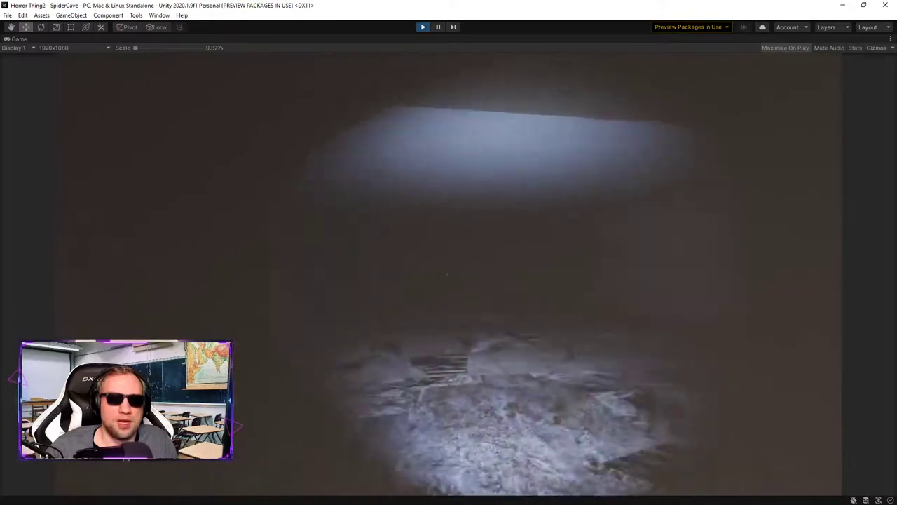
# Step: Walk through the dark level in the running game up to the doors, and stop Play mode
pyautogui.press('w')
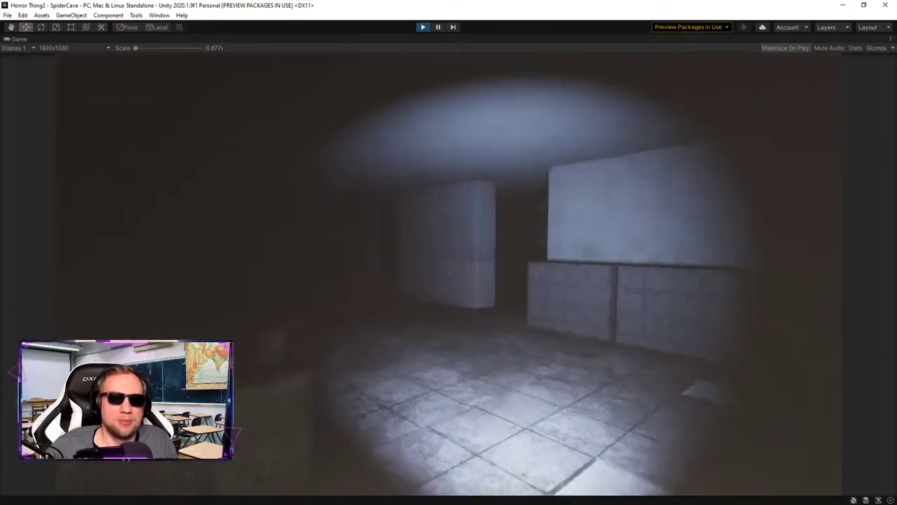
pyautogui.press('w')
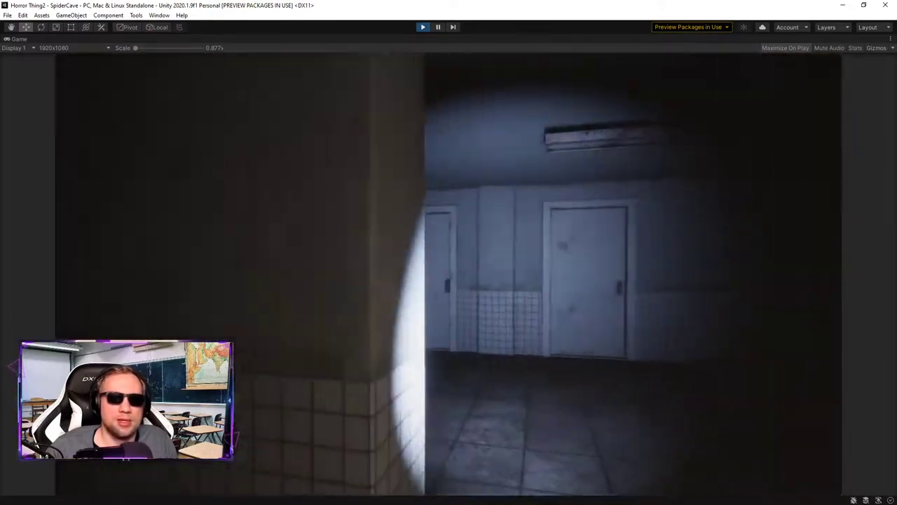
pyautogui.press('w')
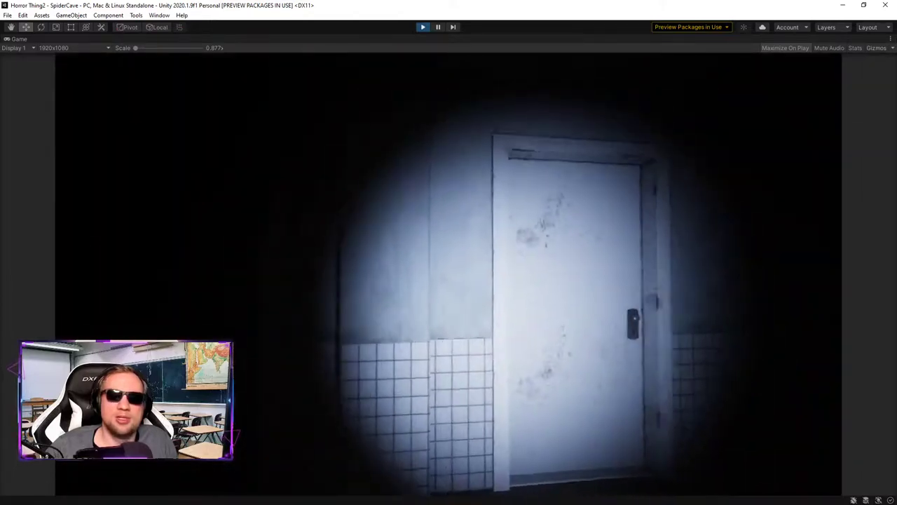
pyautogui.press('w')
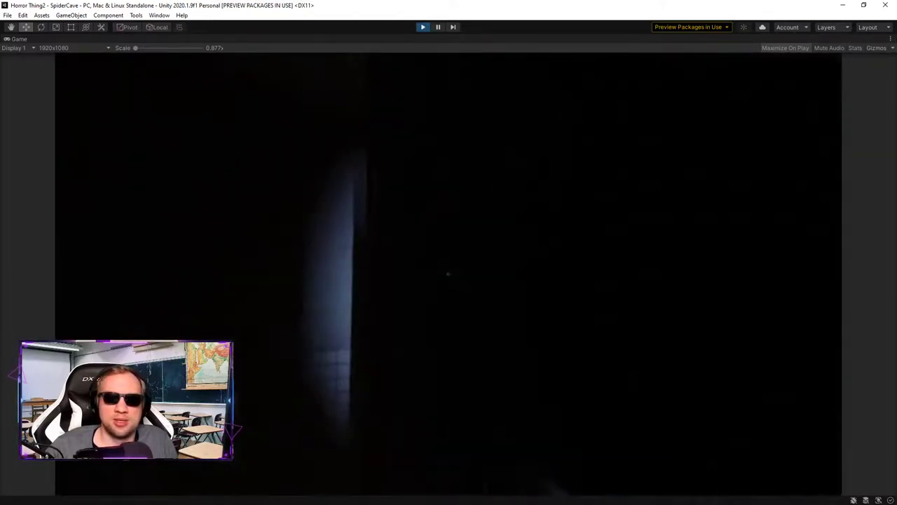
pyautogui.press('w')
pyautogui.press('Escape')
pyautogui.click(422, 32)
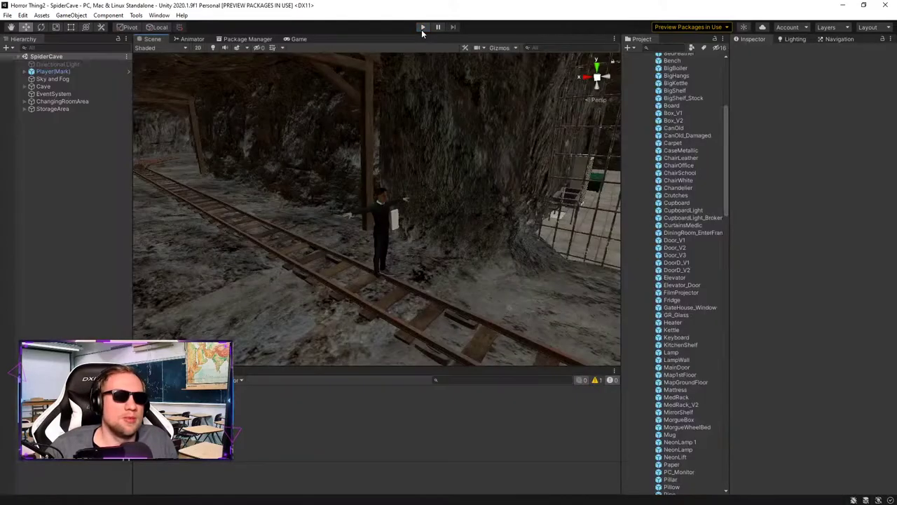
# Step: Inspect the storage area's tiled floor, tanks and metal cases from above in the scene
pyautogui.moveTo(455, 226); pyautogui.dragTo(526, 228, button='right')
pyautogui.scroll(-6, 611, 258)
pyautogui.moveTo(364, 225); pyautogui.dragTo(383, 104, button='right')
pyautogui.scroll(5, 435, 218)
pyautogui.scroll(-5, 413, 219)
pyautogui.moveTo(414, 219); pyautogui.dragTo(608, 297, button='right')
pyautogui.moveTo(365, 246); pyautogui.dragTo(379, 249, button='right')
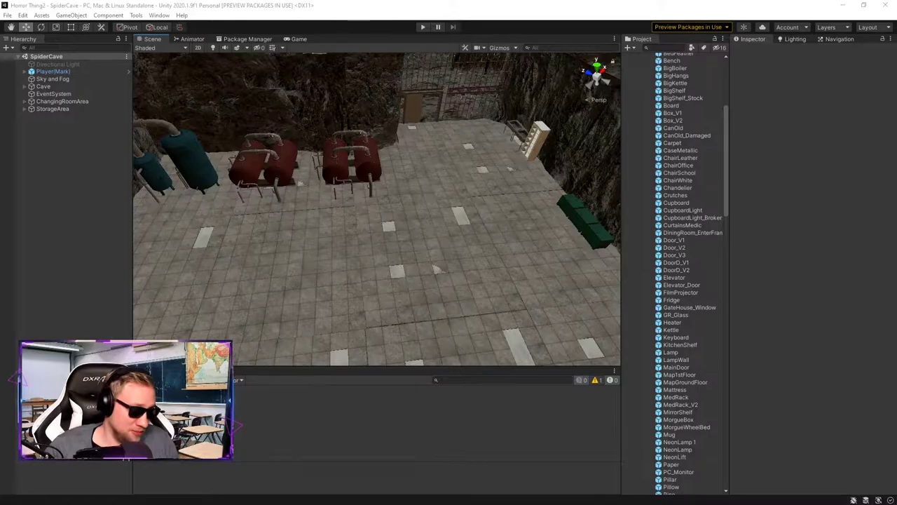
# Step: Switch to the Spider Cave Concept presentation in PowerPoint and review the Shower and Storage slides, including the crowbar objective
pyautogui.hotkey('alt', 'Tab')
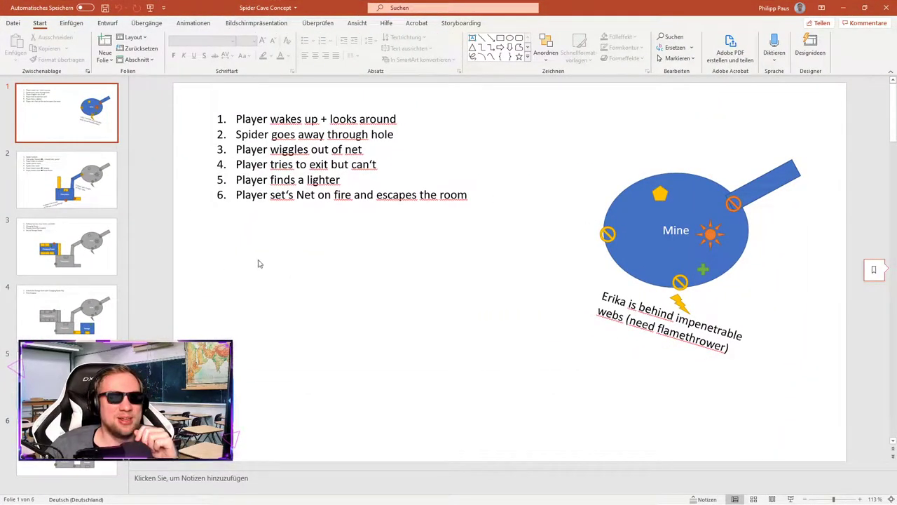
pyautogui.click(66, 379)
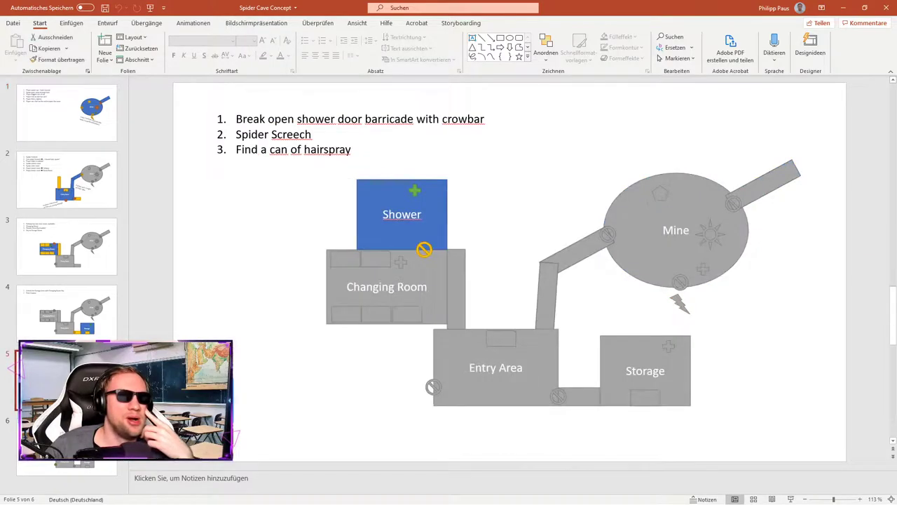
pyautogui.click(67, 442)
pyautogui.click(66, 378)
pyautogui.click(29, 315)
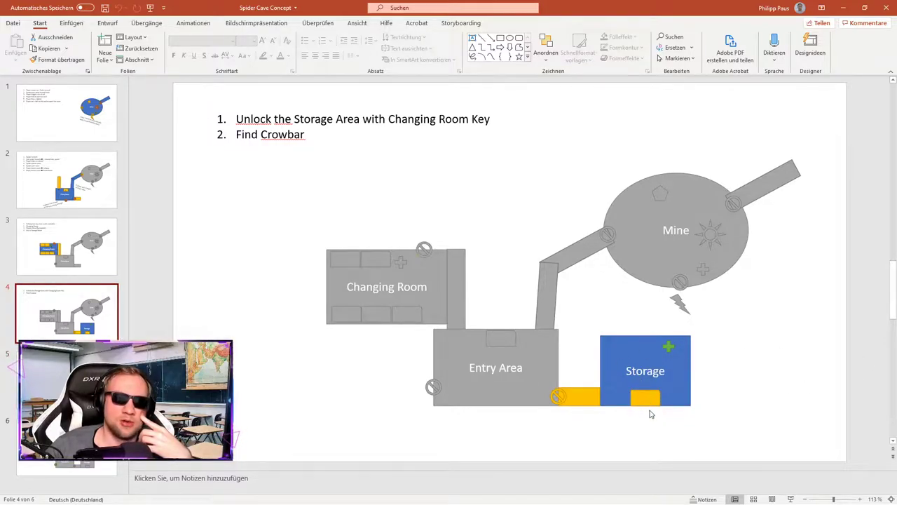
pyautogui.moveTo(731, 320); pyautogui.dragTo(621, 386)
pyautogui.click(746, 376)
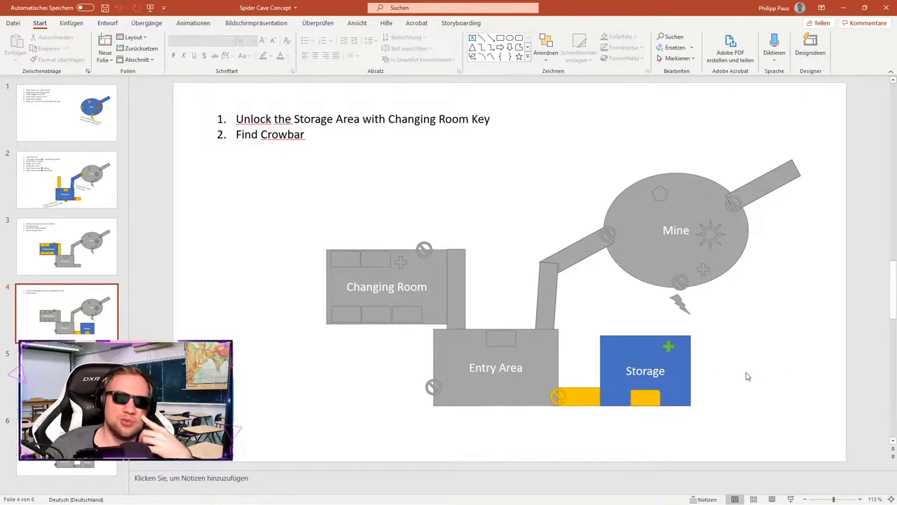
pyautogui.doubleClick(279, 136)
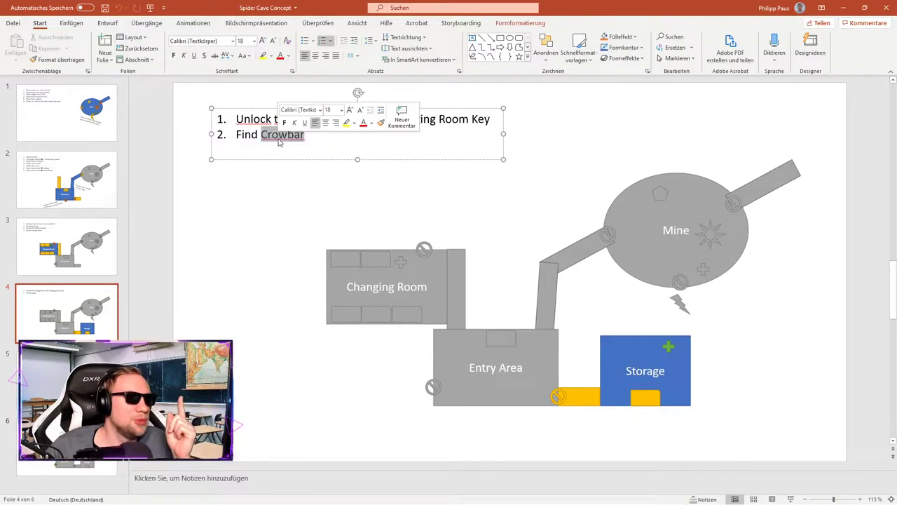
pyautogui.click(268, 187)
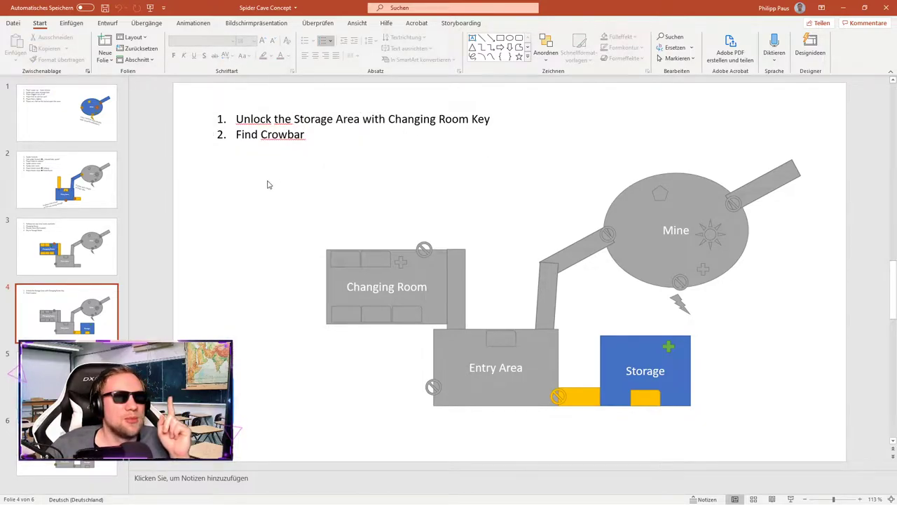
# Step: Return to the Unity scene and examine the changing room around its tall metal locker
pyautogui.click(841, 7)
pyautogui.moveTo(490, 152); pyautogui.dragTo(465, 148, button='right')
pyautogui.moveTo(437, 213)
pyautogui.mouseDown(button='right')
pyautogui.moveTo(317, 156)
pyautogui.moveTo(325, 176)
pyautogui.moveTo(449, 200)
pyautogui.mouseUp(button='right')
pyautogui.press('w')
pyautogui.moveTo(342, 172); pyautogui.dragTo(516, 170, button='right')
pyautogui.scroll(5, 350, 235)
pyautogui.keyDown('alt'); pyautogui.moveTo(351, 236); pyautogui.dragTo(519, 244); pyautogui.keyUp('alt')
# Step: Duplicate the CaseMetallic (2) locker in the changing room and move the copy towards the storage area
pyautogui.click(360, 245)
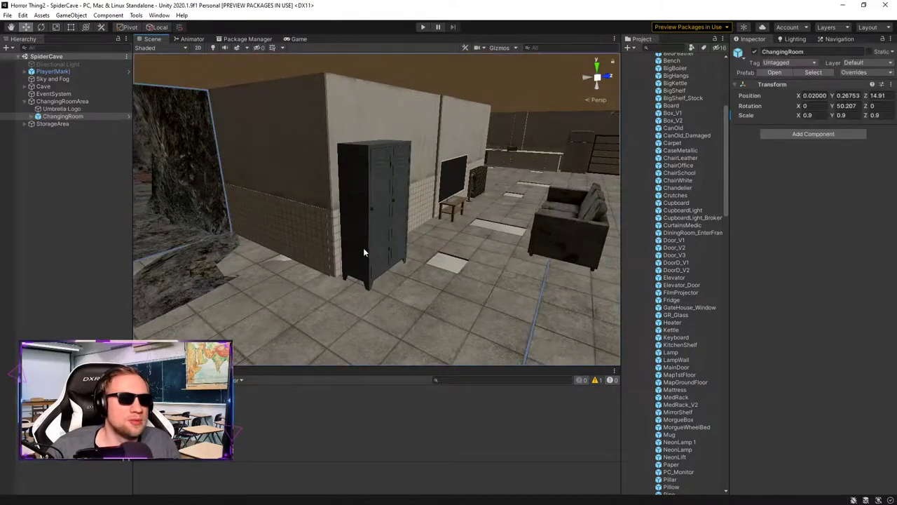
pyautogui.click(356, 221)
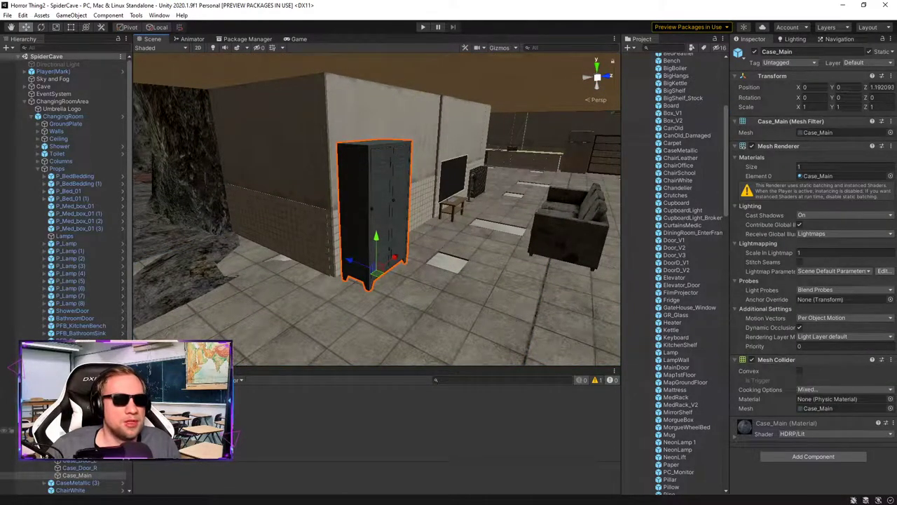
pyautogui.click(73, 453)
pyautogui.press('s')
pyautogui.moveTo(449, 227); pyautogui.dragTo(498, 229, button='right')
pyautogui.hotkey('ctrl', 'd')
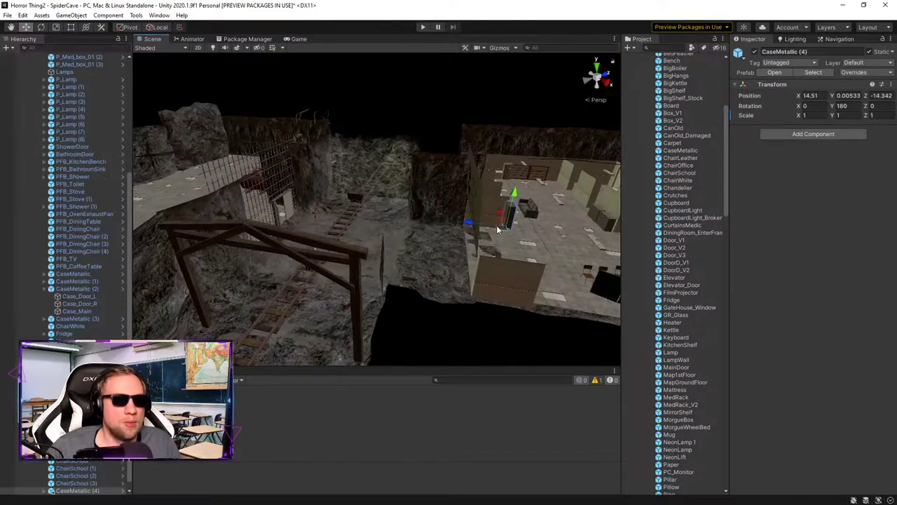
pyautogui.moveTo(499, 232); pyautogui.dragTo(171, 226)
pyautogui.moveTo(408, 185); pyautogui.dragTo(146, 200, button='right')
pyautogui.press('w')
# Step: Parent the CaseMetallic (4) locker under StorageArea and rotate it to 140.207 degrees about Y
pyautogui.scroll(-1, 100, 321)
pyautogui.moveTo(63, 484)
pyautogui.mouseDown()
pyautogui.moveTo(49, 497)
pyautogui.moveTo(52, 491)
pyautogui.mouseUp()
pyautogui.moveTo(444, 300); pyautogui.dragTo(369, 267, button='right')
pyautogui.press('d')
pyautogui.press('w')
pyautogui.press('s')
pyautogui.press('e')
pyautogui.moveTo(381, 259); pyautogui.dragTo(506, 246)
# Step: Try placing the CaseMetallic (4) locker directly beside the storage area's medical rack, and delete it
pyautogui.moveTo(339, 260); pyautogui.dragTo(457, 302, button='right')
pyautogui.press('a')
pyautogui.press('w')
pyautogui.press('s')
pyautogui.press('w')
pyautogui.moveTo(414, 252); pyautogui.dragTo(324, 245)
pyautogui.moveTo(324, 246); pyautogui.dragTo(414, 264, button='right')
pyautogui.moveTo(389, 272); pyautogui.dragTo(371, 274)
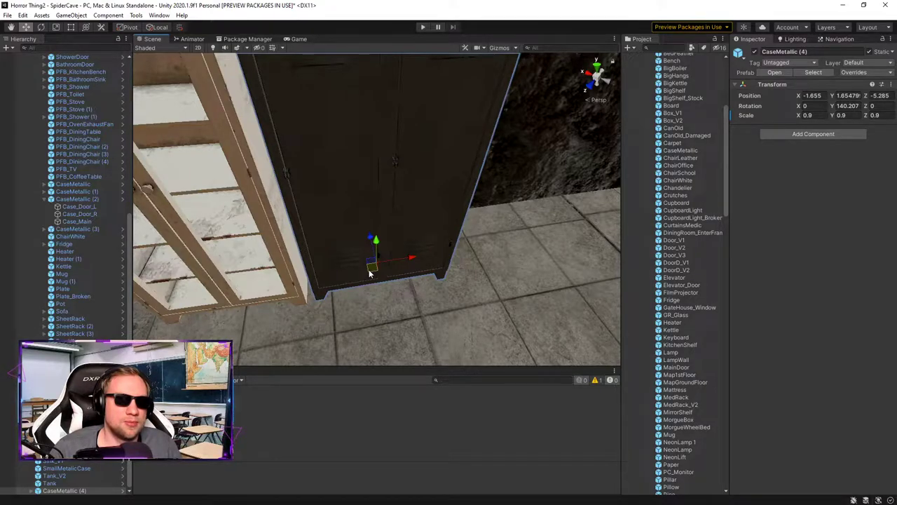
pyautogui.press('Delete')
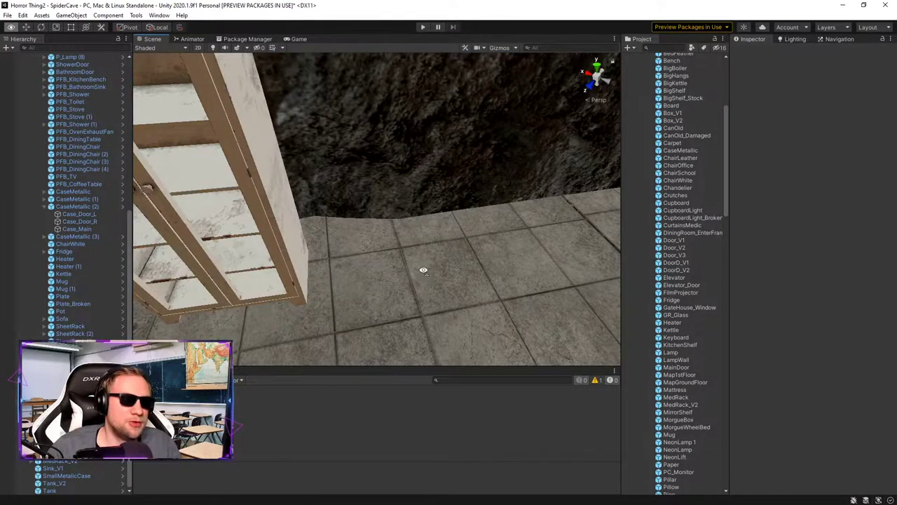
# Step: Examine the CaseMetallic (1) locker and the surrounding partitions in the changing room
pyautogui.moveTo(422, 274); pyautogui.dragTo(175, 168, button='right')
pyautogui.press('w')
pyautogui.moveTo(392, 198); pyautogui.dragTo(313, 240, button='right')
pyautogui.click(379, 227)
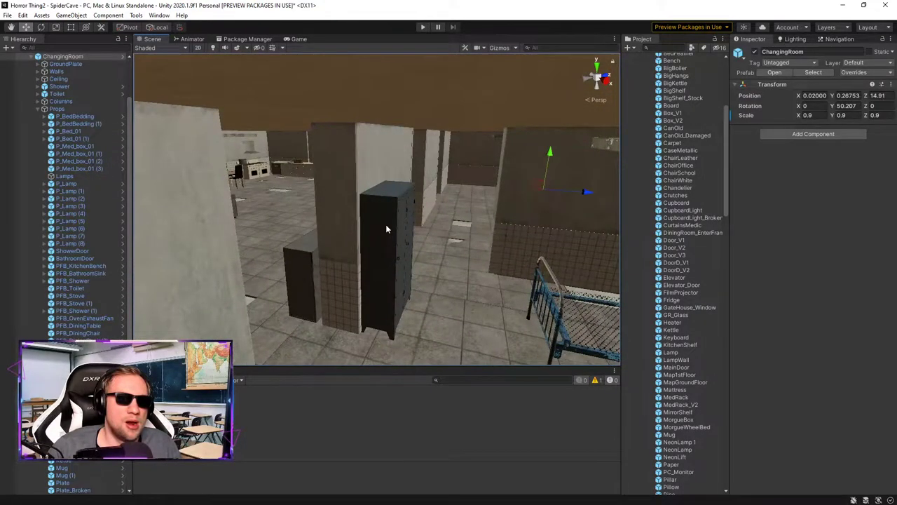
pyautogui.click(77, 386)
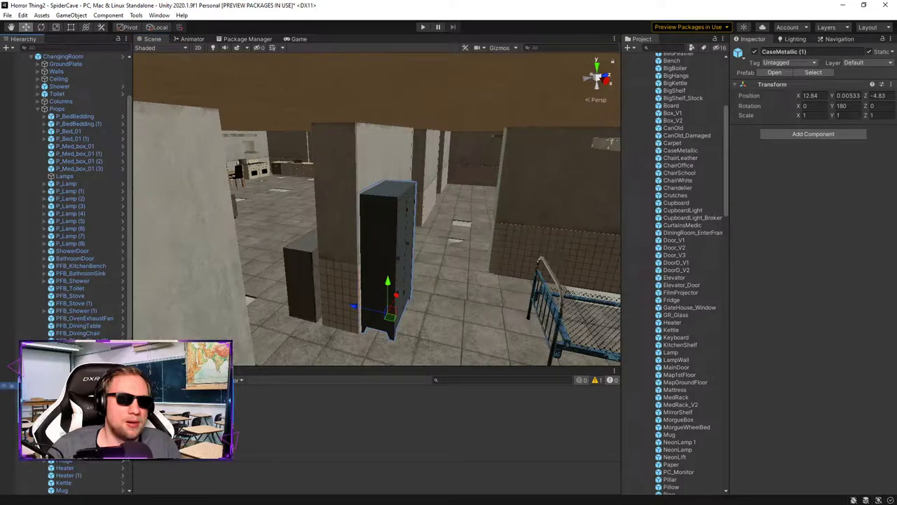
pyautogui.click(39, 110)
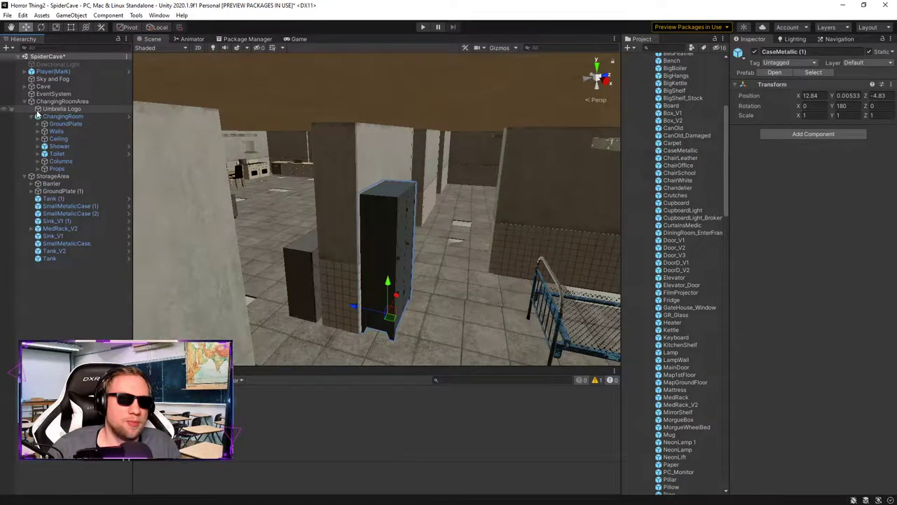
pyautogui.keyDown('alt'); pyautogui.moveTo(425, 186); pyautogui.dragTo(507, 210); pyautogui.keyUp('alt')
pyautogui.scroll(-5, 507, 210)
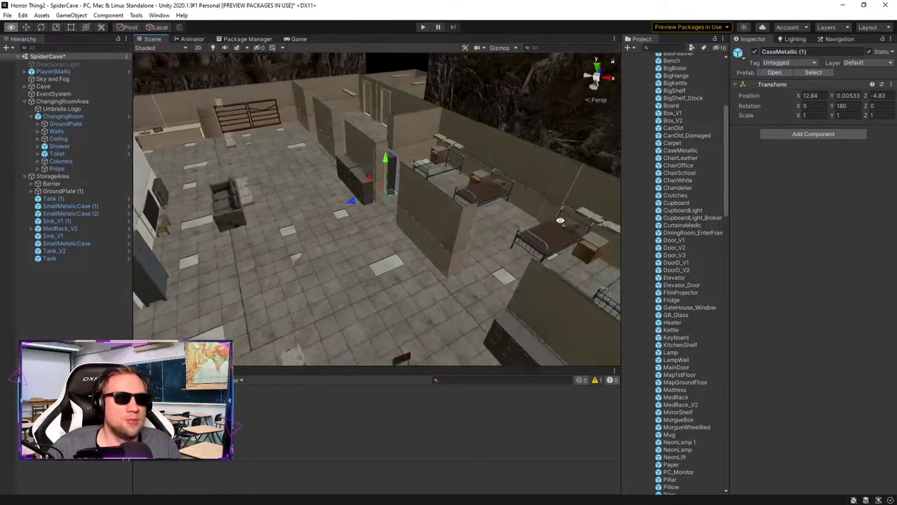
pyautogui.moveTo(441, 225); pyautogui.dragTo(294, 210, button='right')
# Step: Check the SmallMetalicCase (1) and SmallMetalicCase (2) objects, and collapse the StorageArea group
pyautogui.click(99, 299)
pyautogui.click(98, 206)
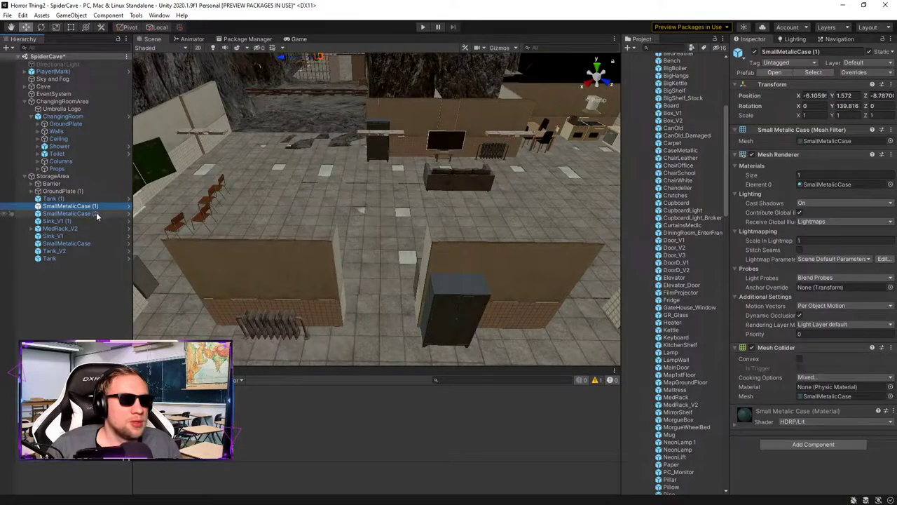
pyautogui.click(96, 213)
pyautogui.click(25, 176)
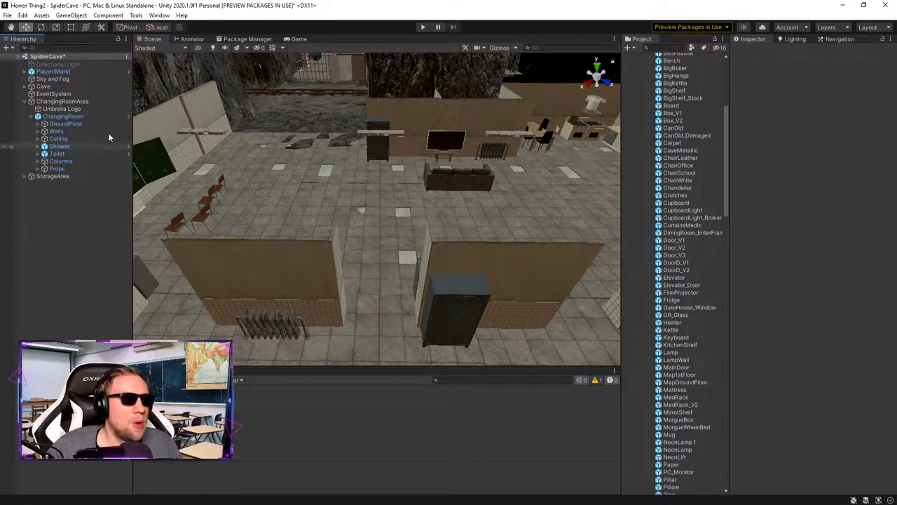
# Step: Open the ChangingRoom prefab for editing and locate the metal lockers among its Props
pyautogui.click(128, 117)
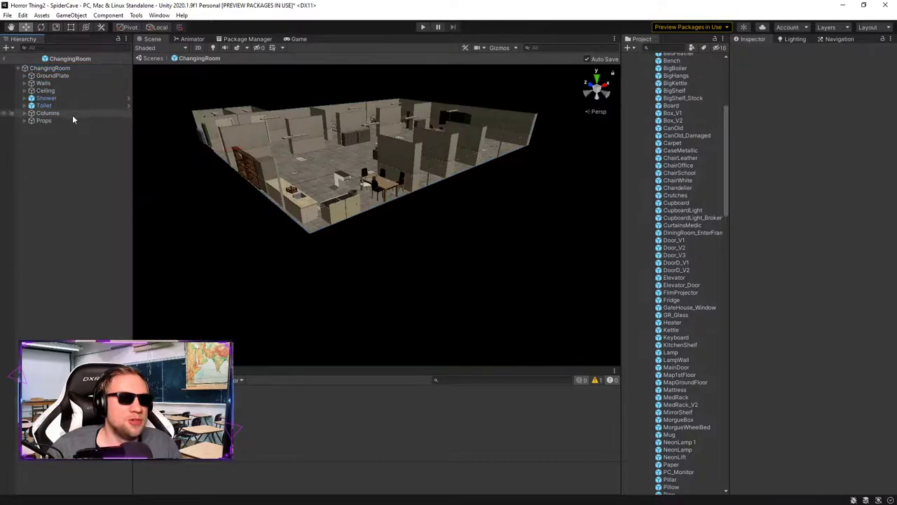
pyautogui.click(61, 92)
pyautogui.keyDown('alt'); pyautogui.moveTo(341, 172); pyautogui.dragTo(396, 222); pyautogui.keyUp('alt')
pyautogui.press('w')
pyautogui.moveTo(395, 219); pyautogui.dragTo(455, 244, button='right')
pyautogui.press('w')
pyautogui.click(393, 181)
pyautogui.press('s')
pyautogui.click(70, 397)
# Step: Move the CaseMetallic (3) locker along the back wall to Z -3.33, and try duplicating it there
pyautogui.moveTo(308, 231); pyautogui.dragTo(455, 254, button='right')
pyautogui.press('a')
pyautogui.click(70, 404)
pyautogui.click(70, 412)
pyautogui.press('s')
pyautogui.moveTo(276, 275); pyautogui.dragTo(258, 346, button='right')
pyautogui.press('w')
pyautogui.press('s')
pyautogui.moveTo(461, 269); pyautogui.dragTo(326, 270, button='right')
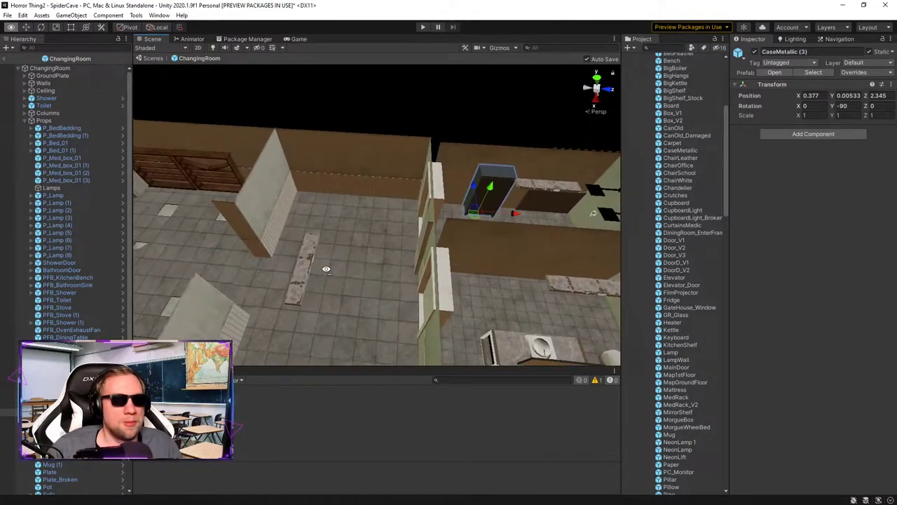
pyautogui.moveTo(519, 213); pyautogui.dragTo(374, 213)
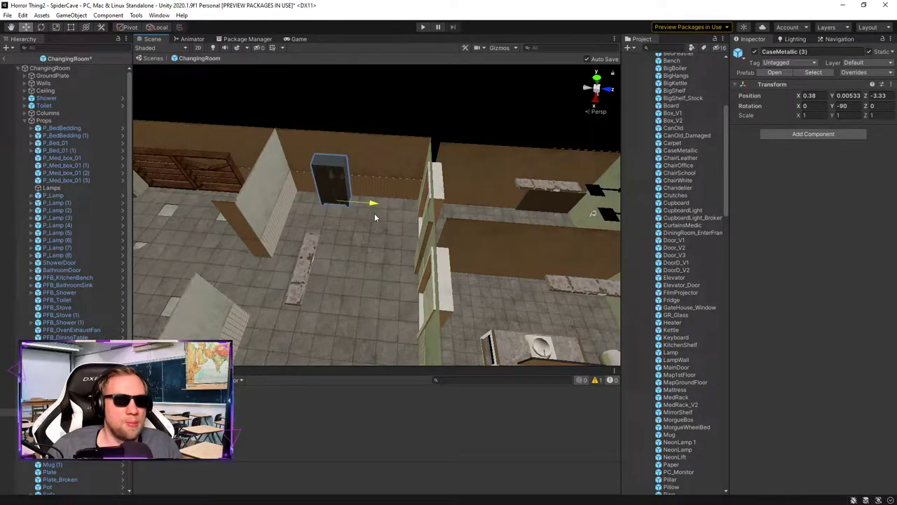
pyautogui.hotkey('ctrl', 'd')
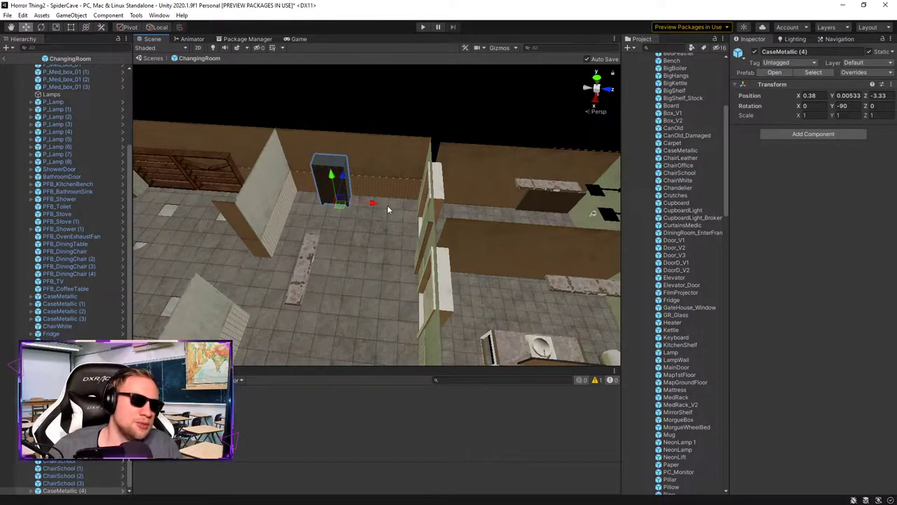
pyautogui.press('Delete')
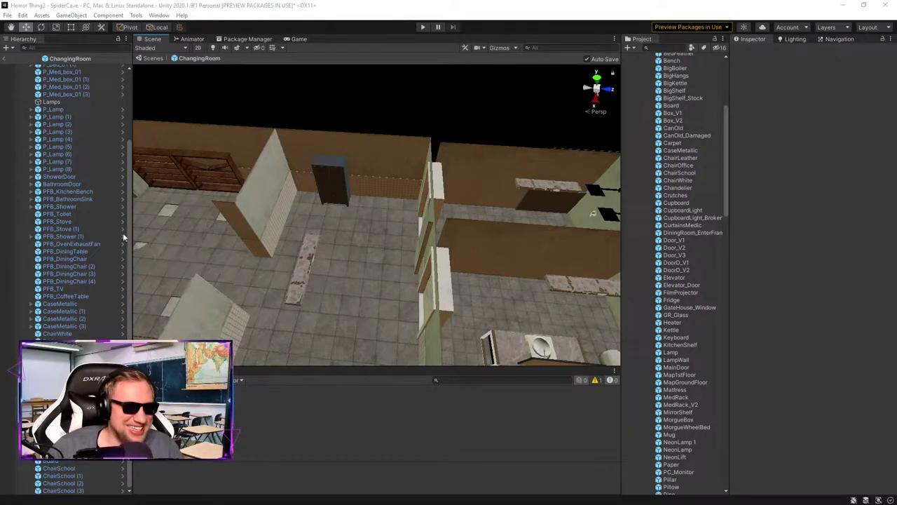
# Step: Inspect the CaseMetallic (3) and CaseMetallic (2) lockers where they stand in the ChangingRoom prefab
pyautogui.press('w')
pyautogui.moveTo(375, 253); pyautogui.dragTo(356, 164, button='right')
pyautogui.click(356, 164)
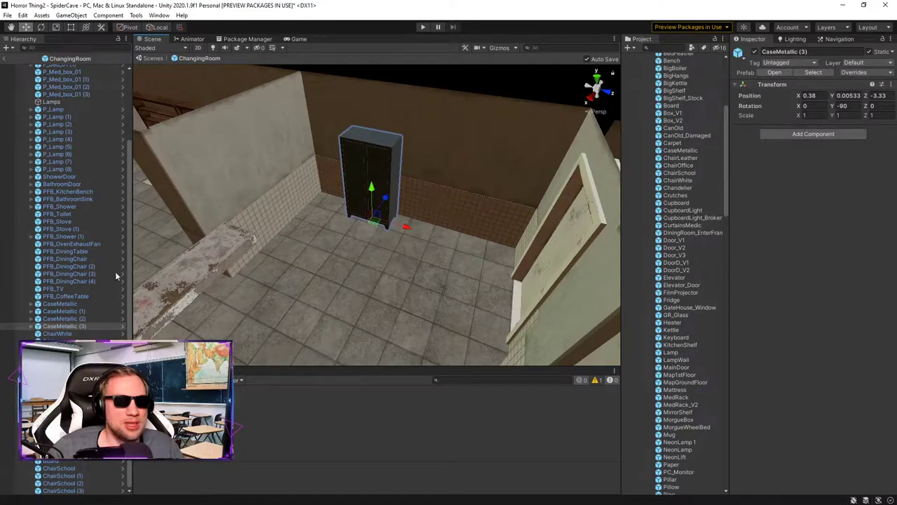
pyautogui.press('a')
pyautogui.moveTo(473, 201); pyautogui.dragTo(505, 293, button='right')
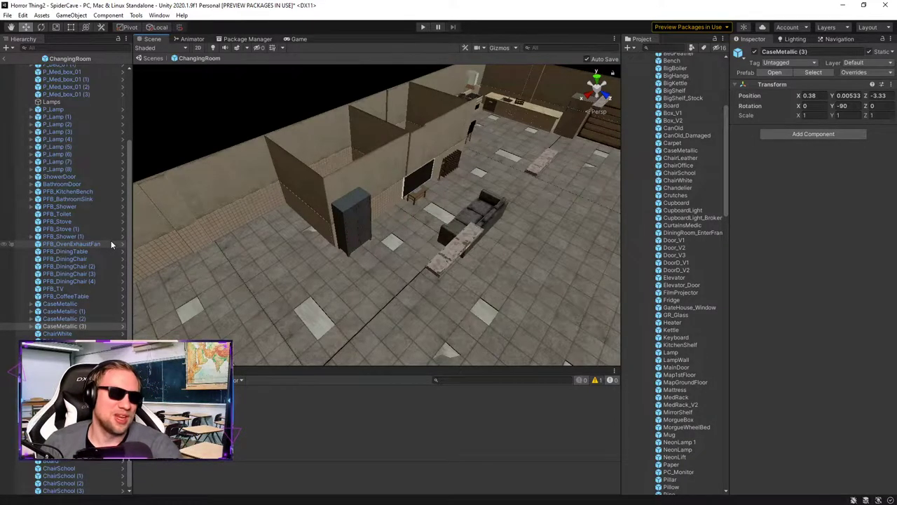
pyautogui.click(338, 230)
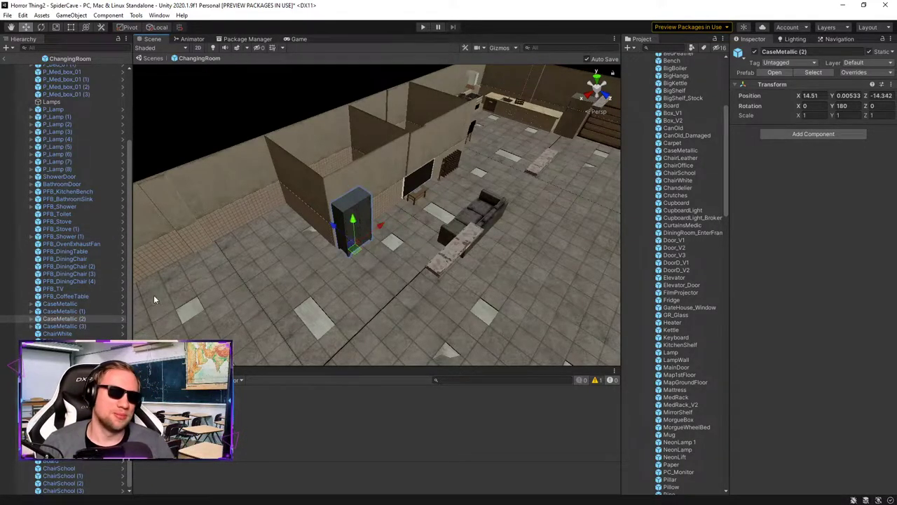
# Step: Delete the CaseMetallic (1) locker beside the beds from the ChangingRoom prefab
pyautogui.click(82, 312)
pyautogui.moveTo(327, 214); pyautogui.dragTo(540, 188, button='right')
pyautogui.keyDown('alt'); pyautogui.moveTo(540, 187); pyautogui.dragTo(408, 246); pyautogui.keyUp('alt')
pyautogui.moveTo(408, 246); pyautogui.dragTo(425, 265, button='right')
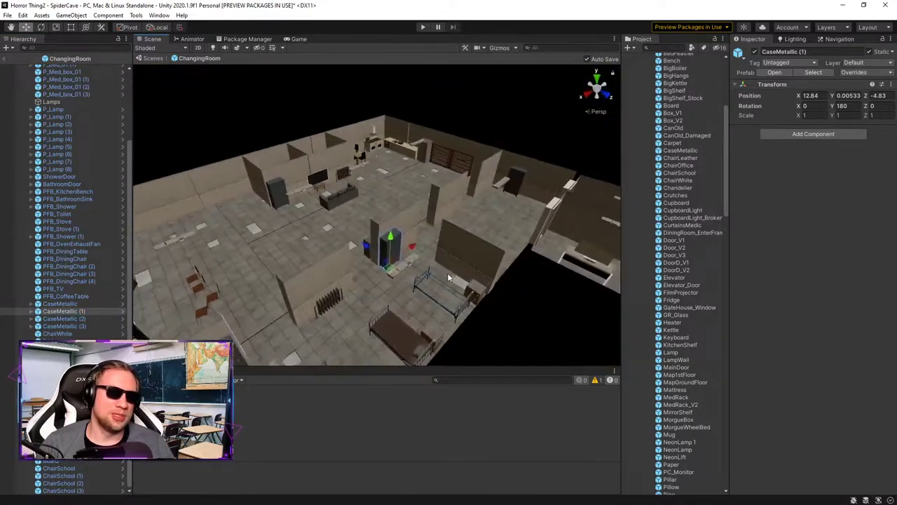
pyautogui.press('Delete')
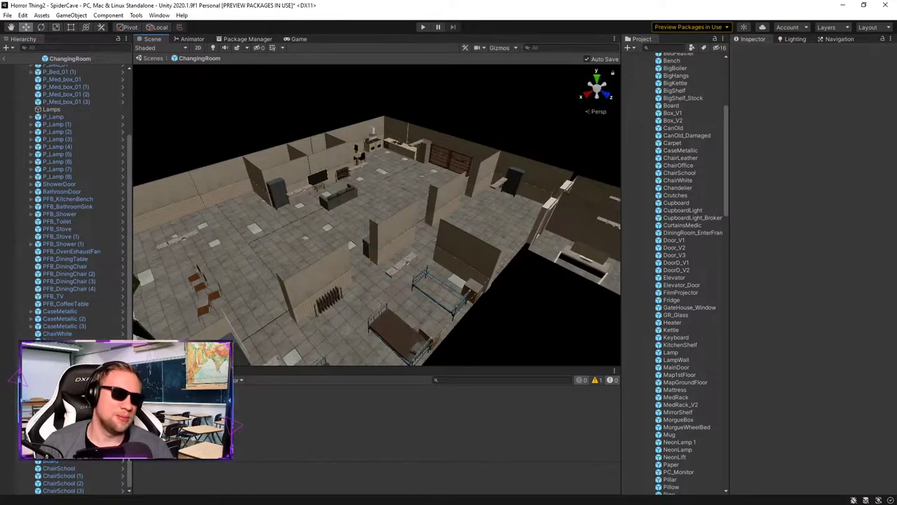
# Step: Delete the CaseMetallic (3) locker by the back wall from the ChangingRoom prefab
pyautogui.click(64, 318)
pyautogui.click(63, 326)
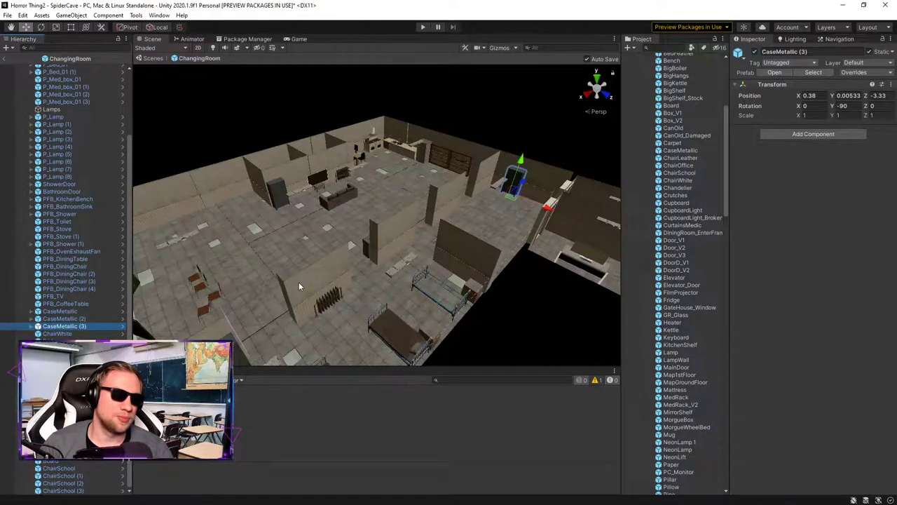
pyautogui.press('Delete')
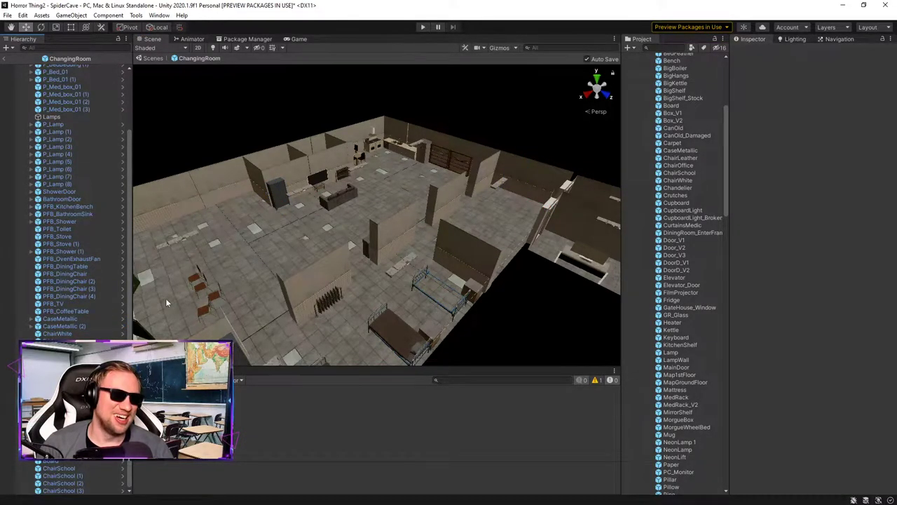
# Step: Delete the CaseMetallic locker from the ChangingRoom prefab and unpack the CaseMetallic (2) locker completely
pyautogui.click(63, 318)
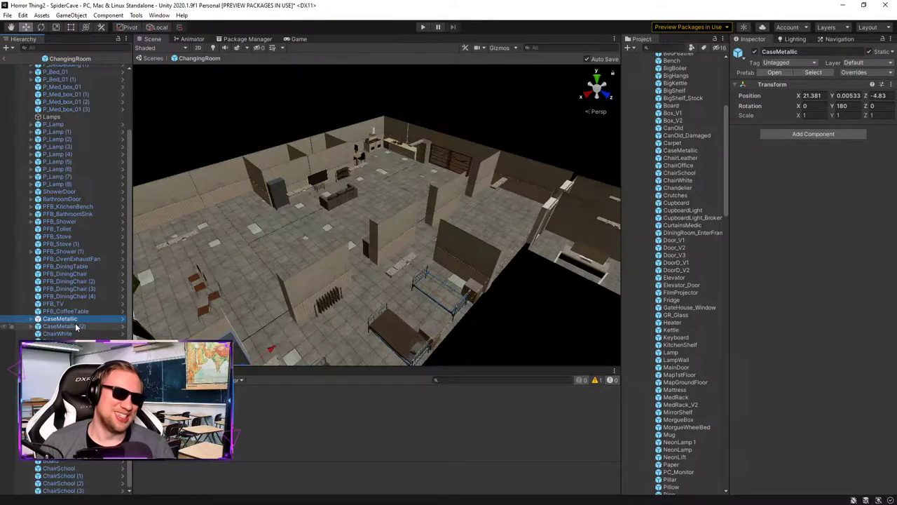
pyautogui.press('Delete')
pyautogui.click(79, 325)
pyautogui.rightClick(79, 325)
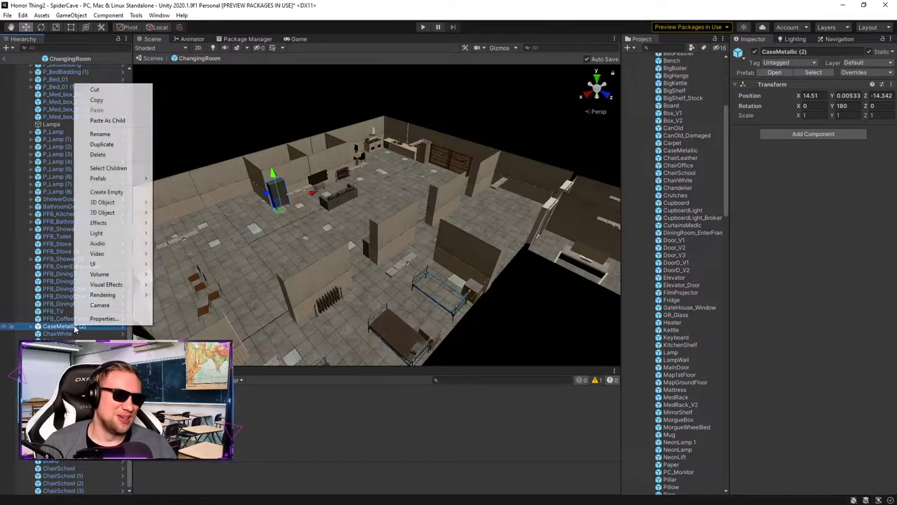
pyautogui.moveTo(110, 181)
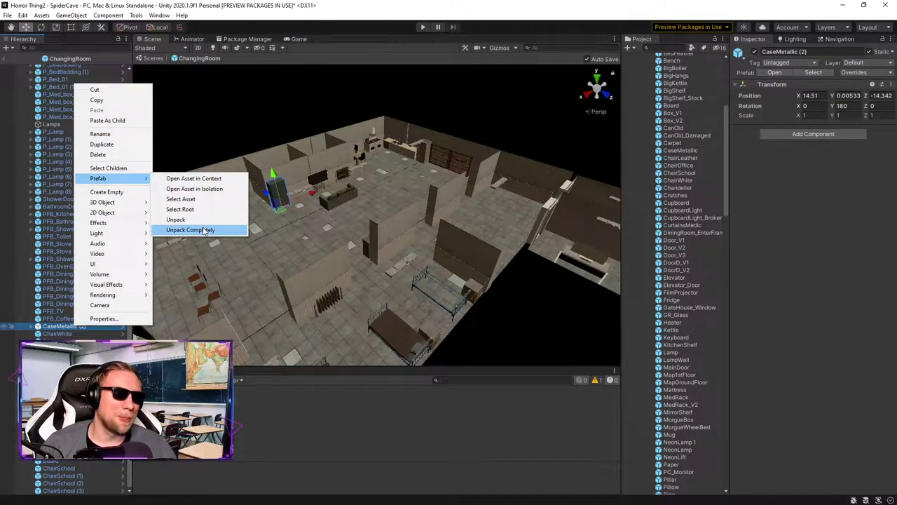
pyautogui.click(207, 229)
# Step: Rename the unpacked CaseMetallic (2) locker as CaseMetallic
pyautogui.press('F2')
pyautogui.moveTo(79, 326); pyautogui.dragTo(117, 327)
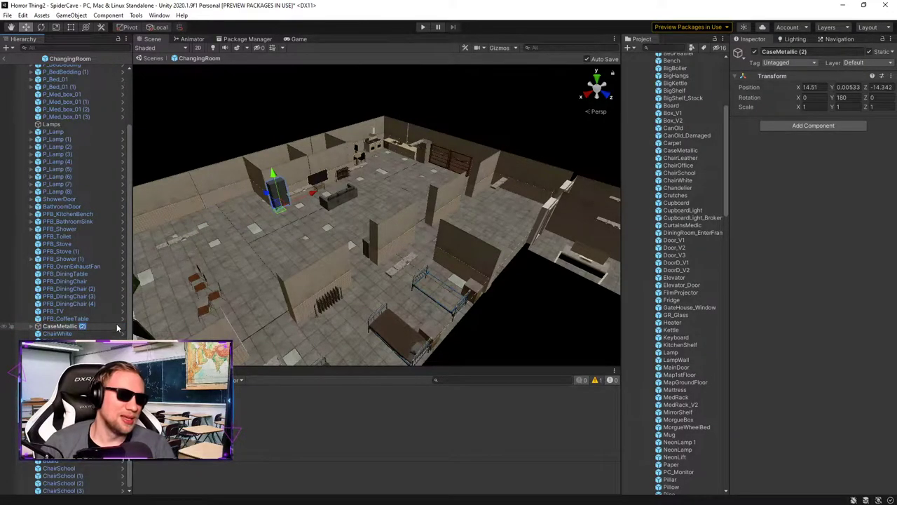
pyautogui.press('Return')
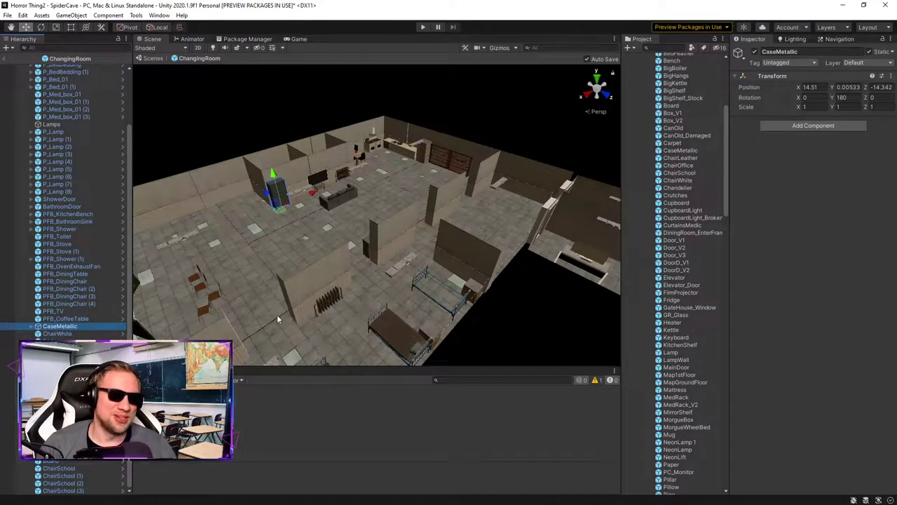
# Step: Rename the unpacked locker as CabinetHiding and save it as a new prefab in the Assets folder
pyautogui.scroll(5, 684, 202)
pyautogui.click(637, 148)
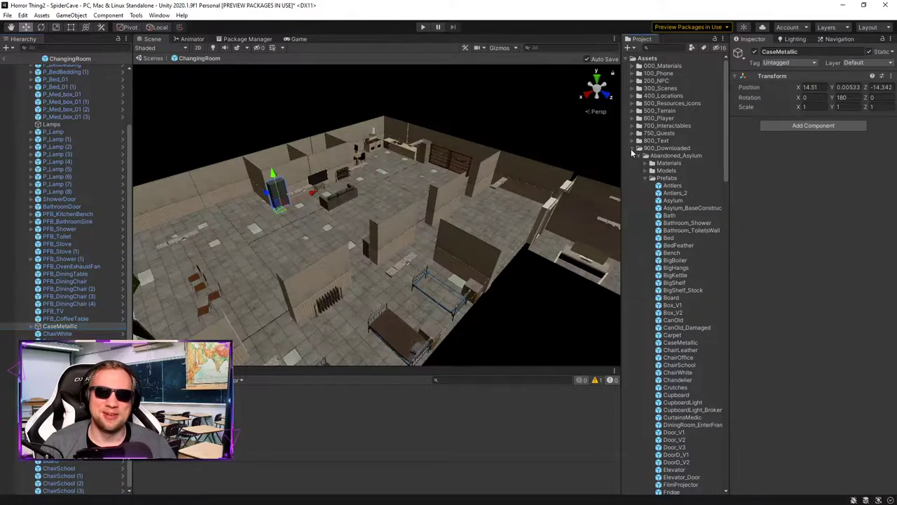
pyautogui.click(72, 327)
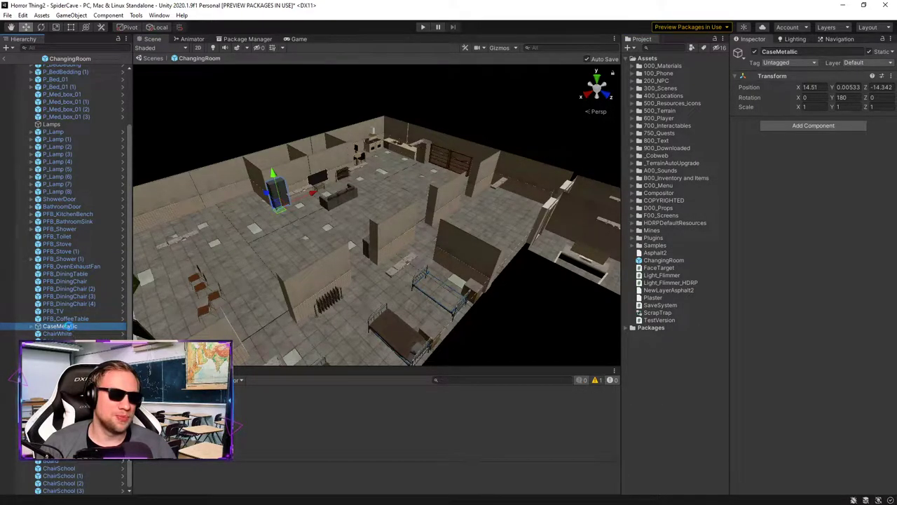
pyautogui.press('F2')
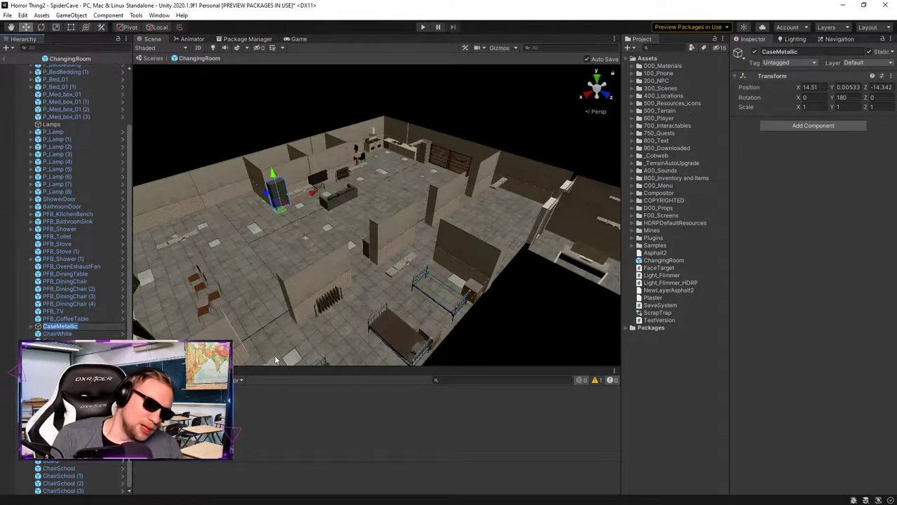
pyautogui.write('H')
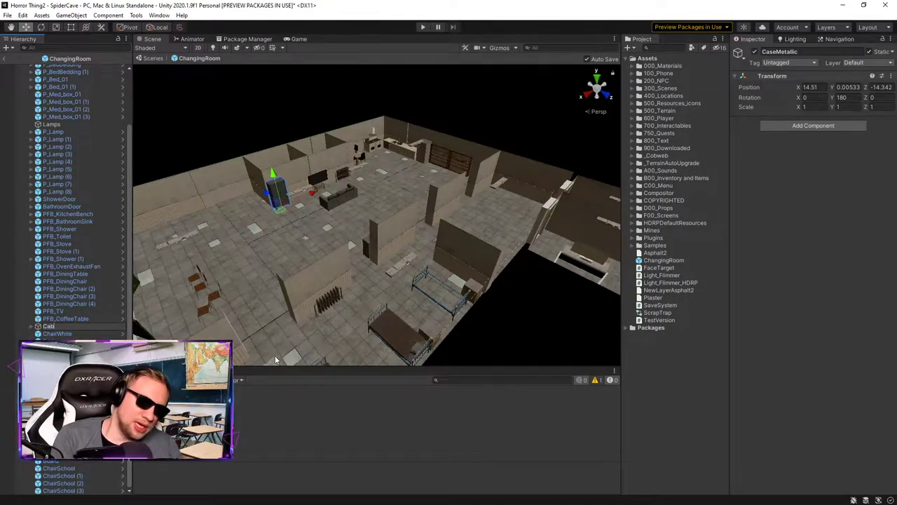
pyautogui.write('abinetHiding')
pyautogui.press('Return')
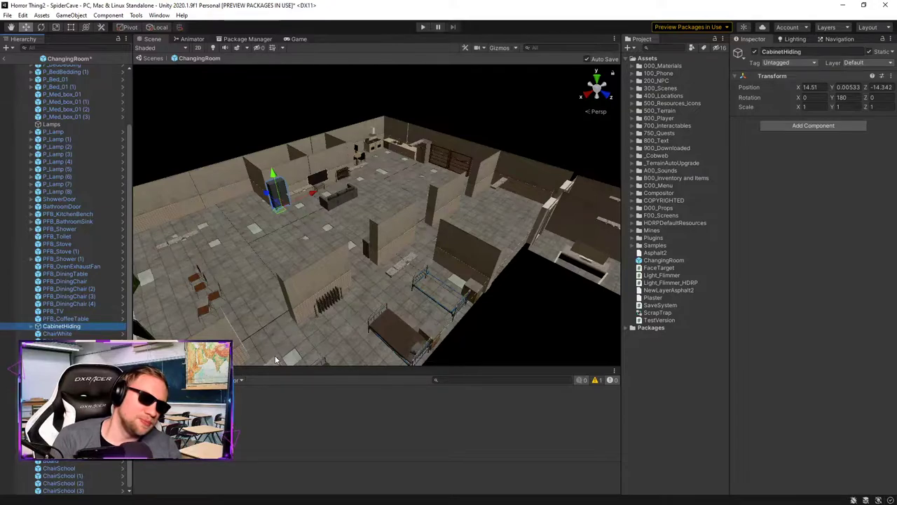
pyautogui.moveTo(729, 372); pyautogui.dragTo(700, 339)
# Step: Duplicate the CabinetHiding locker and move the copy against the wall near the beds, at X 12.644, Z -4.824
pyautogui.moveTo(423, 176); pyautogui.dragTo(443, 183, button='right')
pyautogui.press('w')
pyautogui.press('w')
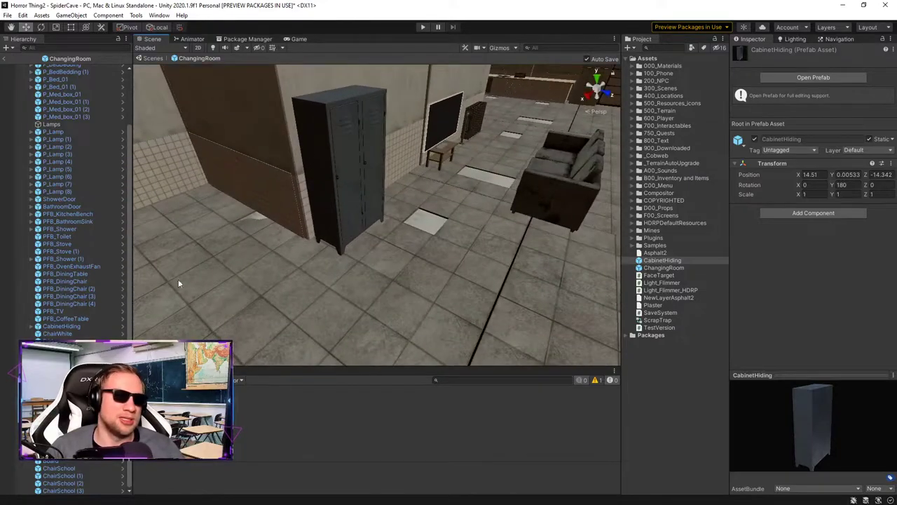
pyautogui.click(86, 326)
pyautogui.moveTo(309, 224); pyautogui.dragTo(345, 225, button='right')
pyautogui.press('s')
pyautogui.hotkey('ctrl', 'd')
pyautogui.moveTo(279, 200); pyautogui.dragTo(383, 244)
pyautogui.moveTo(419, 222); pyautogui.dragTo(407, 250, button='right')
pyautogui.press('w')
pyautogui.press('s')
pyautogui.moveTo(354, 251); pyautogui.dragTo(337, 276)
pyautogui.scroll(-6, 278, 243)
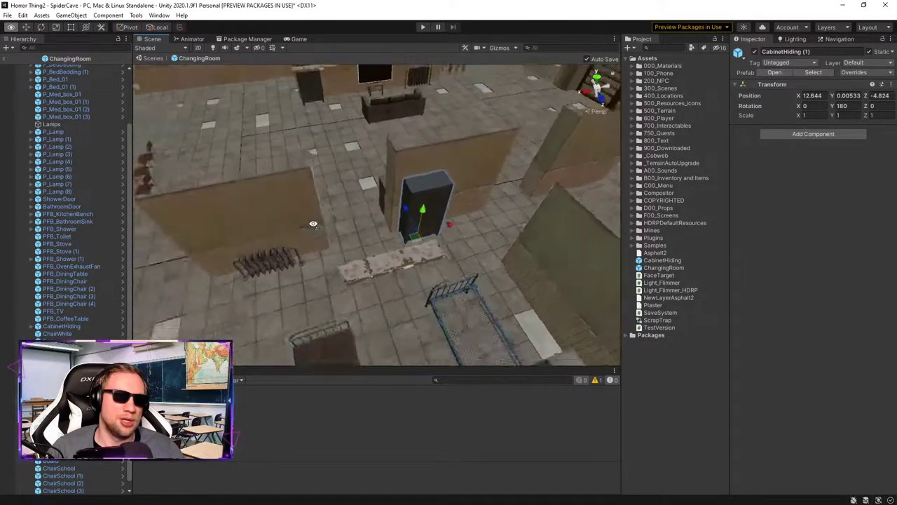
# Step: Duplicate the CabinetHiding (1) locker and move the copy away along the X axis
pyautogui.hotkey('ctrl', 'd')
pyautogui.moveTo(461, 210); pyautogui.dragTo(306, 236)
pyautogui.moveTo(359, 179); pyautogui.dragTo(380, 183, button='right')
pyautogui.press('s')
# Step: Duplicate the latest locker copy, move the new one to X 1.19 near the back wall, and rotate it to Y 270
pyautogui.hotkey('ctrl', 'd')
pyautogui.moveTo(277, 225); pyautogui.dragTo(577, 209)
pyautogui.press('e')
pyautogui.moveTo(527, 222); pyautogui.dragTo(396, 217)
pyautogui.moveTo(405, 185); pyautogui.dragTo(512, 161, button='right')
pyautogui.press('w')
pyautogui.keyDown('alt'); pyautogui.moveTo(513, 161); pyautogui.dragTo(474, 173); pyautogui.keyUp('alt')
pyautogui.press('w')
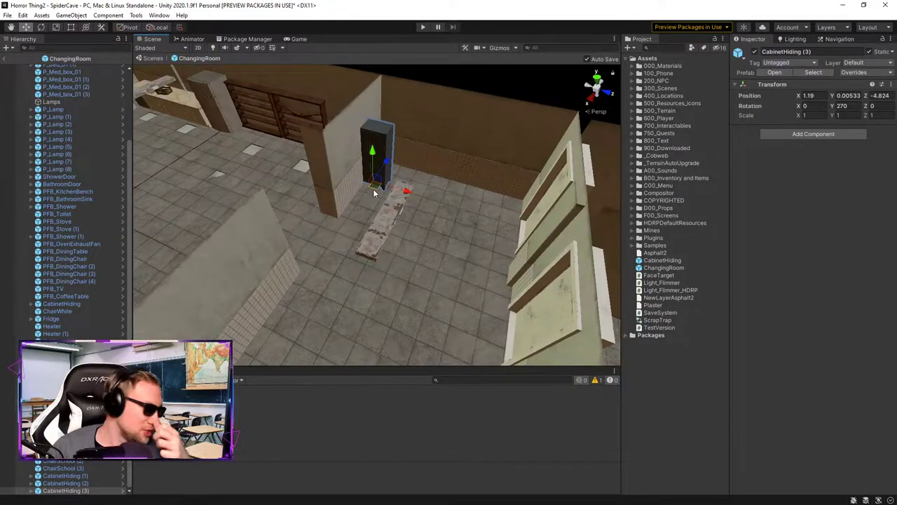
# Step: Move the CabinetHiding (3) locker against the back wall at X 0.284, Z -2.508
pyautogui.moveTo(374, 194); pyautogui.dragTo(451, 188)
pyautogui.moveTo(380, 138); pyautogui.dragTo(425, 119, button='right')
pyautogui.press('w')
pyautogui.keyDown('alt'); pyautogui.moveTo(425, 119); pyautogui.dragTo(551, 141); pyautogui.keyUp('alt')
pyautogui.moveTo(366, 283); pyautogui.dragTo(372, 284)
pyautogui.keyDown('alt'); pyautogui.moveTo(517, 218); pyautogui.dragTo(400, 246); pyautogui.keyUp('alt')
pyautogui.moveTo(413, 167); pyautogui.dragTo(384, 222, button='right')
pyautogui.press('s')
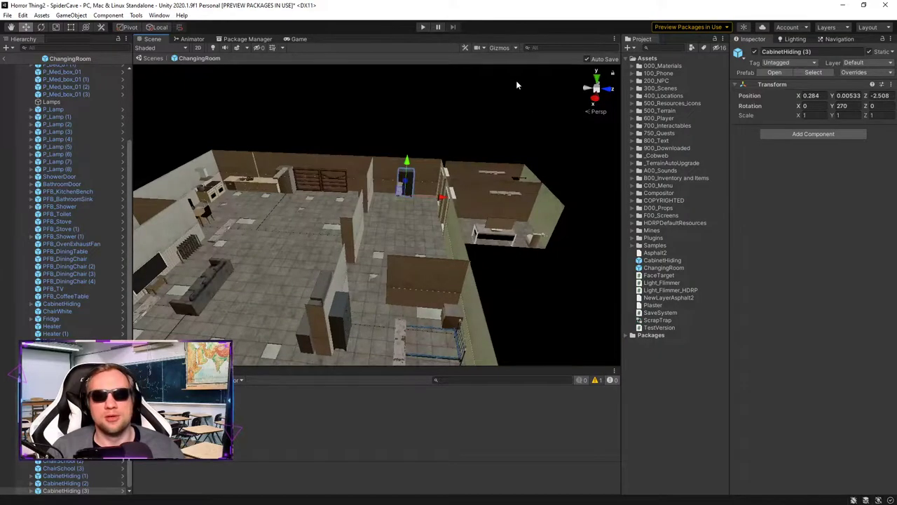
# Step: Collapse the Props group and return from the ChangingRoom prefab to the SpiderCave scene's storage area
pyautogui.click(500, 91)
pyautogui.scroll(3, 68, 199)
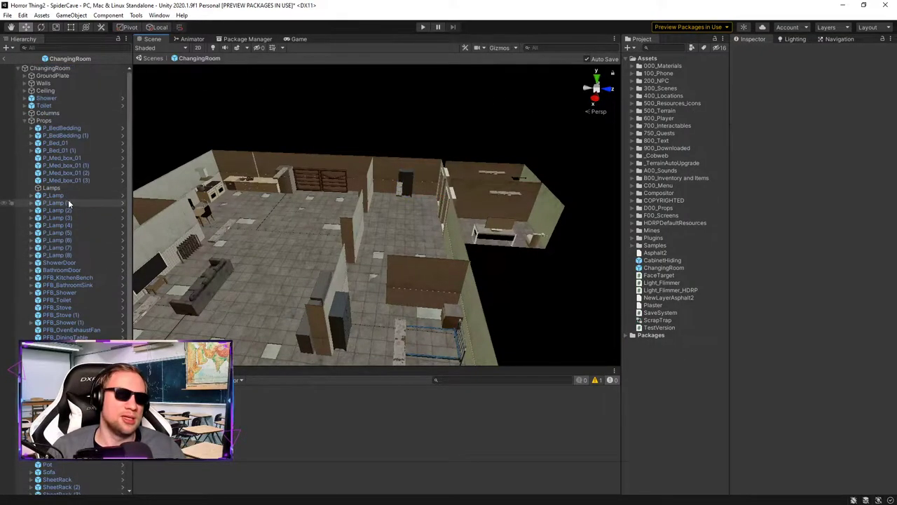
pyautogui.click(31, 121)
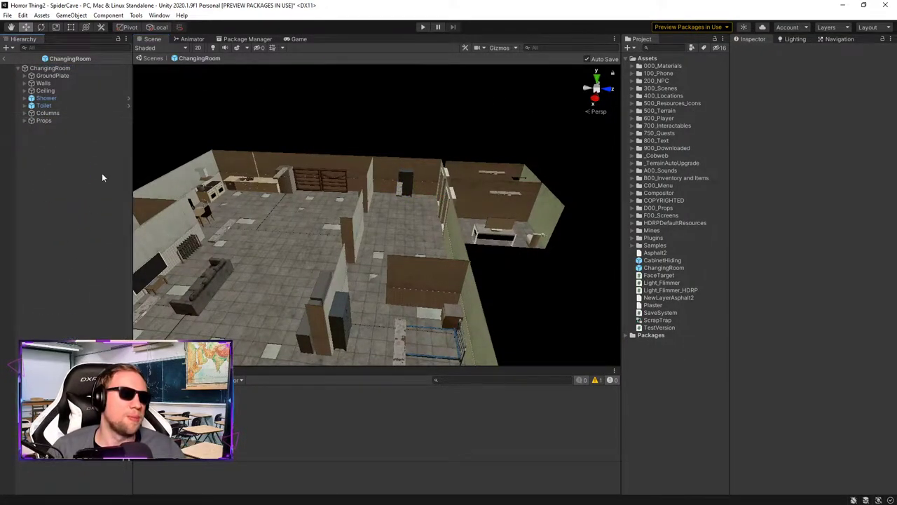
pyautogui.click(5, 61)
pyautogui.moveTo(421, 181); pyautogui.dragTo(520, 198, button='right')
pyautogui.press('s')
pyautogui.moveTo(343, 235); pyautogui.dragTo(552, 282, button='right')
pyautogui.press('w')
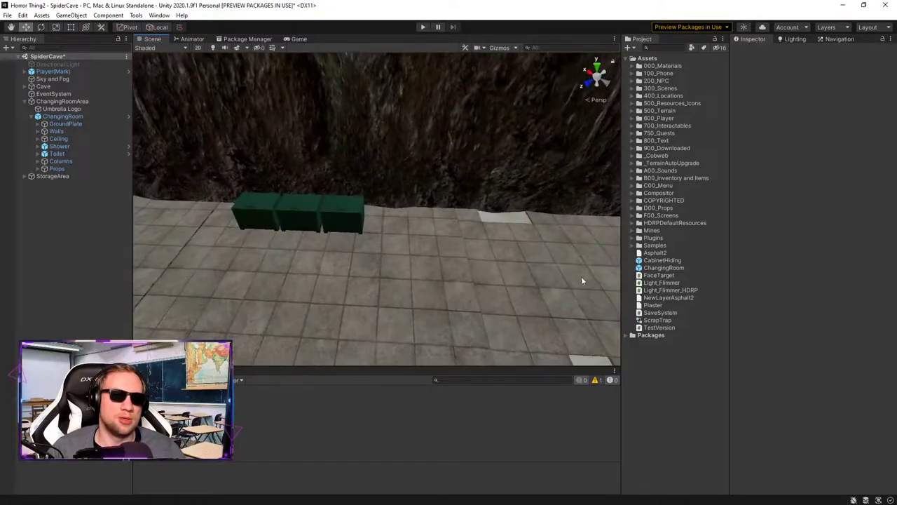
pyautogui.moveTo(665, 266); pyautogui.dragTo(455, 321)
pyautogui.press('s')
pyautogui.moveTo(469, 231); pyautogui.dragTo(393, 207, button='right')
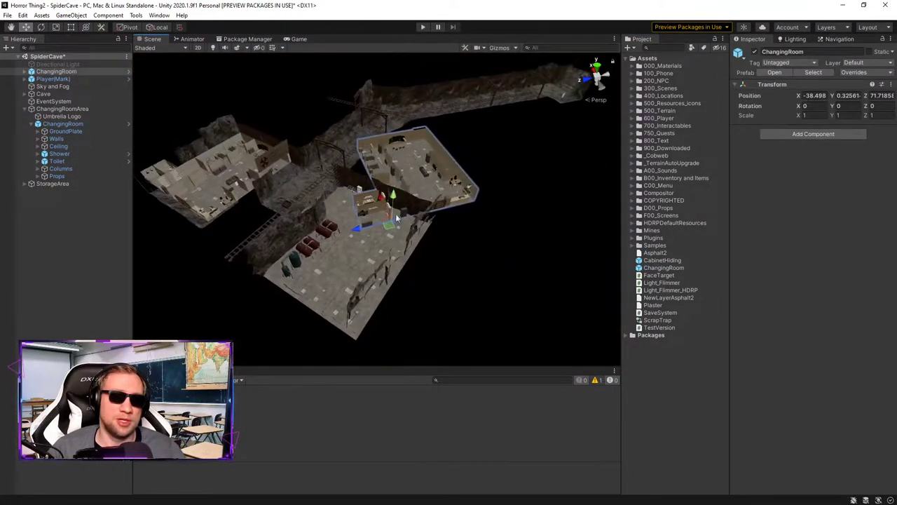
pyautogui.press('Delete')
# Step: Place the CabinetHiding prefab beside the green cases in the storage area and rotate it to Y 140.212
pyautogui.click(663, 260)
pyautogui.moveTo(481, 237); pyautogui.dragTo(456, 189, button='right')
pyautogui.press('w')
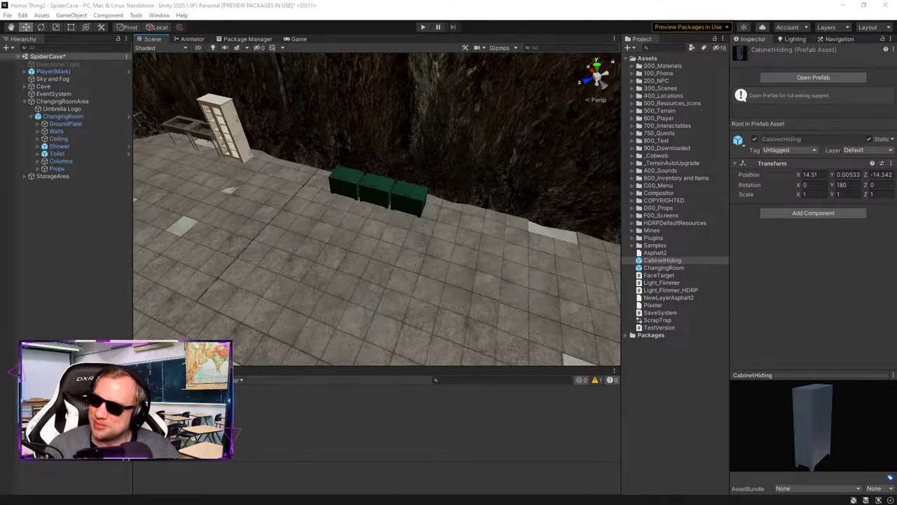
pyautogui.moveTo(544, 244); pyautogui.dragTo(568, 215, button='right')
pyautogui.press('w')
pyautogui.press('s')
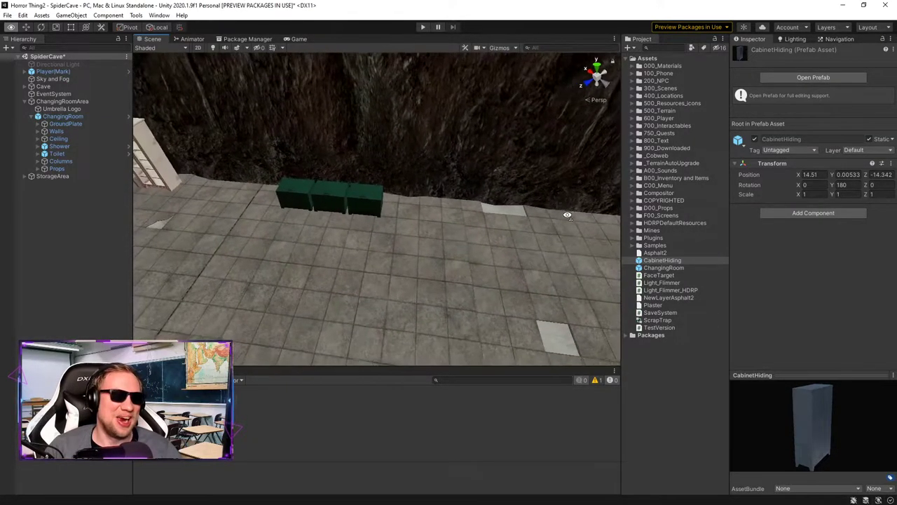
pyautogui.moveTo(414, 242); pyautogui.dragTo(569, 219, button='right')
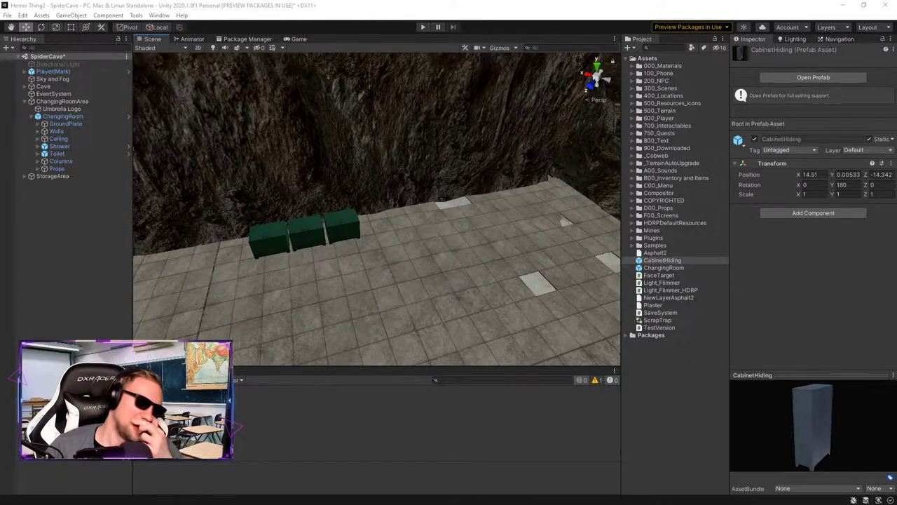
pyautogui.moveTo(420, 198); pyautogui.dragTo(402, 206, button='right')
pyautogui.moveTo(657, 263); pyautogui.dragTo(422, 244)
pyautogui.moveTo(422, 244); pyautogui.dragTo(337, 263, button='right')
pyautogui.press('e')
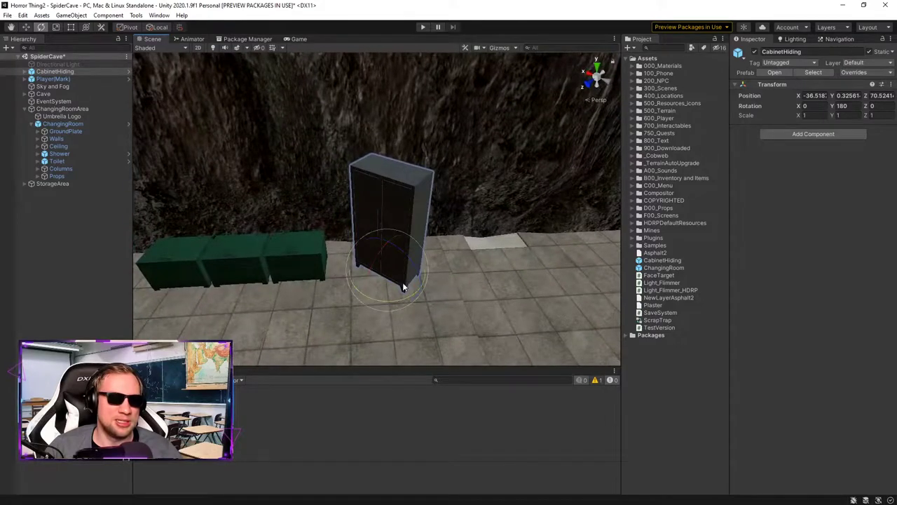
pyautogui.moveTo(390, 298); pyautogui.dragTo(447, 300)
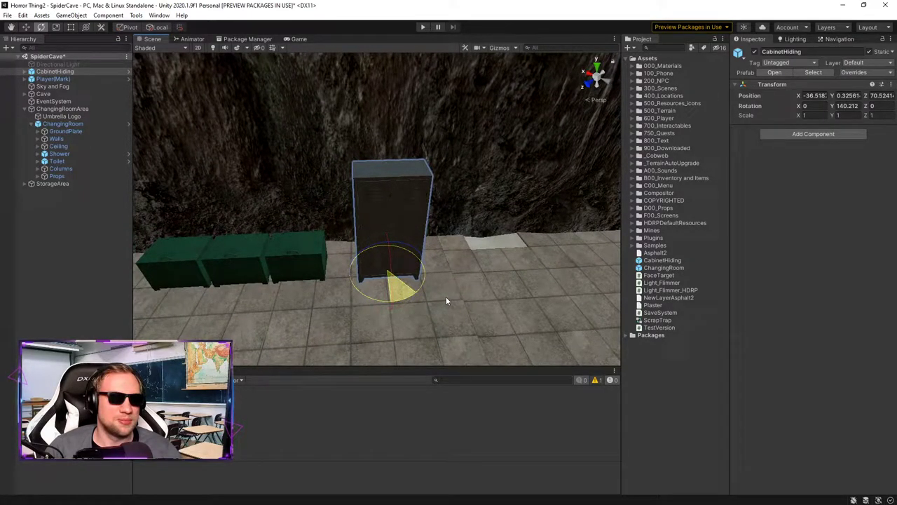
# Step: Move the CabinetHiding locker next to the white glass cabinet by the rock wall, at X -30.7, Z 74.911
pyautogui.press('w')
pyautogui.moveTo(385, 279); pyautogui.dragTo(248, 270)
pyautogui.moveTo(496, 255); pyautogui.dragTo(449, 252, button='right')
pyautogui.press('s')
pyautogui.moveTo(468, 224); pyautogui.dragTo(305, 210)
pyautogui.moveTo(305, 211); pyautogui.dragTo(391, 230, button='right')
pyautogui.press('w')
pyautogui.moveTo(375, 264)
pyautogui.mouseDown()
pyautogui.moveTo(364, 242)
pyautogui.moveTo(366, 264)
pyautogui.mouseUp()
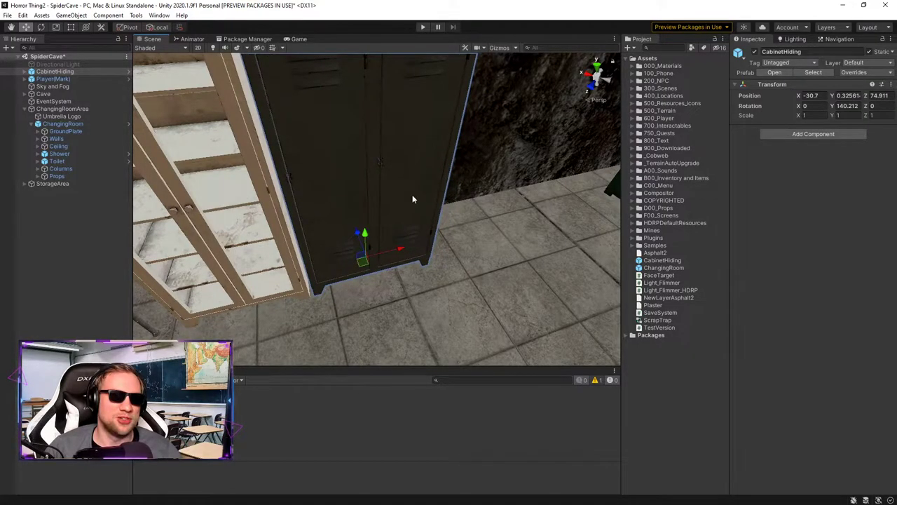
pyautogui.scroll(-5, 412, 196)
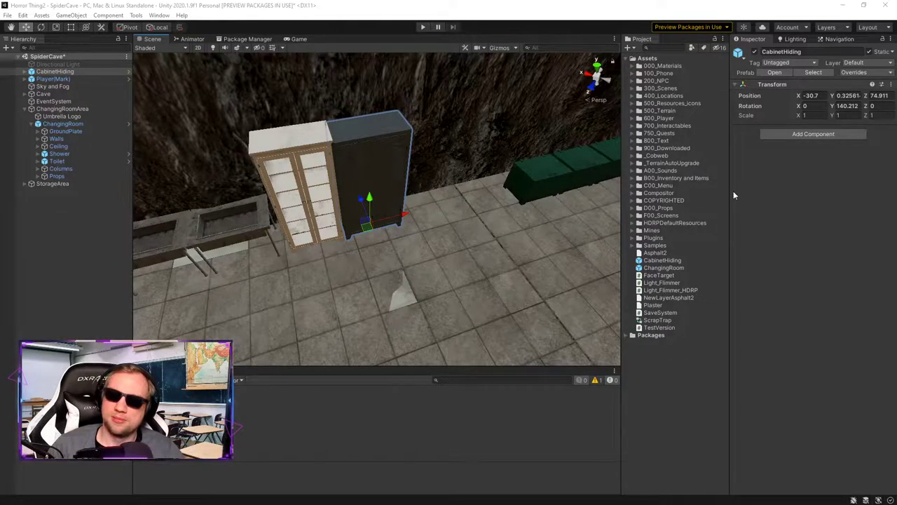
# Step: Duplicate the CabinetHiding locker, move the copy across the storage area to X -51.88, Z 80.9, and rotate it to Y 320.212
pyautogui.moveTo(408, 224); pyautogui.dragTo(395, 224, button='right')
pyautogui.hotkey('ctrl', 'd')
pyautogui.moveTo(288, 238); pyautogui.dragTo(538, 313)
pyautogui.moveTo(393, 262); pyautogui.dragTo(527, 234, button='right')
pyautogui.press('e')
pyautogui.moveTo(242, 272); pyautogui.dragTo(147, 300)
pyautogui.press('w')
pyautogui.moveTo(272, 258); pyautogui.dragTo(511, 183)
pyautogui.moveTo(474, 214); pyautogui.dragTo(449, 233, button='right')
pyautogui.press('w')
pyautogui.press('s')
pyautogui.moveTo(353, 277); pyautogui.dragTo(176, 274)
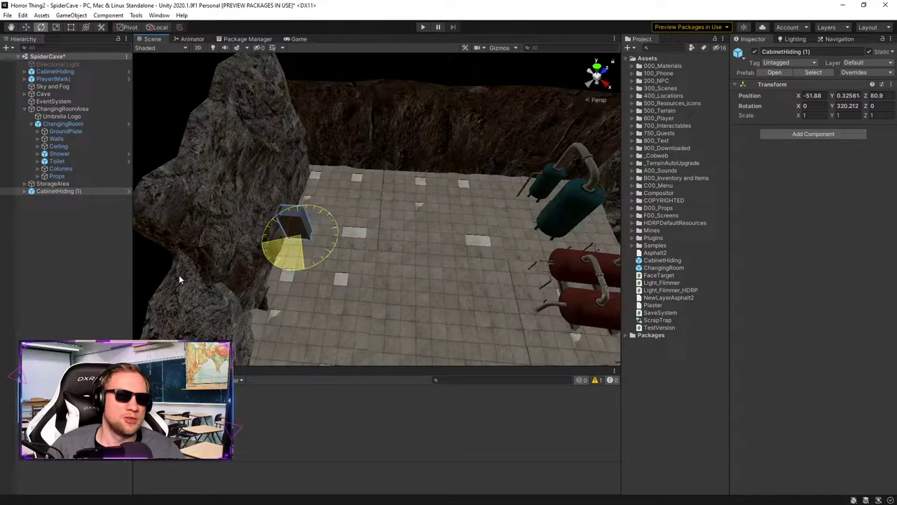
# Step: Move the CabinetHiding (1) locker to X -47.362, Z 90.546 and save the scene
pyautogui.press('w')
pyautogui.moveTo(300, 245); pyautogui.dragTo(463, 214)
pyautogui.moveTo(463, 214); pyautogui.dragTo(459, 219, button='right')
pyautogui.moveTo(360, 276); pyautogui.dragTo(368, 281)
pyautogui.moveTo(457, 153); pyautogui.dragTo(404, 183, button='right')
pyautogui.hotkey('ctrl', 's')
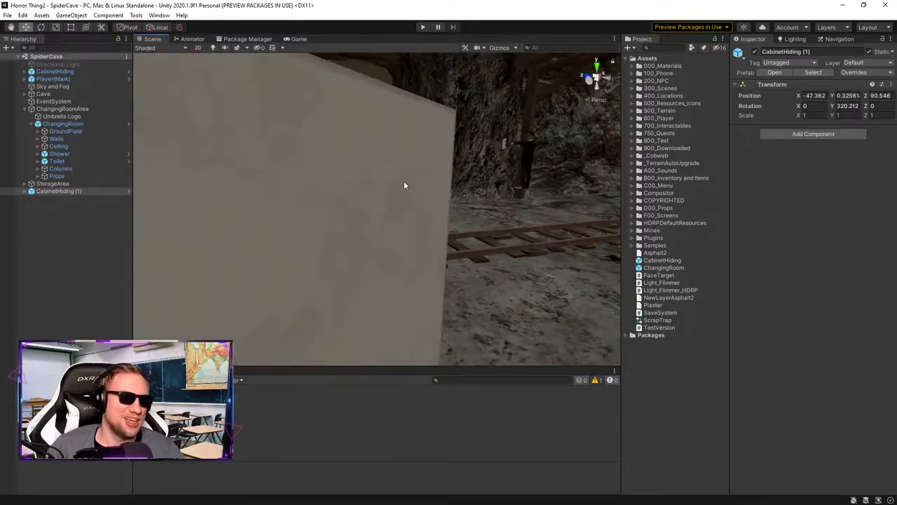
# Step: Make the CabinetHiding (1) locker a child of the StorageArea object
pyautogui.keyDown('alt'); pyautogui.moveTo(403, 182); pyautogui.dragTo(502, 229); pyautogui.keyUp('alt')
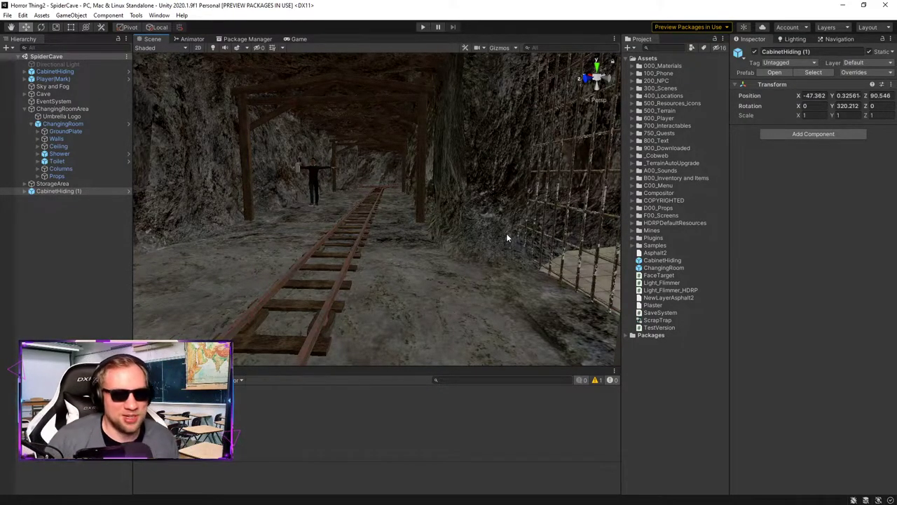
pyautogui.keyDown('alt'); pyautogui.moveTo(506, 237); pyautogui.dragTo(481, 226); pyautogui.keyUp('alt')
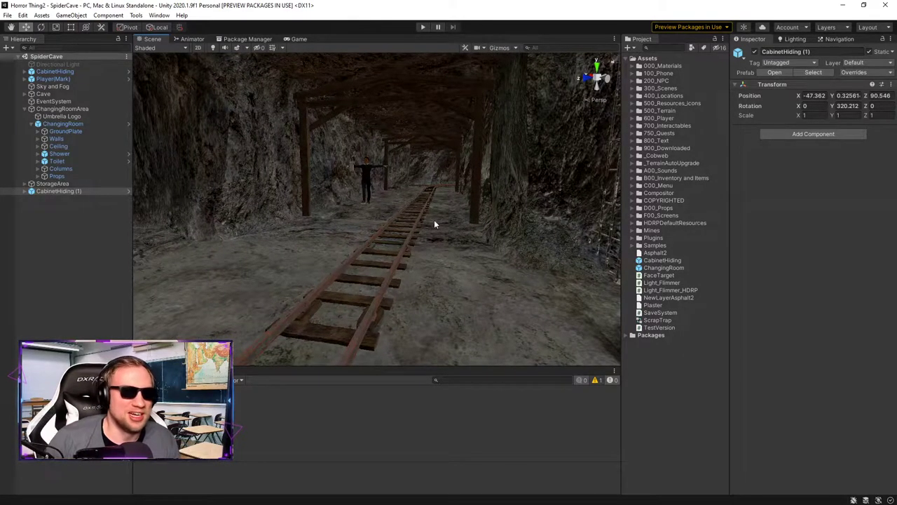
pyautogui.click(81, 241)
pyautogui.moveTo(57, 191); pyautogui.dragTo(56, 185)
pyautogui.click(44, 286)
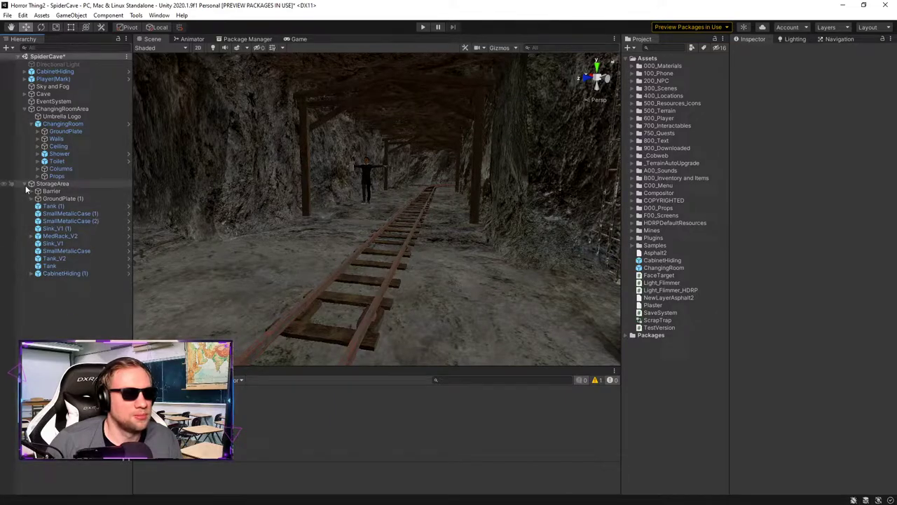
pyautogui.click(25, 183)
# Step: Examine the rail tunnel, the barred barrier and the open floor of the storage area
pyautogui.press('s')
pyautogui.moveTo(361, 202); pyautogui.dragTo(445, 209, button='right')
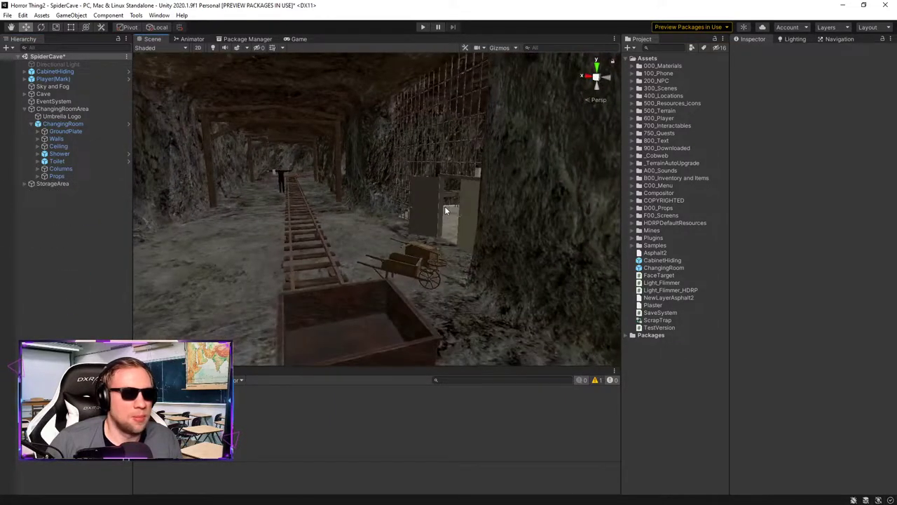
pyautogui.press('w')
pyautogui.moveTo(294, 272); pyautogui.dragTo(484, 247, button='right')
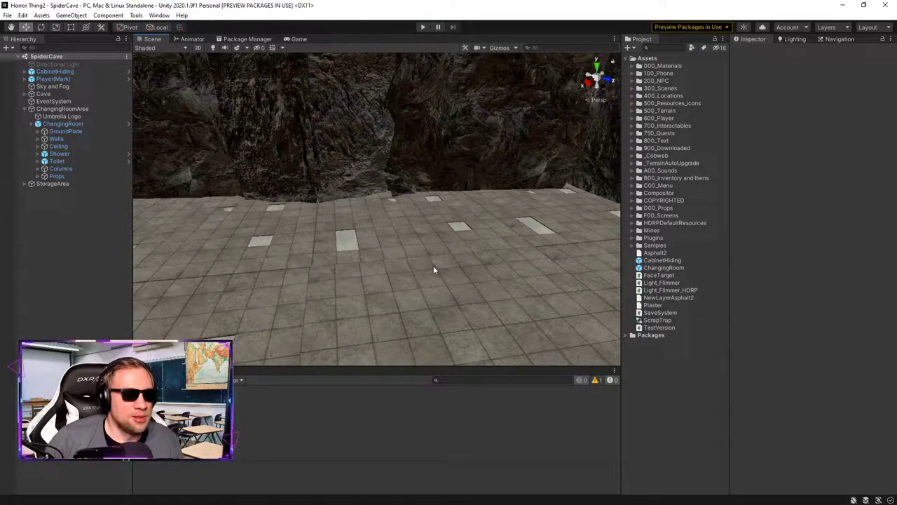
pyautogui.moveTo(326, 288); pyautogui.dragTo(548, 199, button='right')
pyautogui.moveTo(449, 247); pyautogui.dragTo(468, 260, button='right')
pyautogui.moveTo(530, 236); pyautogui.dragTo(455, 159, button='right')
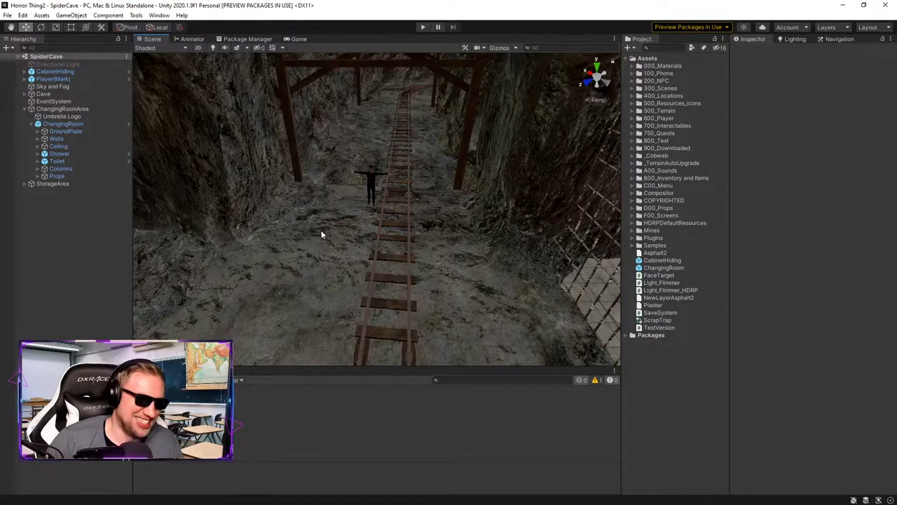
pyautogui.moveTo(348, 264); pyautogui.dragTo(369, 247, button='right')
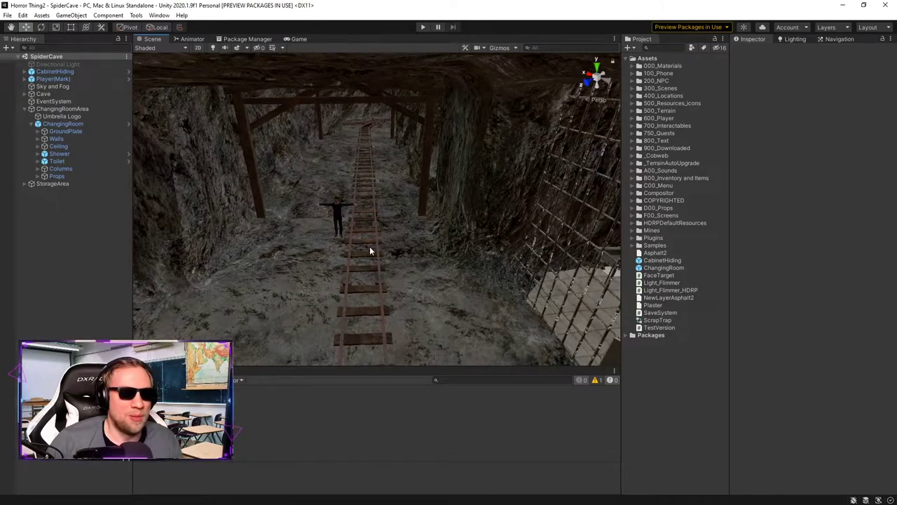
pyautogui.moveTo(316, 236); pyautogui.dragTo(598, 262, button='right')
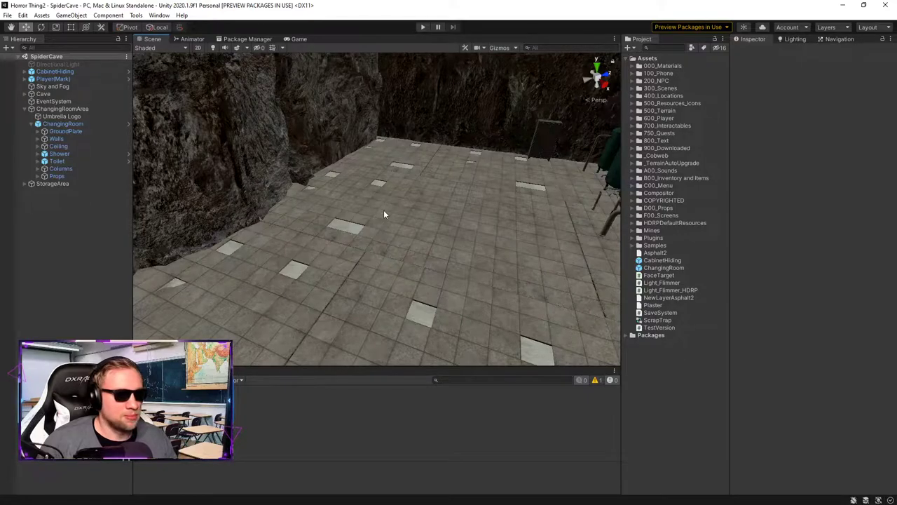
# Step: Examine the locker near the green tanks and the opposite wall with the sinks, rack, second locker and green cases
pyautogui.moveTo(251, 177); pyautogui.dragTo(470, 232, button='right')
pyautogui.press('w')
pyautogui.moveTo(424, 252); pyautogui.dragTo(392, 251, button='right')
pyautogui.press('w')
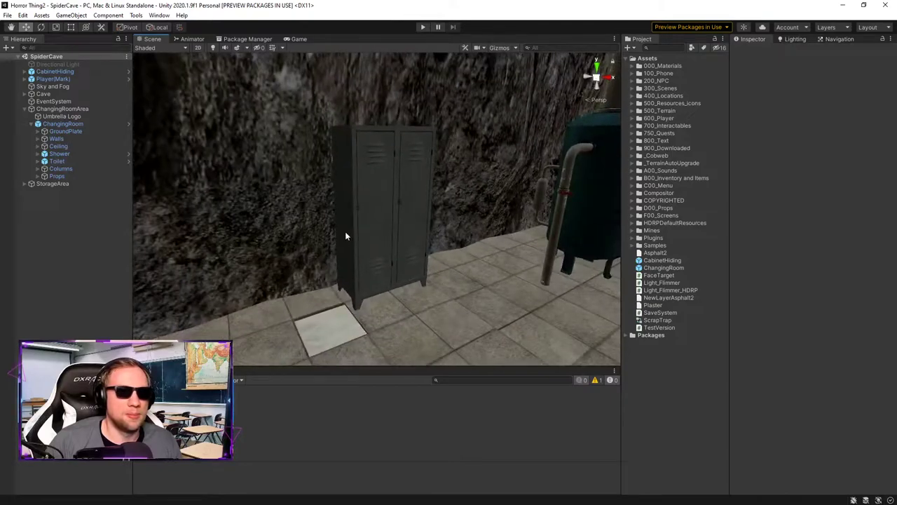
pyautogui.click(345, 232)
pyautogui.press('s')
pyautogui.moveTo(418, 201); pyautogui.dragTo(420, 232, button='right')
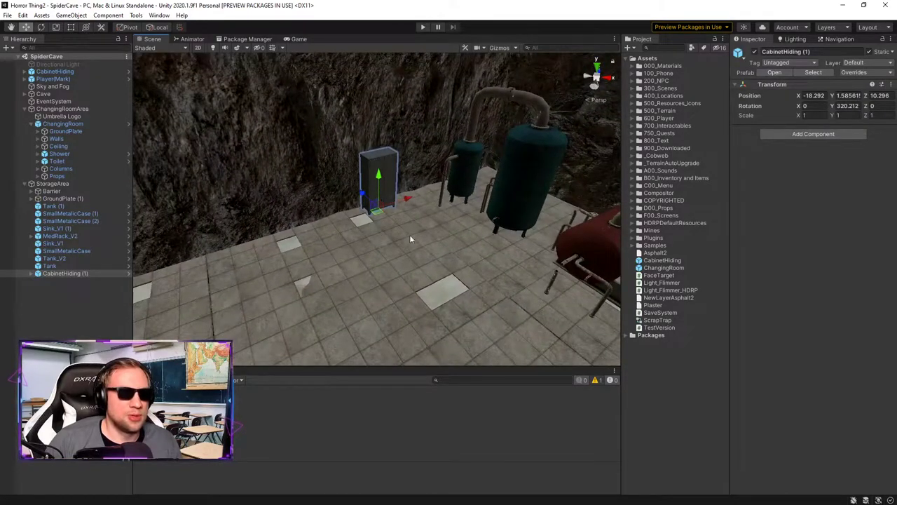
pyautogui.moveTo(325, 274); pyautogui.dragTo(475, 252, button='right')
pyautogui.click(121, 339)
pyautogui.moveTo(298, 272); pyautogui.dragTo(553, 255, button='right')
pyautogui.press('w')
pyautogui.press('w')
pyautogui.moveTo(384, 296); pyautogui.dragTo(513, 291, button='right')
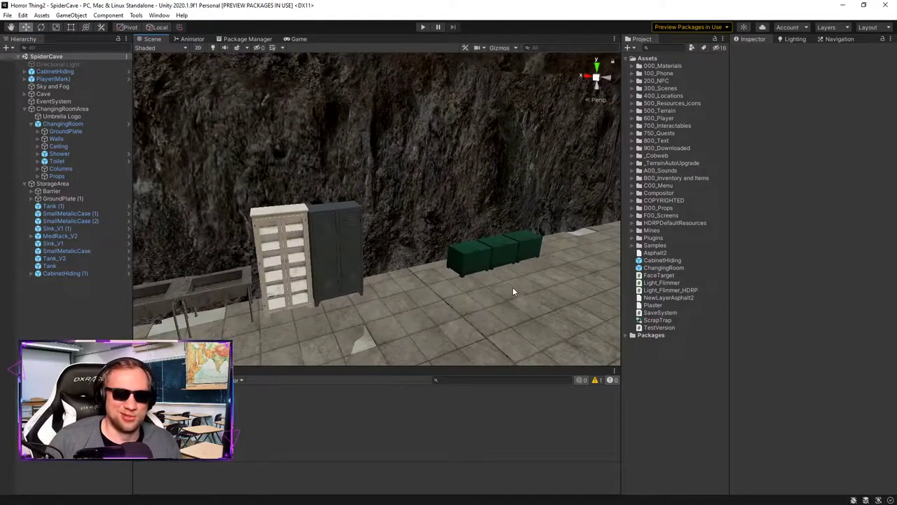
# Step: Move the three green SmallMetalicCase boxes together along the cave wall until they stand next to the locker
pyautogui.click(61, 251)
pyautogui.press('f')
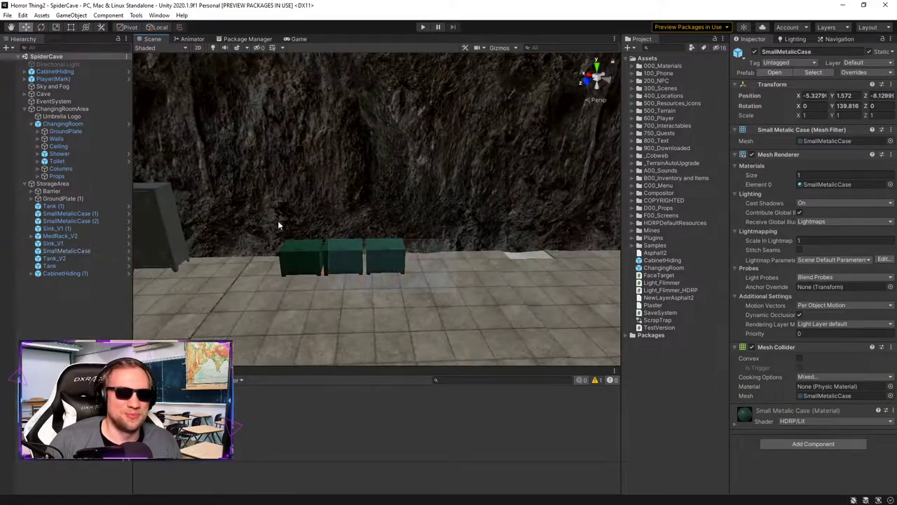
pyautogui.moveTo(308, 235); pyautogui.dragTo(235, 202)
pyautogui.moveTo(471, 284); pyautogui.dragTo(465, 307, button='right')
pyautogui.press('w')
pyautogui.press('s')
pyautogui.press('a')
pyautogui.moveTo(482, 259); pyautogui.dragTo(378, 241)
pyautogui.press('a')
pyautogui.moveTo(245, 212); pyautogui.dragTo(345, 248, button='right')
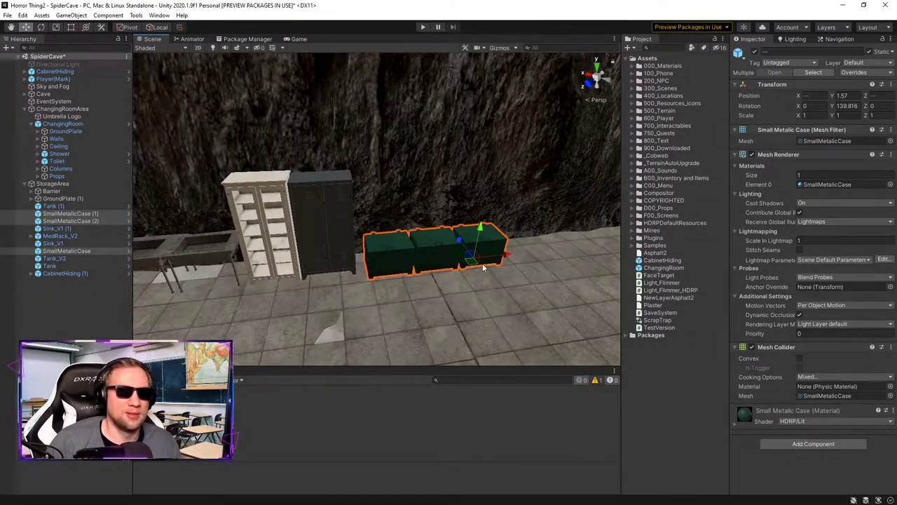
pyautogui.moveTo(470, 262); pyautogui.dragTo(469, 260)
pyautogui.hotkey('ctrl', 'z')
pyautogui.moveTo(469, 260); pyautogui.dragTo(398, 226, button='right')
pyautogui.press('s')
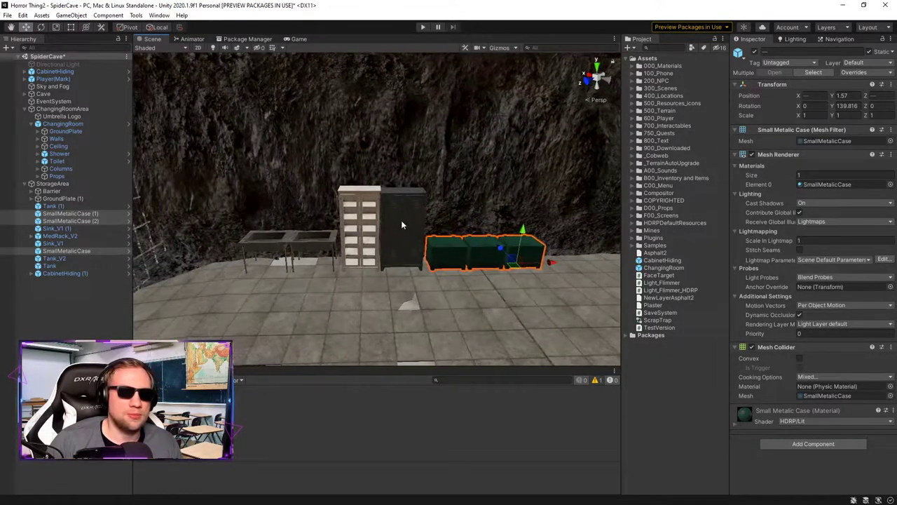
# Step: Make the CabinetHiding locker beside the medical rack a child of the StorageArea object
pyautogui.click(397, 225)
pyautogui.click(42, 274)
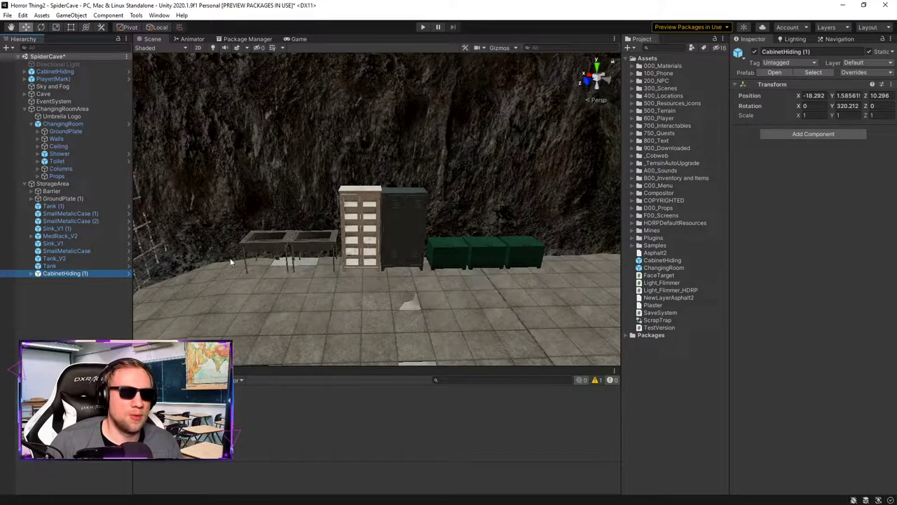
pyautogui.moveTo(382, 245); pyautogui.dragTo(284, 187, button='right')
pyautogui.press('f')
pyautogui.press('s')
pyautogui.press('w')
pyautogui.click(421, 234)
pyautogui.press('s')
pyautogui.moveTo(421, 235); pyautogui.dragTo(350, 217, button='right')
pyautogui.click(68, 66)
pyautogui.click(66, 72)
pyautogui.moveTo(66, 72); pyautogui.dragTo(64, 183)
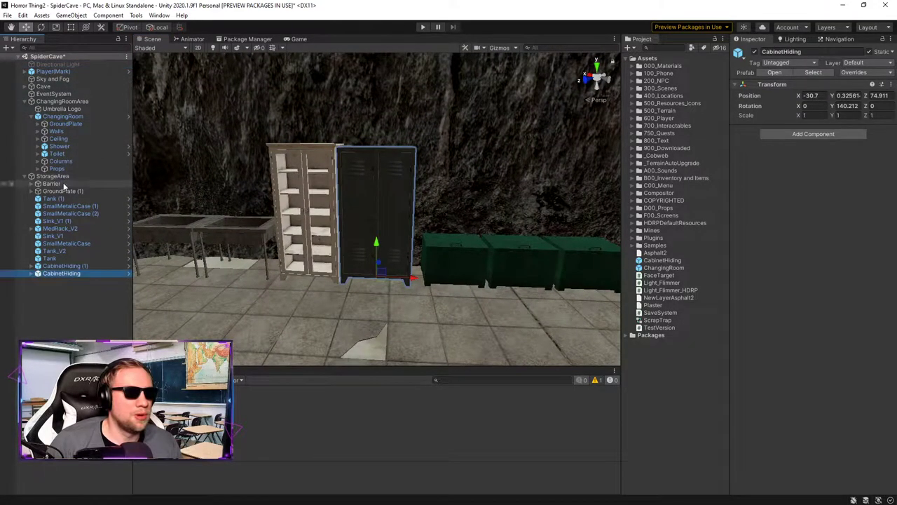
# Step: Shift the CabinetHiding locker to X -1.705, Z -5.401 between the rack and the green cases, and save the scene
pyautogui.moveTo(411, 279); pyautogui.dragTo(416, 280)
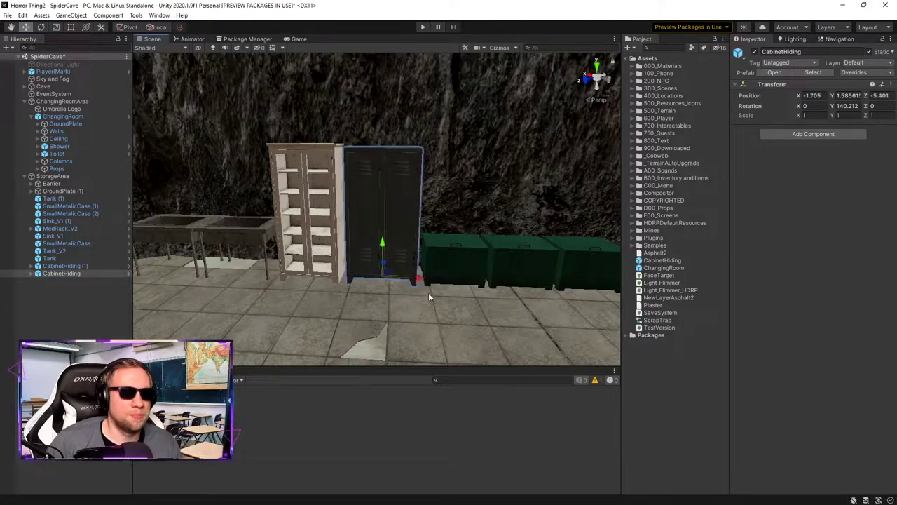
pyautogui.press('s')
pyautogui.moveTo(281, 266); pyautogui.dragTo(373, 296, button='right')
pyautogui.click(57, 329)
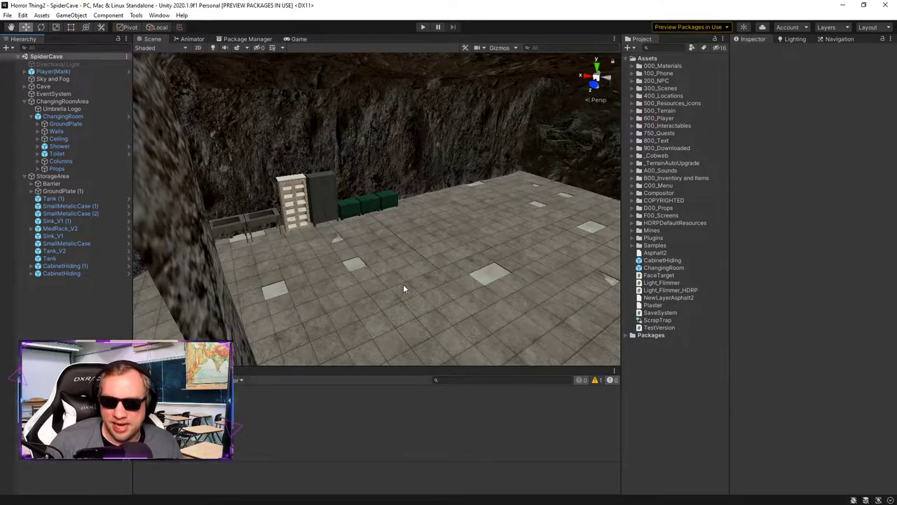
# Step: Align the CabinetHiding locker with the rack by moving it to about X -1.725, Z -5.377 and rotating it to Y 141.053
pyautogui.moveTo(331, 270); pyautogui.dragTo(397, 232, button='right')
pyautogui.press('w')
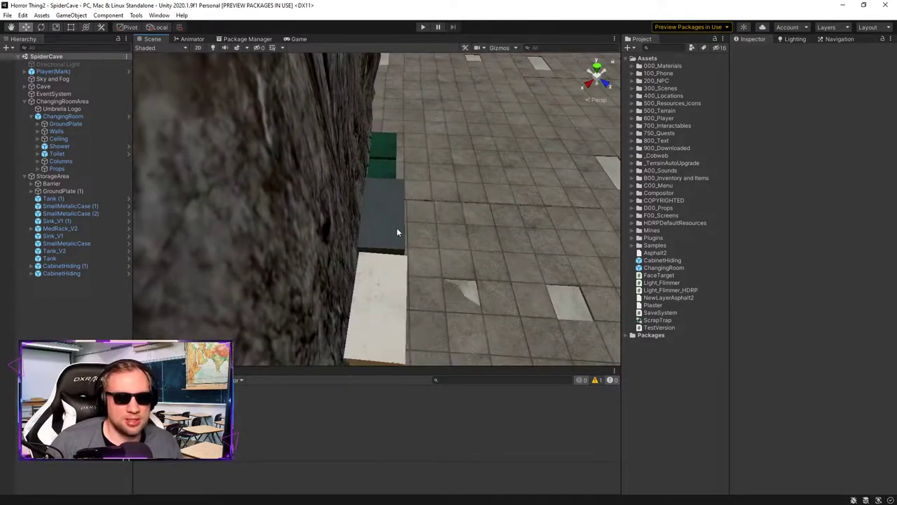
pyautogui.click(397, 231)
pyautogui.scroll(1, 350, 286)
pyautogui.moveTo(338, 280); pyautogui.dragTo(340, 281)
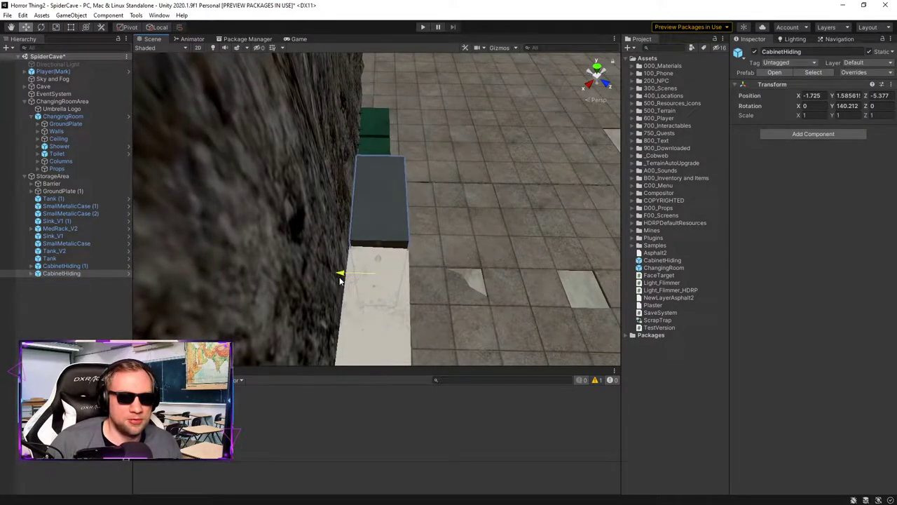
pyautogui.press('e')
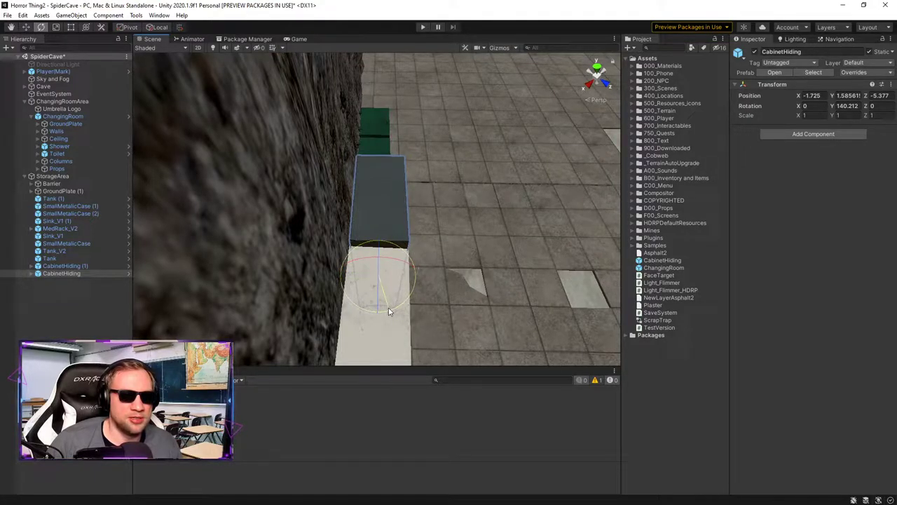
pyautogui.press('w')
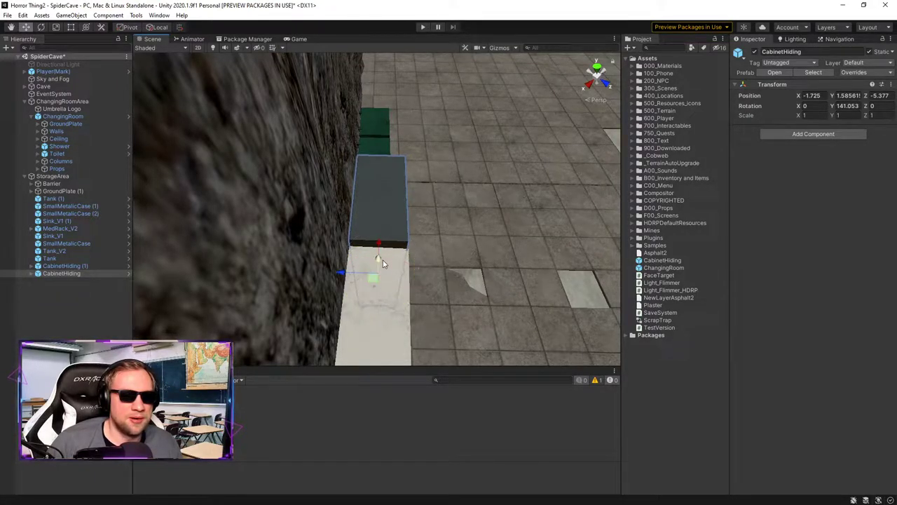
pyautogui.moveTo(374, 285); pyautogui.dragTo(374, 283)
# Step: Nudge the three green SmallMetalicCase boxes slightly away from the cave wall and save the scene
pyautogui.moveTo(474, 207); pyautogui.dragTo(489, 112, button='right')
pyautogui.moveTo(488, 97); pyautogui.dragTo(306, 247)
pyautogui.moveTo(385, 179); pyautogui.dragTo(385, 183)
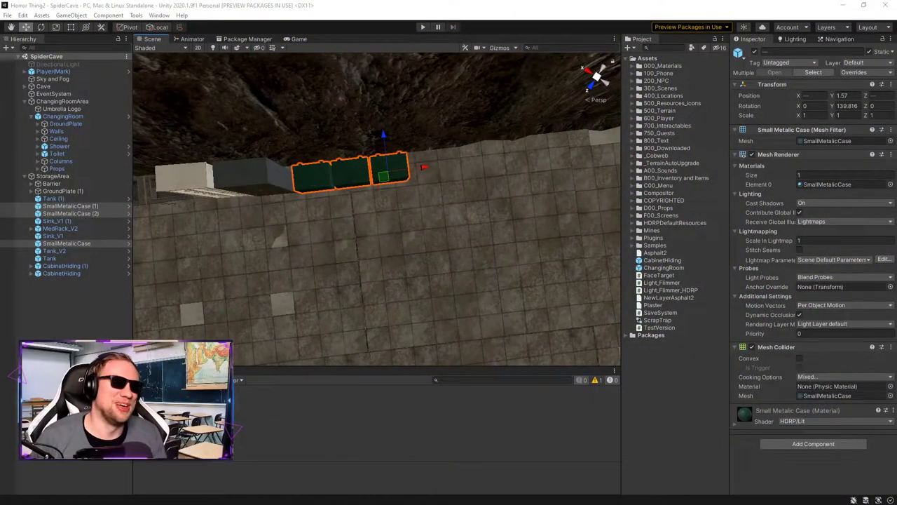
# Step: Examine the whole storage area floor from above, including the tanks, lockers and empty space
pyautogui.moveTo(458, 263); pyautogui.dragTo(560, 41, button='right')
pyautogui.moveTo(443, 120); pyautogui.dragTo(608, 192, button='right')
pyautogui.click(197, 337)
pyautogui.moveTo(373, 217); pyautogui.dragTo(705, 265, button='right')
pyautogui.moveTo(410, 183); pyautogui.dragTo(450, 246, button='right')
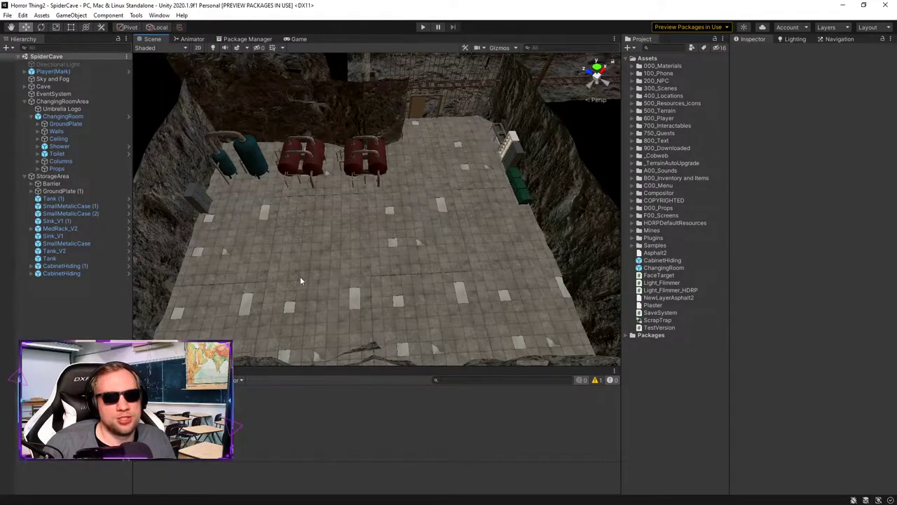
pyautogui.moveTo(450, 202); pyautogui.dragTo(481, 237, button='right')
pyautogui.moveTo(434, 131); pyautogui.dragTo(228, 224, button='right')
pyautogui.moveTo(284, 239); pyautogui.dragTo(666, 268, button='right')
pyautogui.moveTo(449, 168); pyautogui.dragTo(469, 215, button='right')
# Step: Browse the project folders for props, ending in the Abandoned_Asylum Prefabs folder inside 900_Downloaded
pyautogui.click(676, 140)
pyautogui.click(677, 125)
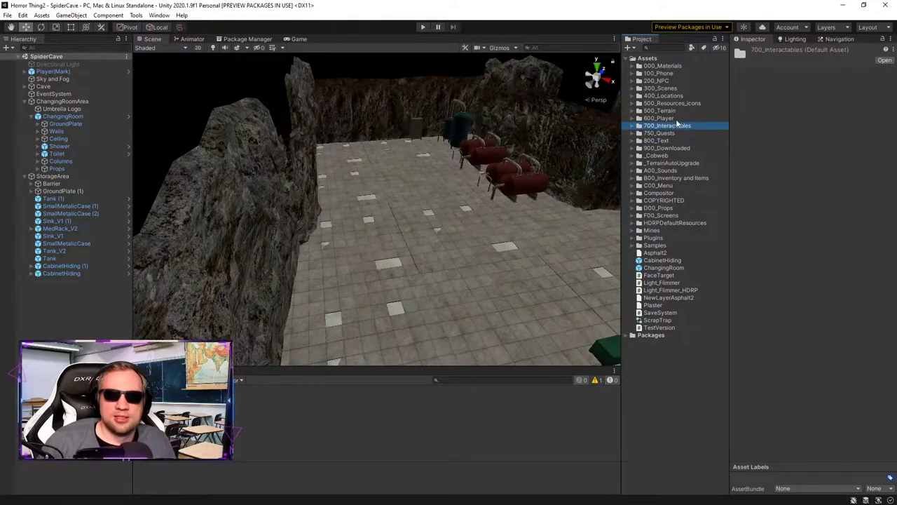
pyautogui.click(678, 117)
pyautogui.click(677, 111)
pyautogui.click(679, 103)
pyautogui.press('Up')
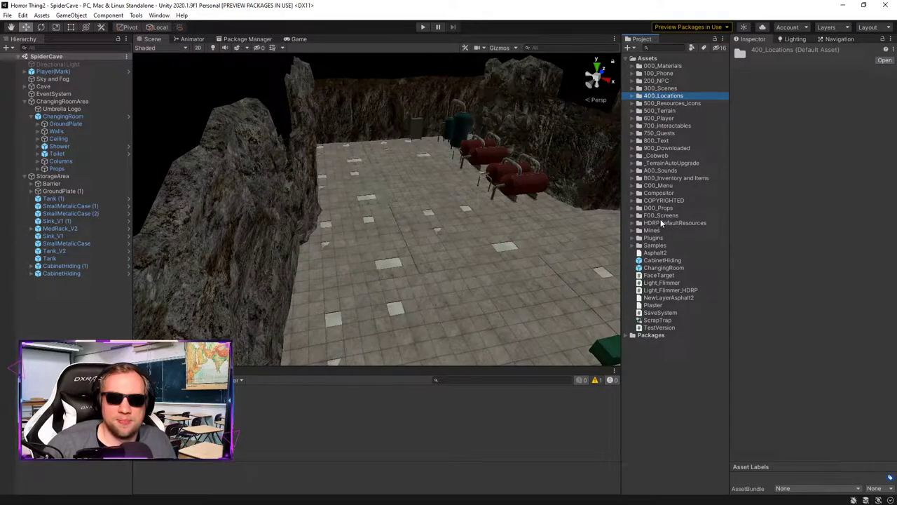
pyautogui.click(662, 199)
pyautogui.click(631, 201)
pyautogui.click(632, 201)
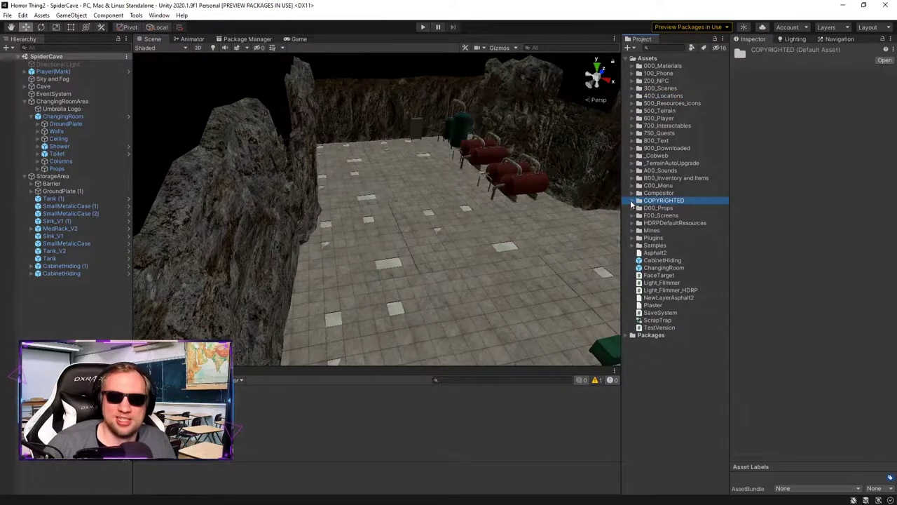
pyautogui.click(662, 148)
pyautogui.click(638, 149)
pyautogui.click(670, 185)
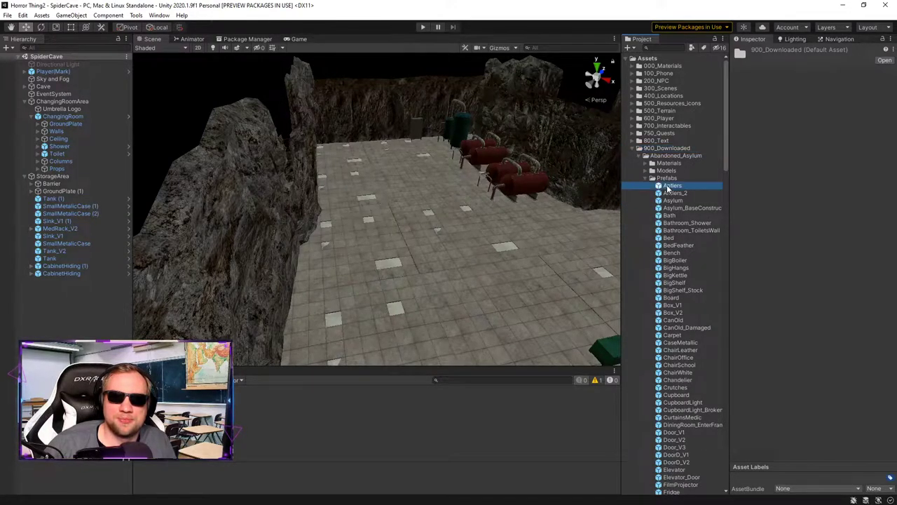
# Step: Preview the Abandoned_Asylum prefabs one by one from Antlers_2 through BigShelf
pyautogui.press('Down')
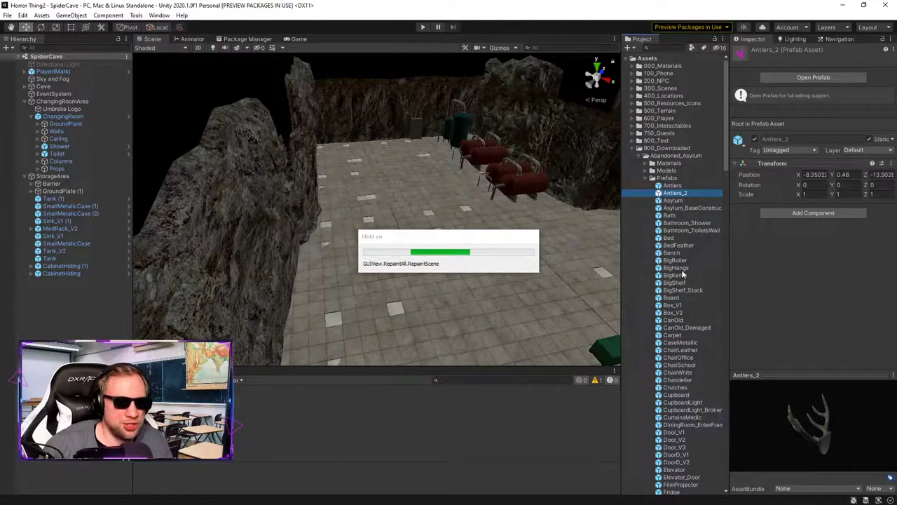
pyautogui.press('Down')
pyautogui.press('Down')
pyautogui.press('Down')
pyautogui.press('Down')
pyautogui.press('Down')
pyautogui.press('Down')
pyautogui.press('Down')
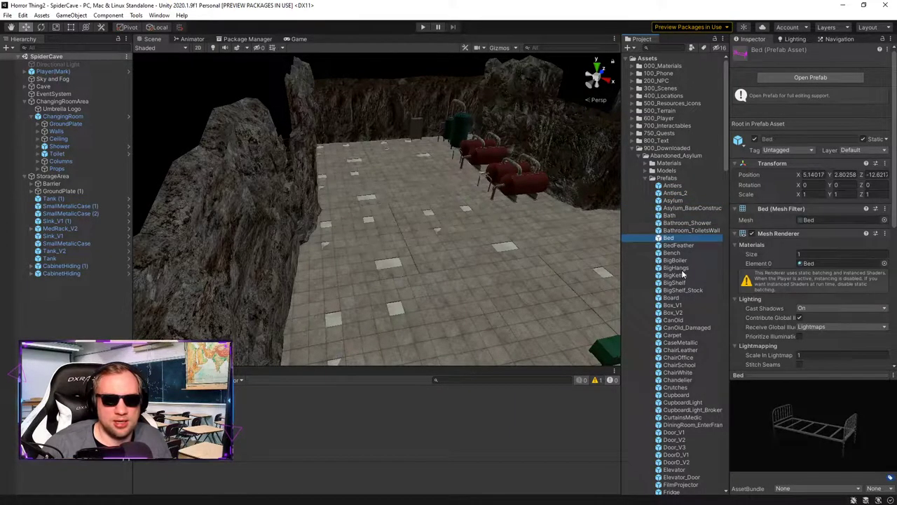
pyautogui.press('Down')
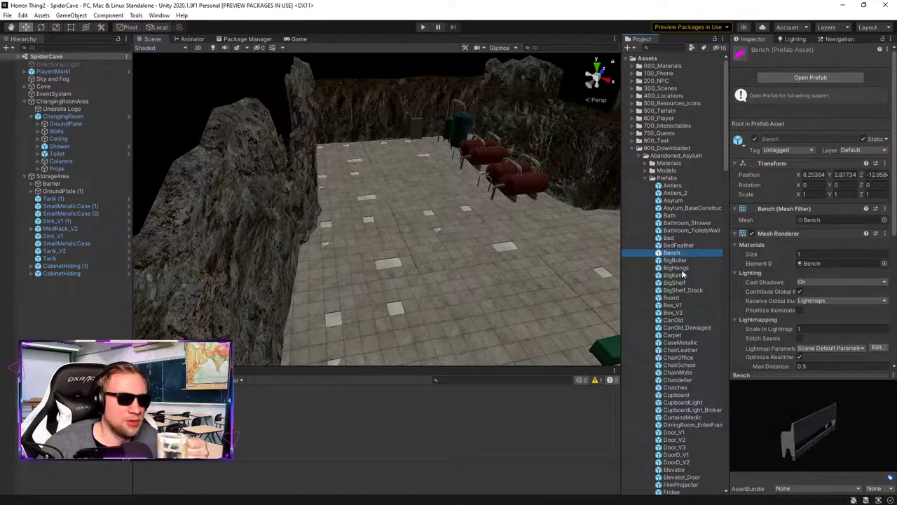
pyautogui.press('Down')
pyautogui.press('Down')
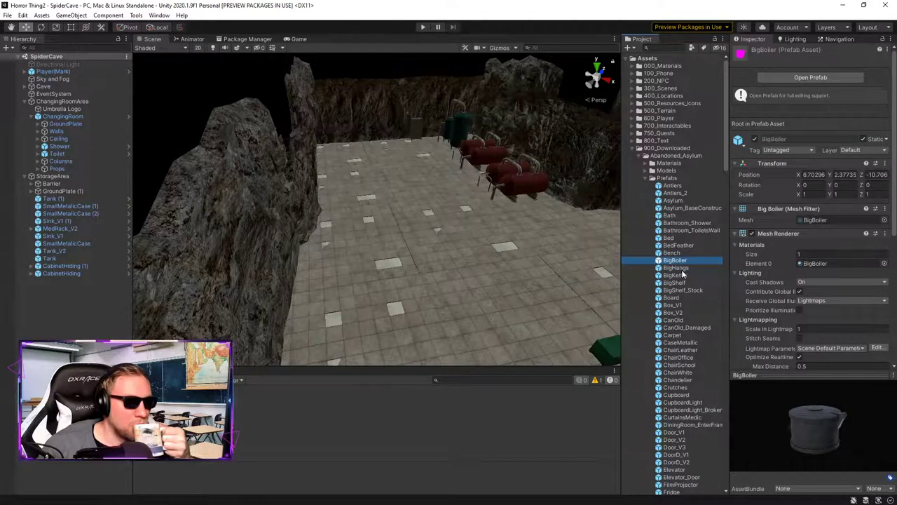
pyautogui.press('Up')
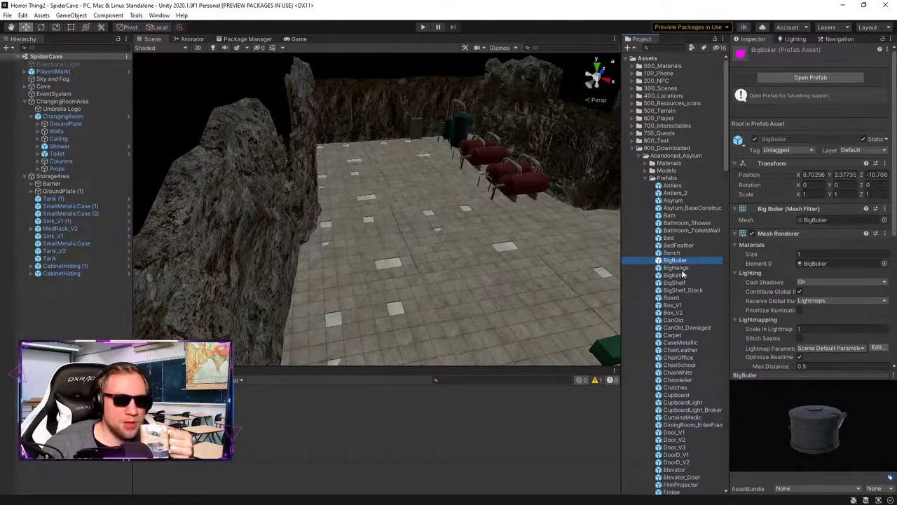
pyautogui.press('Down')
pyautogui.press('Down')
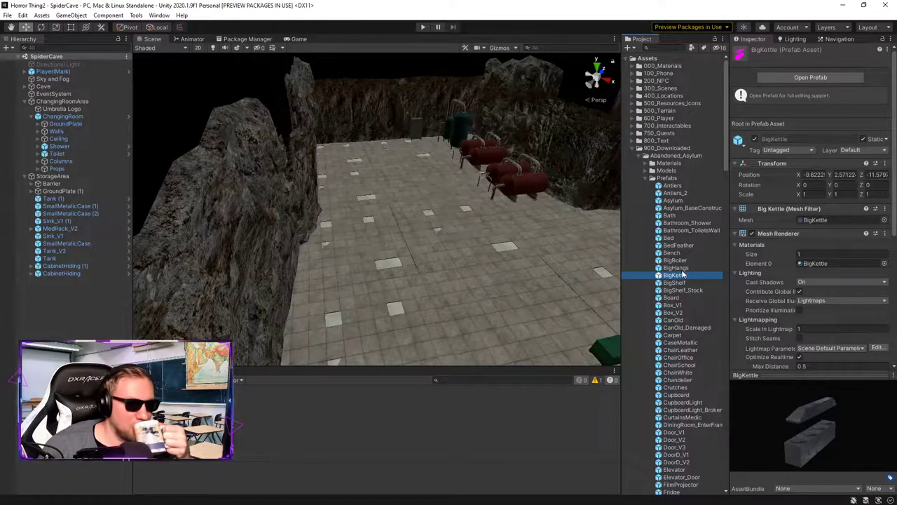
pyautogui.press('Down')
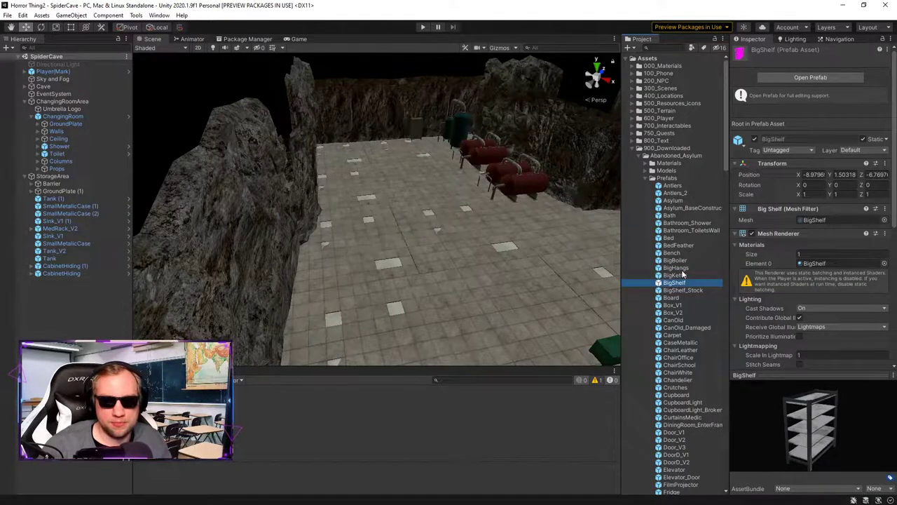
# Step: Place a BigShelf prefab on the storage area floor beyond the green cases and rotate it to Y -39.449
pyautogui.moveTo(413, 254); pyautogui.dragTo(269, 253, button='right')
pyautogui.press('w')
pyautogui.moveTo(471, 246); pyautogui.dragTo(203, 226, button='right')
pyautogui.moveTo(393, 242); pyautogui.dragTo(335, 234, button='right')
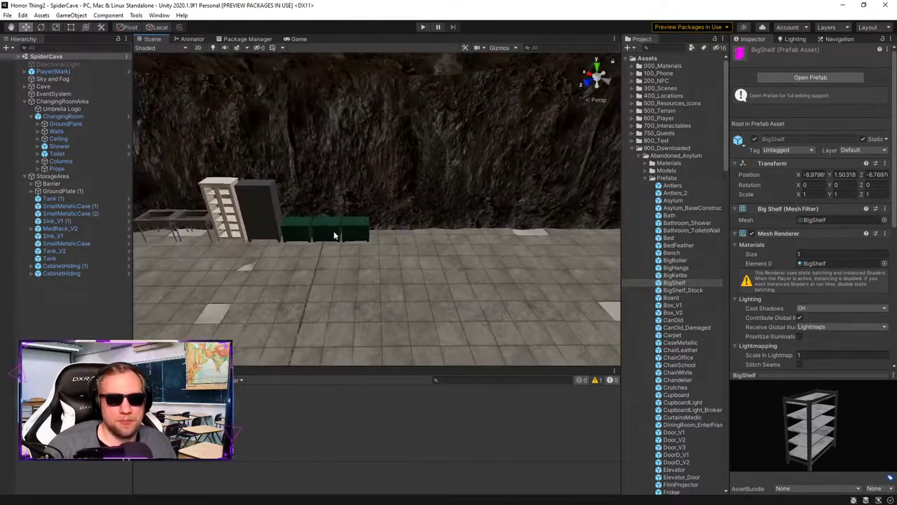
pyautogui.moveTo(694, 284); pyautogui.dragTo(471, 269)
pyautogui.press('w')
pyautogui.moveTo(319, 270); pyautogui.dragTo(506, 279, button='right')
pyautogui.moveTo(389, 297); pyautogui.dragTo(390, 297)
pyautogui.press('w')
pyautogui.moveTo(435, 262); pyautogui.dragTo(511, 133, button='right')
pyautogui.press('s')
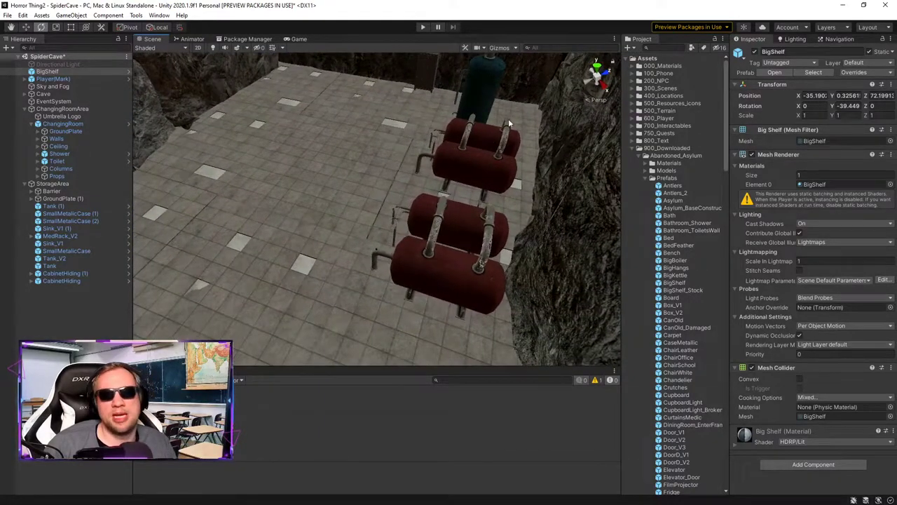
# Step: Move the BigShelf out into the open floor to X -38.35, Y 0.33, Z 73.76
pyautogui.press('f')
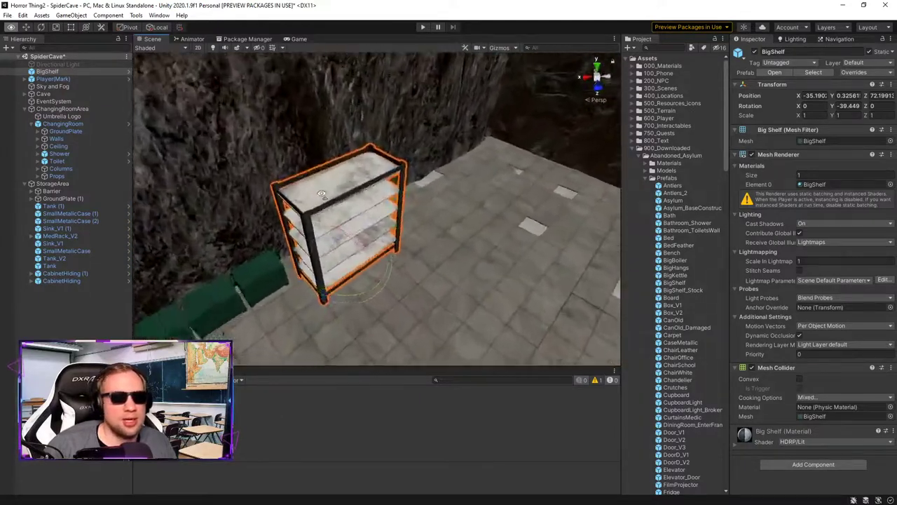
pyautogui.press('w')
pyautogui.moveTo(379, 250); pyautogui.dragTo(537, 307)
pyautogui.press('e')
pyautogui.press('w')
pyautogui.moveTo(352, 229); pyautogui.dragTo(498, 214, button='right')
pyautogui.press('s')
pyautogui.moveTo(320, 237); pyautogui.dragTo(360, 263)
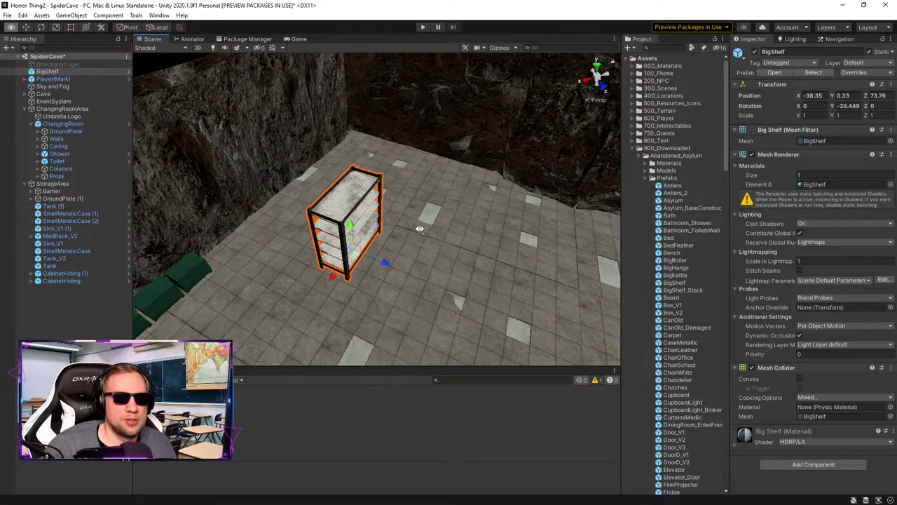
# Step: Duplicate the BigShelf twice and line the copies up in a row beside it, the first at X -40.39, Z 72.08
pyautogui.keyDown('alt'); pyautogui.moveTo(420, 228); pyautogui.dragTo(314, 209); pyautogui.keyUp('alt')
pyautogui.scroll(-5, 314, 210)
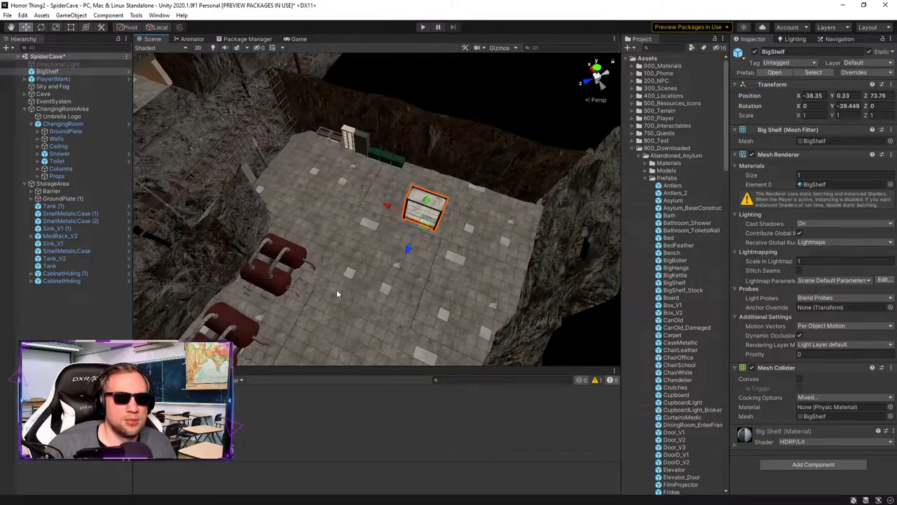
pyautogui.keyDown('alt'); pyautogui.moveTo(338, 288); pyautogui.dragTo(432, 244); pyautogui.keyUp('alt')
pyautogui.scroll(5, 407, 240)
pyautogui.hotkey('ctrl', 'd')
pyautogui.moveTo(323, 241); pyautogui.dragTo(459, 241)
pyautogui.hotkey('ctrl', 'd')
pyautogui.press('d')
pyautogui.moveTo(489, 241); pyautogui.dragTo(455, 251, button='right')
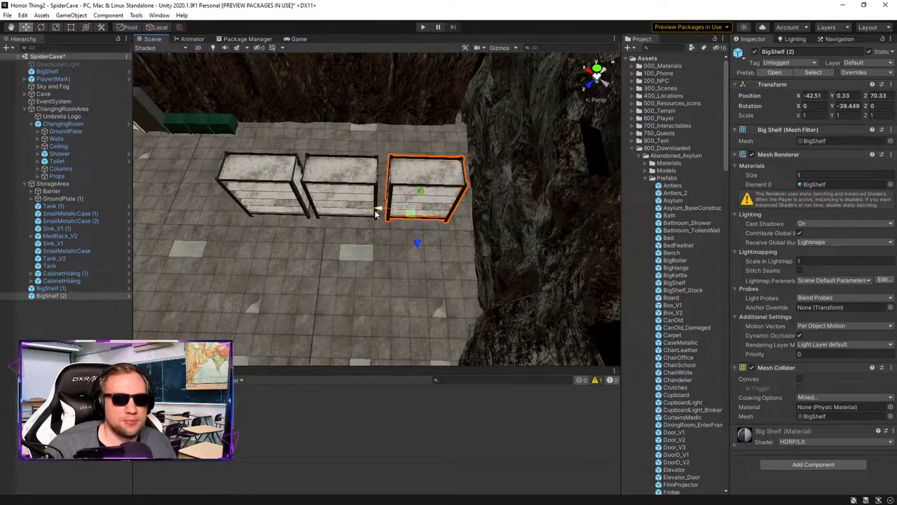
# Step: Move BigShelf, BigShelf (1) and BigShelf (2) into the StorageArea group in the scene hierarchy
pyautogui.click(66, 288)
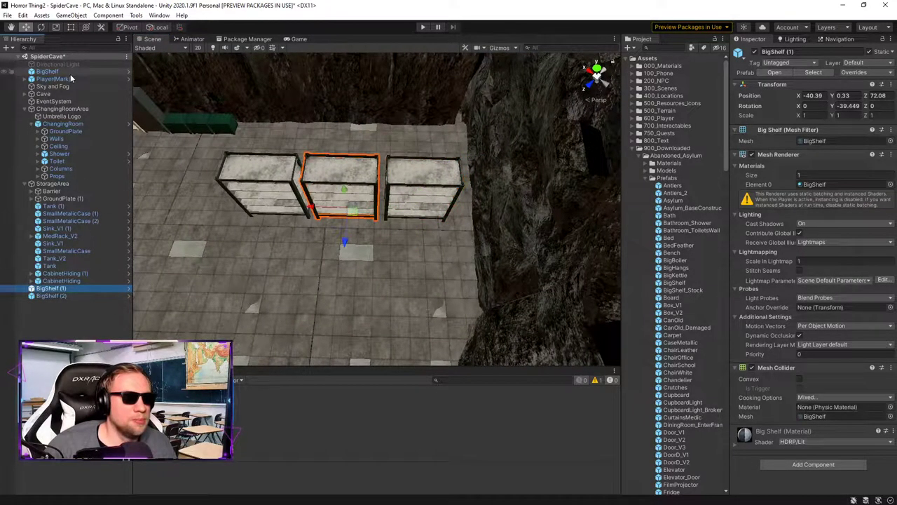
pyautogui.moveTo(56, 72); pyautogui.dragTo(46, 283)
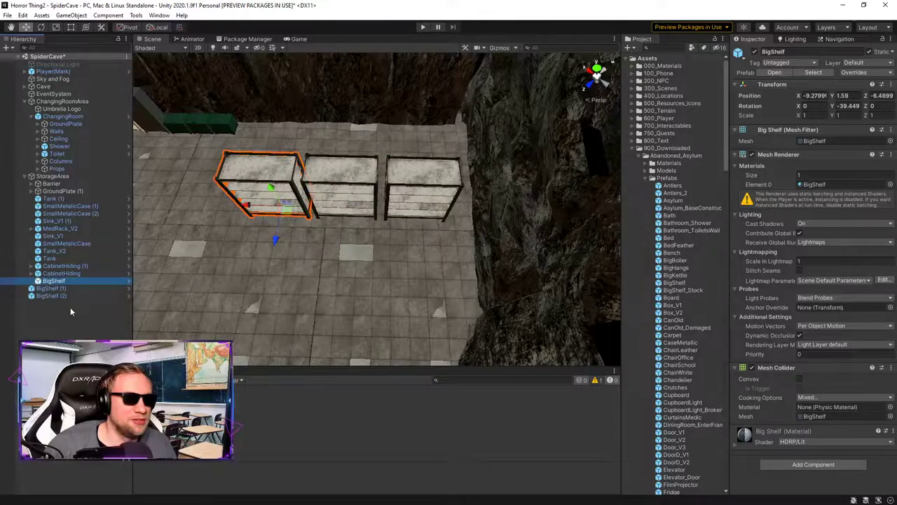
pyautogui.click(57, 288)
pyautogui.keyDown('shift'); pyautogui.click(58, 296); pyautogui.keyUp('shift')
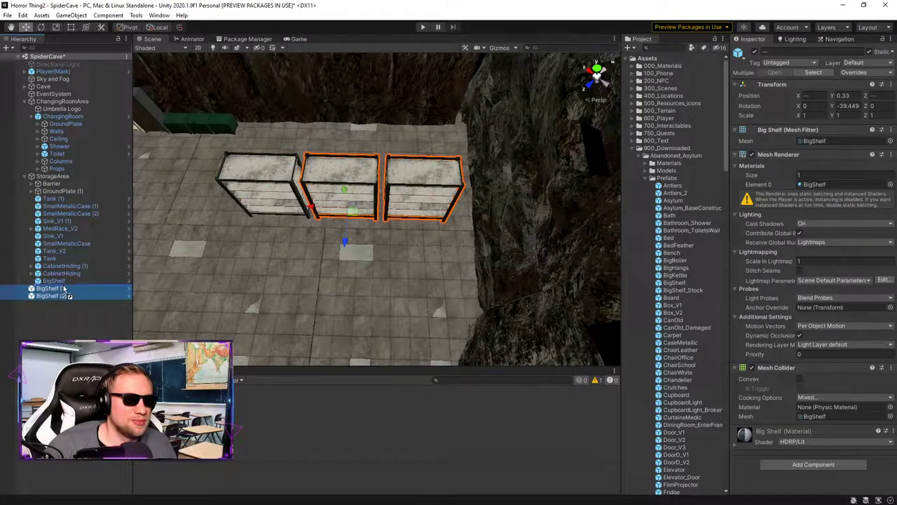
pyautogui.click(69, 337)
# Step: Duplicate the row of three BigShelf objects twice and space the copies out as parallel rows with aisles between them
pyautogui.click(70, 281)
pyautogui.keyDown('shift'); pyautogui.click(70, 295); pyautogui.keyUp('shift')
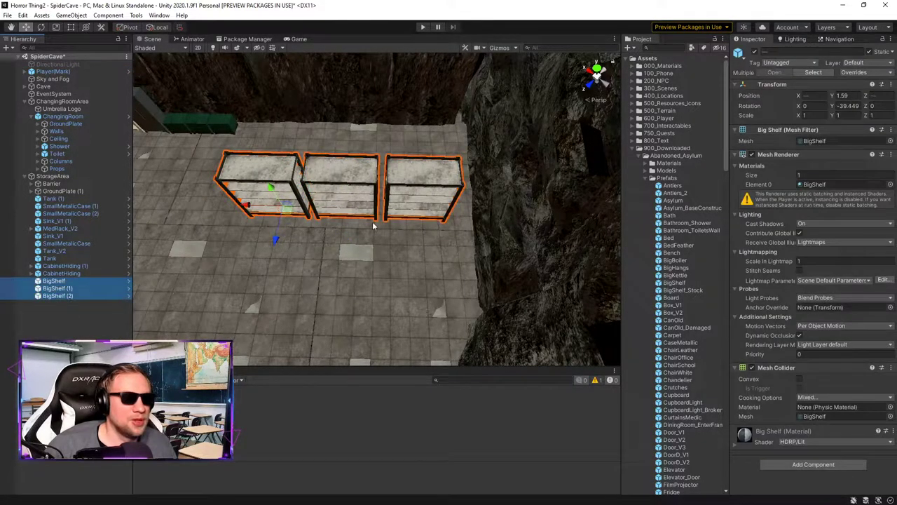
pyautogui.moveTo(439, 225); pyautogui.dragTo(396, 227, button='right')
pyautogui.keyDown('alt'); pyautogui.moveTo(395, 226); pyautogui.dragTo(552, 223); pyautogui.keyUp('alt')
pyautogui.hotkey('ctrl', 'd')
pyautogui.moveTo(378, 249); pyautogui.dragTo(454, 243)
pyautogui.hotkey('ctrl', 'd')
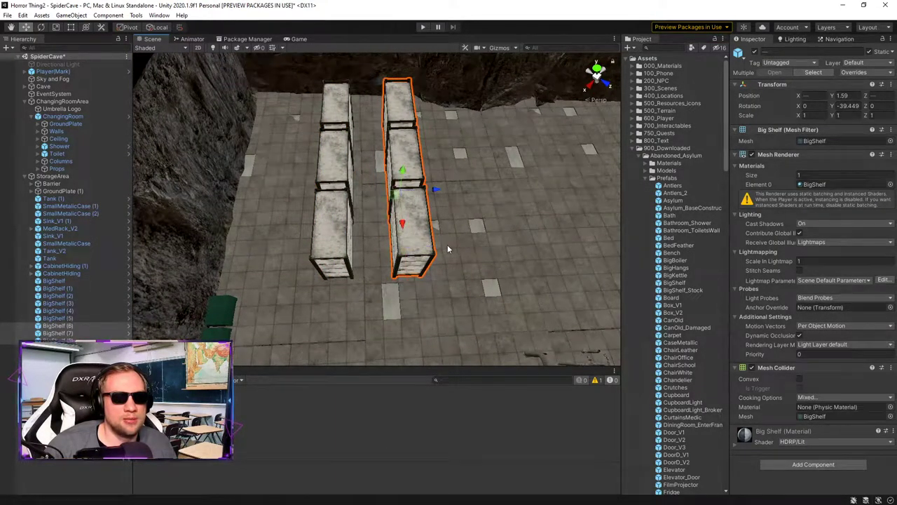
pyautogui.moveTo(436, 190); pyautogui.dragTo(463, 187)
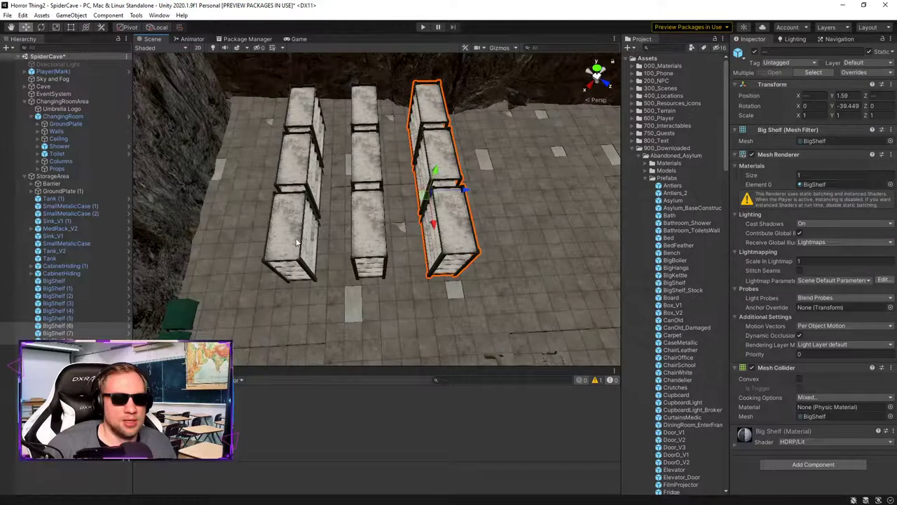
# Step: Examine the shelf rows within the storage area and select the tanks along the cave wall
pyautogui.keyDown('alt'); pyautogui.moveTo(473, 236); pyautogui.dragTo(303, 165); pyautogui.keyUp('alt')
pyautogui.press('w')
pyautogui.moveTo(304, 165); pyautogui.dragTo(550, 219, button='right')
pyautogui.press('d')
pyautogui.press('s')
pyautogui.keyDown('alt'); pyautogui.moveTo(550, 219); pyautogui.dragTo(396, 215); pyautogui.keyUp('alt')
pyautogui.moveTo(394, 178); pyautogui.dragTo(531, 144)
pyautogui.moveTo(541, 74); pyautogui.dragTo(396, 338)
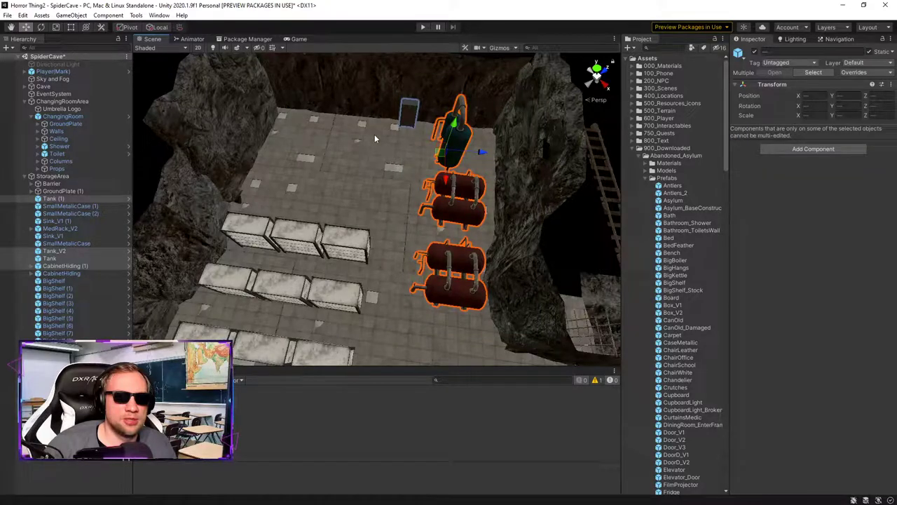
# Step: Move CabinetHiding (1) from the back wall in among the shelf rows, to X -17.2, Z -4.49
pyautogui.click(409, 113)
pyautogui.click(86, 267)
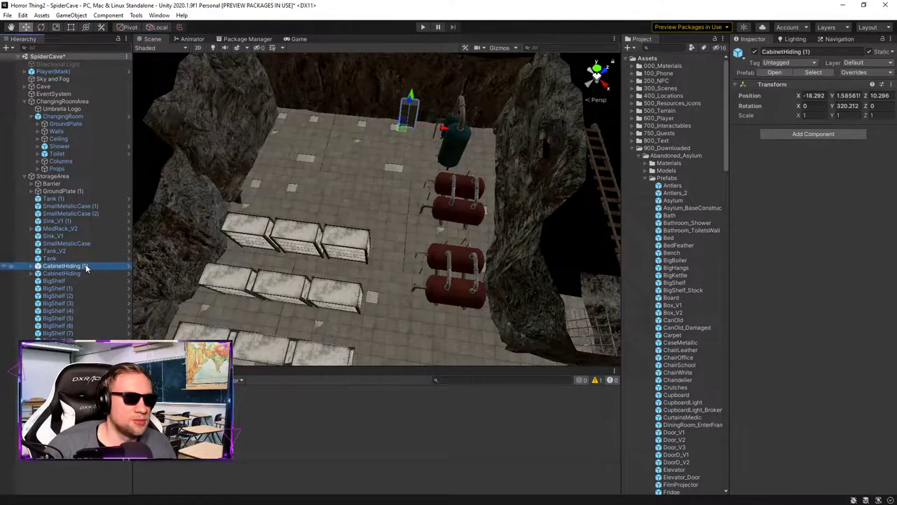
pyautogui.moveTo(403, 132); pyautogui.dragTo(239, 272)
pyautogui.moveTo(336, 217); pyautogui.dragTo(192, 185, button='right')
pyautogui.press('w')
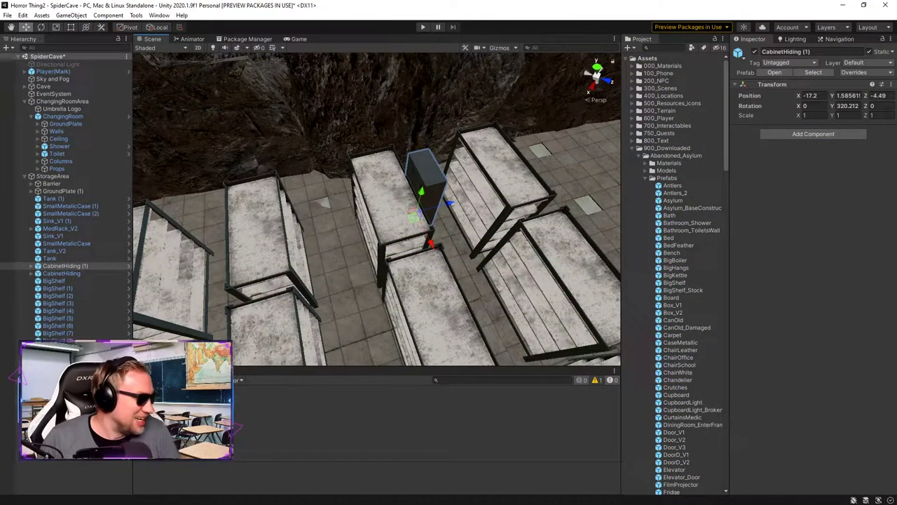
# Step: Switch to the Chrome browser and search Google for "beach"
pyautogui.press('super+d')
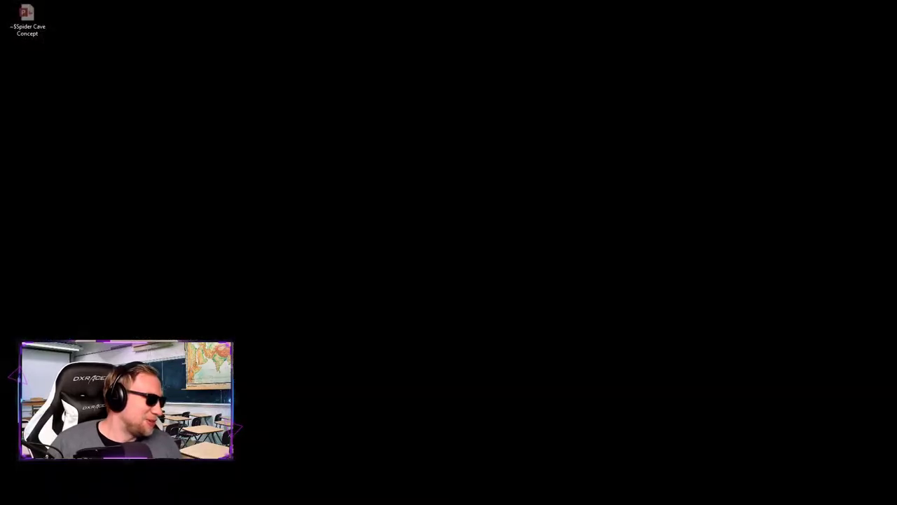
pyautogui.press('super+d')
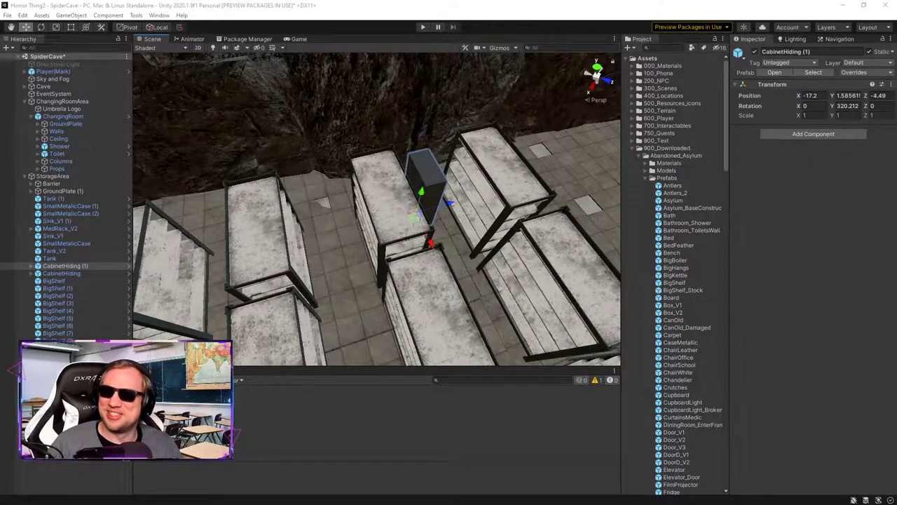
pyautogui.moveTo(896, 393); pyautogui.dragTo(285, 4)
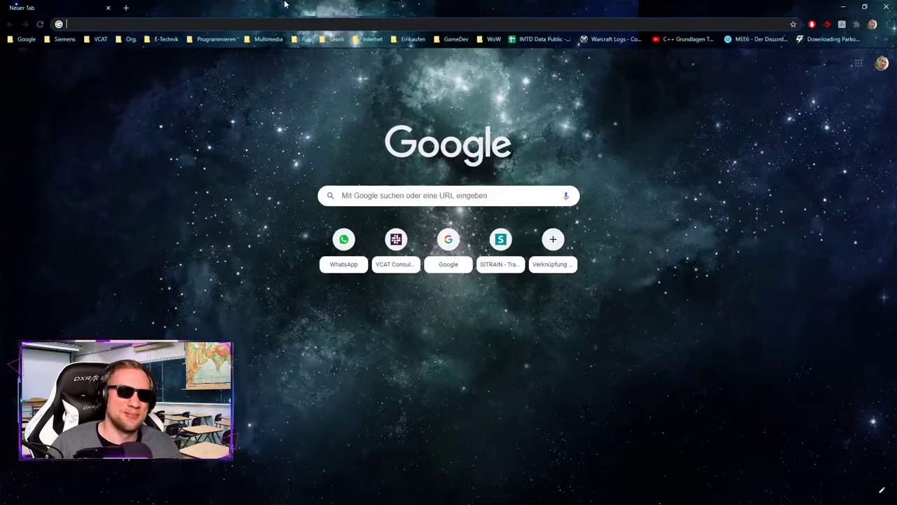
pyautogui.write('beach')
pyautogui.press('Return')
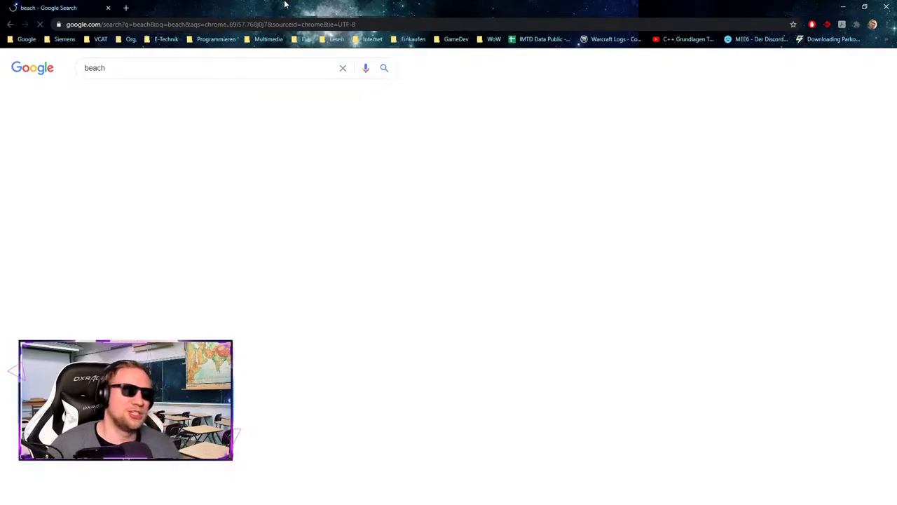
# Step: Show the image results for beach and limit their usage rights to Creative Commons licenses
pyautogui.click(128, 94)
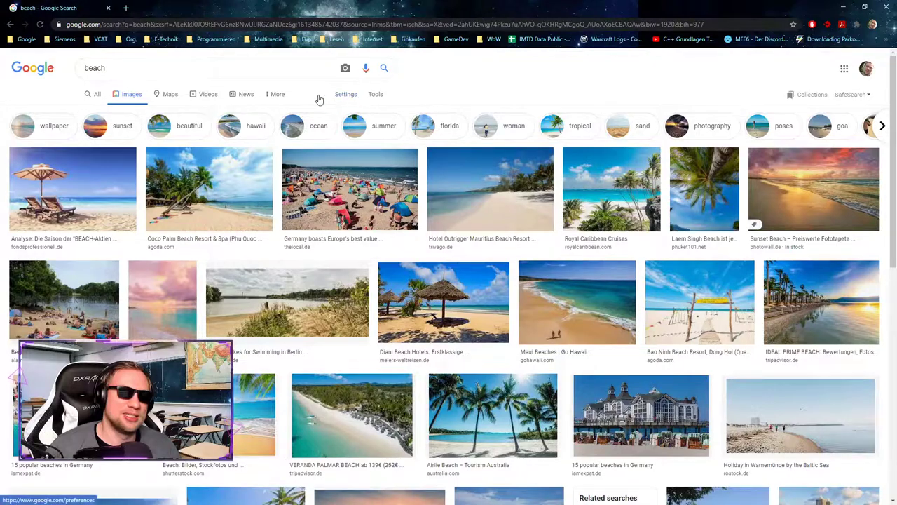
pyautogui.click(273, 96)
pyautogui.click(347, 95)
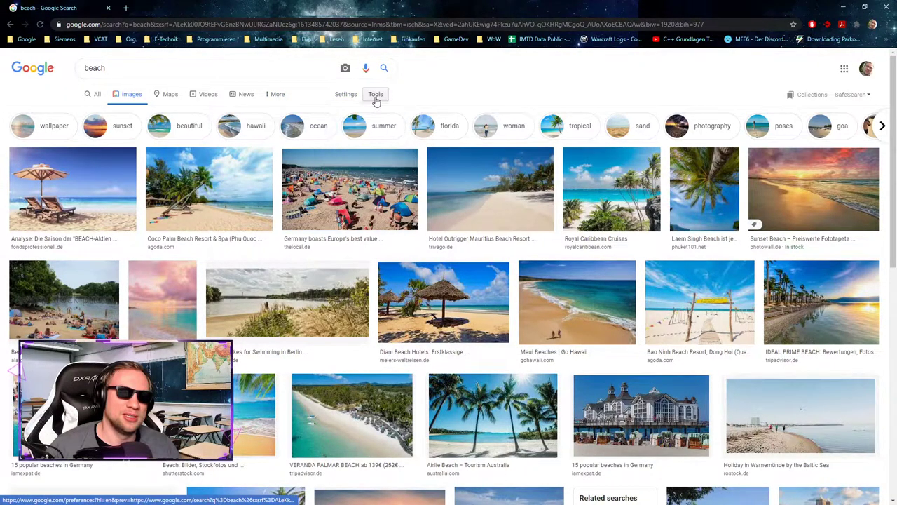
pyautogui.click(375, 95)
pyautogui.click(228, 111)
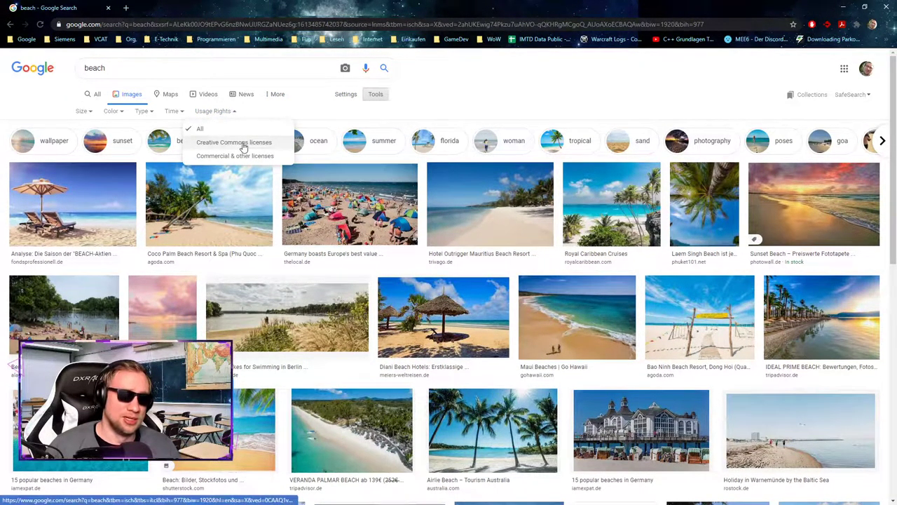
pyautogui.click(242, 143)
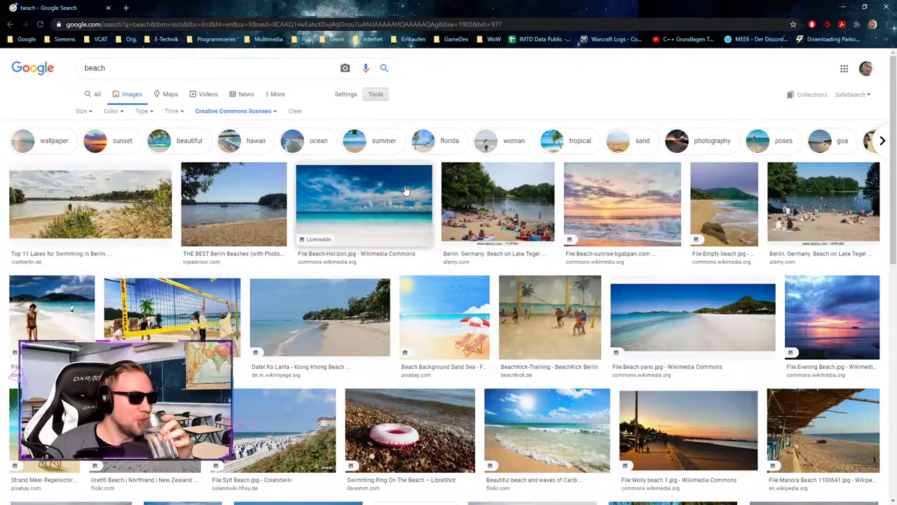
# Step: Browse the Creative Commons beach pictures for a suitable image
pyautogui.scroll(-2, 431, 230)
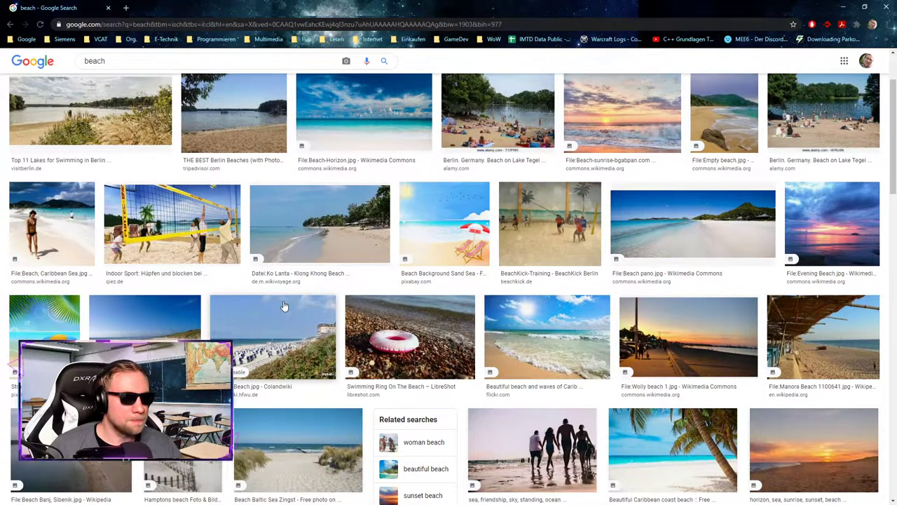
pyautogui.scroll(-1, 284, 306)
pyautogui.scroll(-2, 283, 307)
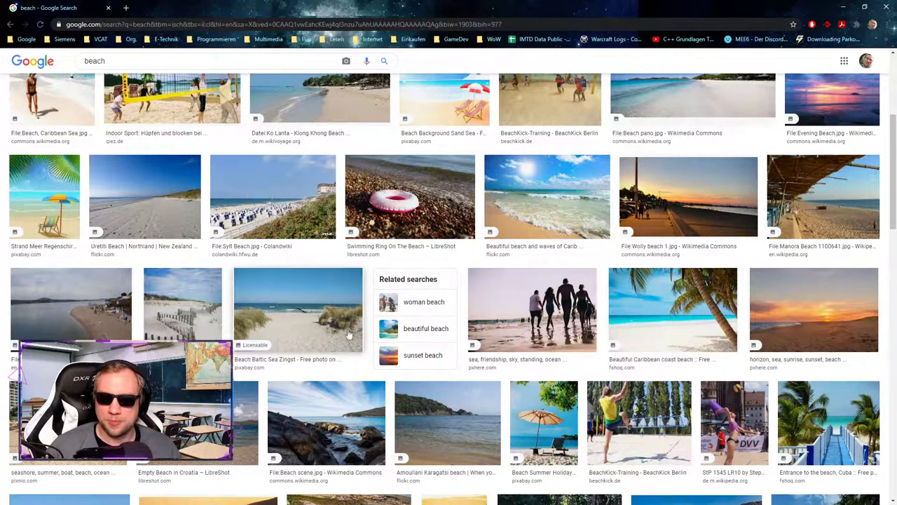
pyautogui.scroll(-2, 816, 293)
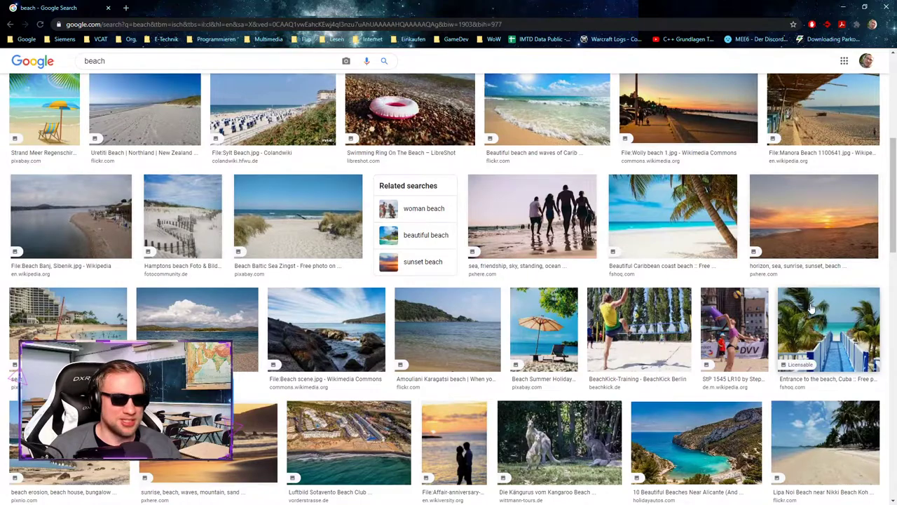
pyautogui.scroll(-2, 809, 308)
pyautogui.scroll(4, 809, 309)
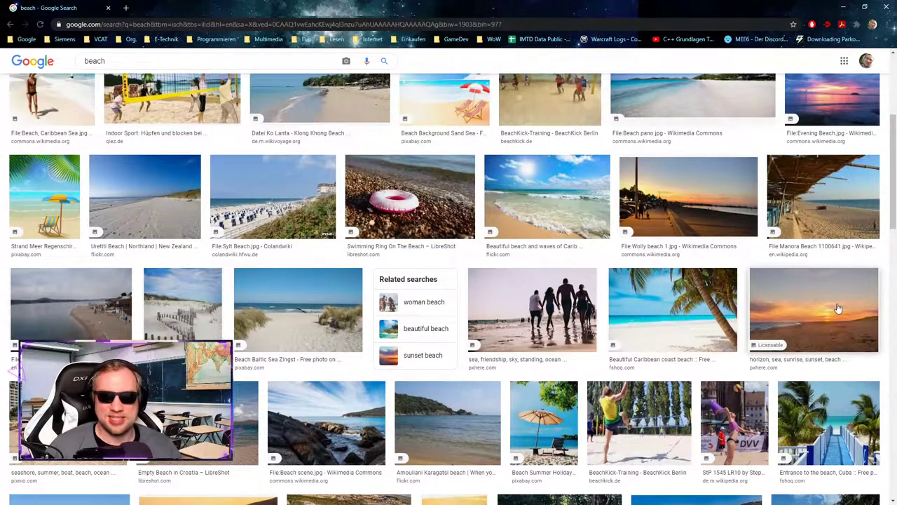
pyautogui.scroll(3, 775, 275)
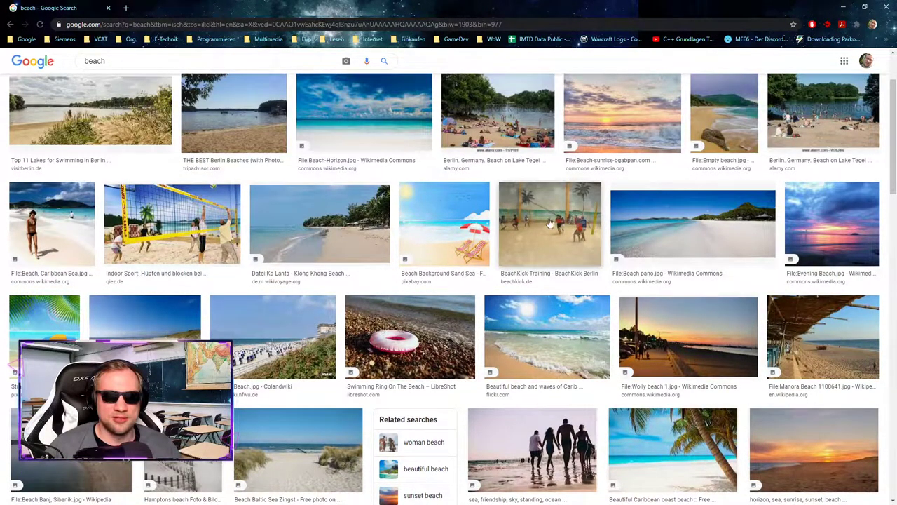
pyautogui.scroll(2, 249, 127)
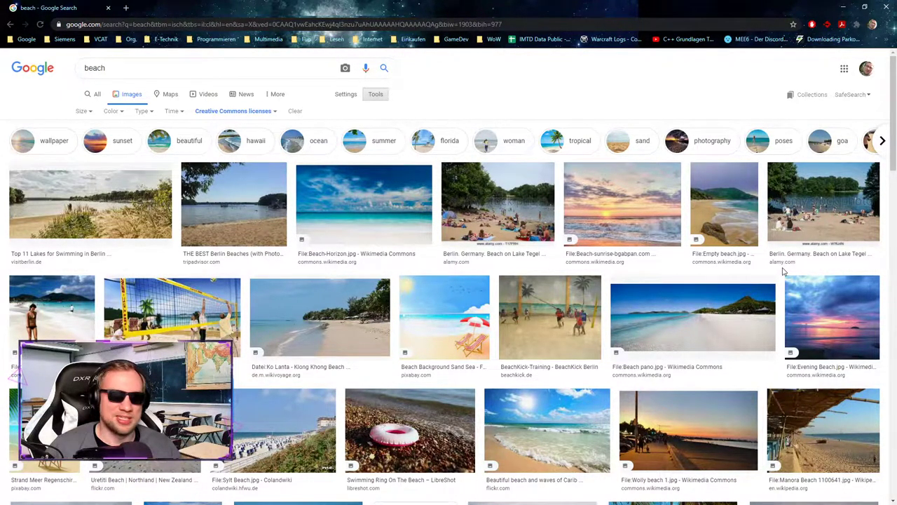
pyautogui.scroll(-4, 783, 272)
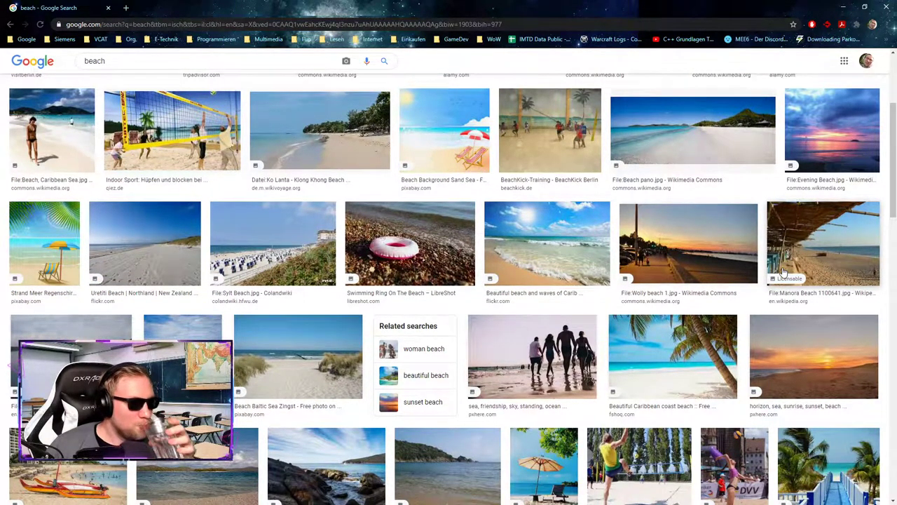
pyautogui.scroll(-3, 783, 272)
pyautogui.scroll(-3, 784, 271)
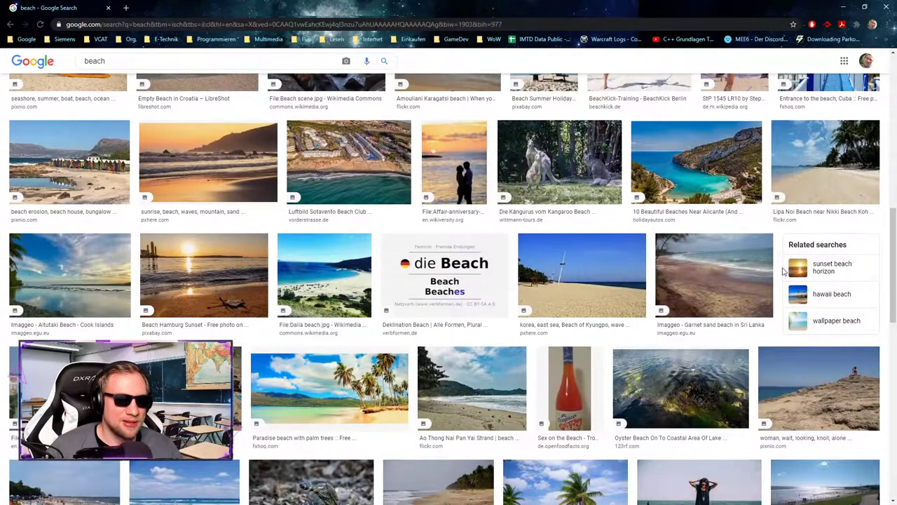
pyautogui.scroll(8, 783, 271)
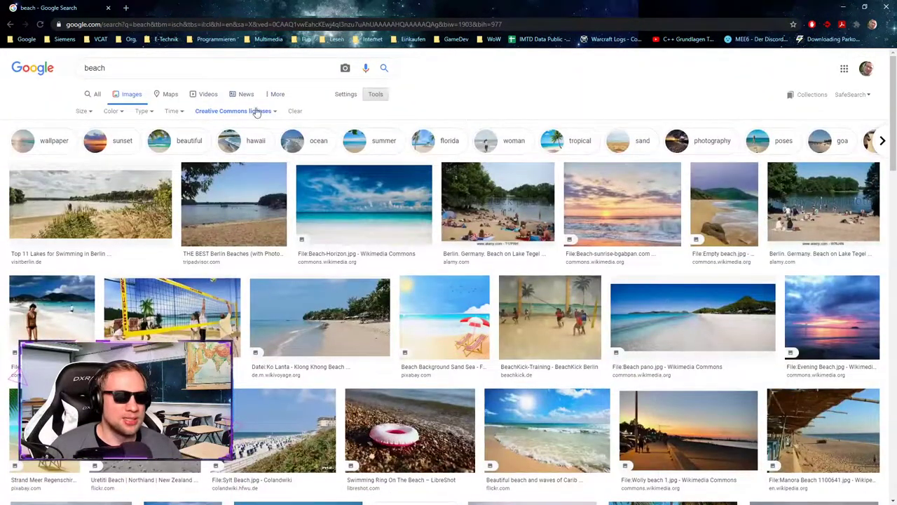
# Step: Choose the Beach-Horizon.jpg result and open its Wikimedia Commons page
pyautogui.click(260, 111)
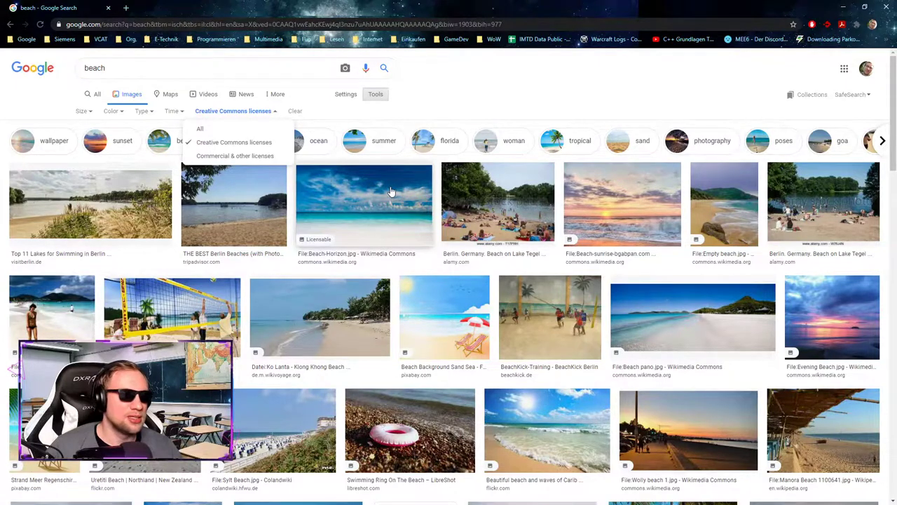
pyautogui.click(378, 206)
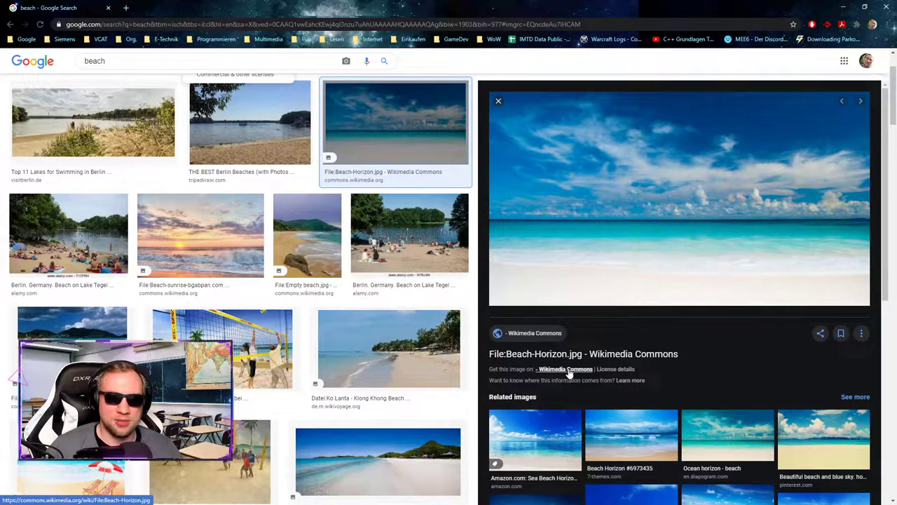
pyautogui.click(567, 370)
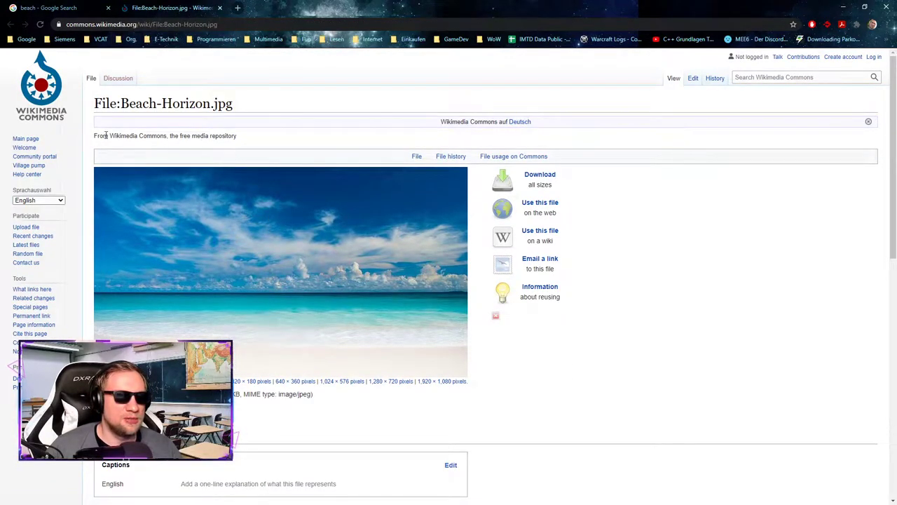
# Step: Save the Beach-Horizon picture as a JPEG in the OBS folder of 01_Videos and close its Wikimedia page
pyautogui.rightClick(352, 231)
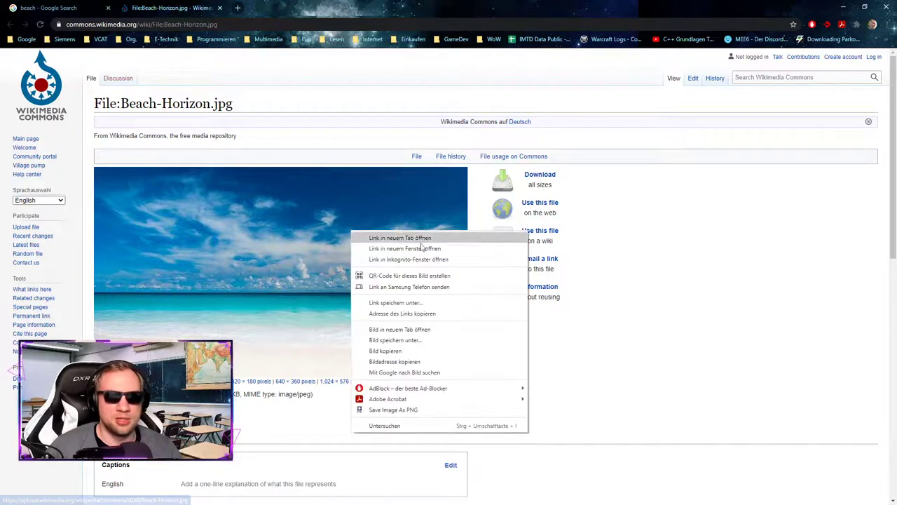
pyautogui.click(395, 340)
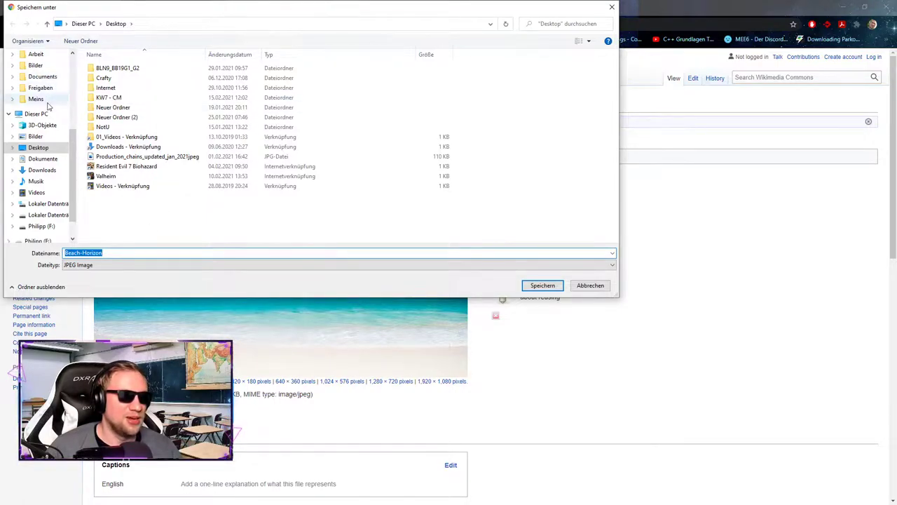
pyautogui.scroll(5, 43, 84)
pyautogui.click(38, 72)
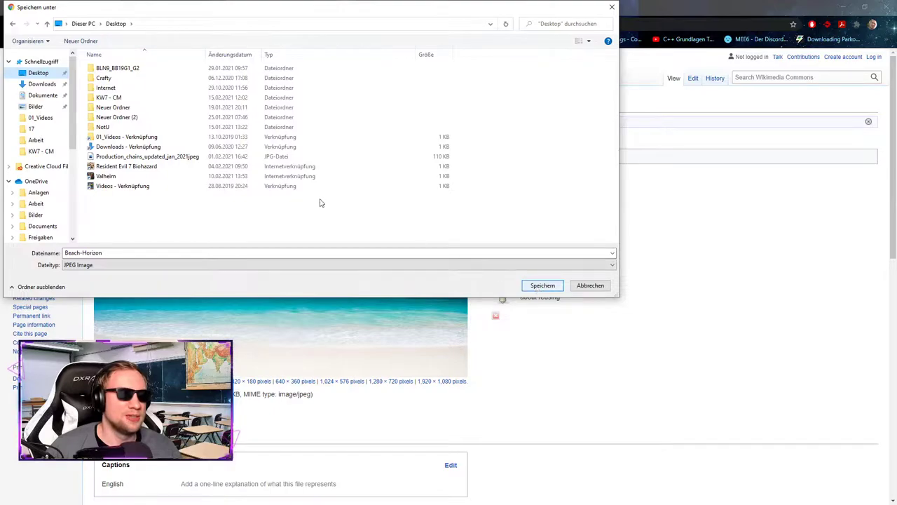
pyautogui.doubleClick(149, 137)
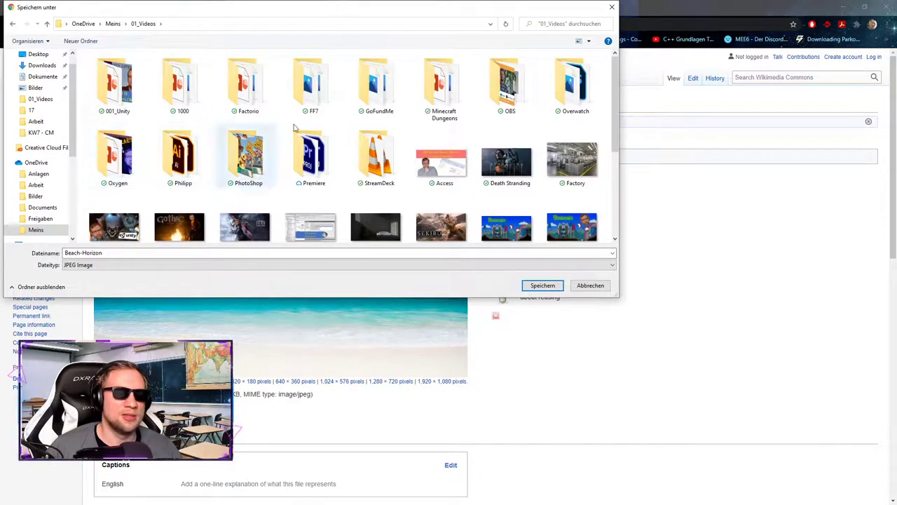
pyautogui.doubleClick(506, 84)
pyautogui.click(542, 285)
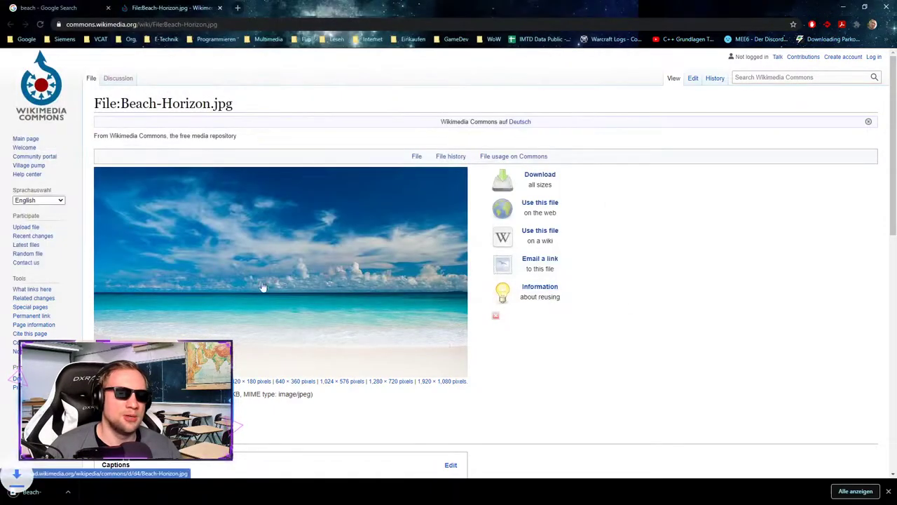
pyautogui.middleClick(190, 4)
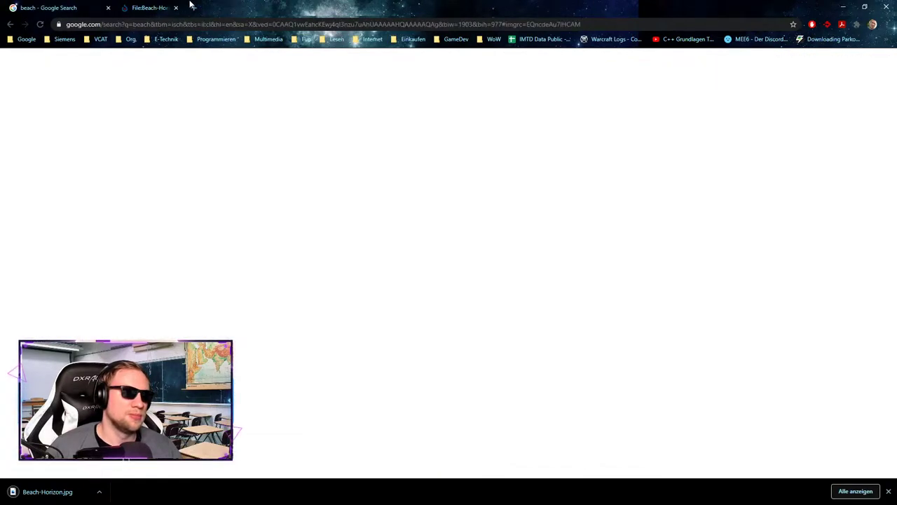
# Step: Switch back to the Unity editor and save the SpiderCave scene
pyautogui.hotkey('alt', 'Tab')
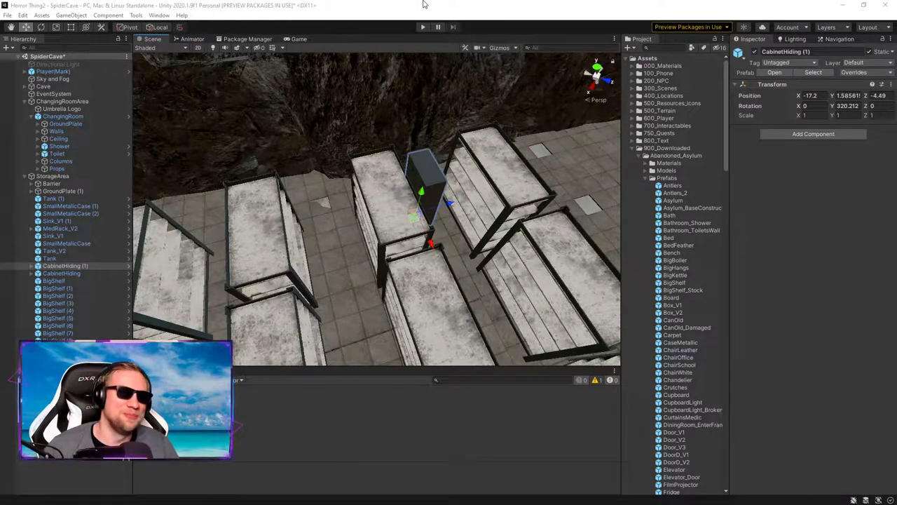
pyautogui.click(7, 15)
pyautogui.click(23, 50)
# Step: Move CabinetHiding (1) along the cave wall behind the shelf rows and rotate it to suit its new spot
pyautogui.moveTo(409, 184); pyautogui.dragTo(405, 208, button='right')
pyautogui.moveTo(362, 243); pyautogui.dragTo(401, 253, button='right')
pyautogui.moveTo(400, 239); pyautogui.dragTo(192, 227)
pyautogui.moveTo(286, 190); pyautogui.dragTo(370, 254, button='right')
pyautogui.press('e')
pyautogui.moveTo(371, 254); pyautogui.dragTo(478, 204)
pyautogui.press('w')
pyautogui.moveTo(357, 238); pyautogui.dragTo(310, 242)
pyautogui.moveTo(410, 144); pyautogui.dragTo(317, 105, button='right')
pyautogui.moveTo(362, 246); pyautogui.dragTo(373, 248)
# Step: Rotate Tank, Tank (1) and Tank_V2 together about their common center and place them in a row along the cave wall
pyautogui.moveTo(271, 201); pyautogui.dragTo(107, 219, button='right')
pyautogui.press('w')
pyautogui.moveTo(423, 214); pyautogui.dragTo(323, 194, button='right')
pyautogui.press('s')
pyautogui.moveTo(319, 229); pyautogui.dragTo(605, 203, button='right')
pyautogui.moveTo(365, 228); pyautogui.dragTo(452, 221, button='right')
pyautogui.moveTo(510, 82); pyautogui.dragTo(330, 389)
pyautogui.press('e')
pyautogui.moveTo(397, 208); pyautogui.dragTo(495, 202)
pyautogui.hotkey('ctrl', 'z')
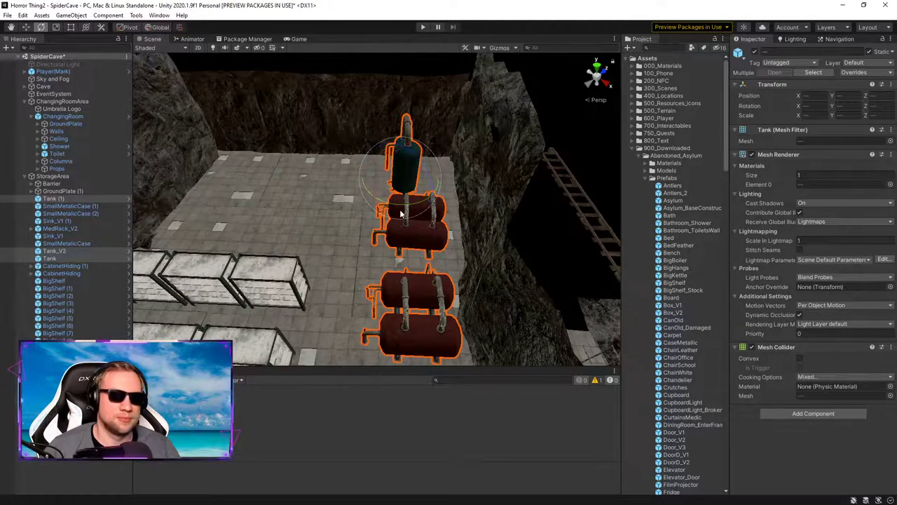
pyautogui.moveTo(397, 209); pyautogui.dragTo(115, 66)
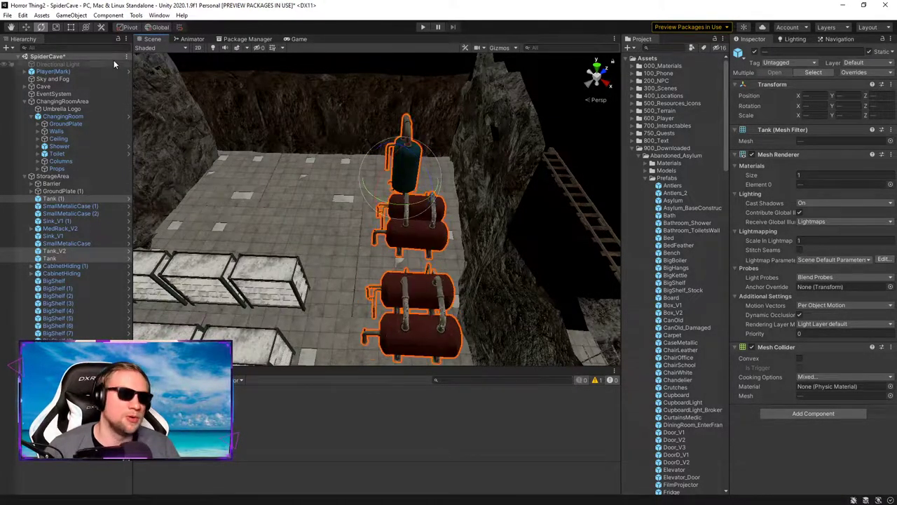
pyautogui.click(123, 27)
pyautogui.moveTo(403, 243); pyautogui.dragTo(533, 232)
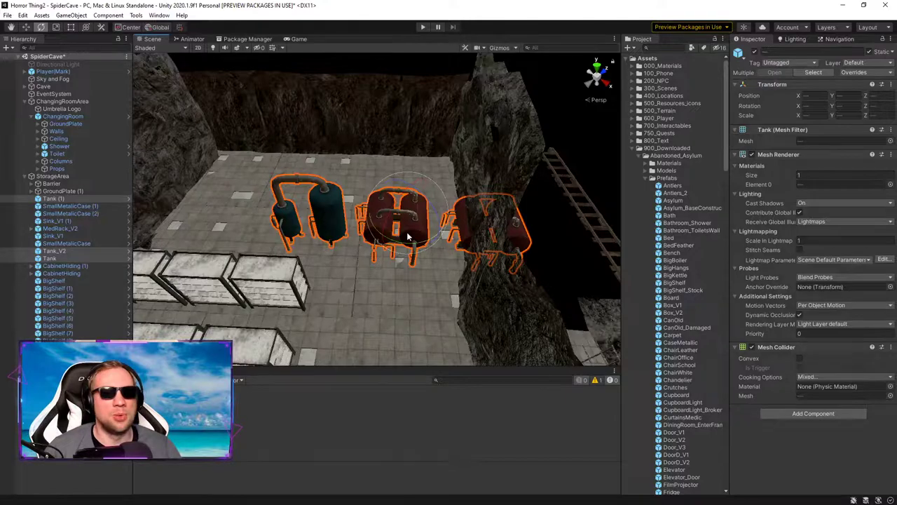
pyautogui.press('w')
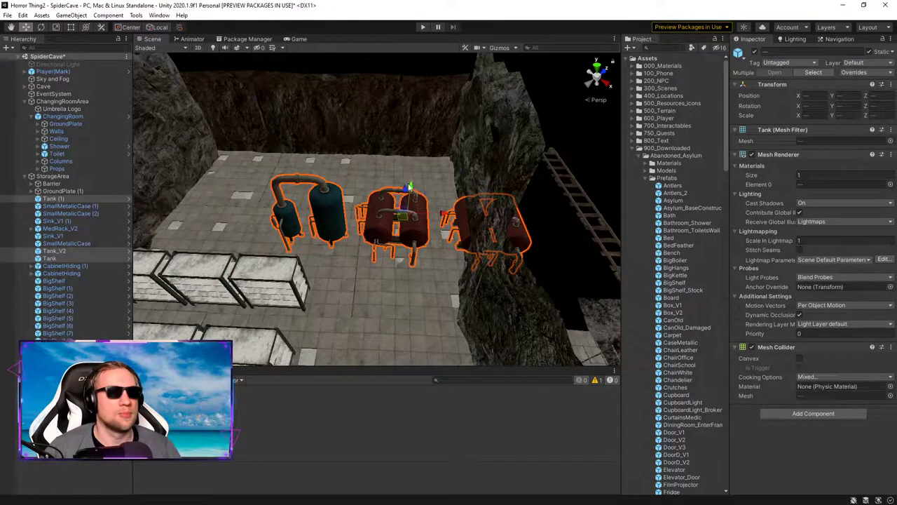
pyautogui.keyDown('alt'); pyautogui.moveTo(404, 220); pyautogui.dragTo(393, 197); pyautogui.keyUp('alt')
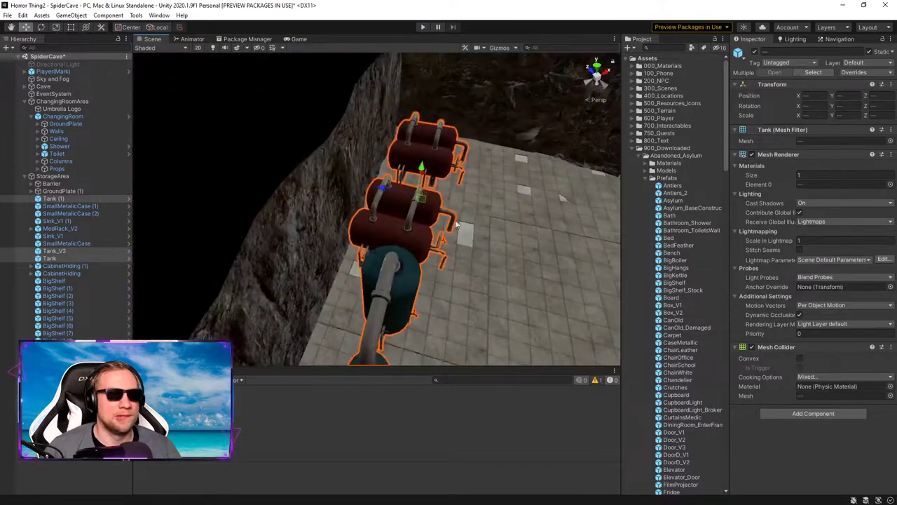
# Step: Play-test the SpiderCave level by walking into the storage area, and stop play mode
pyautogui.moveTo(424, 204); pyautogui.dragTo(537, 117, button='right')
pyautogui.press('w')
pyautogui.click(478, 103)
pyautogui.moveTo(478, 104); pyautogui.dragTo(324, 245, button='right')
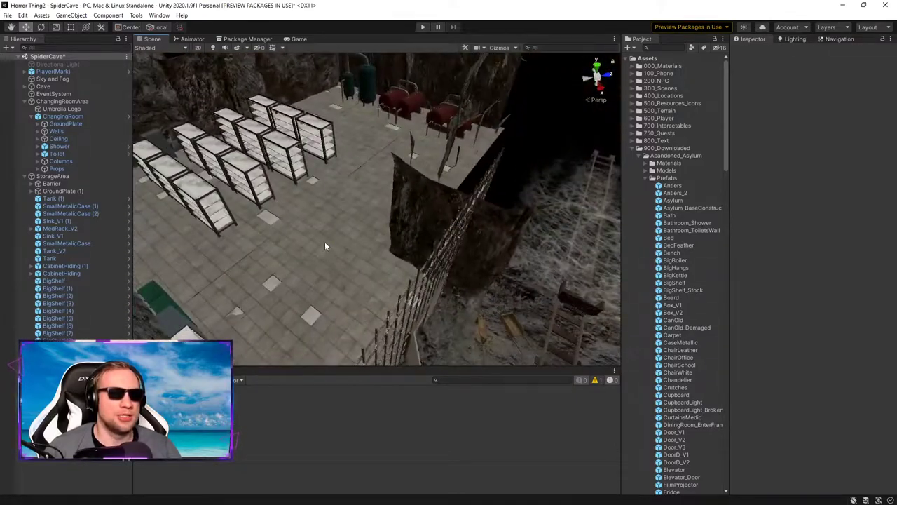
pyautogui.click(420, 28)
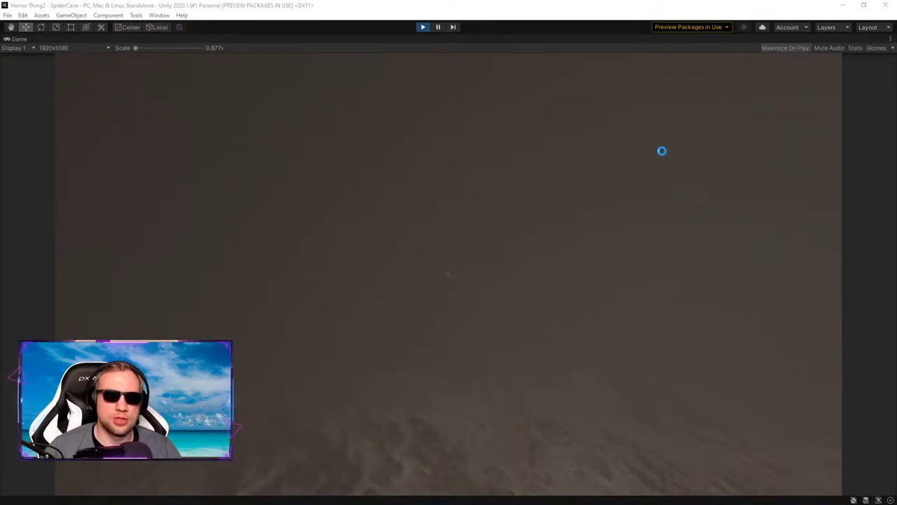
pyautogui.click(682, 185)
pyautogui.press('w')
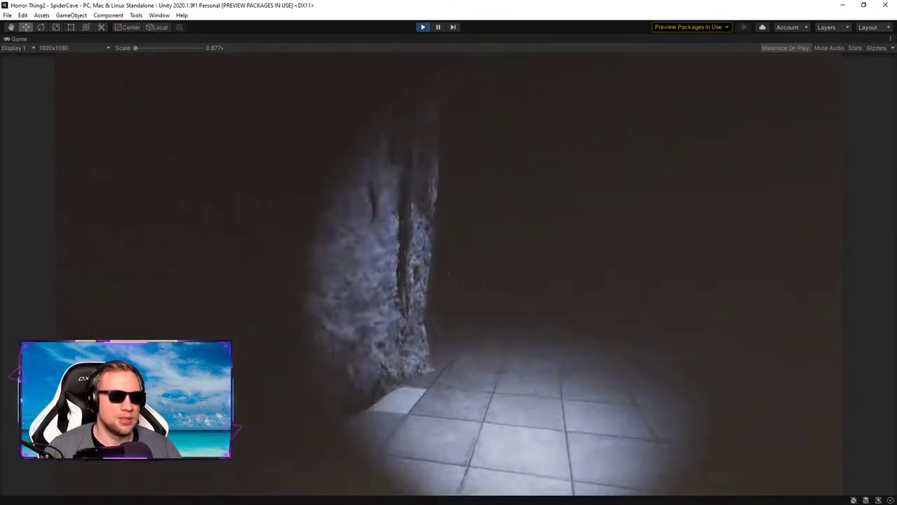
pyautogui.press('Escape')
pyautogui.click(423, 31)
# Step: Try the Convex option on the front BigShelf's Mesh Collider and revert it to the prefab setting
pyautogui.moveTo(430, 273); pyautogui.dragTo(228, 234, button='right')
pyautogui.press('w')
pyautogui.press('s')
pyautogui.click(236, 223)
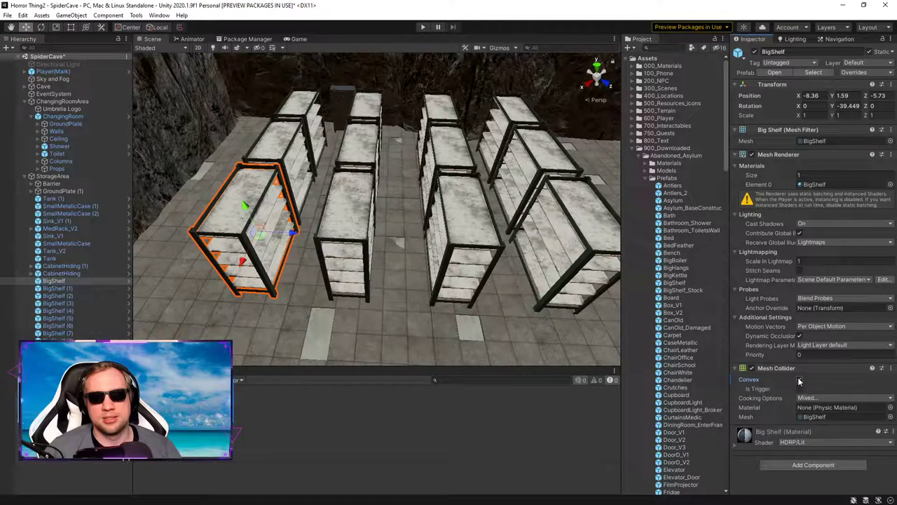
pyautogui.rightClick(774, 381)
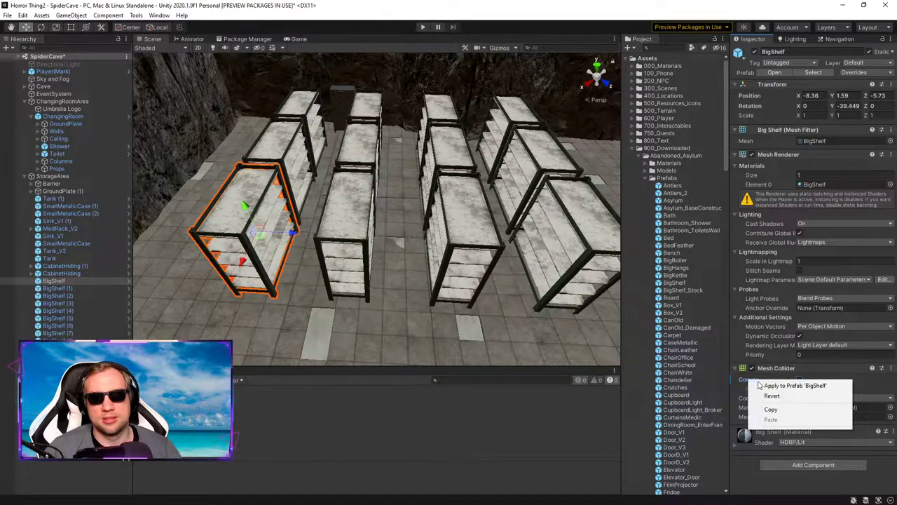
pyautogui.click(787, 397)
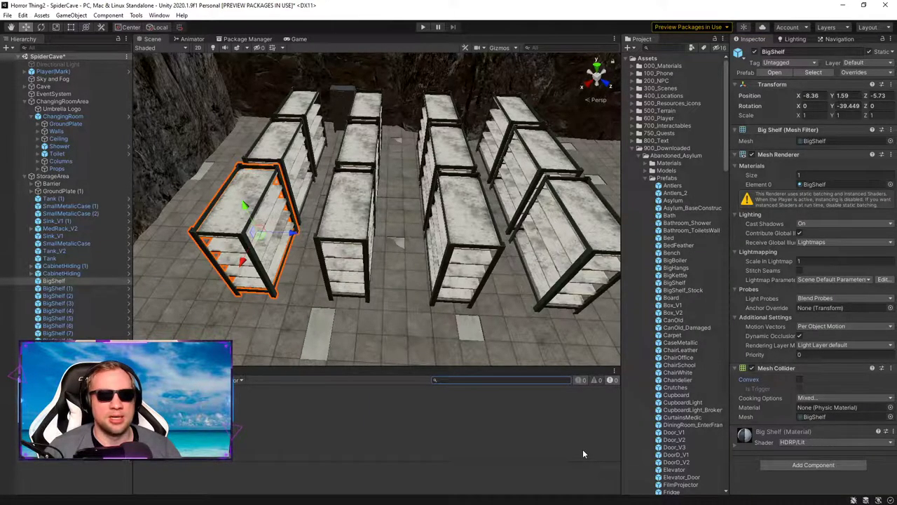
# Step: Run the level again and walk between the shelf rows to check the shelves and the hiding cabinet
pyautogui.click(423, 27)
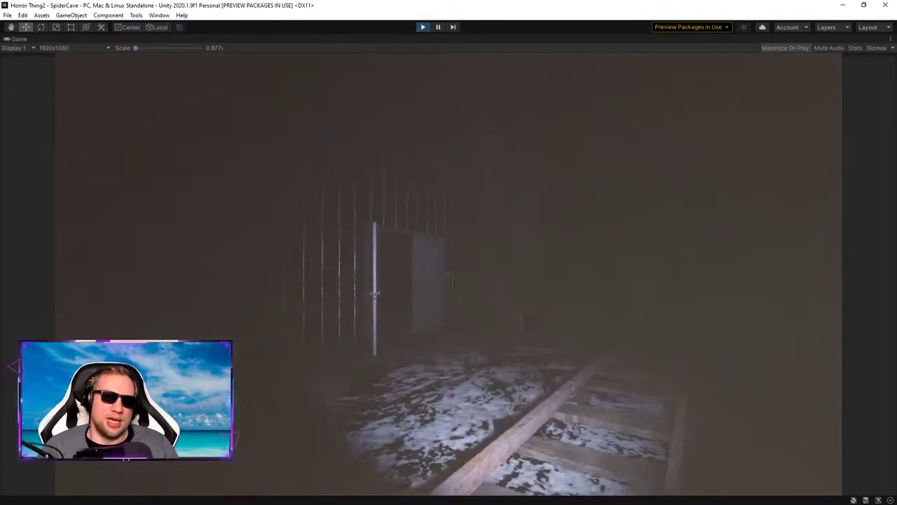
pyautogui.press('w')
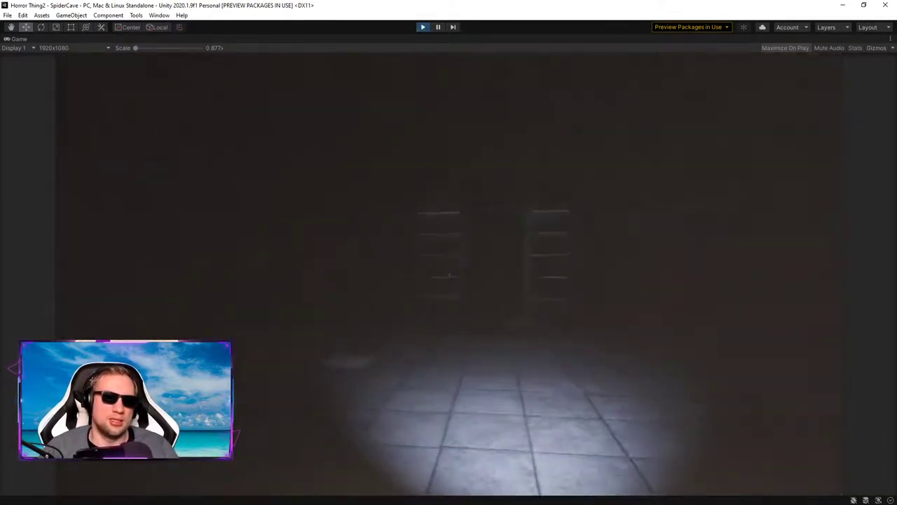
pyautogui.press('w')
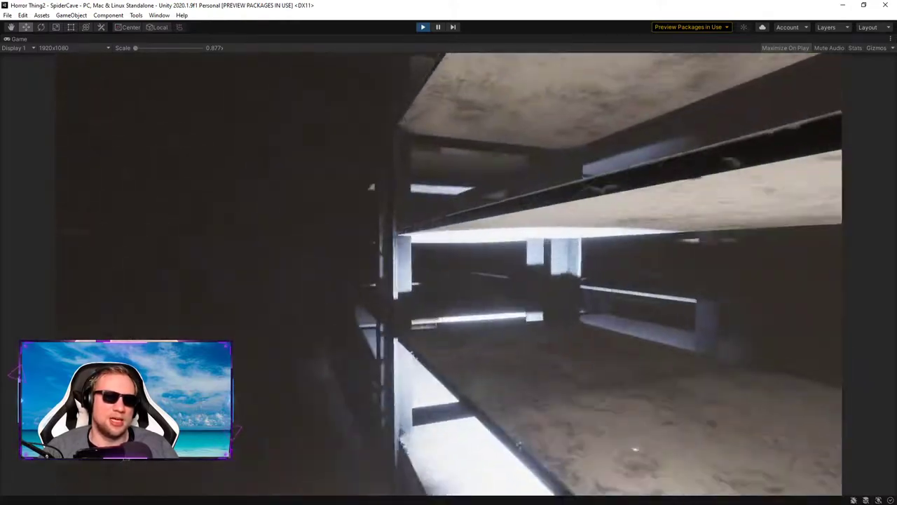
pyautogui.press('w')
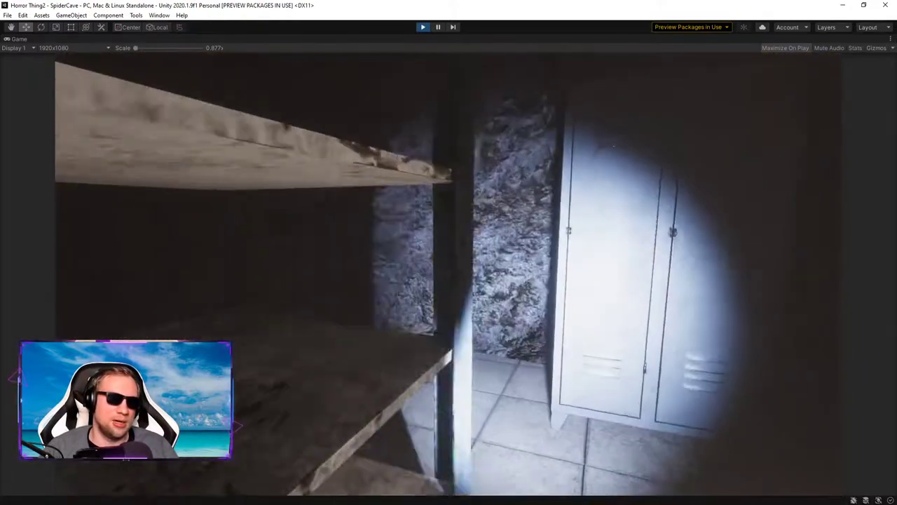
pyautogui.press('w')
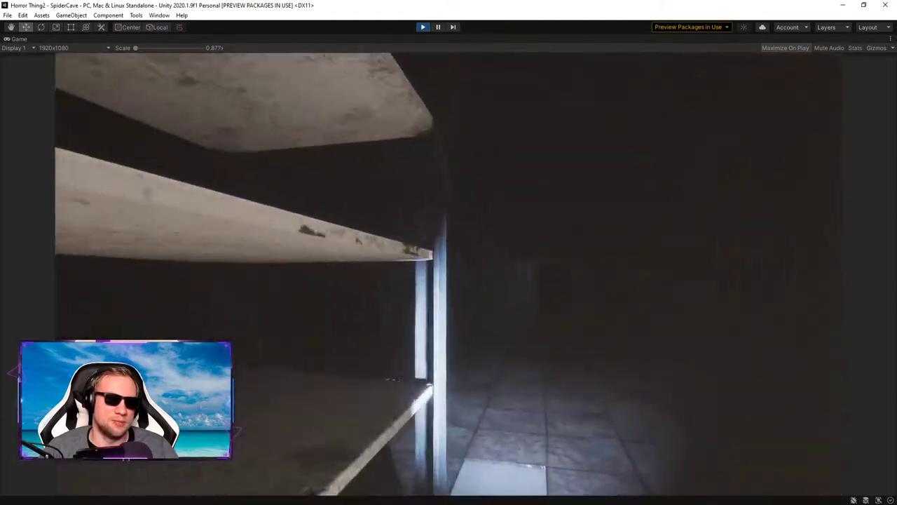
pyautogui.press('s')
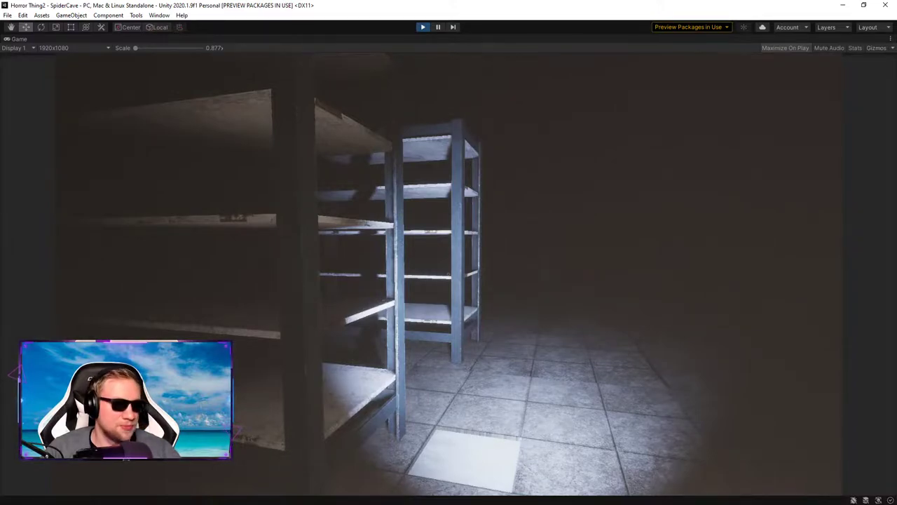
pyautogui.press('w')
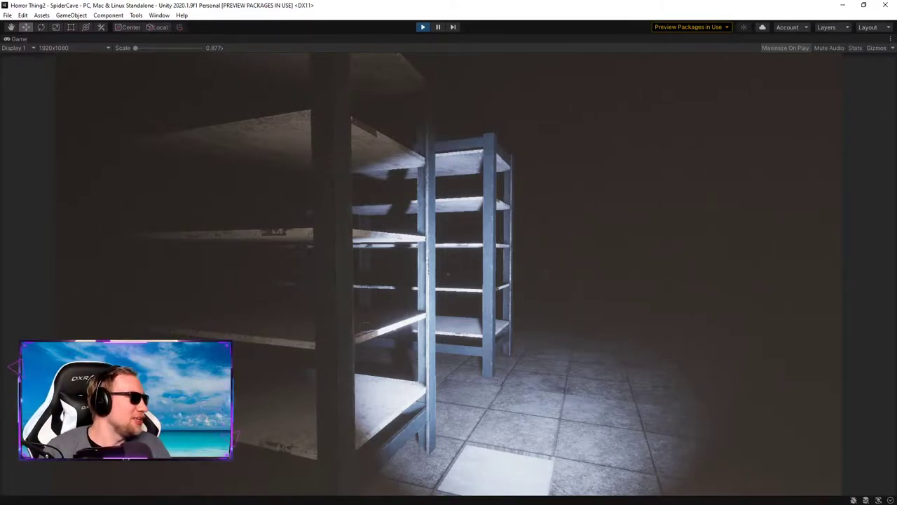
# Step: Walk past the tanks and shelves to check the storage area's look in the dark, and stop play mode
pyautogui.press('w')
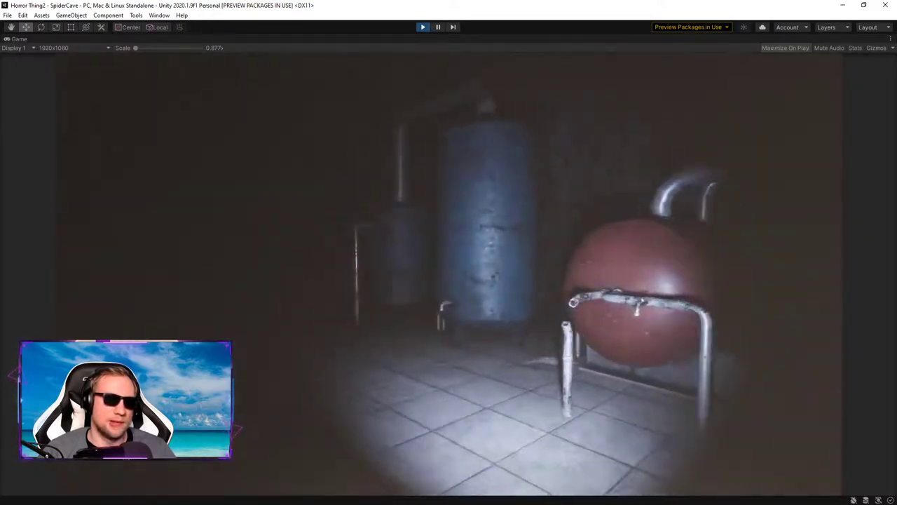
pyautogui.press('w')
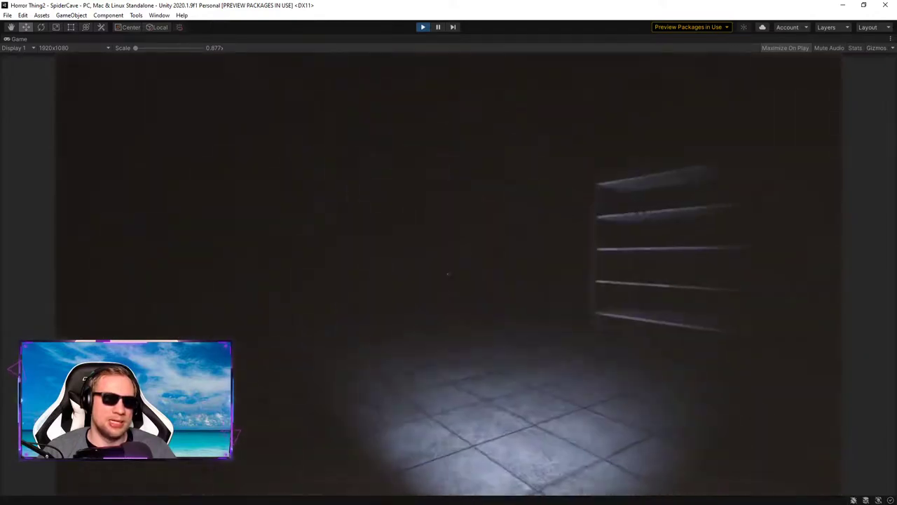
pyautogui.press('w')
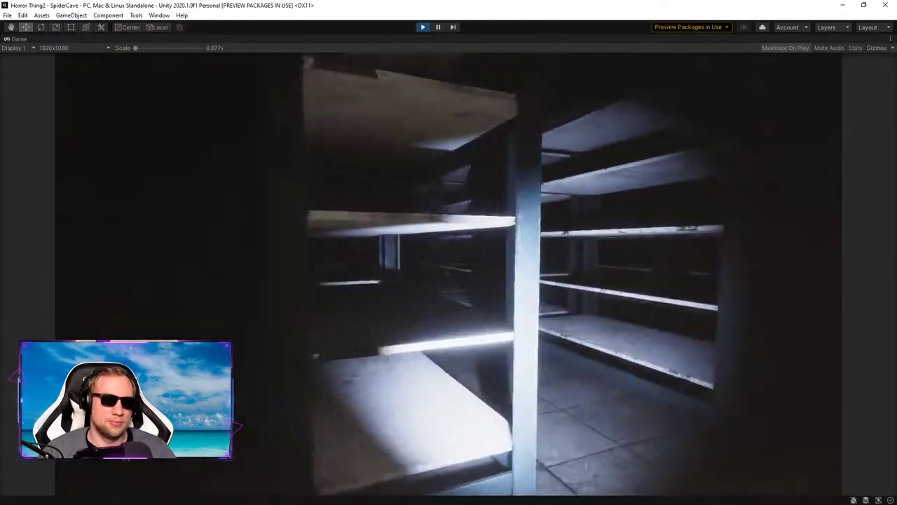
pyautogui.press('w')
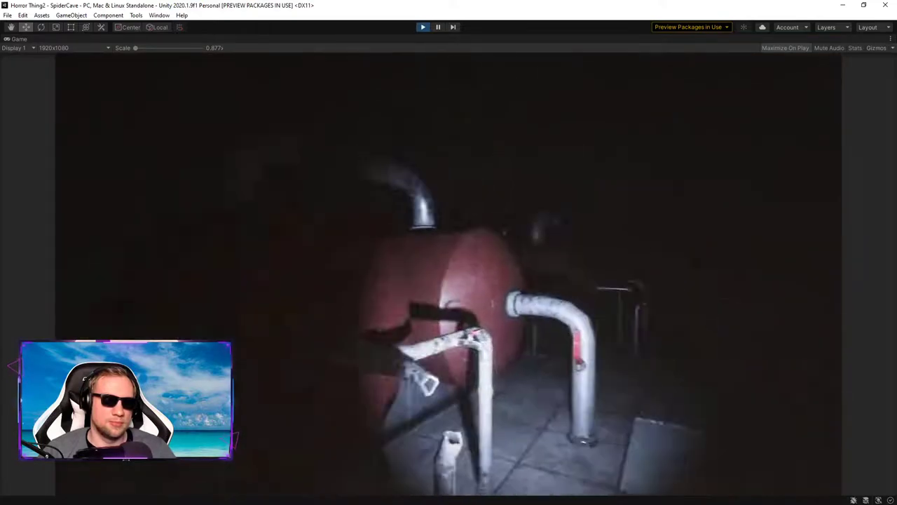
pyautogui.press('super')
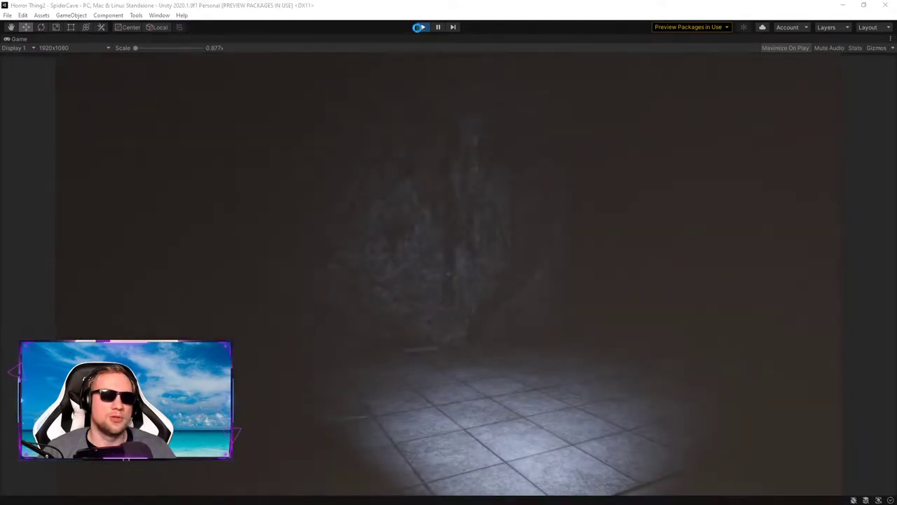
pyautogui.click(419, 26)
# Step: Collapse the StorageArea group in the scene hierarchy
pyautogui.moveTo(292, 287); pyautogui.dragTo(454, 281, button='right')
pyautogui.press('a')
pyautogui.moveTo(459, 278); pyautogui.dragTo(456, 133, button='right')
pyautogui.click(439, 125)
pyautogui.moveTo(418, 186); pyautogui.dragTo(297, 257, button='right')
pyautogui.click(330, 258)
pyautogui.click(77, 406)
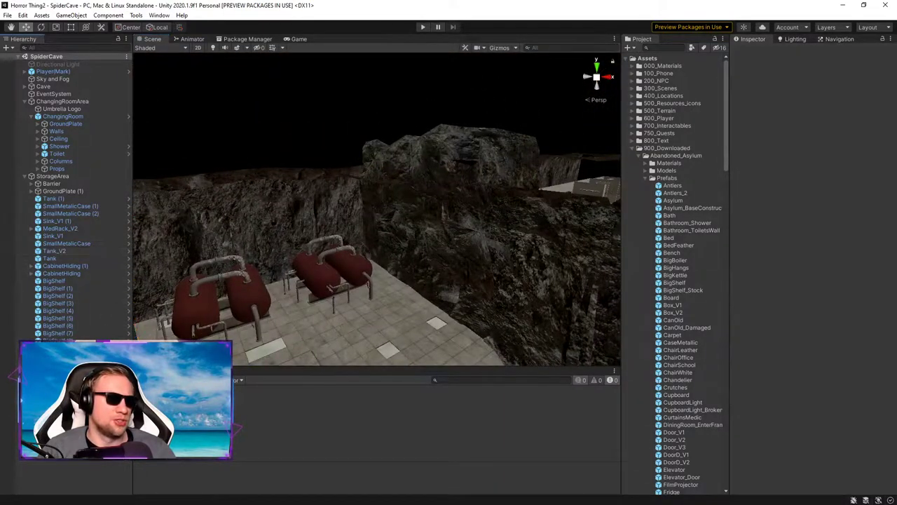
pyautogui.click(25, 179)
# Step: Select the CabinetHiding locker among the ChangingRoom's props and view its doors up close
pyautogui.moveTo(491, 168); pyautogui.dragTo(483, 284, button='right')
pyautogui.click(406, 247)
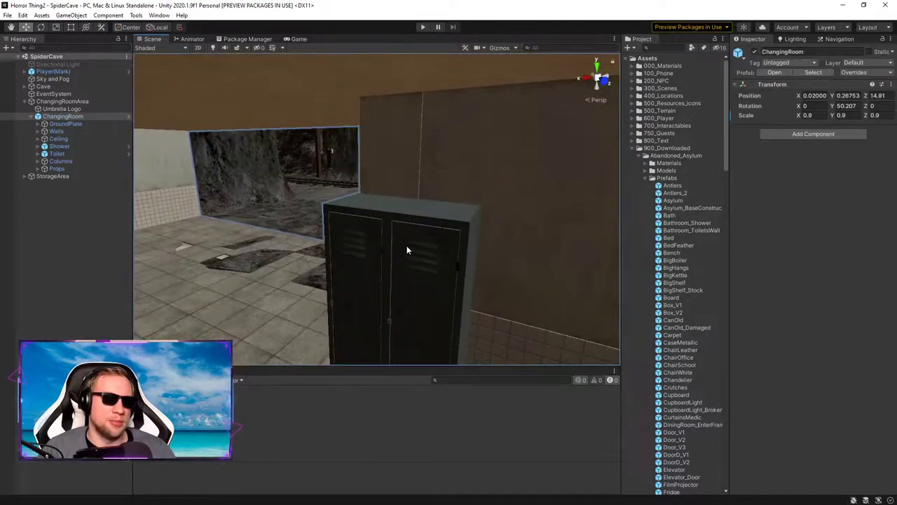
pyautogui.click(407, 247)
pyautogui.moveTo(317, 202); pyautogui.dragTo(368, 135, button='right')
pyautogui.click(368, 135)
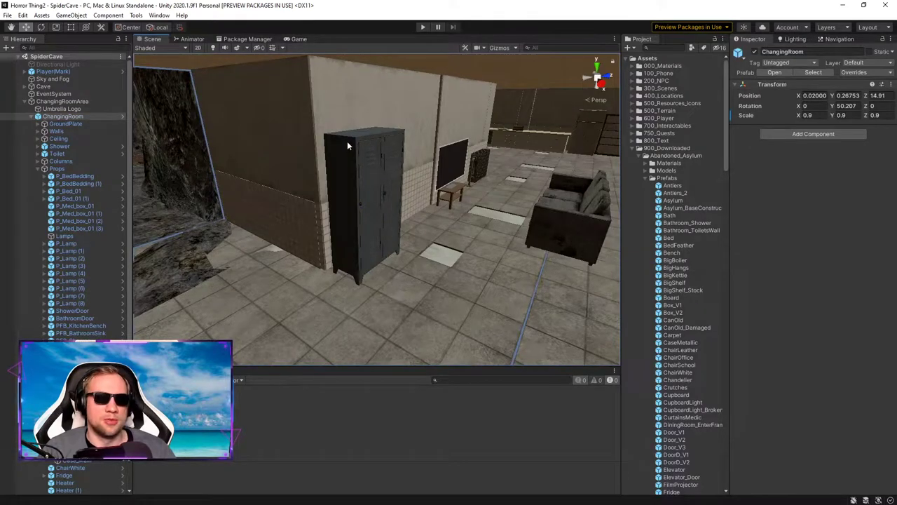
pyautogui.click(347, 141)
pyautogui.click(74, 438)
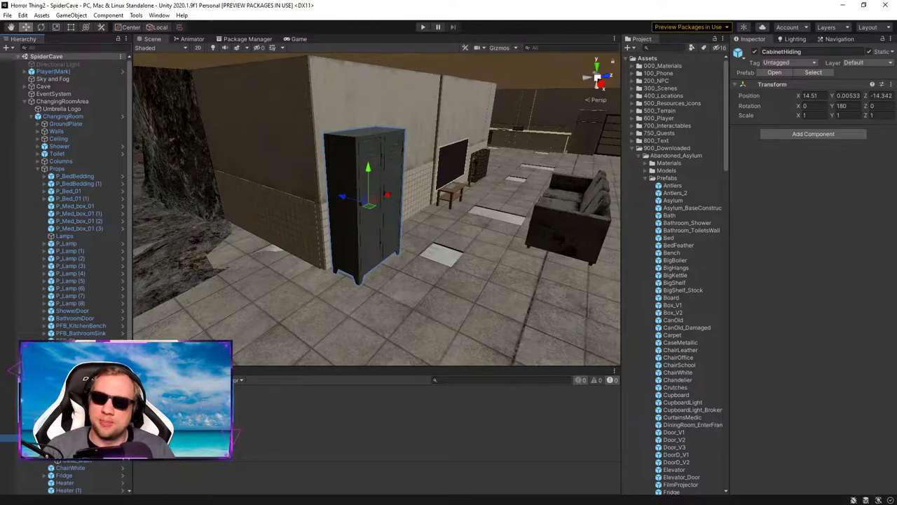
pyautogui.moveTo(422, 212); pyautogui.dragTo(416, 259, button='right')
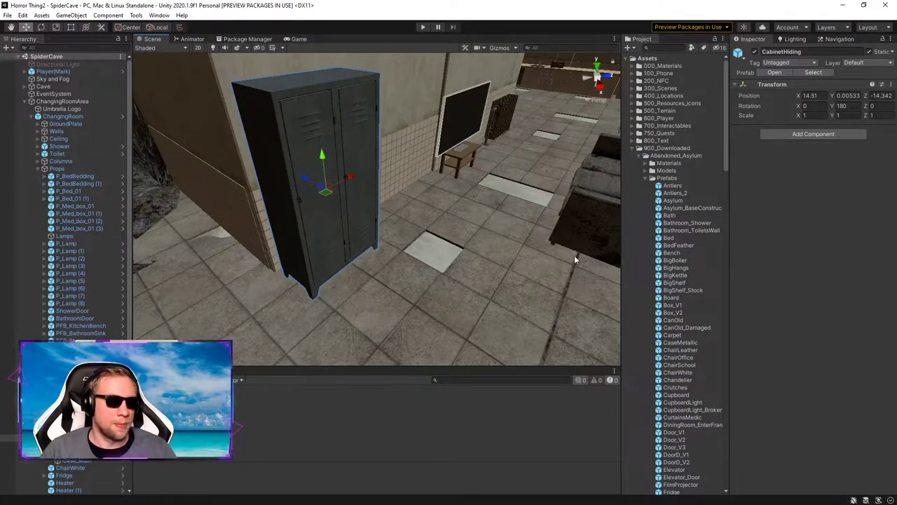
pyautogui.moveTo(455, 265); pyautogui.dragTo(401, 277, button='right')
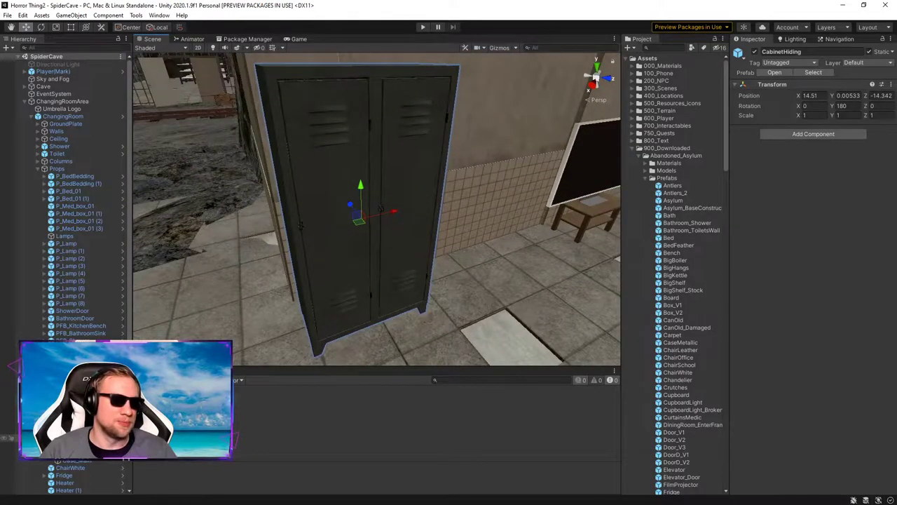
# Step: Check the locker's child parts, including Case_Door_L, and reselect the parent CabinetHiding object
pyautogui.click(78, 445)
pyautogui.click(77, 453)
pyautogui.click(77, 445)
pyautogui.click(380, 208)
pyautogui.click(381, 208)
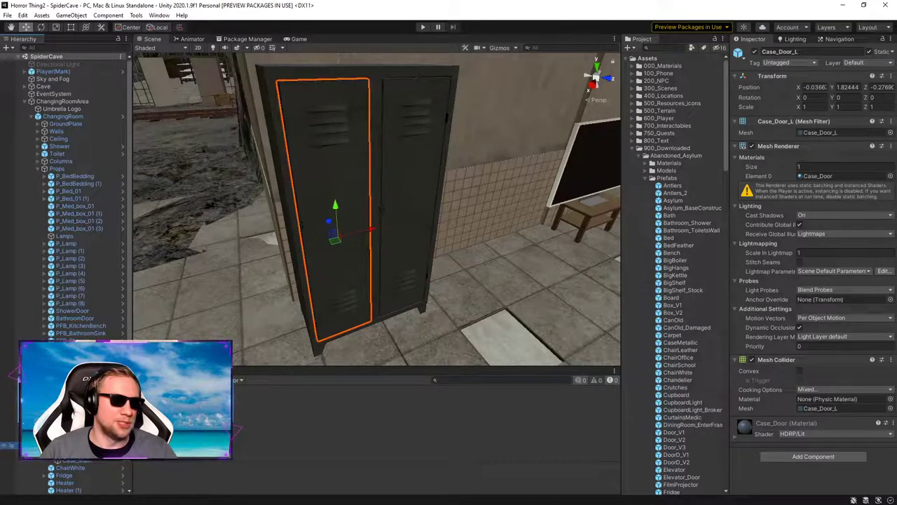
pyautogui.click(380, 208)
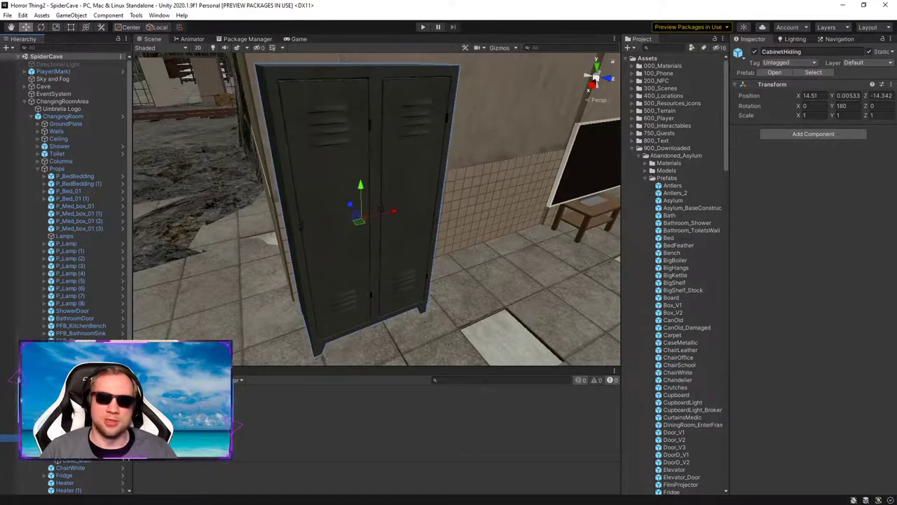
# Step: Add an Animation component to the CabinetHiding object and apply it to the CabinetHiding prefab
pyautogui.click(814, 134)
pyautogui.write('anima')
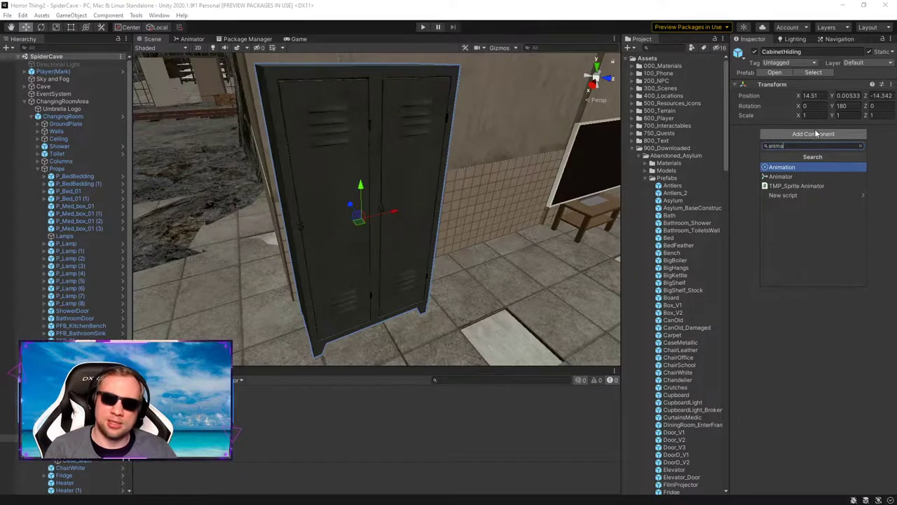
pyautogui.press('Return')
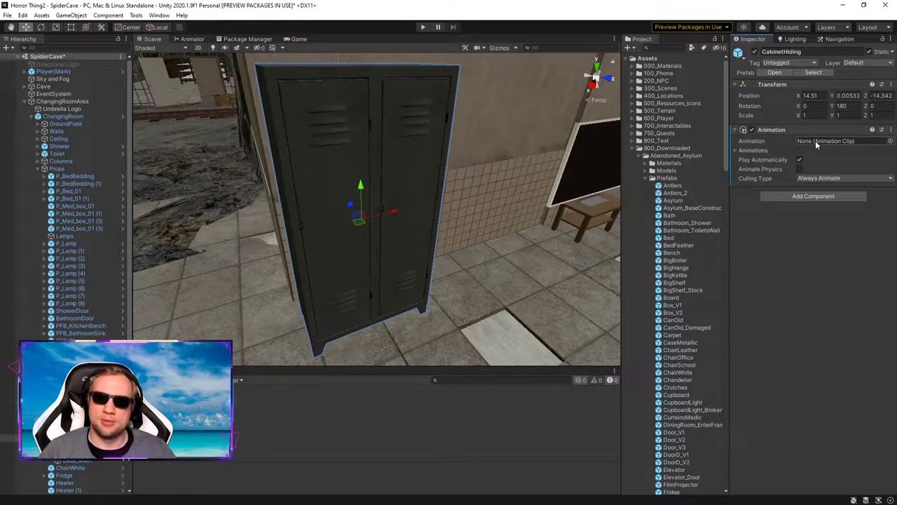
pyautogui.rightClick(777, 131)
pyautogui.moveTo(813, 145)
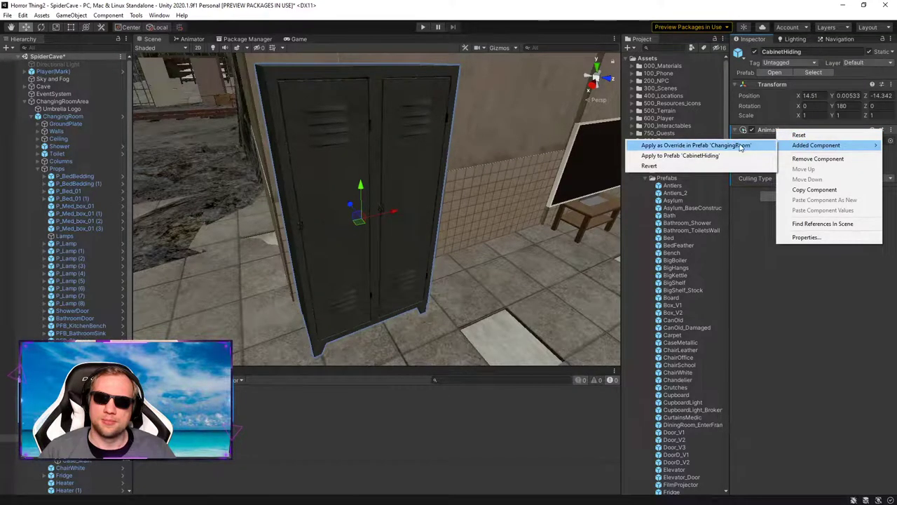
pyautogui.click(734, 156)
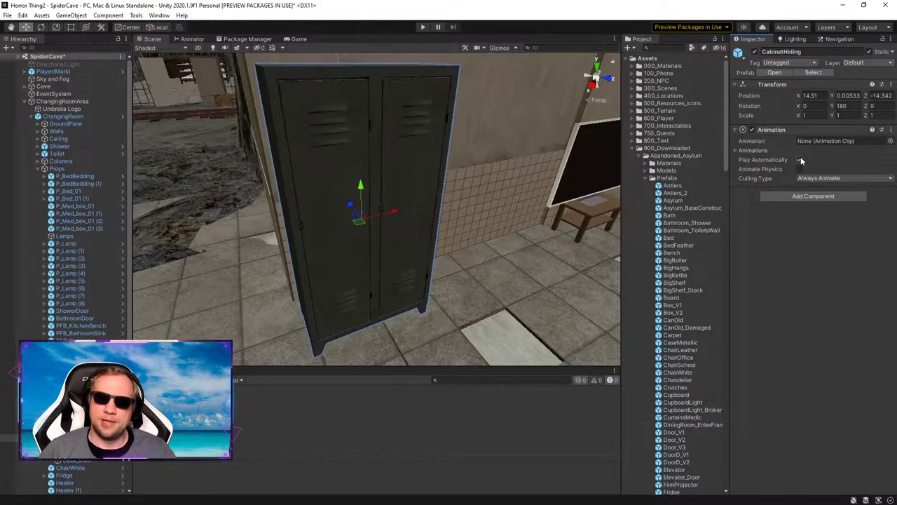
# Step: Turn off Play Automatically on the Animation component and apply that change to the CabinetHiding prefab
pyautogui.rightClick(756, 160)
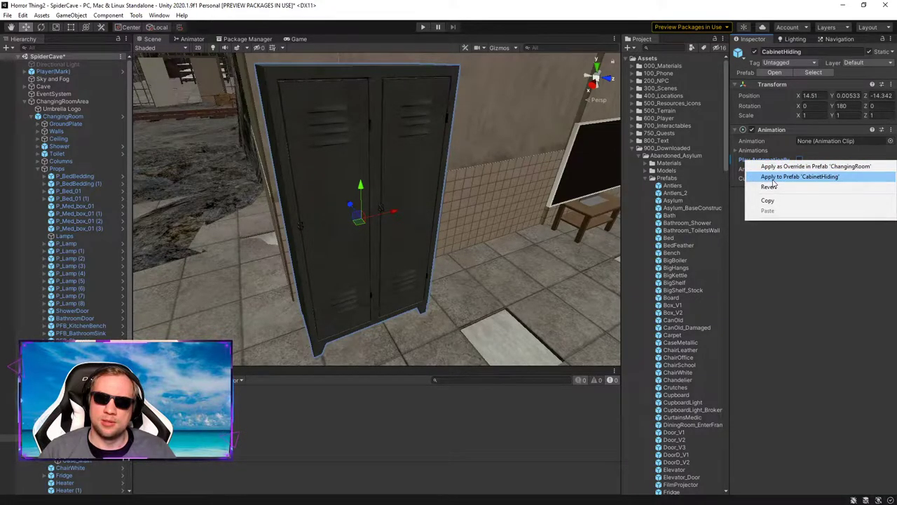
pyautogui.click(774, 178)
pyautogui.rightClick(771, 131)
pyautogui.click(753, 194)
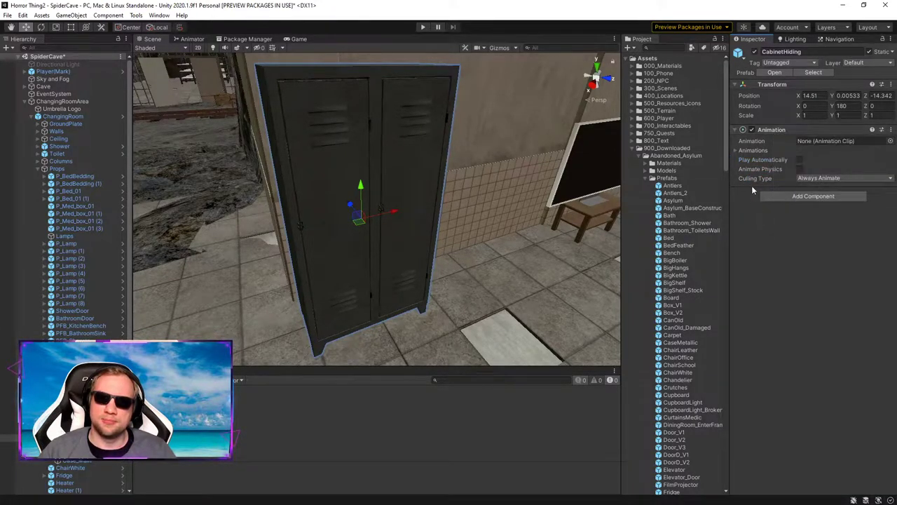
pyautogui.click(736, 152)
pyautogui.click(735, 150)
# Step: Remove the Animation component from CabinetHiding and apply the removal to the CabinetHiding prefab
pyautogui.rightClick(761, 131)
pyautogui.click(792, 148)
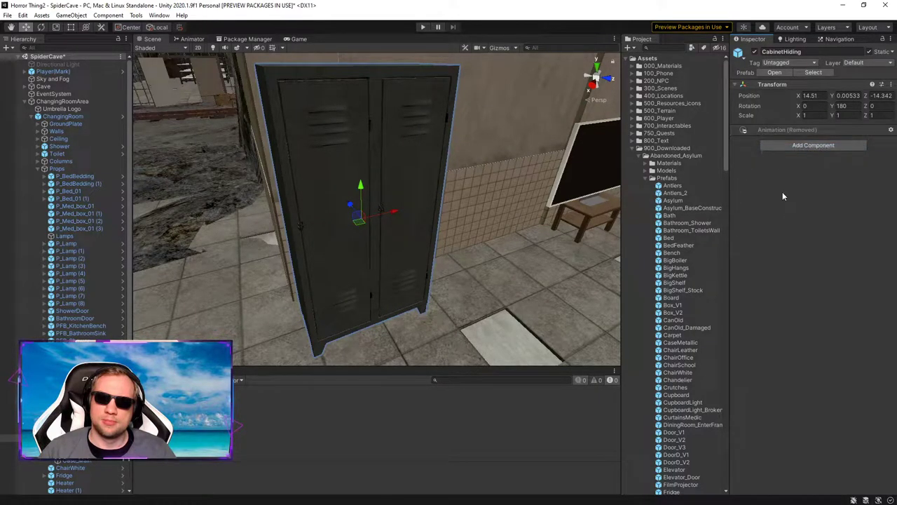
pyautogui.rightClick(785, 131)
pyautogui.moveTo(827, 134)
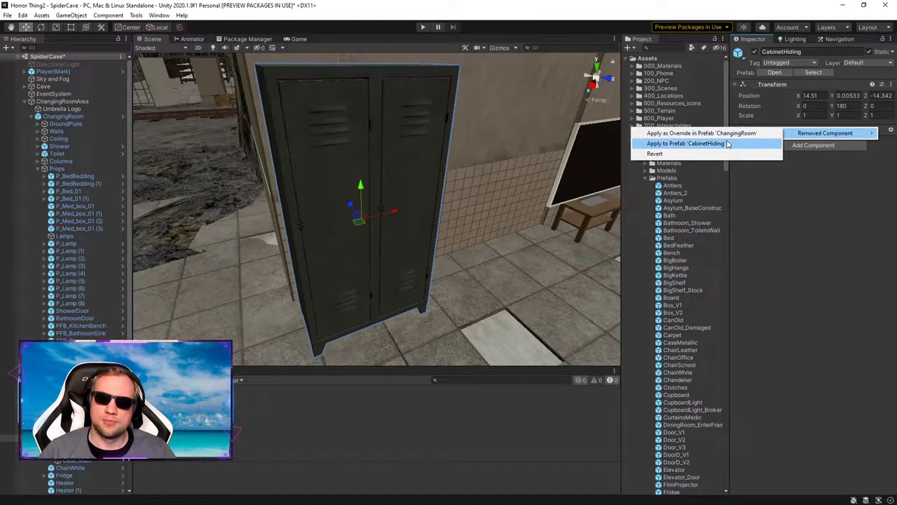
pyautogui.click(727, 144)
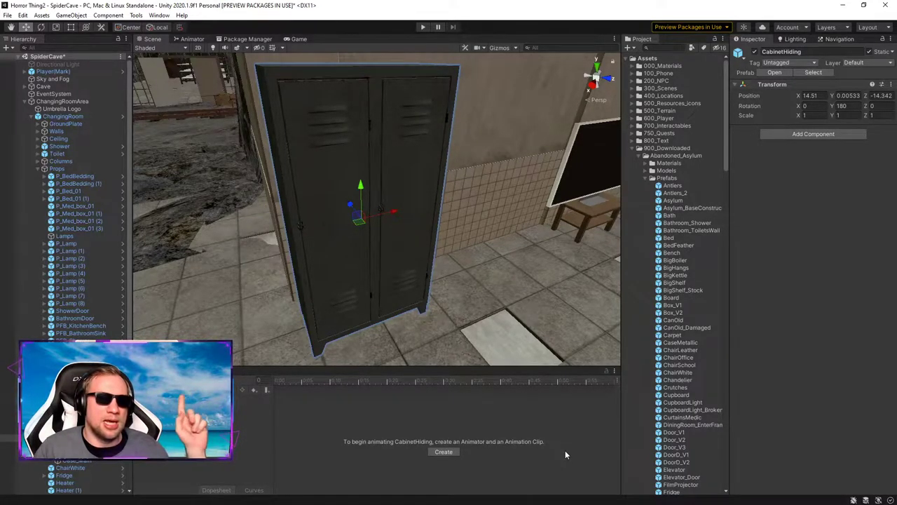
# Step: Start a new animation clip for CabinetHiding and add a new folder inside Assets/750_Quests
pyautogui.click(434, 452)
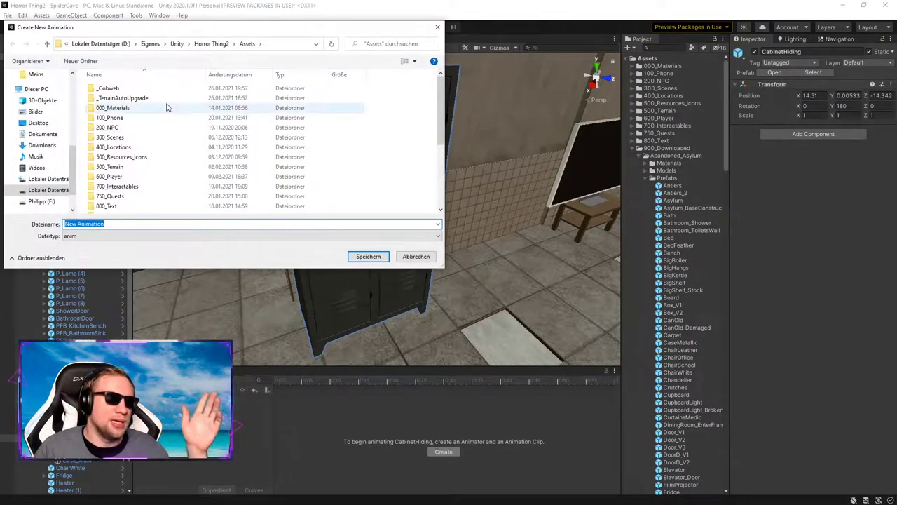
pyautogui.scroll(-2, 327, 156)
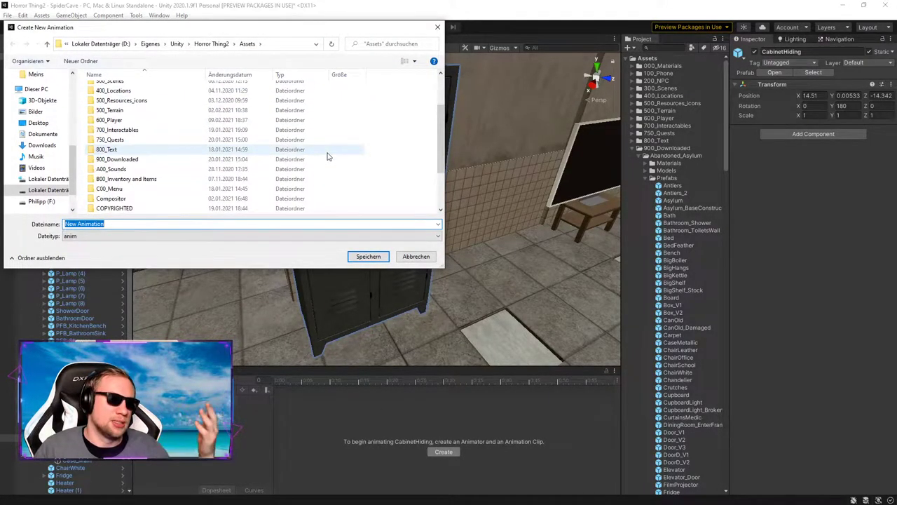
pyautogui.doubleClick(185, 143)
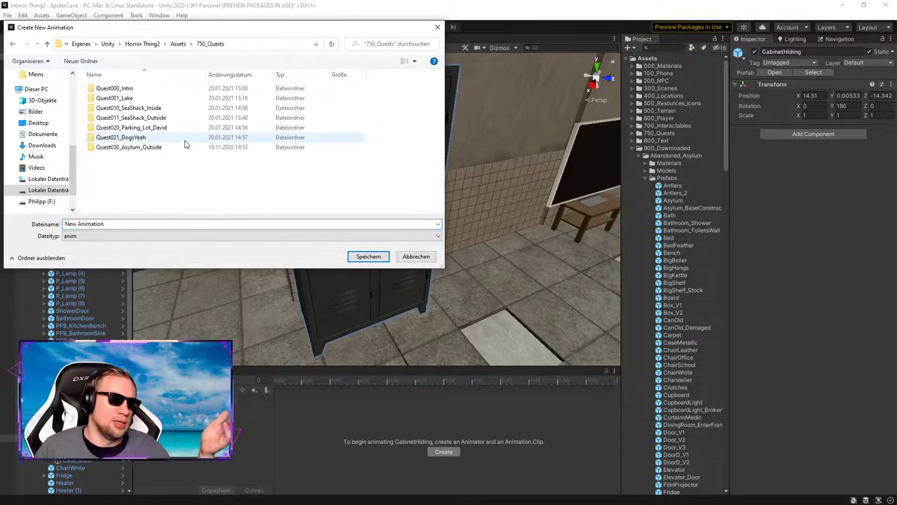
pyautogui.rightClick(117, 170)
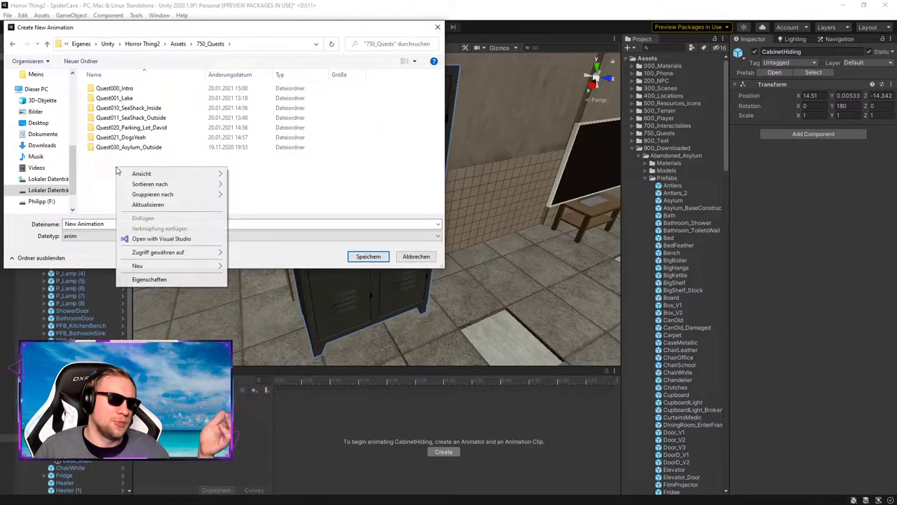
pyautogui.moveTo(202, 271)
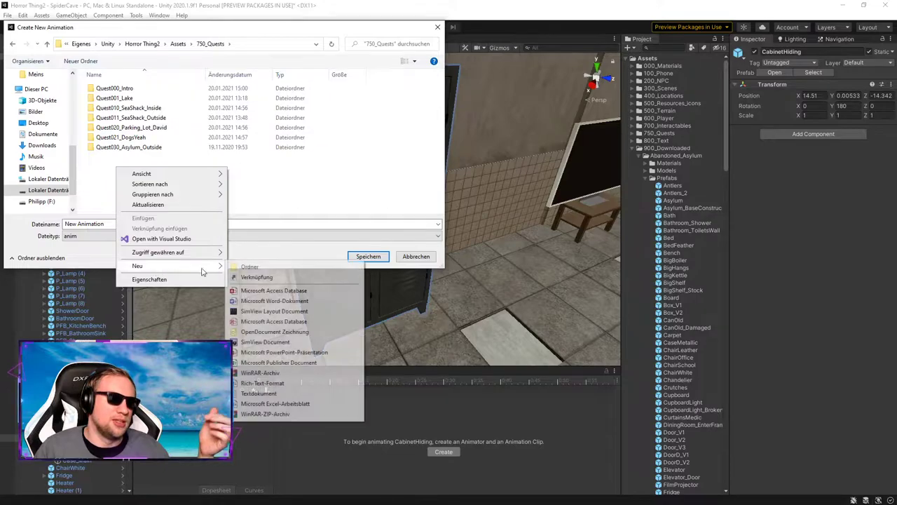
pyautogui.click(281, 267)
pyautogui.write('Quest')
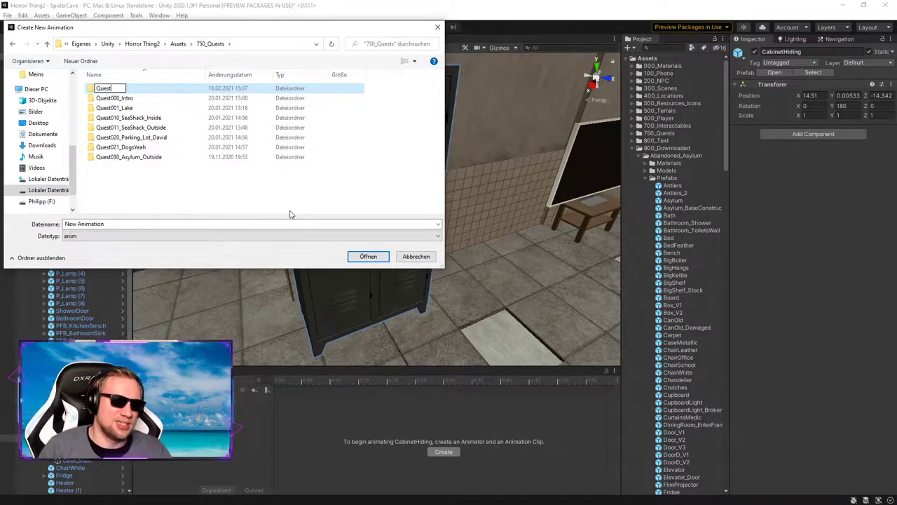
pyautogui.press('XF86AudioLowerVolume')
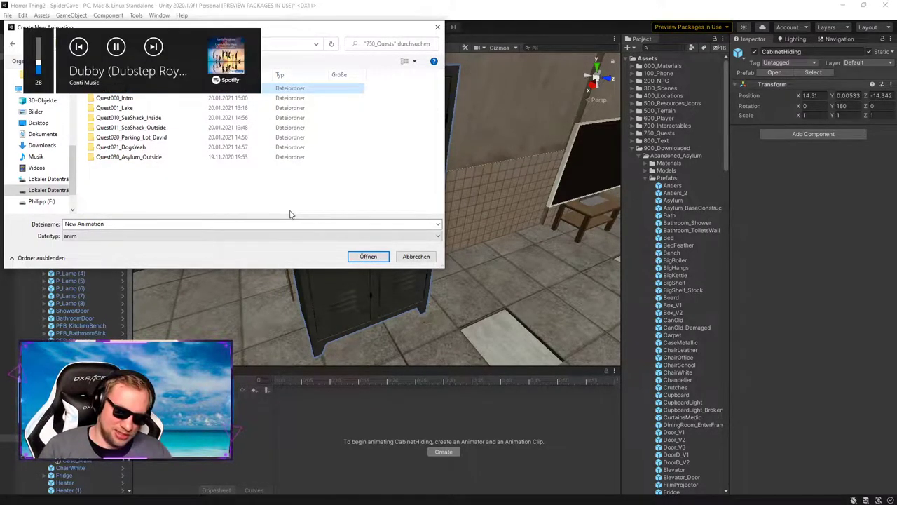
pyautogui.press('XF86AudioNext')
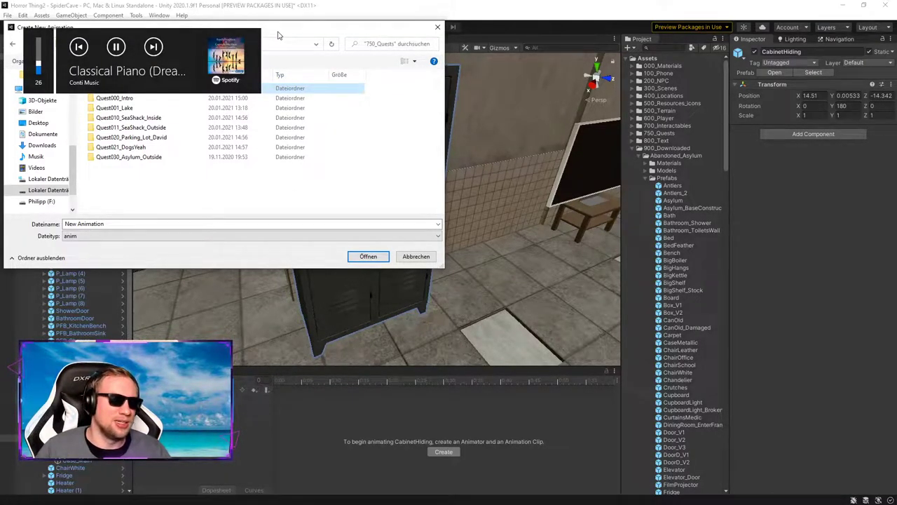
pyautogui.moveTo(277, 35); pyautogui.dragTo(422, 116)
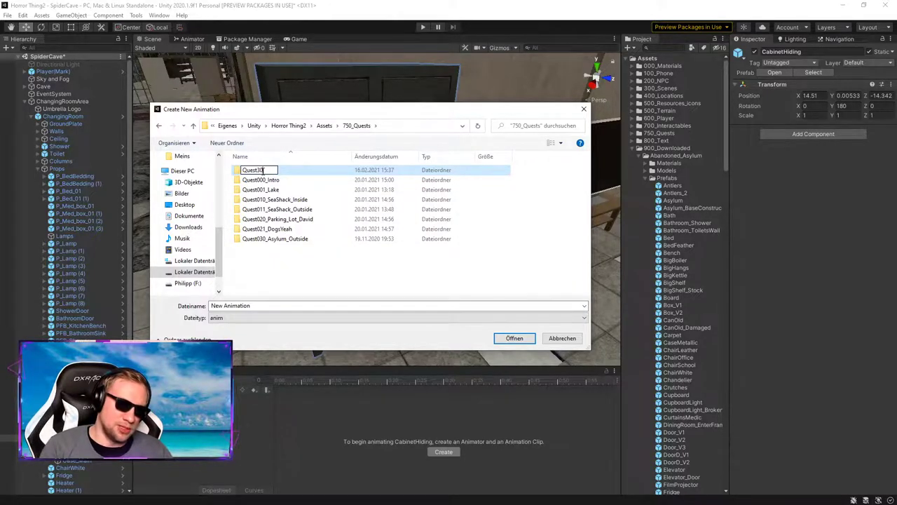
# Step: Name the new quest folder Quest30_Mine_Inside
pyautogui.write('_Mine')
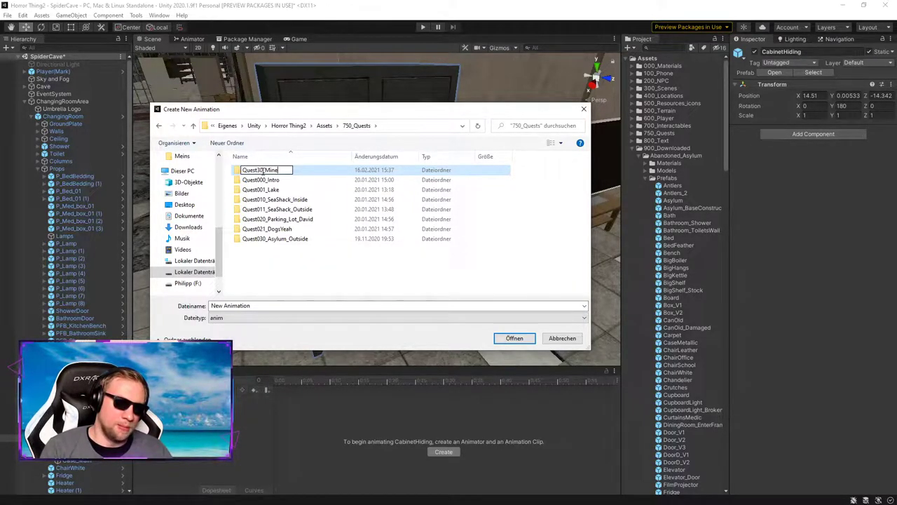
pyautogui.write('Inside')
pyautogui.press('BackSpace')
pyautogui.press('BackSpace')
pyautogui.press('BackSpace')
pyautogui.press('BackSpace')
pyautogui.press('BackSpace')
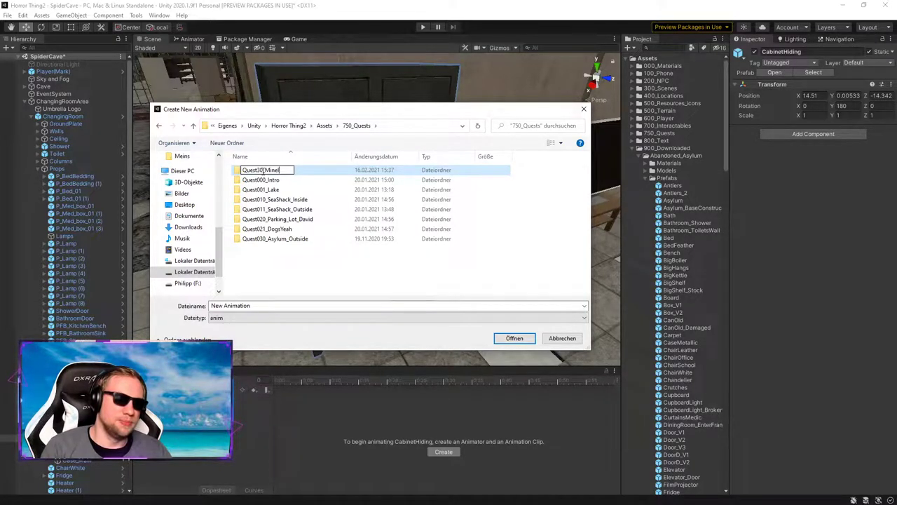
pyautogui.write('_Inside')
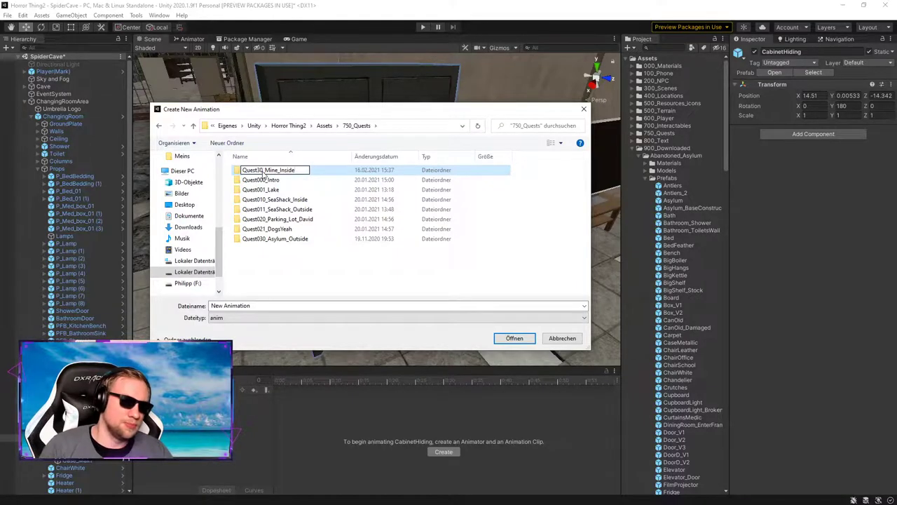
pyautogui.press('Return')
# Step: Correct the new folder's name to Quest031_Mine_Inside to match the three-digit numbering of the other quest folders
pyautogui.click(262, 239)
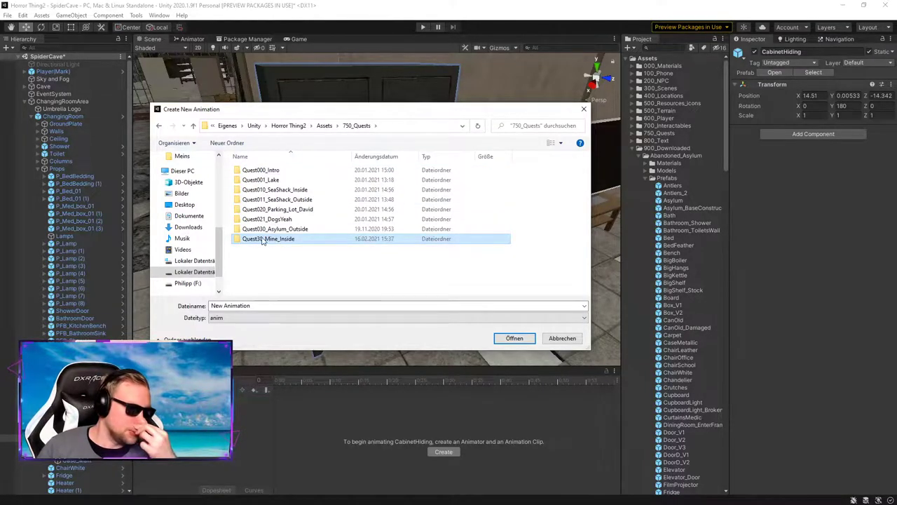
pyautogui.click(259, 238)
pyautogui.write('031')
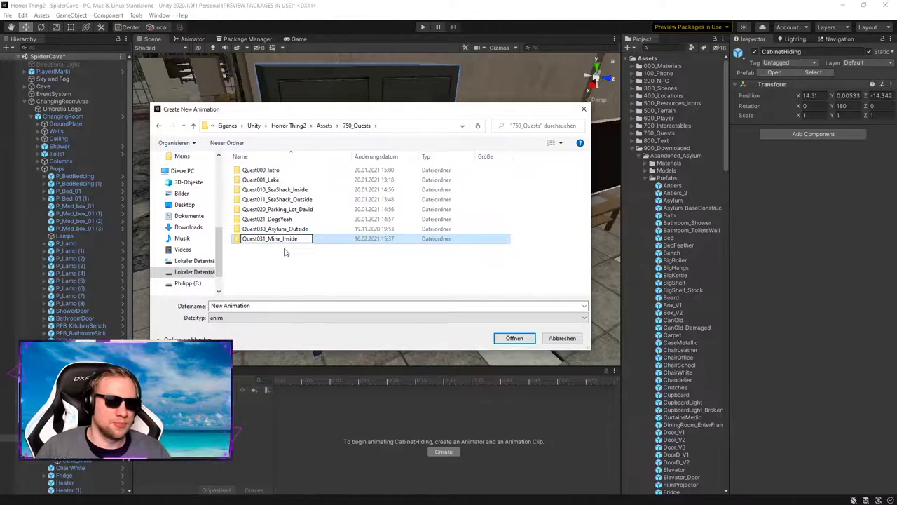
pyautogui.press('Return')
# Step: Save the animation clip as CabinetHiding in the Quest031_Mine_Inside folder
pyautogui.press('Return')
pyautogui.write('CabinetHiding')
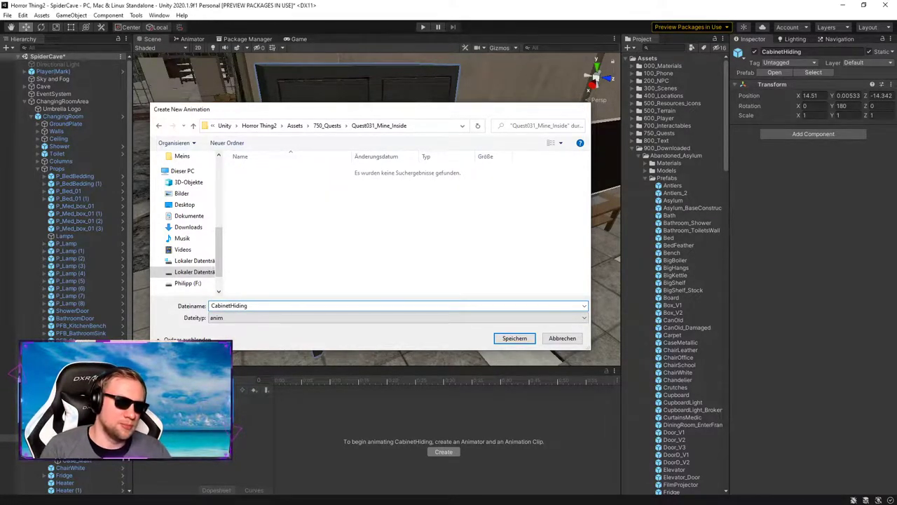
pyautogui.press('Return')
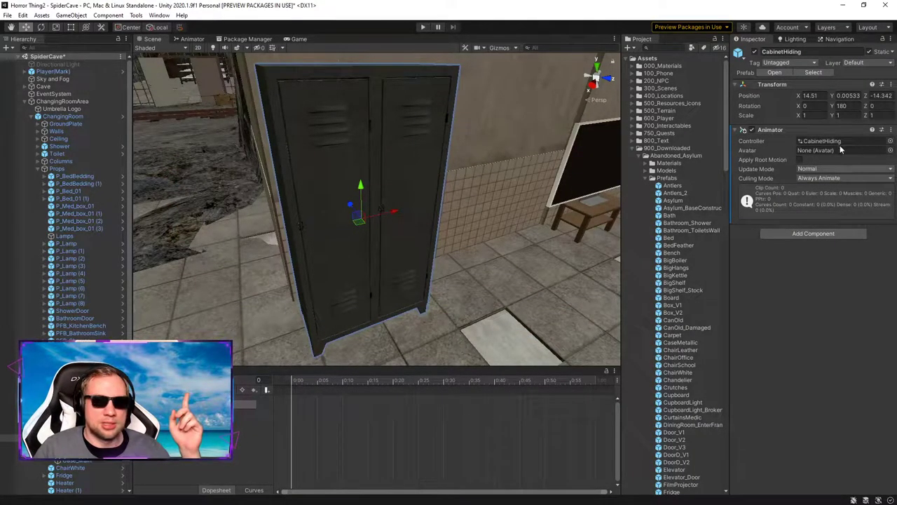
# Step: Apply the added Animator component to the CabinetHiding prefab
pyautogui.rightClick(774, 131)
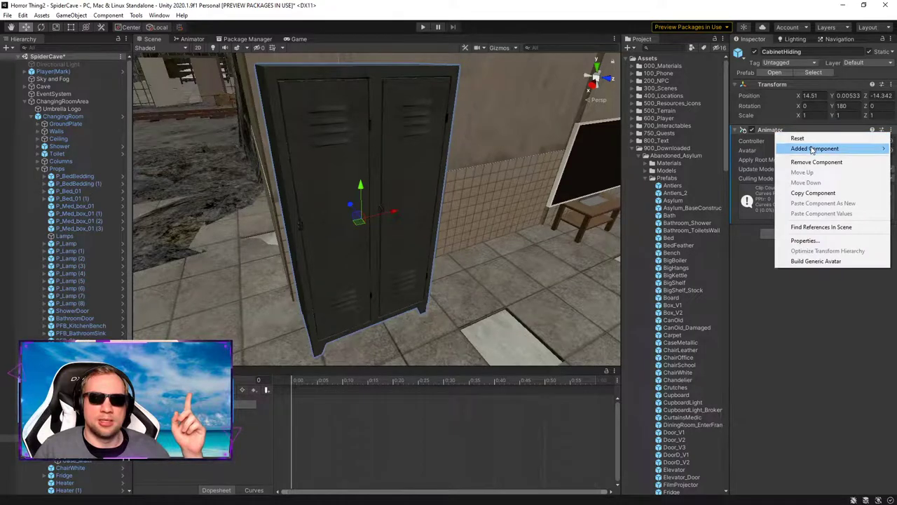
pyautogui.moveTo(813, 149)
pyautogui.click(698, 164)
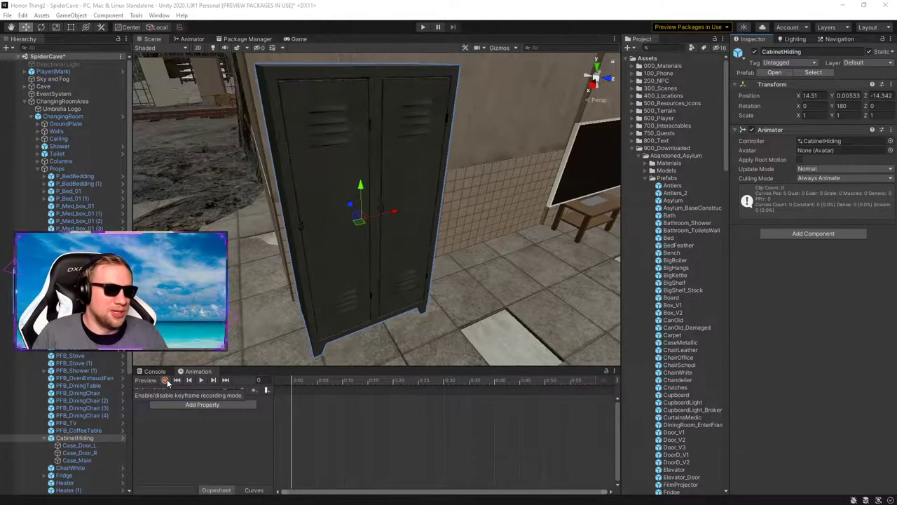
# Step: Enable keyframe recording for the CabinetHiding clip and place the playhead at frame 60 with Case_Door_L selected
pyautogui.click(165, 381)
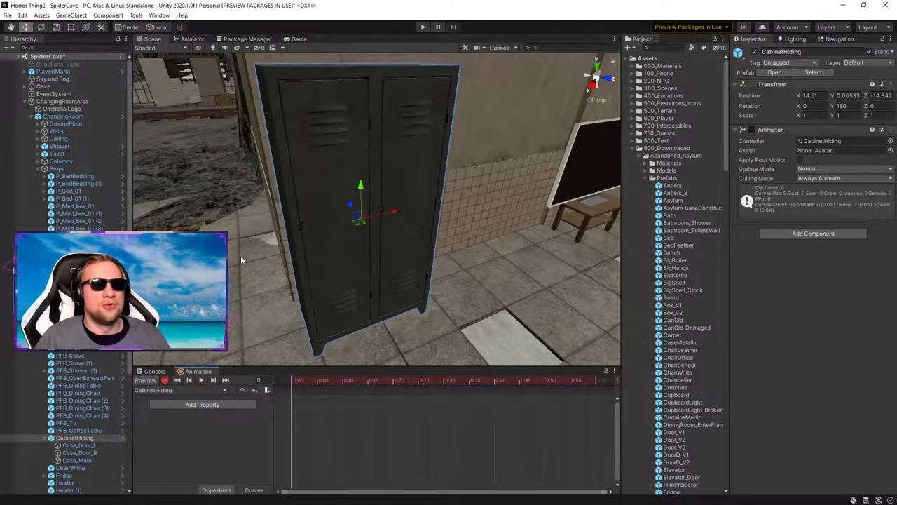
pyautogui.click(77, 445)
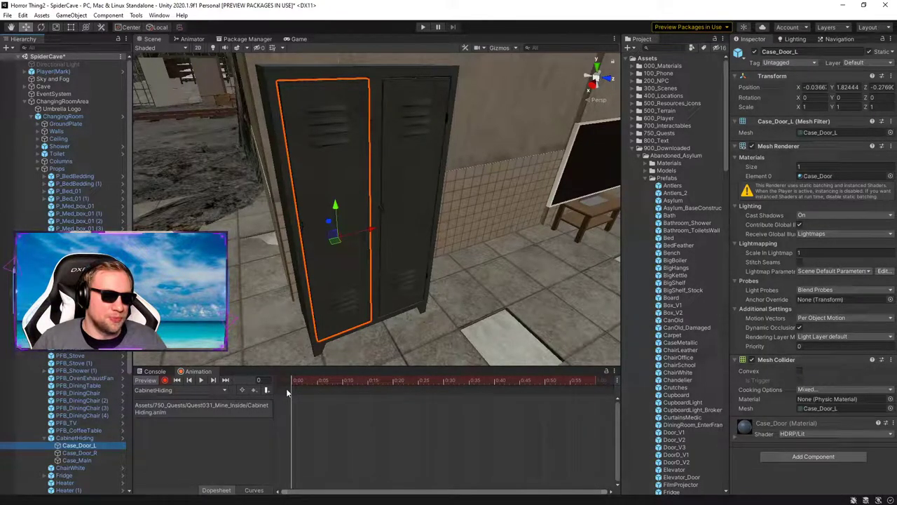
pyautogui.moveTo(297, 383); pyautogui.dragTo(515, 394)
pyautogui.scroll(-8, 506, 423)
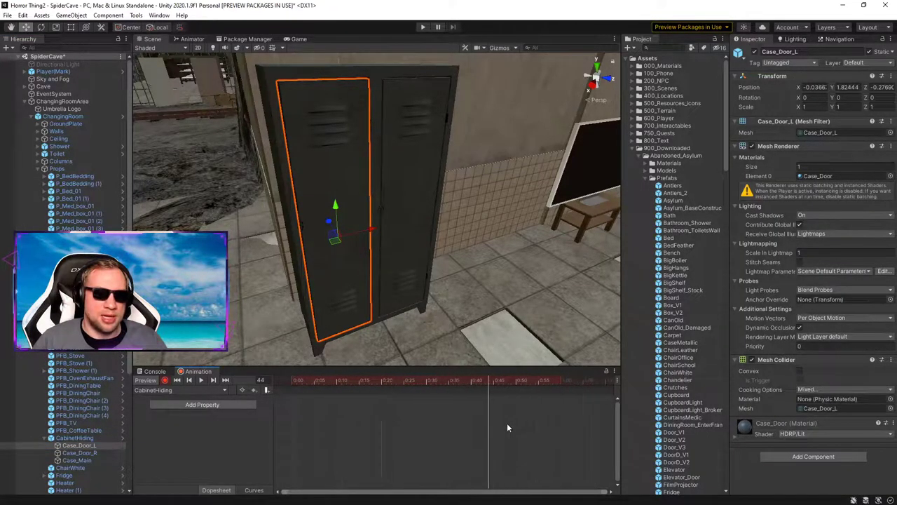
pyautogui.click(616, 383)
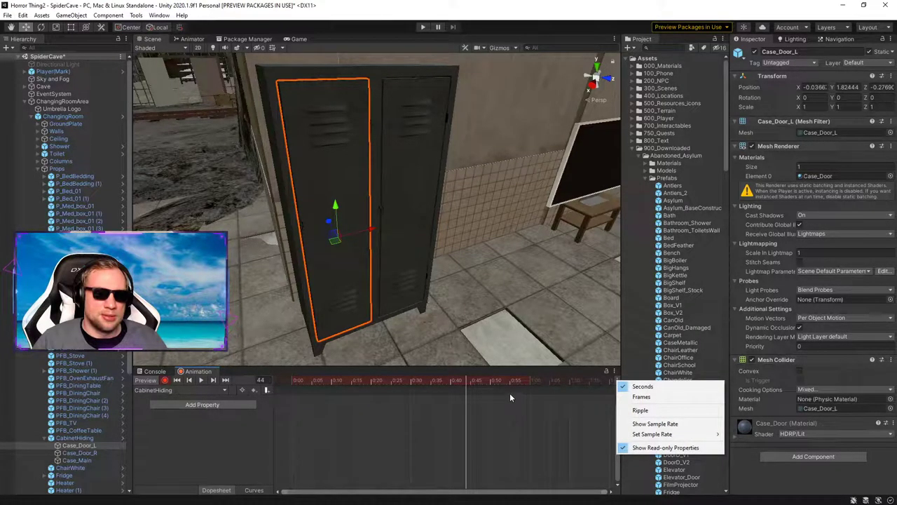
pyautogui.click(501, 430)
pyautogui.scroll(-7, 494, 409)
pyautogui.scroll(7, 490, 409)
pyautogui.moveTo(426, 382); pyautogui.dragTo(484, 383)
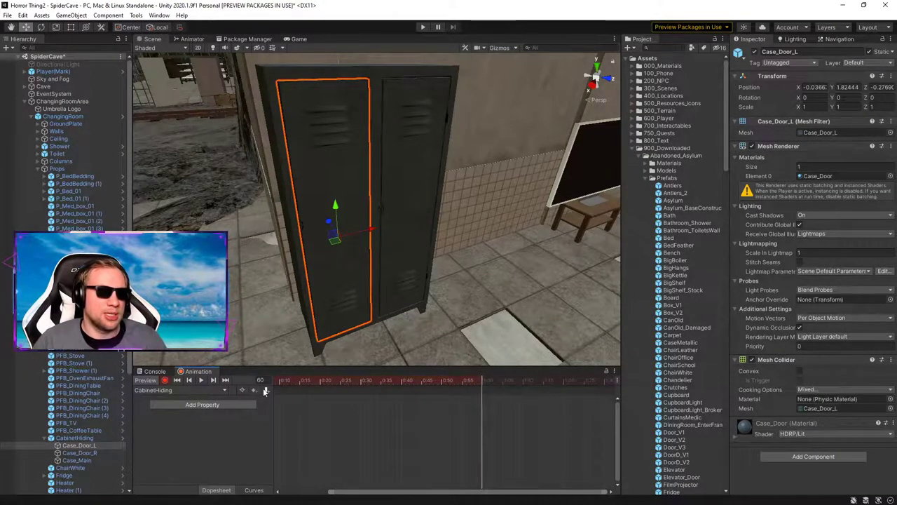
# Step: Set the transform handle to Pivot and rotate Case_Door_L open to about -120.6° around Y as a keyframe
pyautogui.press('e')
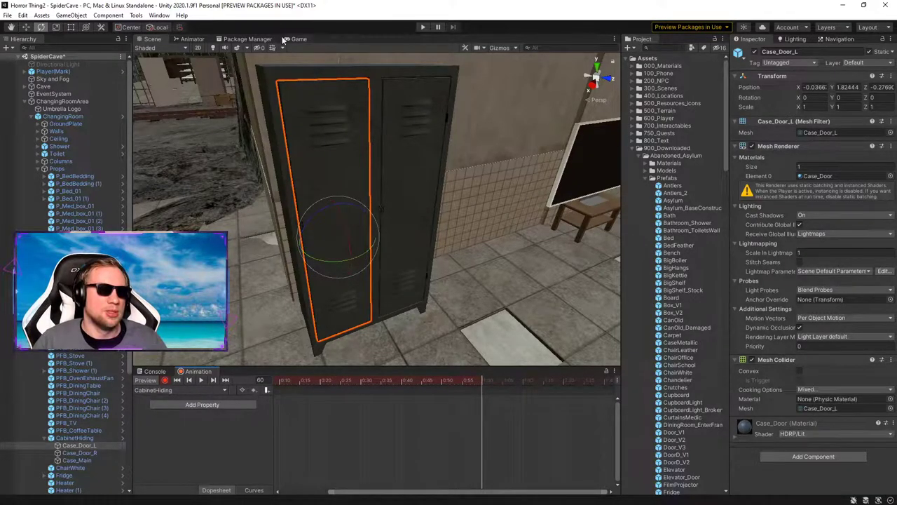
pyautogui.click(128, 28)
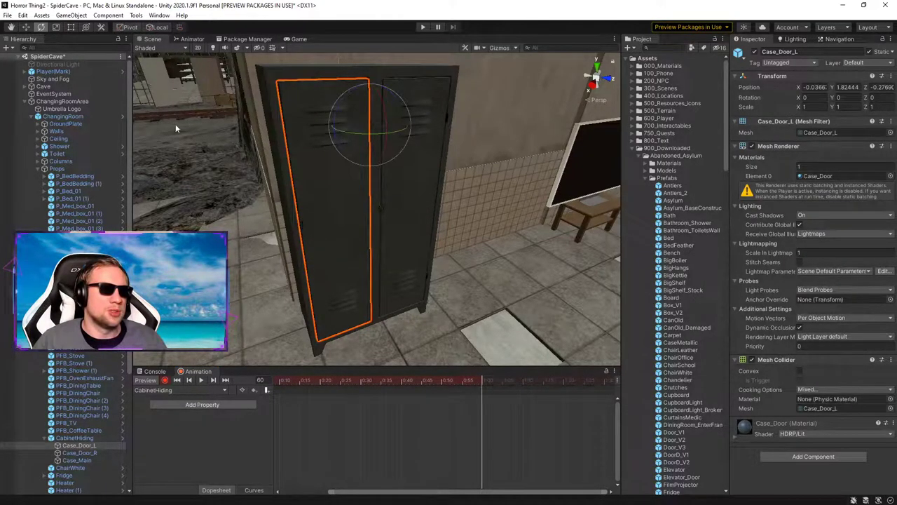
pyautogui.moveTo(362, 135); pyautogui.dragTo(513, 130)
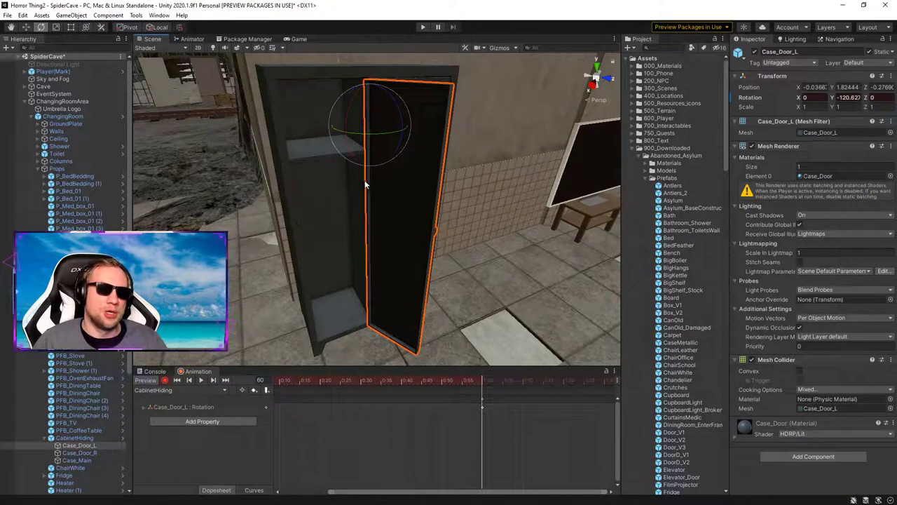
# Step: Add a keyframe at frame 120 with Case_Door_L rotated to about -114.7° around Y
pyautogui.scroll(-4, 511, 433)
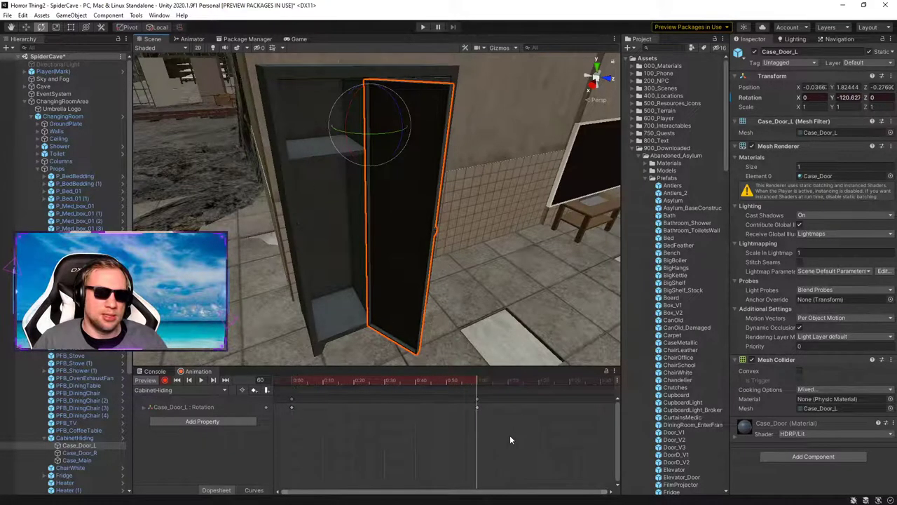
pyautogui.moveTo(420, 382); pyautogui.dragTo(540, 395)
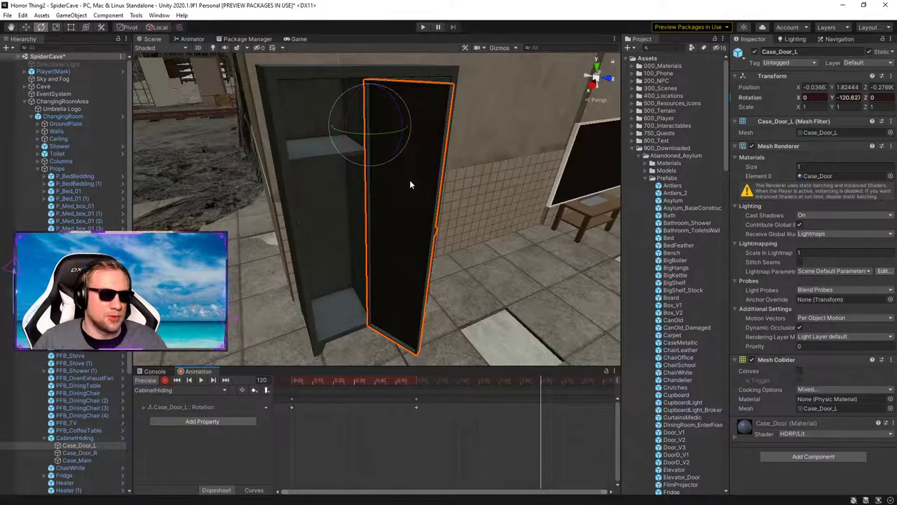
pyautogui.moveTo(380, 137); pyautogui.dragTo(370, 135)
# Step: Close Case_Door_L at frame 180 with a Y rotation of 0, and end keyframe recording
pyautogui.scroll(-2, 540, 442)
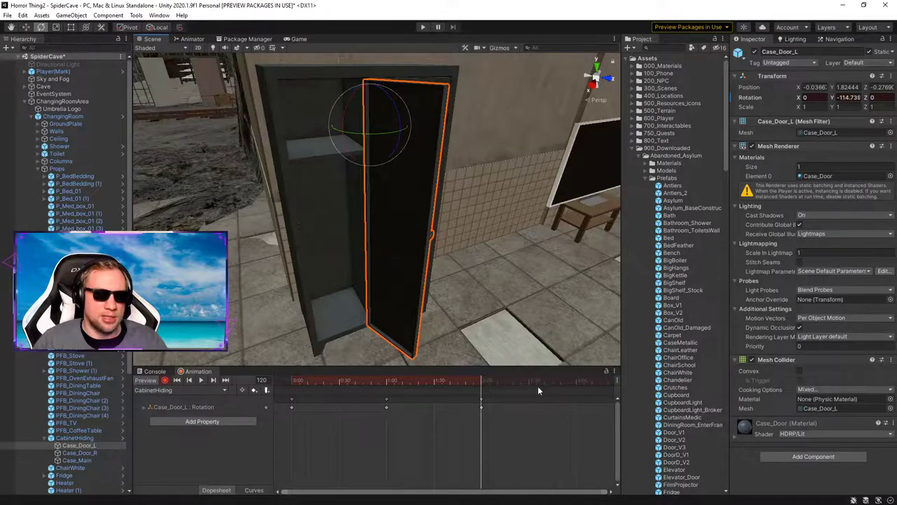
pyautogui.click(576, 381)
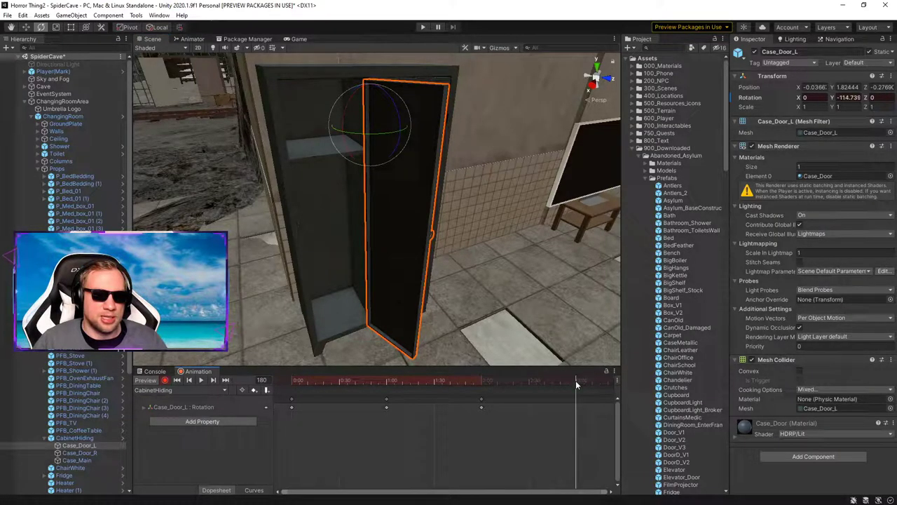
pyautogui.moveTo(379, 132); pyautogui.dragTo(242, 137)
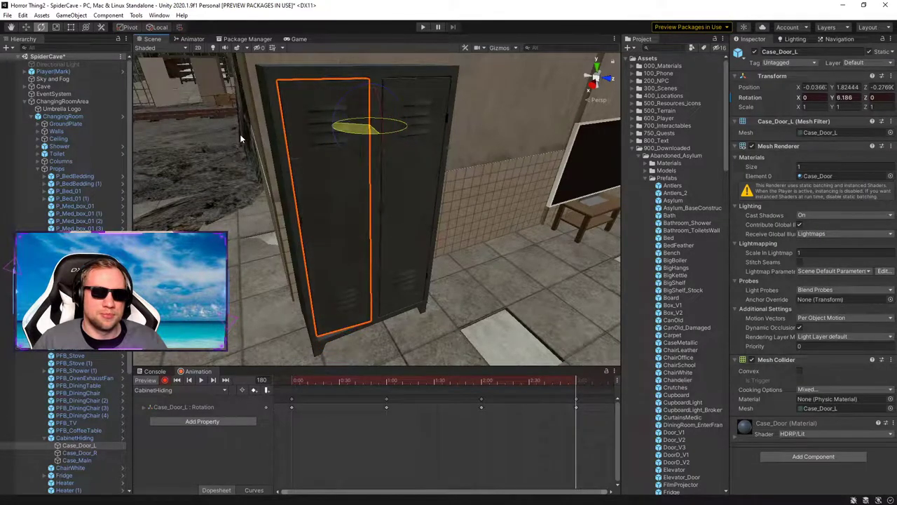
pyautogui.write('0')
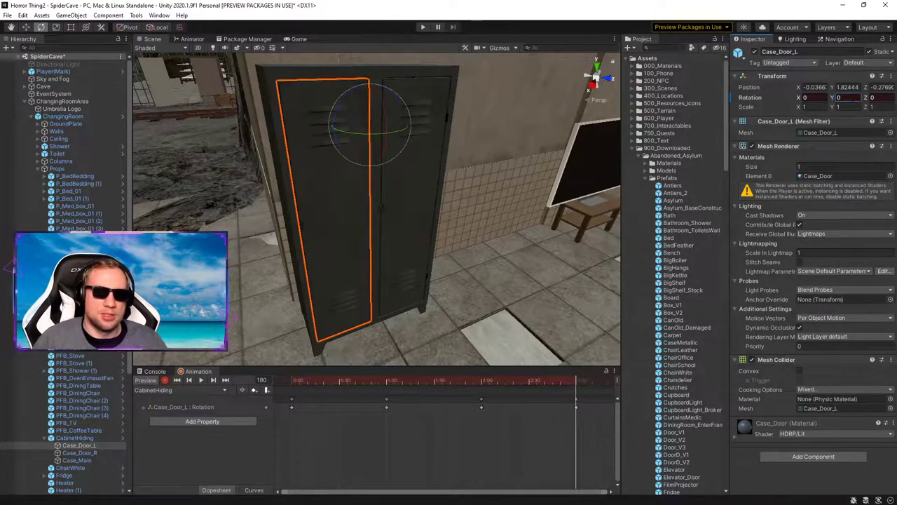
pyautogui.click(165, 379)
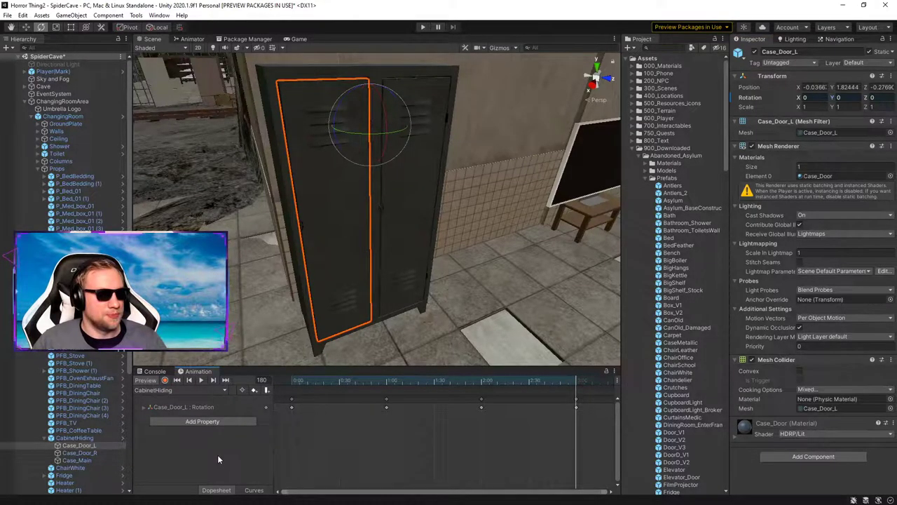
# Step: Play back the CabinetHiding clip on the recorded cabinet and on the CabinetHiding (2) copy
pyautogui.click(202, 380)
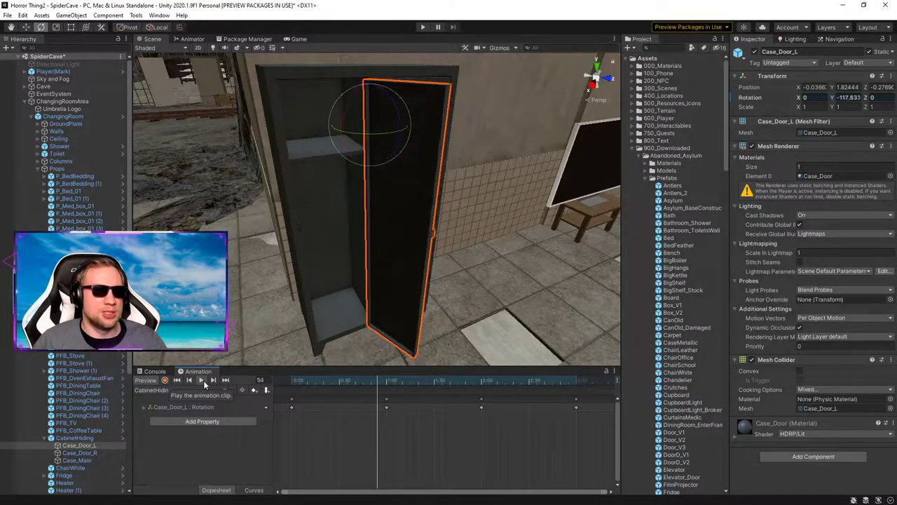
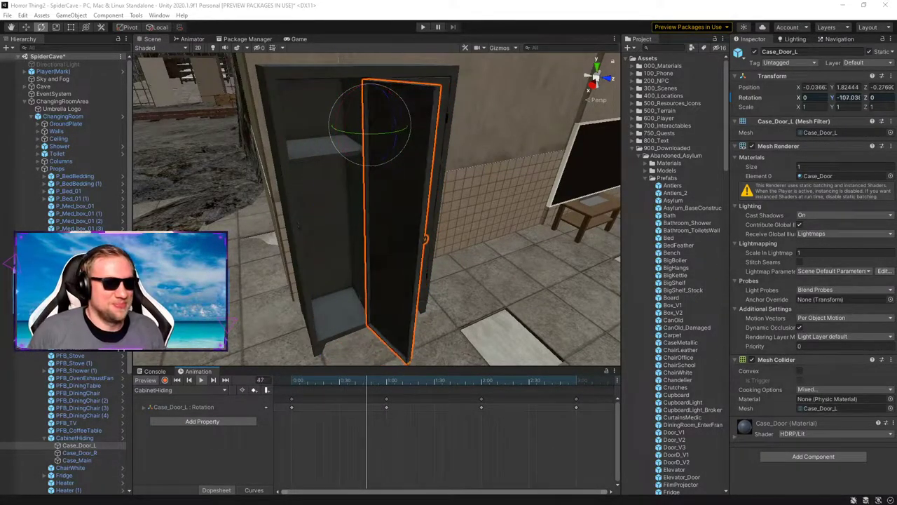
pyautogui.click(200, 381)
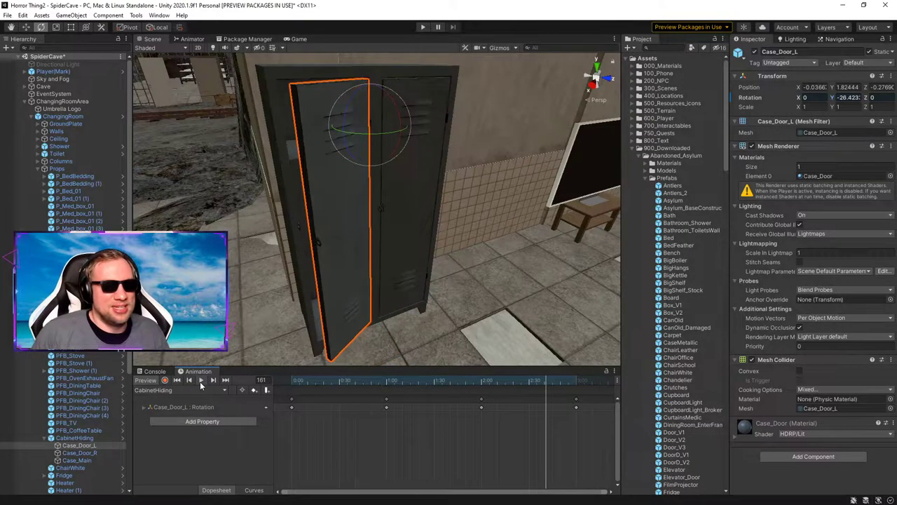
pyautogui.click(76, 439)
pyautogui.moveTo(265, 252); pyautogui.dragTo(361, 221, button='right')
pyautogui.press('s')
pyautogui.click(378, 245)
pyautogui.click(378, 248)
pyautogui.press('w')
pyautogui.press('f')
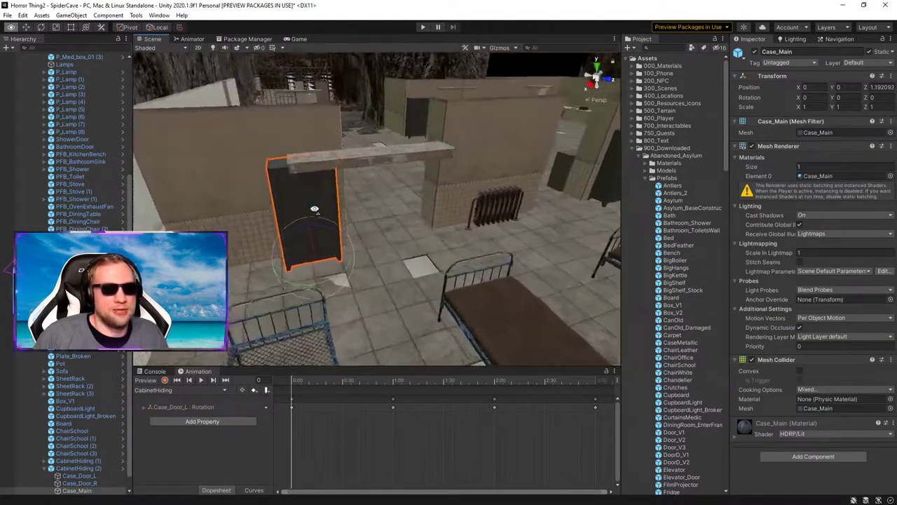
pyautogui.click(201, 380)
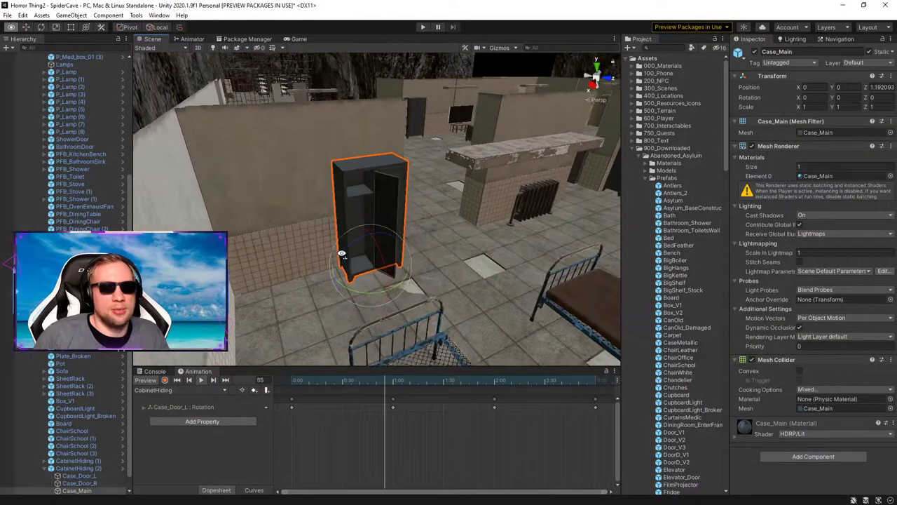
pyautogui.click(201, 381)
pyautogui.moveTo(286, 313); pyautogui.dragTo(331, 297, button='right')
pyautogui.press('s')
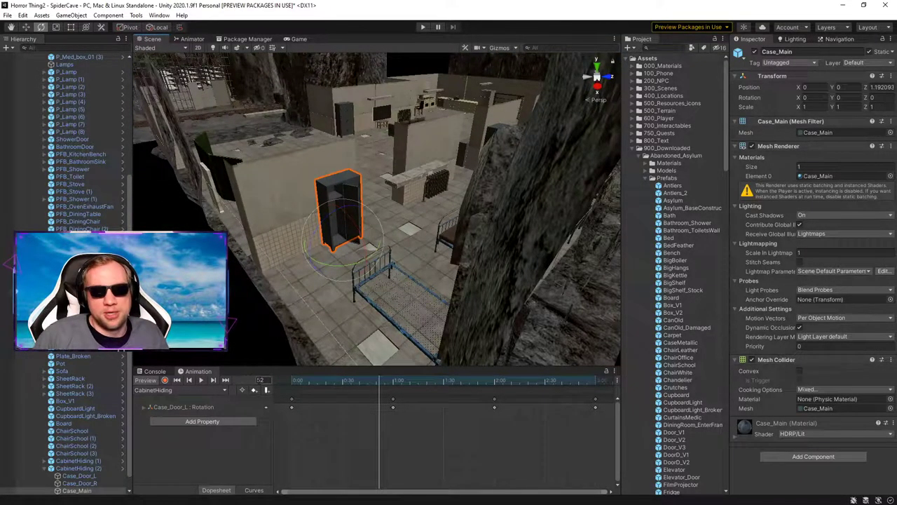
# Step: Compare CabinetHiding (1) and CabinetHiding (2) and check which animation clips are available on them
pyautogui.click(219, 436)
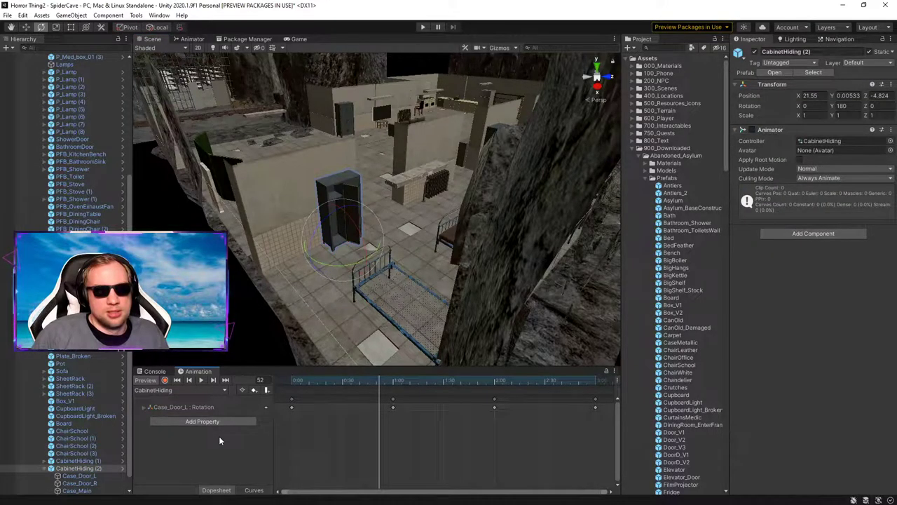
pyautogui.moveTo(368, 246); pyautogui.dragTo(435, 238, button='right')
pyautogui.press('w')
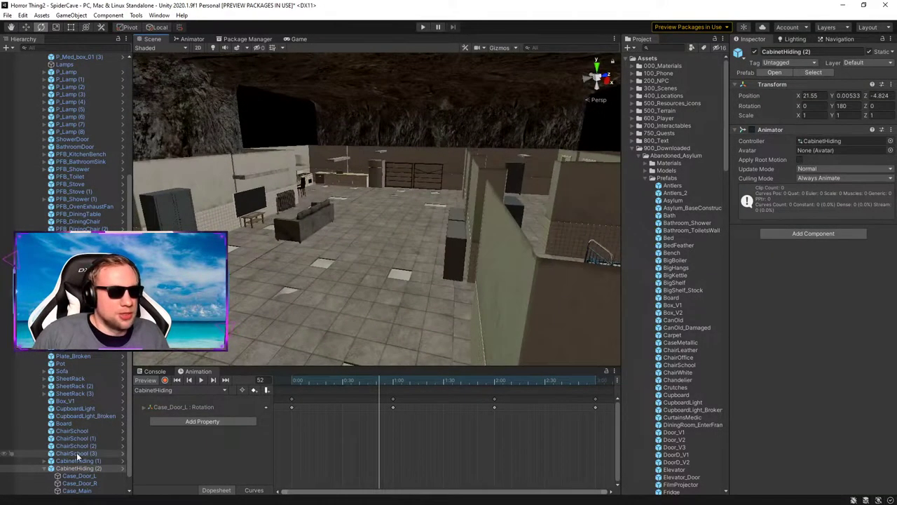
pyautogui.click(80, 462)
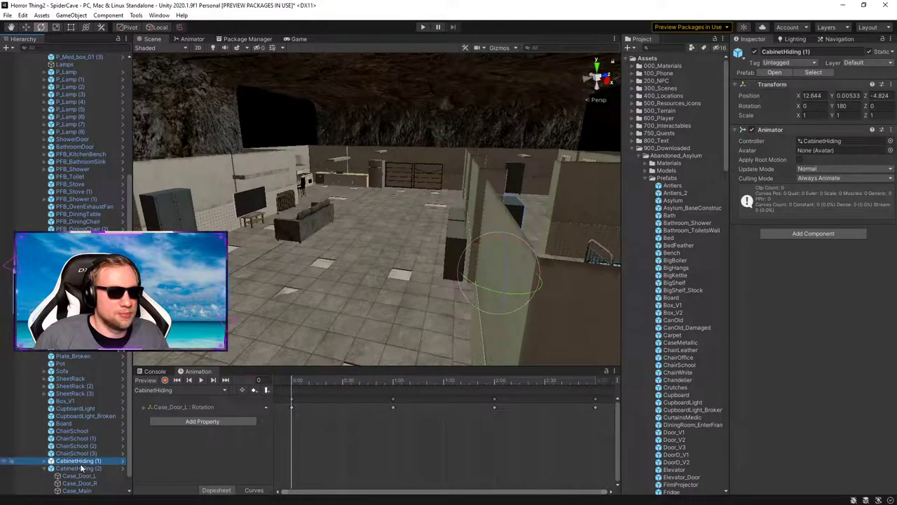
pyautogui.click(81, 470)
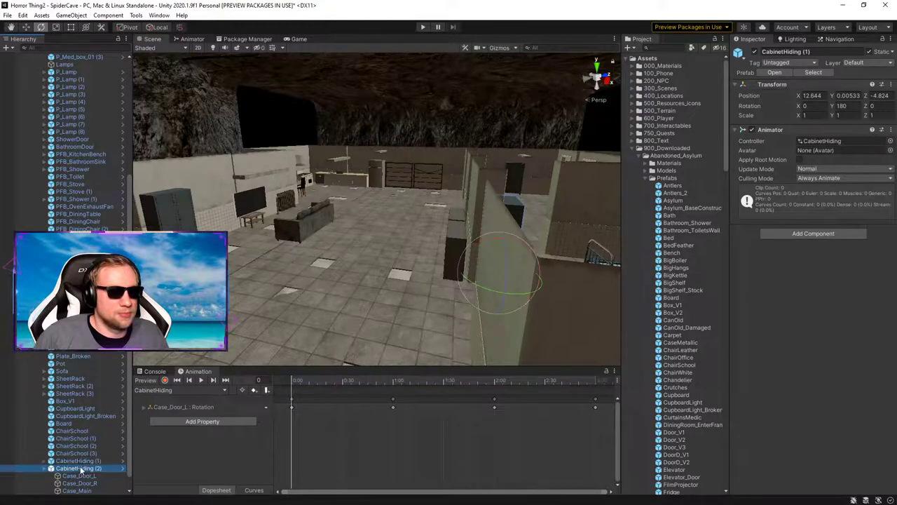
pyautogui.click(191, 391)
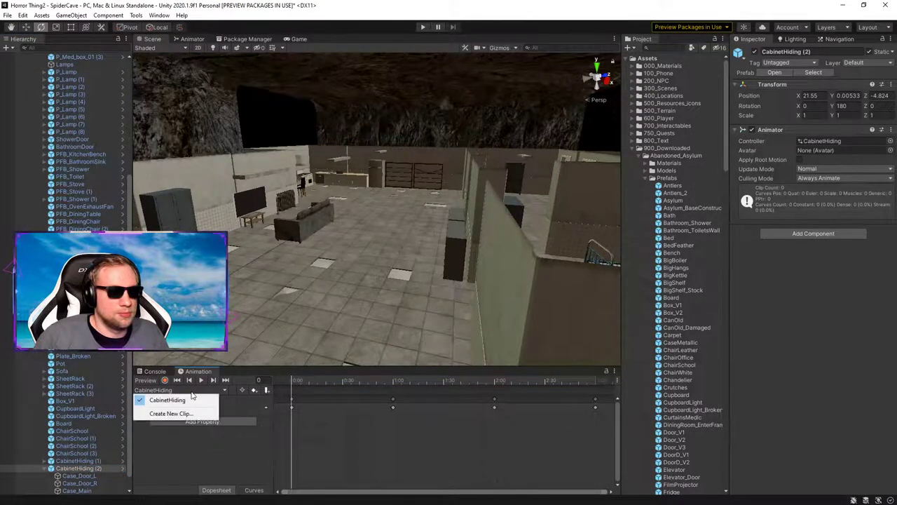
pyautogui.click(197, 465)
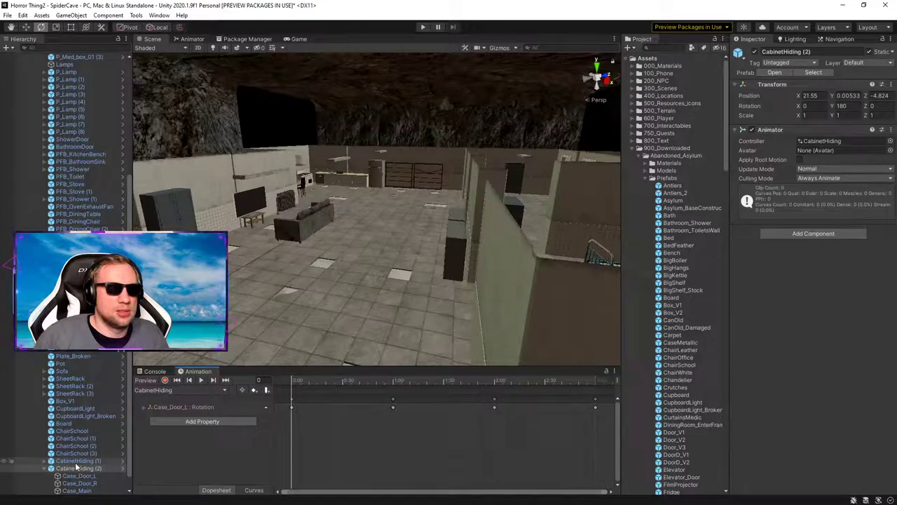
# Step: Play back the clip on the CabinetHiding cabinet beside the white shelf in the storage area
pyautogui.moveTo(356, 295); pyautogui.dragTo(328, 235, button='right')
pyautogui.click(328, 236)
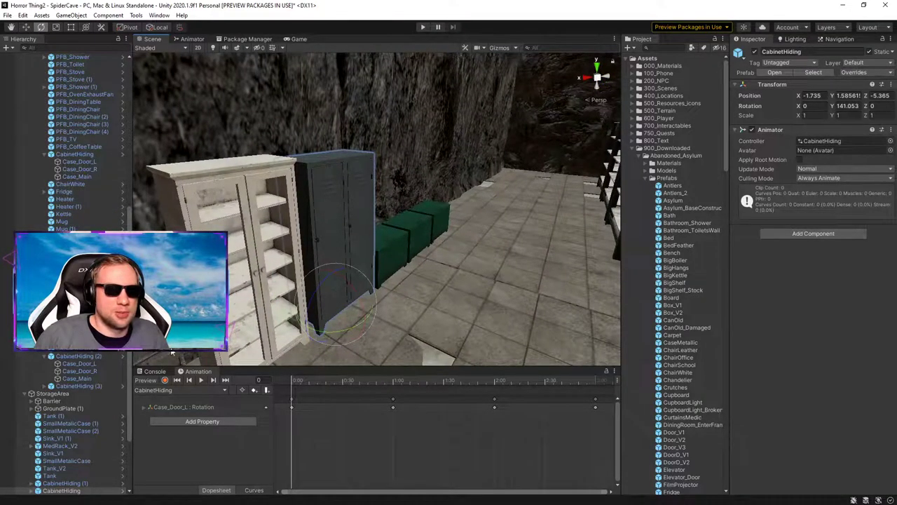
pyautogui.click(201, 380)
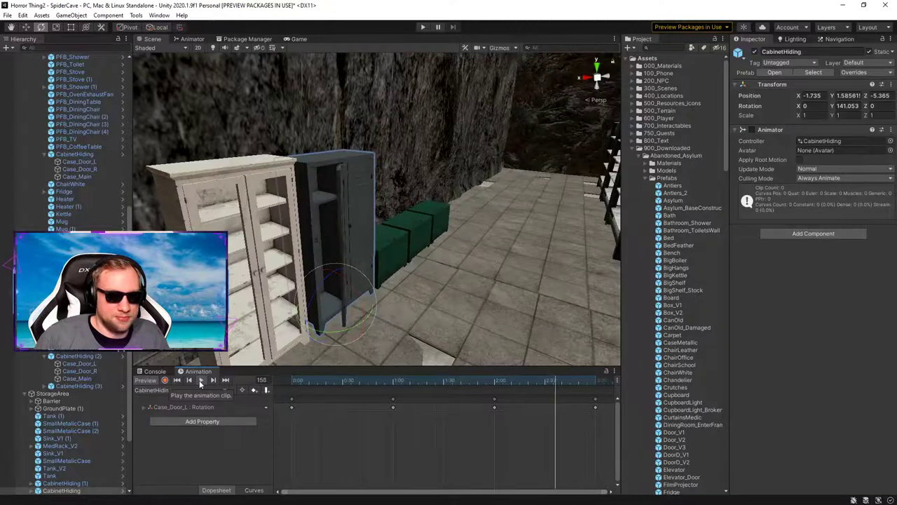
# Step: Collapse ChangingRoomArea in the hierarchy and expand the Barrier group of StorageArea
pyautogui.moveTo(238, 280); pyautogui.dragTo(374, 233, button='right')
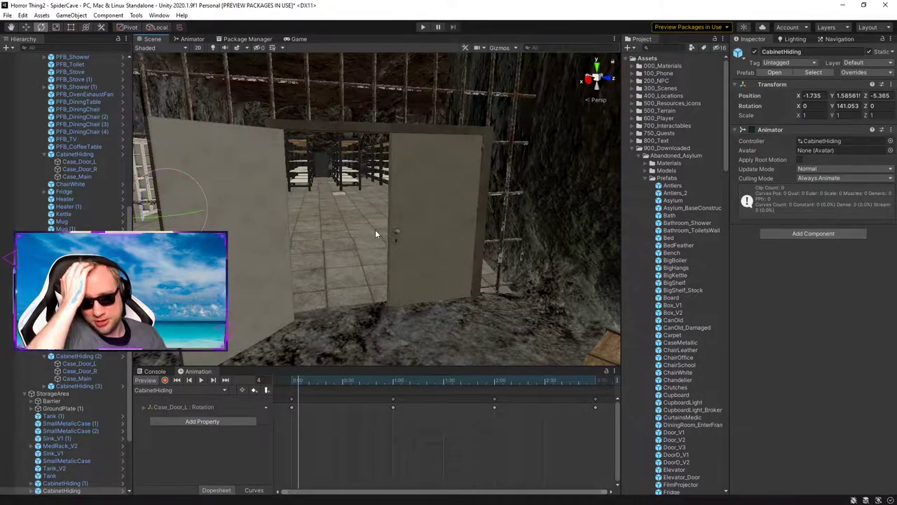
pyautogui.click(299, 282)
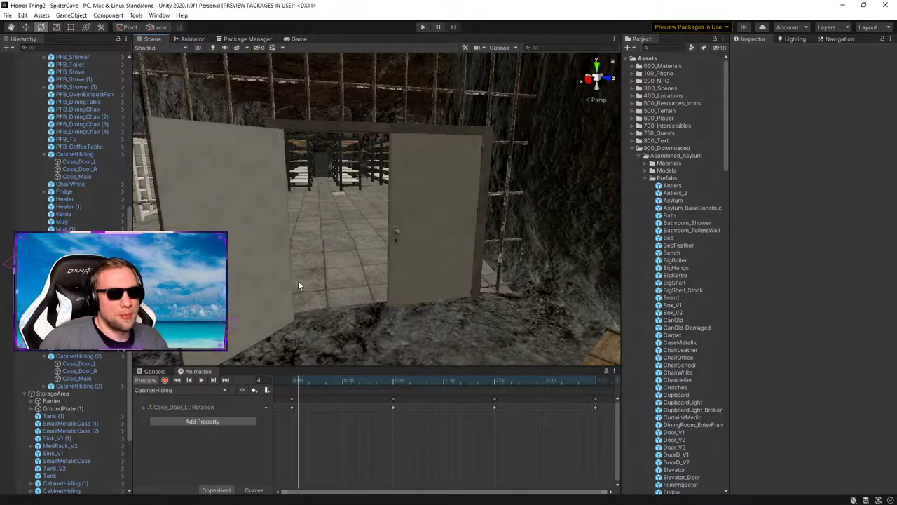
pyautogui.moveTo(246, 329); pyautogui.dragTo(351, 212, button='right')
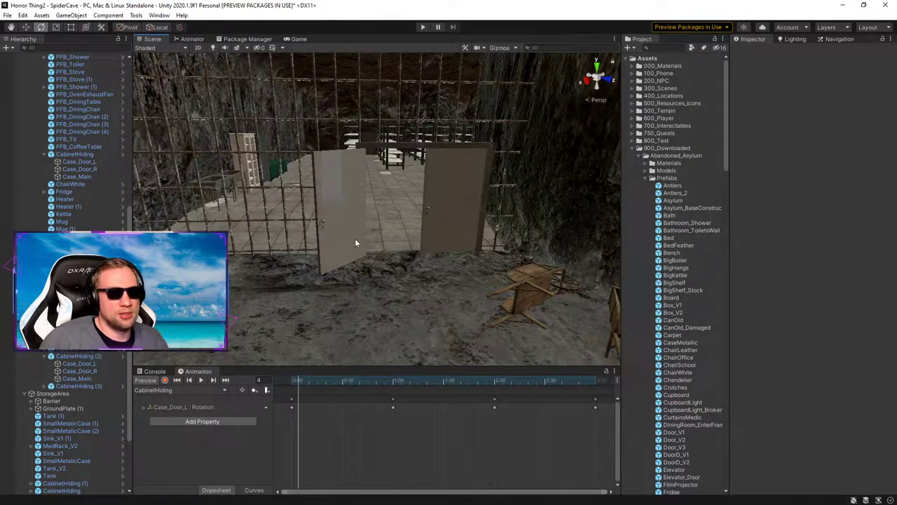
pyautogui.click(123, 326)
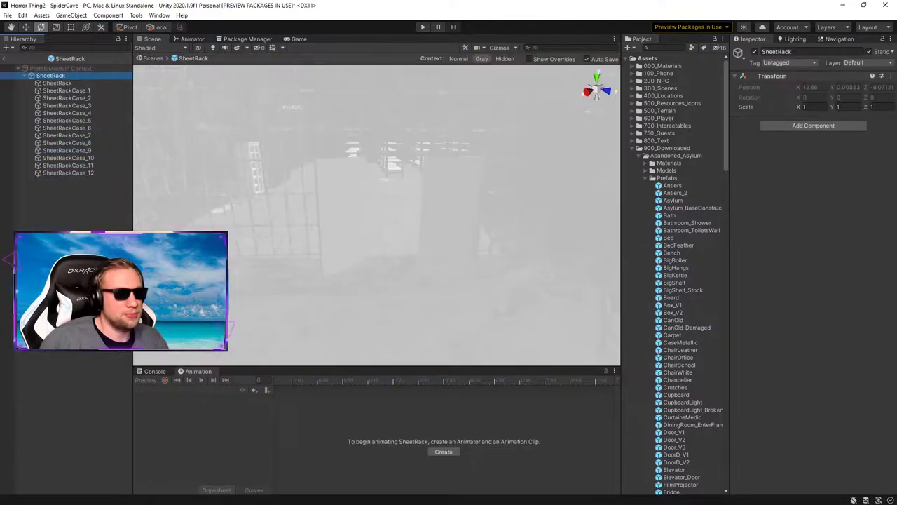
pyautogui.click(8, 59)
pyautogui.scroll(10, 54, 208)
pyautogui.click(32, 117)
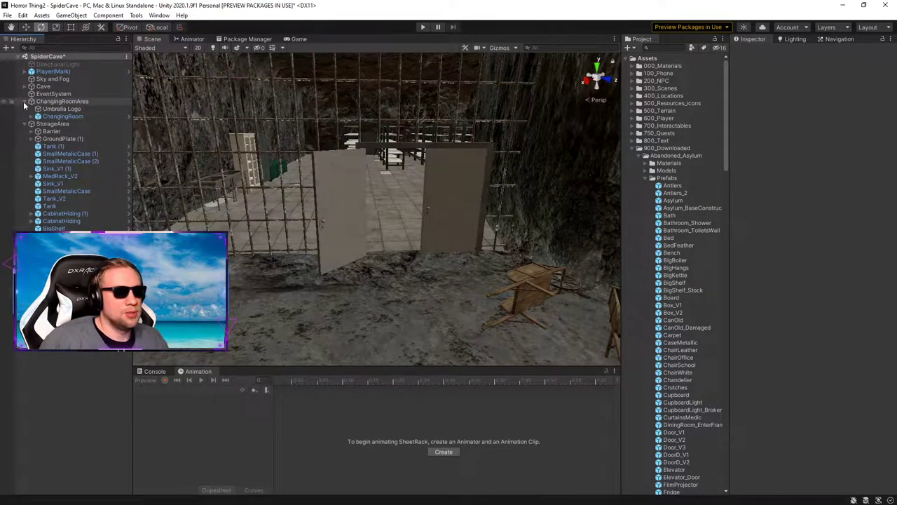
pyautogui.click(25, 103)
pyautogui.click(33, 117)
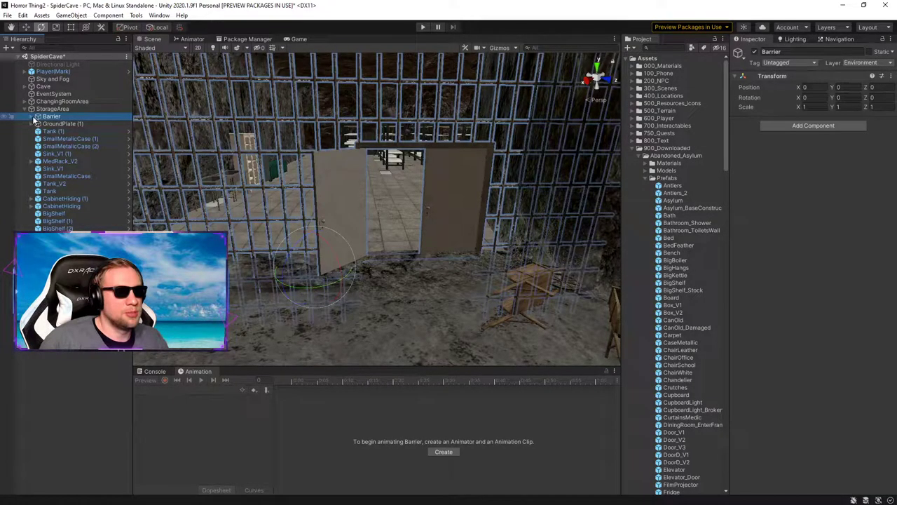
pyautogui.click(33, 117)
# Step: Set the layer of the DoorD_V1 double door and all its child objects to Default
pyautogui.click(77, 177)
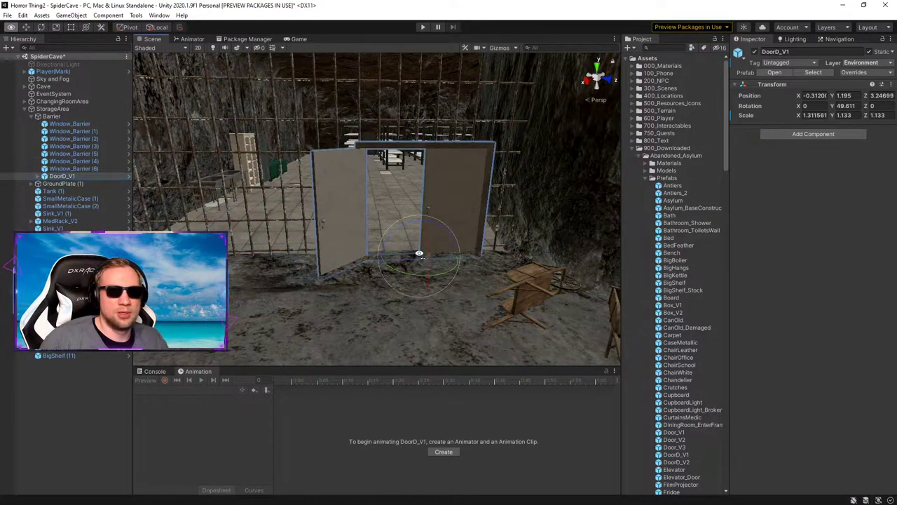
pyautogui.moveTo(419, 253); pyautogui.dragTo(519, 242, button='right')
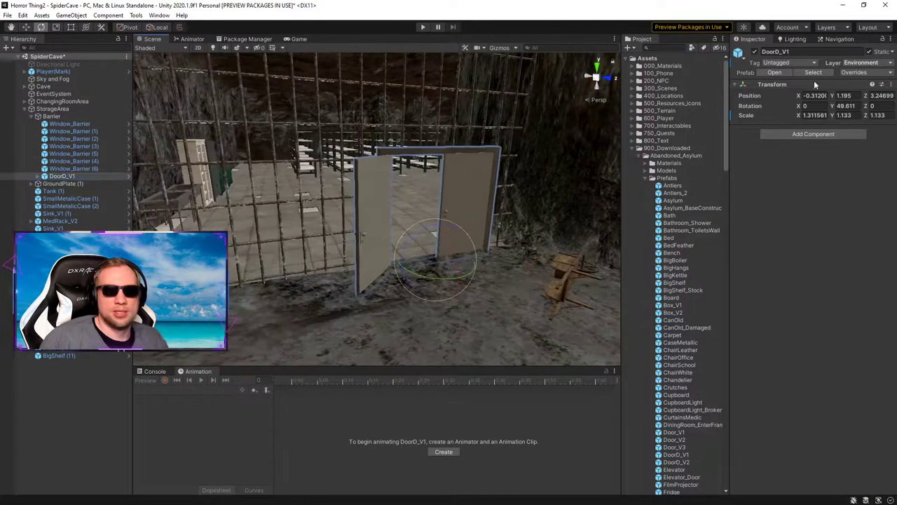
pyautogui.click(859, 65)
pyautogui.click(851, 74)
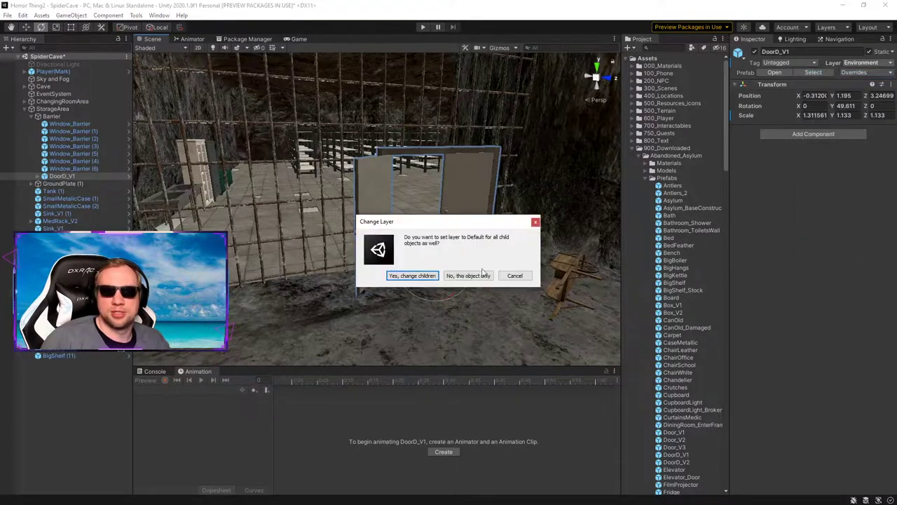
pyautogui.click(419, 281)
# Step: Close the open wing DoorD_Right of the barrier's double door by setting its Y rotation to 0
pyautogui.press('w')
pyautogui.moveTo(379, 214); pyautogui.dragTo(364, 142, button='right')
pyautogui.press('s')
pyautogui.click(327, 176)
pyautogui.press('d')
pyautogui.click(844, 98)
pyautogui.write('0')
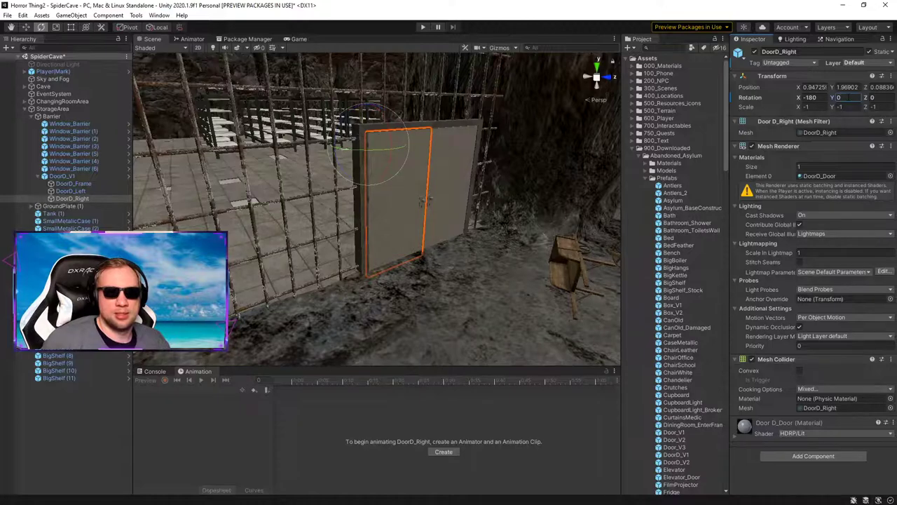
pyautogui.press('d')
pyautogui.moveTo(449, 175); pyautogui.dragTo(403, 193, button='right')
pyautogui.press('w')
pyautogui.press('s')
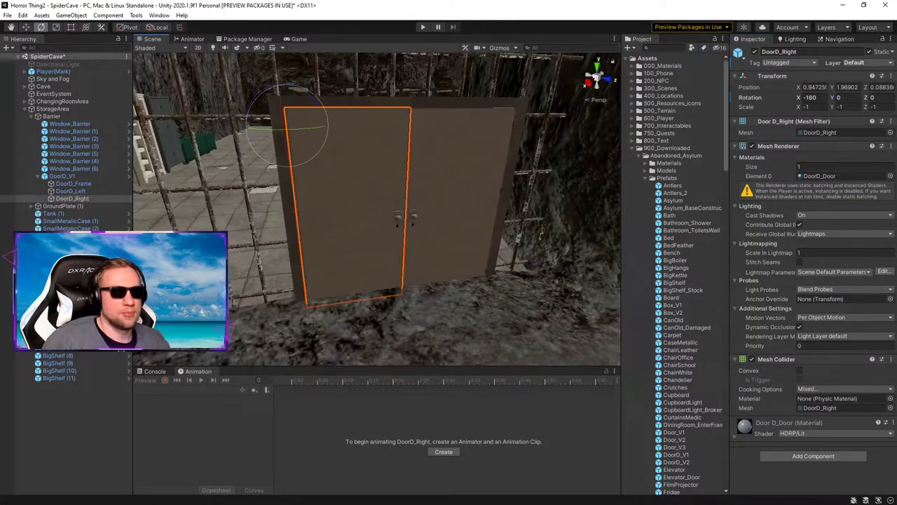
# Step: Create an animation clip named StorageDoor for the DoorD_V1 double door in the Quest031_Mine_Inside folder
pyautogui.click(78, 427)
pyautogui.click(68, 176)
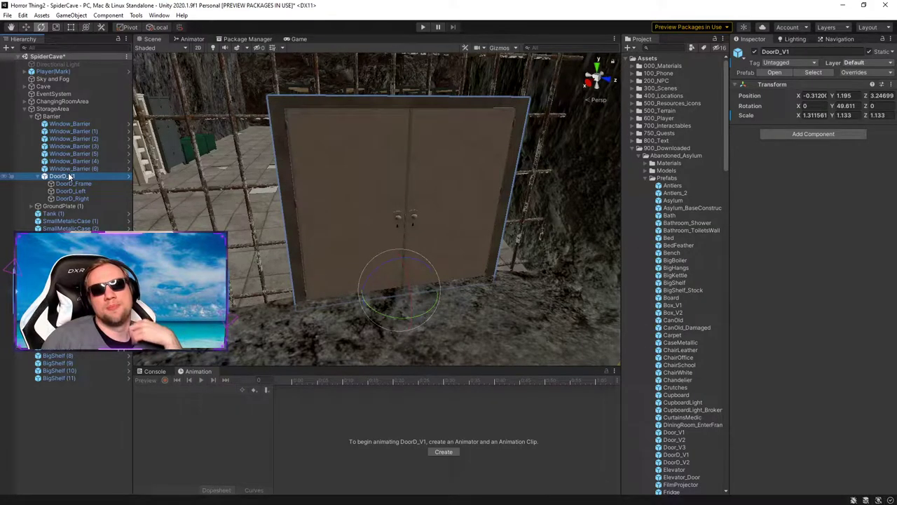
pyautogui.click(68, 176)
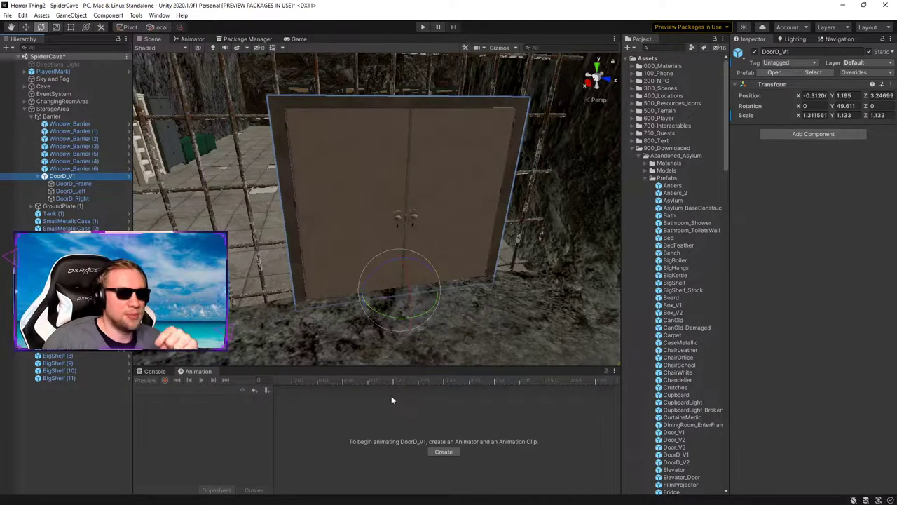
pyautogui.click(444, 451)
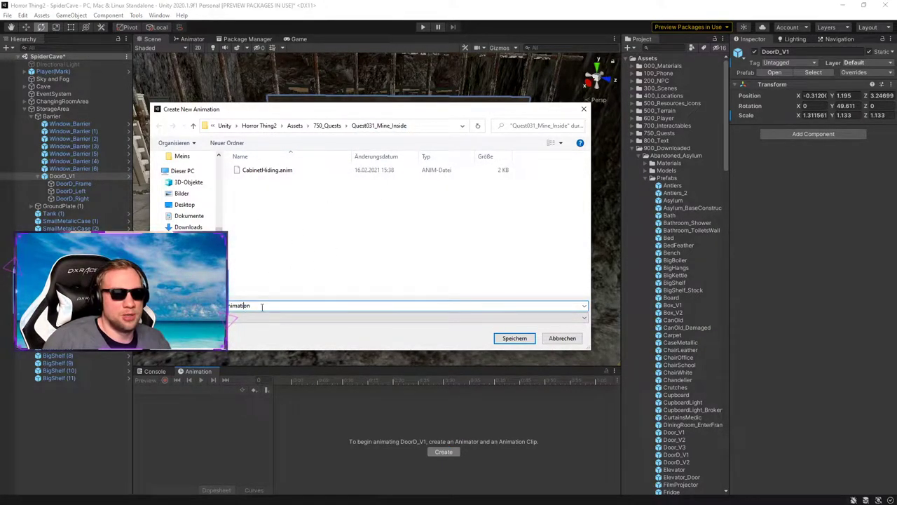
pyautogui.press('BackSpace')
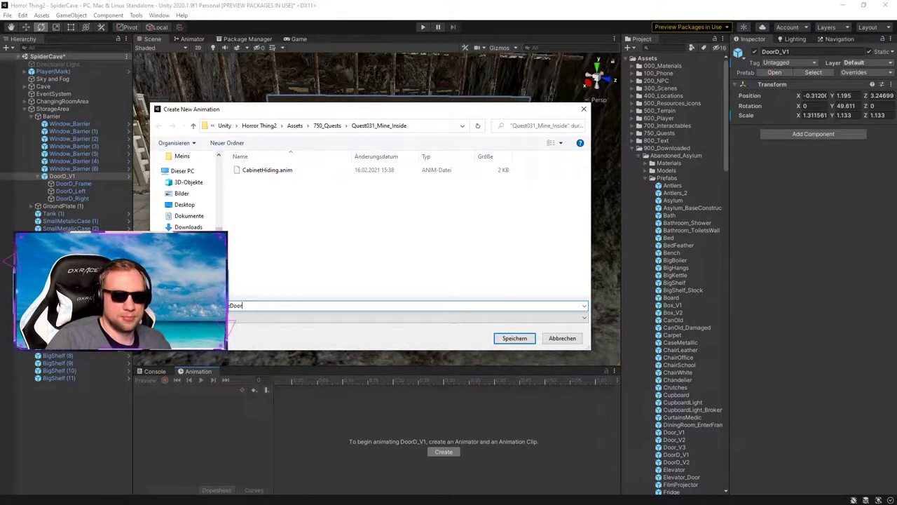
pyautogui.press('Return')
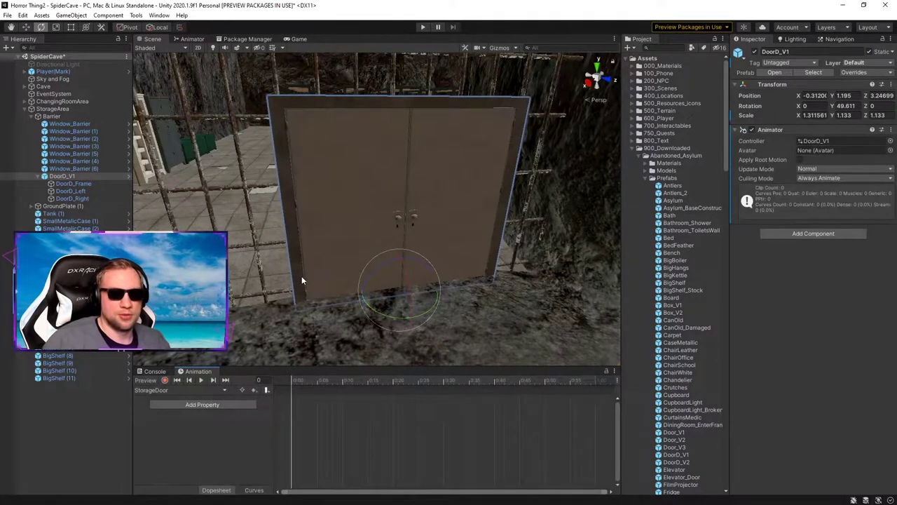
pyautogui.click(213, 389)
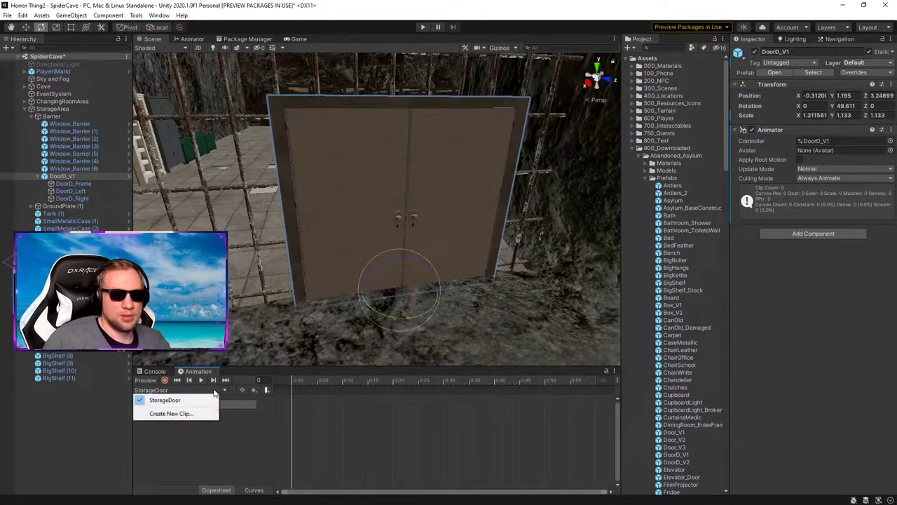
pyautogui.click(213, 390)
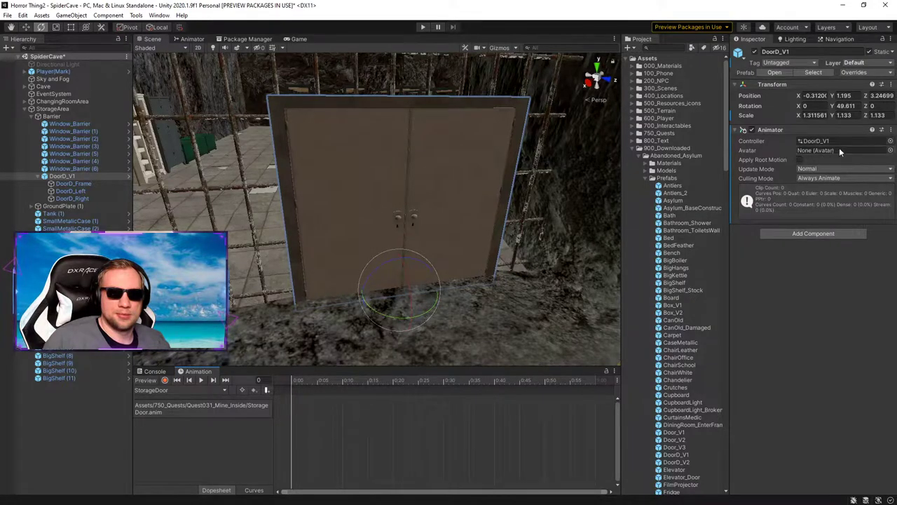
# Step: Locate the double door's animator controller asset and rename it StorageDoor
pyautogui.click(816, 142)
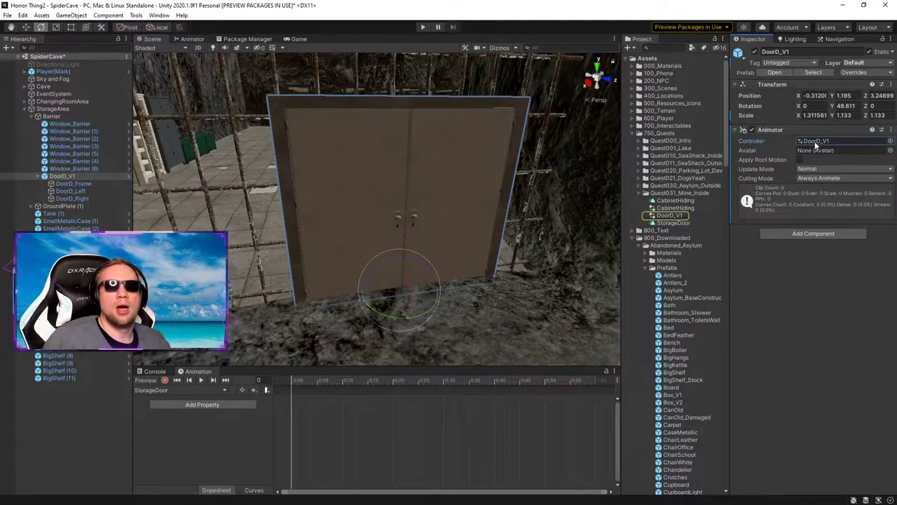
pyautogui.click(670, 215)
pyautogui.press('F2')
pyautogui.write('StorageDoor')
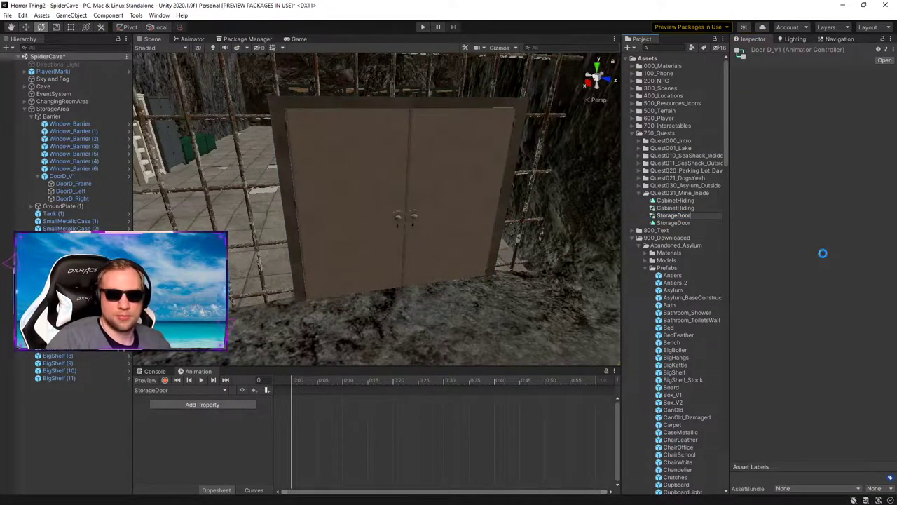
pyautogui.press('Return')
# Step: Rename the StorageDoor animation clip as StorageDoorOpen
pyautogui.click(687, 215)
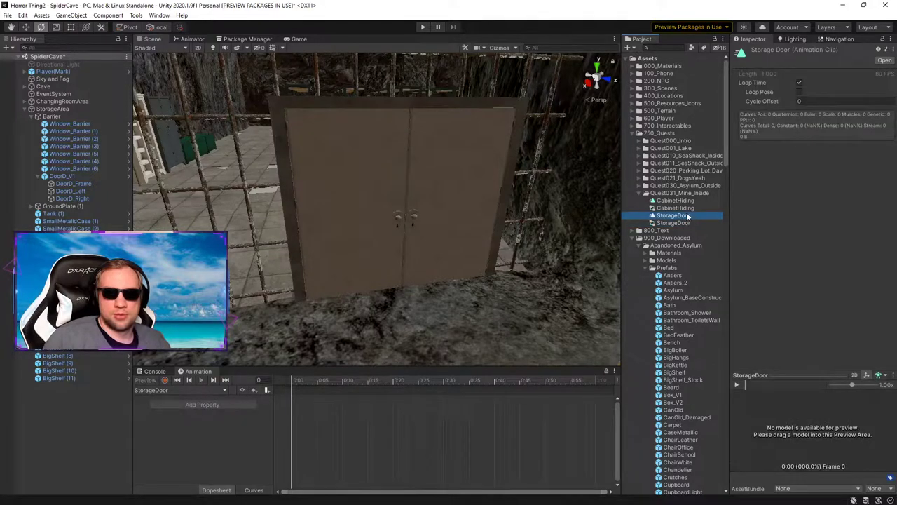
pyautogui.click(693, 216)
pyautogui.write('Open')
pyautogui.press('Return')
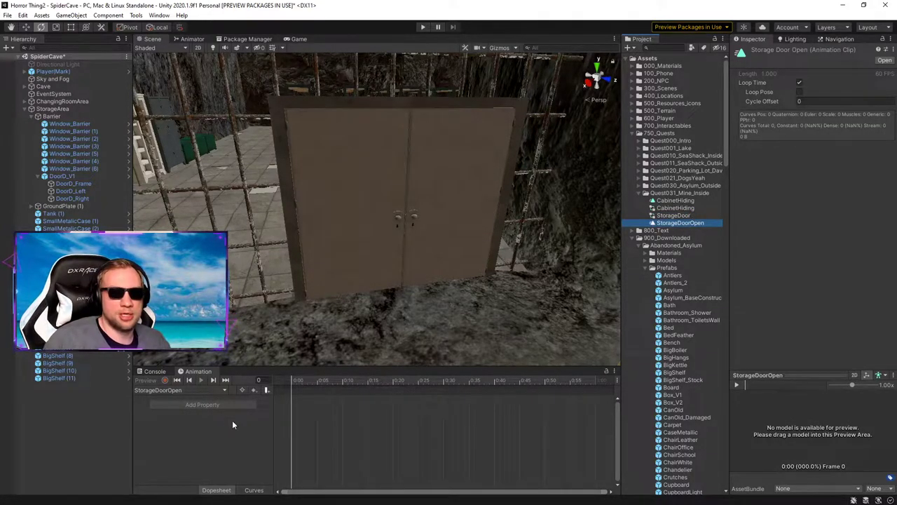
pyautogui.click(687, 223)
pyautogui.moveTo(689, 223); pyautogui.dragTo(747, 223)
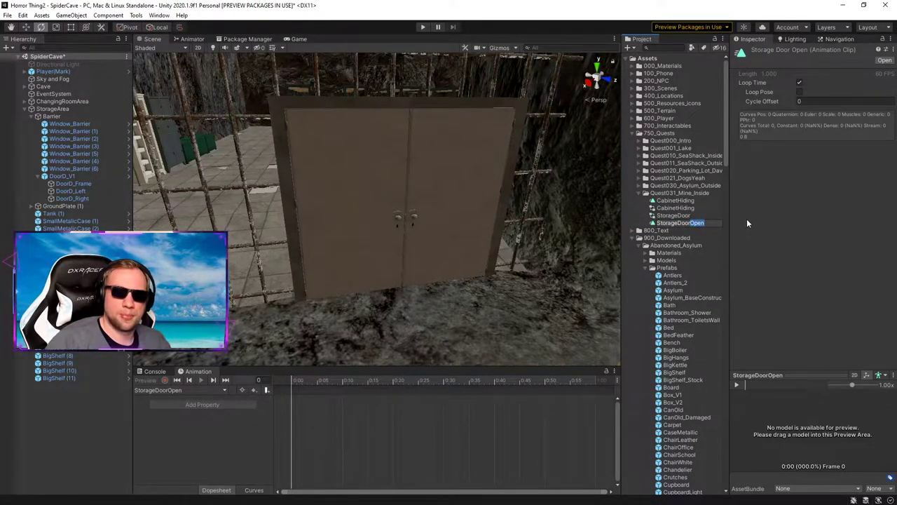
pyautogui.press('Return')
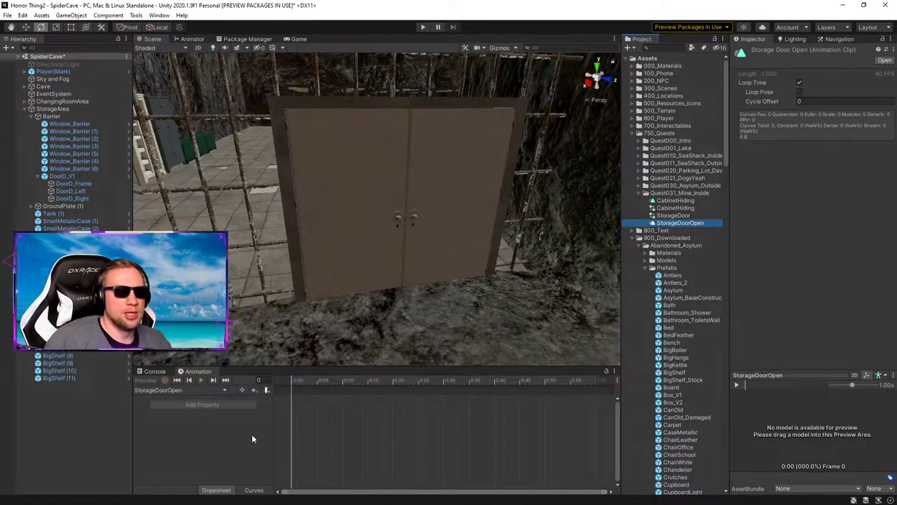
# Step: Record DoorD_Left swinging open in the StorageDoorOpen clip, with a Y rotation of about -118 at frame 60
pyautogui.click(70, 191)
pyautogui.keyDown('alt'); pyautogui.moveTo(392, 250); pyautogui.dragTo(367, 251); pyautogui.keyUp('alt')
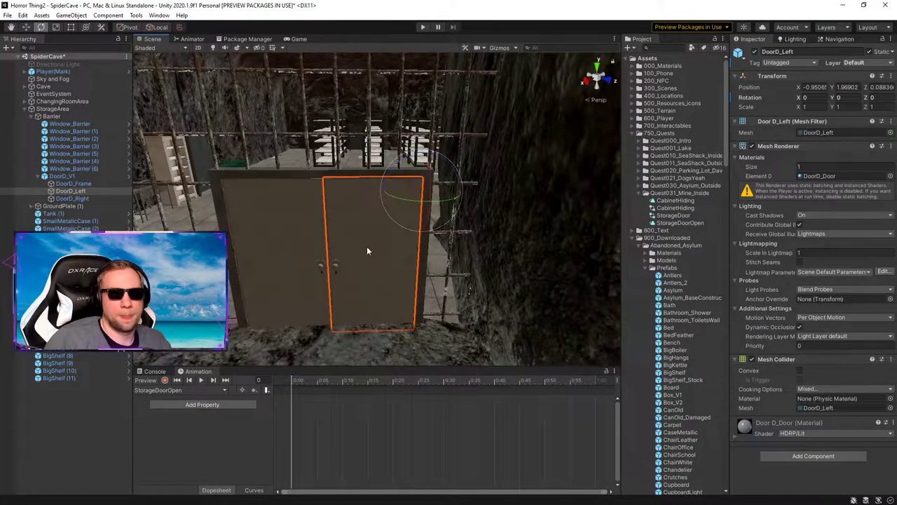
pyautogui.moveTo(407, 203); pyautogui.dragTo(407, 205)
pyautogui.click(165, 380)
pyautogui.moveTo(309, 380); pyautogui.dragTo(596, 384)
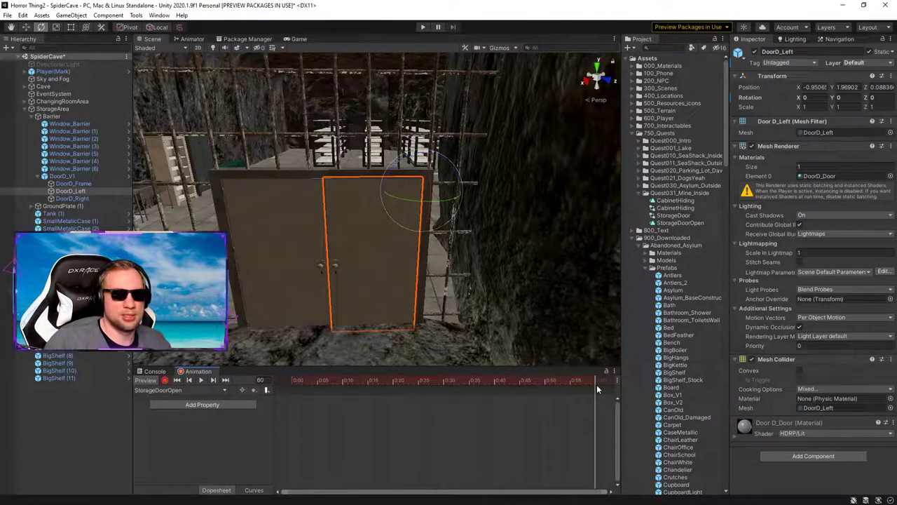
pyautogui.press('s')
pyautogui.moveTo(374, 254); pyautogui.dragTo(375, 302, button='right')
pyautogui.moveTo(387, 171); pyautogui.dragTo(526, 185)
pyautogui.keyDown('alt'); pyautogui.moveTo(325, 261); pyautogui.dragTo(328, 251); pyautogui.keyUp('alt')
pyautogui.press('w')
pyautogui.moveTo(327, 251); pyautogui.dragTo(326, 253, button='right')
pyautogui.press('s')
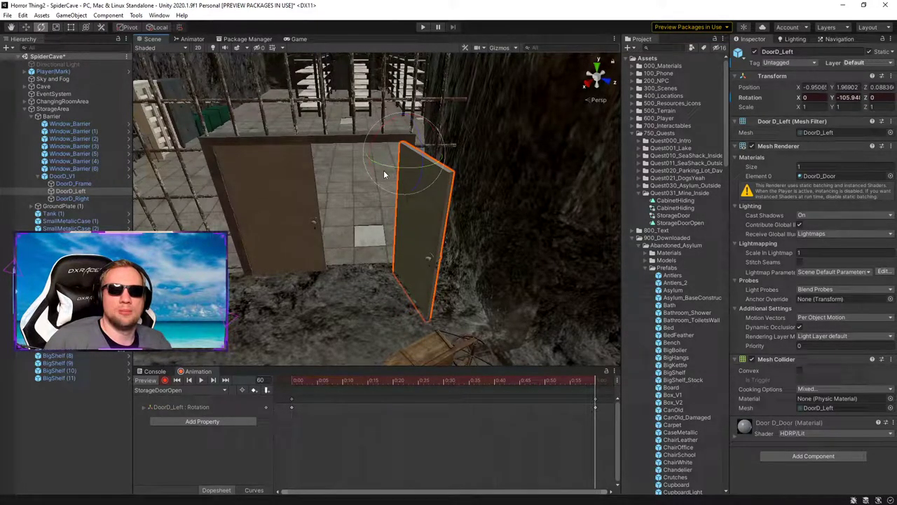
pyautogui.moveTo(391, 170)
pyautogui.mouseDown()
pyautogui.moveTo(417, 167)
pyautogui.moveTo(404, 176)
pyautogui.mouseUp()
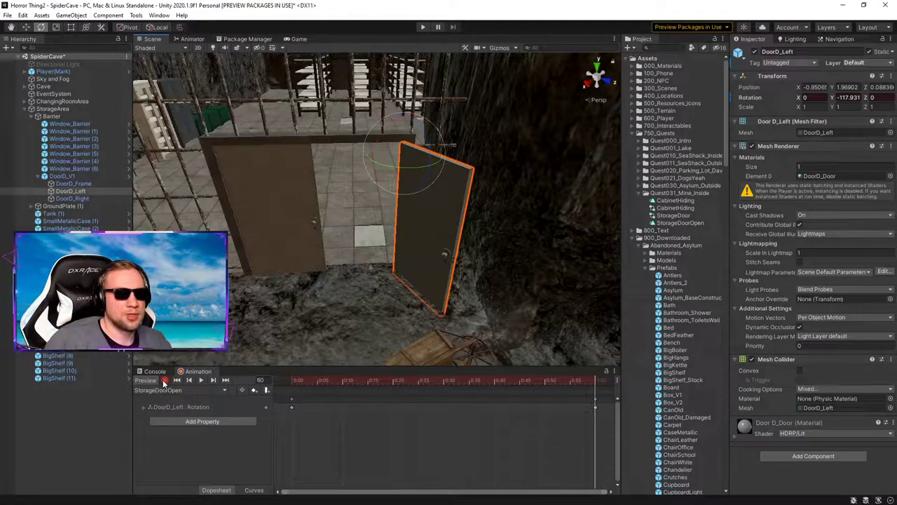
# Step: Stop recording, play back the StorageDoorOpen clip and return its playhead to frame 0
pyautogui.click(201, 380)
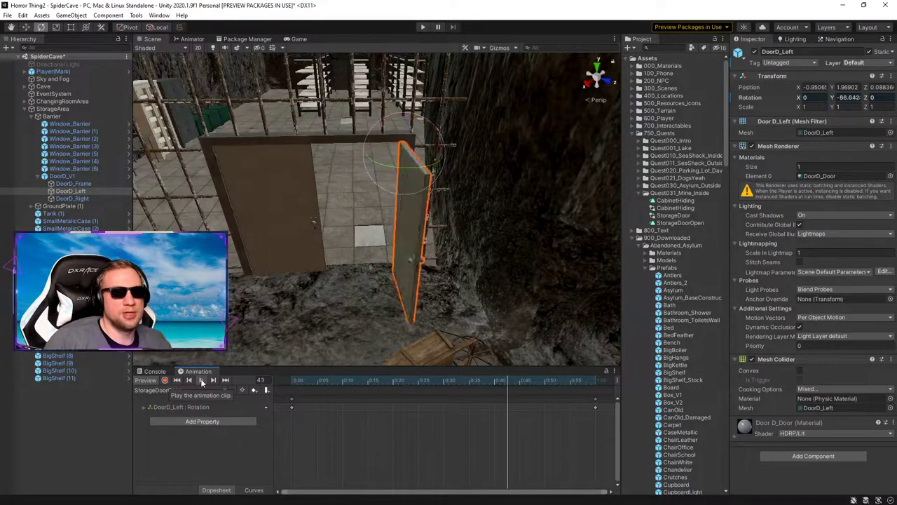
pyautogui.click(202, 382)
pyautogui.moveTo(428, 382); pyautogui.dragTo(382, 382)
pyautogui.moveTo(297, 393); pyautogui.dragTo(267, 404)
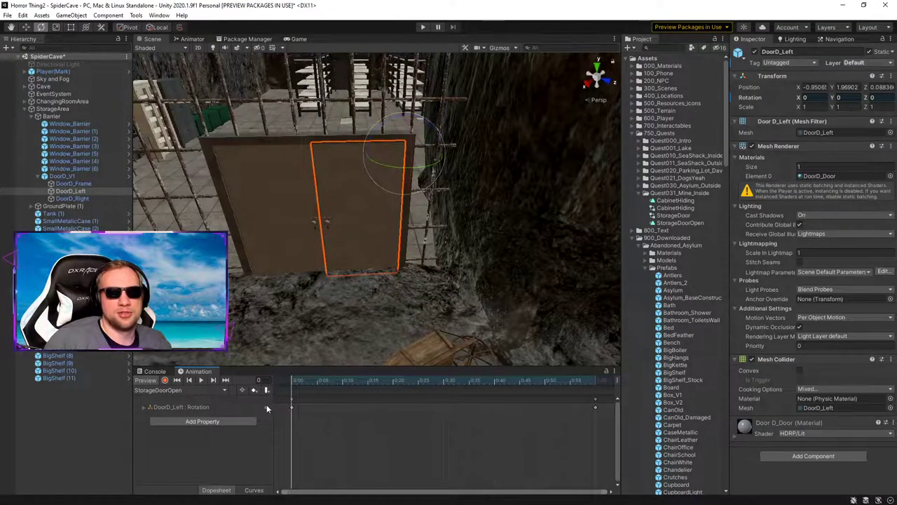
# Step: Save the SpiderCave scene and collapse the Barrier and StorageArea groups in the hierarchy
pyautogui.click(217, 445)
pyautogui.hotkey('ctrl', 's')
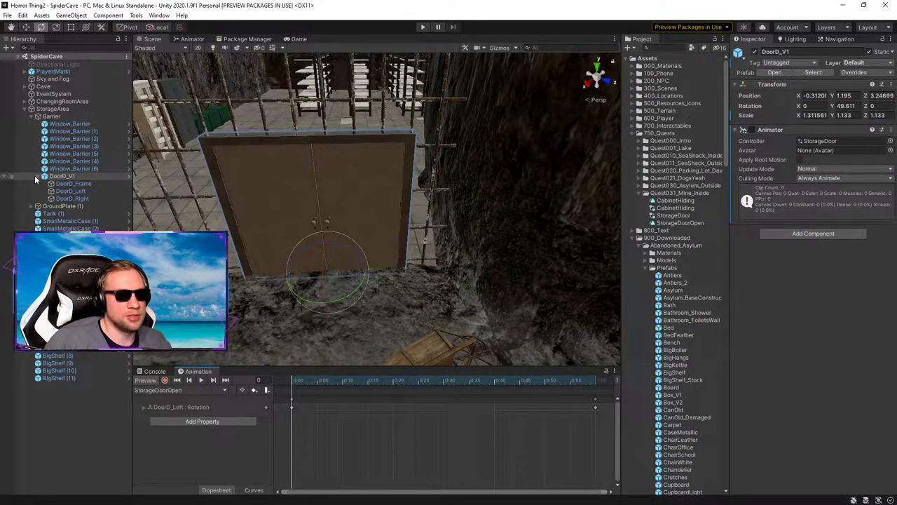
pyautogui.click(31, 116)
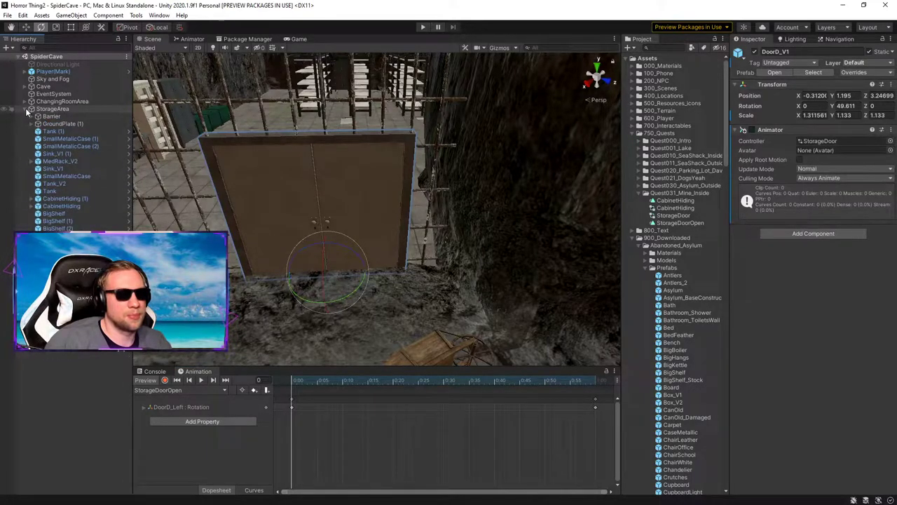
pyautogui.click(31, 108)
pyautogui.moveTo(339, 266); pyautogui.dragTo(264, 260, button='right')
pyautogui.press('w')
pyautogui.moveTo(483, 219); pyautogui.dragTo(438, 229, button='right')
pyautogui.press('w')
pyautogui.press('s')
pyautogui.press('XF86AudioNext')
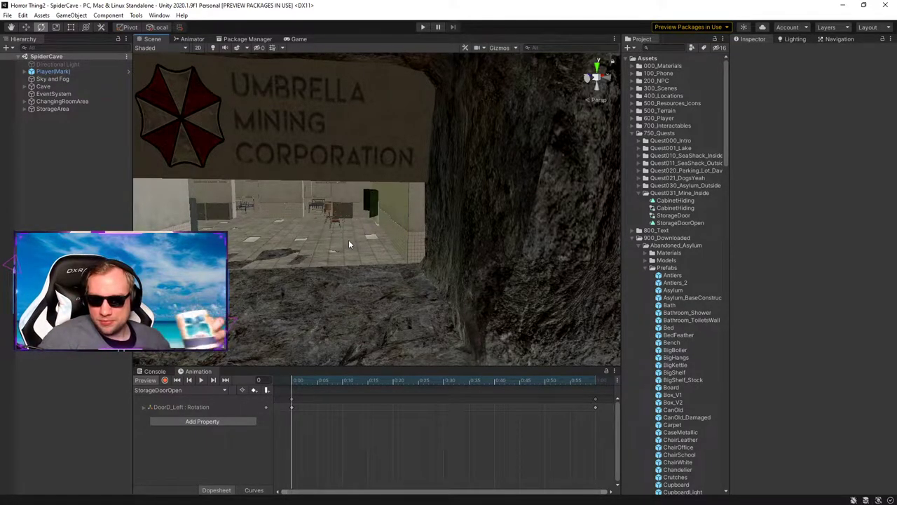
pyautogui.moveTo(256, 221); pyautogui.dragTo(519, 239, button='right')
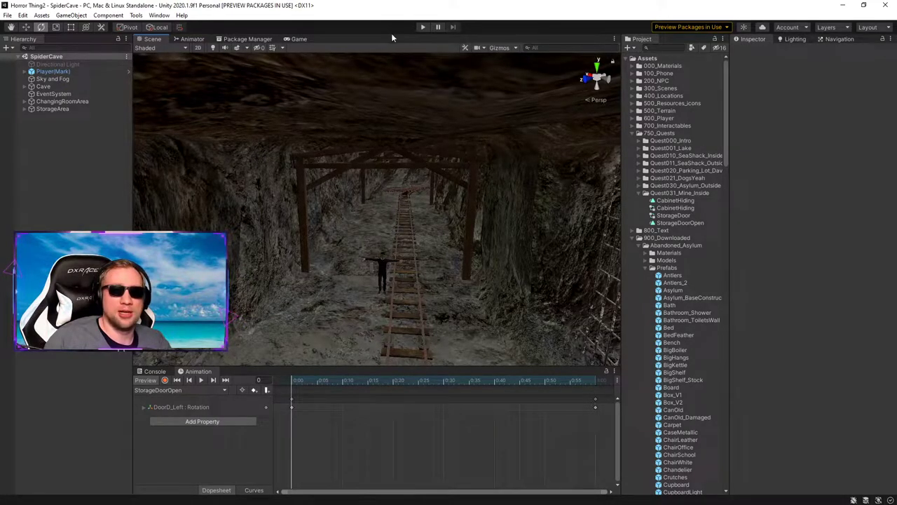
# Step: Play-test the level by walking up to the storage area's double door, and stop the game
pyautogui.click(422, 27)
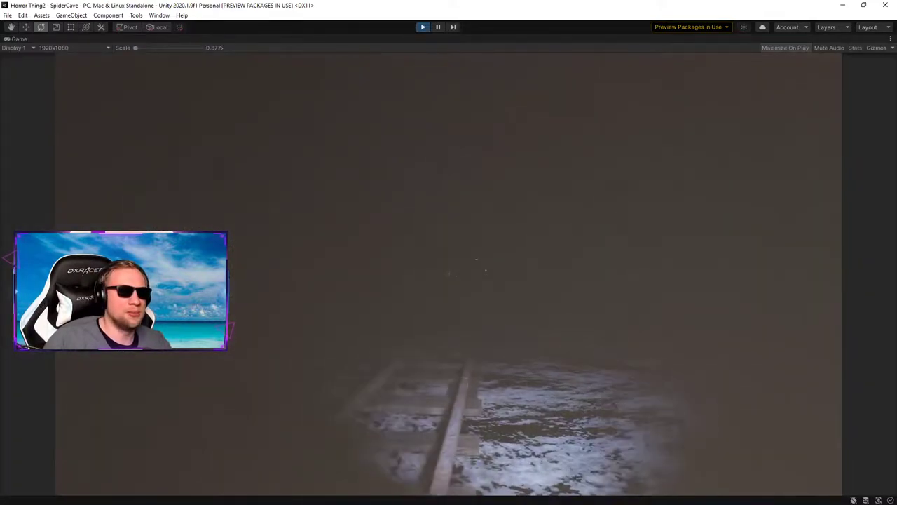
pyautogui.press('w')
pyautogui.press('w')
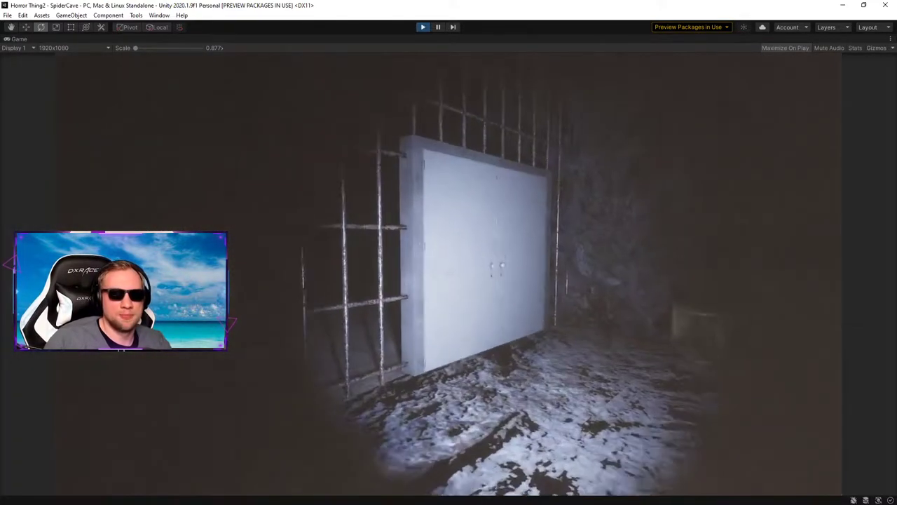
pyautogui.press('s')
pyautogui.press('s')
pyautogui.press('Escape')
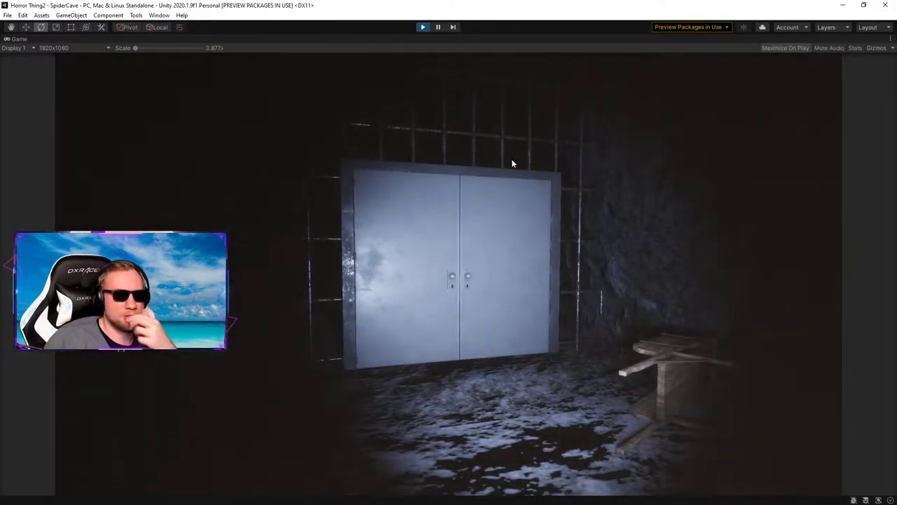
pyautogui.click(423, 28)
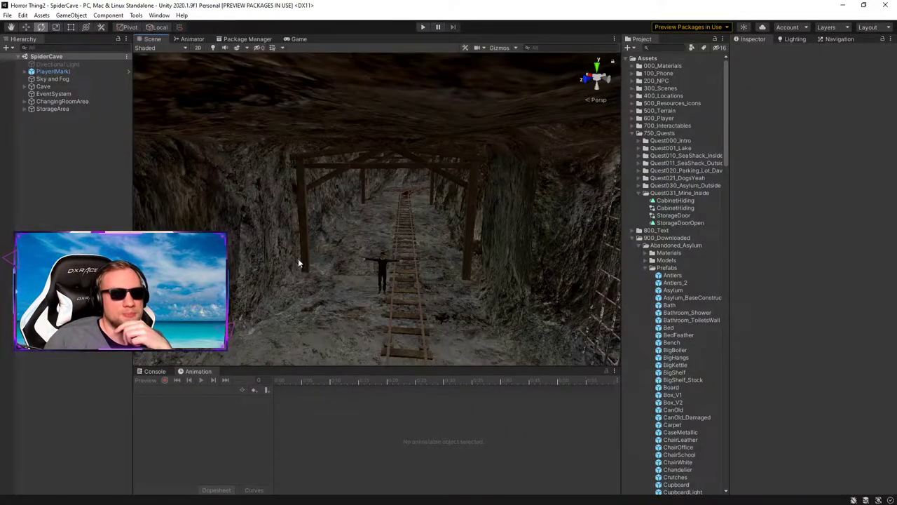
# Step: Shrink the Animation window slightly and collapse the Prefabs and 900_Downloaded folders in the project assets
pyautogui.moveTo(254, 366); pyautogui.dragTo(253, 379)
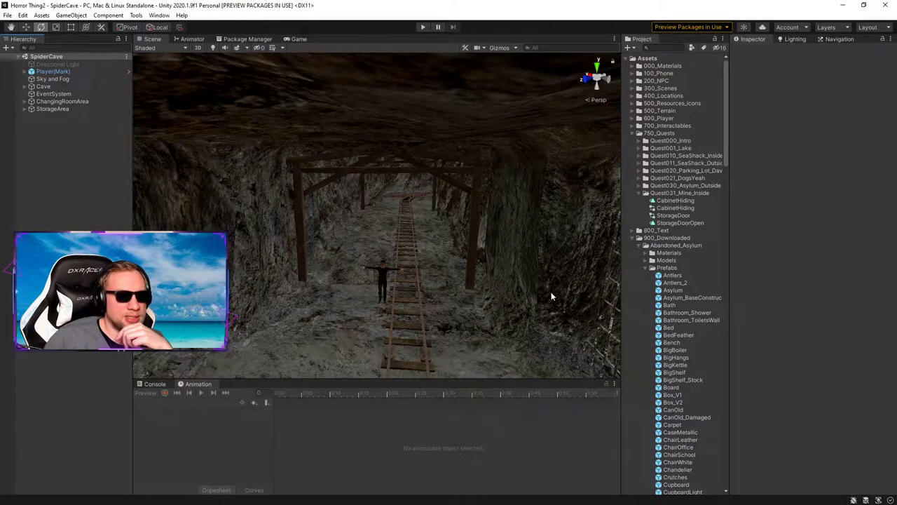
pyautogui.click(646, 268)
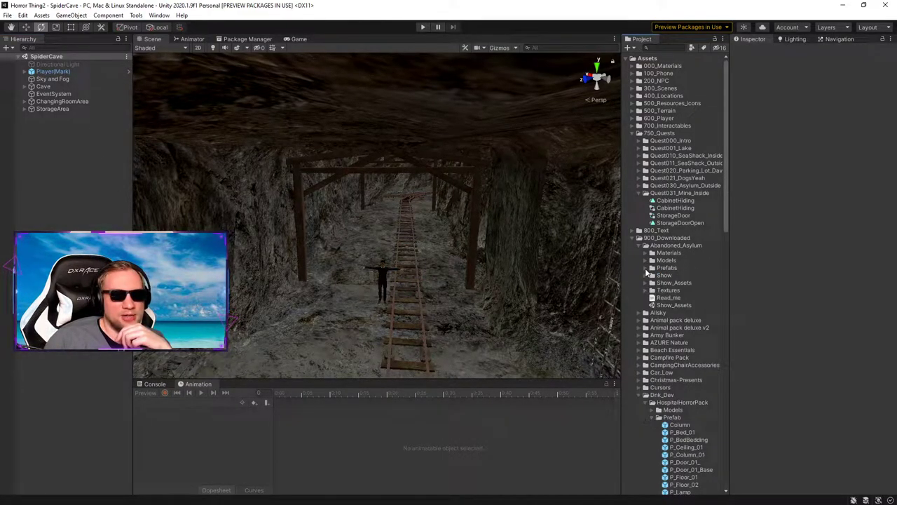
pyautogui.click(632, 238)
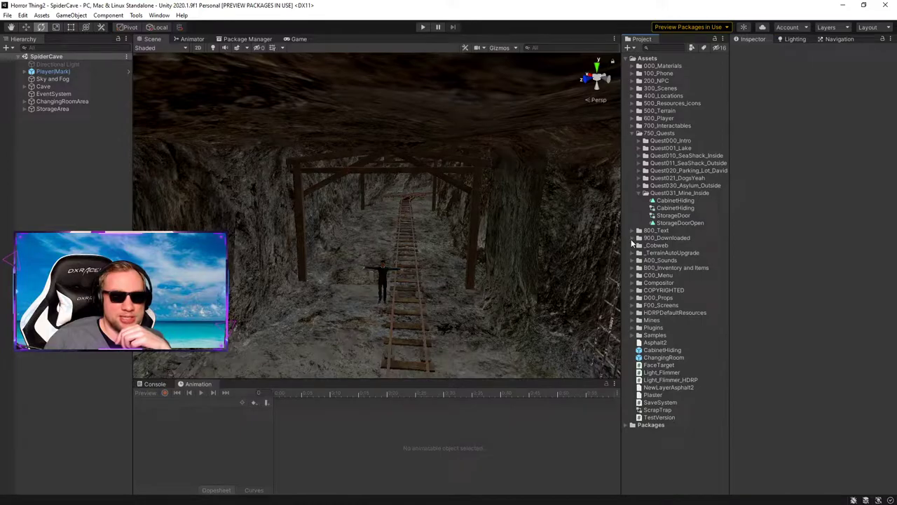
# Step: Select the DoorD_Left wing of the storage double door and collapse its Mesh Renderer and Mesh Collider components
pyautogui.moveTo(262, 226); pyautogui.dragTo(531, 253, button='right')
pyautogui.moveTo(497, 211); pyautogui.dragTo(536, 222, button='right')
pyautogui.click(472, 236)
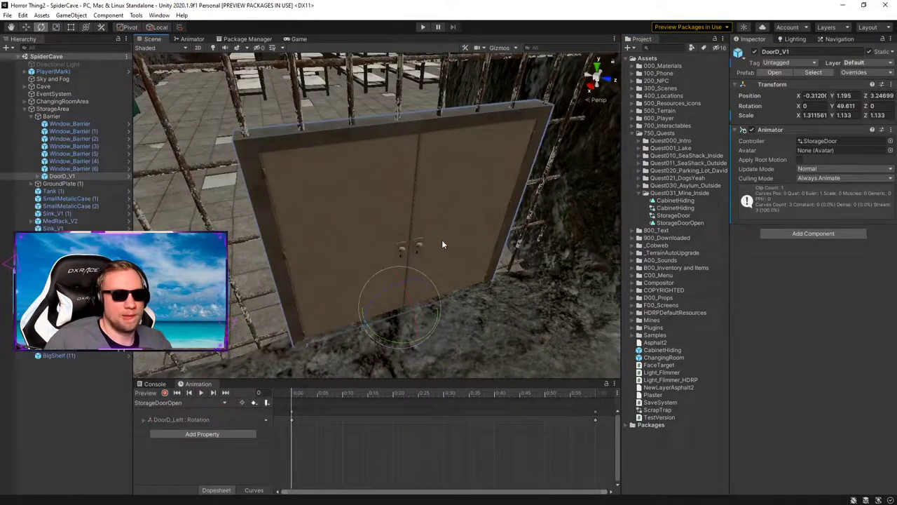
pyautogui.click(441, 240)
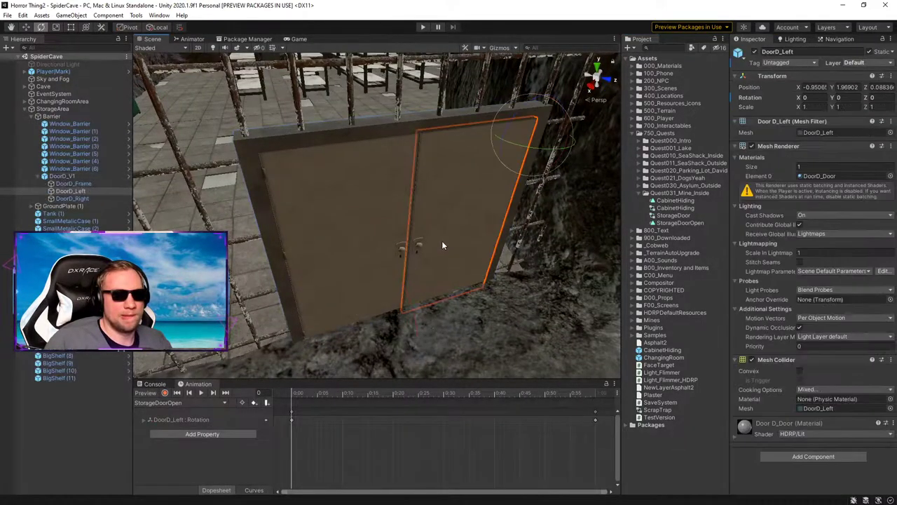
pyautogui.click(734, 146)
pyautogui.click(734, 156)
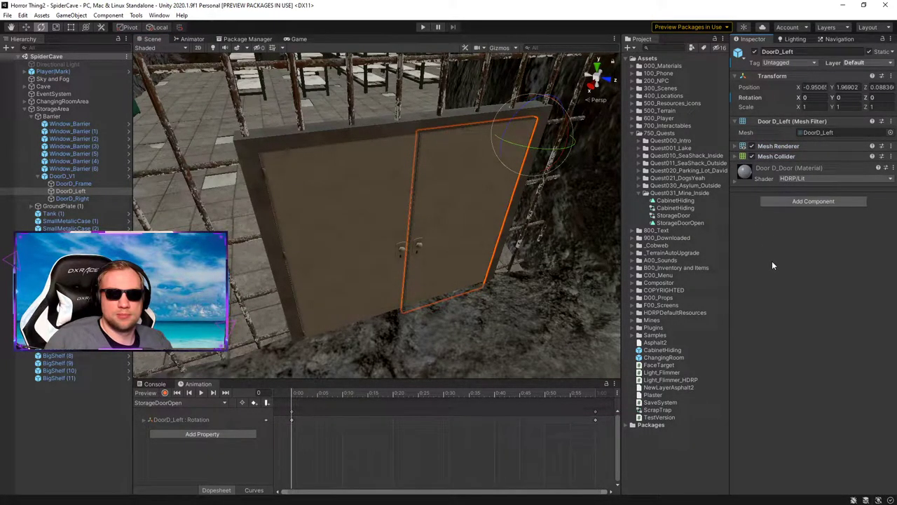
# Step: Turn off Loop Time for the StorageDoorOpen animation clip
pyautogui.click(677, 218)
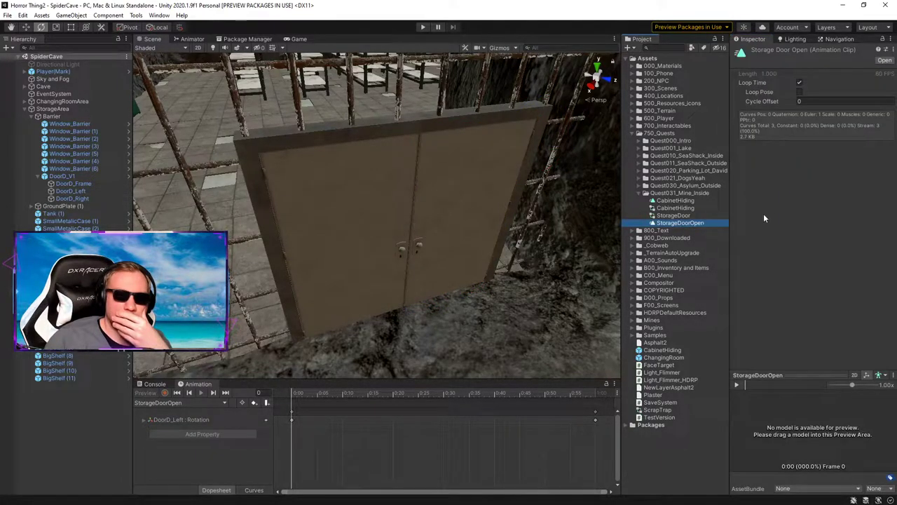
pyautogui.click(799, 82)
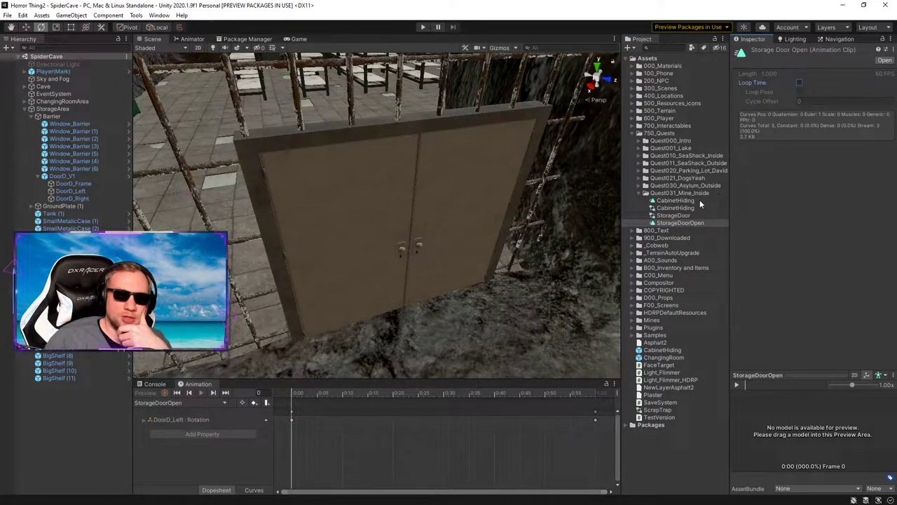
# Step: Turn off Loop Time for the CabinetHiding animation clip and clear the selection
pyautogui.click(673, 200)
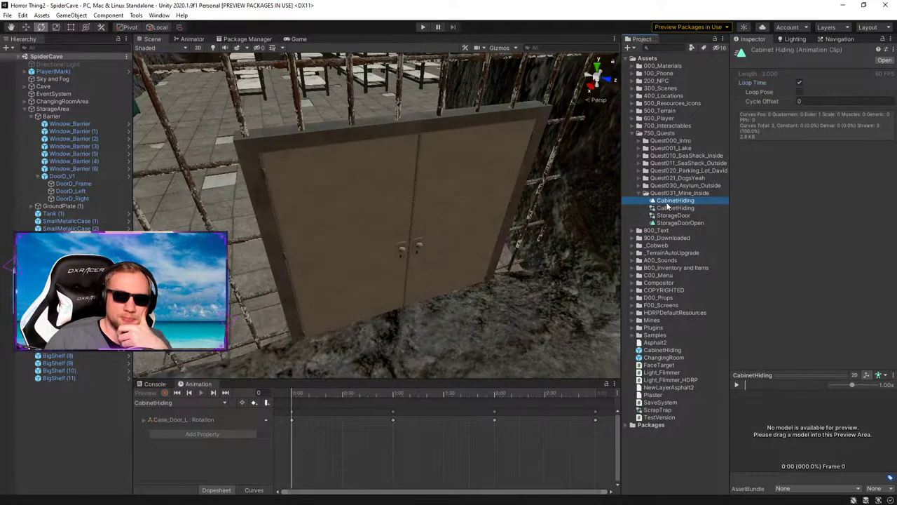
pyautogui.click(799, 82)
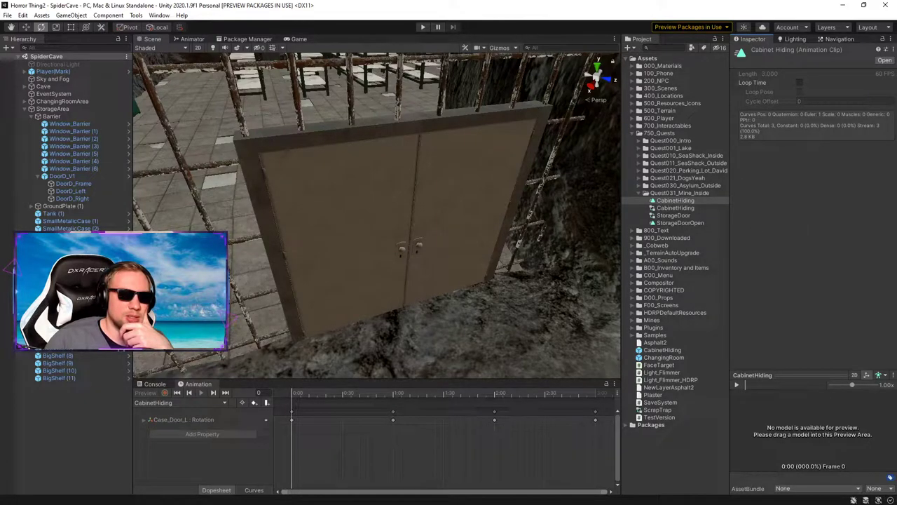
pyautogui.click(62, 437)
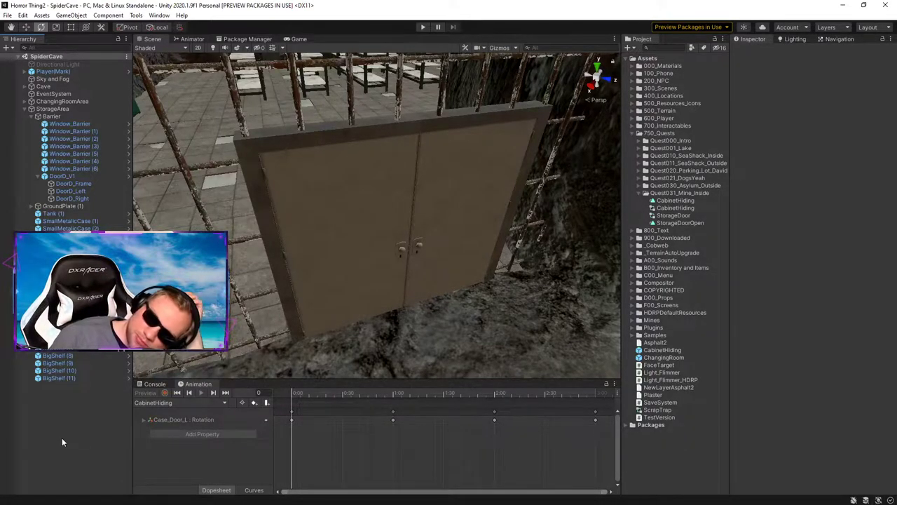
# Step: Look through the mine from the storage door to the shelves and tanks in the storage hall, collapsing the StorageArea group
pyautogui.press('s')
pyautogui.moveTo(465, 309); pyautogui.dragTo(487, 264, button='right')
pyautogui.moveTo(293, 263); pyautogui.dragTo(545, 276, button='right')
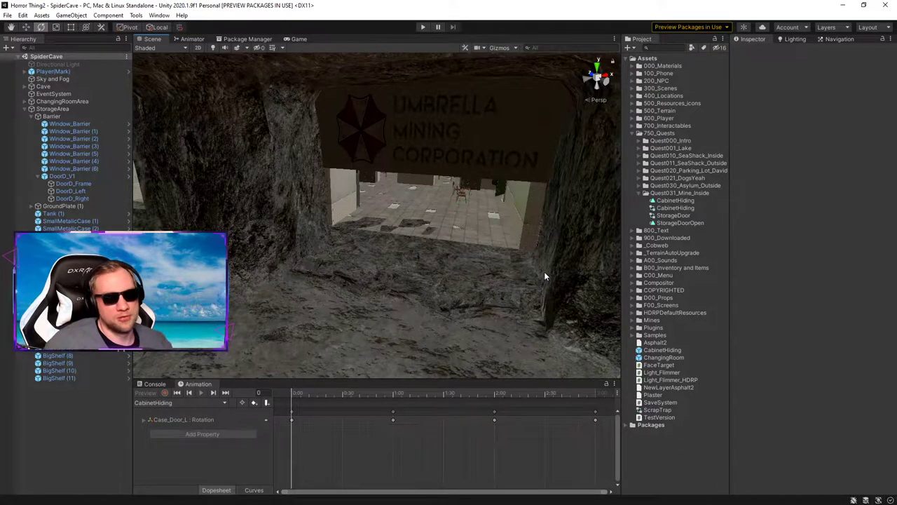
pyautogui.scroll(-3, 374, 267)
pyautogui.moveTo(392, 262); pyautogui.dragTo(251, 88, button='right')
pyautogui.press('w')
pyautogui.press('w')
pyautogui.click(25, 109)
pyautogui.press('w')
pyautogui.click(256, 39)
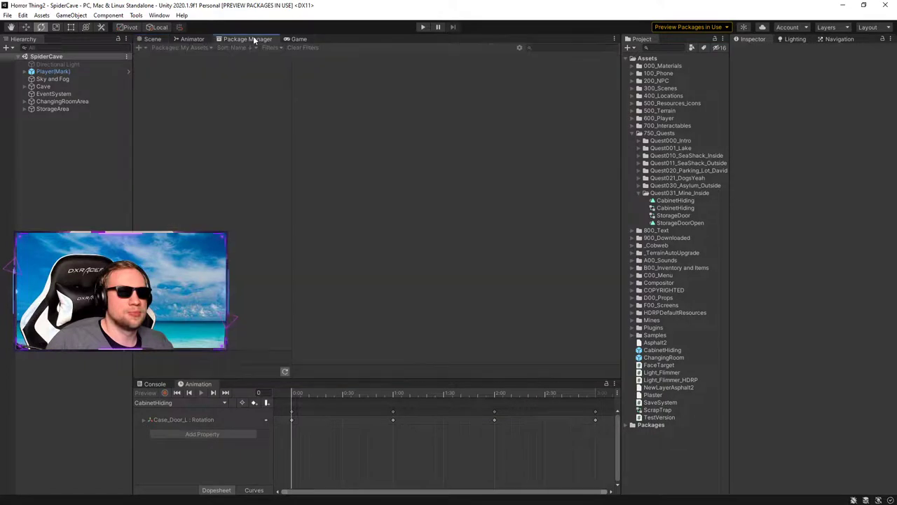
pyautogui.click(151, 39)
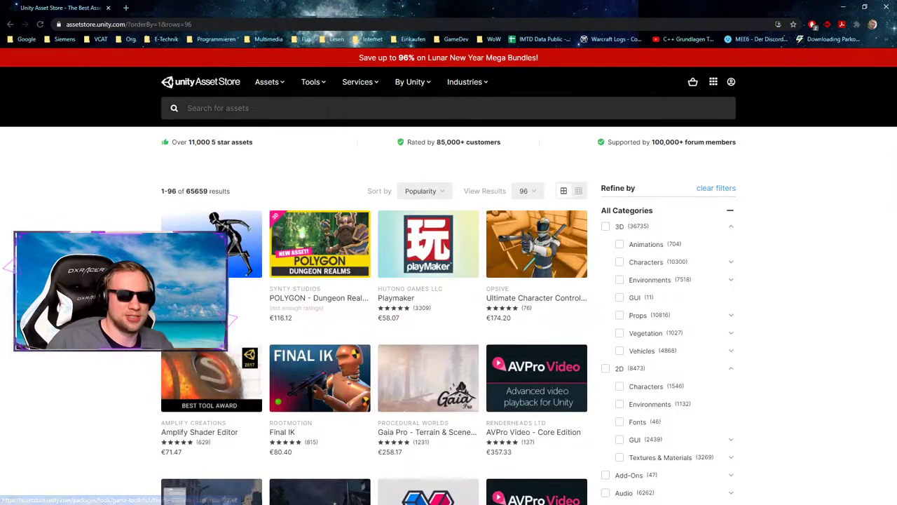
# Step: Search the Unity Asset Store for "crowbar" and limit the price range to €0
pyautogui.click(328, 110)
pyautogui.write('crowbar')
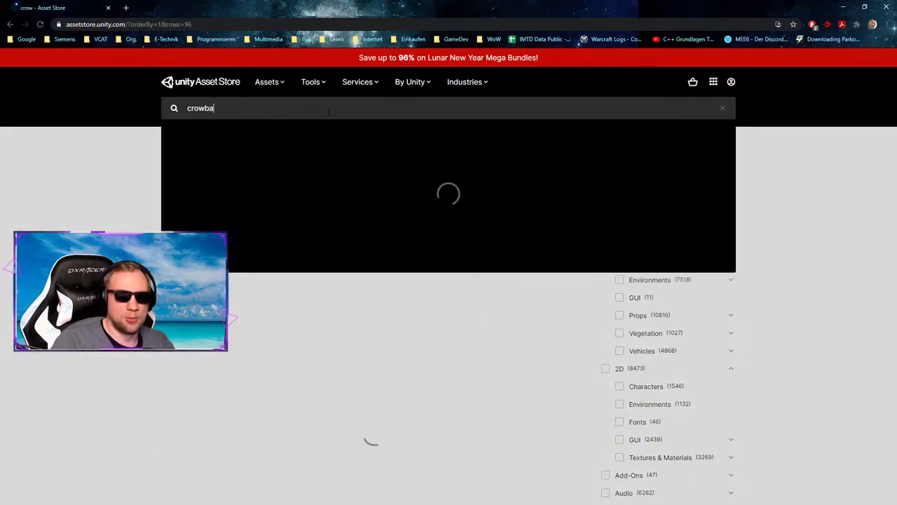
pyautogui.press('Return')
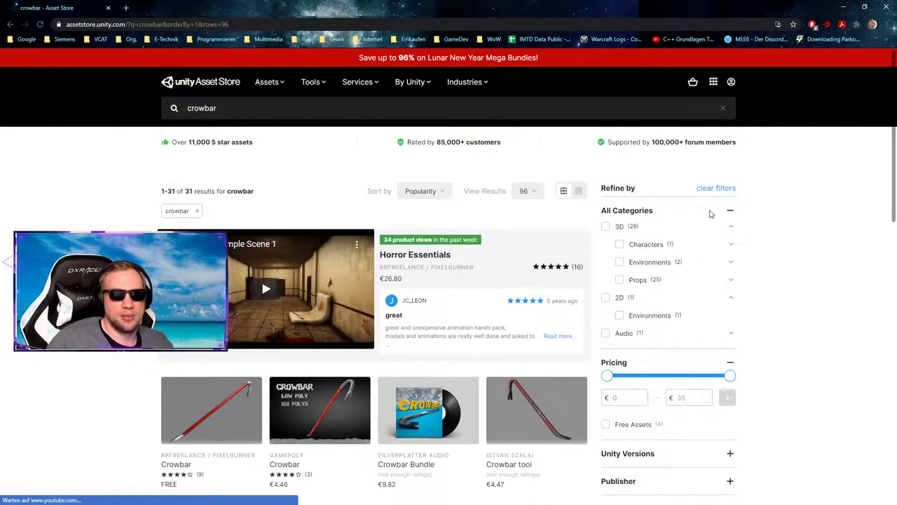
pyautogui.scroll(-1, 722, 308)
pyautogui.moveTo(734, 332); pyautogui.dragTo(607, 329)
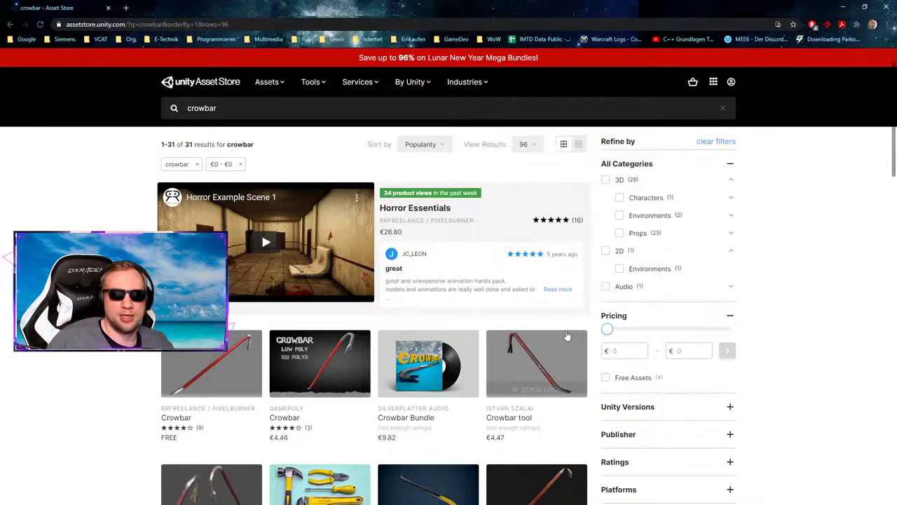
pyautogui.click(726, 350)
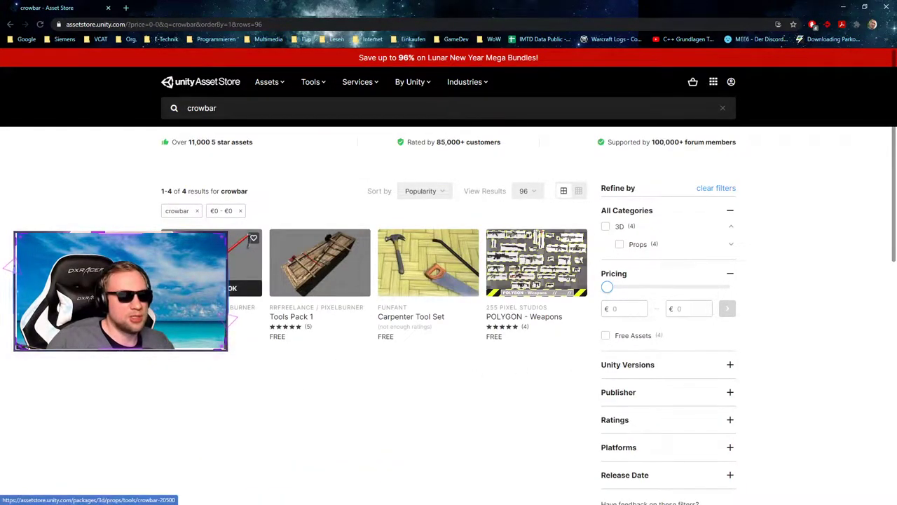
pyautogui.scroll(-2, 260, 210)
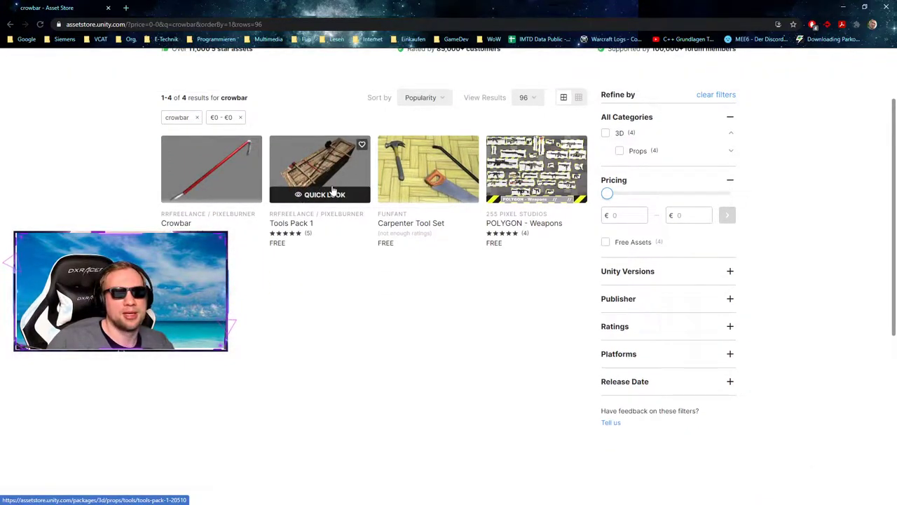
# Step: Open the free Crowbar asset, view its third preview image, add it to My Assets and switch back to Unity
pyautogui.click(220, 171)
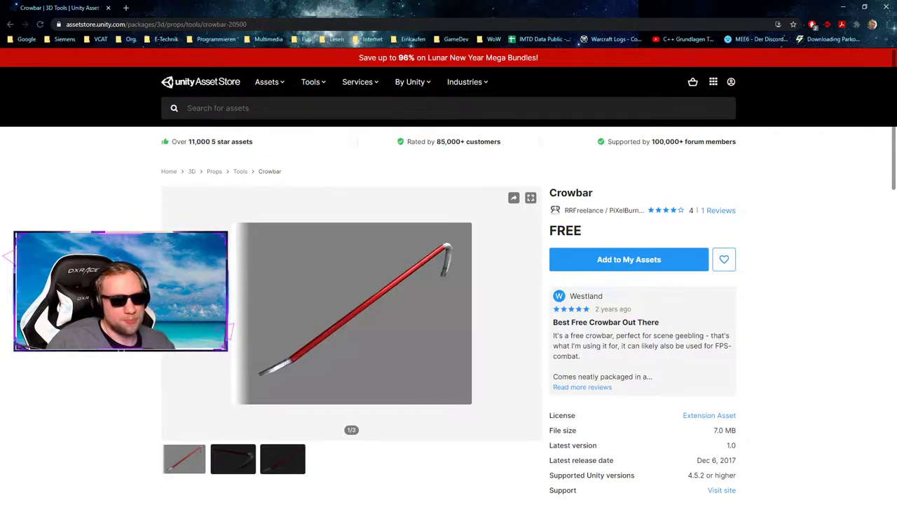
pyautogui.click(298, 465)
pyautogui.click(648, 262)
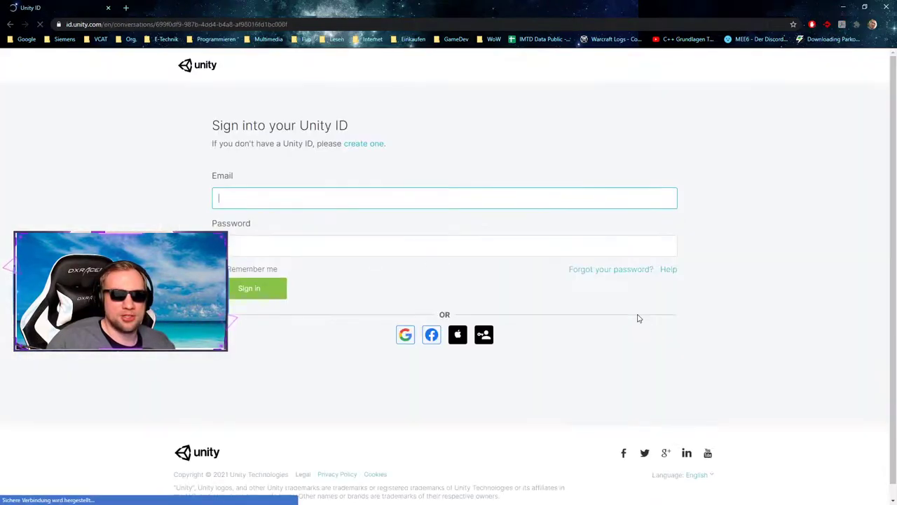
pyautogui.moveTo(368, 4); pyautogui.dragTo(421, 503)
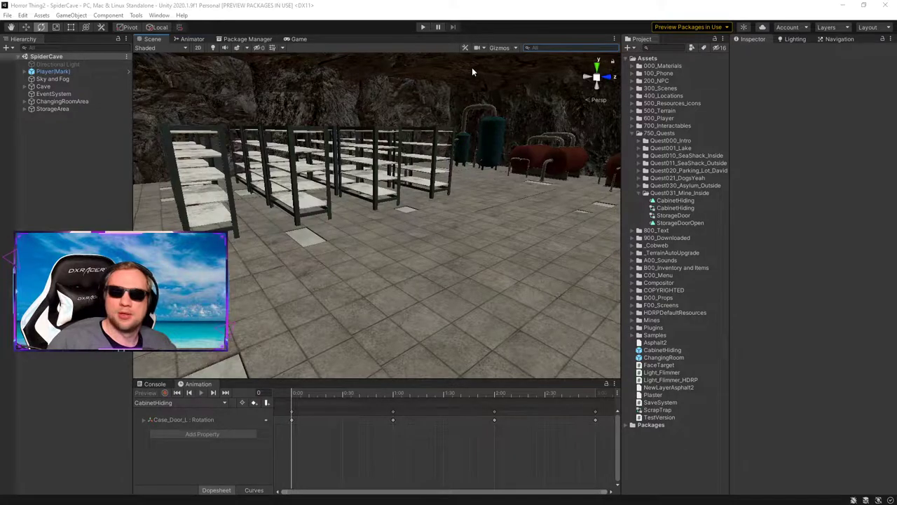
# Step: Refresh the My Assets package list and sort it by ascending purchased date
pyautogui.click(238, 38)
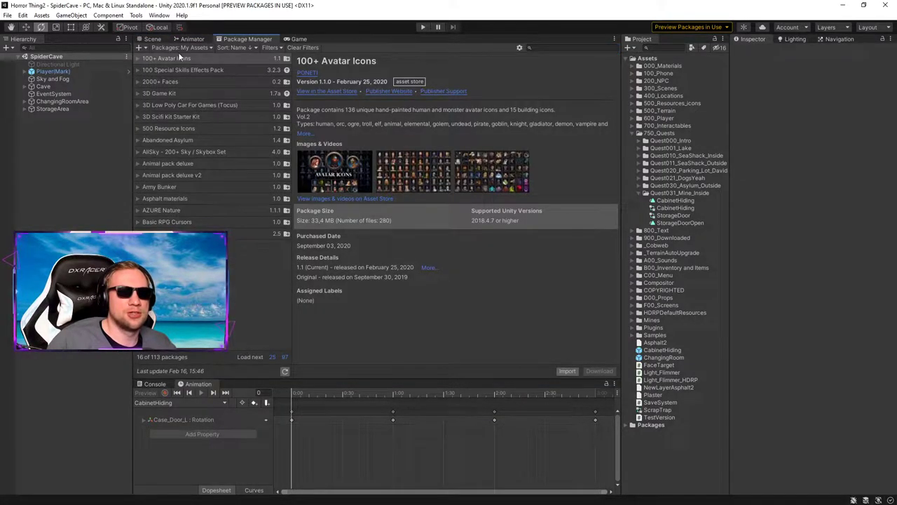
pyautogui.click(180, 234)
pyautogui.click(161, 57)
pyautogui.click(285, 372)
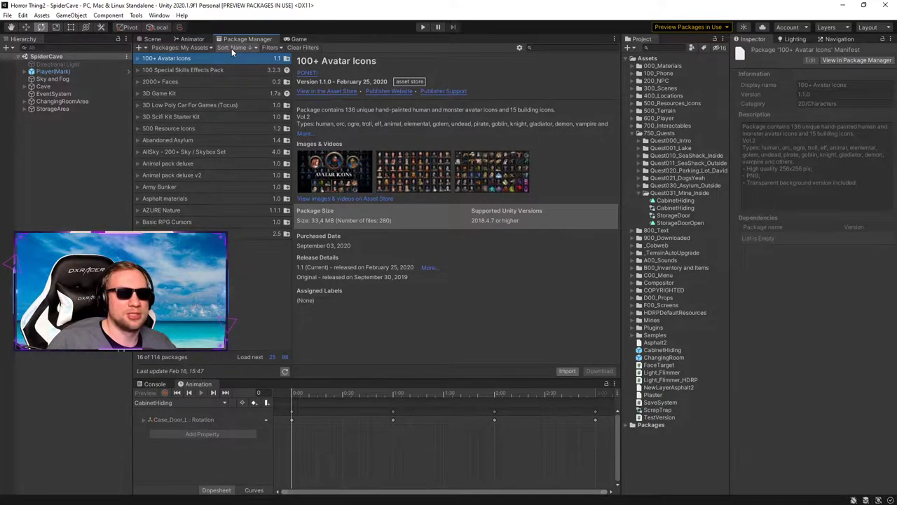
pyautogui.click(232, 48)
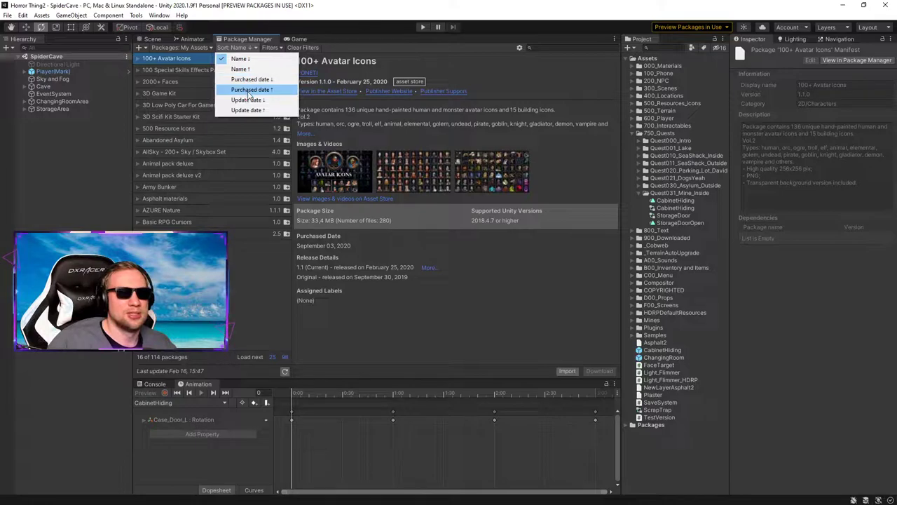
pyautogui.click(249, 89)
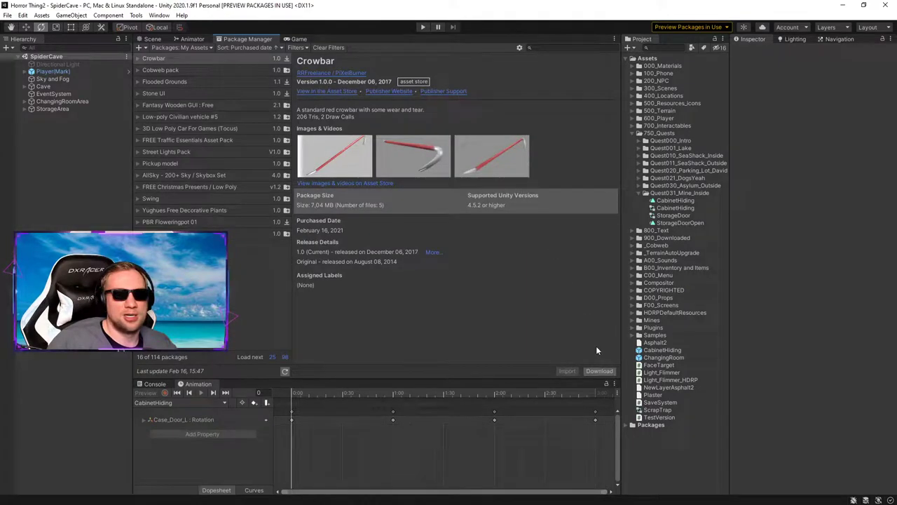
# Step: Download the Crowbar package and import all of its files into the project
pyautogui.click(599, 370)
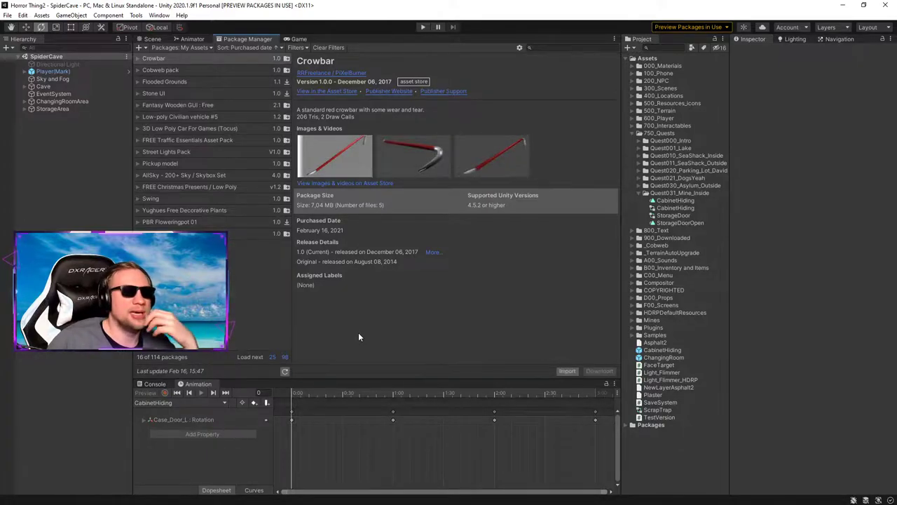
pyautogui.click(565, 371)
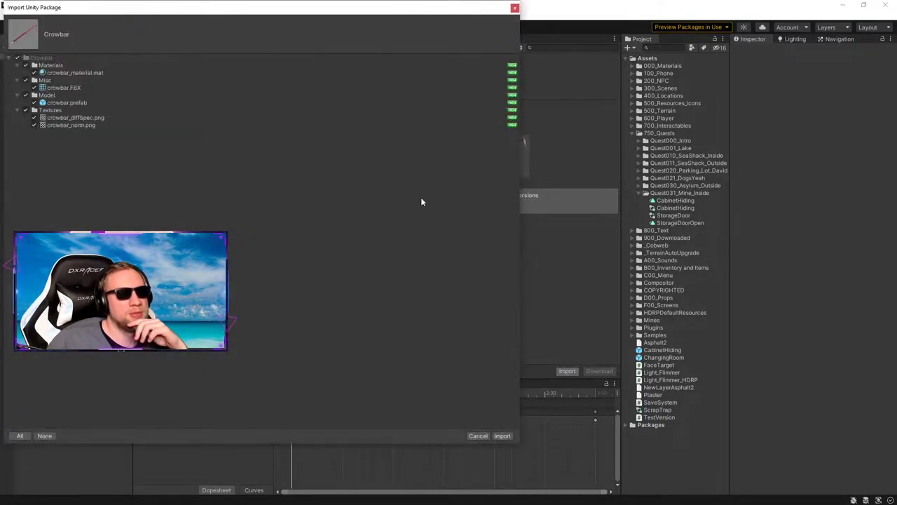
pyautogui.click(82, 73)
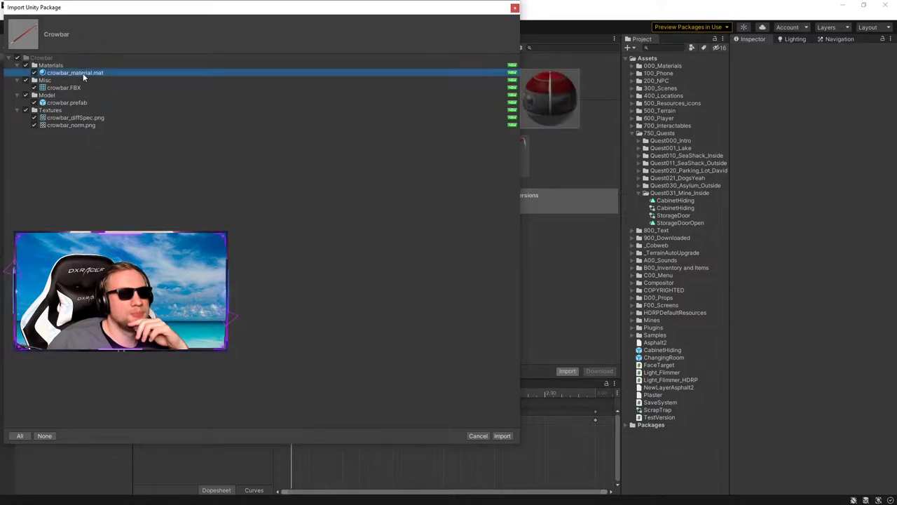
pyautogui.click(503, 436)
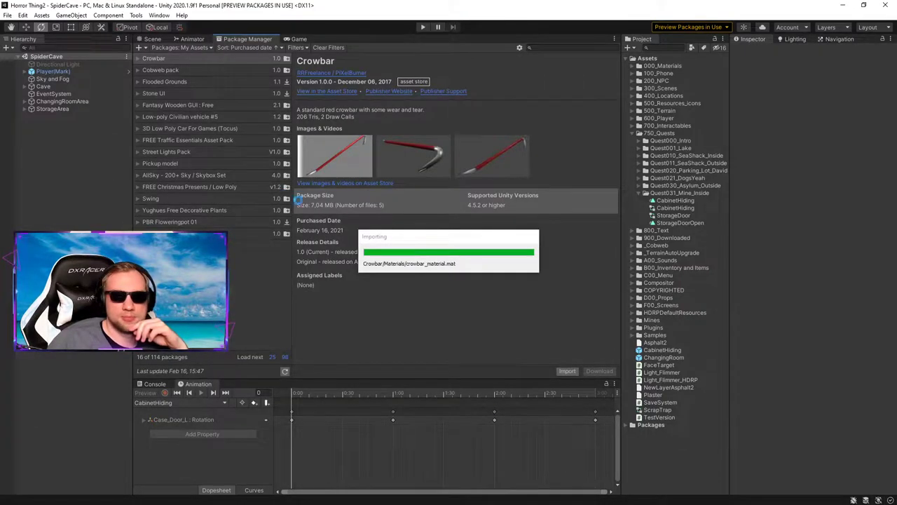
# Step: Move the Crowbar folder into 900_Downloaded, return to the Scene view and collapse the 750_Quests folder
pyautogui.click(656, 298)
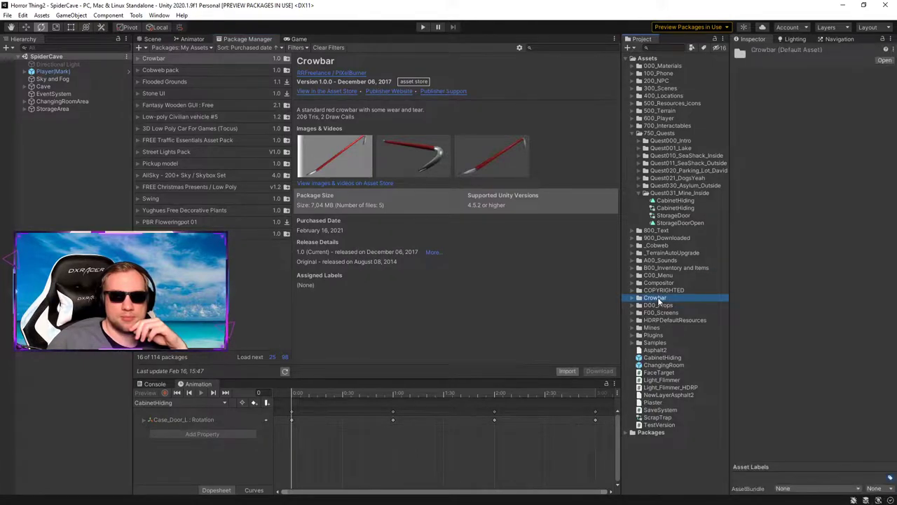
pyautogui.moveTo(656, 298); pyautogui.dragTo(670, 238)
pyautogui.click(152, 40)
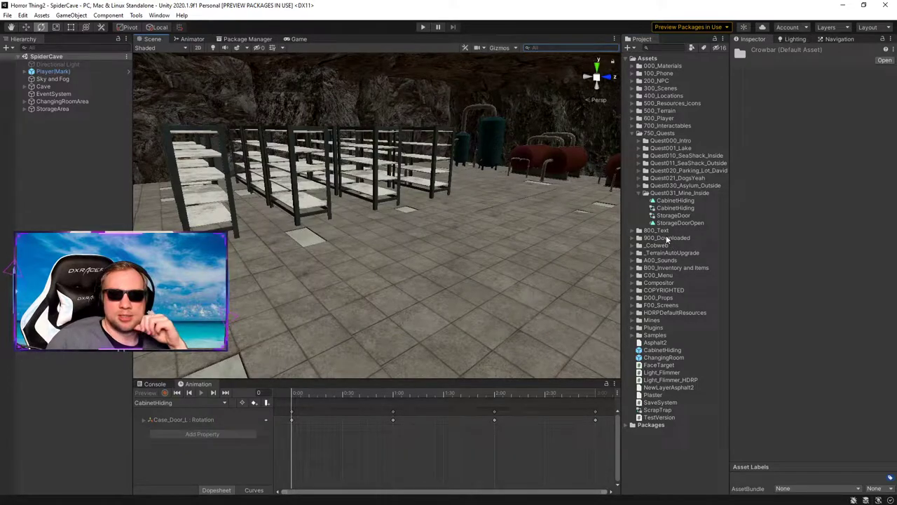
pyautogui.click(632, 133)
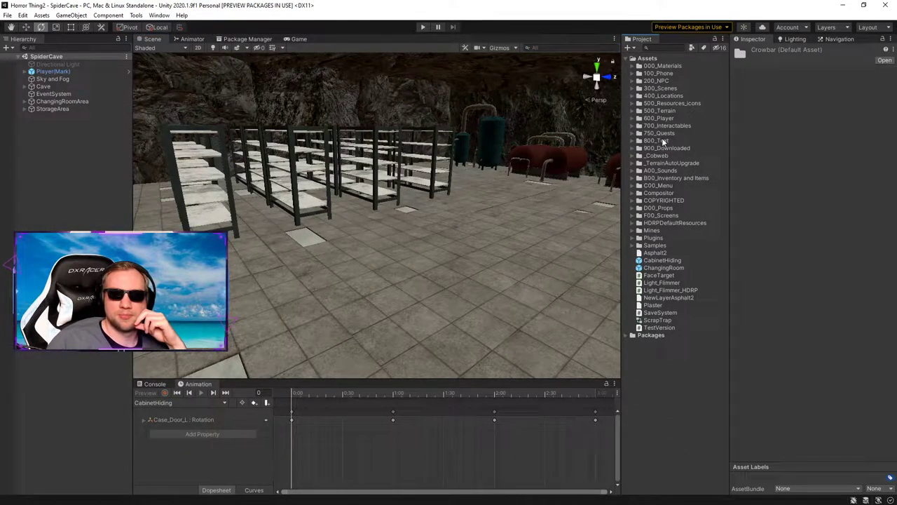
# Step: Expand 900_Downloaded, collapse its Dnk_Dev folder and expand the Crowbar folder down to the contents of Misc
pyautogui.click(666, 148)
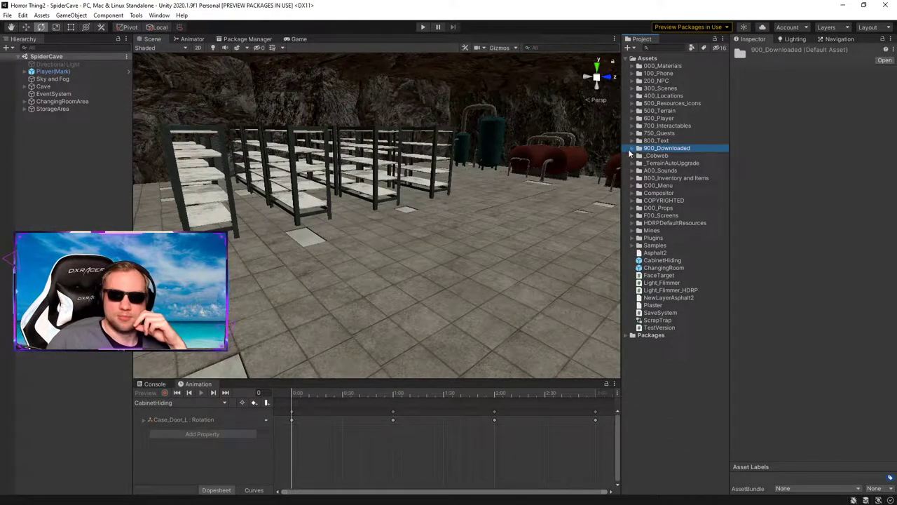
pyautogui.click(633, 148)
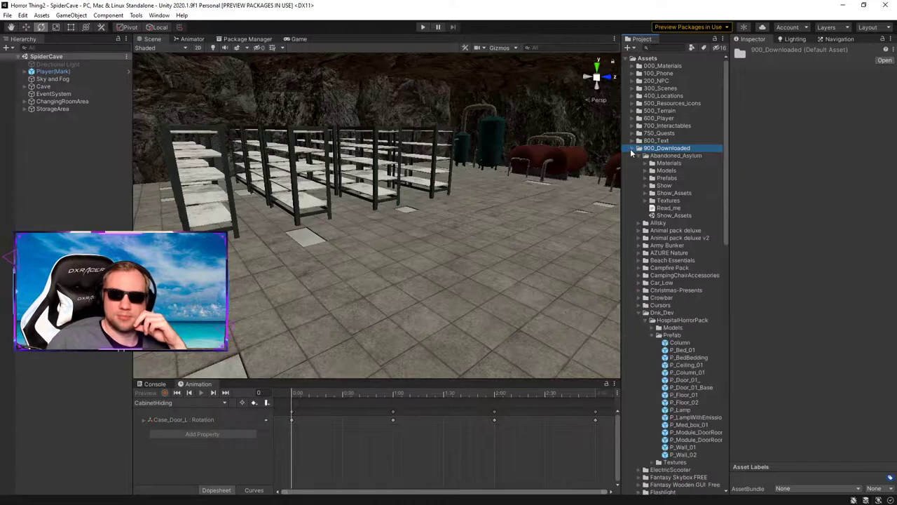
pyautogui.click(645, 312)
pyautogui.click(646, 298)
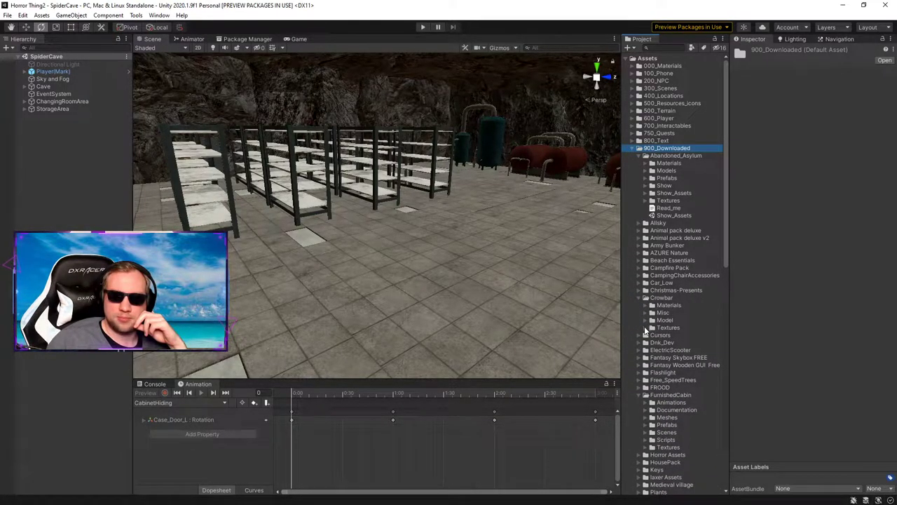
pyautogui.click(645, 311)
# Step: Try placing the crowbar model from Misc on the storage hall floor, raise it to check its look, and delete it
pyautogui.click(670, 328)
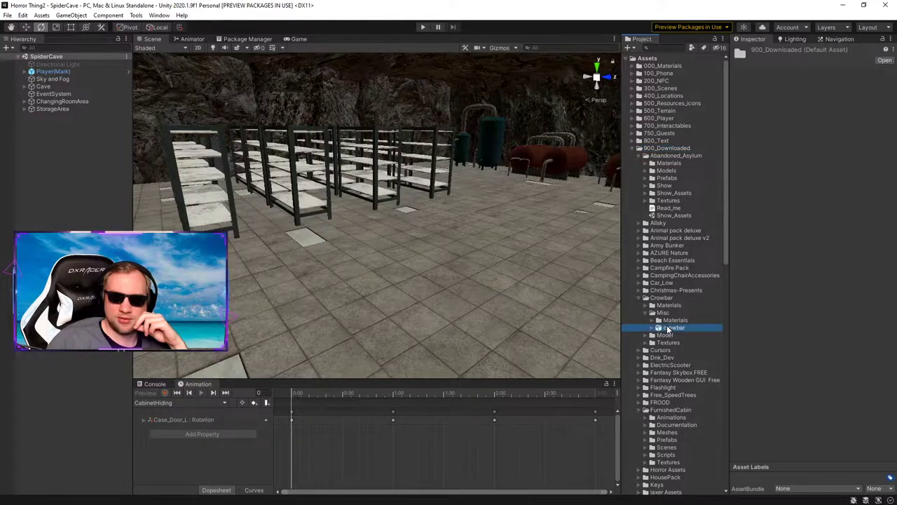
pyautogui.moveTo(668, 332); pyautogui.dragTo(412, 322)
pyautogui.moveTo(490, 216); pyautogui.dragTo(461, 214, button='right')
pyautogui.press('w')
pyautogui.moveTo(411, 190); pyautogui.dragTo(416, 145)
pyautogui.moveTo(416, 145); pyautogui.dragTo(634, 117, button='right')
pyautogui.press('Delete')
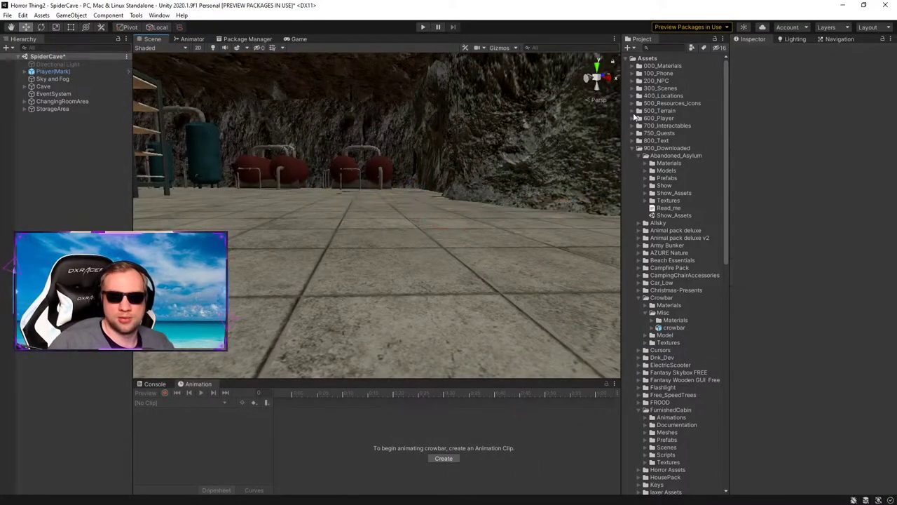
# Step: Expand Crowbar's Model and Textures folders and examine the crowbar prefab's components and material
pyautogui.click(649, 336)
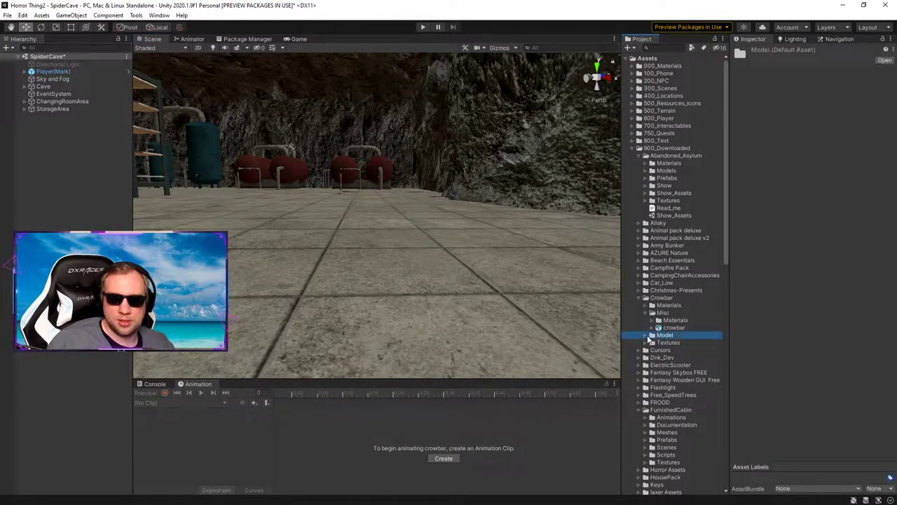
pyautogui.click(645, 336)
pyautogui.click(646, 350)
pyautogui.click(670, 343)
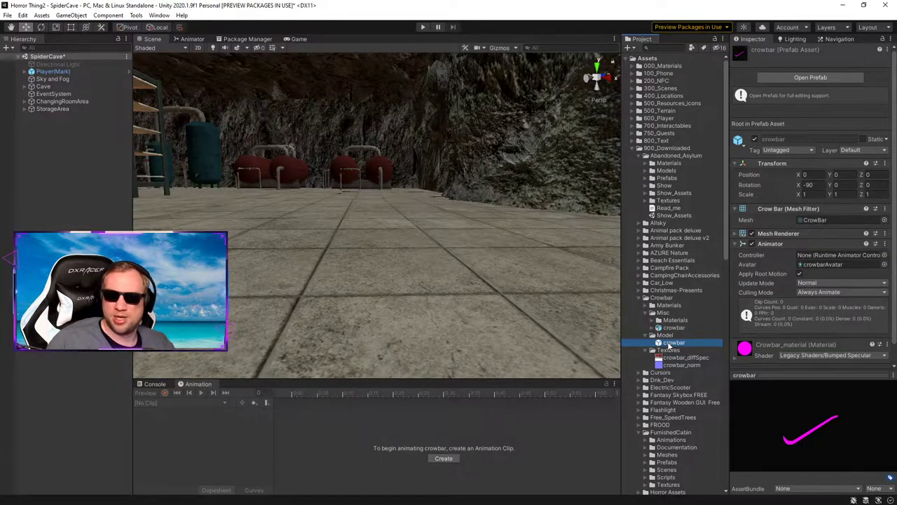
pyautogui.scroll(-1, 796, 288)
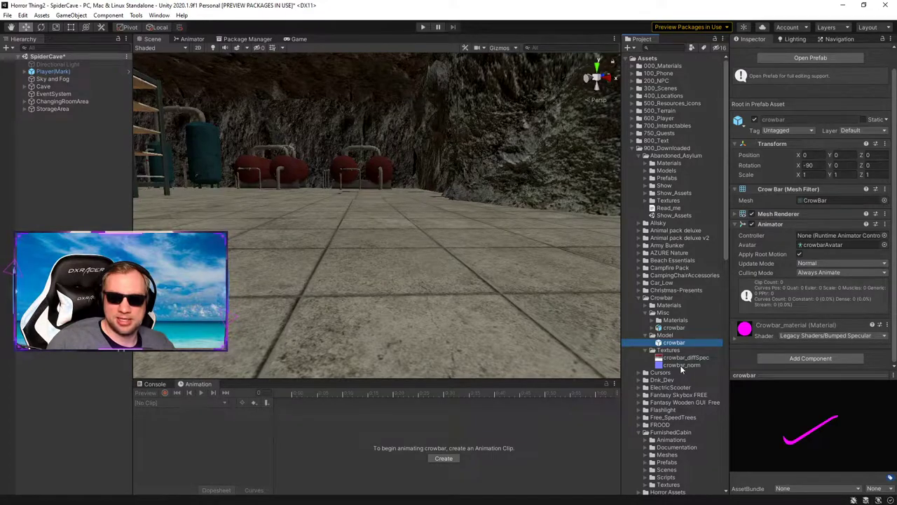
# Step: Expand the Crowbar Materials folder and select crowbar_material to inspect its shader settings
pyautogui.click(667, 304)
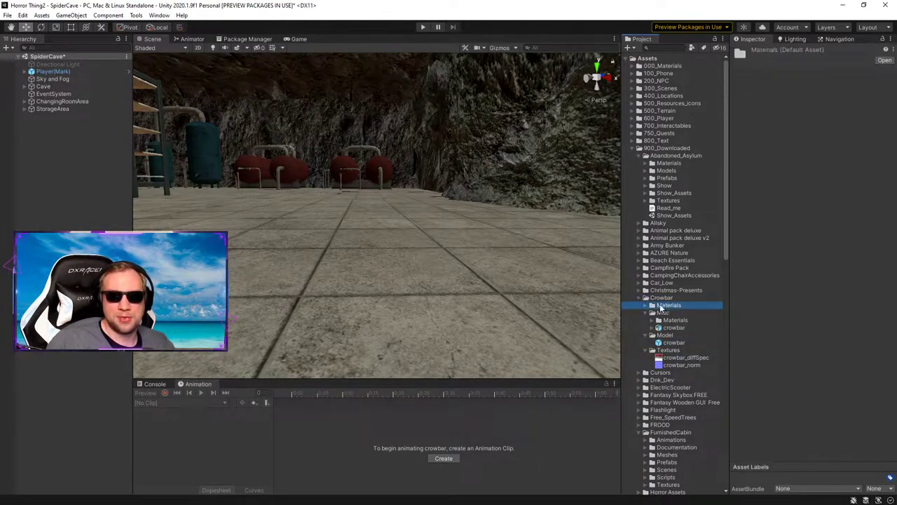
pyautogui.click(645, 306)
pyautogui.click(663, 313)
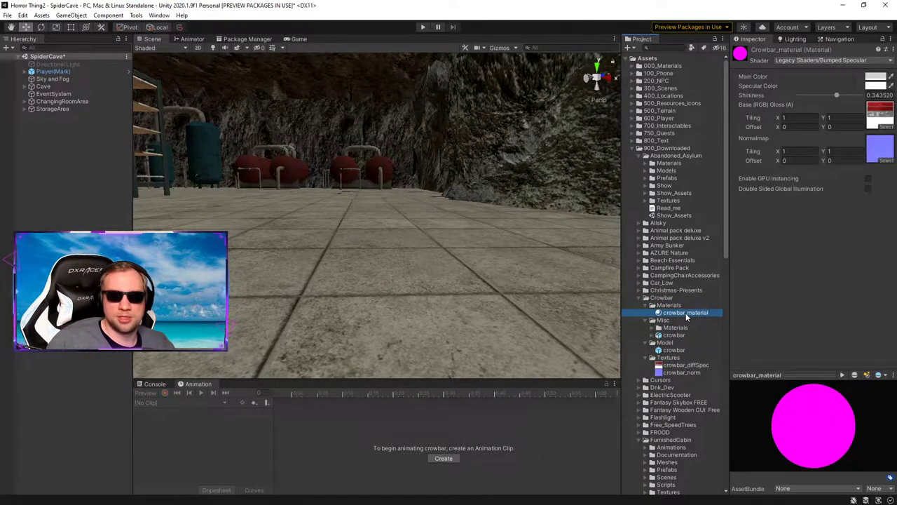
pyautogui.rightClick(687, 318)
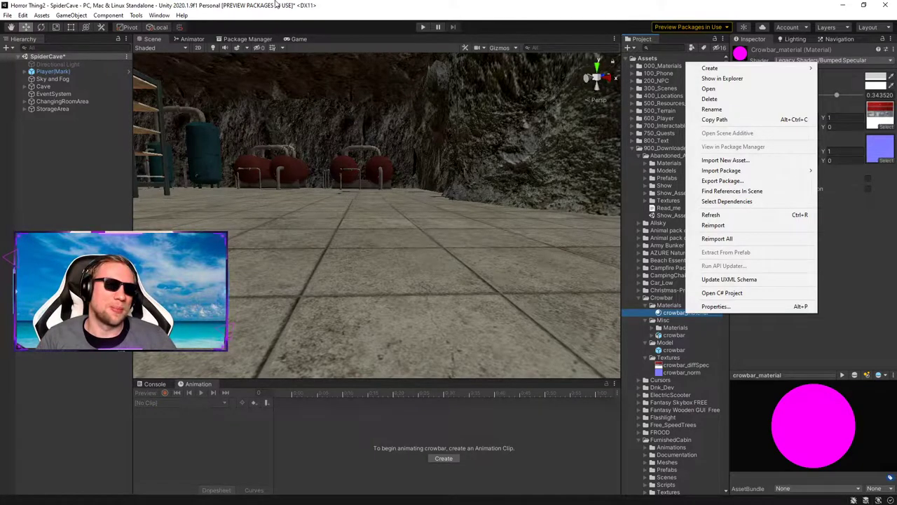
pyautogui.click(595, 4)
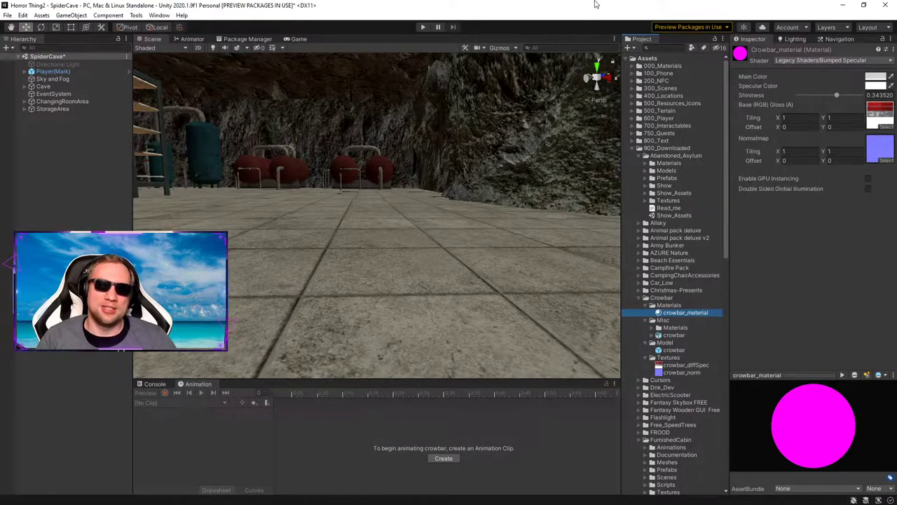
# Step: Try to upgrade the selected crowbar_material to a High Definition material
pyautogui.click(135, 15)
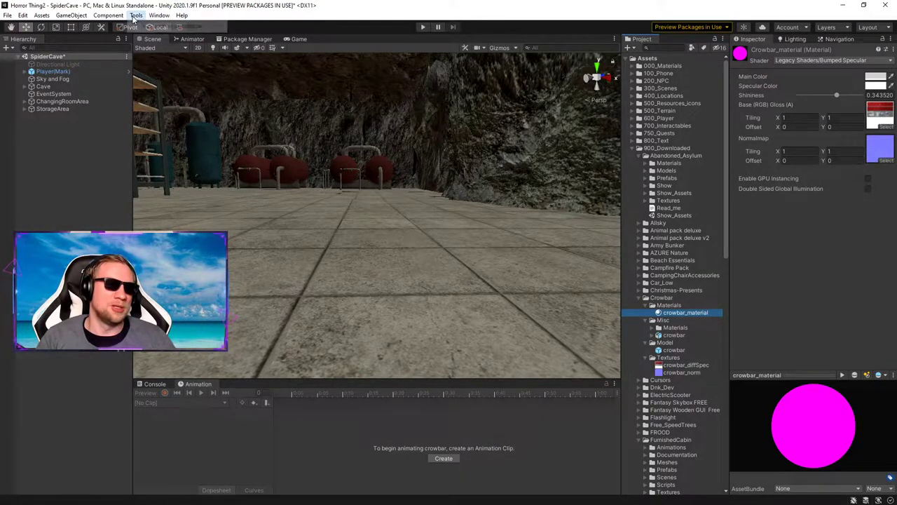
pyautogui.moveTo(70, 16)
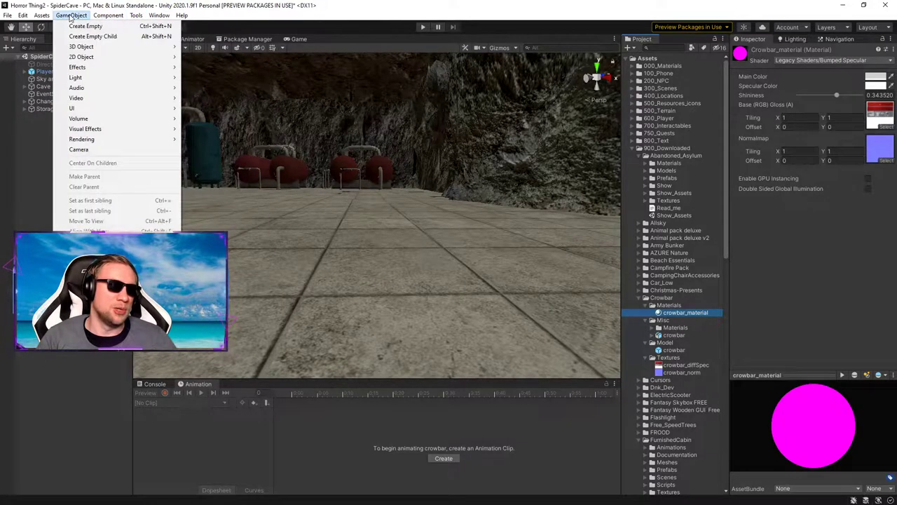
pyautogui.moveTo(38, 19)
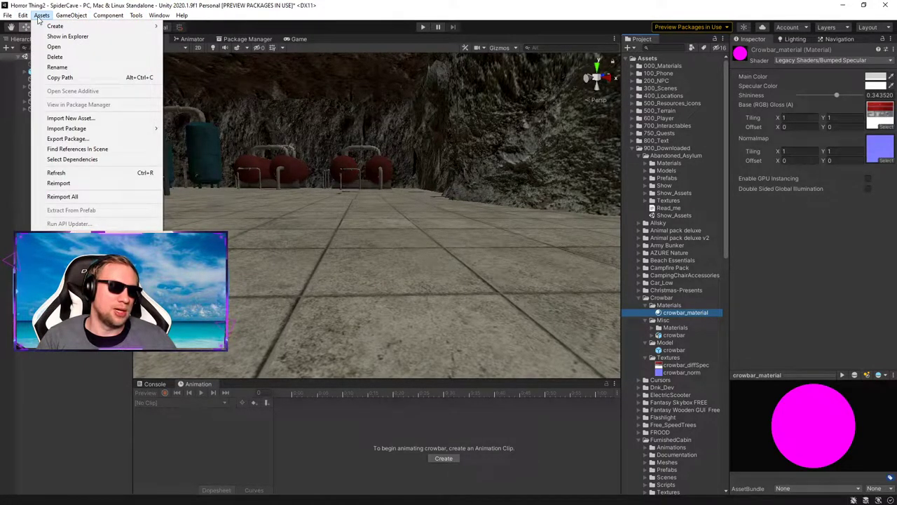
pyautogui.click(158, 15)
pyautogui.click(145, 19)
pyautogui.click(108, 16)
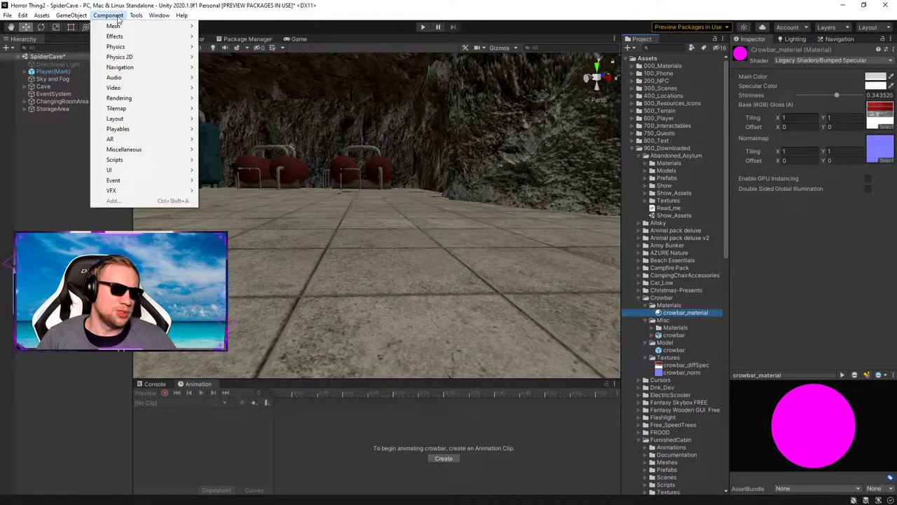
pyautogui.moveTo(34, 17)
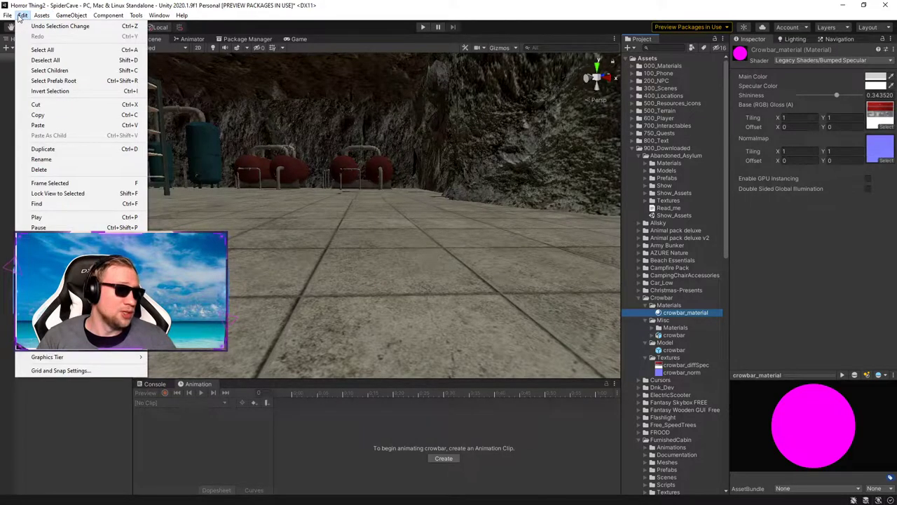
pyautogui.moveTo(92, 343)
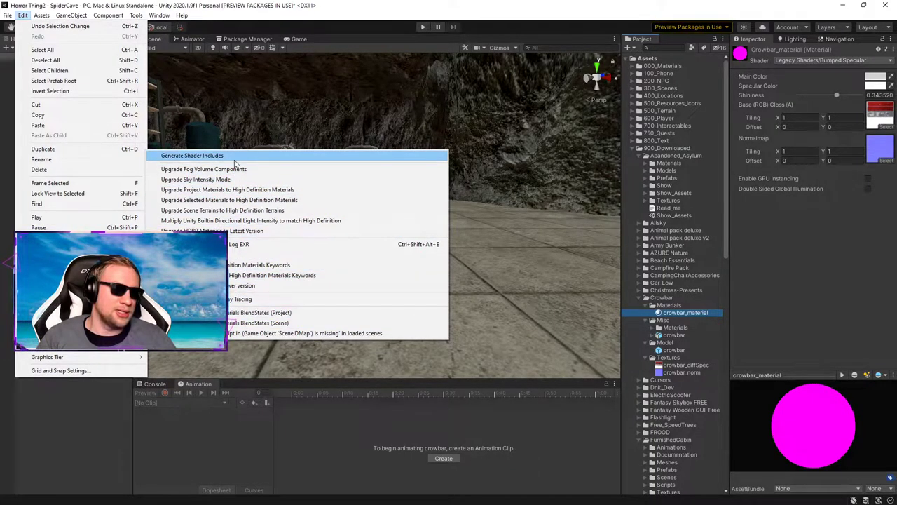
pyautogui.click(236, 200)
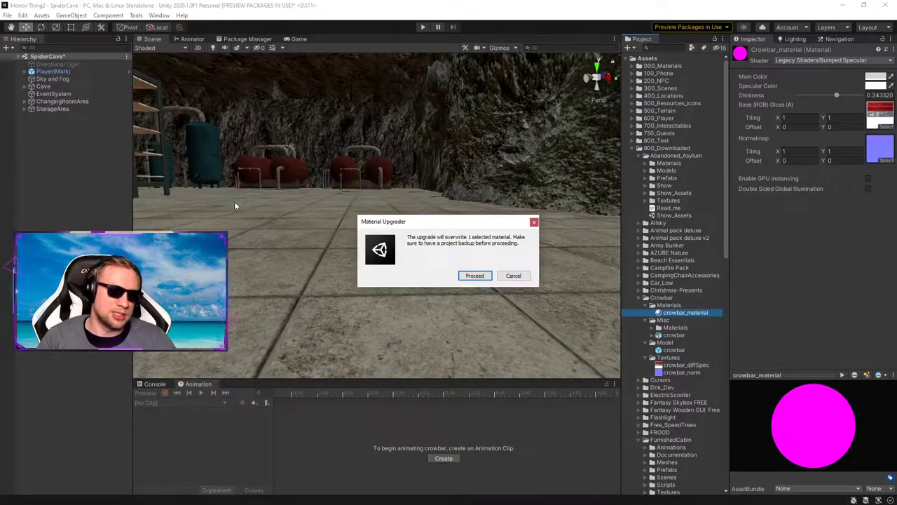
pyautogui.click(475, 277)
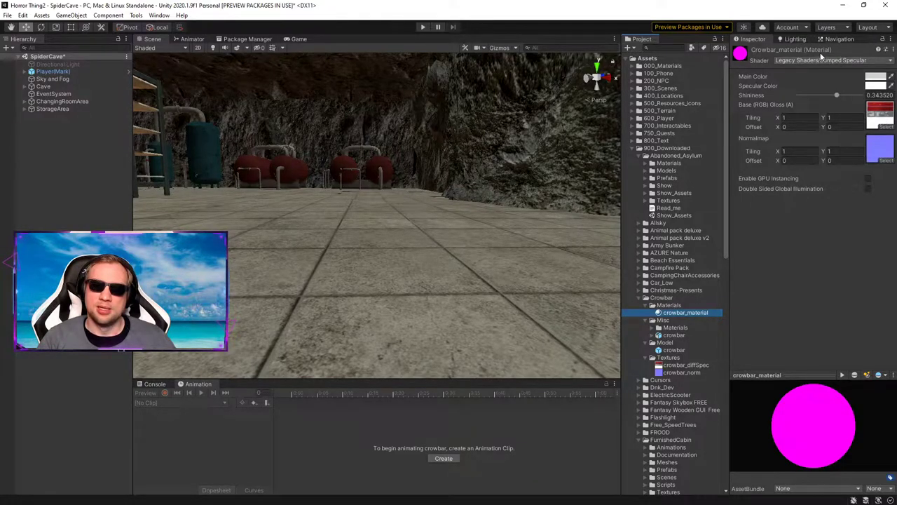
# Step: Change the shader of crowbar_material to HDRP/Lit
pyautogui.click(805, 61)
pyautogui.click(801, 91)
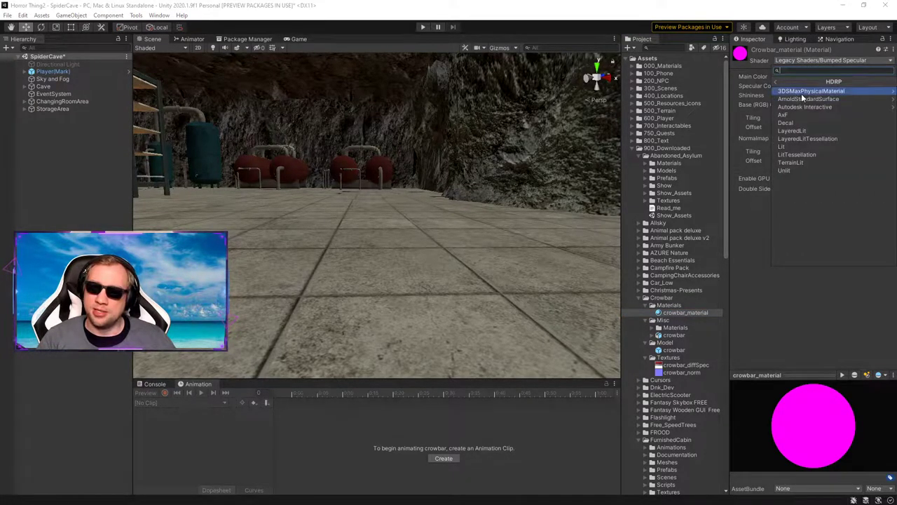
pyautogui.click(796, 147)
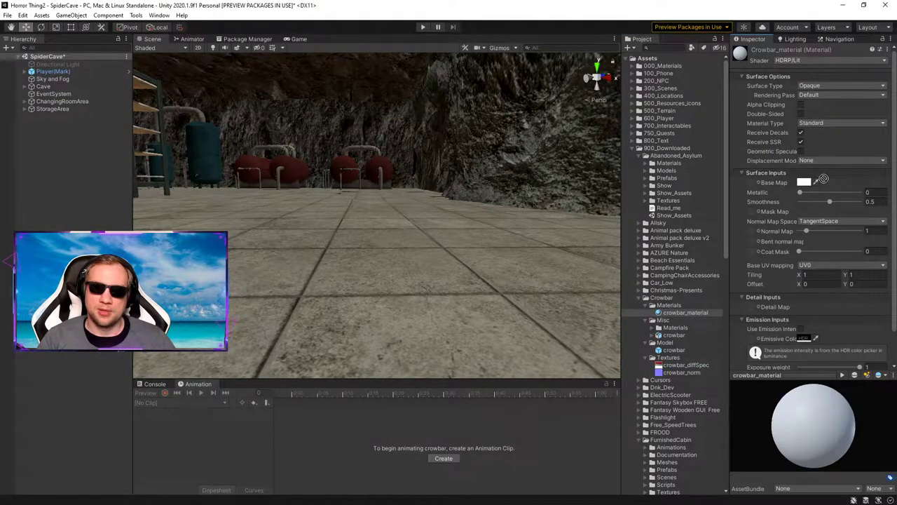
# Step: Assign crowbar_diffSpec as the base map and crowbar_norm as the normal map of crowbar_material
pyautogui.moveTo(754, 186); pyautogui.dragTo(751, 184)
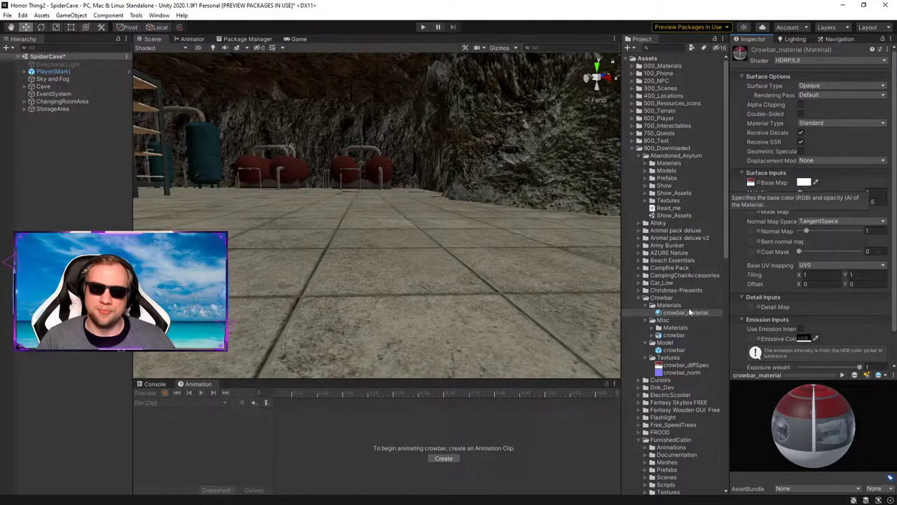
pyautogui.scroll(-2, 794, 248)
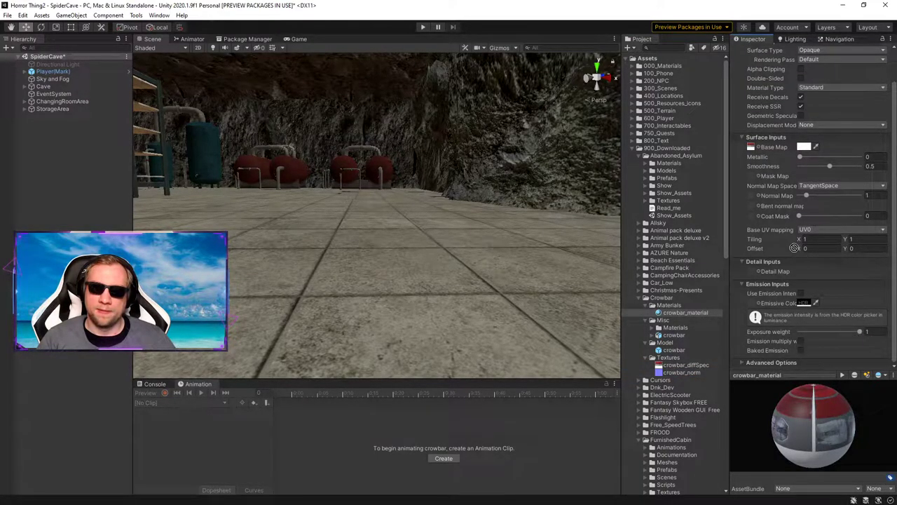
pyautogui.scroll(2, 787, 291)
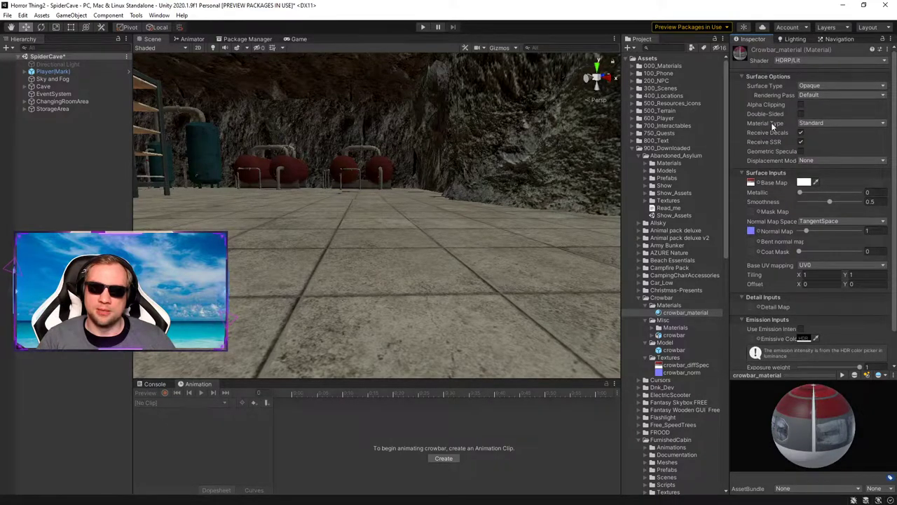
# Step: Rename the Model folder inside Crowbar to Prefab
pyautogui.click(675, 335)
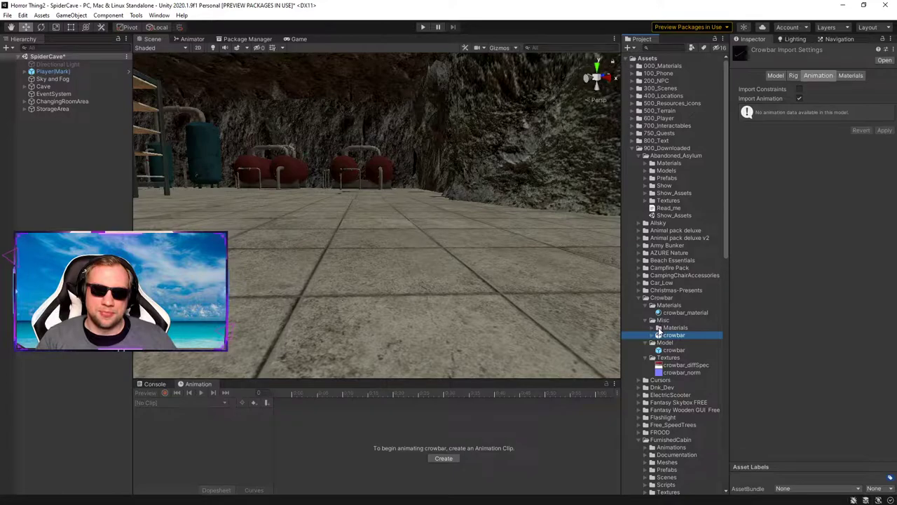
pyautogui.click(673, 350)
pyautogui.click(666, 342)
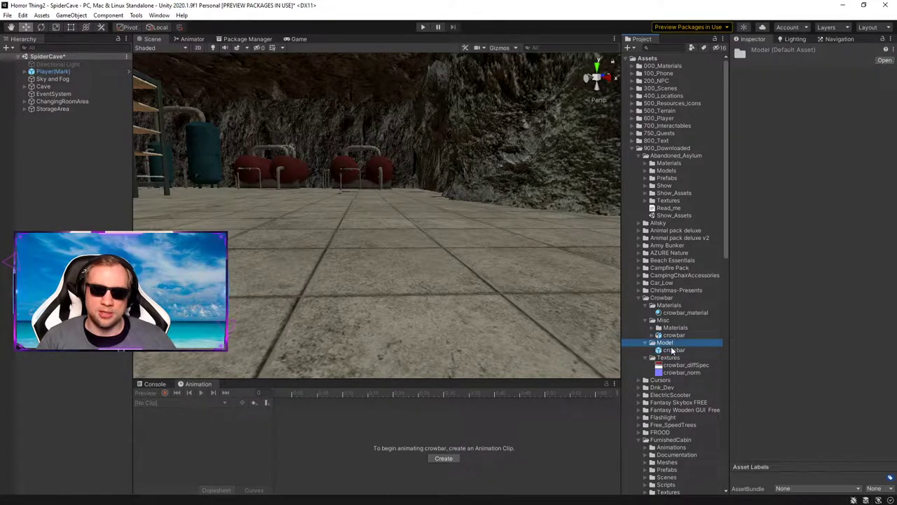
pyautogui.click(671, 345)
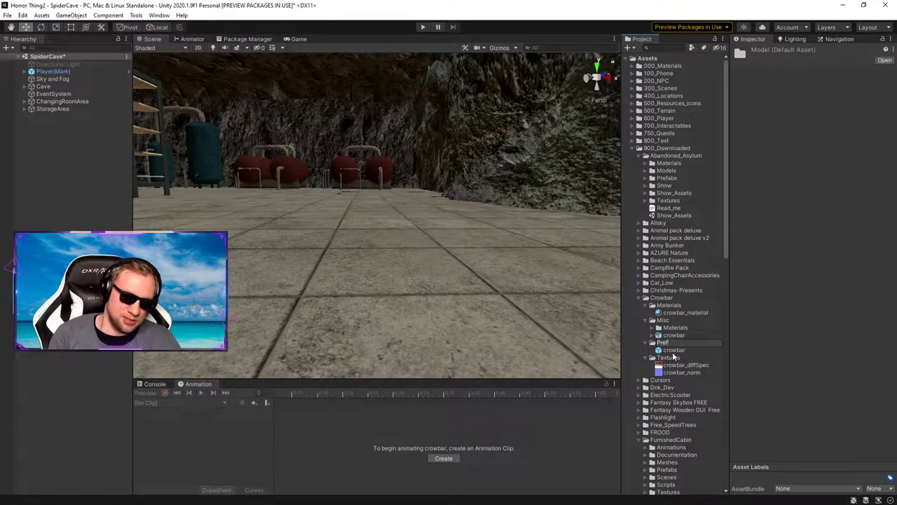
pyautogui.press('Return')
# Step: Place the crowbar prefab on the tiled floor of the storage area and frame it
pyautogui.click(673, 351)
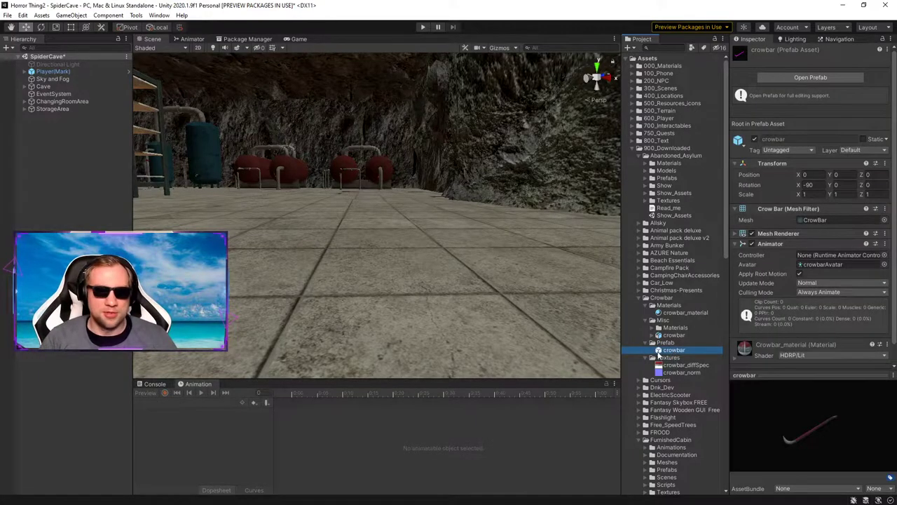
pyautogui.moveTo(671, 352); pyautogui.dragTo(456, 320)
pyautogui.moveTo(456, 320); pyautogui.dragTo(443, 286, button='right')
pyautogui.press('w')
pyautogui.press('f')
pyautogui.keyDown('alt'); pyautogui.moveTo(442, 286); pyautogui.dragTo(466, 253); pyautogui.keyUp('alt')
pyautogui.scroll(3, 465, 255)
# Step: Rotate the crowbar about its X axis to 0 degrees
pyautogui.press('e')
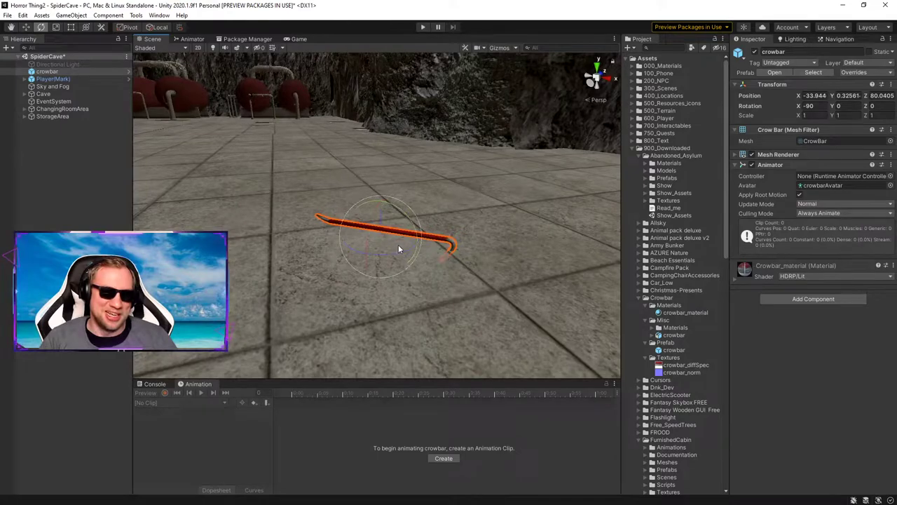
pyautogui.moveTo(367, 243); pyautogui.dragTo(404, 125)
pyautogui.moveTo(428, 258); pyautogui.dragTo(368, 246, button='right')
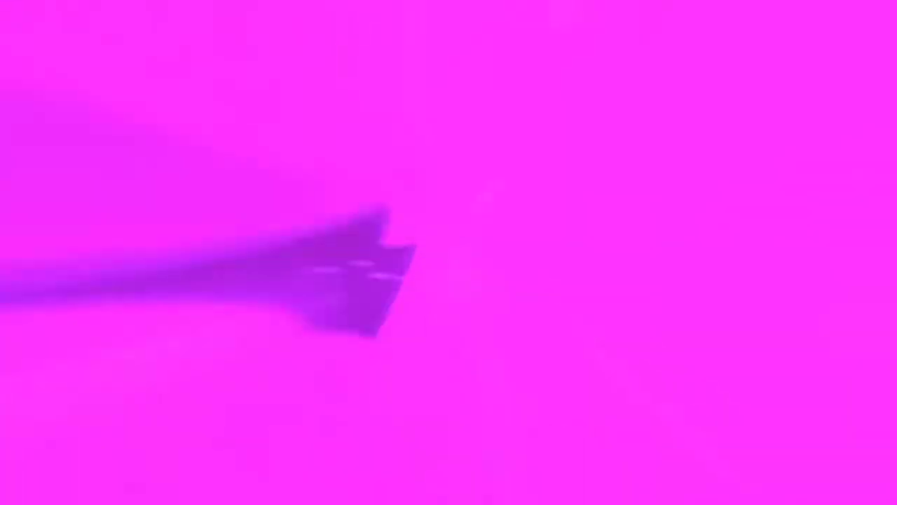
pyautogui.press('w')
pyautogui.moveTo(357, 254); pyautogui.dragTo(410, 265, button='right')
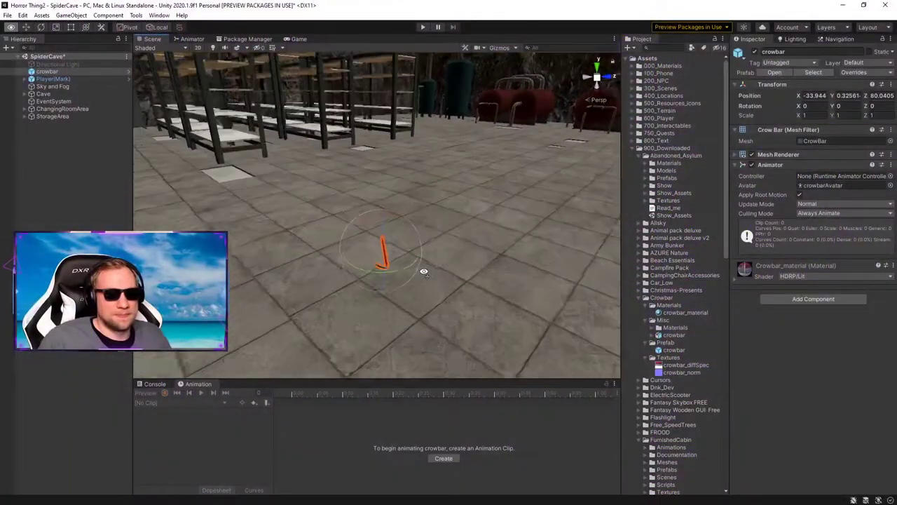
# Step: Move the crowbar onto the lowest shelf board, at about X -43.06, Y 0.81, Z 76.74
pyautogui.moveTo(324, 138); pyautogui.dragTo(431, 156, button='right')
pyautogui.moveTo(366, 242); pyautogui.dragTo(370, 192)
pyautogui.moveTo(370, 192); pyautogui.dragTo(240, 211, button='right')
pyautogui.moveTo(321, 212); pyautogui.dragTo(631, 196)
pyautogui.moveTo(421, 228); pyautogui.dragTo(463, 206, button='right')
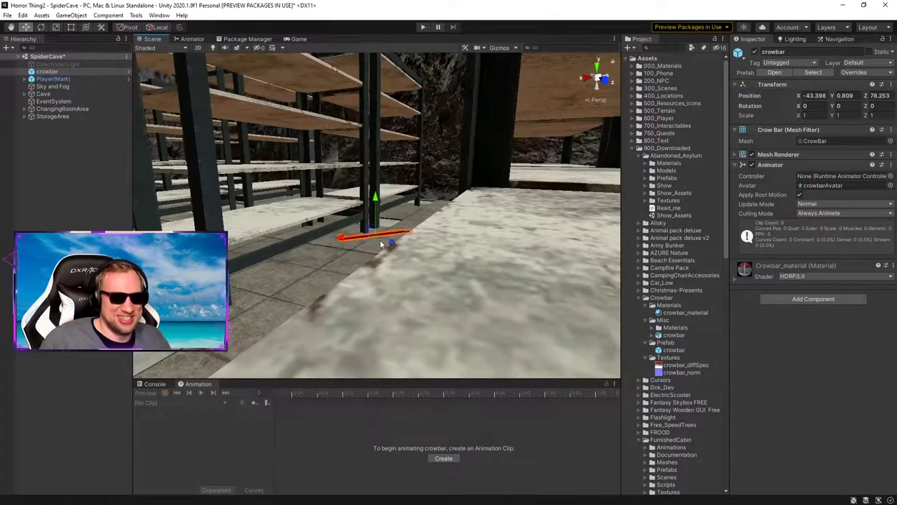
pyautogui.moveTo(370, 233); pyautogui.dragTo(287, 207)
pyautogui.moveTo(300, 202); pyautogui.dragTo(349, 263, button='right')
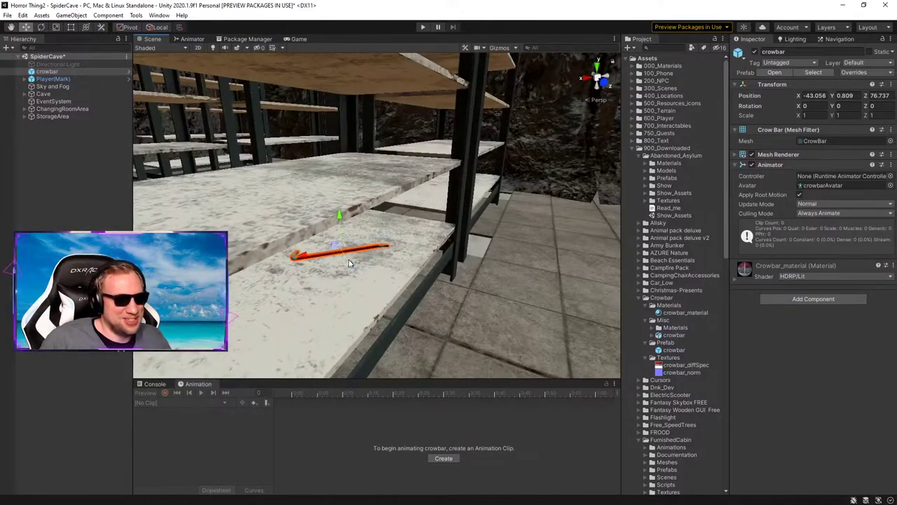
# Step: Raise the crowbar above the lowest shelf board, shift it along the shelving, and save the scene
pyautogui.moveTo(339, 217); pyautogui.dragTo(340, 159)
pyautogui.moveTo(341, 158); pyautogui.dragTo(349, 245, button='right')
pyautogui.moveTo(348, 230); pyautogui.dragTo(509, 180)
pyautogui.moveTo(509, 179); pyautogui.dragTo(310, 237, button='right')
pyautogui.hotkey('ctrl', 's')
# Step: Play-test the scene up to the closed storage doors and stop play mode
pyautogui.moveTo(430, 266)
pyautogui.mouseDown(button='right')
pyautogui.moveTo(392, 274)
pyautogui.moveTo(430, 253)
pyautogui.mouseUp(button='right')
pyautogui.click(374, 318)
pyautogui.moveTo(374, 317); pyautogui.dragTo(500, 197, button='right')
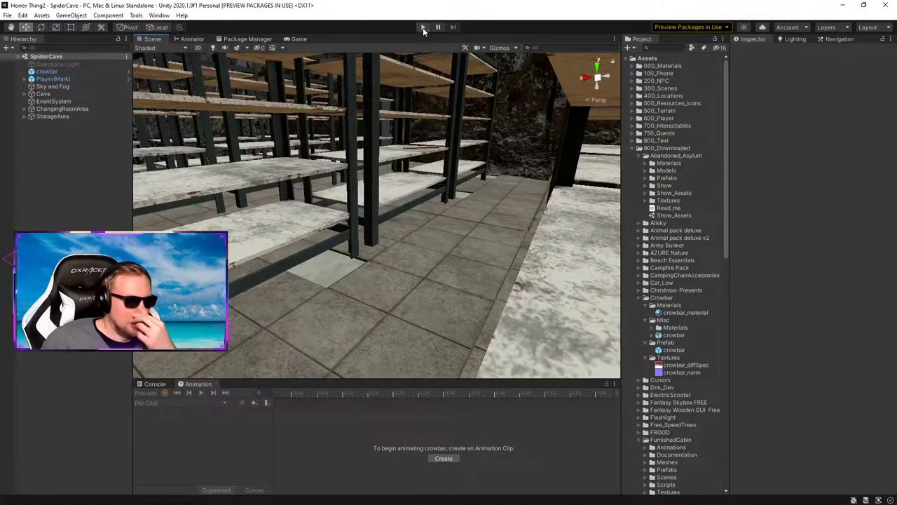
pyautogui.click(423, 27)
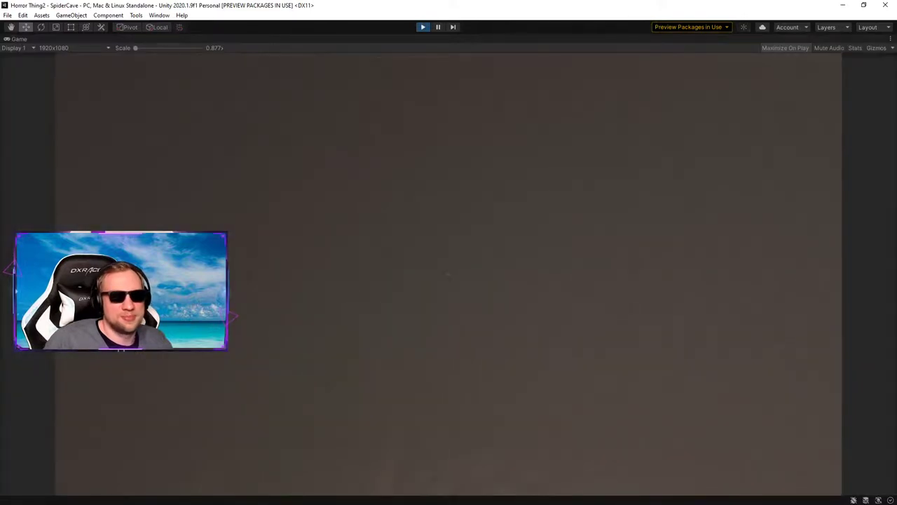
pyautogui.press('w')
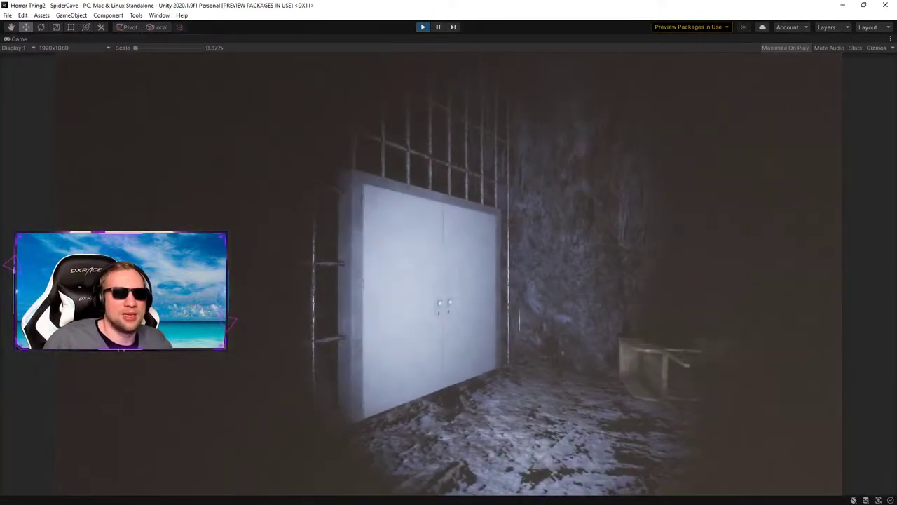
pyautogui.press('s')
pyautogui.press('super')
pyautogui.click(423, 27)
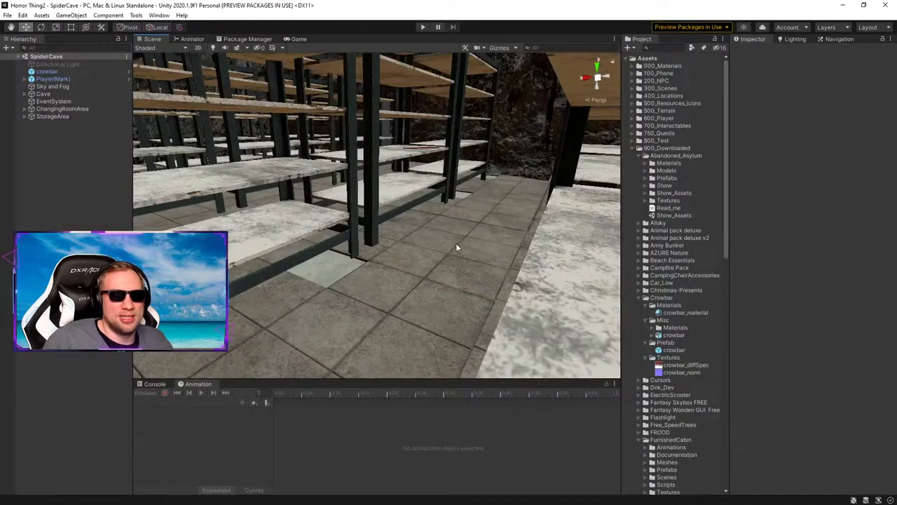
# Step: Select the DoorD_V1 storage door and preview its StorageDoorOpen animation
pyautogui.moveTo(456, 243); pyautogui.dragTo(516, 219, button='right')
pyautogui.click(412, 260)
pyautogui.moveTo(414, 210); pyautogui.dragTo(435, 235, button='right')
pyautogui.press('w')
pyautogui.press('s')
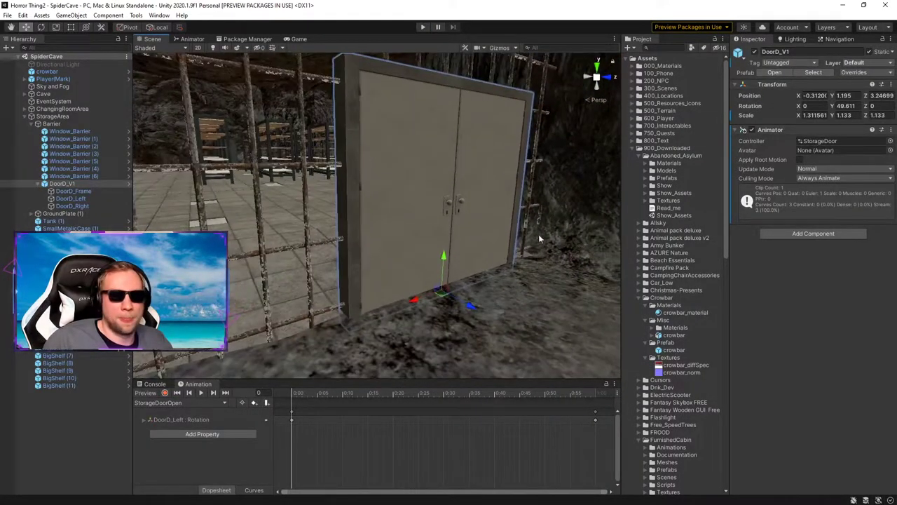
pyautogui.click(200, 392)
pyautogui.click(409, 207)
pyautogui.moveTo(411, 215); pyautogui.dragTo(330, 235, button='right')
pyautogui.scroll(-5, 327, 209)
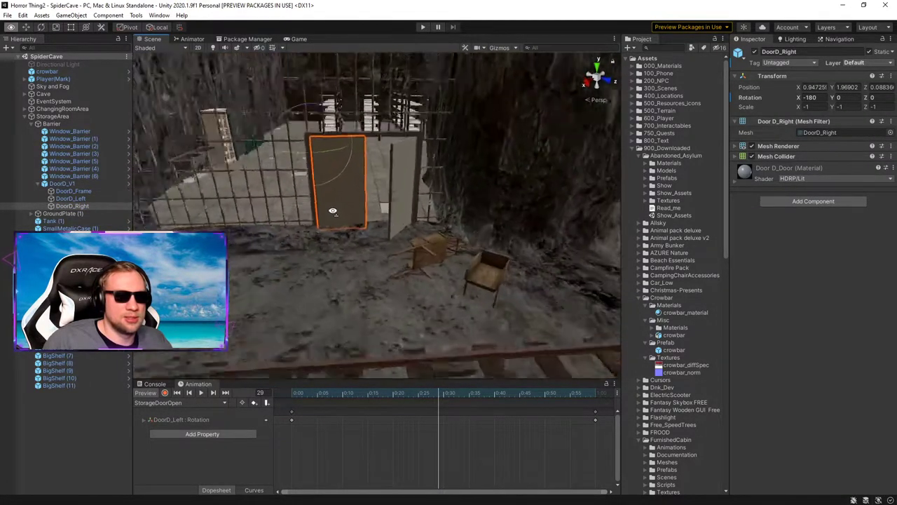
# Step: Swing the DoorD_Right door leaf open to a Y rotation of about 128 degrees
pyautogui.click(70, 199)
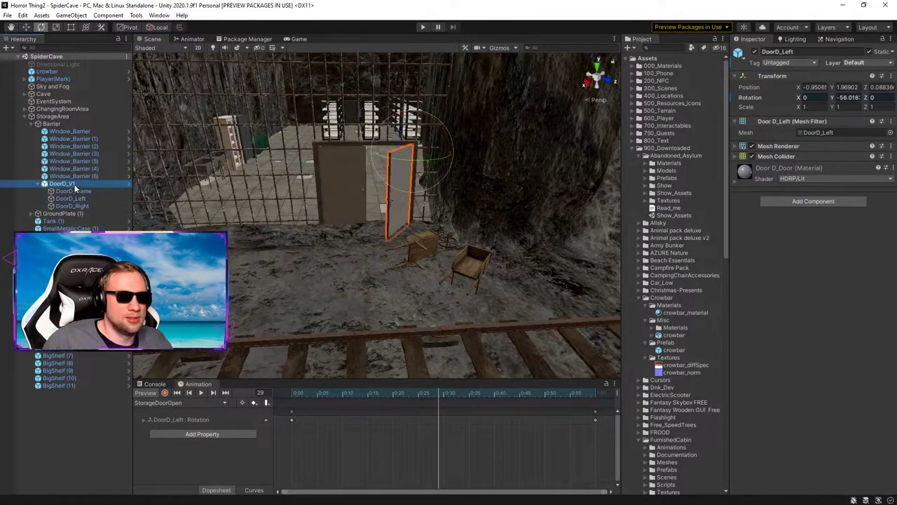
pyautogui.click(73, 162)
pyautogui.click(78, 185)
pyautogui.click(72, 205)
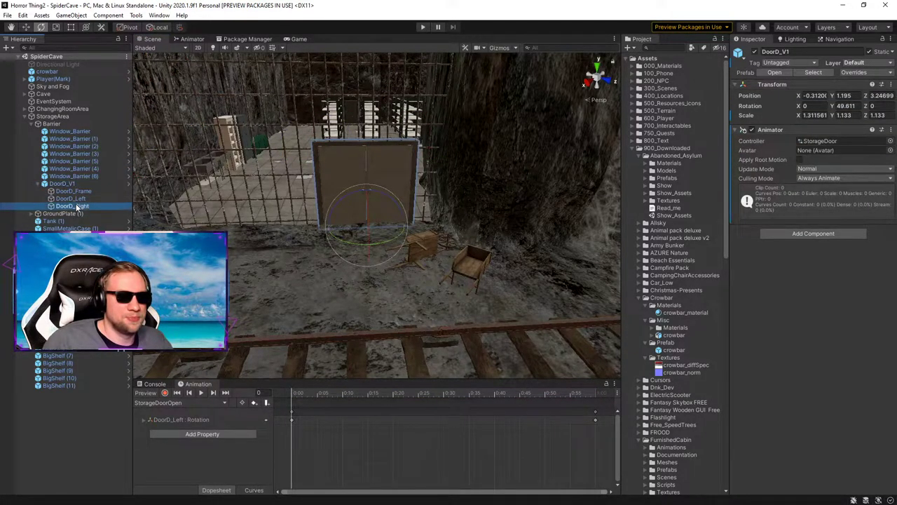
pyautogui.moveTo(336, 159); pyautogui.dragTo(192, 174)
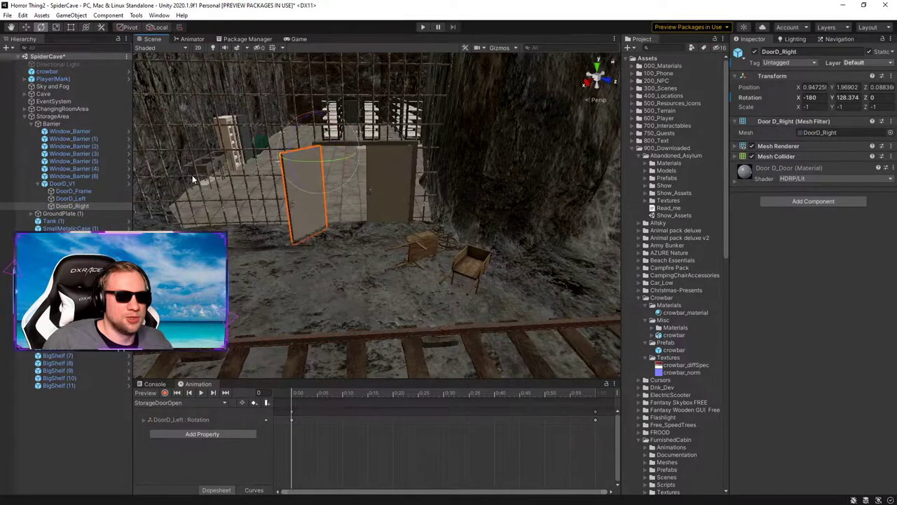
# Step: Play-test the scene, walking through the open storage door to the crowbar on its shelf
pyautogui.click(58, 436)
pyautogui.click(422, 27)
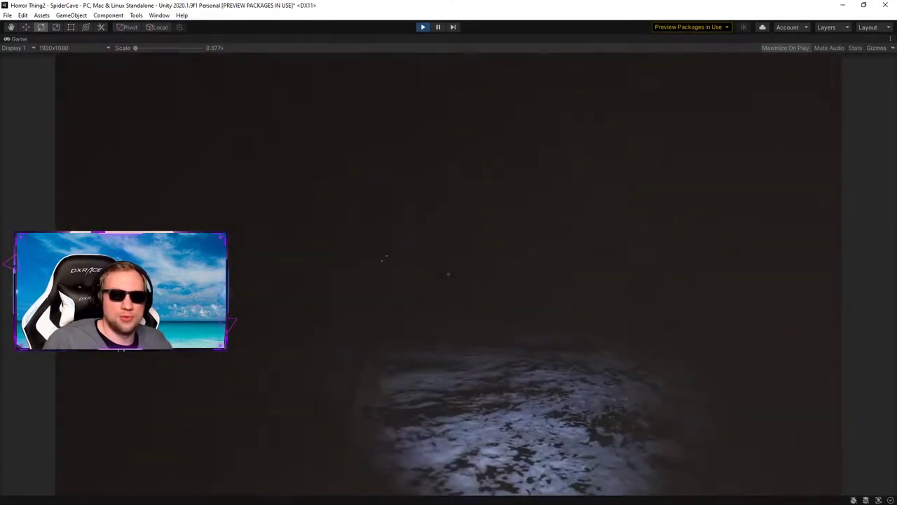
pyautogui.press('w')
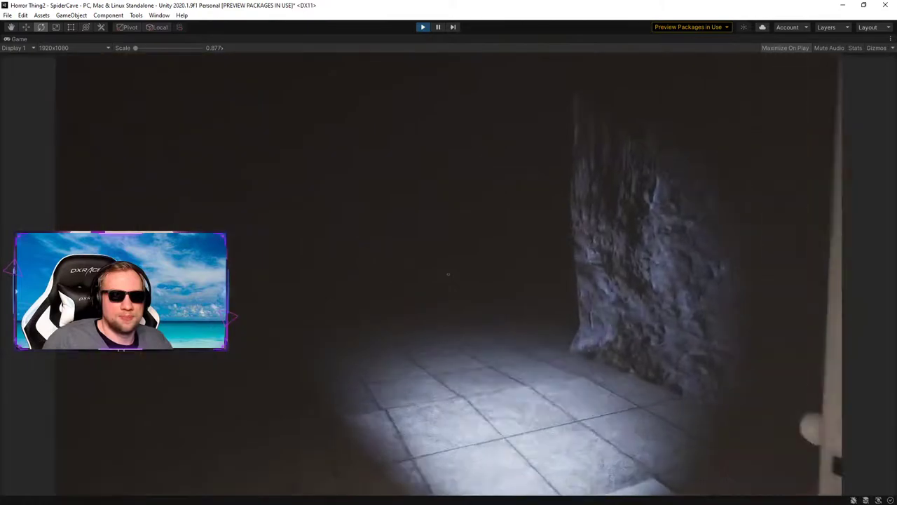
pyautogui.press('w')
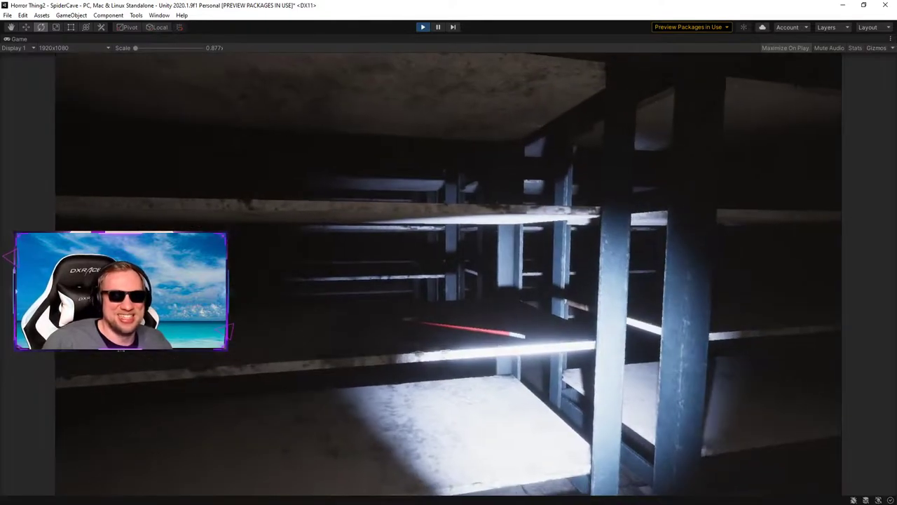
# Step: Walk through the aisles between the storage shelves and past the tanks, and stop play mode
pyautogui.press('s')
pyautogui.press('w')
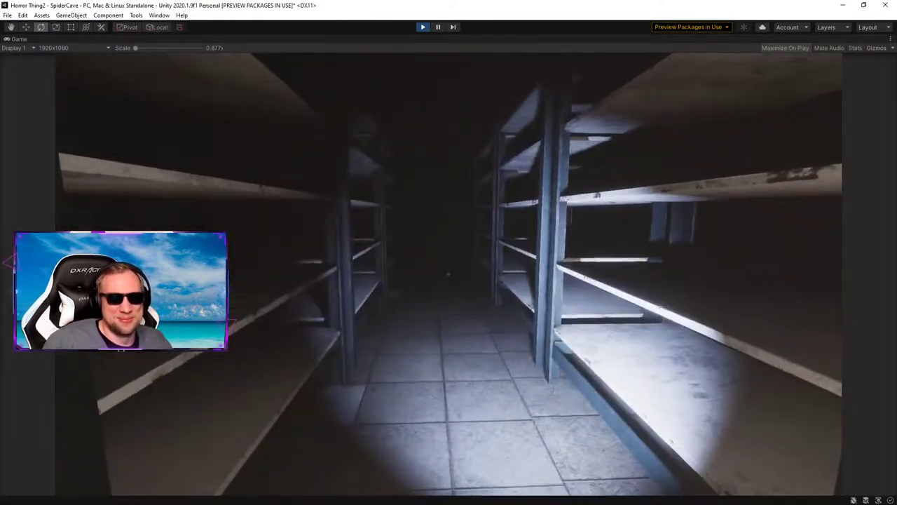
pyautogui.press('w')
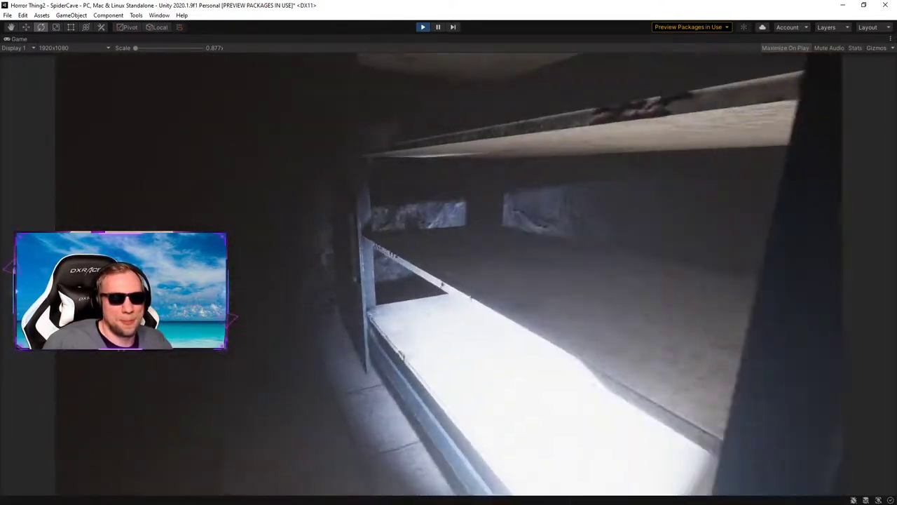
pyautogui.press('w')
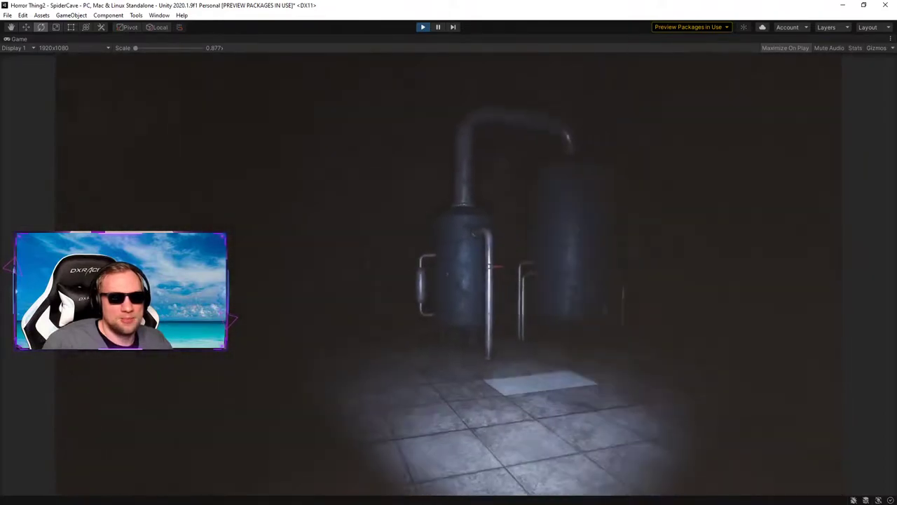
pyautogui.press('w')
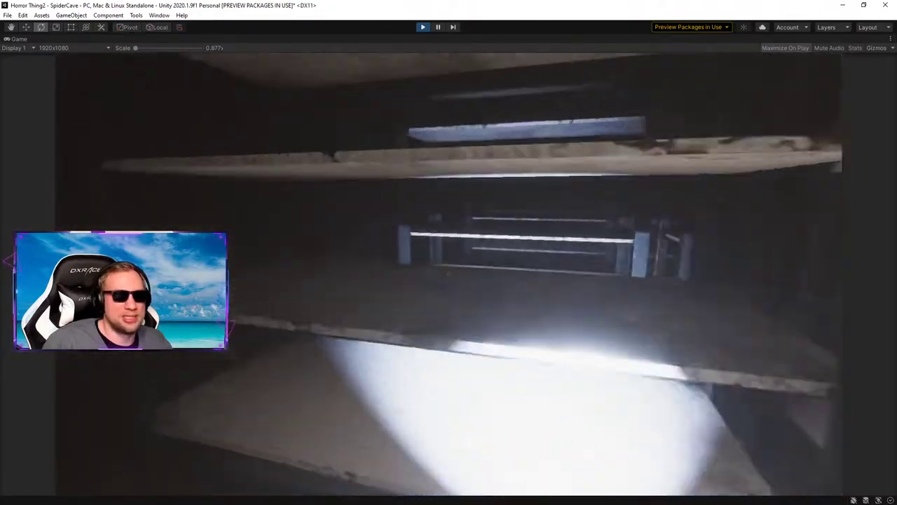
pyautogui.press('w')
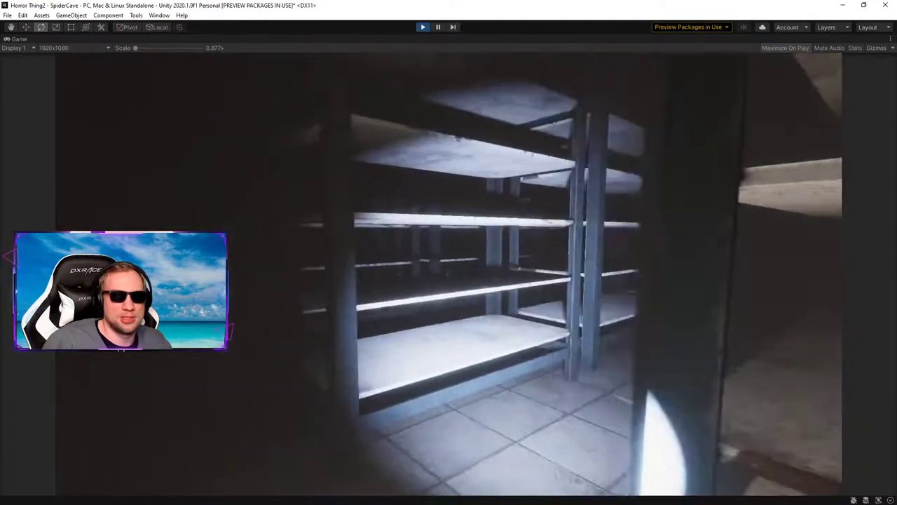
pyautogui.press('s')
pyautogui.press('super')
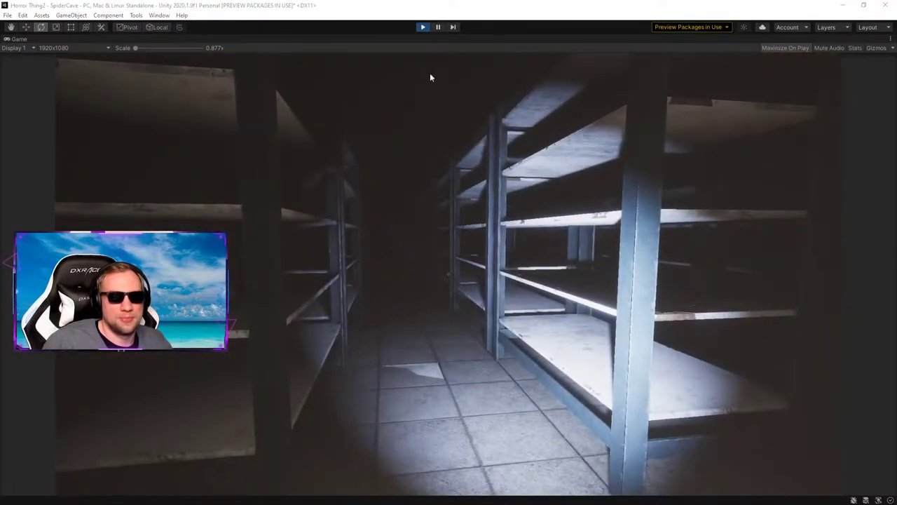
pyautogui.click(424, 28)
# Step: Save the scene and collapse the StorageArea group in the hierarchy
pyautogui.moveTo(415, 213); pyautogui.dragTo(321, 243, button='right')
pyautogui.press('w')
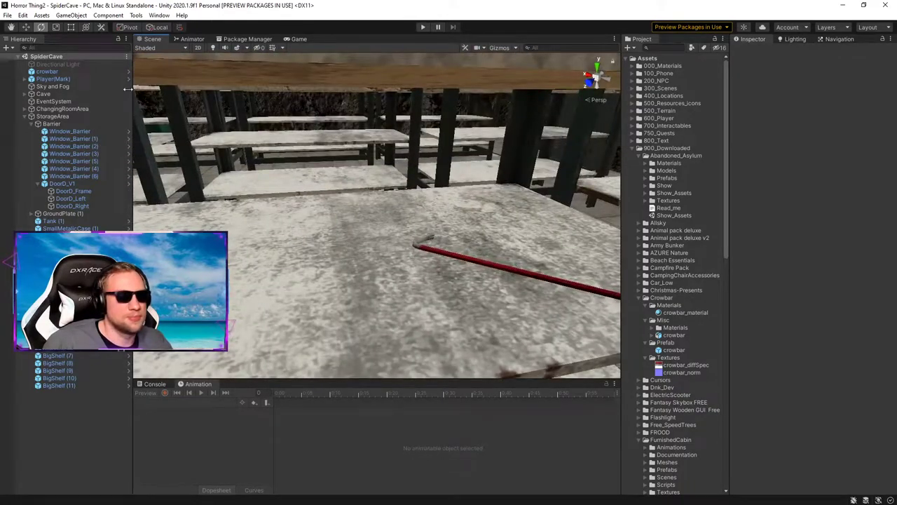
pyautogui.click(26, 116)
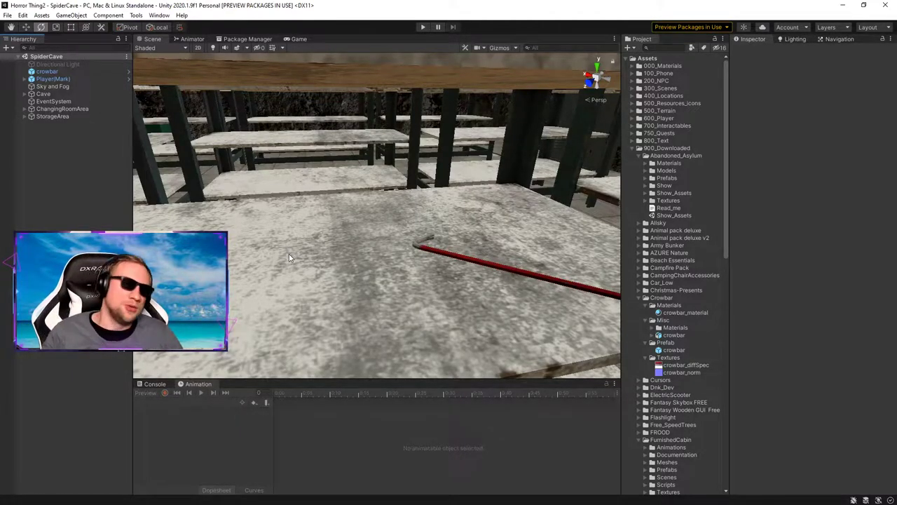
pyautogui.moveTo(459, 259); pyautogui.dragTo(438, 244, button='right')
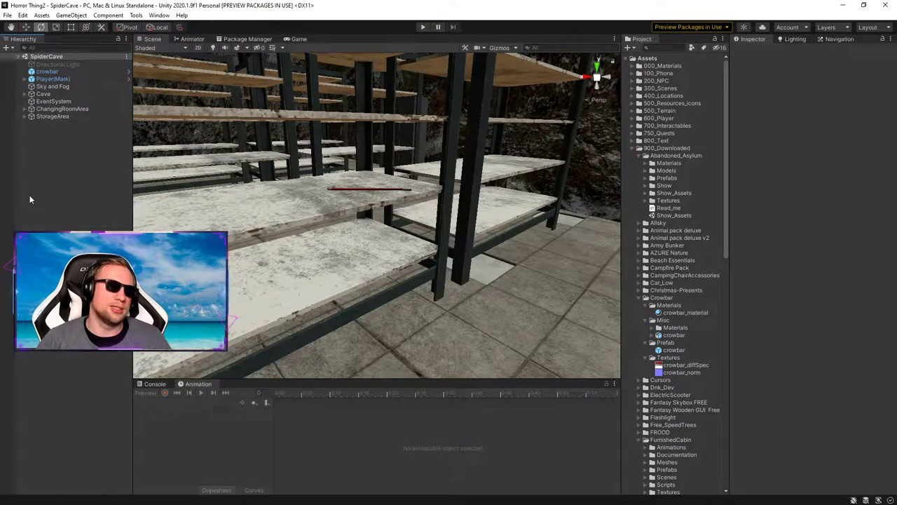
# Step: Frame Player(Mark) in the scene and select the Cursor object nested under its Components, Head and Camera
pyautogui.click(70, 79)
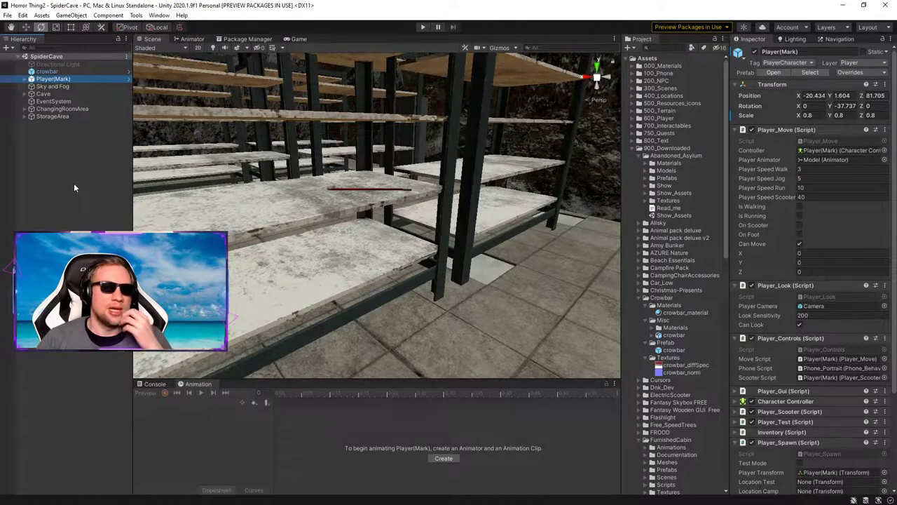
pyautogui.press('f')
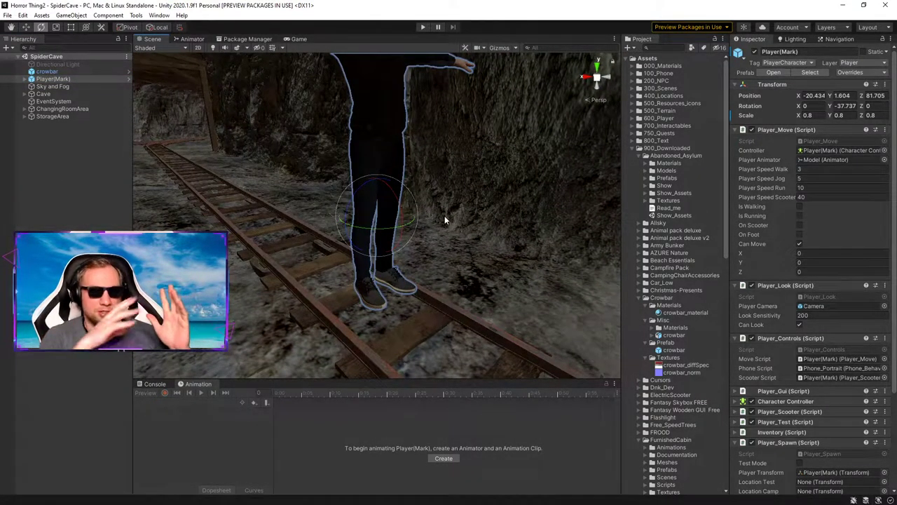
pyautogui.keyDown('alt'); pyautogui.moveTo(444, 220); pyautogui.dragTo(579, 303); pyautogui.keyUp('alt')
pyautogui.click(29, 79)
pyautogui.click(24, 80)
pyautogui.click(38, 87)
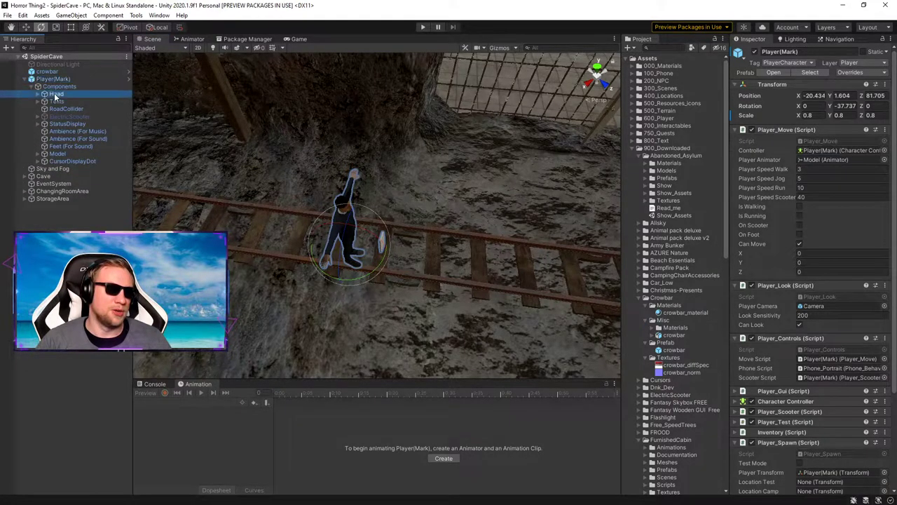
pyautogui.click(54, 93)
pyautogui.click(38, 93)
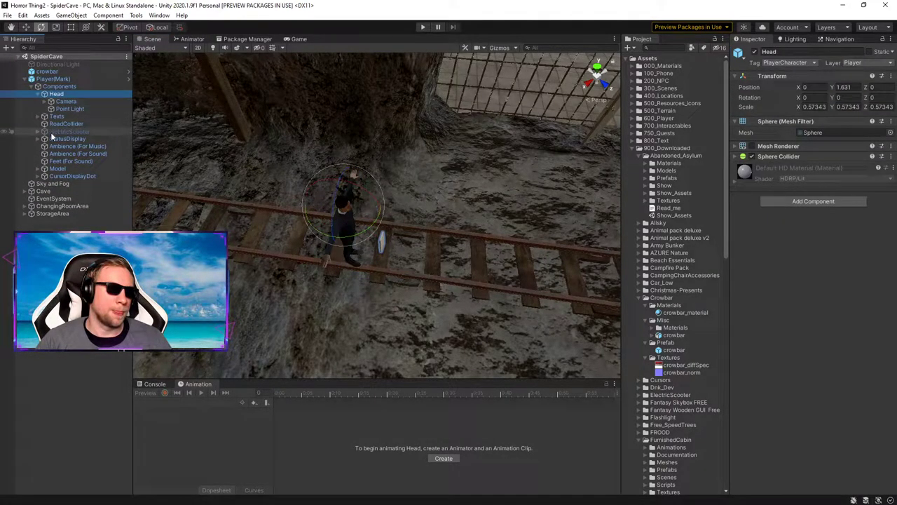
pyautogui.click(44, 101)
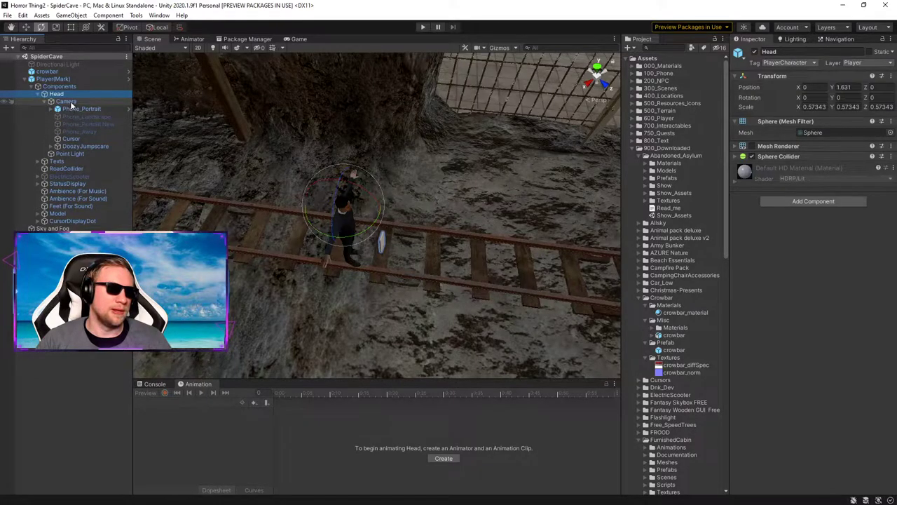
pyautogui.click(74, 139)
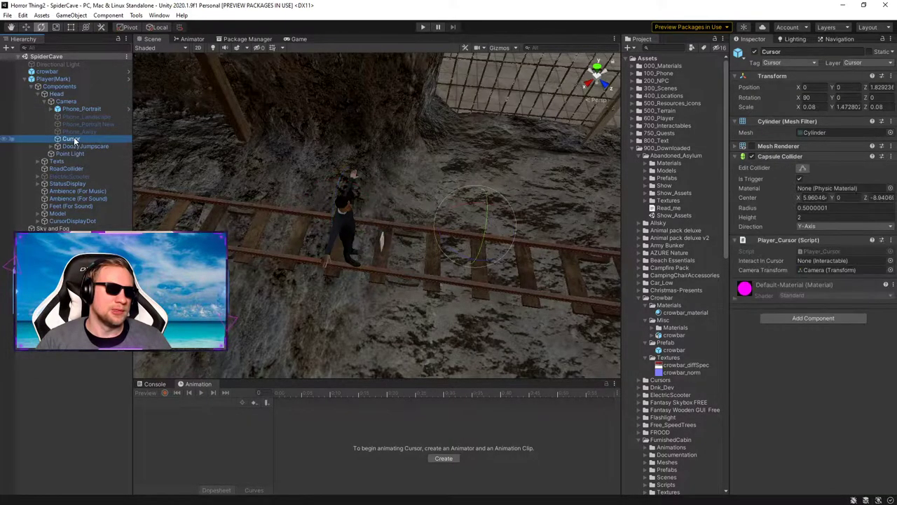
# Step: Enable the Cursor's Mesh Renderer and examine how far its cylinder reaches in front of the player
pyautogui.click(751, 147)
pyautogui.moveTo(414, 210); pyautogui.dragTo(446, 100, button='right')
pyautogui.moveTo(403, 227); pyautogui.dragTo(514, 238, button='right')
pyautogui.moveTo(517, 178); pyautogui.dragTo(447, 228, button='right')
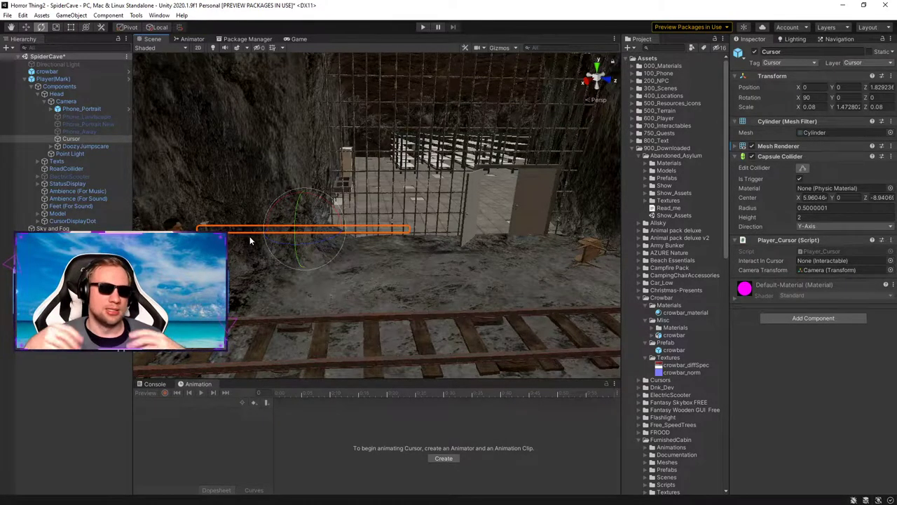
pyautogui.moveTo(409, 216); pyautogui.dragTo(425, 219, button='right')
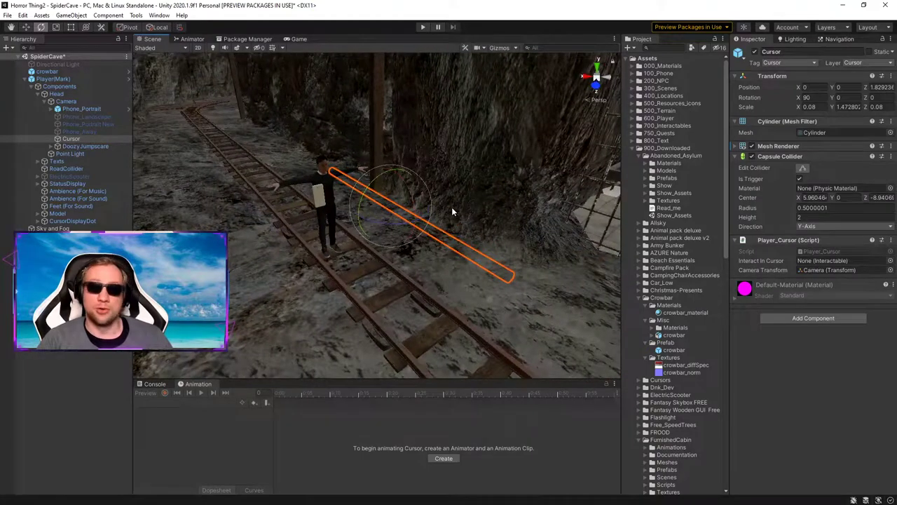
pyautogui.moveTo(475, 187); pyautogui.dragTo(510, 197, button='right')
pyautogui.keyDown('alt'); pyautogui.moveTo(428, 185); pyautogui.dragTo(411, 204); pyautogui.keyUp('alt')
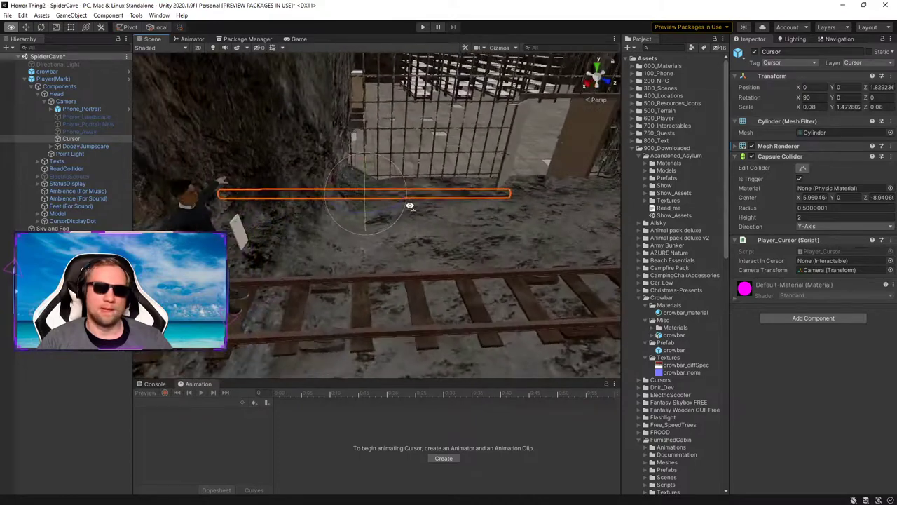
# Step: Disable the Cursor's Mesh Renderer and revert the modified component to its prefab state
pyautogui.click(753, 149)
pyautogui.rightClick(762, 149)
pyautogui.click(789, 154)
pyautogui.rightClick(775, 145)
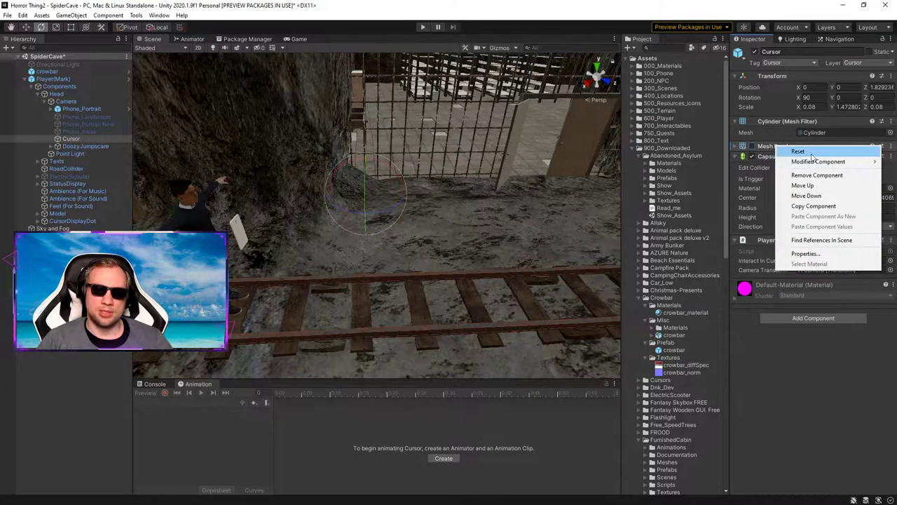
pyautogui.click(80, 125)
pyautogui.click(78, 131)
pyautogui.click(71, 138)
pyautogui.rightClick(775, 146)
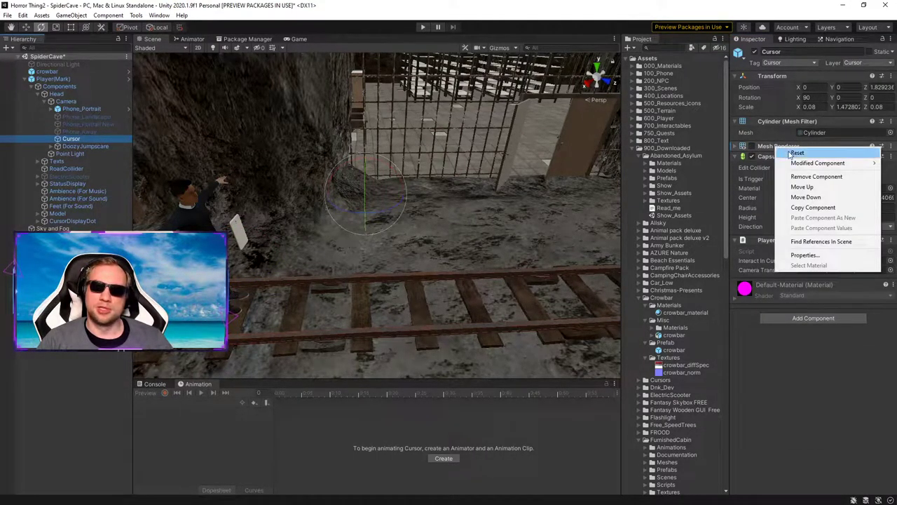
pyautogui.moveTo(803, 165)
pyautogui.click(685, 173)
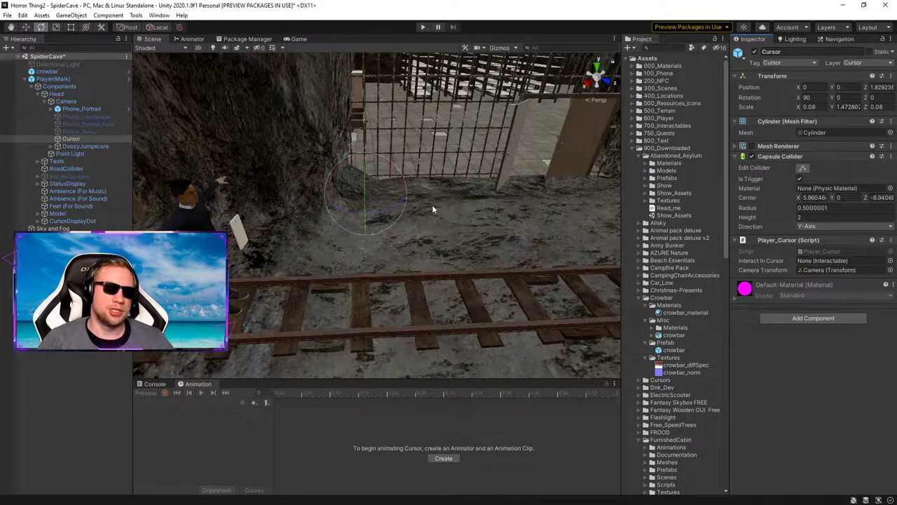
# Step: Collapse the Player(Mark) hierarchy and save the scene
pyautogui.click(70, 413)
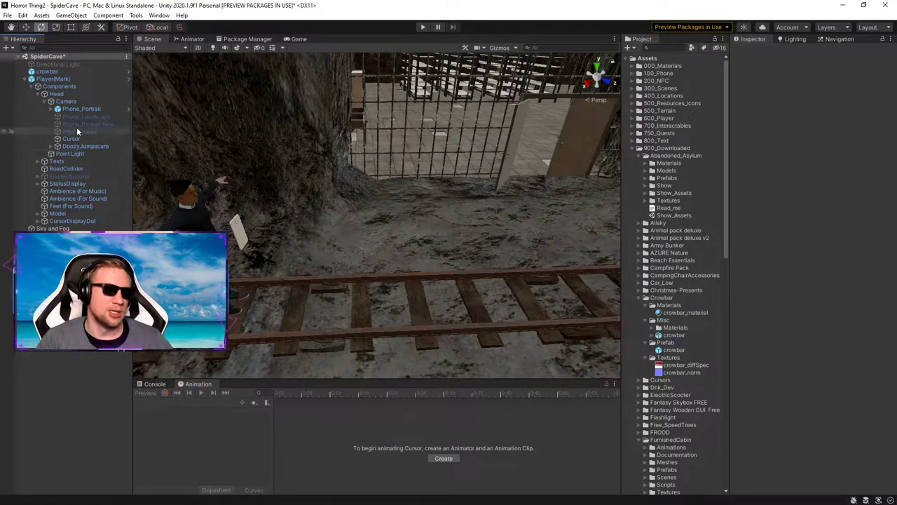
pyautogui.click(42, 101)
pyautogui.click(38, 94)
pyautogui.click(31, 86)
pyautogui.click(25, 78)
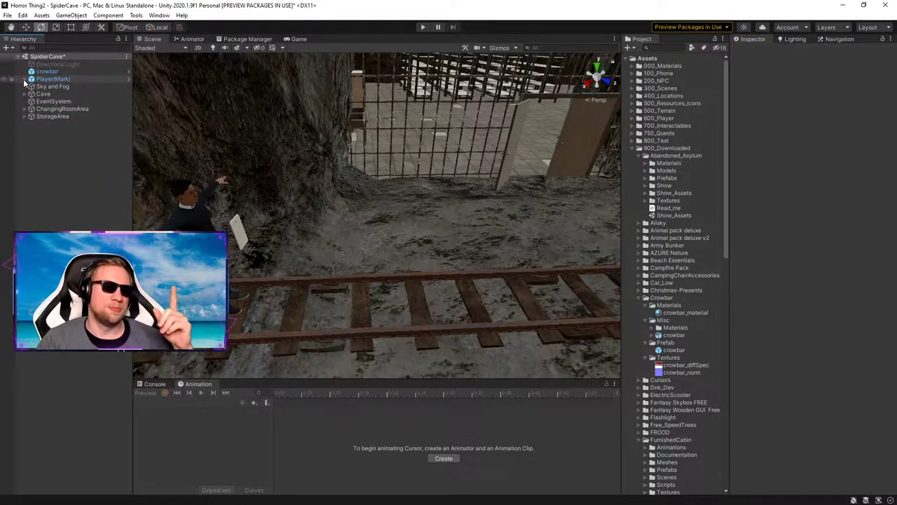
pyautogui.moveTo(468, 248); pyautogui.dragTo(513, 186, button='right')
pyautogui.press('w')
pyautogui.moveTo(414, 228); pyautogui.dragTo(379, 235, button='right')
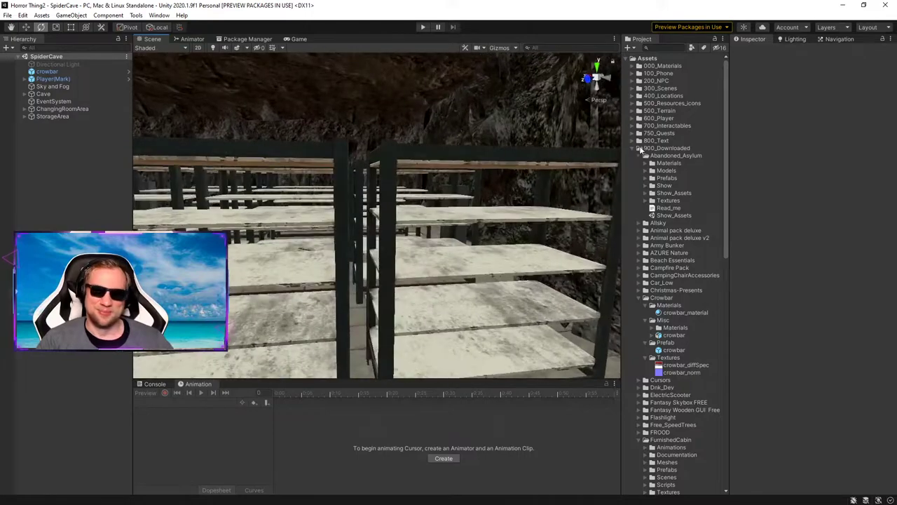
# Step: Collapse the Abandoned_Asylum folder and the Crowbar folder with its subfolders in the project assets
pyautogui.click(638, 155)
pyautogui.click(646, 244)
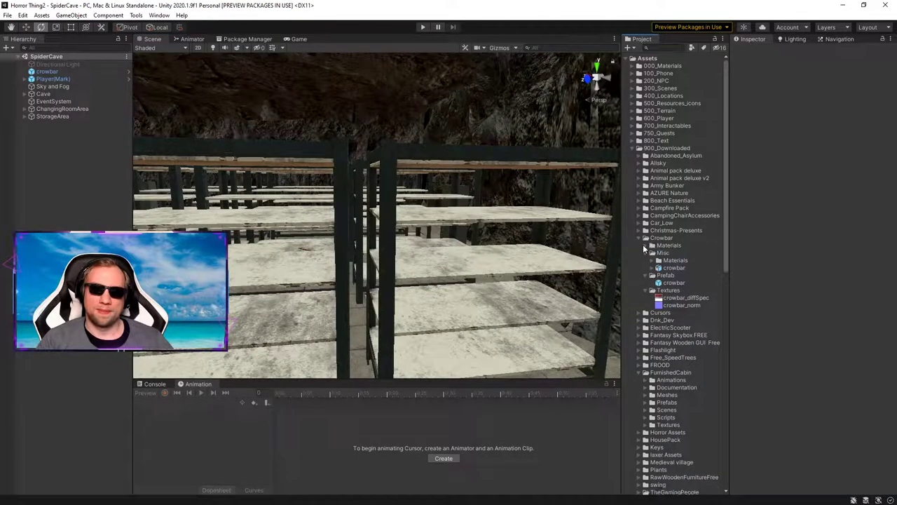
pyautogui.click(646, 252)
pyautogui.click(646, 260)
pyautogui.click(645, 267)
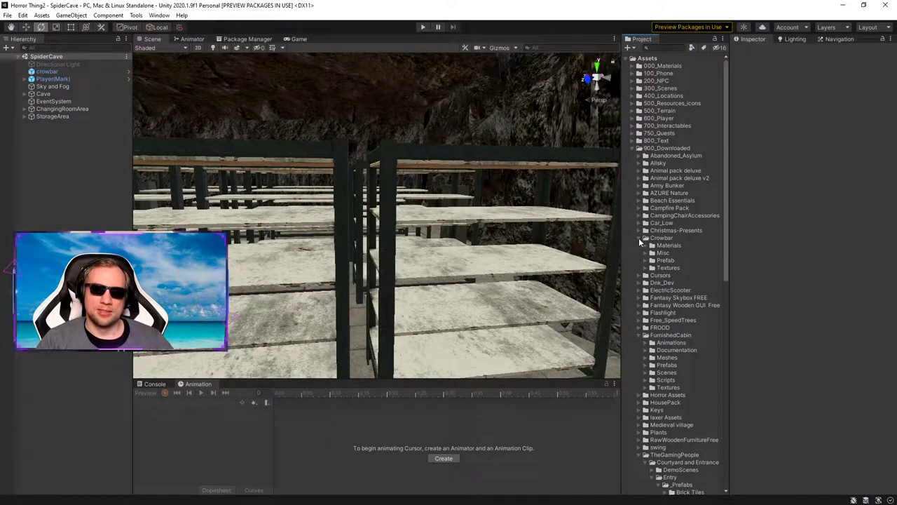
pyautogui.click(639, 238)
# Step: Select the crowbar on the shelf, try removing its Mesh Renderer component, and undo the removal
pyautogui.moveTo(429, 250); pyautogui.dragTo(440, 269, button='right')
pyautogui.click(435, 271)
pyautogui.moveTo(365, 284); pyautogui.dragTo(394, 240, button='right')
pyautogui.rightClick(781, 156)
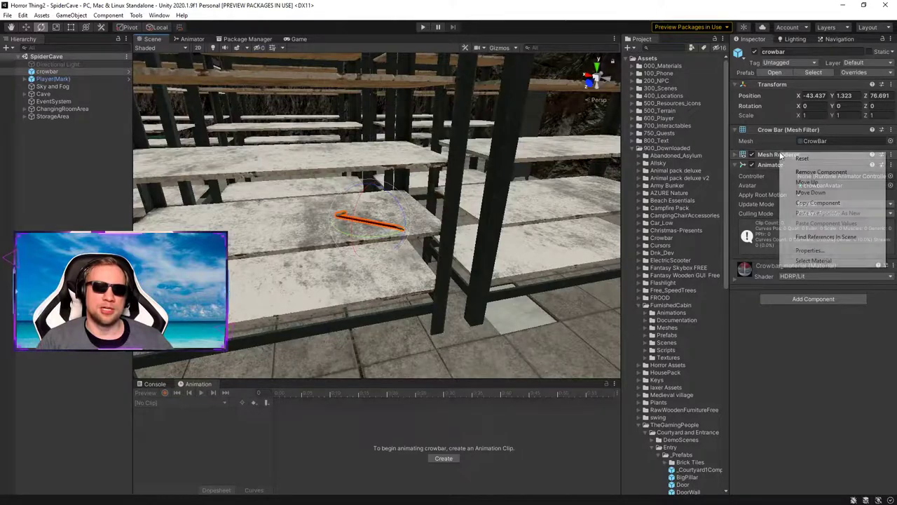
pyautogui.click(785, 171)
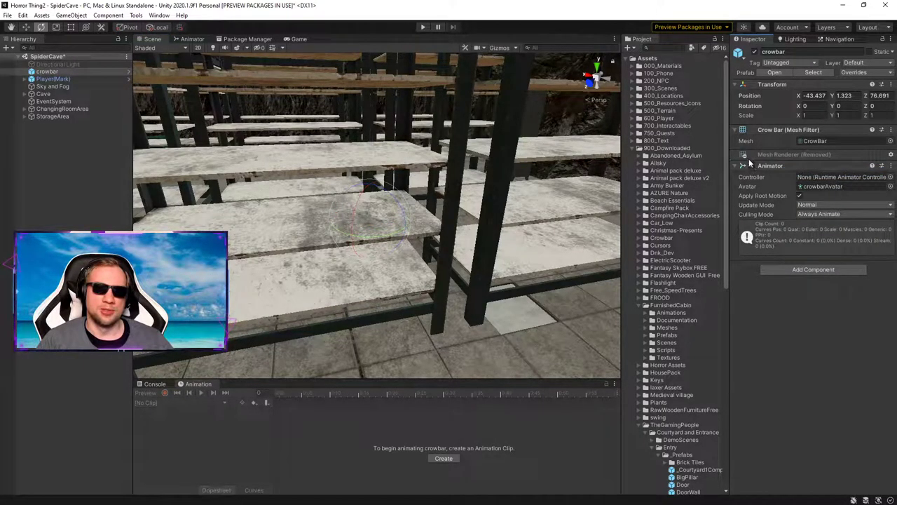
pyautogui.hotkey('ctrl', 'z')
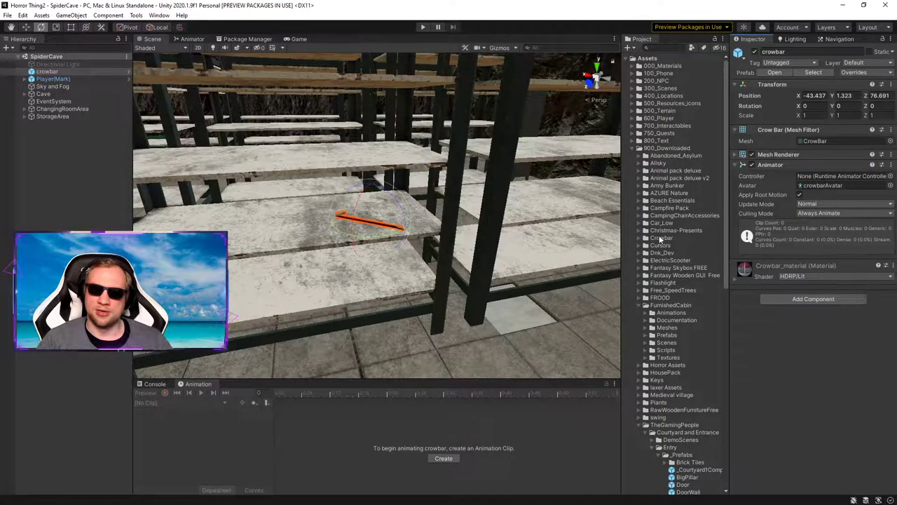
# Step: Frame the crowbar and add a Box Collider component to it
pyautogui.doubleClick(73, 73)
pyautogui.moveTo(427, 191); pyautogui.dragTo(438, 197, button='right')
pyautogui.click(813, 299)
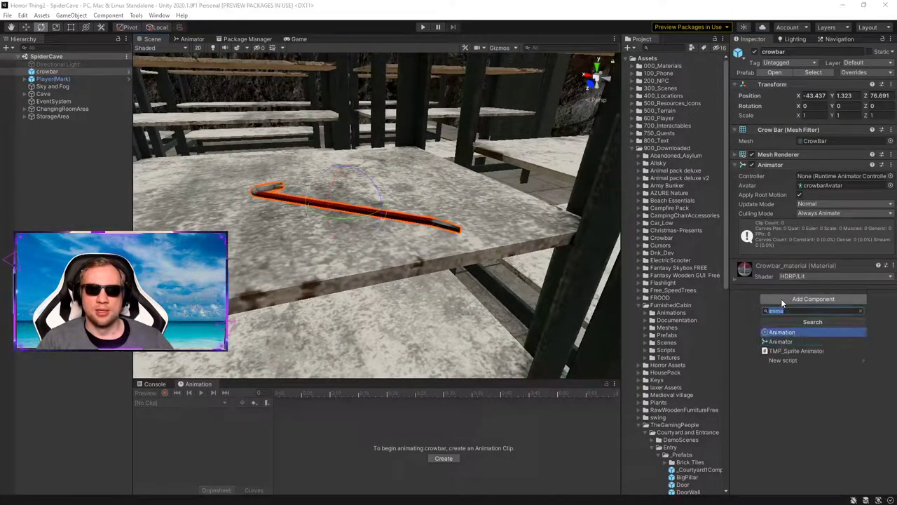
pyautogui.write('box')
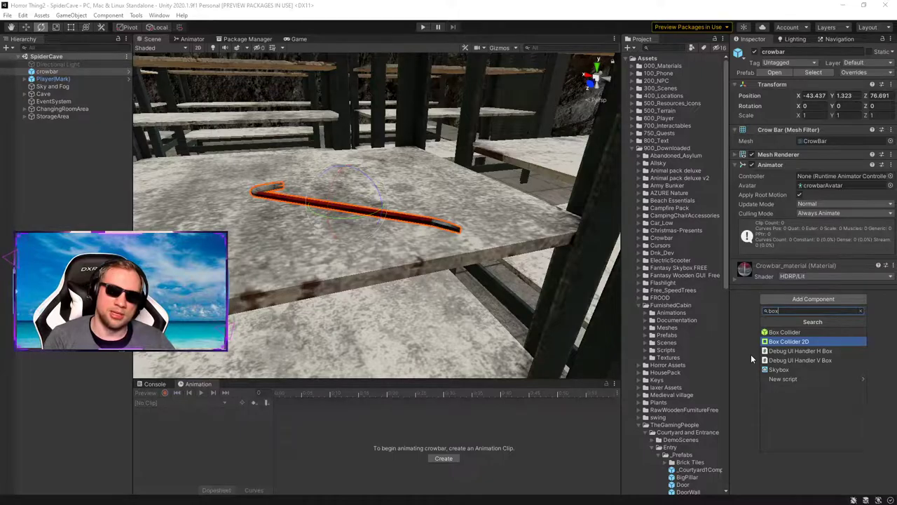
pyautogui.press('Up')
pyautogui.press('Return')
pyautogui.moveTo(431, 219); pyautogui.dragTo(394, 235, button='right')
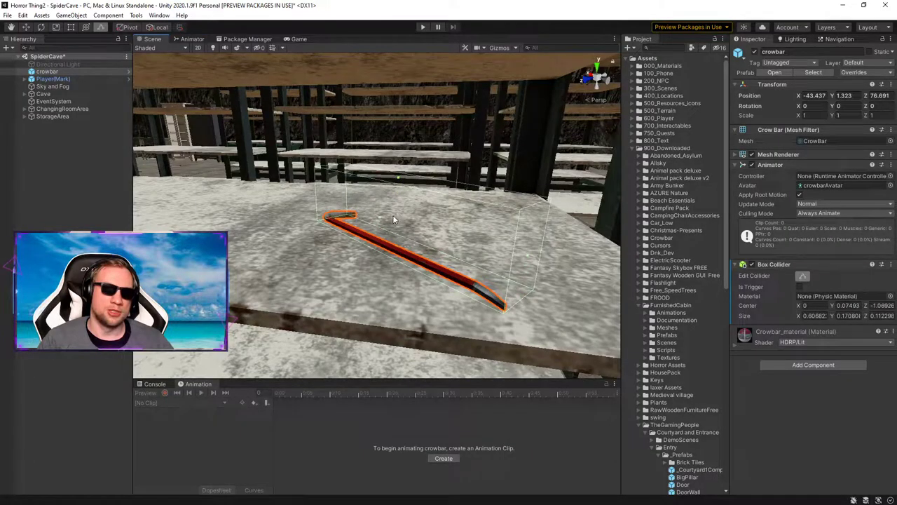
# Step: Extend the crowbar's Box Collider on both sides to a depth of about 0.345 on Z
pyautogui.moveTo(379, 217); pyautogui.dragTo(384, 216)
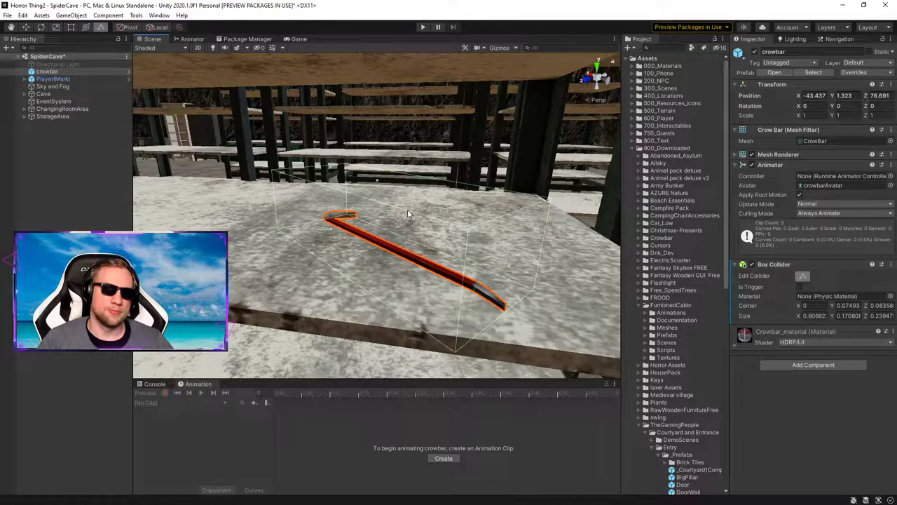
pyautogui.click(408, 209)
pyautogui.moveTo(412, 210); pyautogui.dragTo(315, 251, button='right')
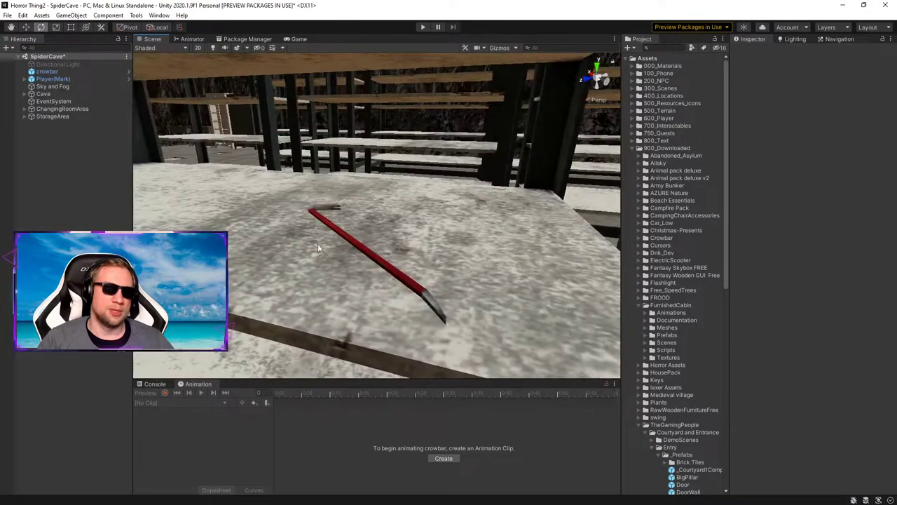
pyautogui.click(374, 257)
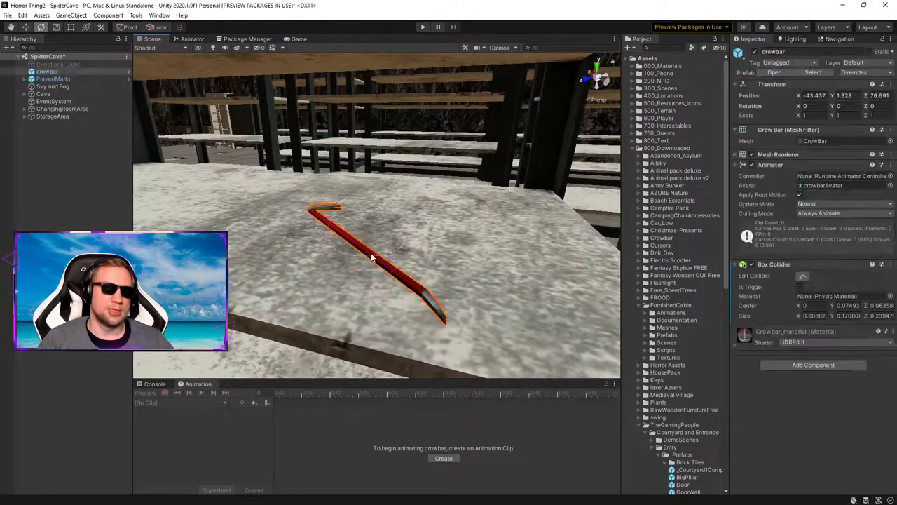
pyautogui.click(807, 277)
pyautogui.moveTo(442, 238); pyautogui.dragTo(417, 227, button='right')
pyautogui.press('w')
pyautogui.moveTo(483, 225); pyautogui.dragTo(511, 217)
pyautogui.press('s')
pyautogui.moveTo(456, 231); pyautogui.dragTo(358, 241, button='right')
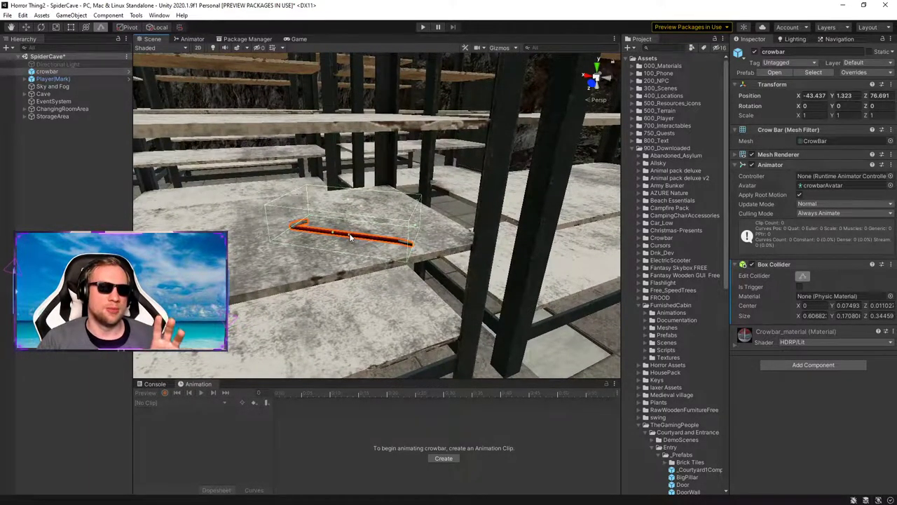
# Step: Apply the added Box Collider to the crowbar prefab
pyautogui.rightClick(785, 266)
pyautogui.moveTo(810, 281)
pyautogui.click(760, 282)
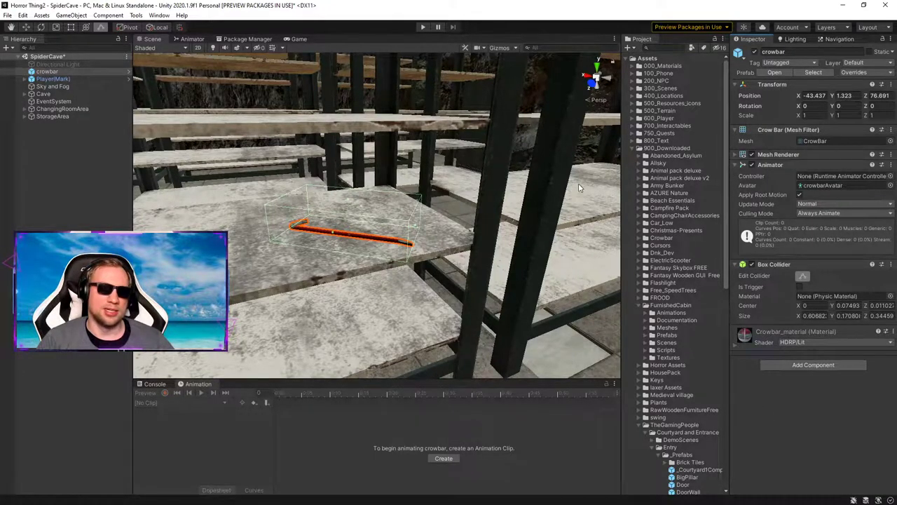
# Step: Check the crowbar's collider bounds on the shelf, clear the selection and save the SpiderCave scene
pyautogui.click(79, 180)
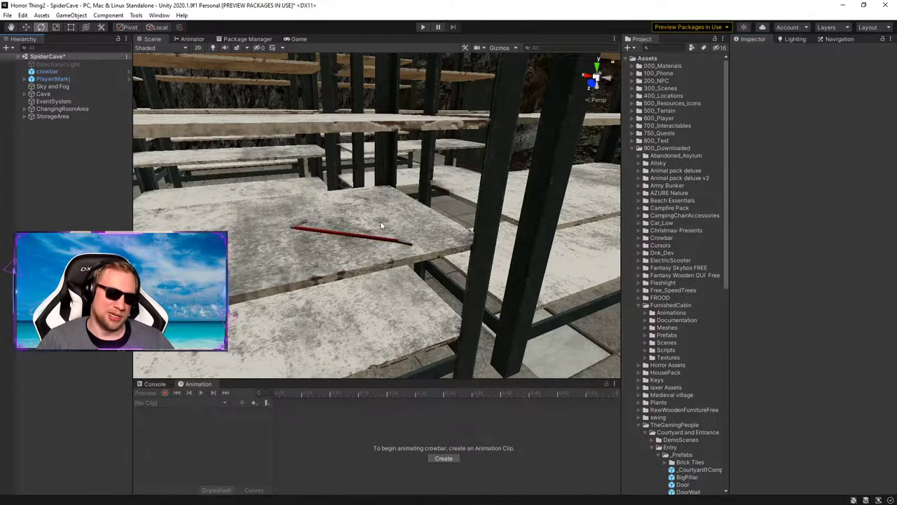
pyautogui.press('w')
pyautogui.moveTo(338, 235); pyautogui.dragTo(498, 179, button='right')
pyautogui.click(471, 215)
pyautogui.click(803, 277)
pyautogui.press('s')
pyautogui.moveTo(436, 163); pyautogui.dragTo(415, 199, button='right')
pyautogui.click(382, 294)
pyautogui.press('w')
pyautogui.hotkey('ctrl', 's')
# Step: Search the project assets for "box" and place the Box suitcase model in the scene beside the storage racks
pyautogui.press('s')
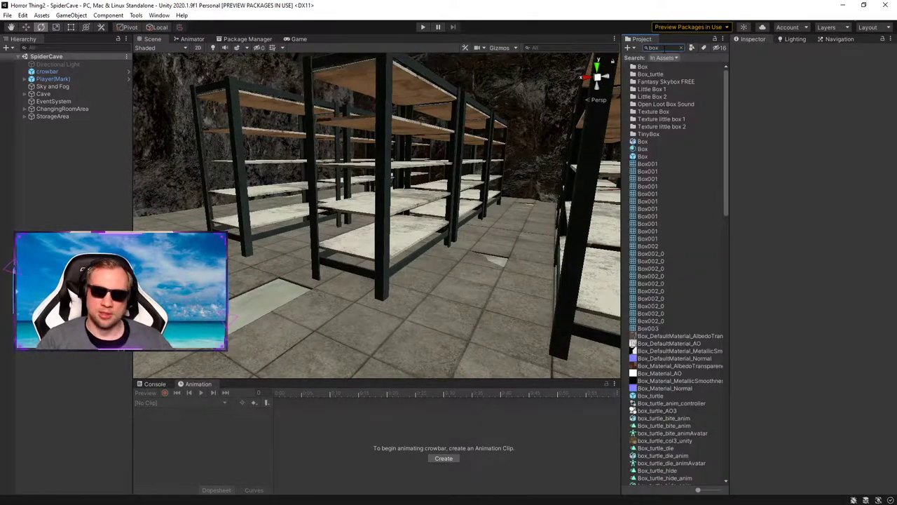
pyautogui.click(652, 149)
pyautogui.click(652, 141)
pyautogui.click(651, 157)
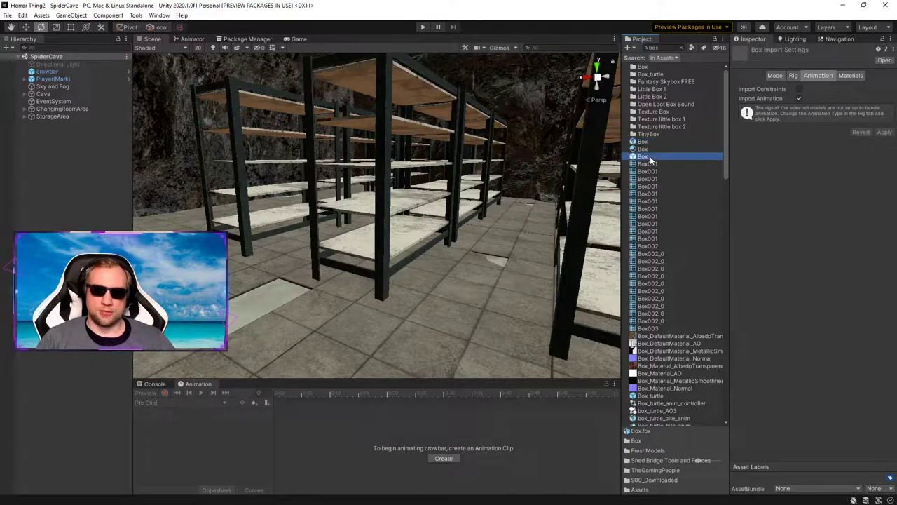
pyautogui.moveTo(651, 160); pyautogui.dragTo(428, 291)
pyautogui.moveTo(508, 228); pyautogui.dragTo(390, 276, button='right')
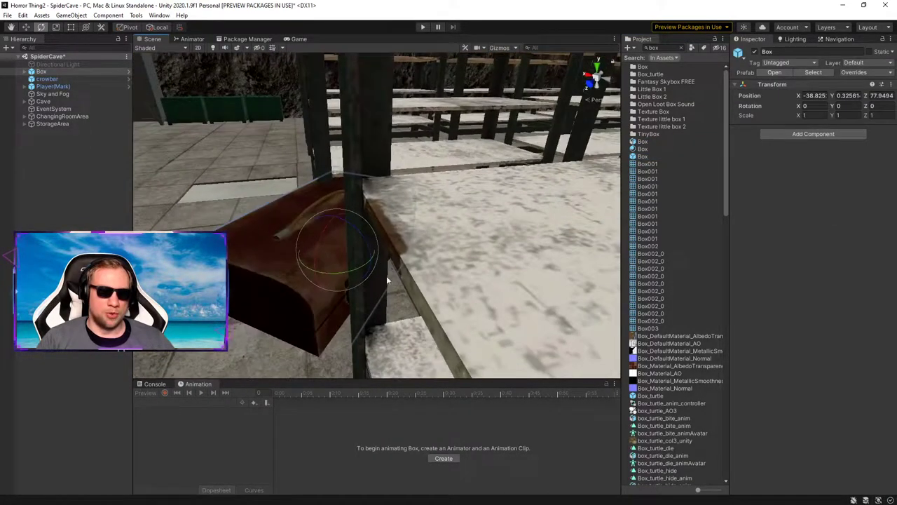
# Step: Scale the suitcase uniformly to about 0.54 and rotate it to 75° around Y
pyautogui.press('r')
pyautogui.moveTo(336, 251); pyautogui.dragTo(305, 254)
pyautogui.moveTo(305, 253); pyautogui.dragTo(519, 246, button='right')
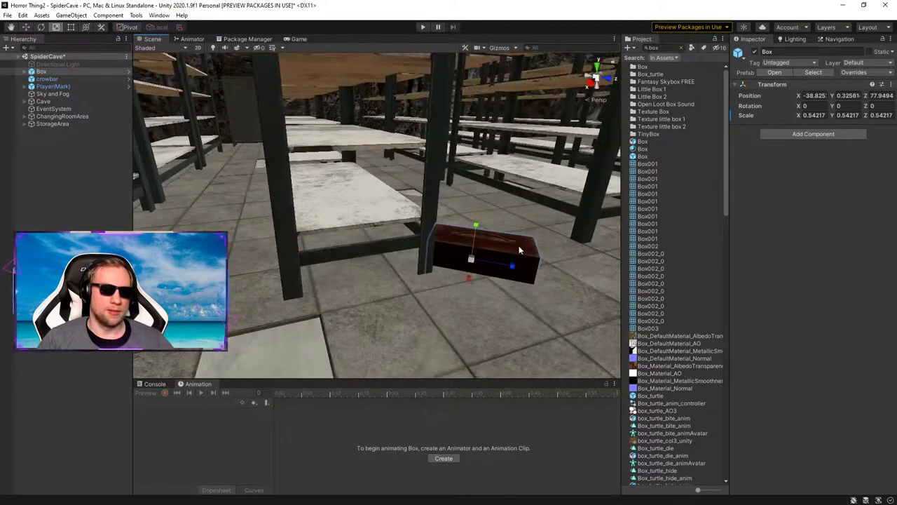
pyautogui.press('e')
pyautogui.moveTo(485, 282); pyautogui.dragTo(392, 284)
pyautogui.keyDown('alt'); pyautogui.moveTo(492, 256); pyautogui.dragTo(338, 215); pyautogui.keyUp('alt')
# Step: Raise the suitcase to Y 0.927 and slide it into position on the rack's lower shelf
pyautogui.press('w')
pyautogui.moveTo(334, 181); pyautogui.dragTo(339, 128)
pyautogui.moveTo(436, 135); pyautogui.dragTo(282, 118, button='right')
pyautogui.press('w')
pyautogui.press('d')
pyautogui.press('s')
pyautogui.press('a')
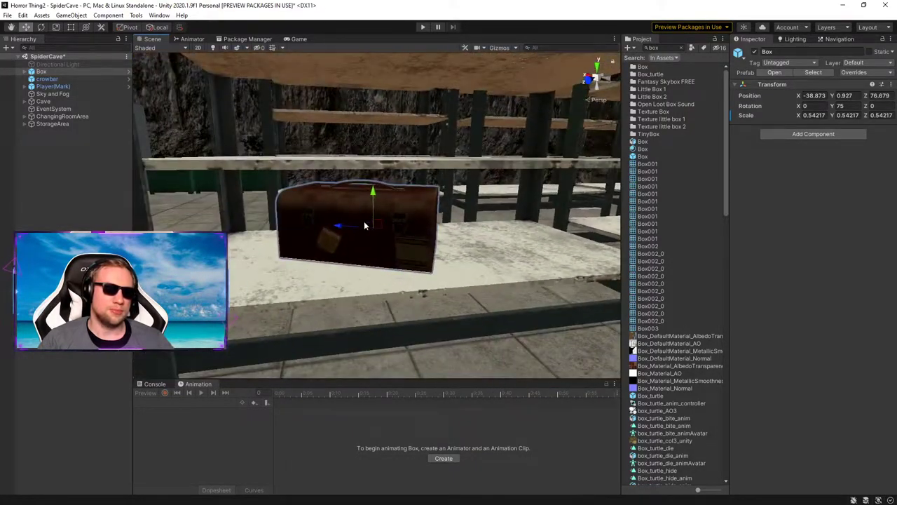
pyautogui.moveTo(373, 230); pyautogui.dragTo(341, 230)
pyautogui.moveTo(341, 230); pyautogui.dragTo(326, 278, button='right')
pyautogui.press('s')
pyautogui.press('s')
# Step: Duplicate the suitcase onto another rack's shelf at about X -41.16, Y 1.446, Z 71.38, rotated to about 55° around Y
pyautogui.hotkey('ctrl', 'd')
pyautogui.moveTo(261, 213); pyautogui.dragTo(434, 198)
pyautogui.moveTo(434, 198); pyautogui.dragTo(306, 214, button='right')
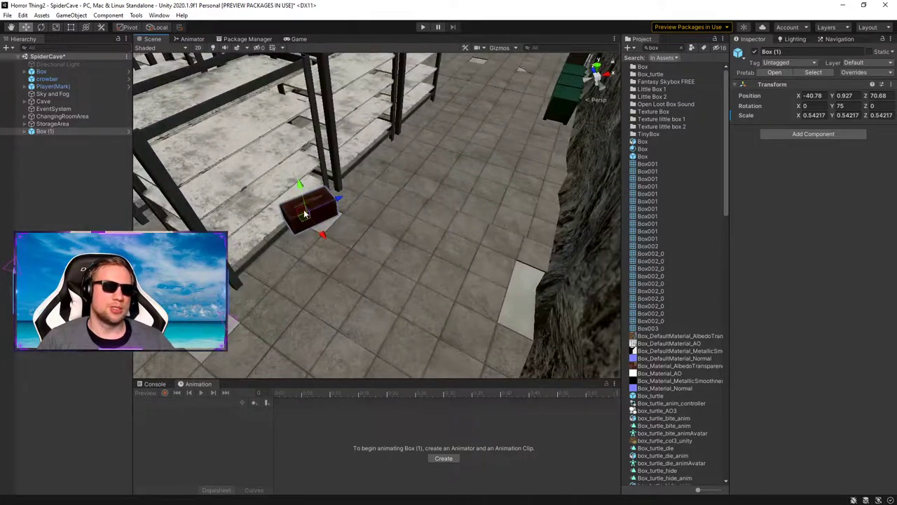
pyautogui.moveTo(306, 222); pyautogui.dragTo(277, 200)
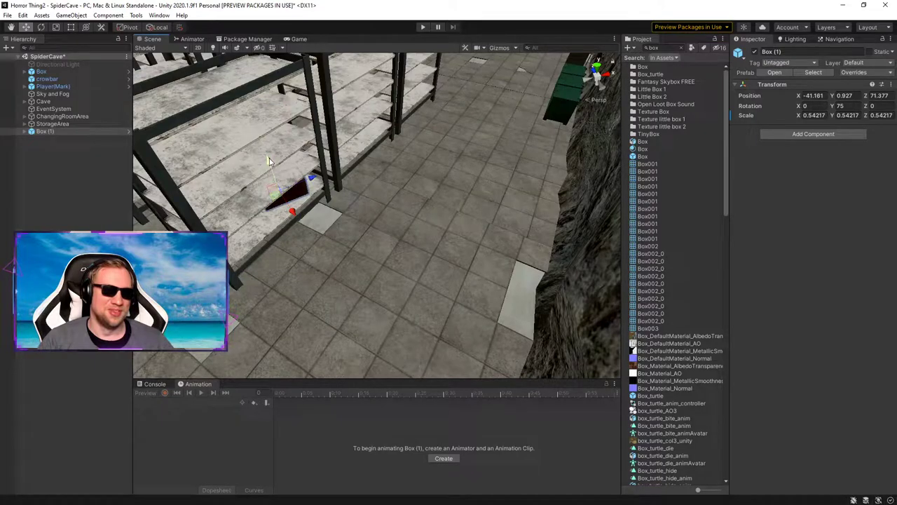
pyautogui.moveTo(269, 161); pyautogui.dragTo(264, 137)
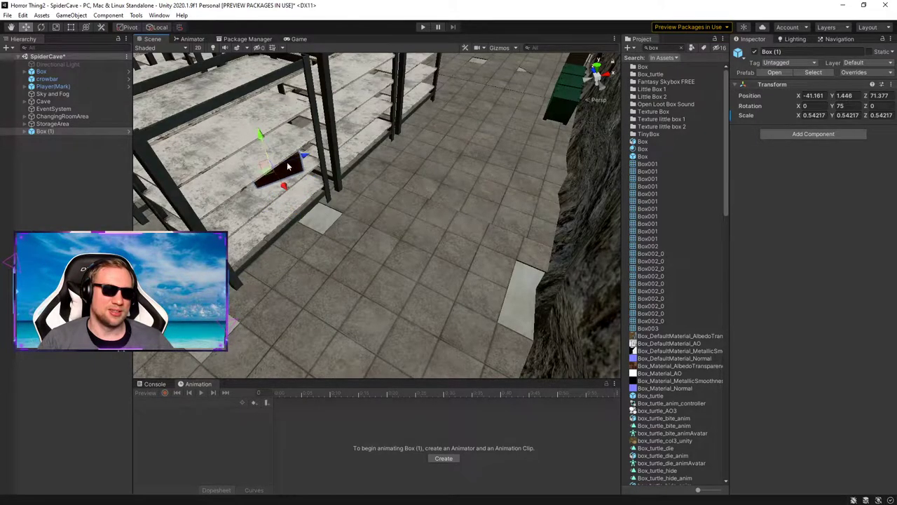
pyautogui.press('e')
pyautogui.moveTo(288, 190); pyautogui.dragTo(386, 166)
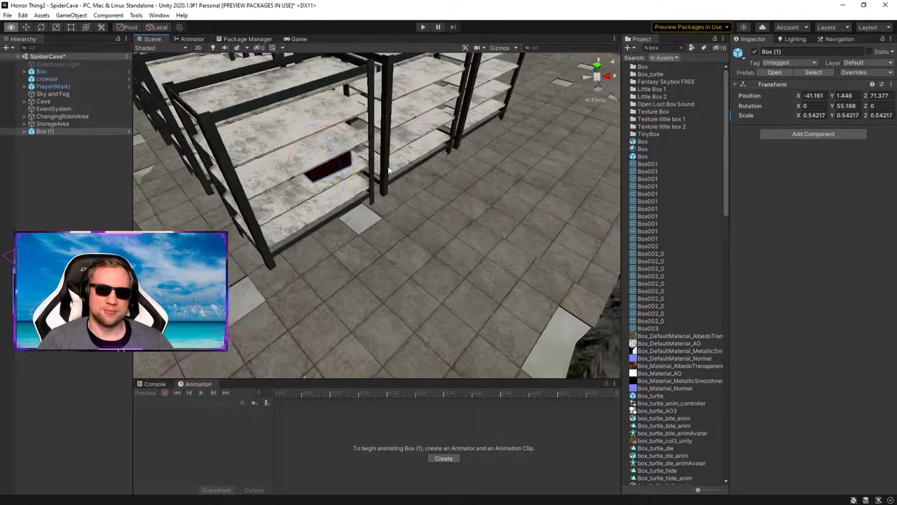
# Step: Place another Box suitcase from the assets on a rack shelf near X -42.6, Z 73.4
pyautogui.click(657, 156)
pyautogui.moveTo(544, 174); pyautogui.dragTo(429, 131, button='right')
pyautogui.moveTo(643, 156); pyautogui.dragTo(393, 225)
pyautogui.moveTo(393, 225); pyautogui.dragTo(353, 160, button='right')
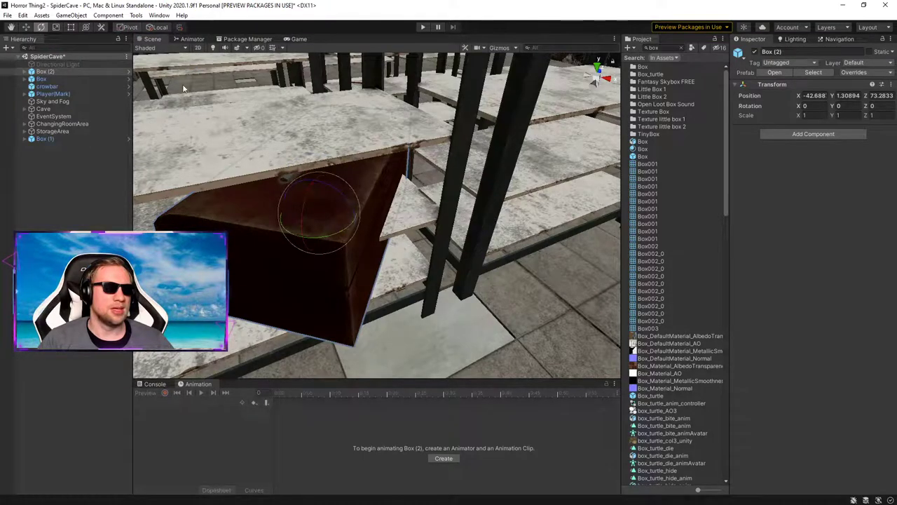
pyautogui.press('w')
pyautogui.moveTo(313, 179); pyautogui.dragTo(314, 172)
# Step: Scale the new suitcase to about 0.41, rotate it to -75° around Y, and lift it to Y 1.404 on the shelf
pyautogui.press('r')
pyautogui.moveTo(317, 205); pyautogui.dragTo(296, 215)
pyautogui.moveTo(308, 210); pyautogui.dragTo(357, 227, button='right')
pyautogui.press('e')
pyautogui.moveTo(351, 237); pyautogui.dragTo(440, 222)
pyautogui.press('w')
pyautogui.moveTo(347, 216); pyautogui.dragTo(371, 160)
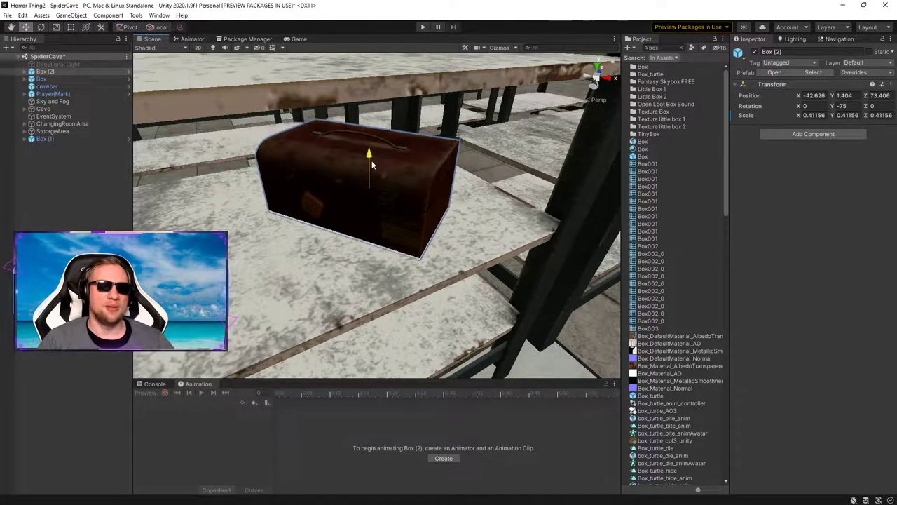
pyautogui.moveTo(372, 188); pyautogui.dragTo(421, 195, button='right')
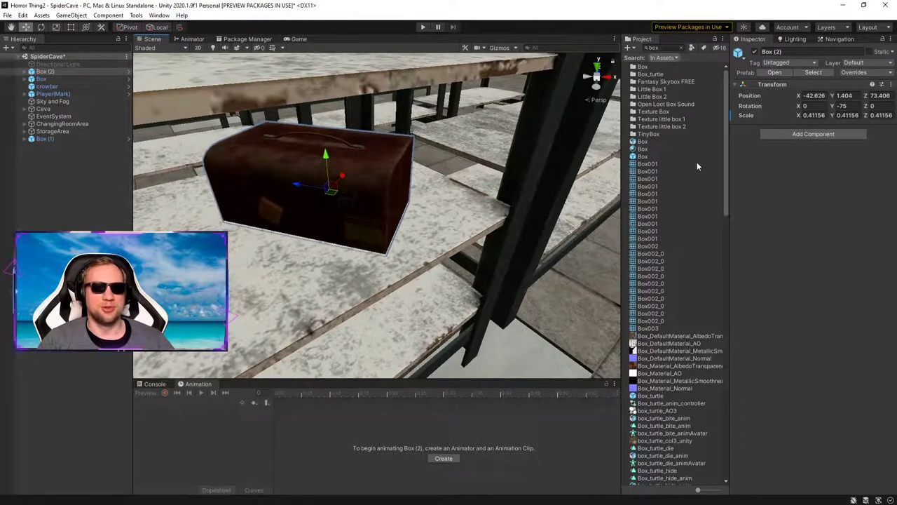
pyautogui.click(645, 157)
pyautogui.click(644, 142)
pyautogui.click(643, 149)
pyautogui.click(643, 156)
pyautogui.scroll(-4, 665, 266)
pyautogui.click(662, 343)
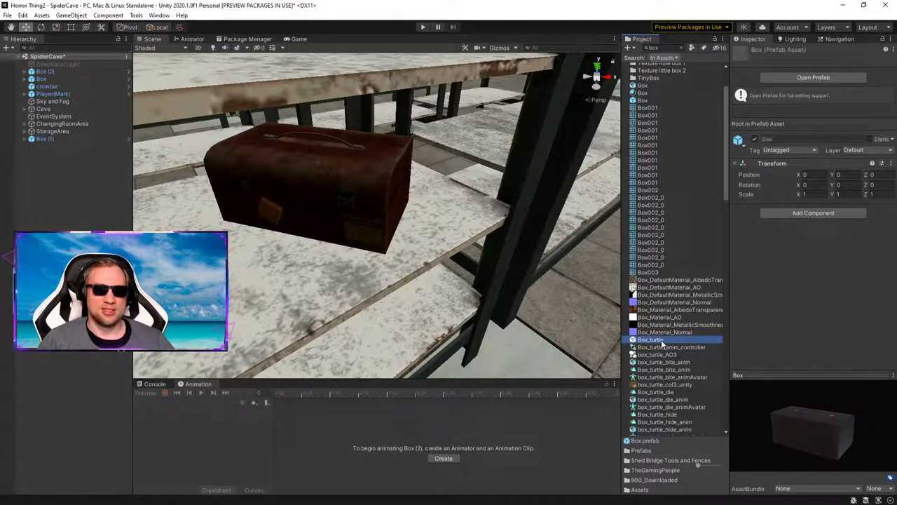
pyautogui.scroll(-2, 662, 344)
pyautogui.scroll(-1, 662, 343)
pyautogui.moveTo(657, 284); pyautogui.dragTo(215, 267)
pyautogui.moveTo(301, 254); pyautogui.dragTo(250, 230, button='right')
pyautogui.press('Delete')
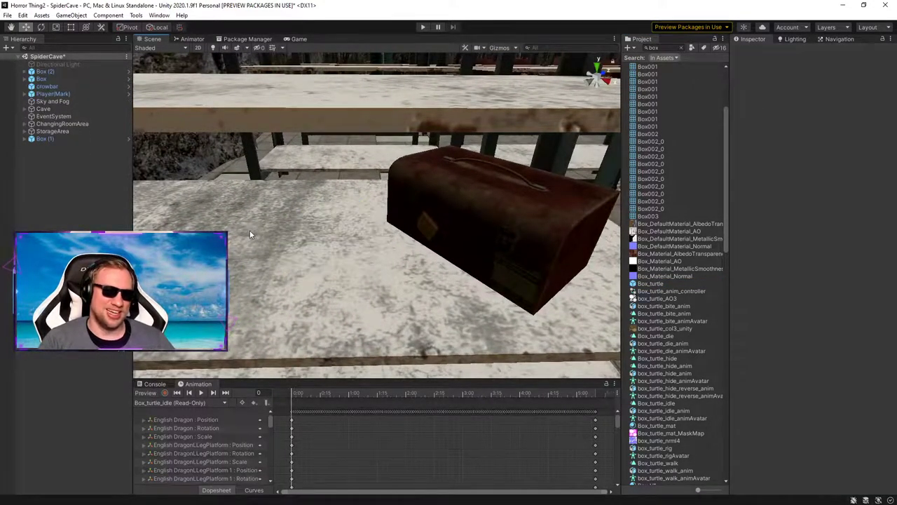
# Step: Place the Box_V1 crate prefab on the shelf beside the suitcase and frame it
pyautogui.click(662, 307)
pyautogui.scroll(-5, 663, 307)
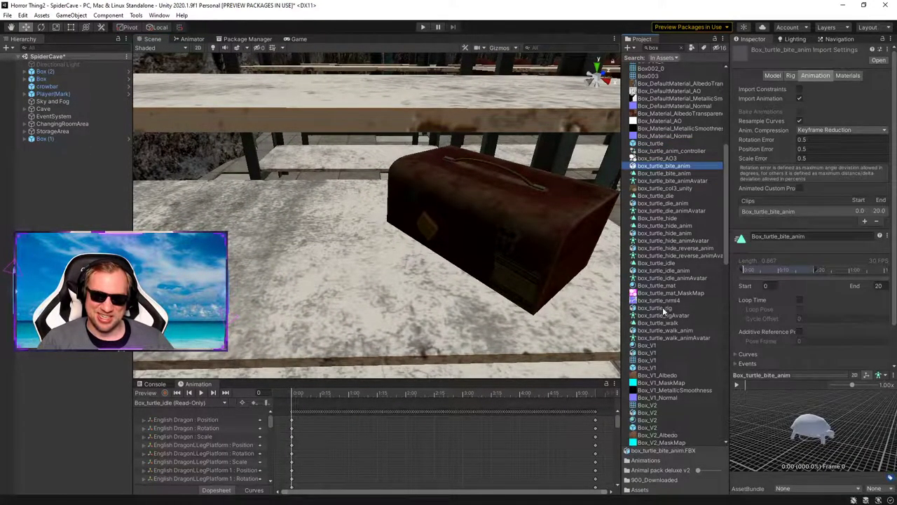
pyautogui.click(660, 367)
pyautogui.moveTo(660, 367); pyautogui.dragTo(200, 221)
pyautogui.press('f')
# Step: Rotate the crate to about 144° around Y and scale it uniformly to 1.28
pyautogui.press('e')
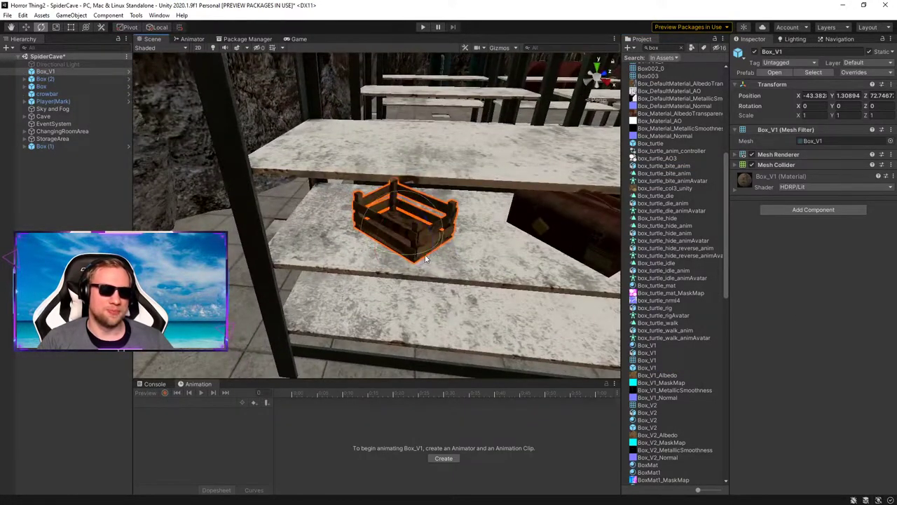
pyautogui.moveTo(419, 256); pyautogui.dragTo(256, 251)
pyautogui.press('r')
pyautogui.moveTo(401, 232)
pyautogui.mouseDown()
pyautogui.moveTo(409, 237)
pyautogui.moveTo(391, 233)
pyautogui.mouseUp()
pyautogui.press('w')
# Step: Duplicate the crate and move the copy along to another shelf at about X -41.38, Z 74.29
pyautogui.hotkey('ctrl', 'd')
pyautogui.moveTo(391, 233); pyautogui.dragTo(339, 218, button='right')
pyautogui.moveTo(316, 140); pyautogui.dragTo(373, 225, button='right')
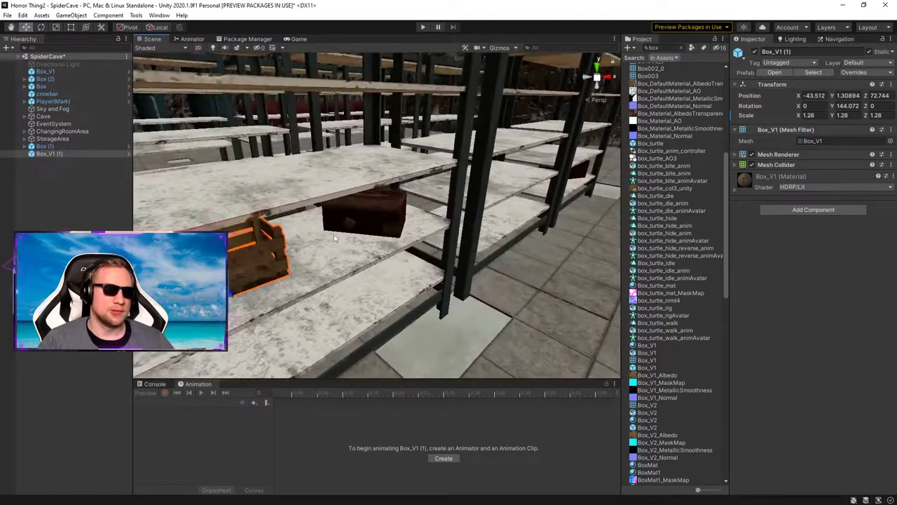
pyautogui.moveTo(174, 293); pyautogui.dragTo(458, 199)
pyautogui.moveTo(503, 222); pyautogui.dragTo(446, 223, button='right')
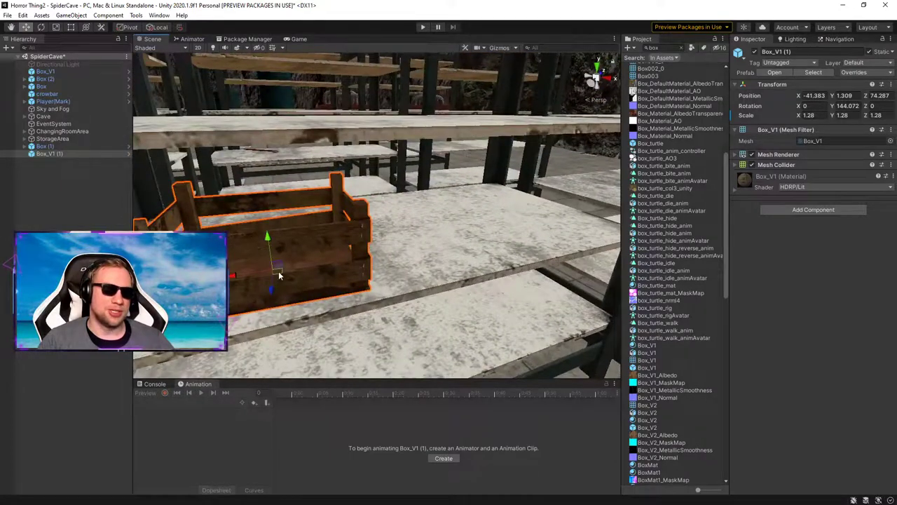
# Step: Duplicate the crate again and move the second copy farther along the shelves at the same height
pyautogui.hotkey('ctrl', 'd')
pyautogui.moveTo(269, 246); pyautogui.dragTo(460, 225)
pyautogui.press('e')
pyautogui.press('w')
pyautogui.moveTo(460, 225); pyautogui.dragTo(268, 222, button='right')
# Step: Duplicate the crate to a shelf position near X -39.51, Z 76.07, and rotate it to about 146° around Y
pyautogui.hotkey('ctrl', 'd')
pyautogui.moveTo(269, 222); pyautogui.dragTo(392, 218)
pyautogui.moveTo(392, 218); pyautogui.dragTo(462, 222, button='right')
pyautogui.moveTo(306, 260); pyautogui.dragTo(302, 266)
pyautogui.moveTo(339, 256); pyautogui.dragTo(349, 254, button='right')
pyautogui.press('e')
pyautogui.moveTo(237, 258); pyautogui.dragTo(227, 257)
pyautogui.moveTo(284, 229); pyautogui.dragTo(322, 228, button='right')
pyautogui.keyDown('alt'); pyautogui.moveTo(322, 227); pyautogui.dragTo(377, 259); pyautogui.keyUp('alt')
# Step: Duplicate the crate onto the rack across the aisle at about X -37.08, Z 74.81, and rotate the copy
pyautogui.hotkey('ctrl', 'd')
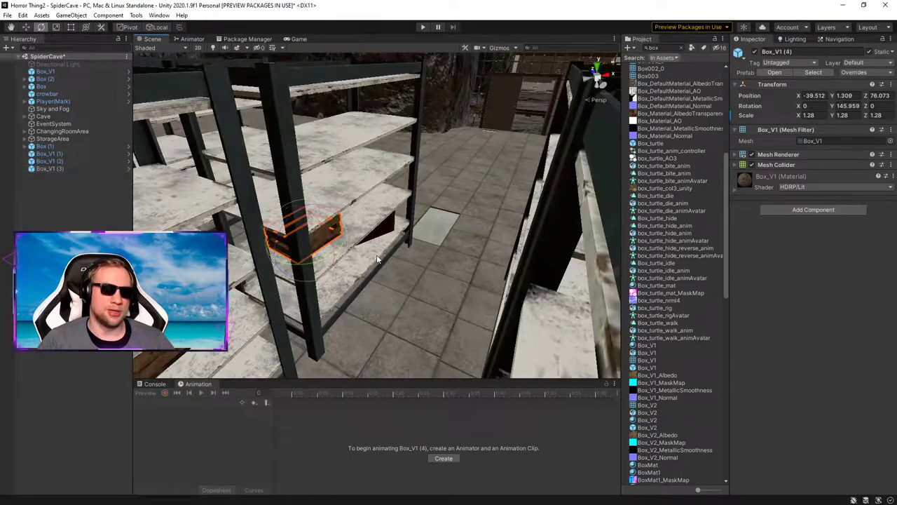
pyautogui.moveTo(308, 247); pyautogui.dragTo(574, 265)
pyautogui.moveTo(360, 253); pyautogui.dragTo(633, 234, button='right')
pyautogui.press('e')
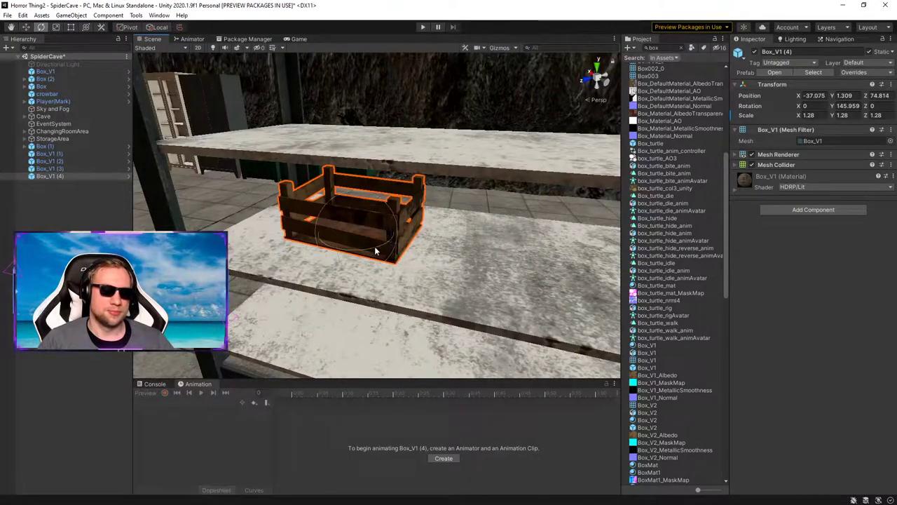
pyautogui.moveTo(368, 254); pyautogui.dragTo(261, 248)
pyautogui.moveTo(357, 252); pyautogui.dragTo(449, 255, button='right')
# Step: Duplicate this crate and place the copy beside it on the same shelf, turned to a different angle
pyautogui.hotkey('ctrl', 'd')
pyautogui.press('w')
pyautogui.moveTo(300, 245); pyautogui.dragTo(431, 257)
pyautogui.moveTo(421, 244)
pyautogui.mouseDown(button='right')
pyautogui.moveTo(400, 245)
pyautogui.moveTo(406, 235)
pyautogui.mouseUp(button='right')
pyautogui.keyDown('alt'); pyautogui.moveTo(405, 235); pyautogui.dragTo(424, 259); pyautogui.keyUp('alt')
pyautogui.press('e')
# Step: Duplicate crates onto the shelf below at Y 0.793, with a second copy beside at about 221° around Y
pyautogui.hotkey('ctrl', 'd')
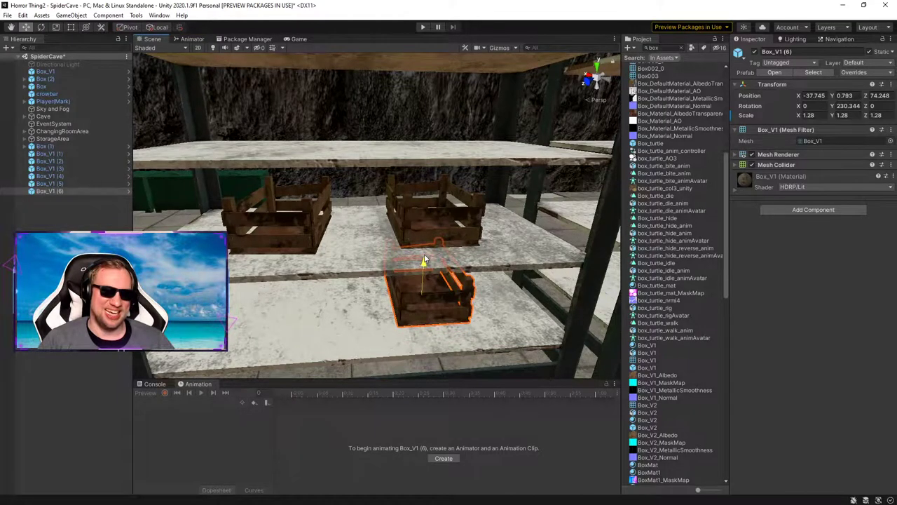
pyautogui.moveTo(430, 319); pyautogui.dragTo(319, 312)
pyautogui.hotkey('ctrl', 'd')
pyautogui.press('e')
pyautogui.moveTo(318, 312); pyautogui.dragTo(648, 340, button='right')
pyautogui.press('d')
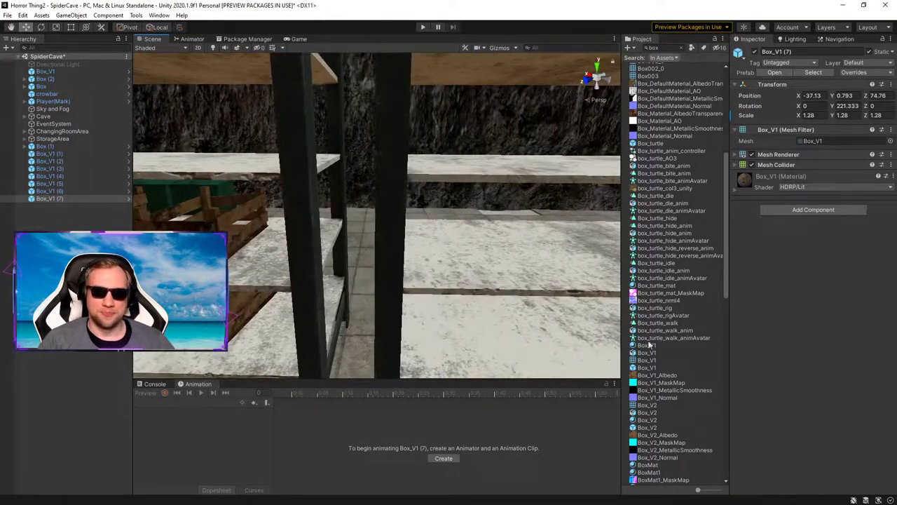
# Step: Duplicate the lower-shelf crate onto the neighbouring rack near X -38.97, Z 72.67, and adjust its position and rotation
pyautogui.moveTo(387, 260); pyautogui.dragTo(381, 267, button='right')
pyautogui.hotkey('ctrl', 'd')
pyautogui.moveTo(497, 272); pyautogui.dragTo(505, 271)
pyautogui.moveTo(505, 271)
pyautogui.mouseDown(button='right')
pyautogui.moveTo(657, 234)
pyautogui.moveTo(499, 216)
pyautogui.moveTo(503, 261)
pyautogui.mouseUp(button='right')
pyautogui.press('s')
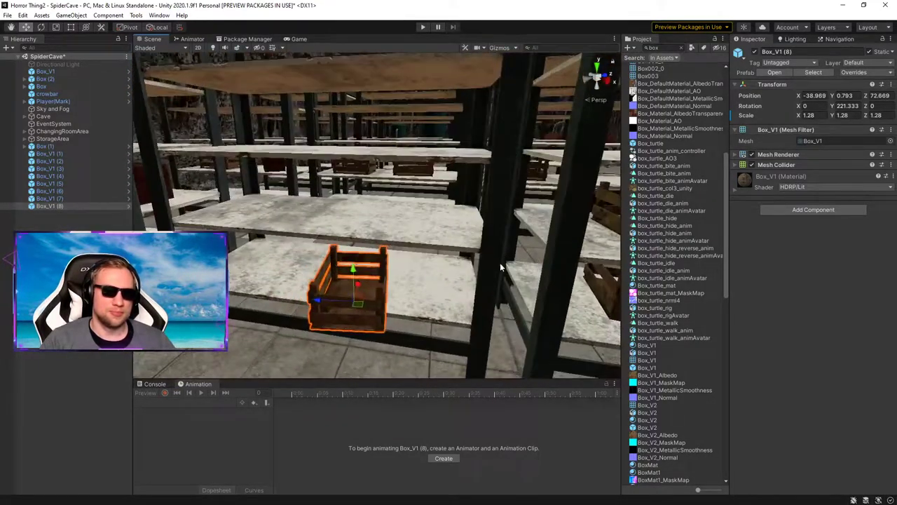
pyautogui.moveTo(357, 303); pyautogui.dragTo(411, 308)
pyautogui.press('e')
pyautogui.moveTo(411, 270); pyautogui.dragTo(306, 300)
# Step: Duplicate the crate to about X -39.77, Z 72.60 on the same shelf, rotate it to about 260° and save the scene
pyautogui.hotkey('ctrl', 'd')
pyautogui.press('e')
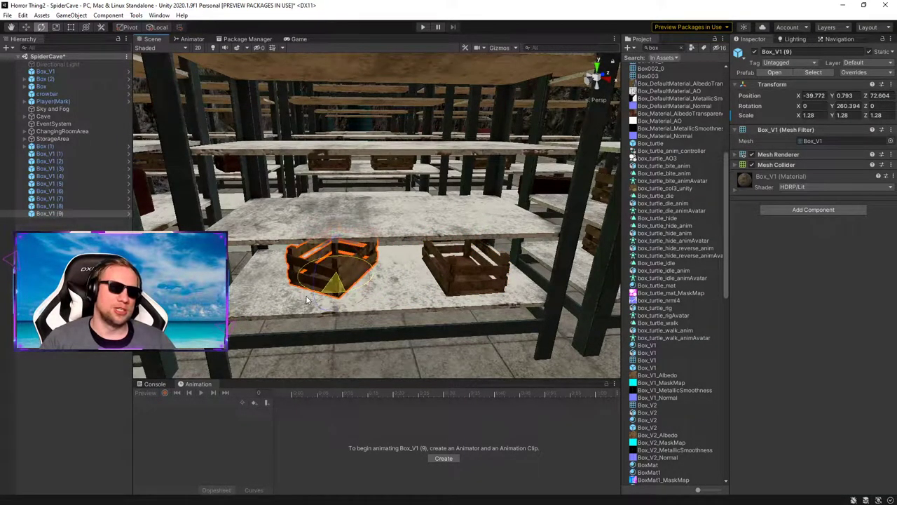
pyautogui.moveTo(394, 261); pyautogui.dragTo(414, 253, button='right')
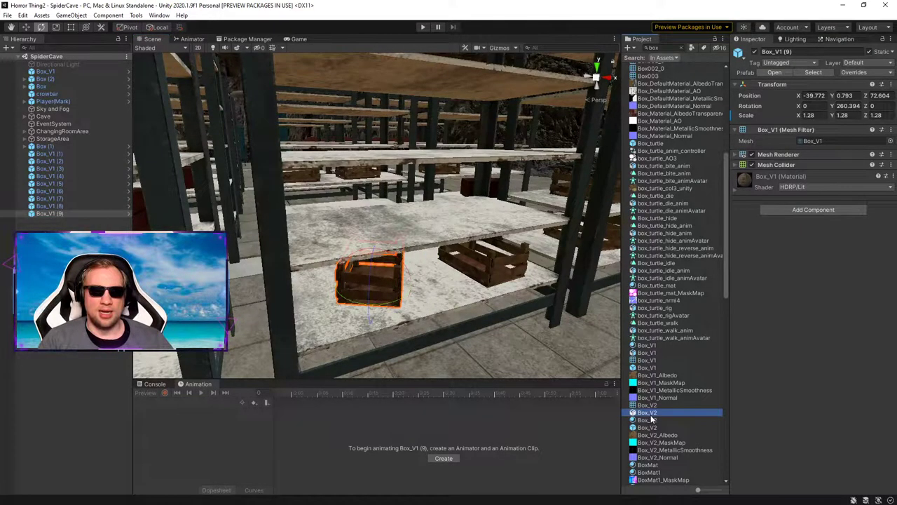
# Step: Place the Box_V2 crate prefab from the search results on a rack shelf
pyautogui.scroll(-3, 653, 406)
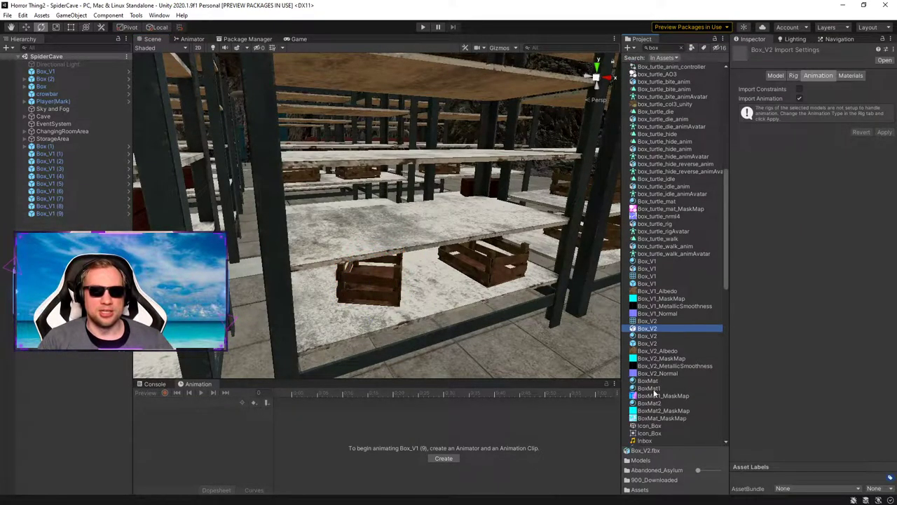
pyautogui.click(647, 344)
pyautogui.moveTo(651, 344); pyautogui.dragTo(360, 229)
pyautogui.moveTo(359, 229); pyautogui.dragTo(316, 223, button='right')
pyautogui.press('s')
pyautogui.press('w')
# Step: Duplicate the Box_V2 crate to about X -41.55, Y 0.801, Z 71.03, rotated to about -37° around Y, and save the scene
pyautogui.hotkey('ctrl', 'd')
pyautogui.press('w')
pyautogui.moveTo(452, 227); pyautogui.dragTo(262, 228)
pyautogui.moveTo(268, 264); pyautogui.dragTo(302, 276)
pyautogui.press('s')
pyautogui.moveTo(302, 276); pyautogui.dragTo(92, 255, button='right')
pyautogui.press('d')
pyautogui.hotkey('ctrl', 's')
# Step: Place the LittleBox2 prefab from the search results on a rack shelf near X -42.34, Z 80.67
pyautogui.moveTo(393, 271); pyautogui.dragTo(418, 298, button='right')
pyautogui.press('d')
pyautogui.press('s')
pyautogui.scroll(-3, 669, 382)
pyautogui.scroll(1, 459, 352)
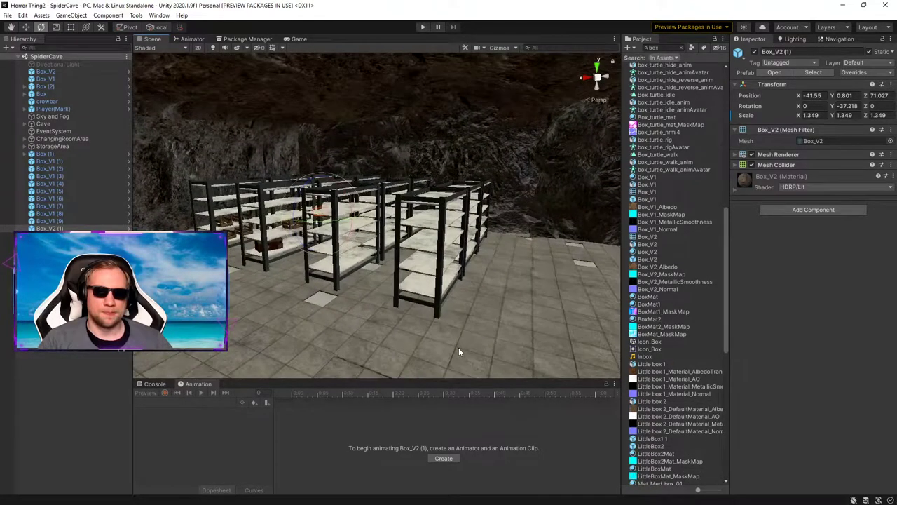
pyautogui.click(662, 401)
pyautogui.scroll(-3, 688, 366)
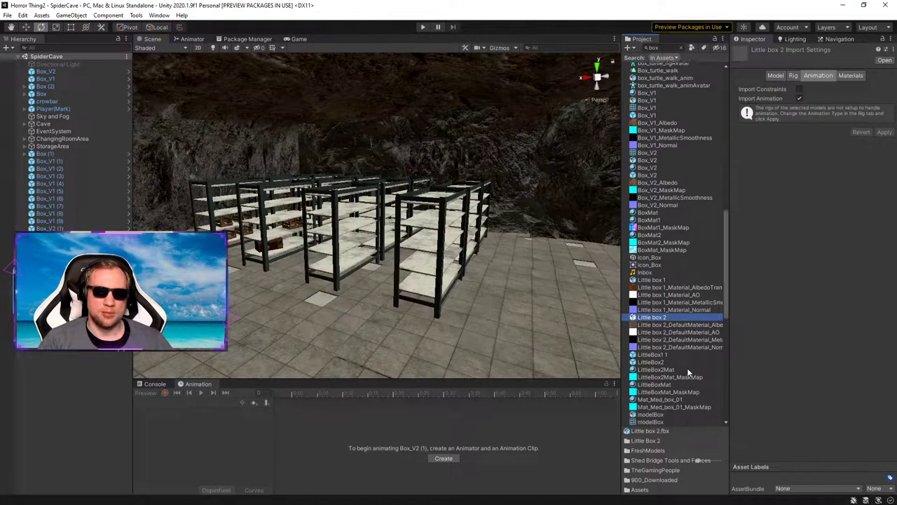
pyautogui.click(652, 362)
pyautogui.moveTo(659, 364); pyautogui.dragTo(428, 242)
pyautogui.moveTo(427, 242); pyautogui.dragTo(292, 303, button='right')
pyautogui.press('w')
pyautogui.press('f')
pyautogui.press('e')
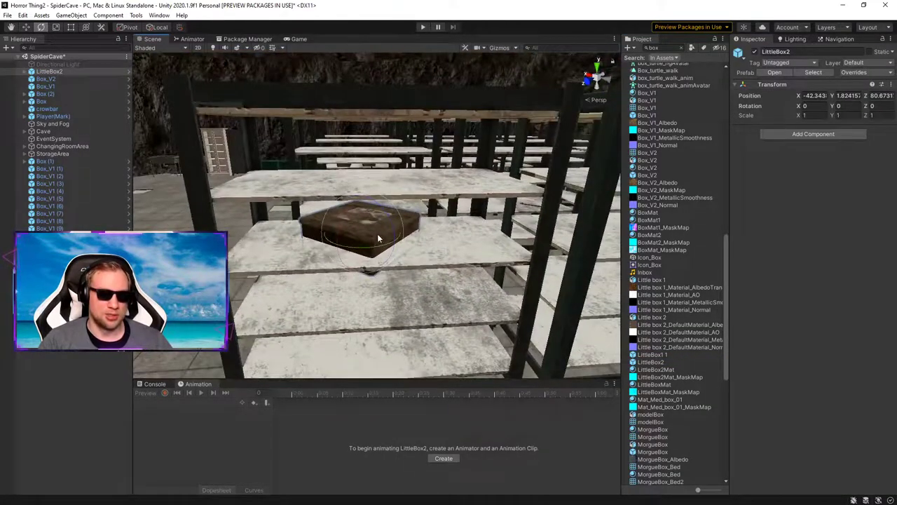
# Step: Scale LittleBox2 to about 0.869, lower it to Y 1.418, rotate it to about 47.5° and move it to X -42.21, Z 81.06
pyautogui.moveTo(362, 201); pyautogui.dragTo(361, 236)
pyautogui.moveTo(362, 270)
pyautogui.mouseDown()
pyautogui.moveTo(354, 275)
pyautogui.moveTo(361, 271)
pyautogui.mouseUp()
pyautogui.moveTo(360, 271); pyautogui.dragTo(390, 236, button='right')
pyautogui.press('w')
pyautogui.press('s')
pyautogui.press('w')
pyautogui.moveTo(359, 197); pyautogui.dragTo(359, 211)
pyautogui.press('e')
pyautogui.moveTo(359, 248); pyautogui.dragTo(297, 252)
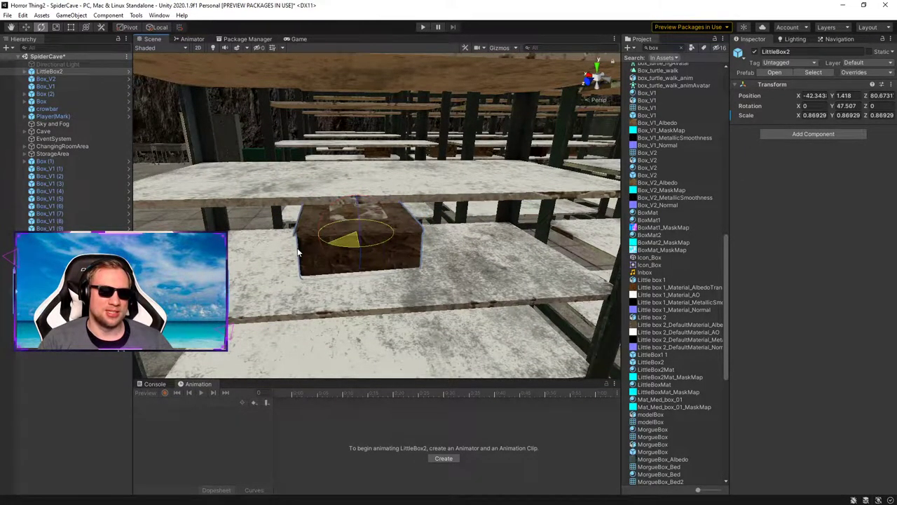
pyautogui.moveTo(356, 237); pyautogui.dragTo(295, 252)
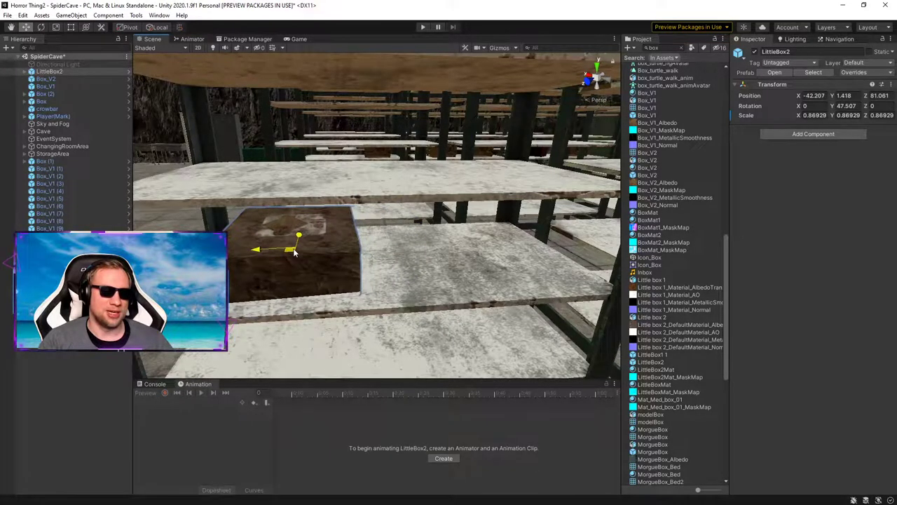
# Step: Duplicate LittleBox2 onto the neighbouring rack near X -40.52, Z 78.83 and rotate the copy to about 50.6° around Y
pyautogui.hotkey('ctrl', 'd')
pyautogui.scroll(-10, 311, 228)
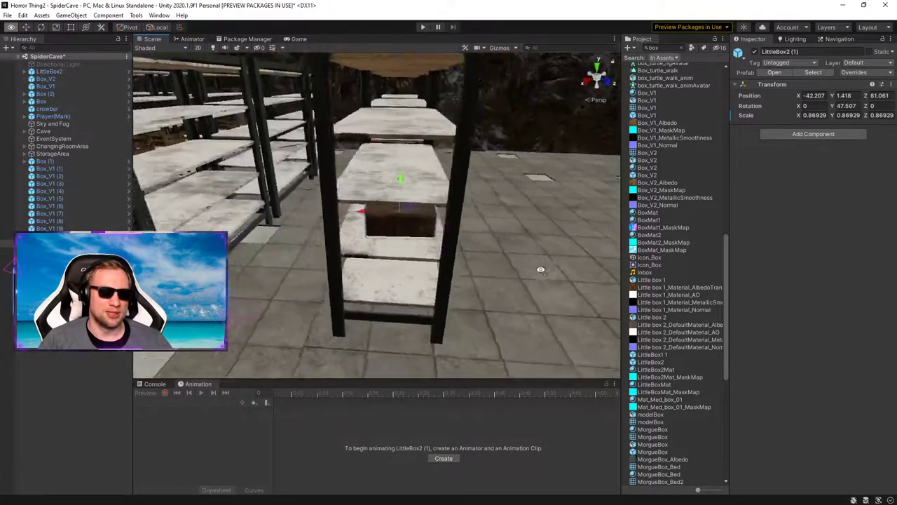
pyautogui.moveTo(422, 212); pyautogui.dragTo(293, 209)
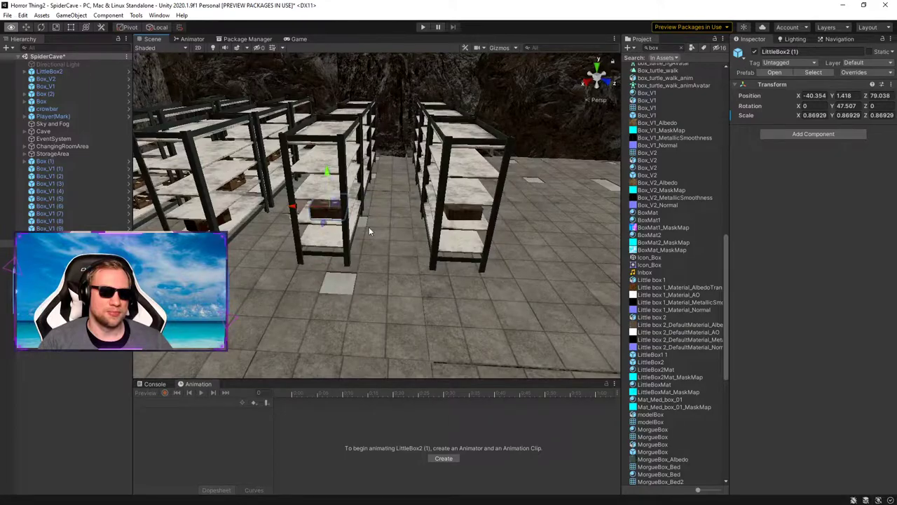
pyautogui.scroll(10, 370, 232)
pyautogui.moveTo(364, 239); pyautogui.dragTo(365, 230)
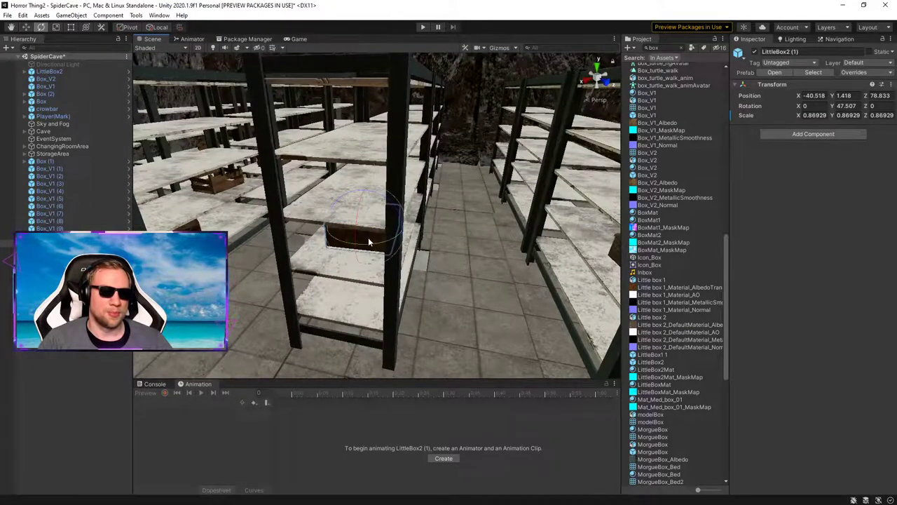
pyautogui.moveTo(499, 264)
pyautogui.mouseDown(button='right')
pyautogui.moveTo(480, 245)
pyautogui.moveTo(407, 234)
pyautogui.moveTo(301, 272)
pyautogui.moveTo(316, 212)
pyautogui.moveTo(568, 287)
pyautogui.moveTo(463, 273)
pyautogui.moveTo(490, 275)
pyautogui.mouseUp(button='right')
pyautogui.press('w')
pyautogui.press('e')
# Step: Duplicate the little box again and move the copy along the racks to about X -39.10, Z 73.18
pyautogui.hotkey('ctrl', 'd')
pyautogui.moveTo(493, 275); pyautogui.dragTo(302, 258)
pyautogui.press('f')
pyautogui.keyDown('alt'); pyautogui.moveTo(105, 198); pyautogui.dragTo(16, 188); pyautogui.keyUp('alt')
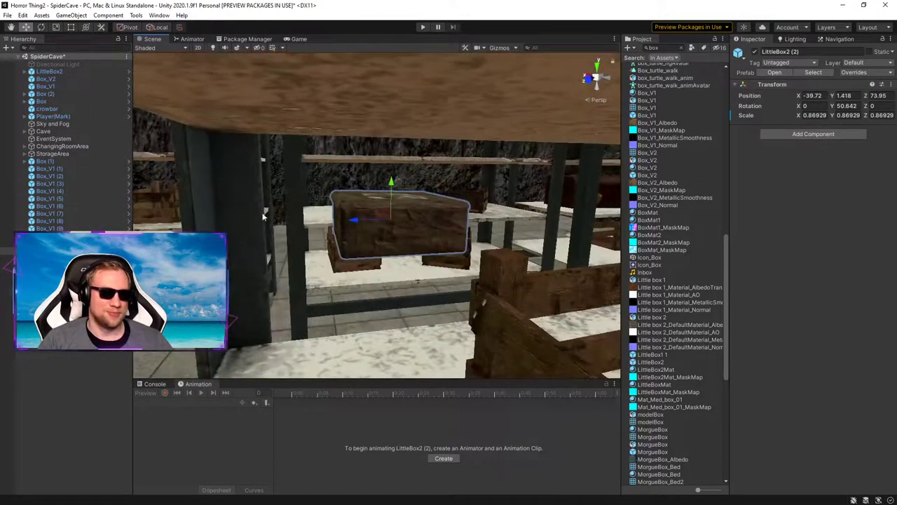
pyautogui.moveTo(387, 224); pyautogui.dragTo(363, 205)
pyautogui.moveTo(363, 206); pyautogui.dragTo(457, 208, button='right')
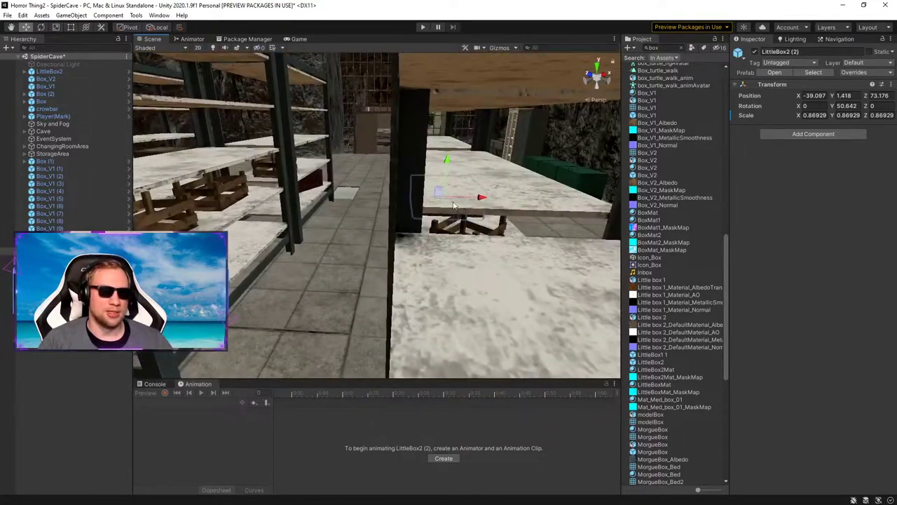
# Step: Duplicate the little box to a lower shelf across the aisle at about X -41.09, Y 0.939, Z 74.70
pyautogui.moveTo(441, 203); pyautogui.dragTo(188, 204)
pyautogui.moveTo(202, 170); pyautogui.dragTo(199, 207)
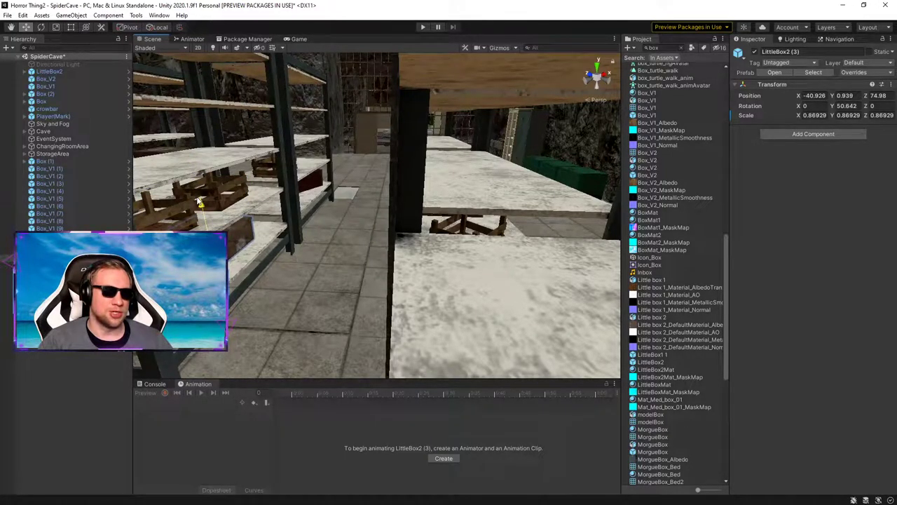
pyautogui.moveTo(228, 249); pyautogui.dragTo(237, 254)
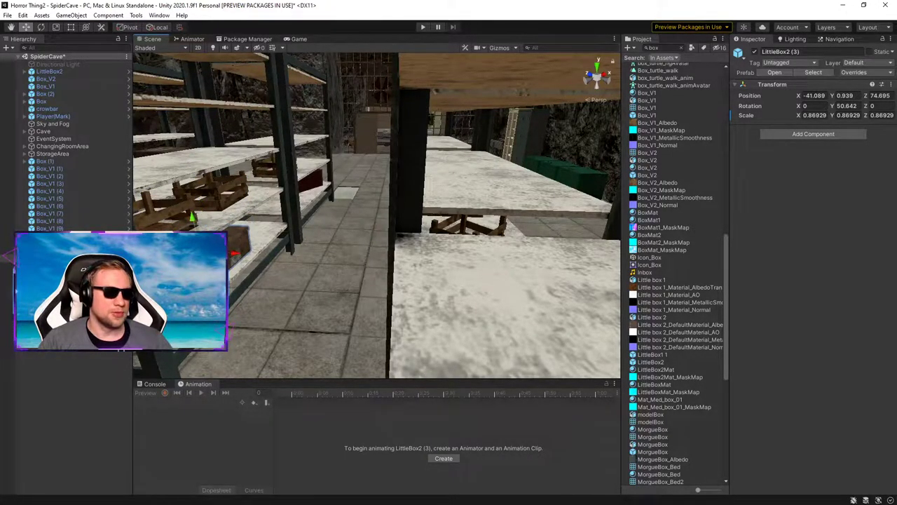
pyautogui.moveTo(419, 210); pyautogui.dragTo(603, 252, button='right')
pyautogui.scroll(-2, 680, 401)
pyautogui.moveTo(449, 275); pyautogui.dragTo(377, 226, button='right')
# Step: Duplicate the lower-shelf little box to a far rack at about X -46.61, Z 77.31 and save the scene
pyautogui.hotkey('ctrl', 'd')
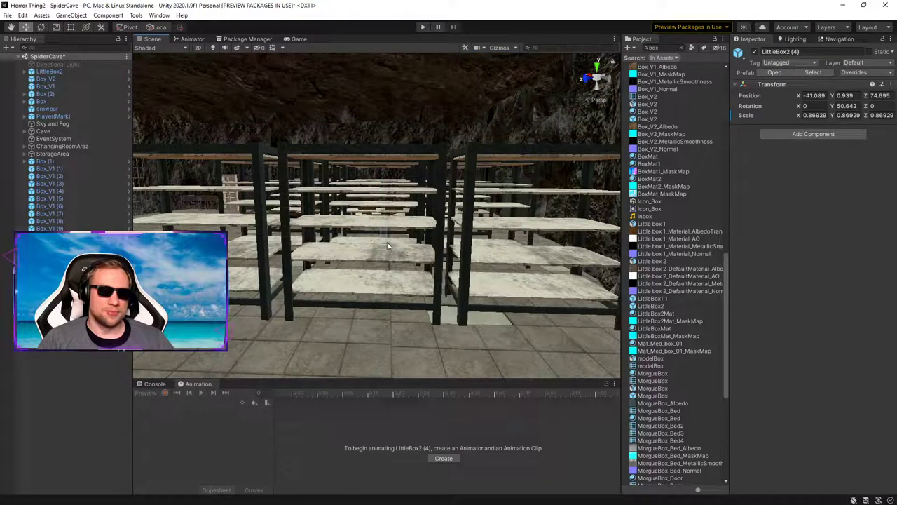
pyautogui.click(387, 242)
pyautogui.hotkey('ctrl', 'z')
pyautogui.moveTo(396, 209); pyautogui.dragTo(340, 202, button='right')
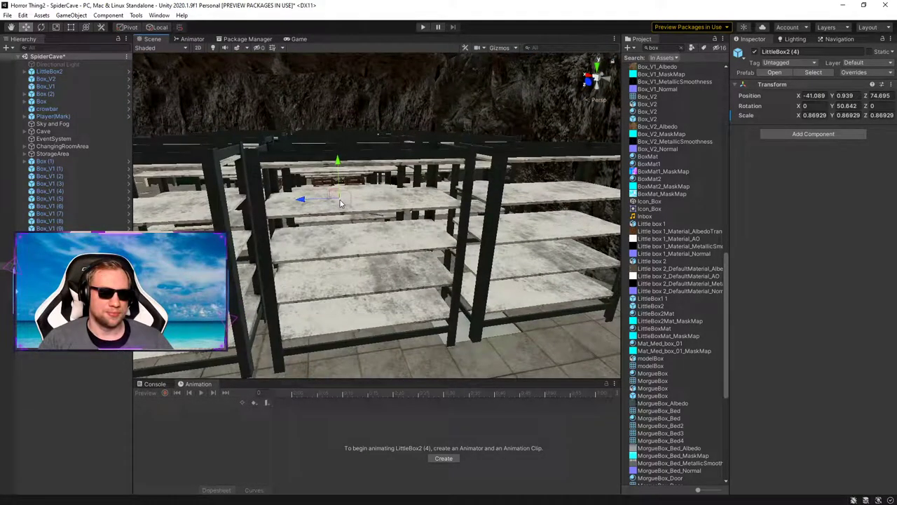
pyautogui.moveTo(432, 270); pyautogui.dragTo(522, 281)
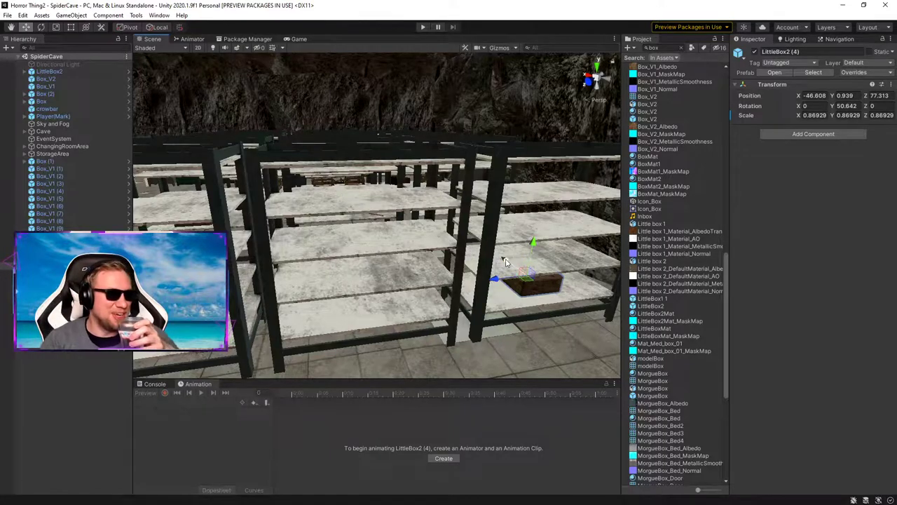
# Step: Place the open LittleBox1 1 prefab on a bottom shelf near X -44.61, Z 79.08, raise it to Y 0.887 and scale it to about 1.308
pyautogui.click(652, 299)
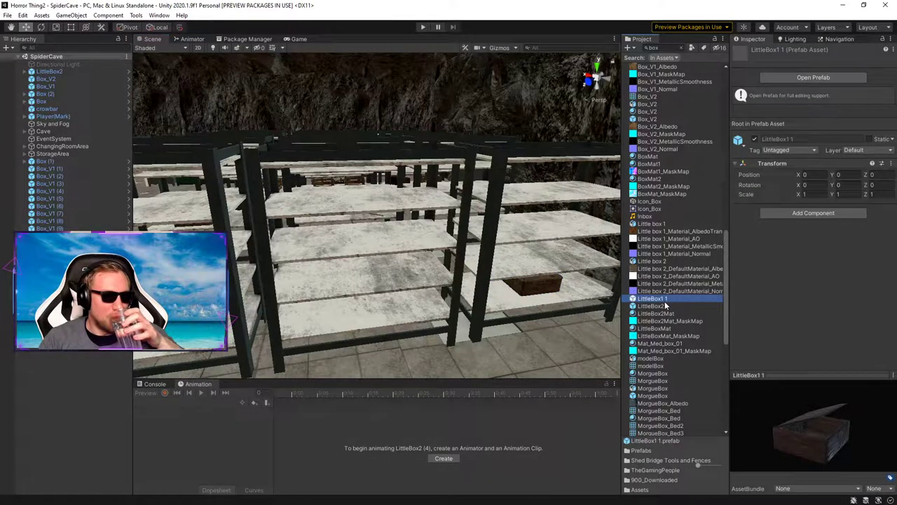
pyautogui.moveTo(665, 300); pyautogui.dragTo(420, 331)
pyautogui.press('w')
pyautogui.moveTo(419, 331); pyautogui.dragTo(416, 294, button='right')
pyautogui.press('s')
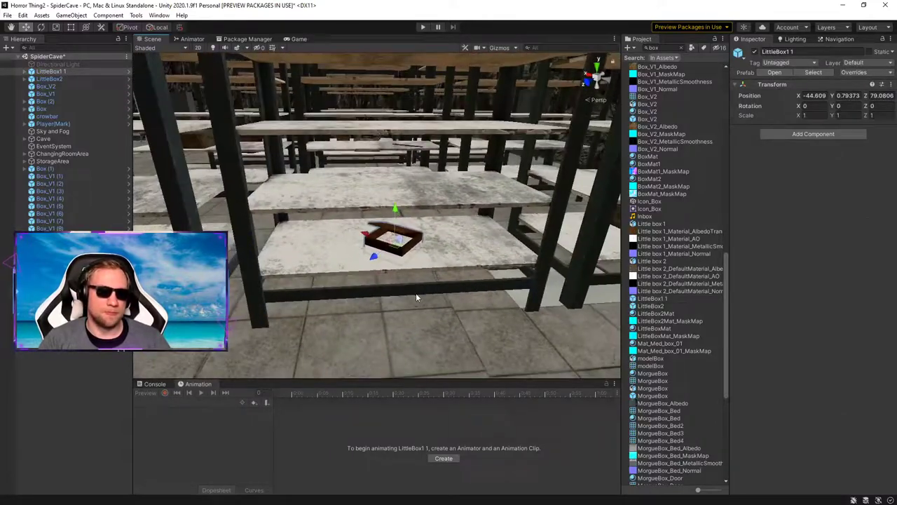
pyautogui.moveTo(395, 220); pyautogui.dragTo(395, 205)
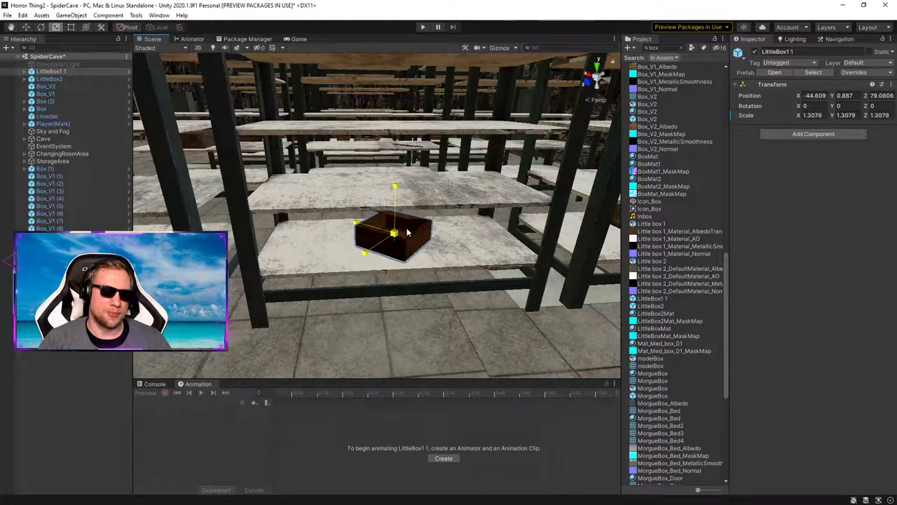
# Step: Preview further box assets in the search results and place the MorgueBox prefab in the storage area near X -45.32, Z 79.48
pyautogui.click(666, 336)
pyautogui.click(654, 373)
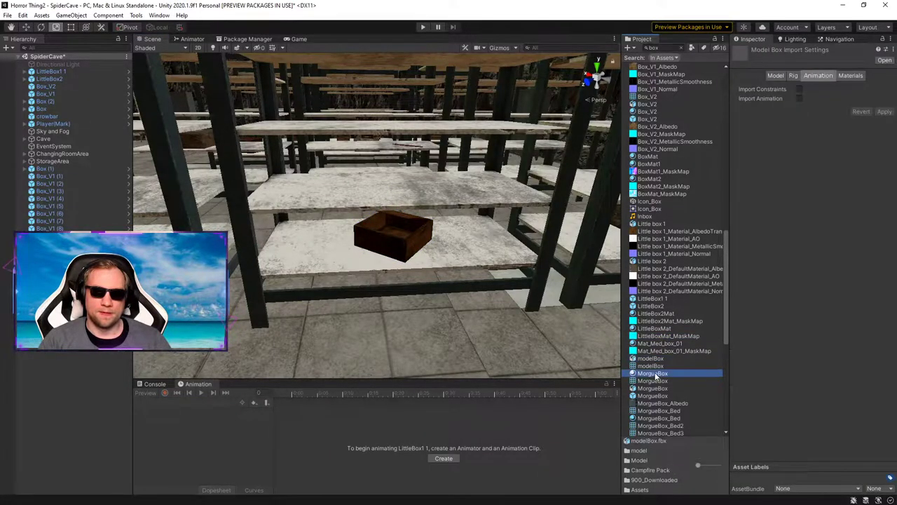
pyautogui.click(653, 388)
pyautogui.click(651, 396)
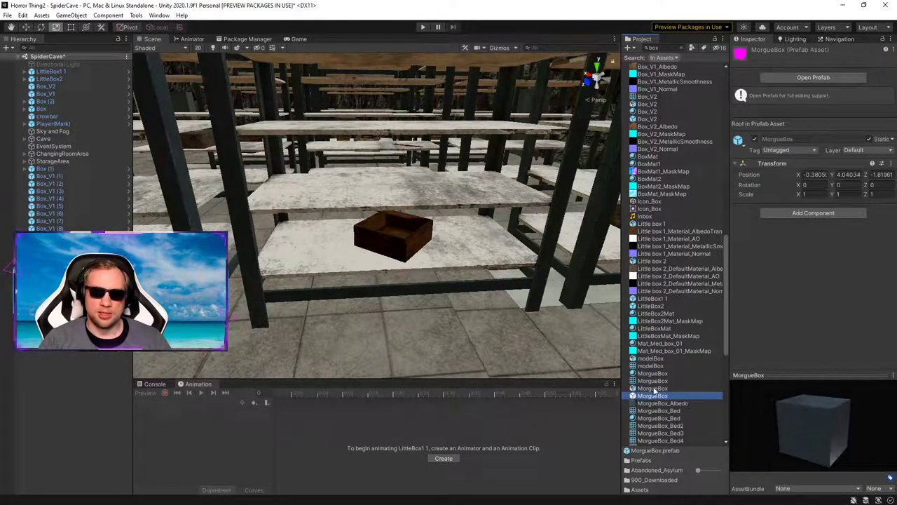
pyautogui.scroll(-2, 659, 374)
pyautogui.moveTo(657, 343); pyautogui.dragTo(449, 347)
pyautogui.moveTo(459, 322); pyautogui.dragTo(542, 272, button='right')
# Step: Rotate the MorgueBox cabinet to about 229° and move it against the cave wall at about X -50.87, Z 77.29
pyautogui.moveTo(292, 323); pyautogui.dragTo(79, 283)
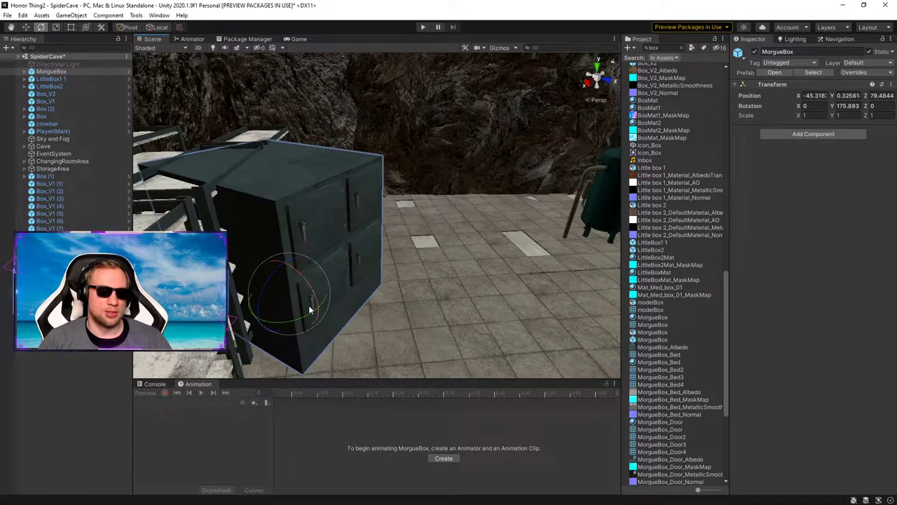
pyautogui.moveTo(298, 323); pyautogui.dragTo(171, 335)
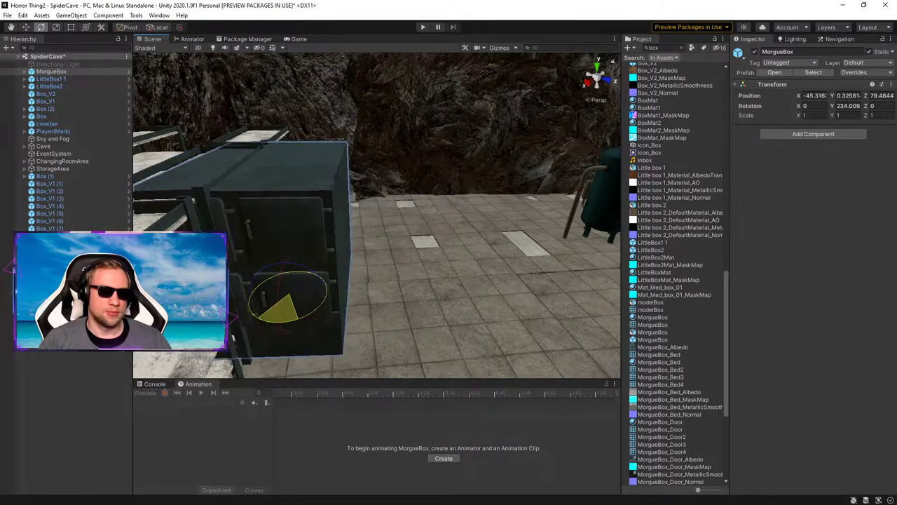
pyautogui.moveTo(386, 223); pyautogui.dragTo(391, 221, button='right')
pyautogui.keyDown('alt'); pyautogui.moveTo(391, 221); pyautogui.dragTo(448, 259); pyautogui.keyUp('alt')
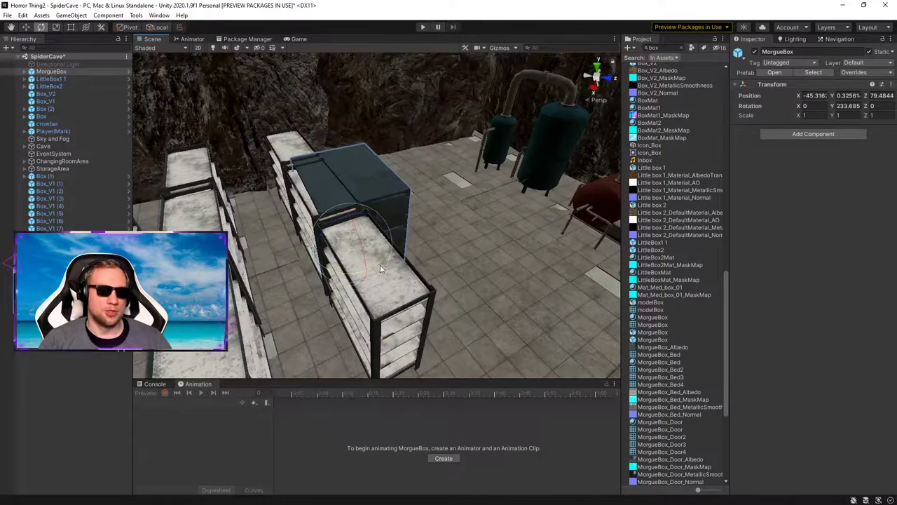
pyautogui.moveTo(379, 263); pyautogui.dragTo(345, 164)
pyautogui.moveTo(459, 126); pyautogui.dragTo(407, 86, button='right')
pyautogui.press('w')
pyautogui.moveTo(377, 292)
pyautogui.mouseDown()
pyautogui.moveTo(357, 278)
pyautogui.moveTo(361, 285)
pyautogui.mouseUp()
pyautogui.hotkey('ctrl', 'z')
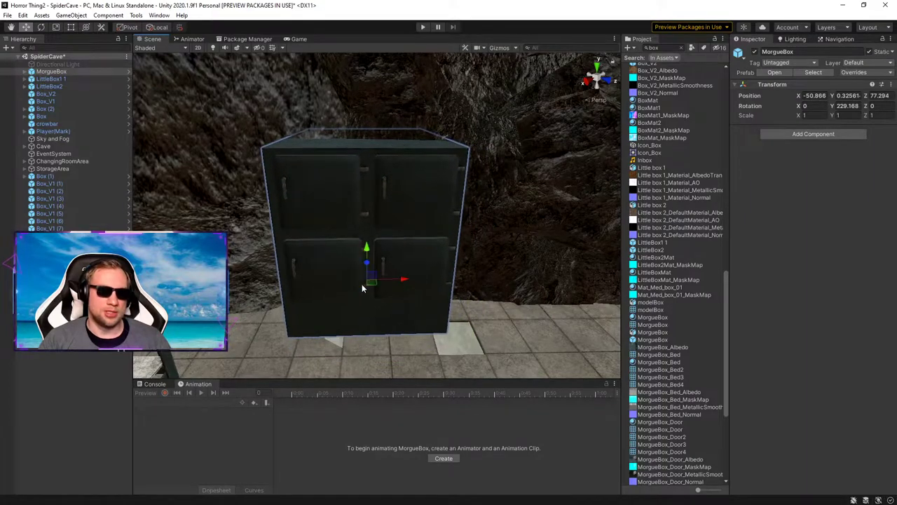
# Step: Duplicate the MorgueBox beside the first at about X -52.23, Z 79.07, rotated to about 232.5°, and save the scene
pyautogui.moveTo(431, 232); pyautogui.dragTo(497, 197, button='right')
pyautogui.keyDown('alt'); pyautogui.moveTo(497, 197); pyautogui.dragTo(425, 246); pyautogui.keyUp('alt')
pyautogui.hotkey('ctrl', 'd')
pyautogui.press('w')
pyautogui.click(532, 304)
pyautogui.moveTo(442, 277); pyautogui.dragTo(452, 256, button='right')
pyautogui.press('s')
pyautogui.hotkey('ctrl', 's')
pyautogui.click(477, 216)
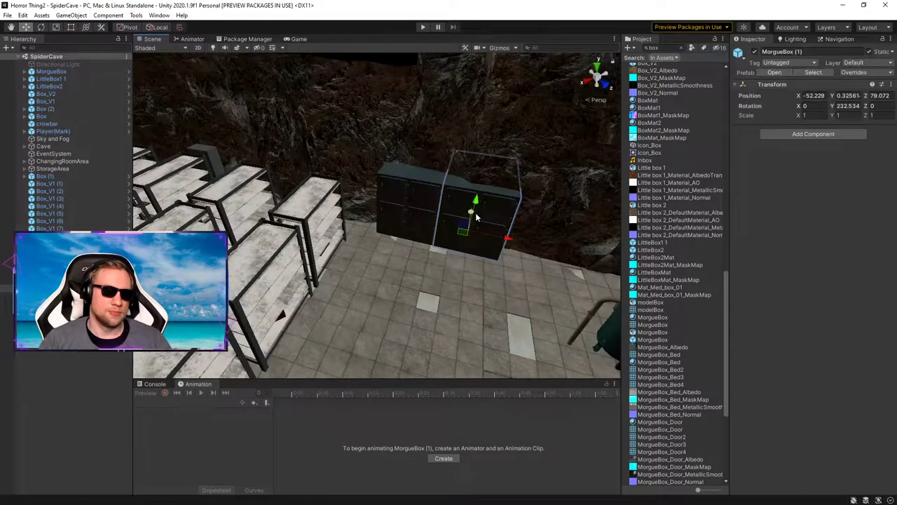
# Step: Duplicate the MorgueBox once more and line the copy up with the other cabinets along the cave wall
pyautogui.moveTo(511, 238); pyautogui.dragTo(576, 249)
pyautogui.moveTo(344, 246); pyautogui.dragTo(409, 248, button='right')
pyautogui.press('w')
pyautogui.moveTo(408, 248); pyautogui.dragTo(399, 245)
pyautogui.click(495, 274)
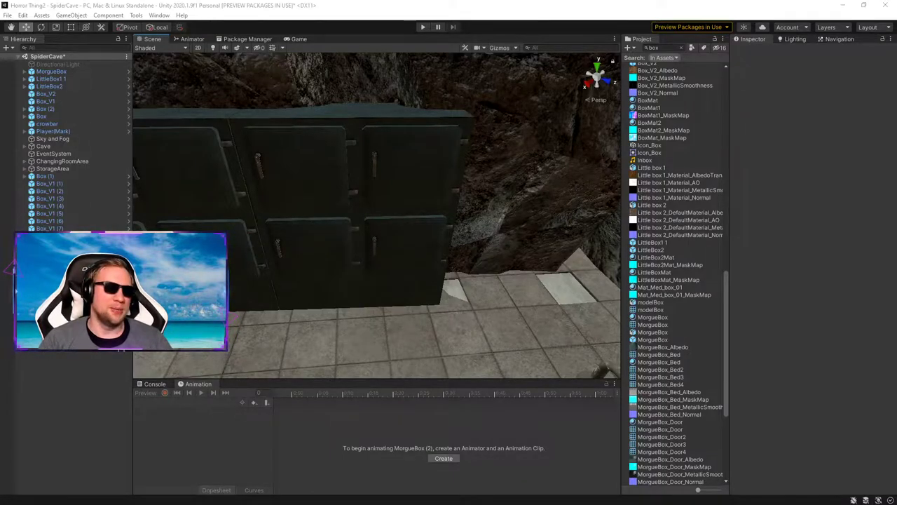
# Step: Look through the remaining box search results and preview the P_Med_box_01 prefab
pyautogui.click(663, 294)
pyautogui.scroll(-5, 663, 295)
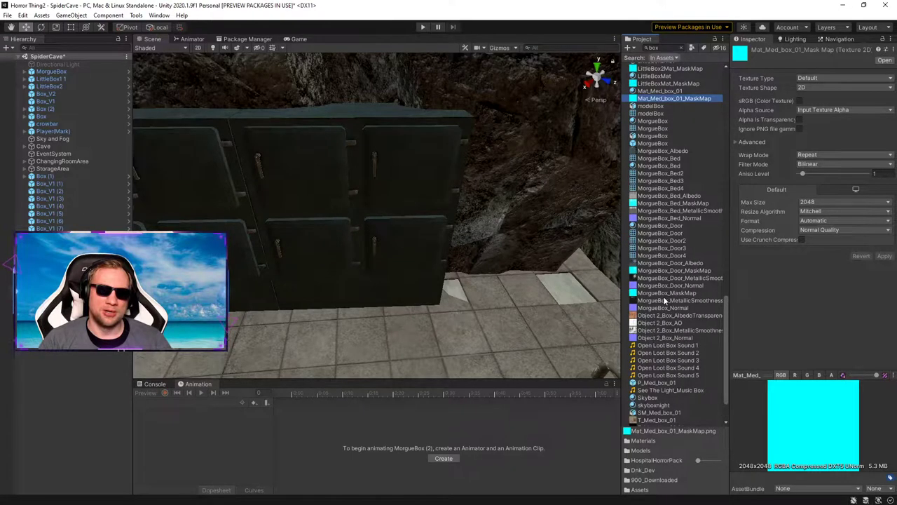
pyautogui.scroll(-2, 657, 267)
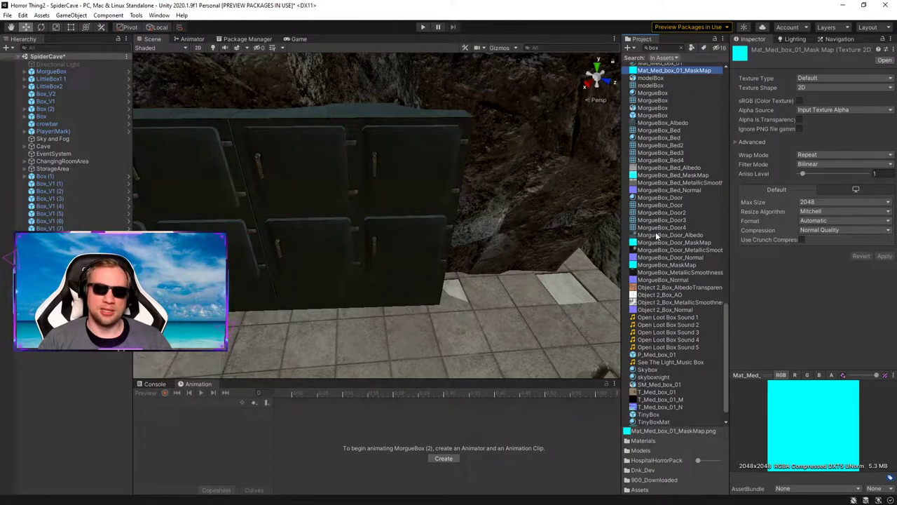
pyautogui.click(656, 355)
pyautogui.moveTo(590, 335); pyautogui.dragTo(381, 251, button='right')
pyautogui.press('s')
pyautogui.scroll(-1, 665, 366)
# Step: Place the TinyBox prefab on the shelf above LittleBox2 near X -46.32, Z 77.63, raise it to Y 1.358 and rotate it to about -51°
pyautogui.click(652, 402)
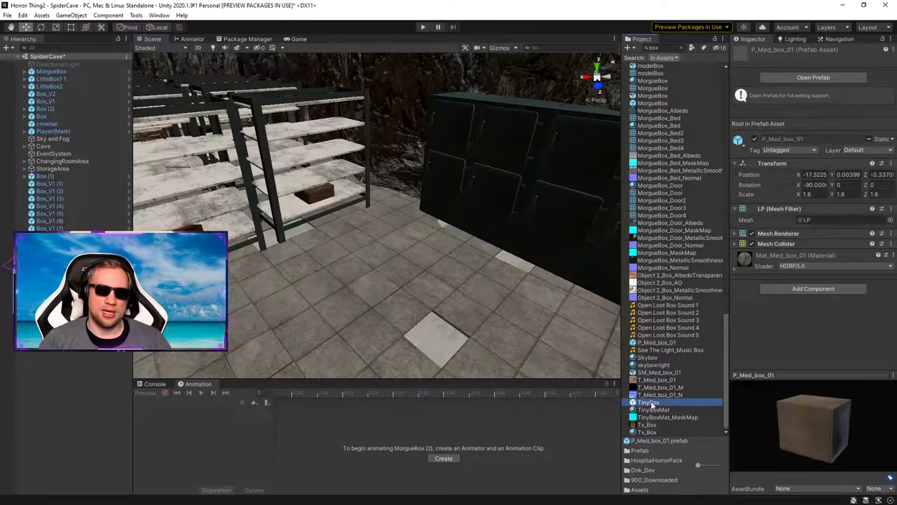
pyautogui.moveTo(652, 405); pyautogui.dragTo(294, 195)
pyautogui.press('w')
pyautogui.moveTo(380, 173); pyautogui.dragTo(324, 218, button='right')
pyautogui.moveTo(341, 230); pyautogui.dragTo(340, 219)
pyautogui.moveTo(466, 166); pyautogui.dragTo(502, 237, button='right')
pyautogui.press('w')
pyautogui.press('s')
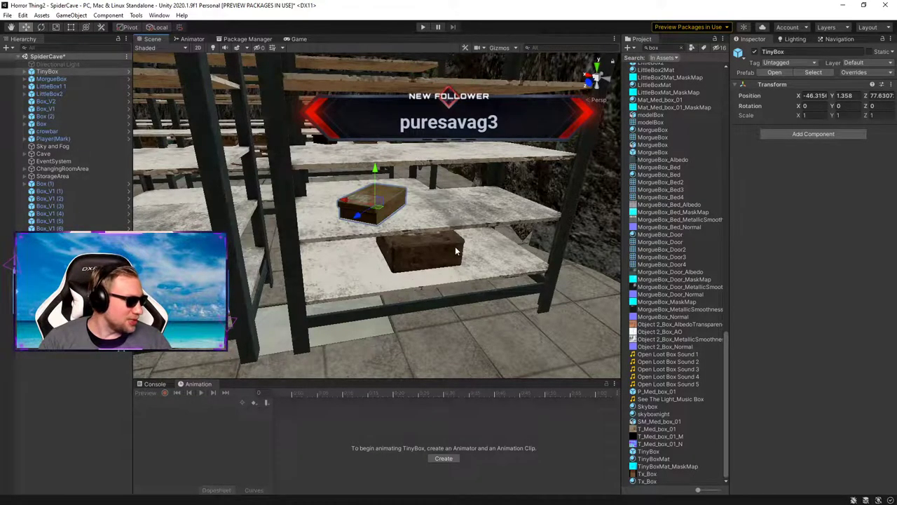
pyautogui.press('e')
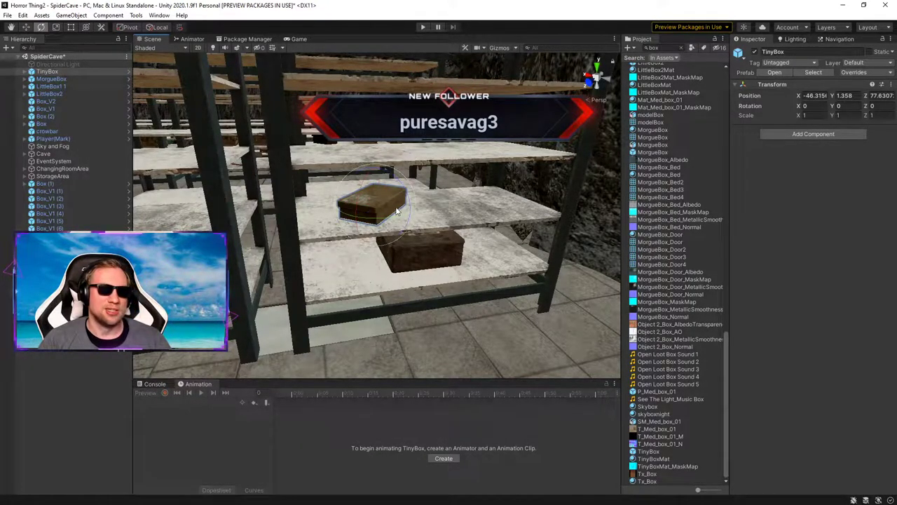
pyautogui.moveTo(379, 223); pyautogui.dragTo(448, 218)
pyautogui.moveTo(448, 218); pyautogui.dragTo(478, 243, button='right')
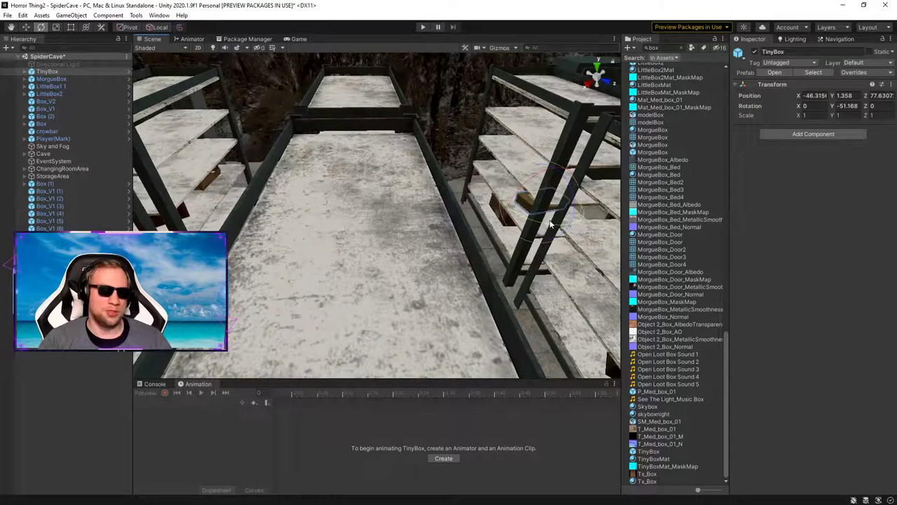
# Step: Duplicate the TinyBox onto another rack and adjust the copy's position on its shelf
pyautogui.hotkey('ctrl', 'd')
pyautogui.press('w')
pyautogui.moveTo(546, 205); pyautogui.dragTo(186, 185)
pyautogui.moveTo(186, 185); pyautogui.dragTo(237, 151, button='right')
pyautogui.moveTo(294, 156); pyautogui.dragTo(474, 175)
pyautogui.press('f')
pyautogui.moveTo(418, 209); pyautogui.dragTo(370, 213)
pyautogui.press('e')
pyautogui.moveTo(372, 214); pyautogui.dragTo(315, 259, button='right')
# Step: Duplicate the TinyBox again to about X -43.20, Z 76.51 and rotate the copy to about -49° around Y
pyautogui.hotkey('ctrl', 'd')
pyautogui.press('w')
pyautogui.moveTo(278, 256); pyautogui.dragTo(550, 247)
pyautogui.moveTo(479, 244); pyautogui.dragTo(265, 226, button='right')
pyautogui.press('w')
pyautogui.press('e')
pyautogui.moveTo(236, 237); pyautogui.dragTo(303, 244)
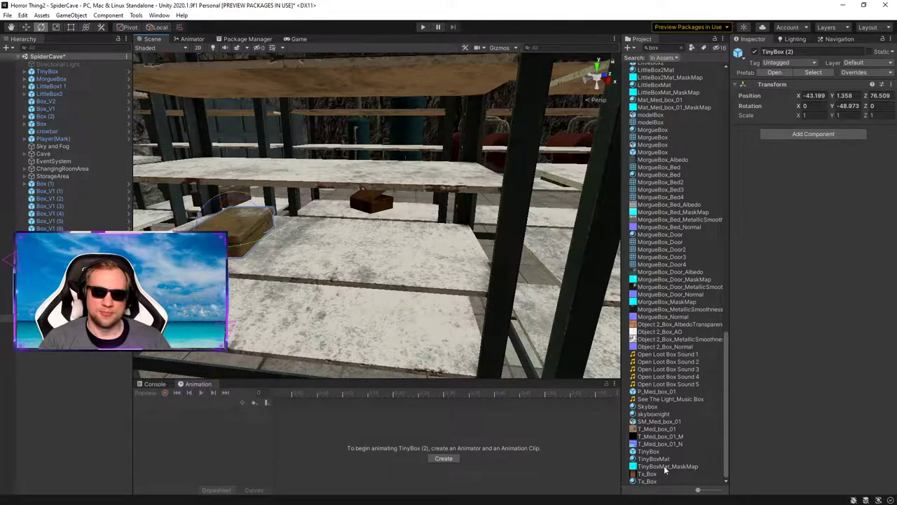
# Step: Duplicate the suitcase Box onto another rack's lower shelf at about X -40.65, Z 78.60 and rotate the copy
pyautogui.click(661, 452)
pyautogui.moveTo(415, 265); pyautogui.dragTo(302, 240, button='right')
pyautogui.click(293, 243)
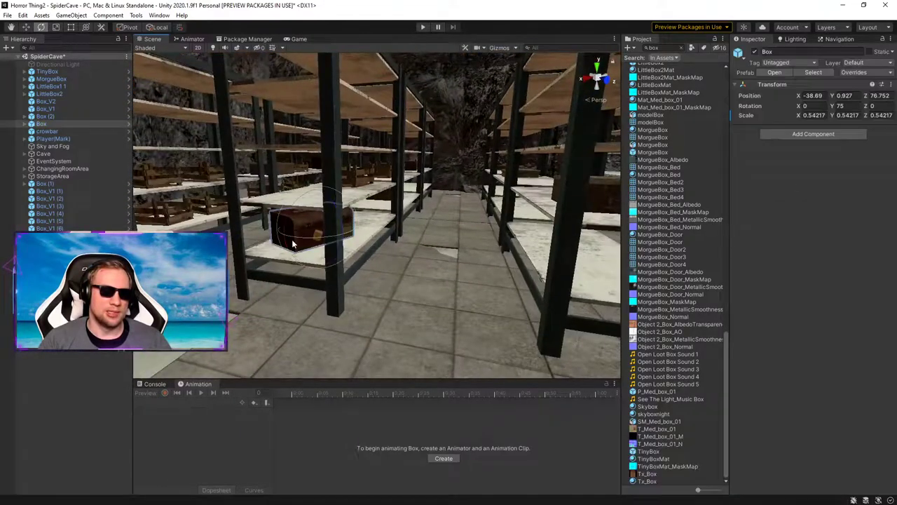
pyautogui.hotkey('ctrl', 'd')
pyautogui.press('w')
pyautogui.moveTo(315, 229); pyautogui.dragTo(585, 247)
pyautogui.moveTo(586, 246); pyautogui.dragTo(426, 259, button='right')
pyautogui.press('e')
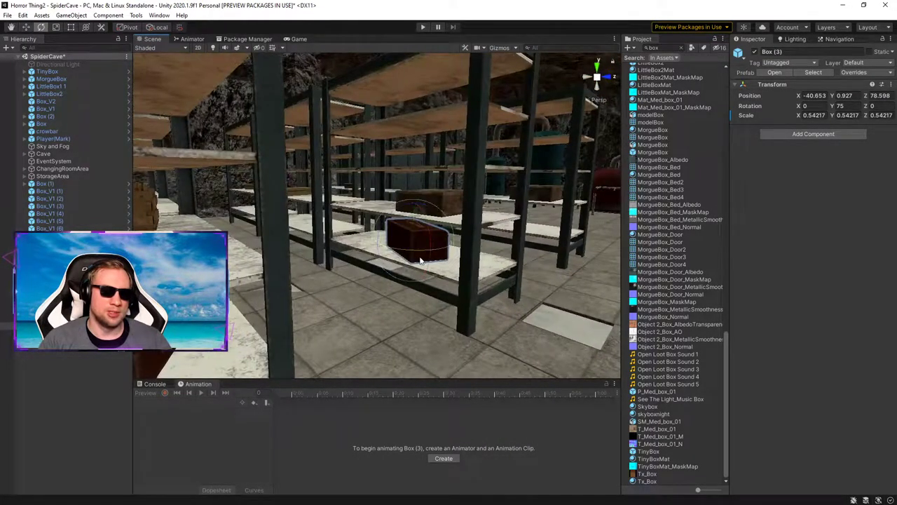
pyautogui.moveTo(411, 248); pyautogui.dragTo(336, 247)
# Step: Move the TinyBox beside the crowbar down onto the shelf below so the crowbar lies free, and deselect it
pyautogui.moveTo(336, 247); pyautogui.dragTo(298, 196, button='right')
pyautogui.click(298, 196)
pyautogui.press('f')
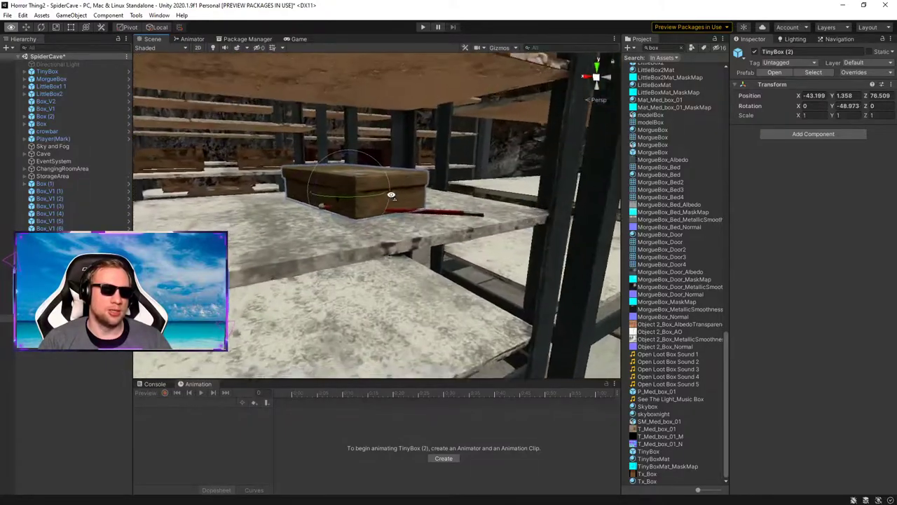
pyautogui.press('w')
pyautogui.moveTo(390, 157); pyautogui.dragTo(390, 203)
pyautogui.moveTo(388, 221); pyautogui.dragTo(519, 175, button='right')
pyautogui.click(419, 124)
pyautogui.moveTo(419, 121); pyautogui.dragTo(357, 206, button='right')
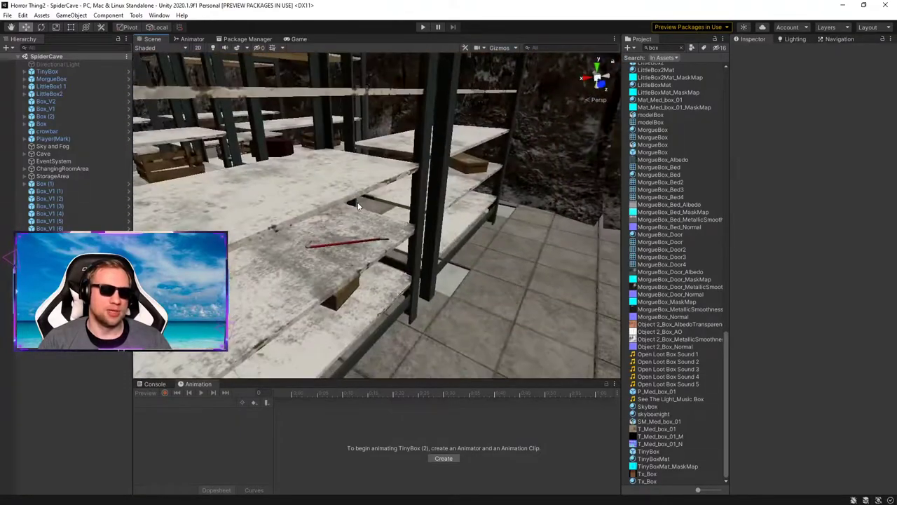
# Step: Select the crowbar on the shelf and expand its Crowbar_material down to the emission inputs
pyautogui.click(342, 240)
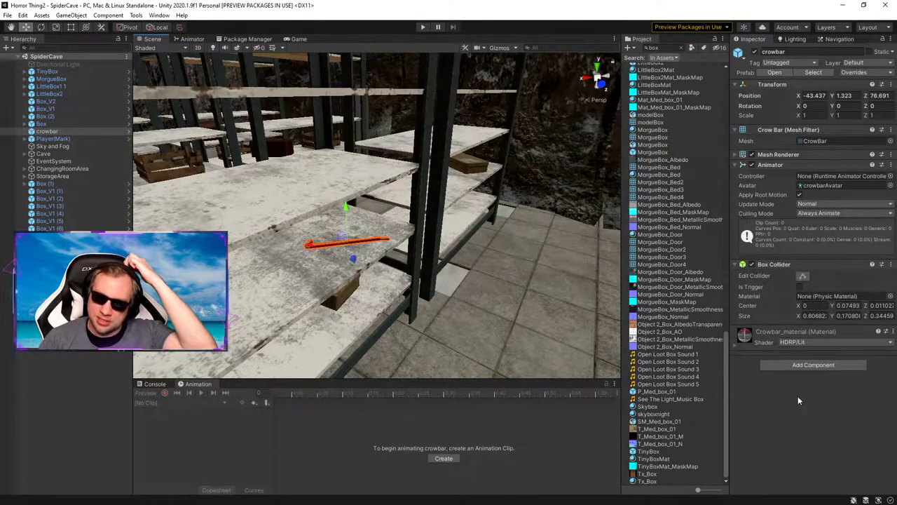
pyautogui.click(735, 342)
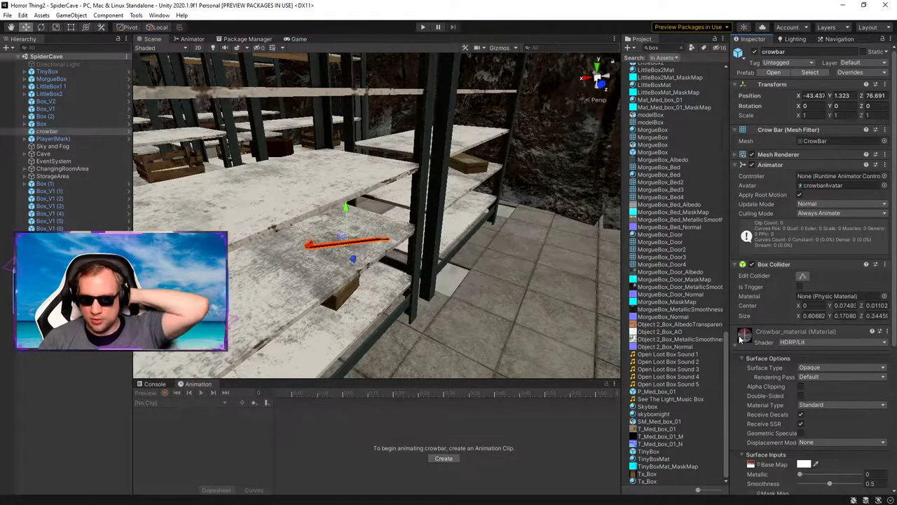
pyautogui.scroll(-4, 737, 341)
pyautogui.scroll(-2, 740, 340)
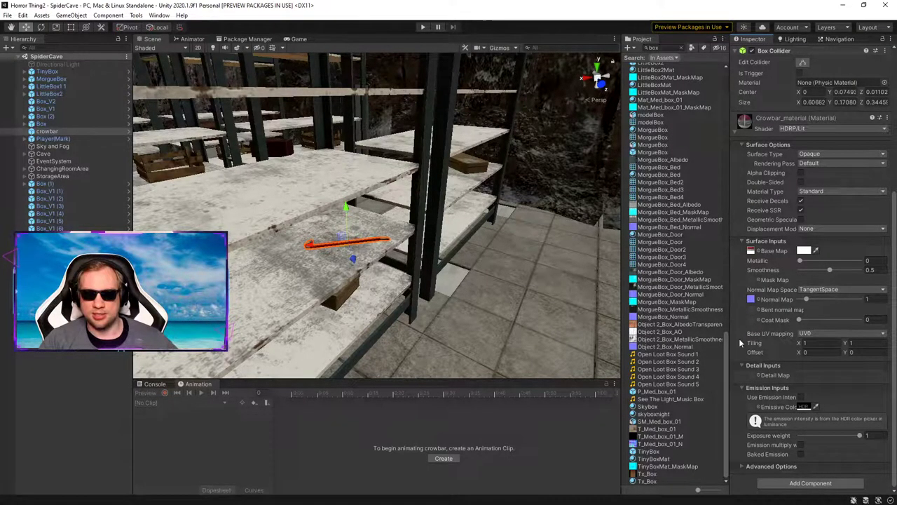
pyautogui.click(755, 407)
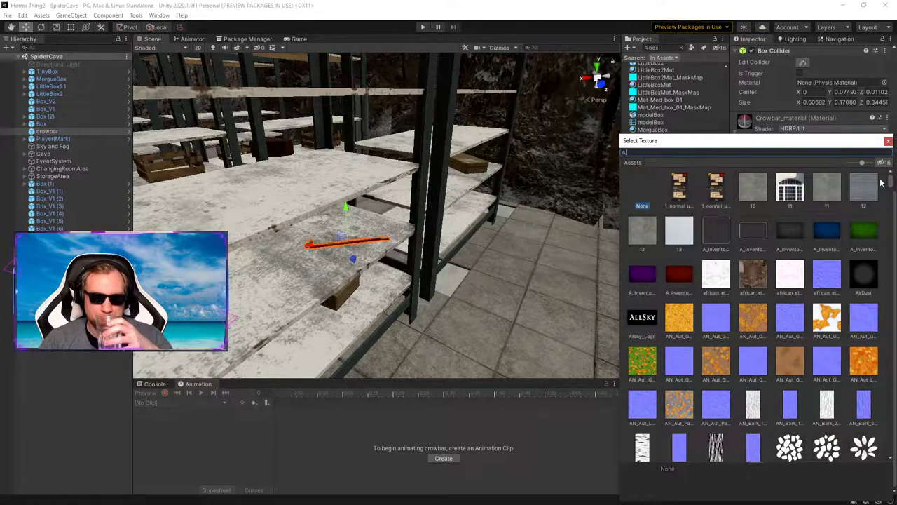
pyautogui.click(888, 141)
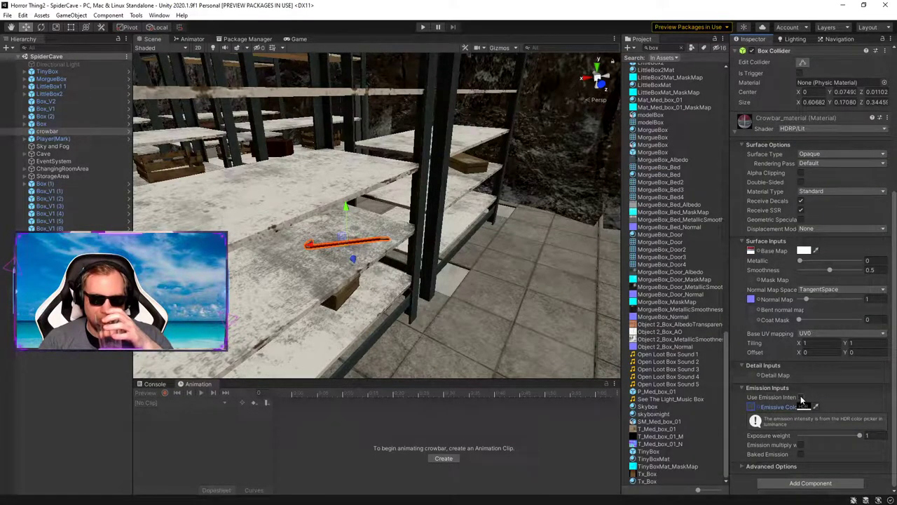
pyautogui.click(802, 399)
pyautogui.click(801, 408)
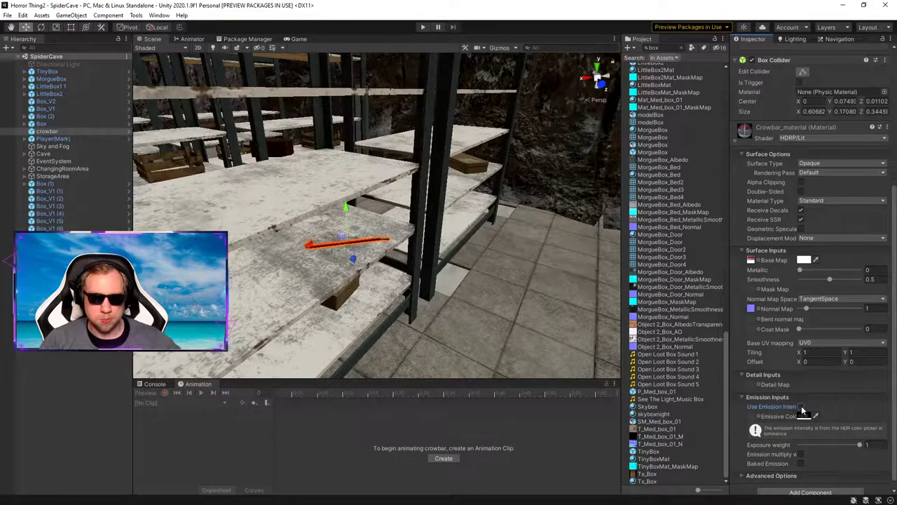
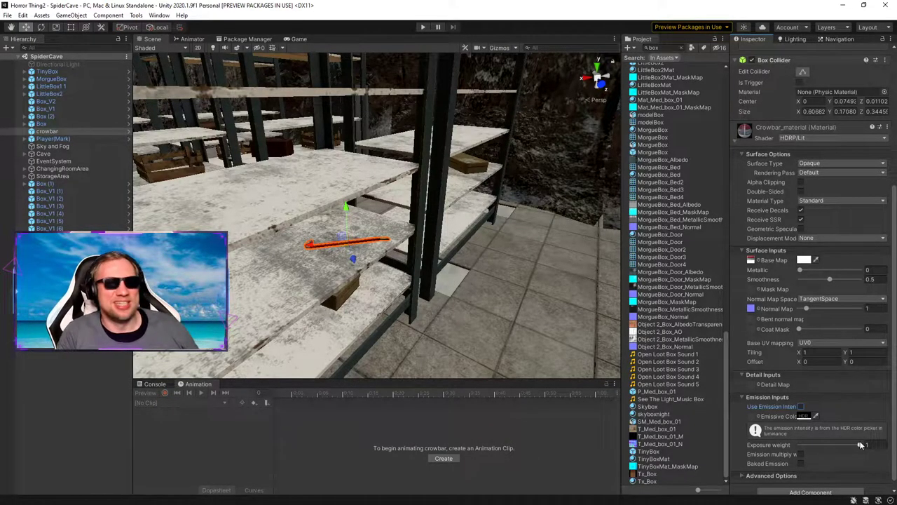
pyautogui.moveTo(802, 386)
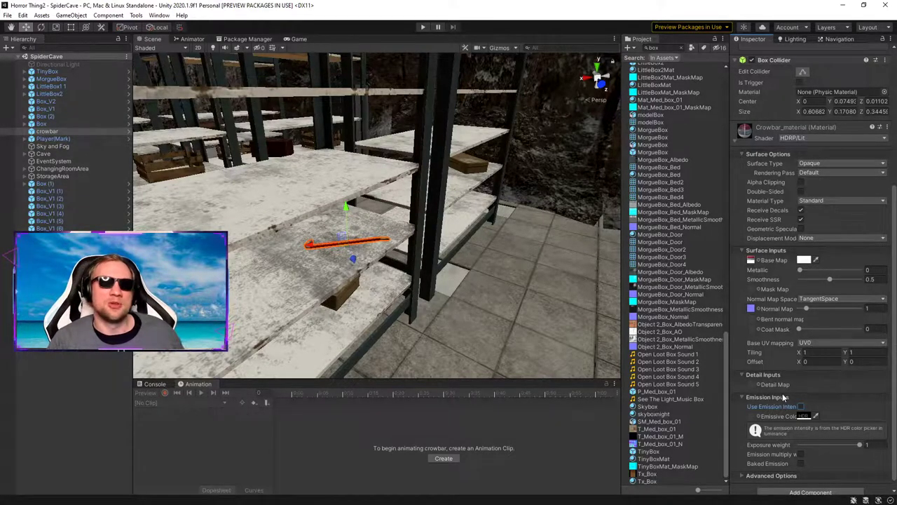
pyautogui.scroll(-1, 806, 383)
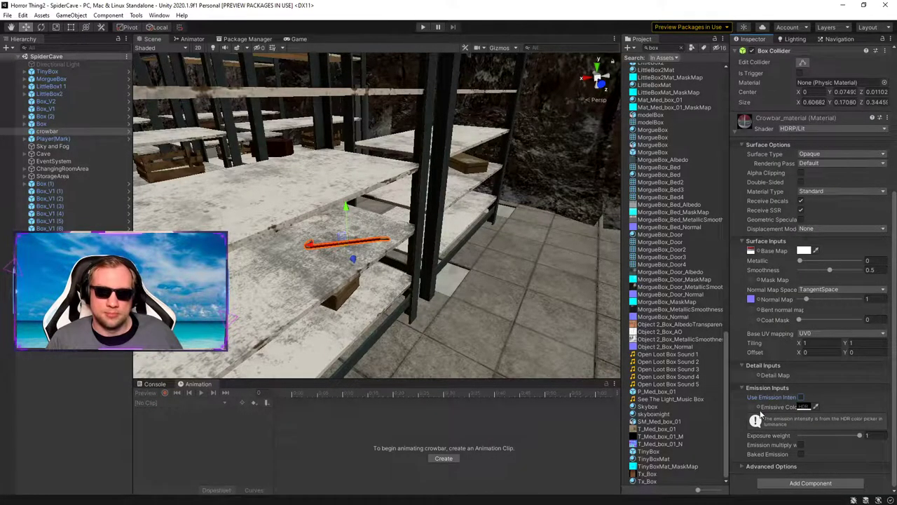
# Step: Show the Scene view with its real lighting and inspect the crowbar's Base Map texture crowbar_diffSpec
pyautogui.click(214, 47)
pyautogui.moveTo(377, 176); pyautogui.dragTo(400, 198, button='right')
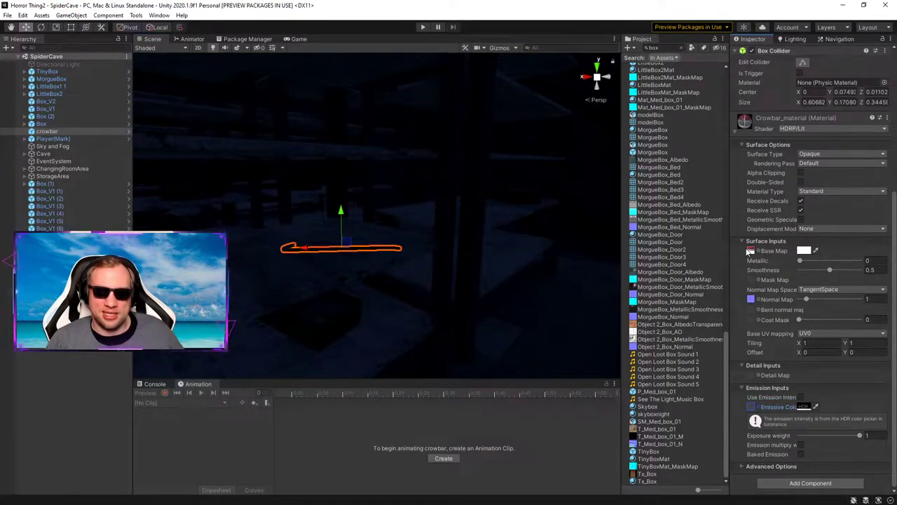
pyautogui.click(753, 251)
pyautogui.moveTo(748, 146); pyautogui.dragTo(464, 142)
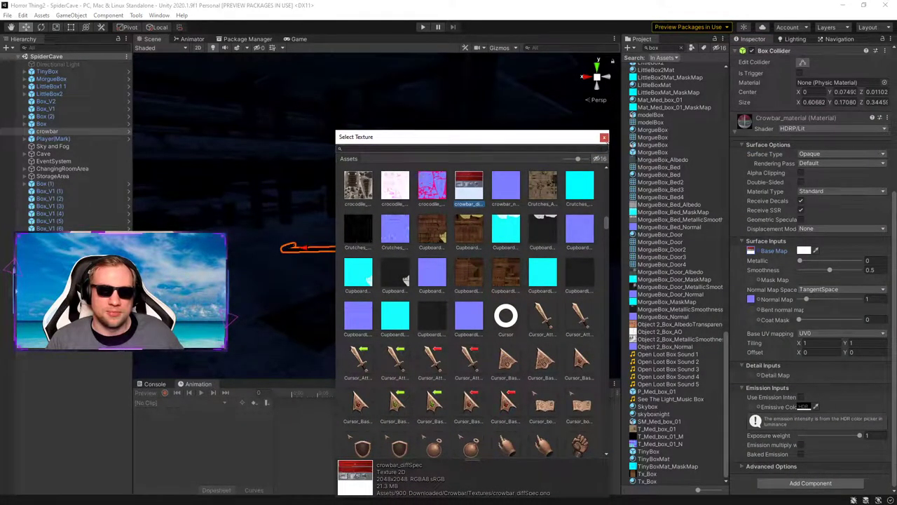
pyautogui.click(604, 137)
pyautogui.rightClick(752, 254)
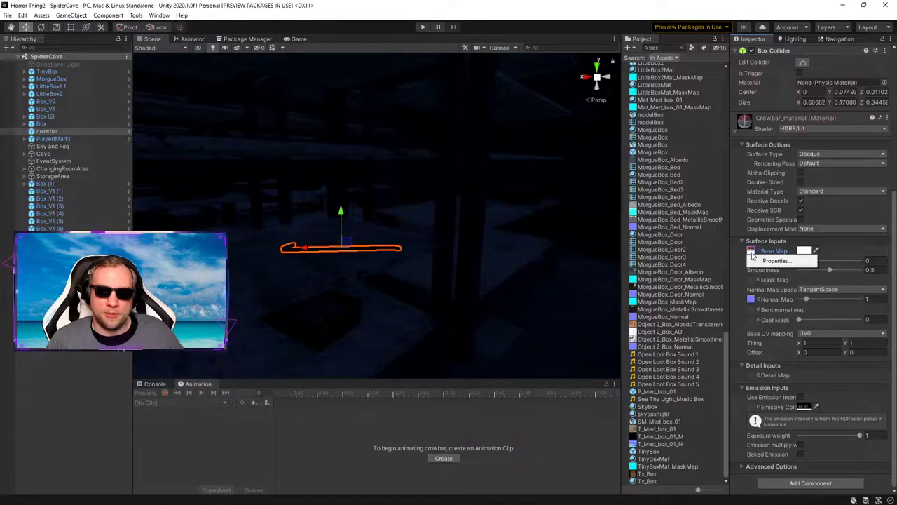
pyautogui.click(819, 252)
pyautogui.doubleClick(750, 251)
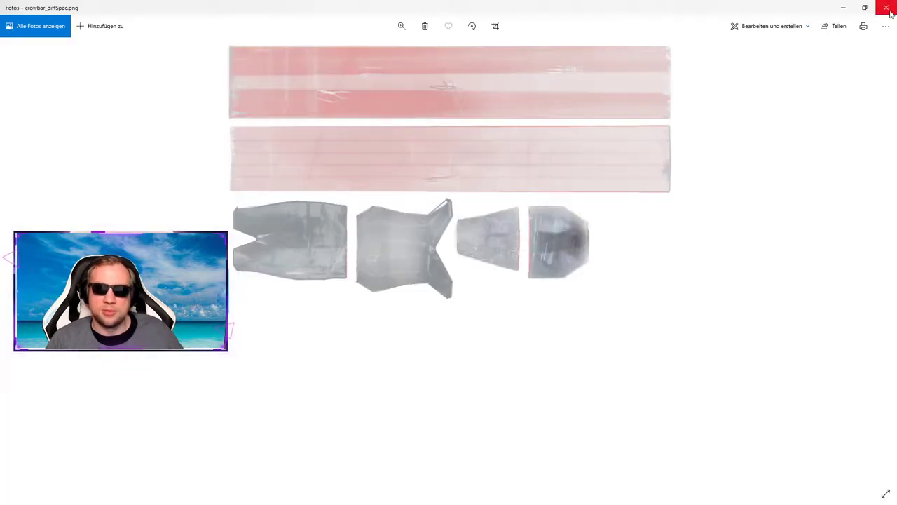
pyautogui.click(890, 12)
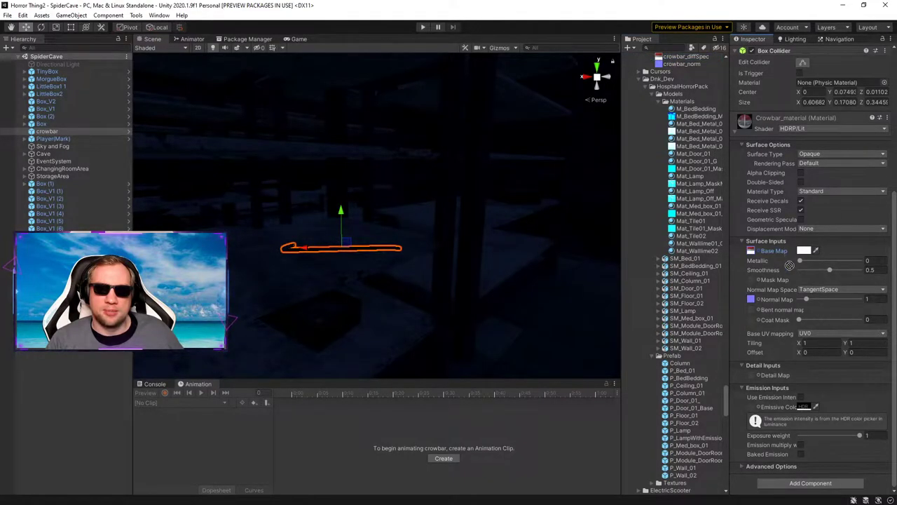
# Step: Assign crowbar_diffSpec as the crowbar material's emissive map and set the emissive color to dark red, about R 43, G 0, B 2
pyautogui.moveTo(751, 406); pyautogui.dragTo(752, 406)
pyautogui.scroll(4, 455, 245)
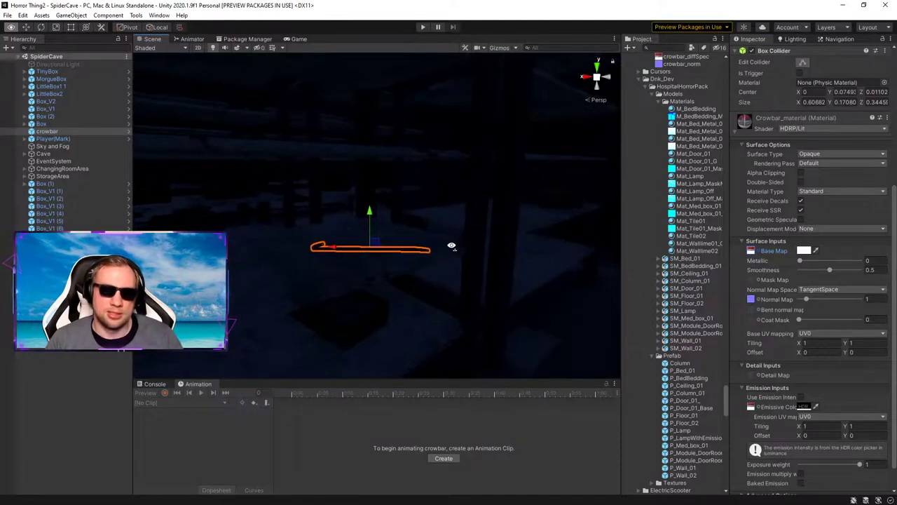
pyautogui.click(803, 406)
pyautogui.moveTo(813, 377)
pyautogui.mouseDown()
pyautogui.moveTo(823, 357)
pyautogui.moveTo(807, 340)
pyautogui.moveTo(808, 377)
pyautogui.moveTo(874, 367)
pyautogui.moveTo(885, 355)
pyautogui.moveTo(857, 355)
pyautogui.moveTo(868, 371)
pyautogui.mouseUp()
pyautogui.click(823, 313)
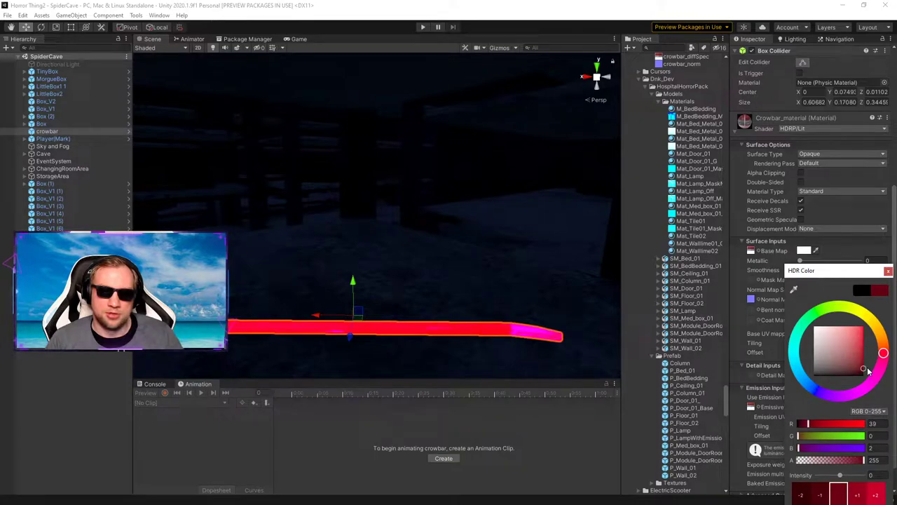
pyautogui.click(888, 272)
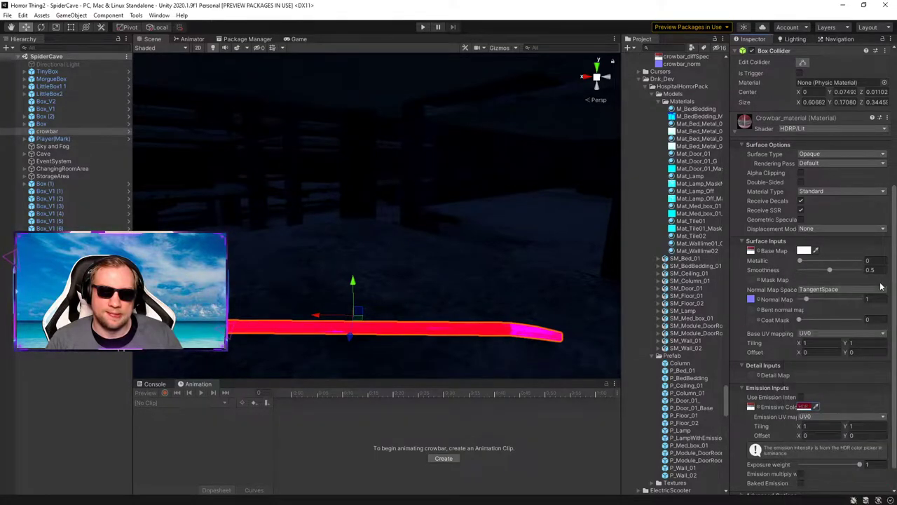
# Step: Try a different alpha for the emissive color and the Use Emission Intensity option on the crowbar material
pyautogui.click(805, 407)
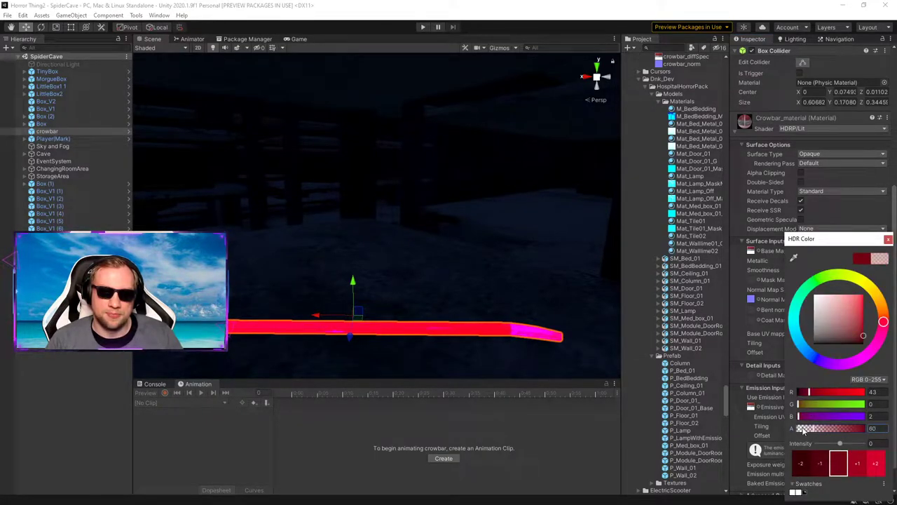
pyautogui.moveTo(785, 427); pyautogui.dragTo(869, 427)
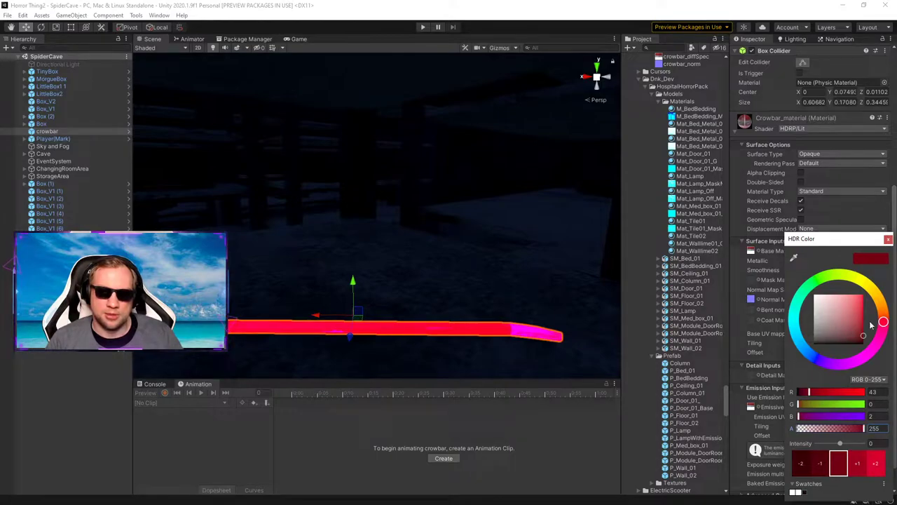
pyautogui.click(888, 240)
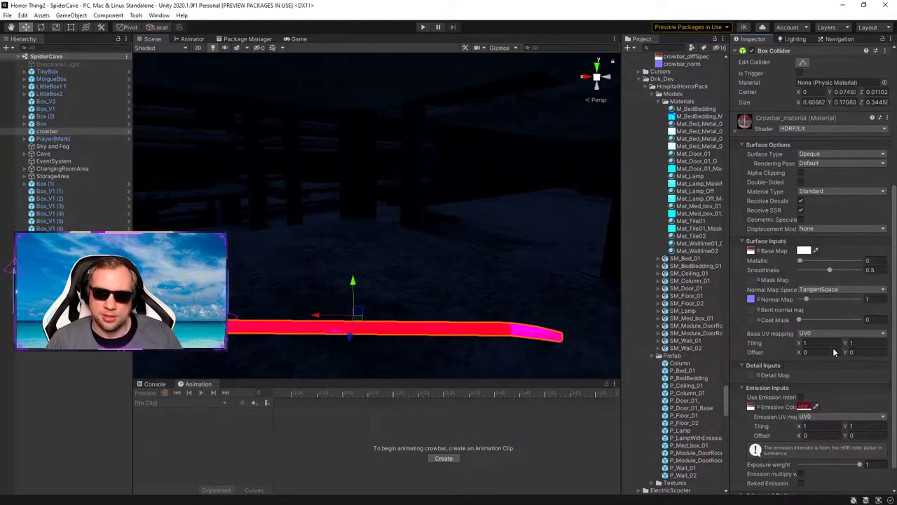
pyautogui.click(801, 397)
pyautogui.scroll(-2, 853, 392)
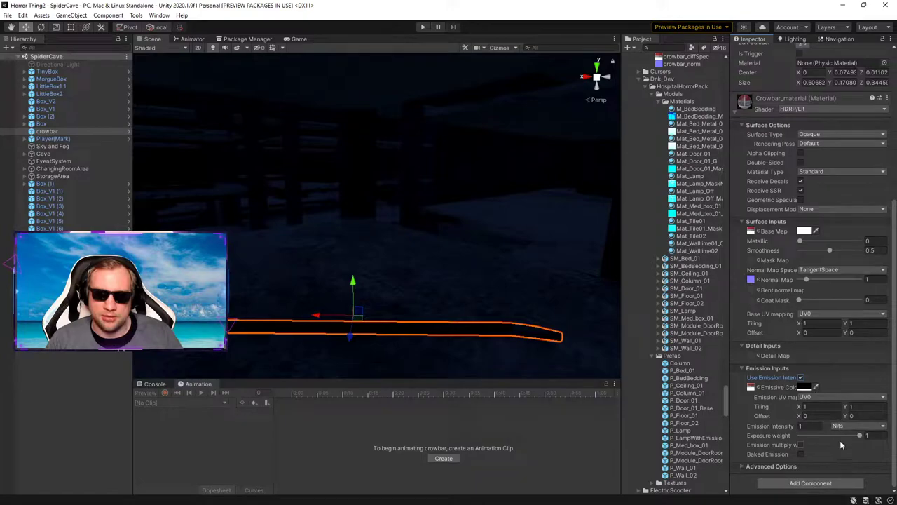
pyautogui.click(872, 435)
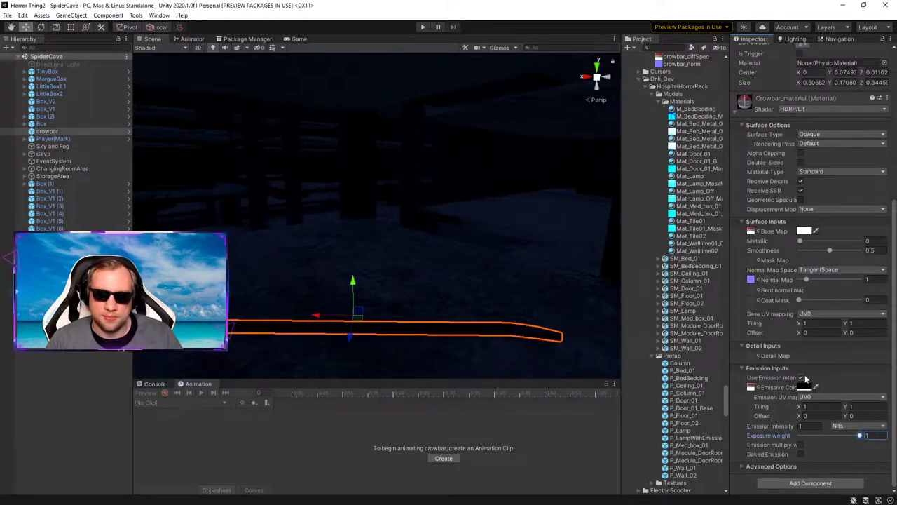
pyautogui.click(802, 378)
# Step: Set the crowbar's emissive HDR color to R 22, G 11, B 11, deselect the crowbar and check its glow in the dark scene
pyautogui.click(802, 388)
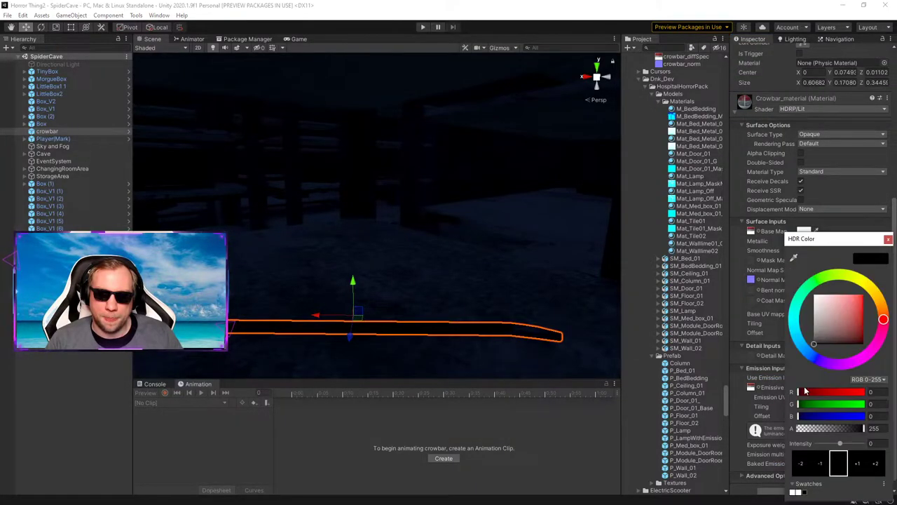
pyautogui.moveTo(839, 354)
pyautogui.mouseDown()
pyautogui.moveTo(824, 301)
pyautogui.moveTo(878, 339)
pyautogui.mouseUp()
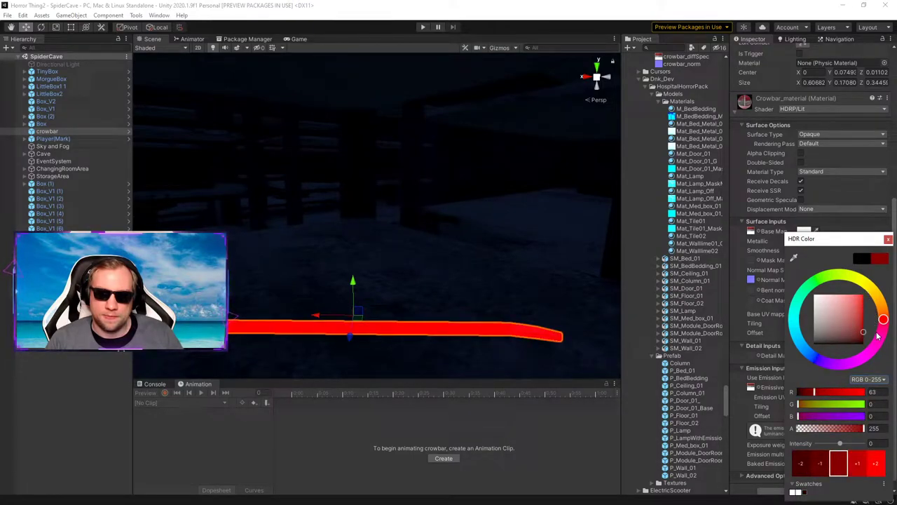
pyautogui.moveTo(861, 335)
pyautogui.mouseDown()
pyautogui.moveTo(817, 338)
pyautogui.moveTo(841, 332)
pyautogui.moveTo(830, 340)
pyautogui.moveTo(850, 347)
pyautogui.moveTo(839, 339)
pyautogui.mouseUp()
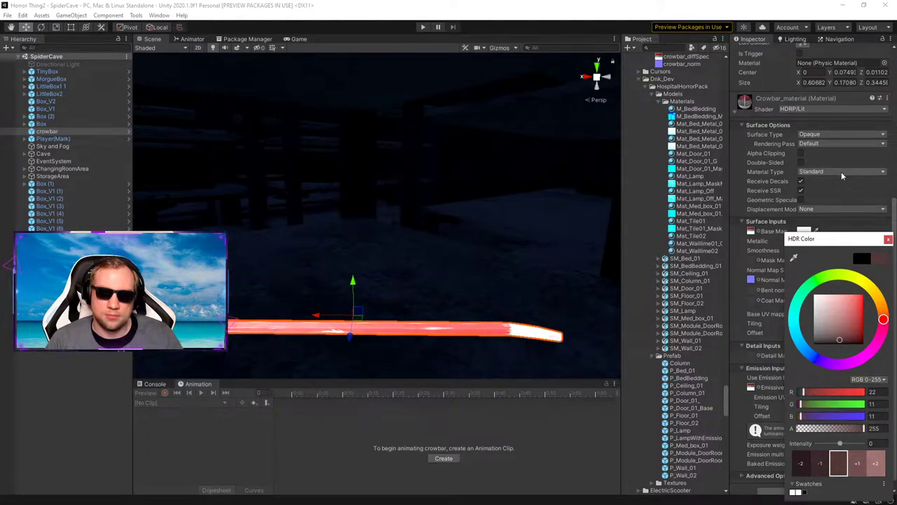
pyautogui.click(889, 240)
pyautogui.press('s')
pyautogui.moveTo(528, 223); pyautogui.dragTo(515, 219, button='right')
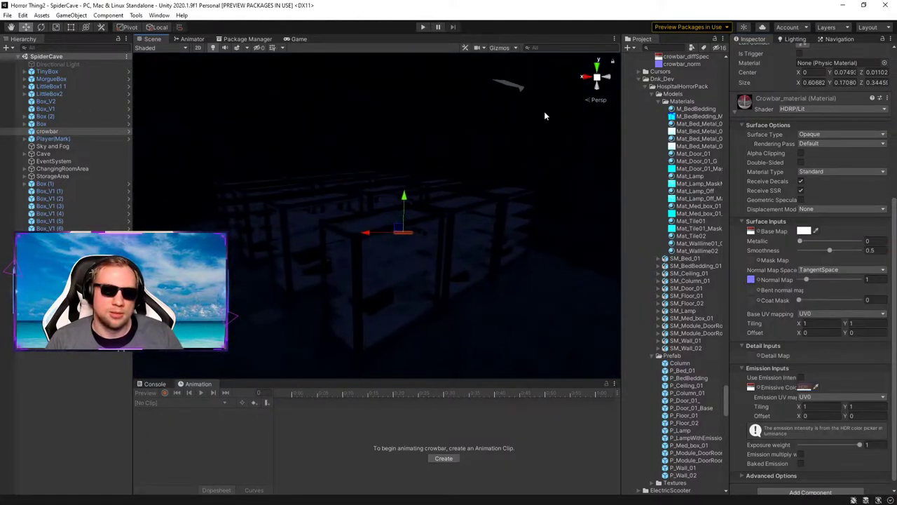
pyautogui.click(531, 141)
pyautogui.moveTo(530, 144); pyautogui.dragTo(444, 89, button='right')
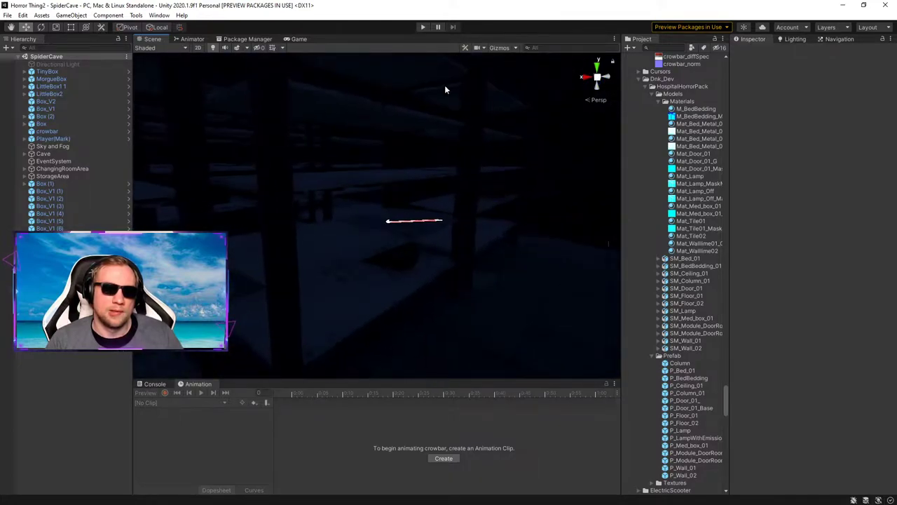
# Step: Play-test the scene and walk through the cave to the storage racks to examine the crowbar in the flashlight beam
pyautogui.click(423, 26)
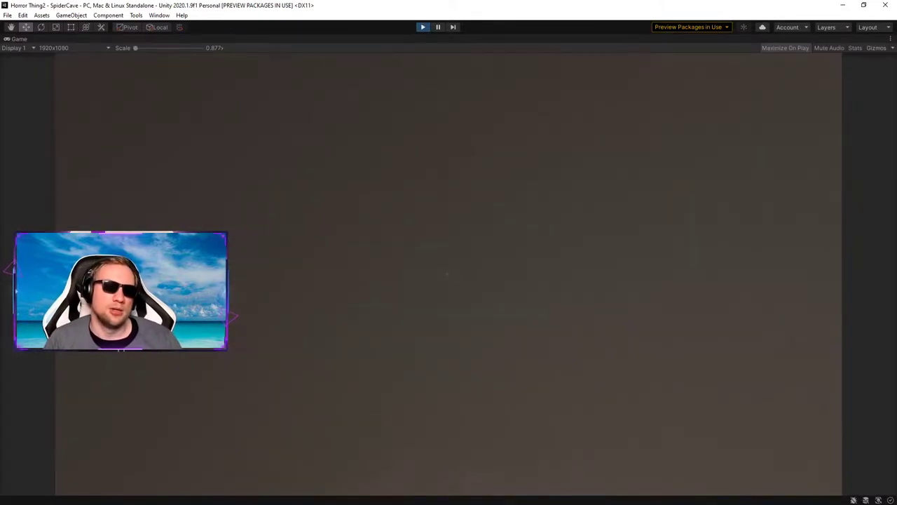
pyautogui.press('w')
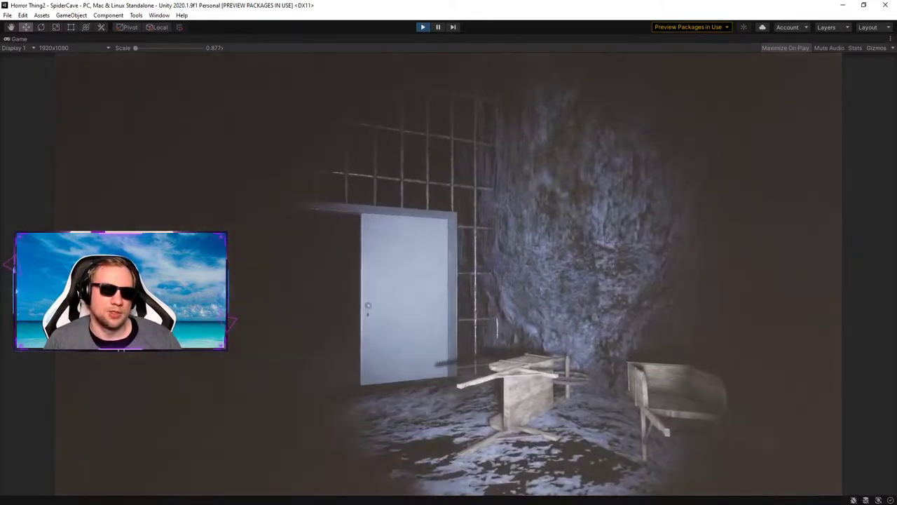
pyautogui.press('w')
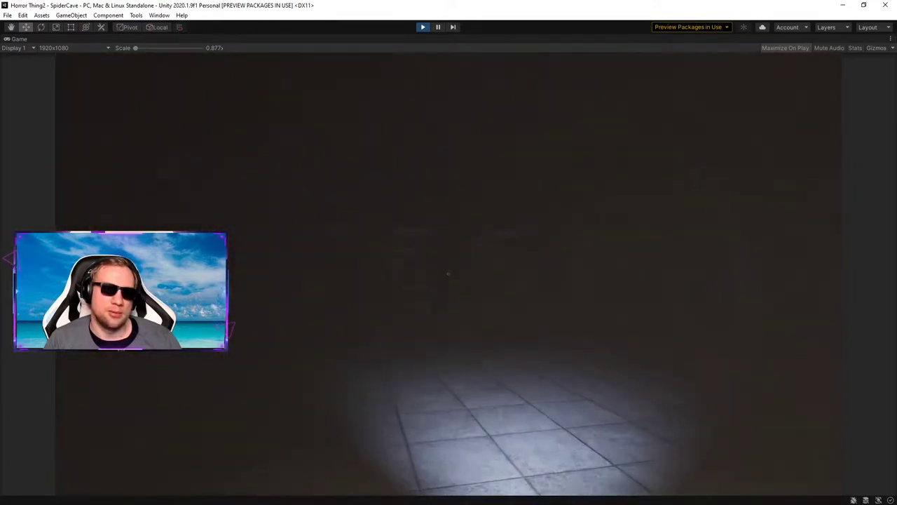
pyautogui.press('w')
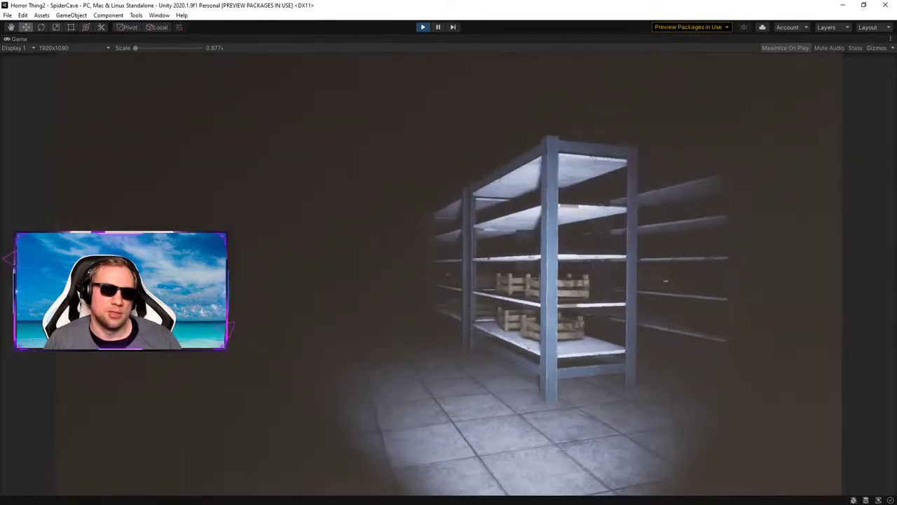
pyautogui.press('w')
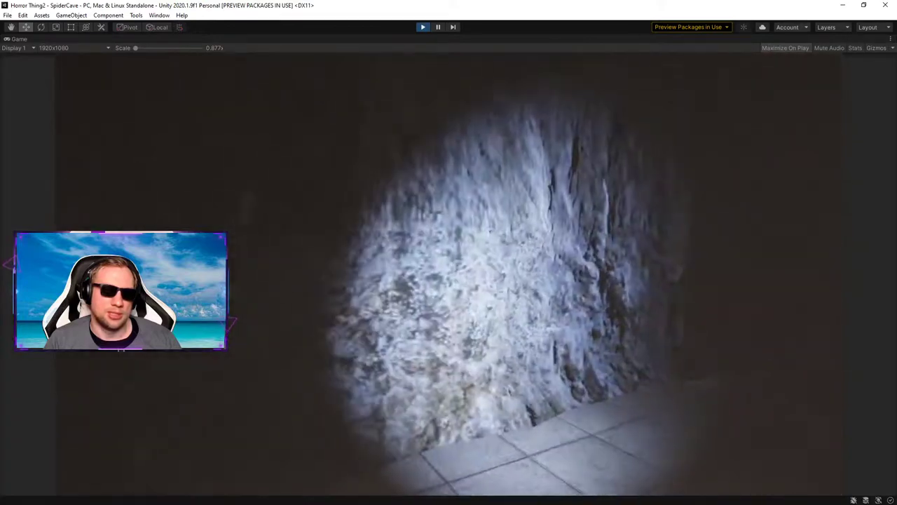
pyautogui.press('w')
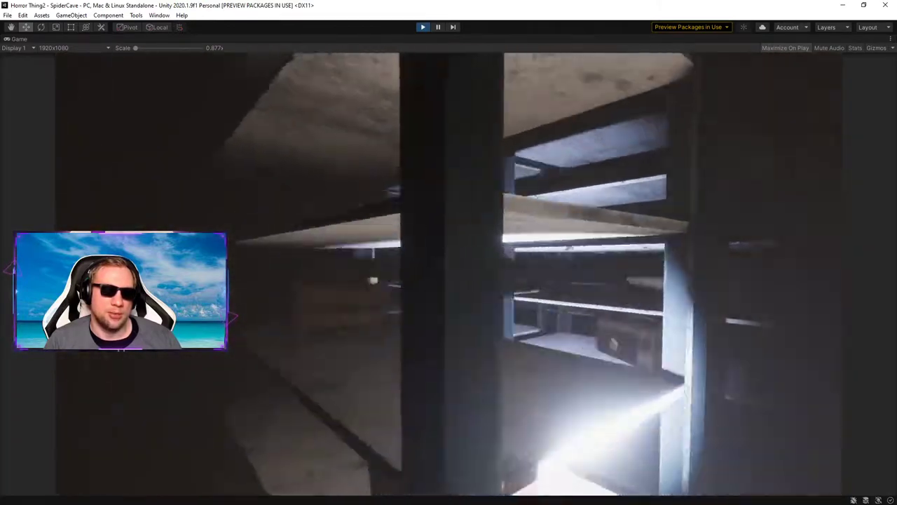
pyautogui.press('w')
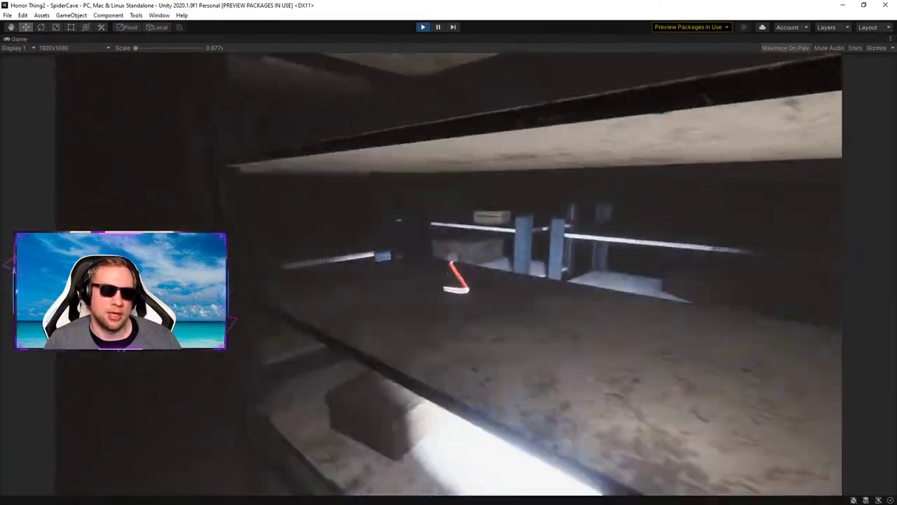
pyautogui.press('s')
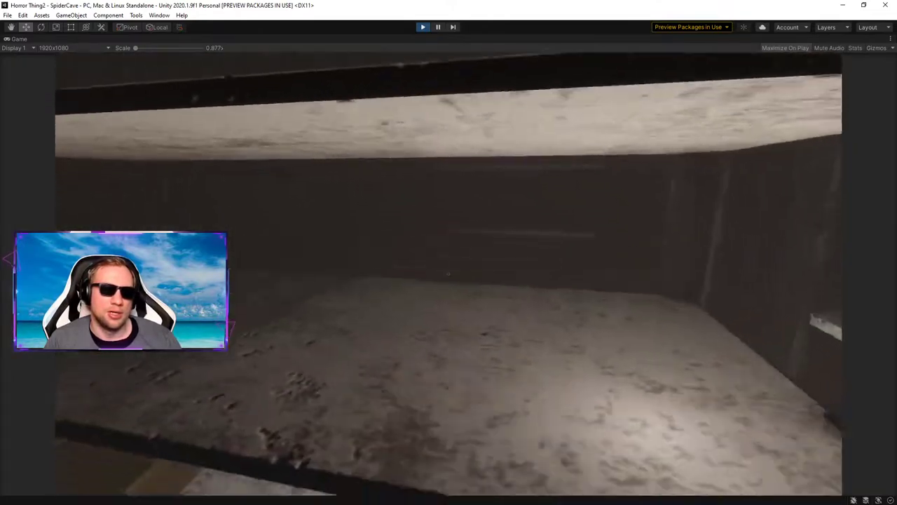
# Step: Walk around the racks without the flashlight, examine the crowbar's glow from several distances and angles, and stop the play test
pyautogui.press('w')
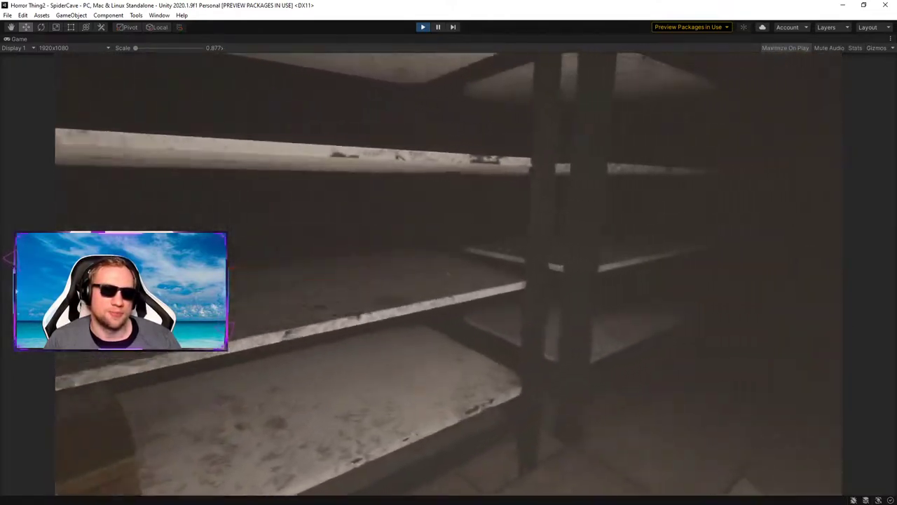
pyautogui.press('w')
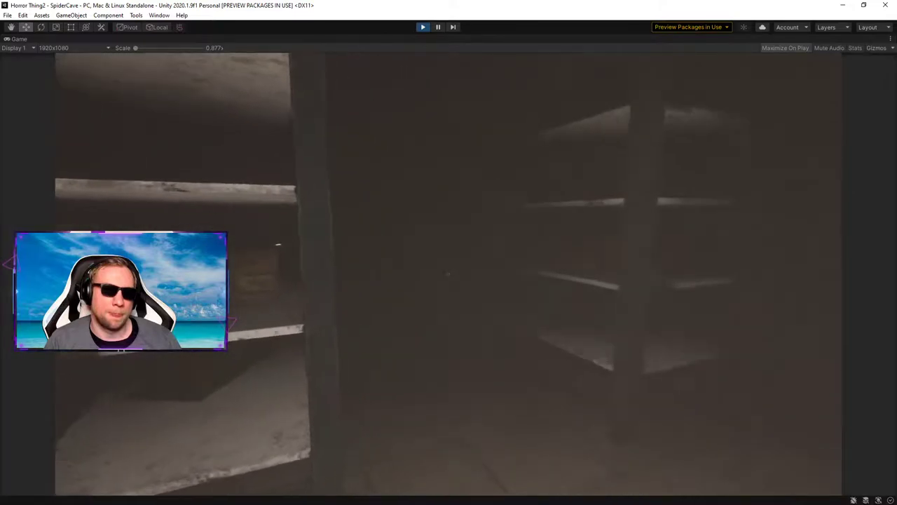
pyautogui.press('w')
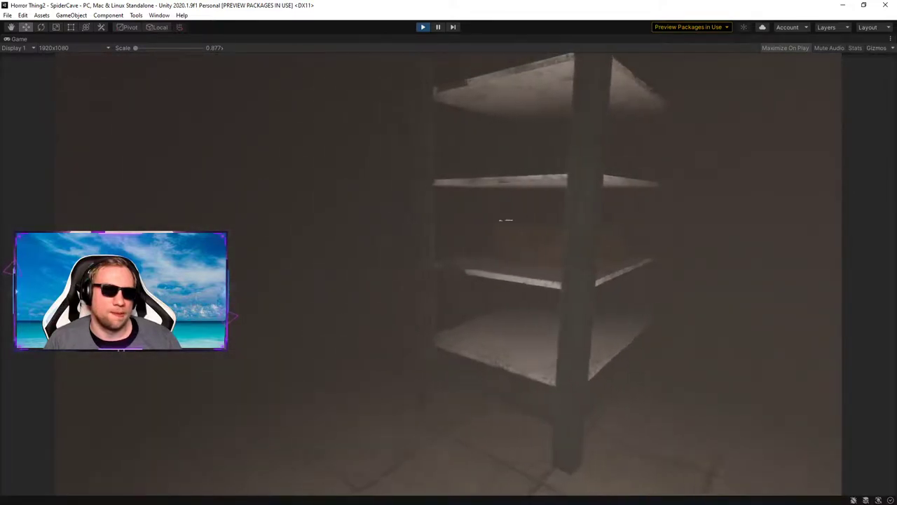
pyautogui.press('w')
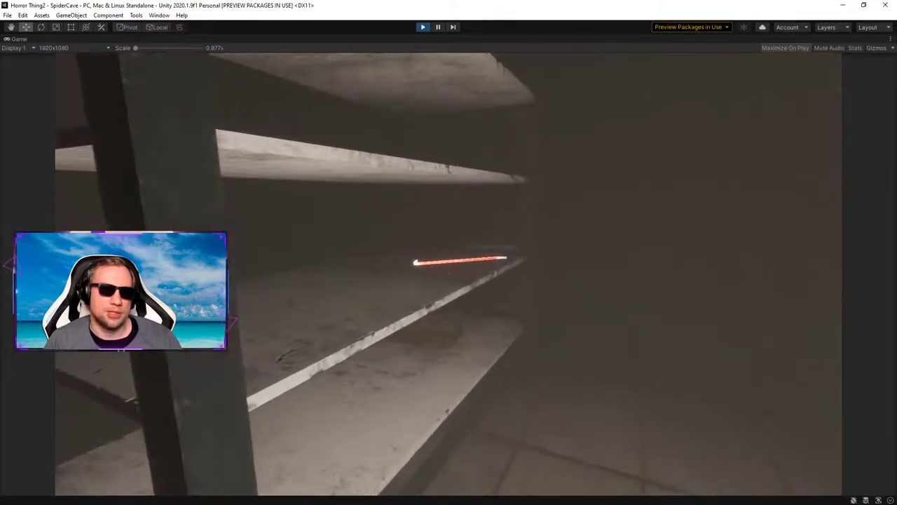
pyautogui.press('w')
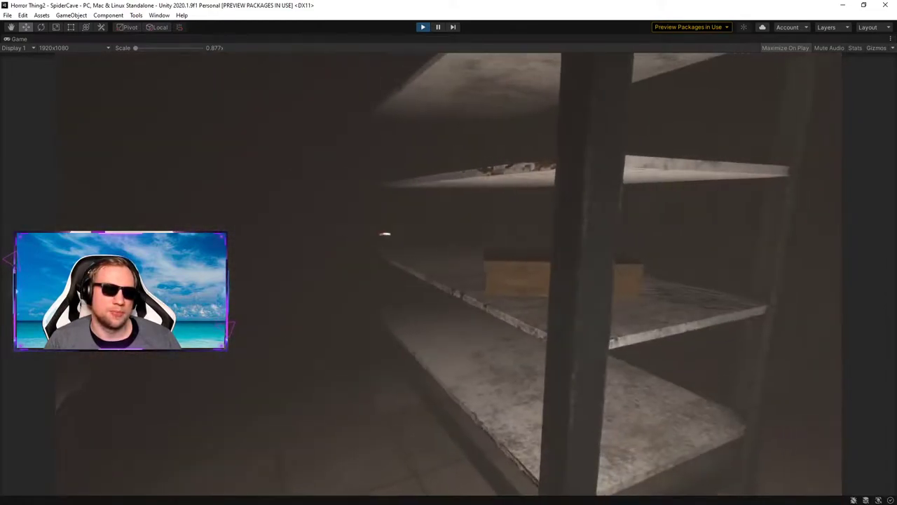
pyautogui.press('w')
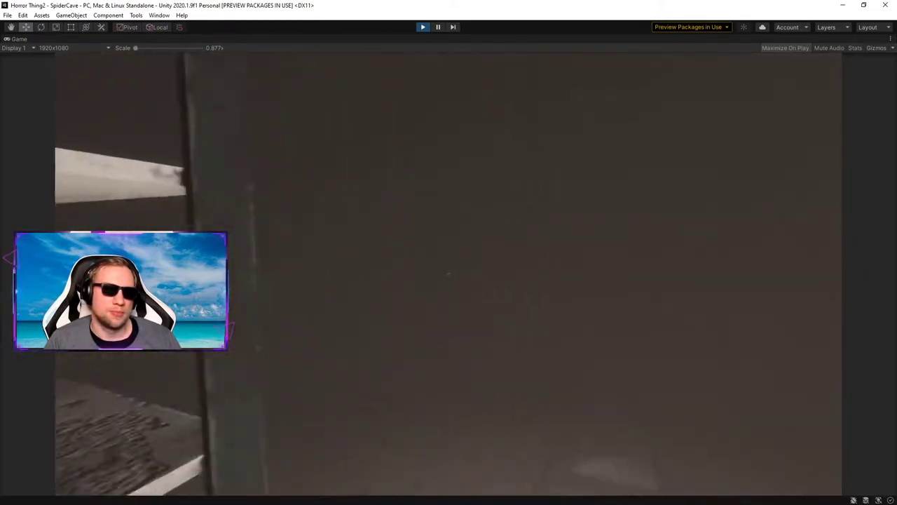
pyautogui.press('w')
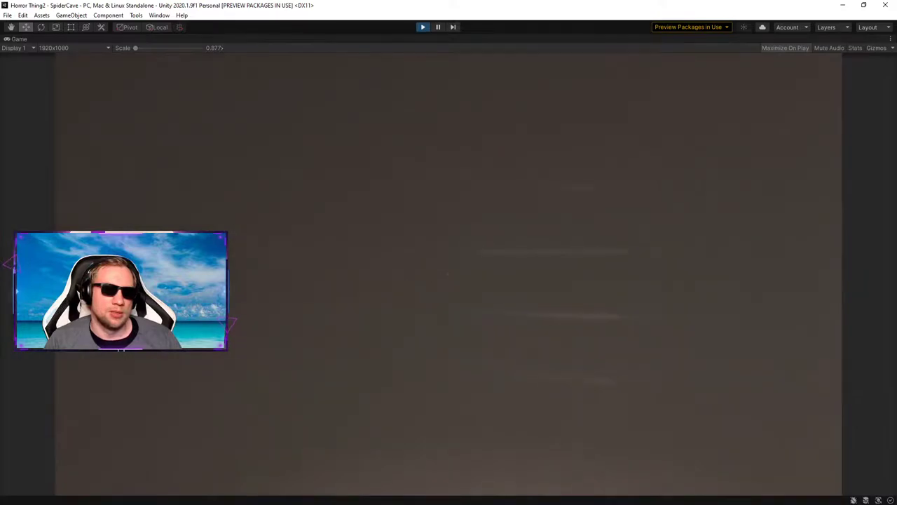
pyautogui.press('w')
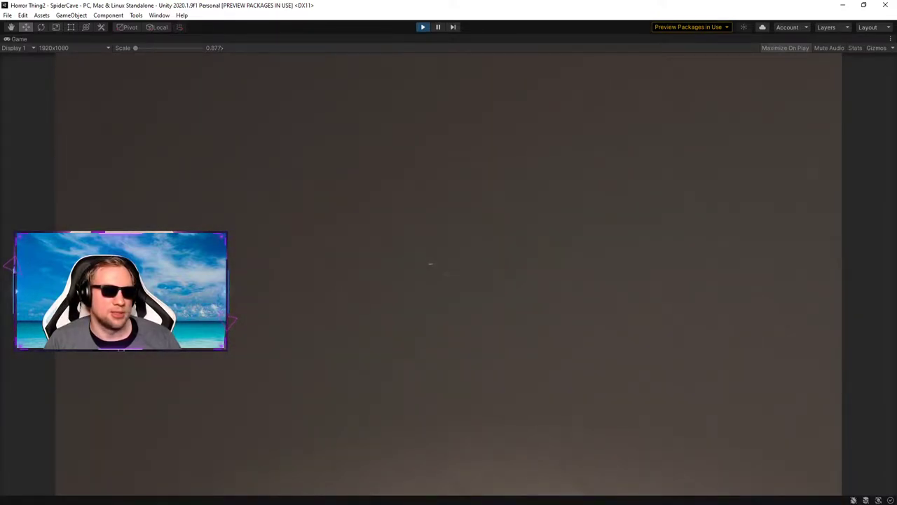
pyautogui.press('w')
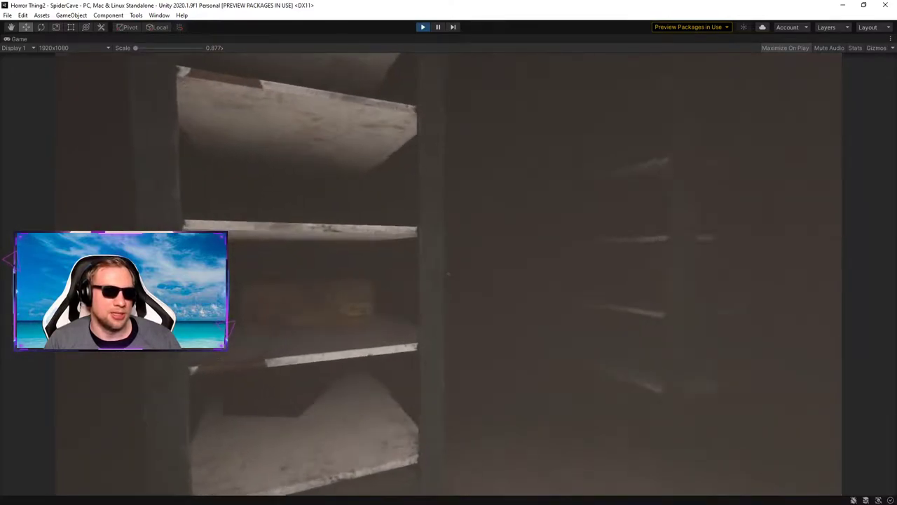
pyautogui.press('w')
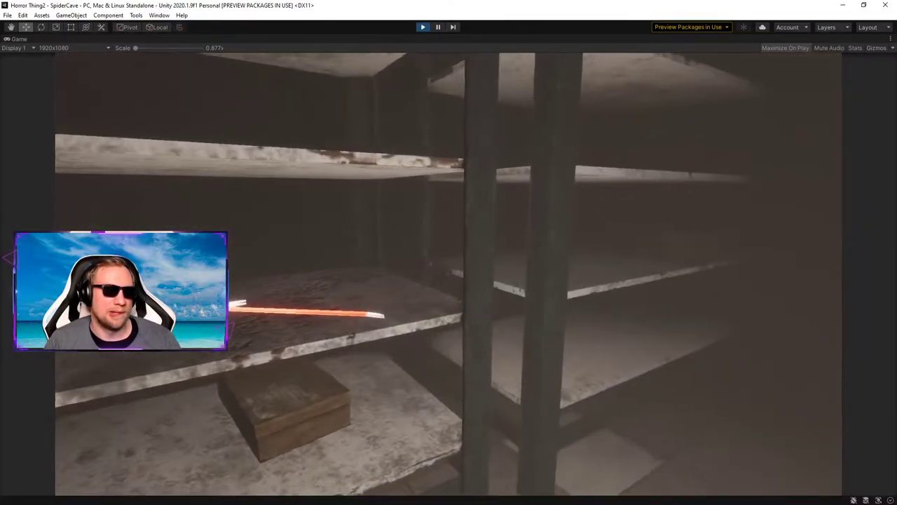
pyautogui.press('s')
pyautogui.hotkey('alt', 'Tab')
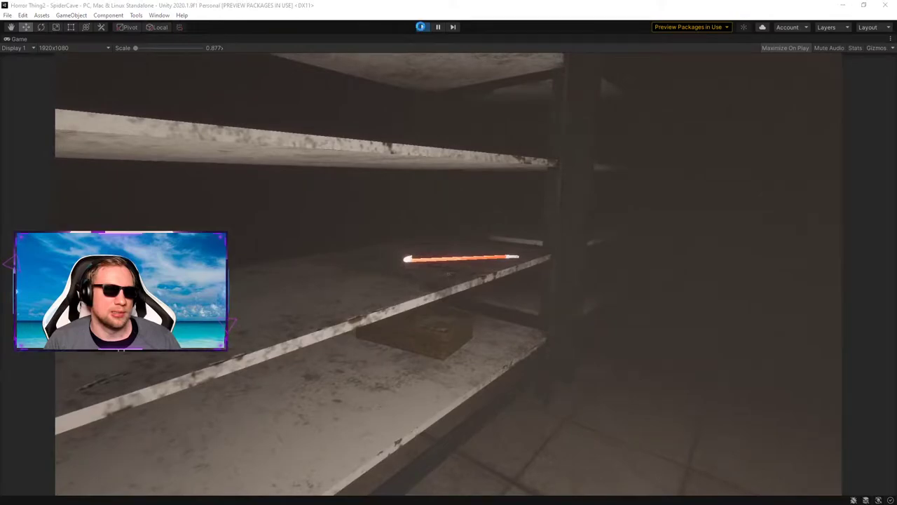
pyautogui.click(421, 27)
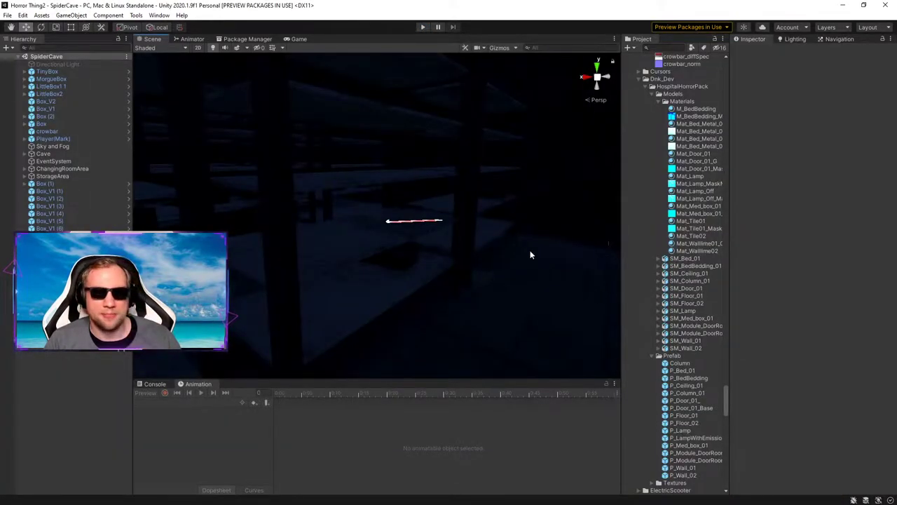
# Step: Set the smoothness of the crowbar's material to about 0.6, leaving its white Base Map color as it is
pyautogui.click(414, 223)
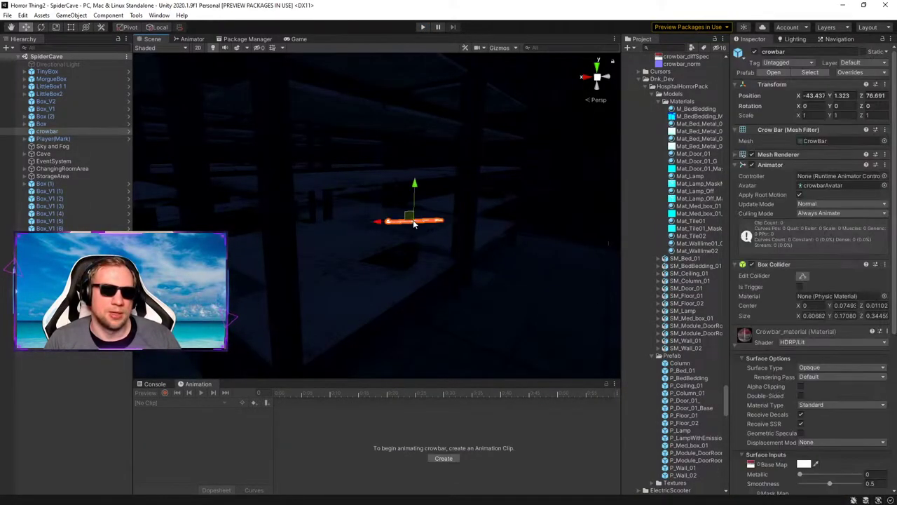
pyautogui.scroll(-3, 785, 396)
pyautogui.click(802, 380)
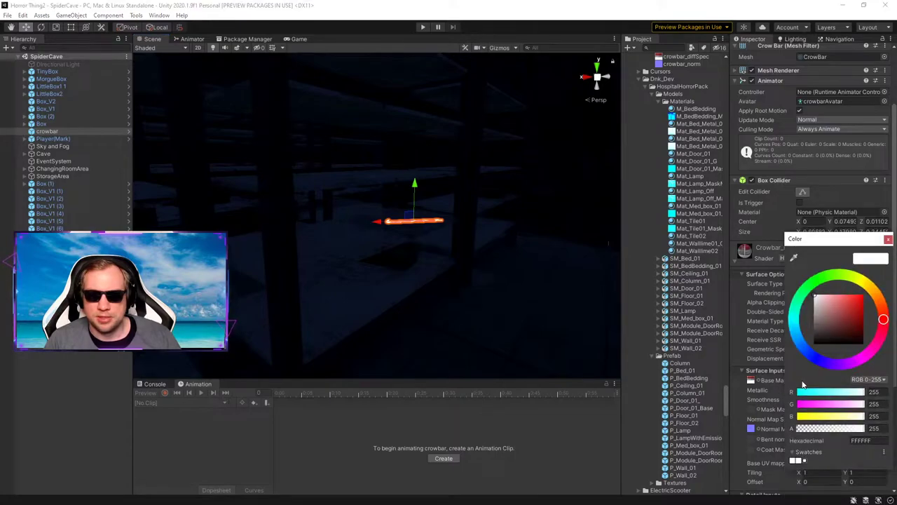
pyautogui.click(888, 239)
pyautogui.moveTo(830, 399); pyautogui.dragTo(845, 402)
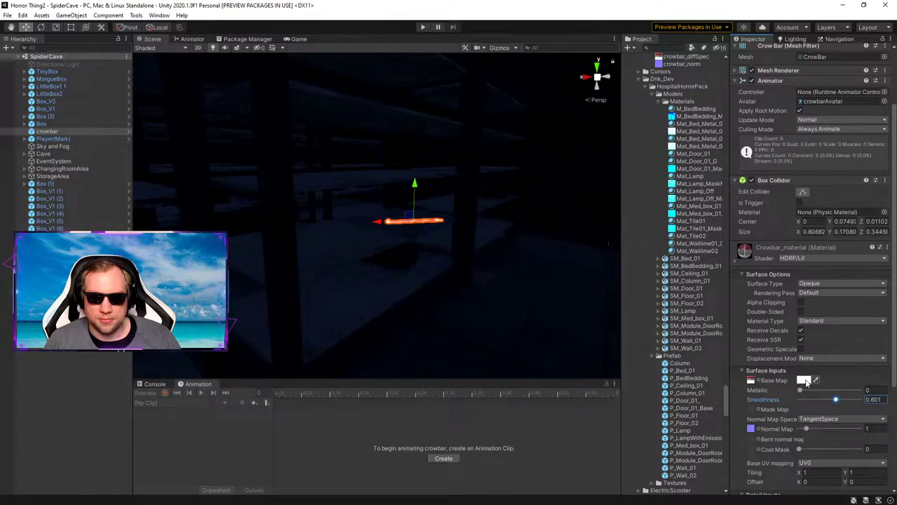
# Step: Lower the crowbar material's emission exposure weight to about 0.6, deselect the crowbar and inspect its glow on the shelf
pyautogui.scroll(-5, 806, 382)
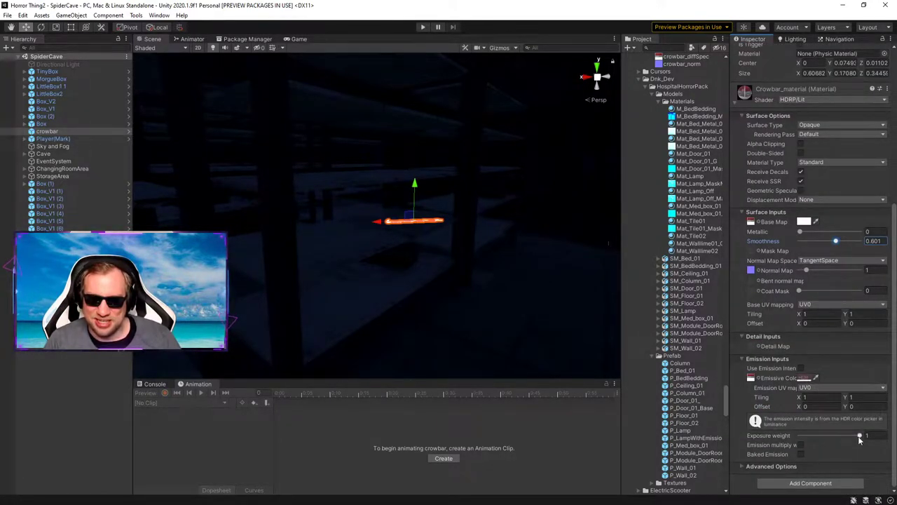
pyautogui.moveTo(860, 435); pyautogui.dragTo(782, 438)
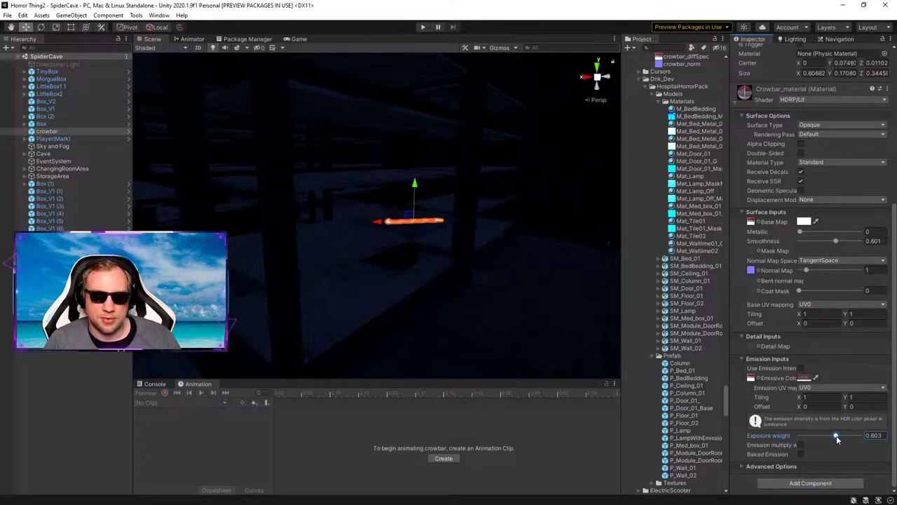
pyautogui.click(488, 300)
pyautogui.moveTo(488, 300); pyautogui.dragTo(339, 264, button='right')
pyautogui.press('d')
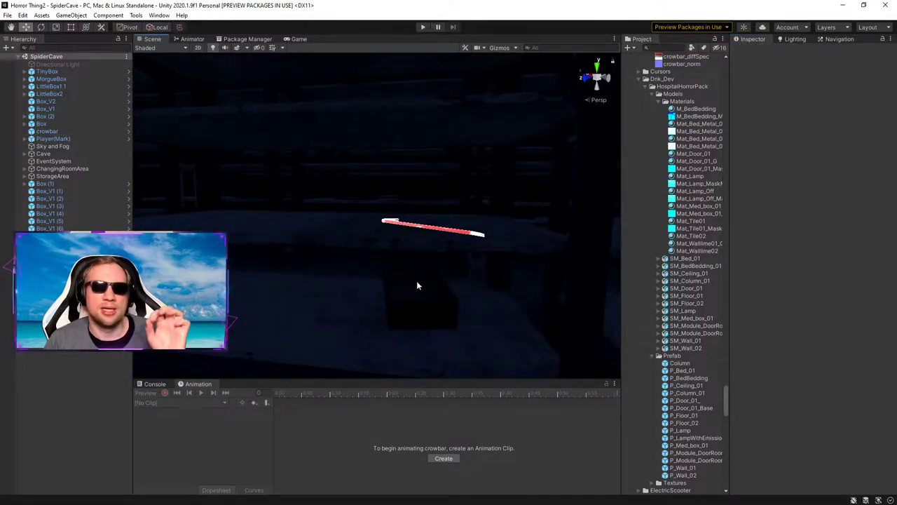
pyautogui.moveTo(442, 283); pyautogui.dragTo(585, 217, button='right')
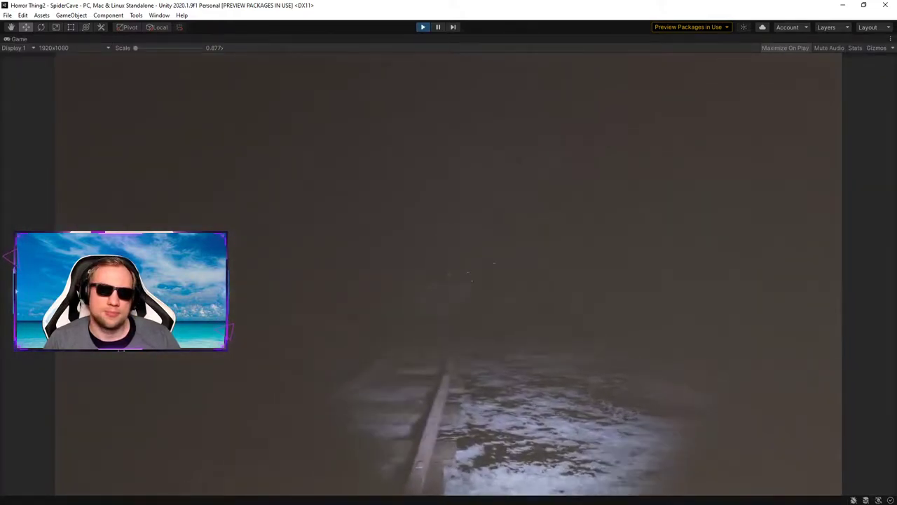
# Step: Play-test walking through the cave to the storage racks and examine the crowbar's glow up close and from a distance in the flashlight beam
pyautogui.press('w')
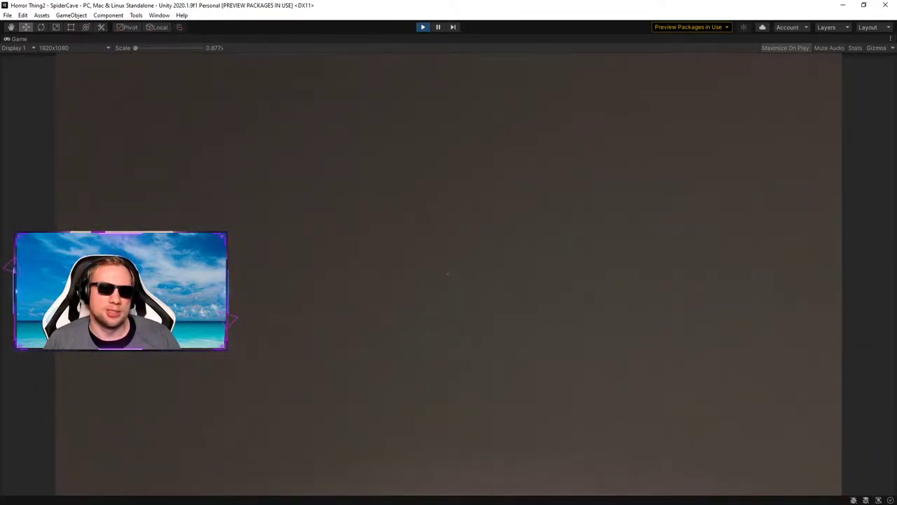
pyautogui.press('w')
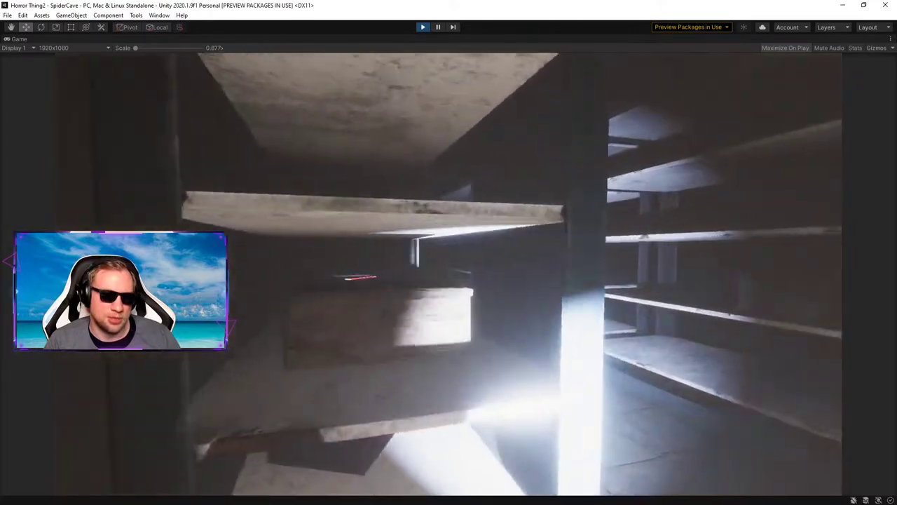
pyautogui.press('w')
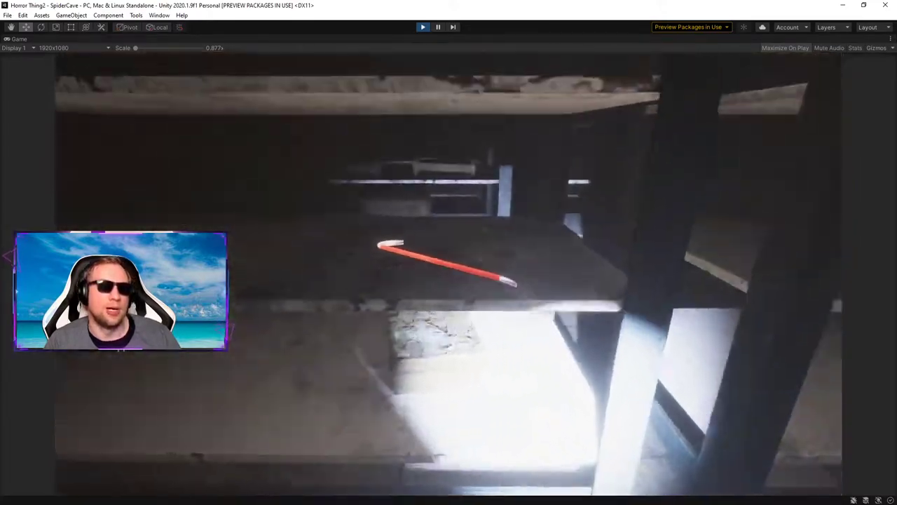
pyautogui.press('s')
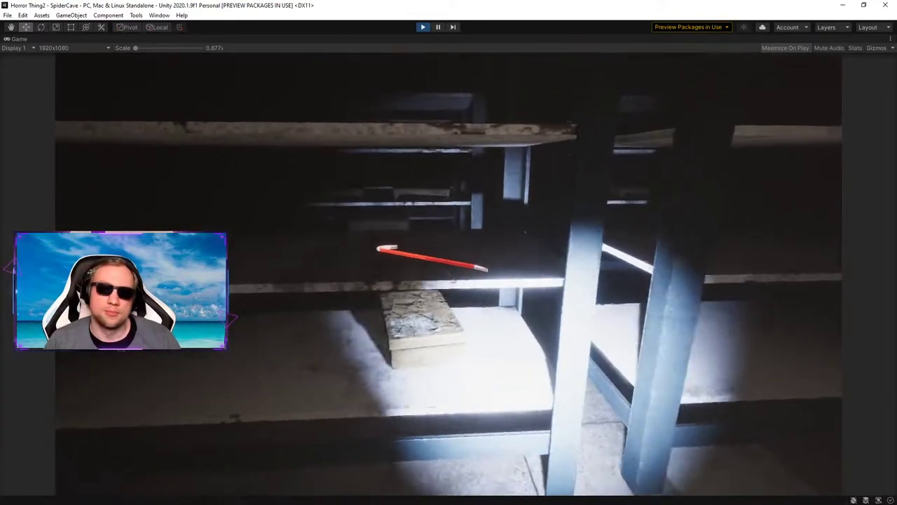
pyautogui.press('w')
pyautogui.press('s')
pyautogui.press('w')
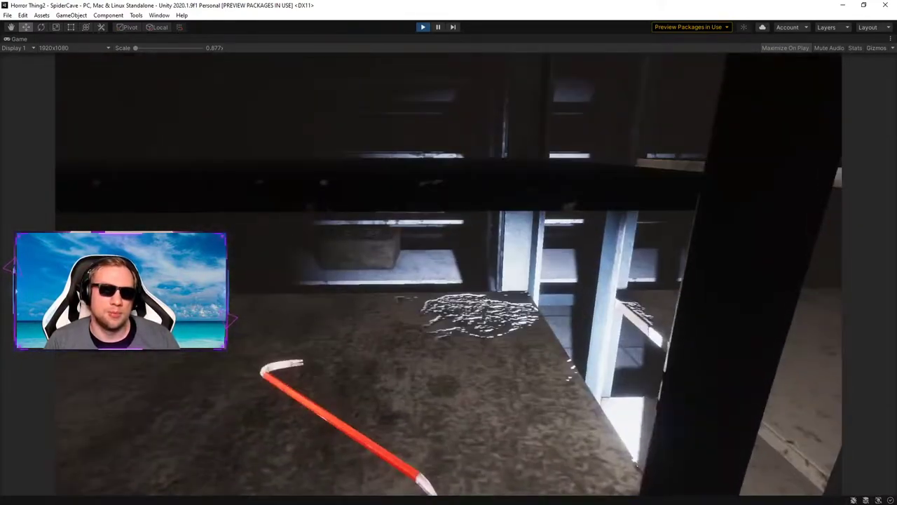
pyautogui.press('s')
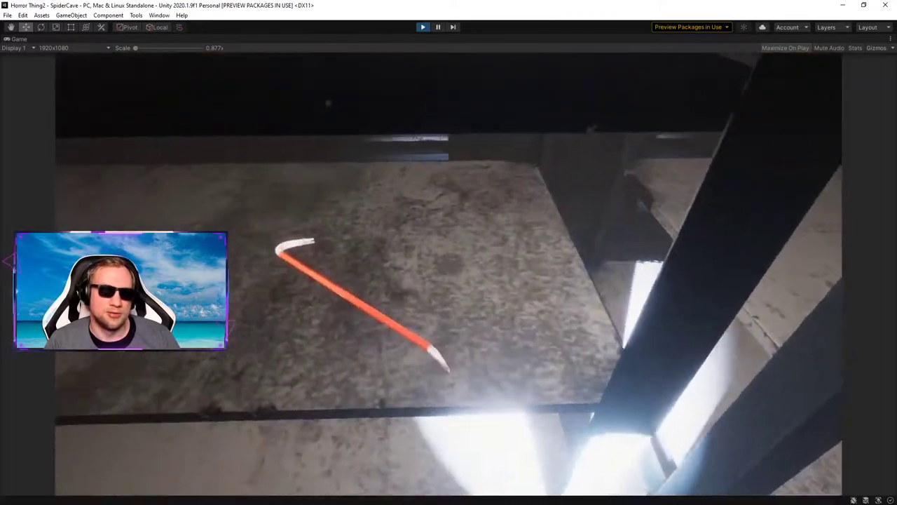
pyautogui.press('s')
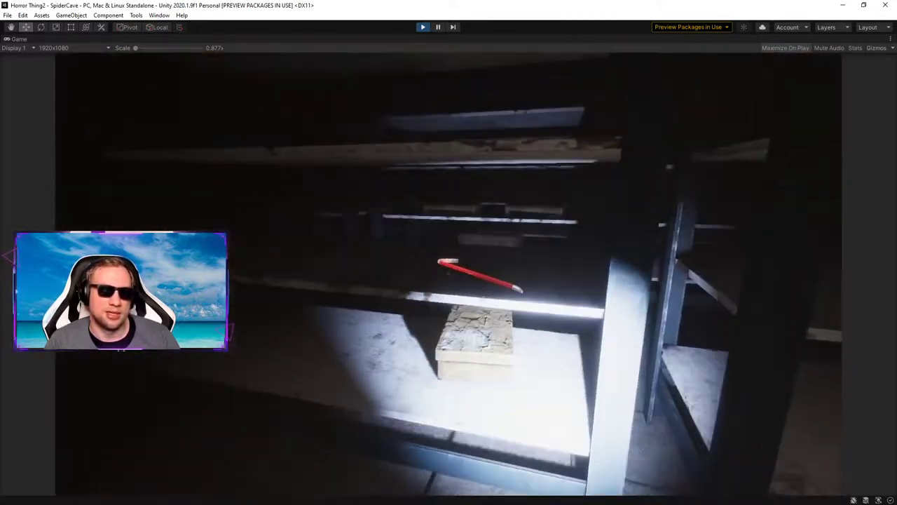
pyautogui.press('w')
pyautogui.press('w')
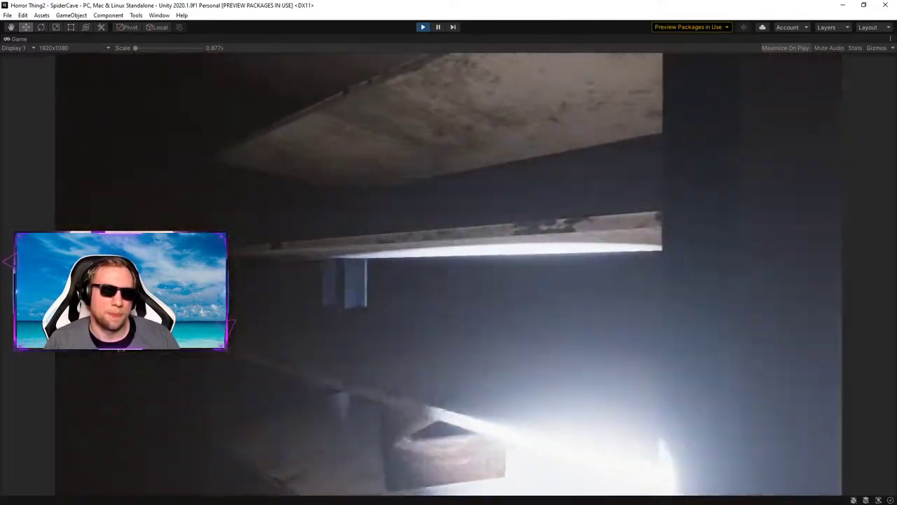
# Step: Walk from the storage area through the cave into the changing room, look around its furnished rooms, and stop the play test
pyautogui.press('w')
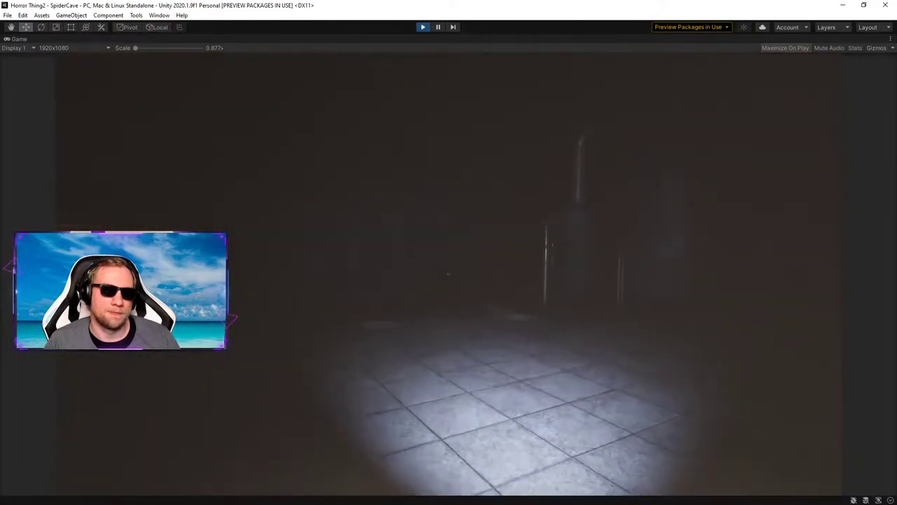
pyautogui.press('w')
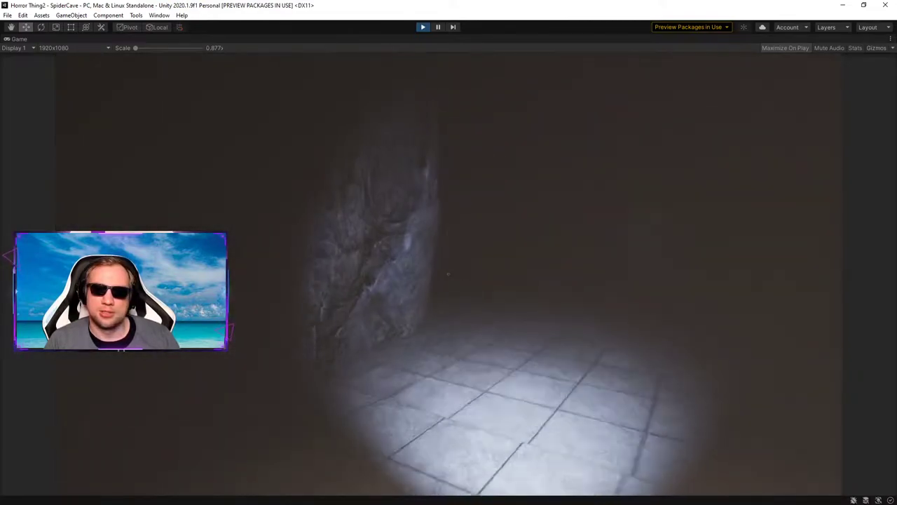
pyautogui.press('w')
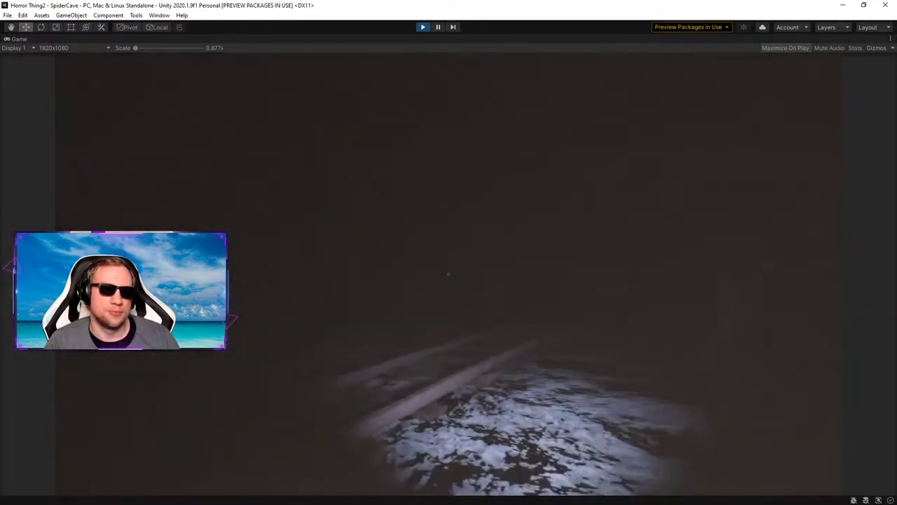
pyautogui.press('w')
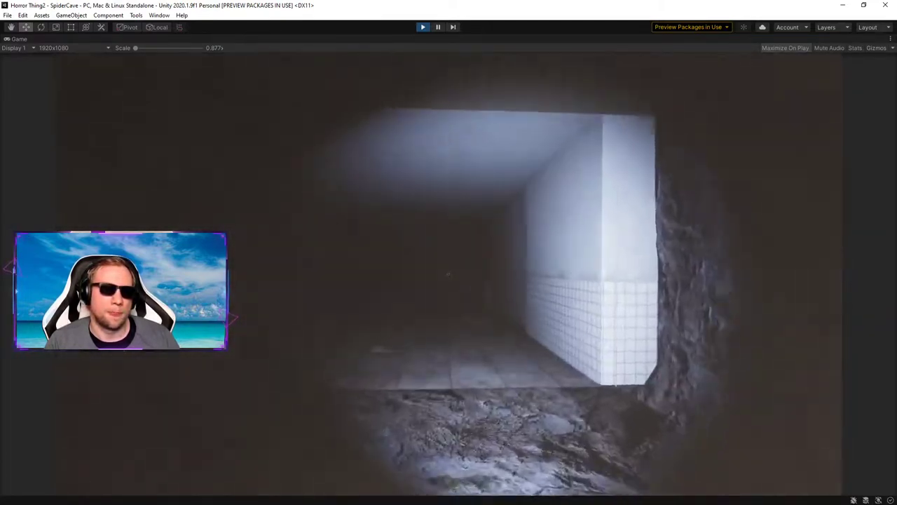
pyautogui.press('w')
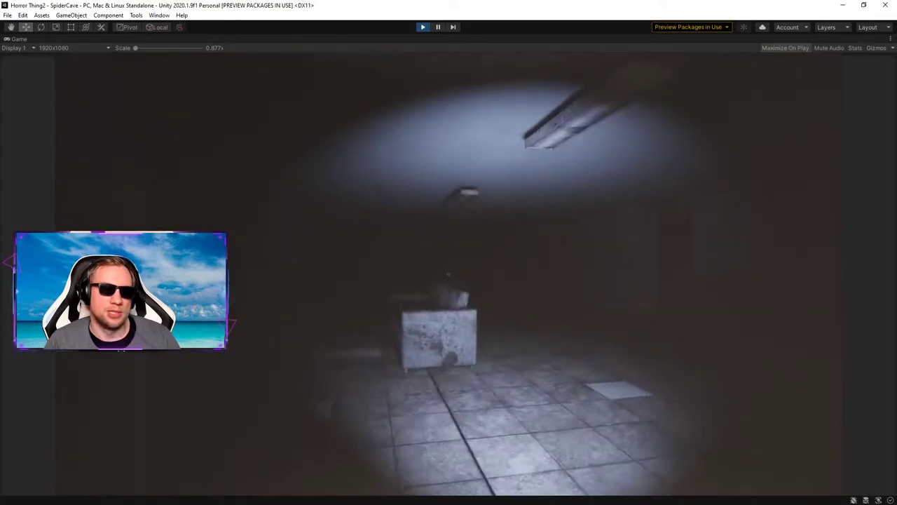
pyautogui.press('w')
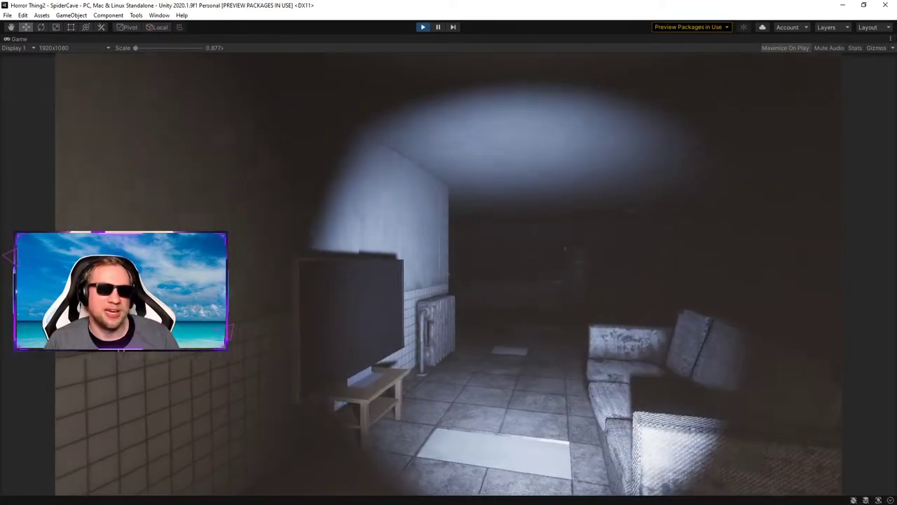
pyautogui.press('w')
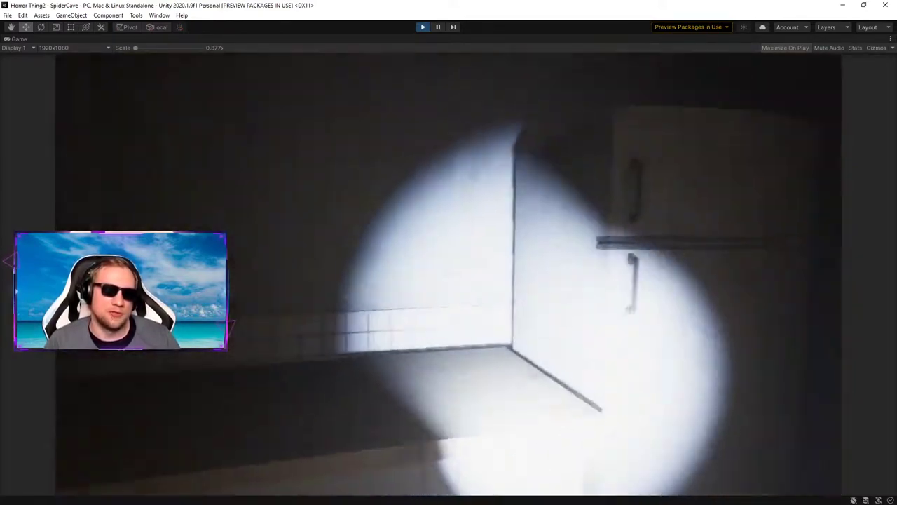
pyautogui.press('w')
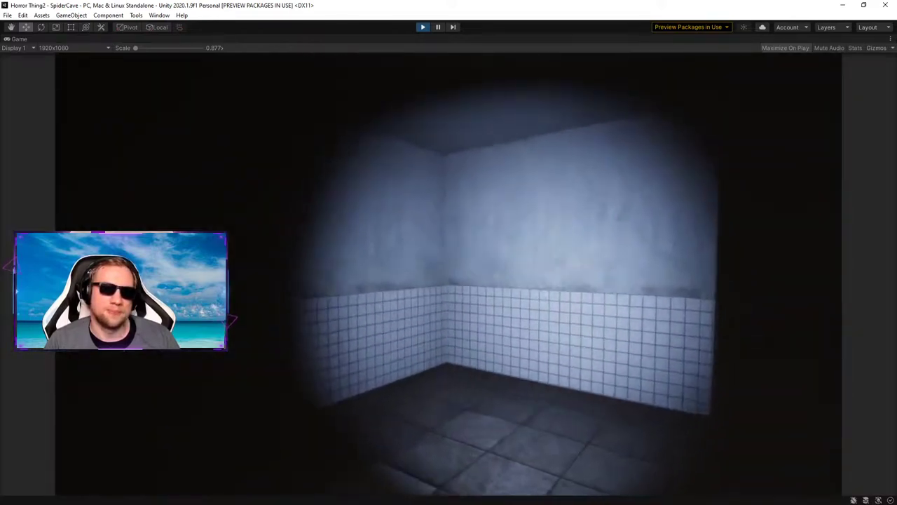
pyautogui.press('w')
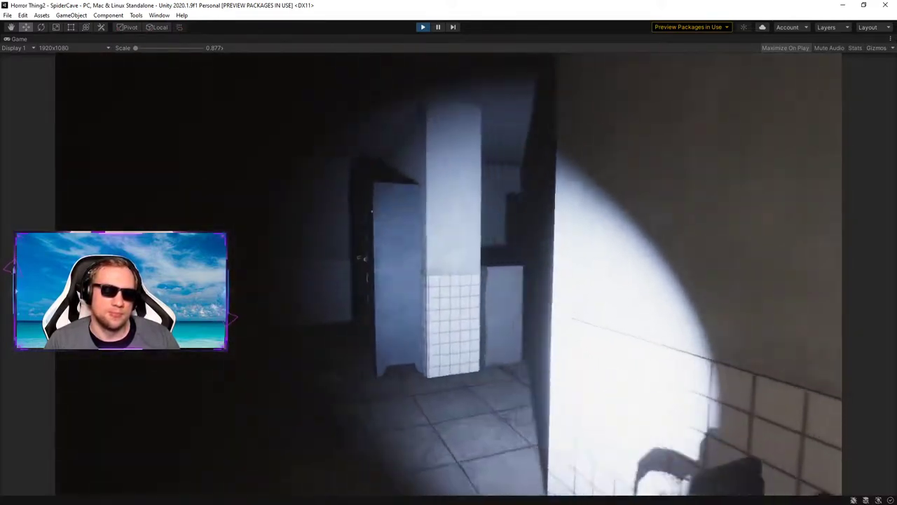
pyautogui.press('w')
pyautogui.press('Escape')
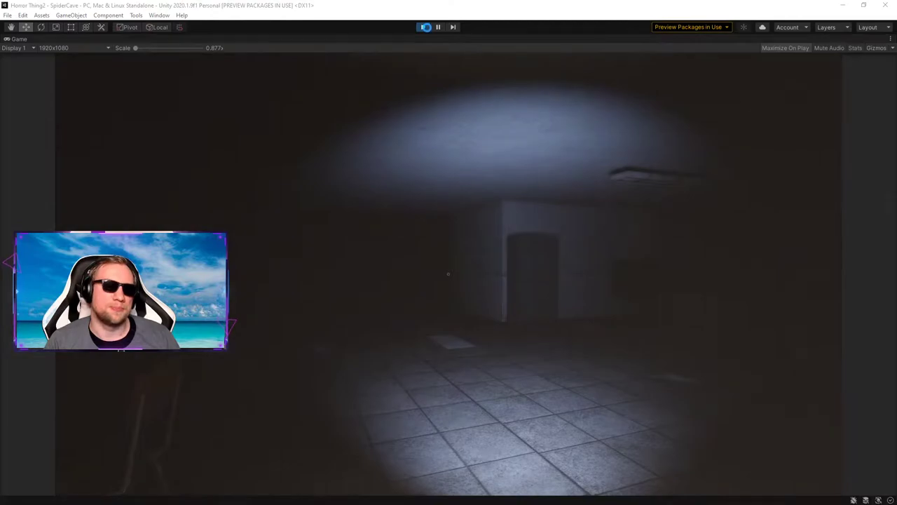
pyautogui.click(425, 26)
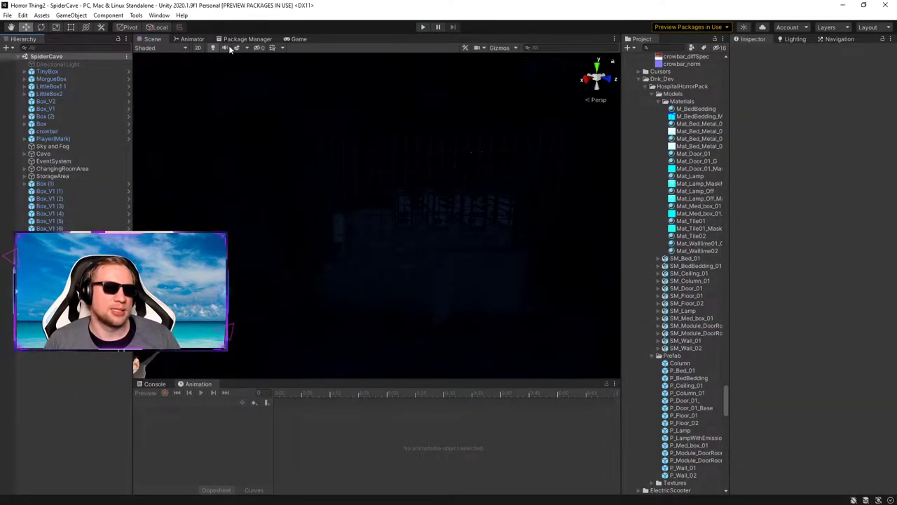
# Step: Turn off scene lighting in the Scene view and inspect the changing room's walls, beds and drawer cabinets
pyautogui.click(214, 48)
pyautogui.moveTo(399, 217); pyautogui.dragTo(331, 291, button='right')
pyautogui.click(48, 403)
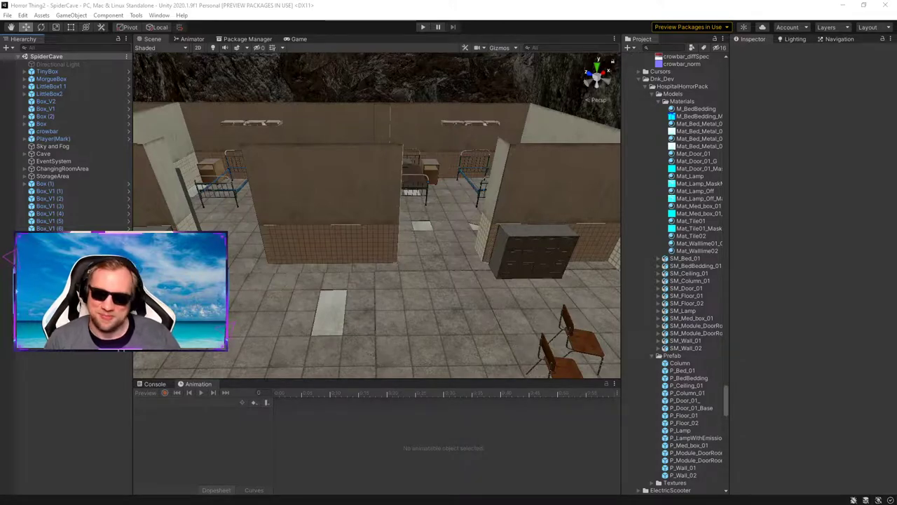
pyautogui.moveTo(483, 254)
pyautogui.mouseDown(button='right')
pyautogui.moveTo(401, 224)
pyautogui.moveTo(495, 247)
pyautogui.mouseUp(button='right')
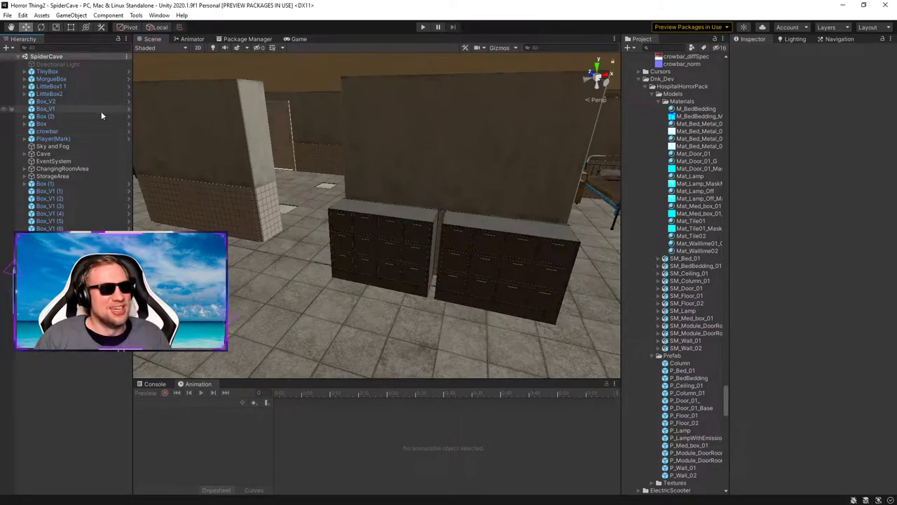
# Step: Move all the loose duplicated boxes from Box (1) through Box (3) into the StorageArea object and collapse that group
pyautogui.doubleClick(44, 183)
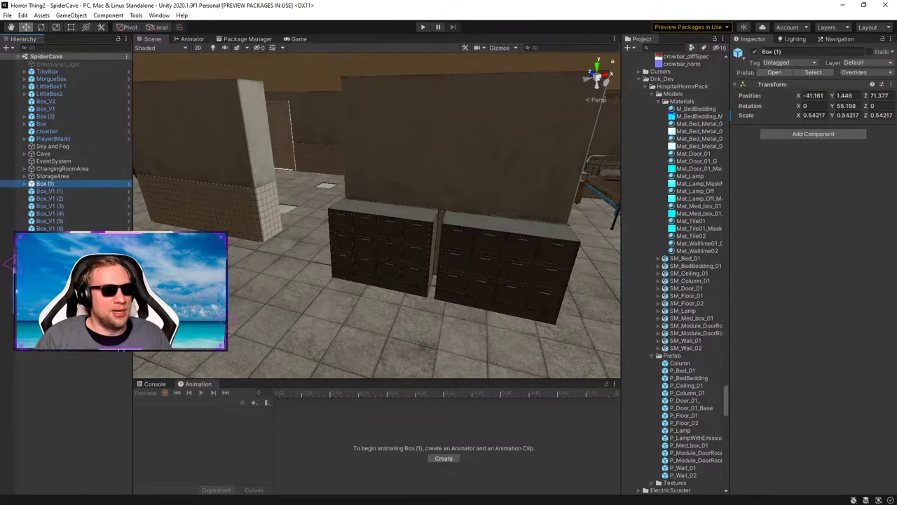
pyautogui.press('s')
pyautogui.moveTo(399, 242); pyautogui.dragTo(322, 259, button='right')
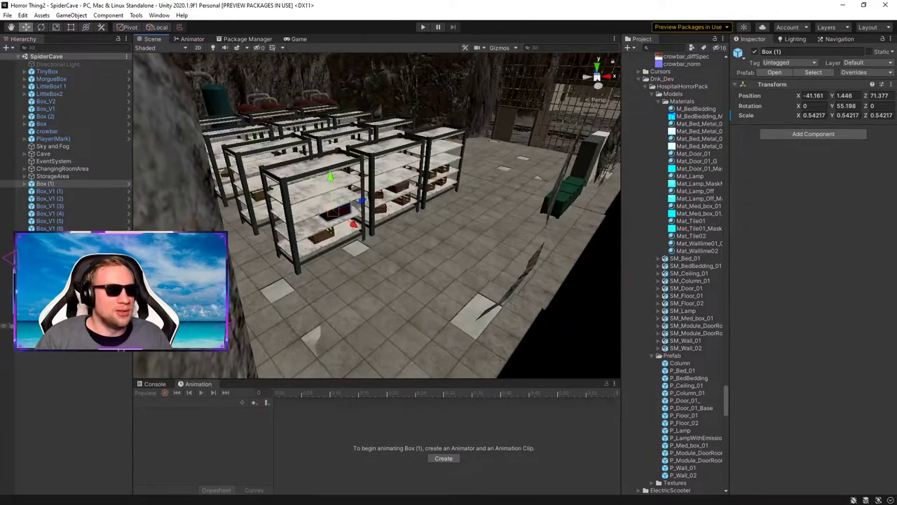
pyautogui.keyDown('shift'); pyautogui.click(54, 325); pyautogui.keyUp('shift')
pyautogui.click(31, 176)
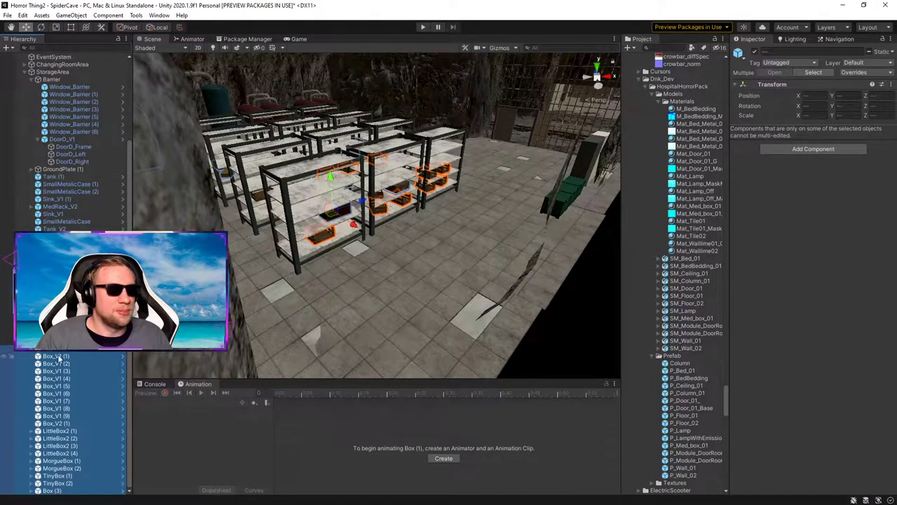
pyautogui.scroll(-5, 33, 174)
pyautogui.click(31, 79)
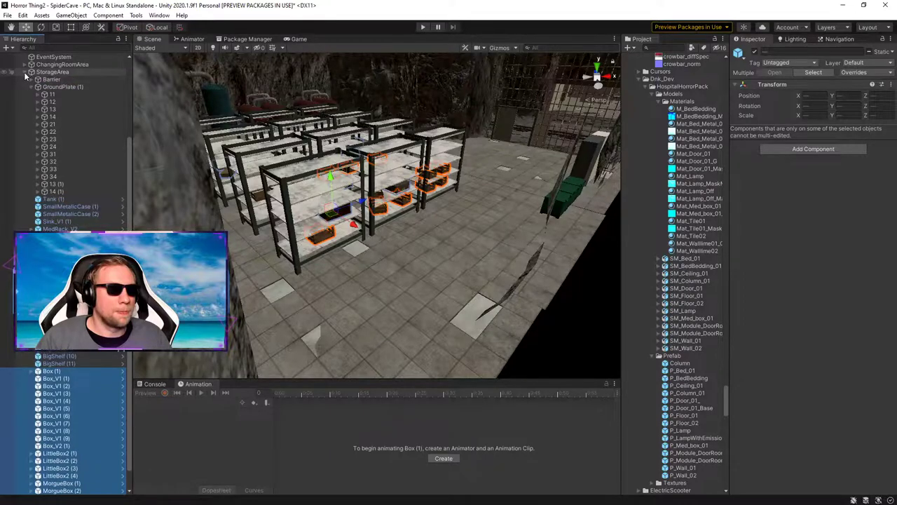
pyautogui.click(25, 73)
pyautogui.click(56, 259)
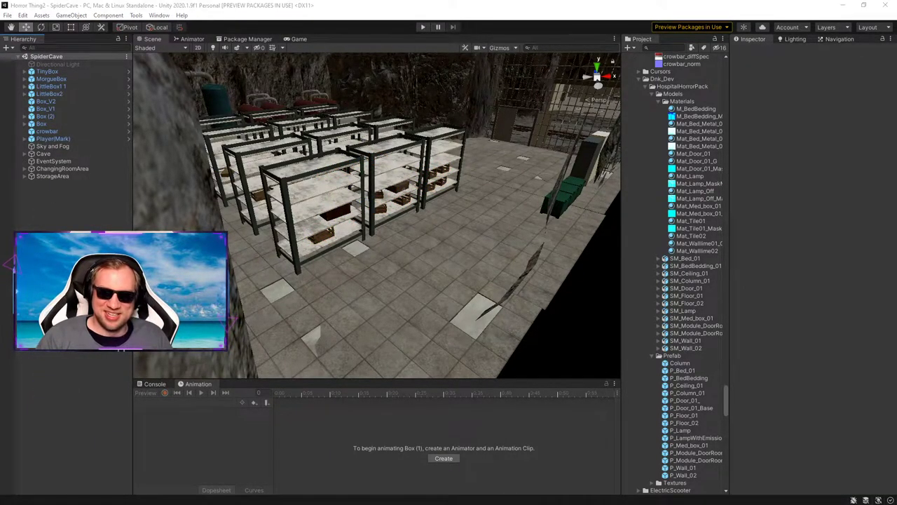
# Step: Find the bathroom door in the changing room and check the BathroomDoor and ShowerDoor parent objects of the two adjacent doors
pyautogui.press('w')
pyautogui.moveTo(479, 294); pyautogui.dragTo(528, 261, button='right')
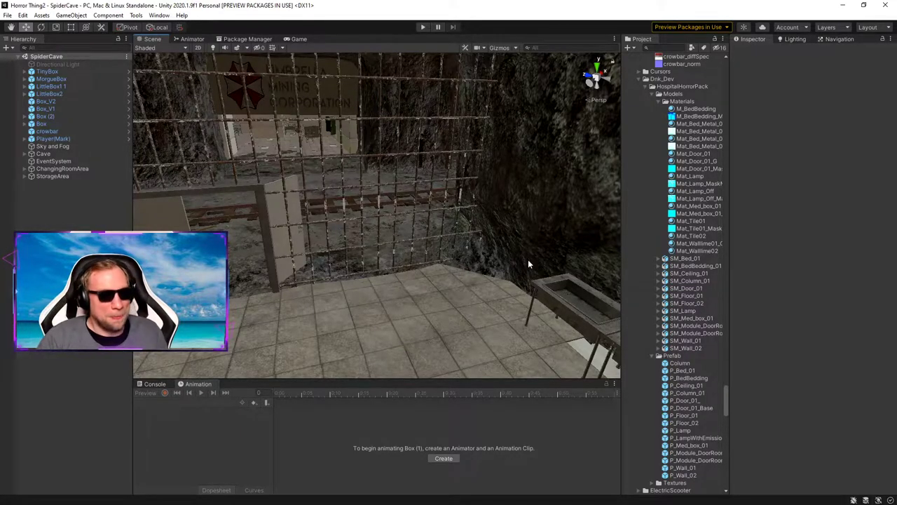
pyautogui.press('w')
pyautogui.moveTo(451, 261); pyautogui.dragTo(423, 245, button='right')
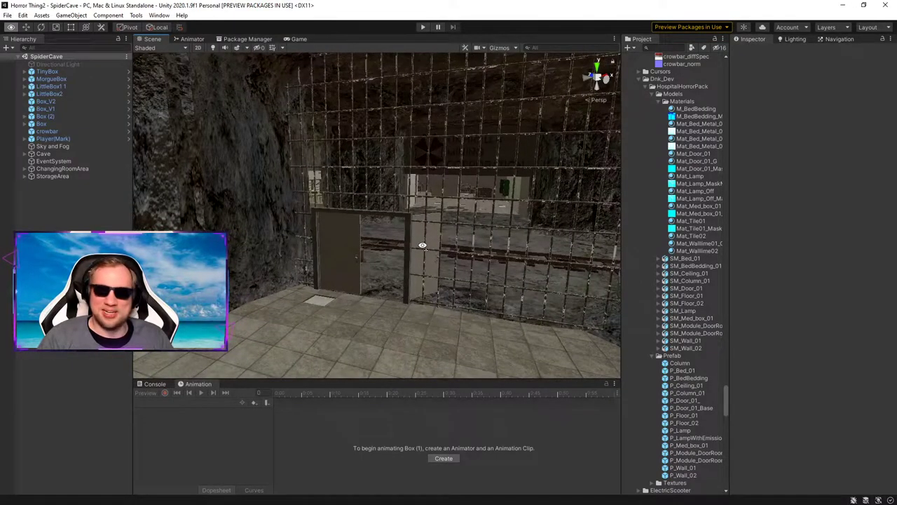
pyautogui.moveTo(422, 246); pyautogui.dragTo(331, 273, button='right')
pyautogui.moveTo(398, 189); pyautogui.dragTo(507, 245, button='right')
pyautogui.click(392, 226)
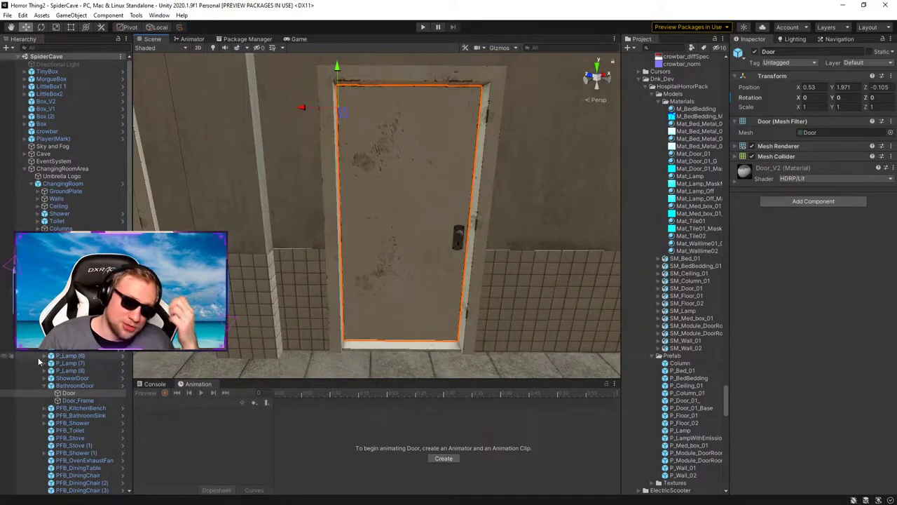
pyautogui.click(70, 385)
pyautogui.moveTo(363, 265); pyautogui.dragTo(390, 257, button='right')
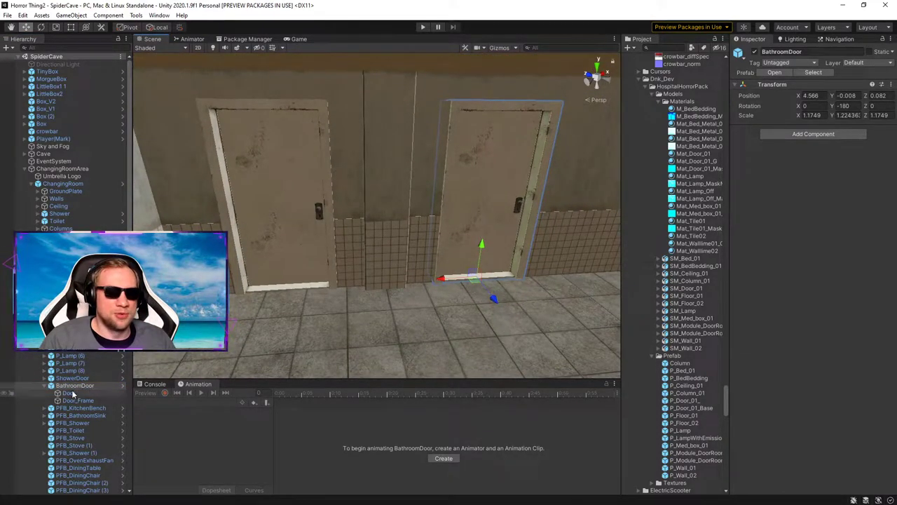
pyautogui.click(78, 379)
pyautogui.click(78, 386)
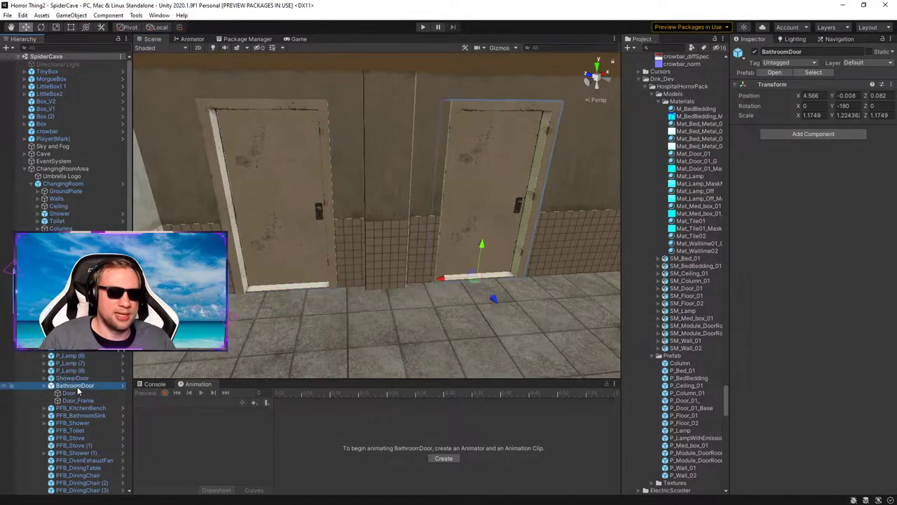
# Step: Create an animation clip named BathroomDoor for the bathroom door's Door child in the 750_Quests/Quest031_Mine_Inside folder
pyautogui.click(68, 393)
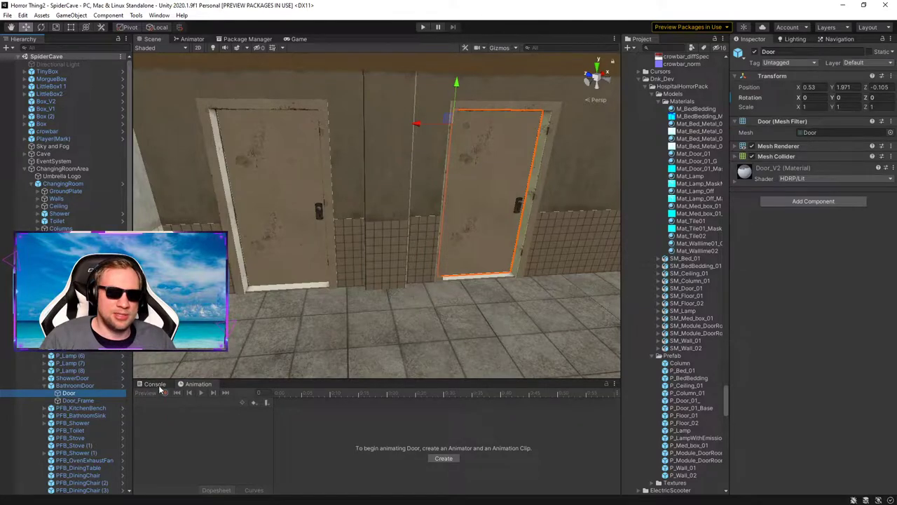
pyautogui.press('f')
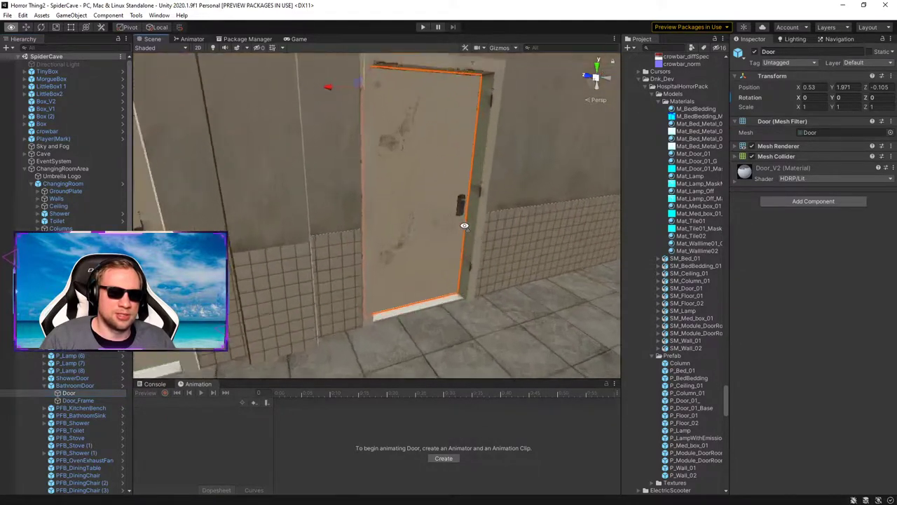
pyautogui.click(448, 458)
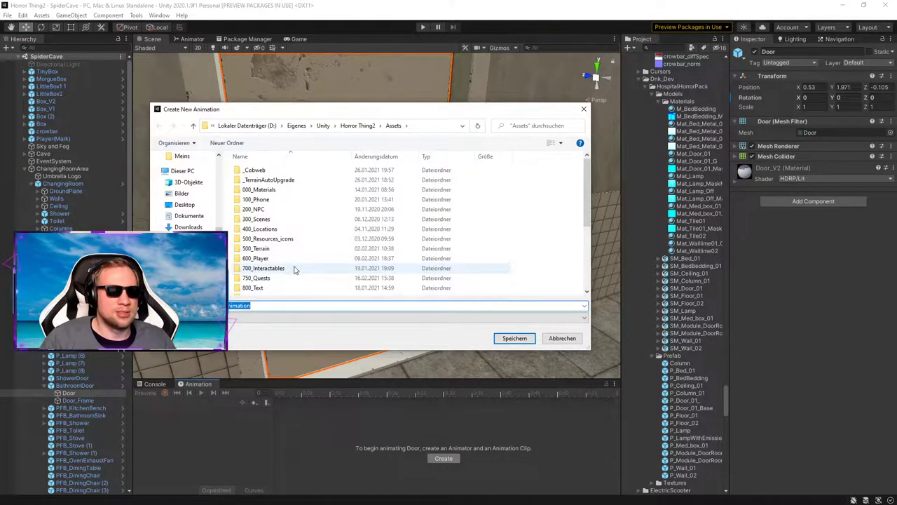
pyautogui.scroll(-1, 284, 231)
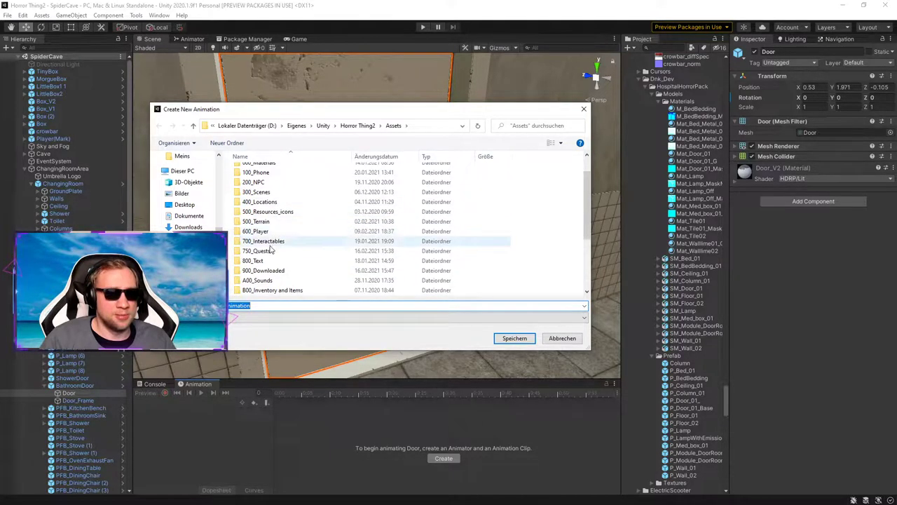
pyautogui.doubleClick(277, 245)
pyautogui.doubleClick(270, 238)
pyautogui.click(266, 307)
pyautogui.press('BackSpace')
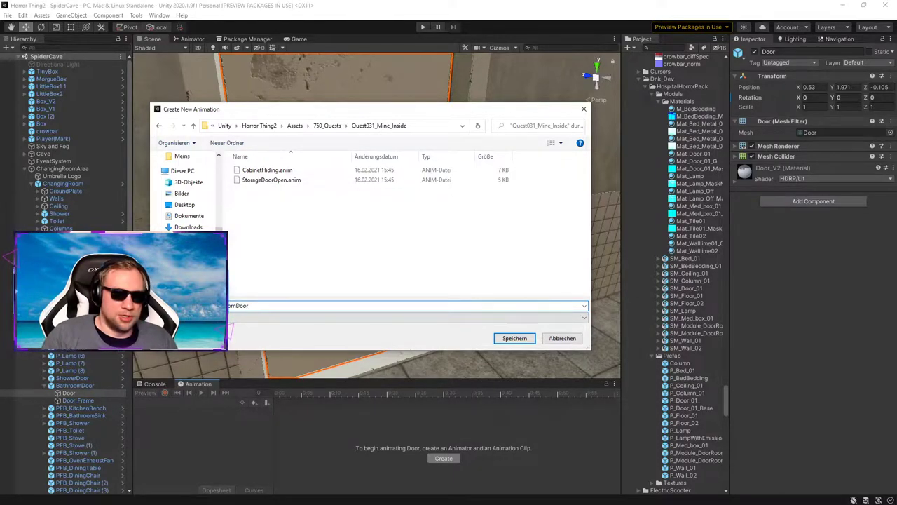
pyautogui.press('Return')
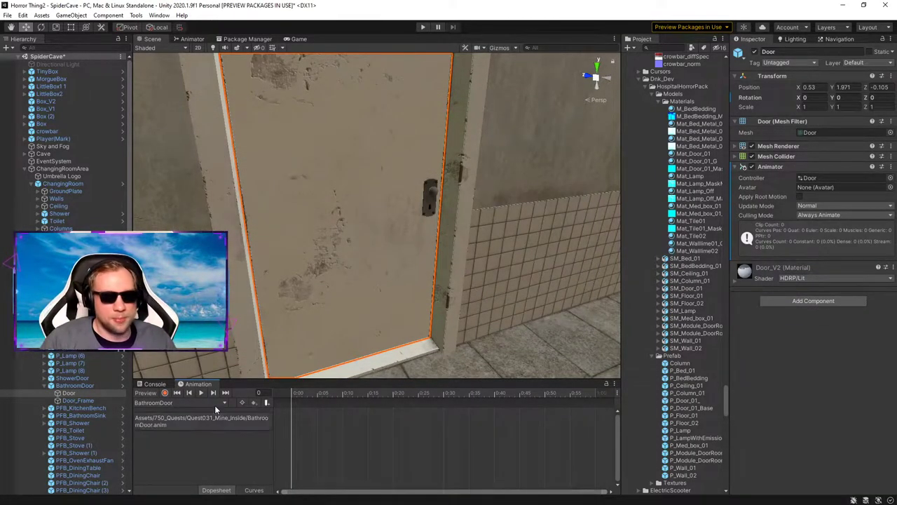
# Step: Record the Door swinging open to about -102 degrees on Y at frame 60 and preview the clip
pyautogui.keyDown('alt'); pyautogui.moveTo(379, 290); pyautogui.dragTo(243, 406); pyautogui.keyUp('alt')
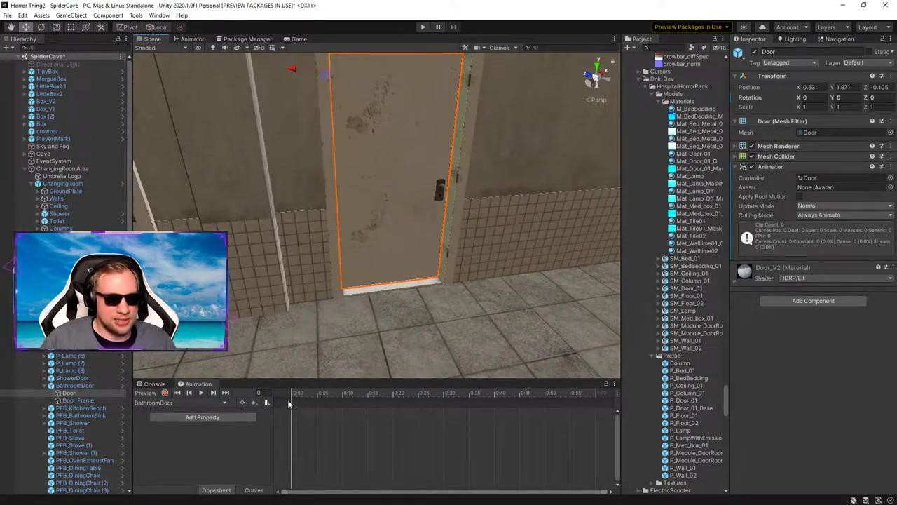
pyautogui.click(165, 393)
pyautogui.moveTo(387, 393); pyautogui.dragTo(546, 398)
pyautogui.keyDown('alt'); pyautogui.moveTo(477, 274); pyautogui.dragTo(323, 247); pyautogui.keyUp('alt')
pyautogui.press('e')
pyautogui.moveTo(411, 203); pyautogui.dragTo(535, 203)
pyautogui.keyDown('alt'); pyautogui.moveTo(510, 268); pyautogui.dragTo(333, 222); pyautogui.keyUp('alt')
pyautogui.moveTo(332, 221); pyautogui.dragTo(401, 242, button='right')
pyautogui.click(166, 393)
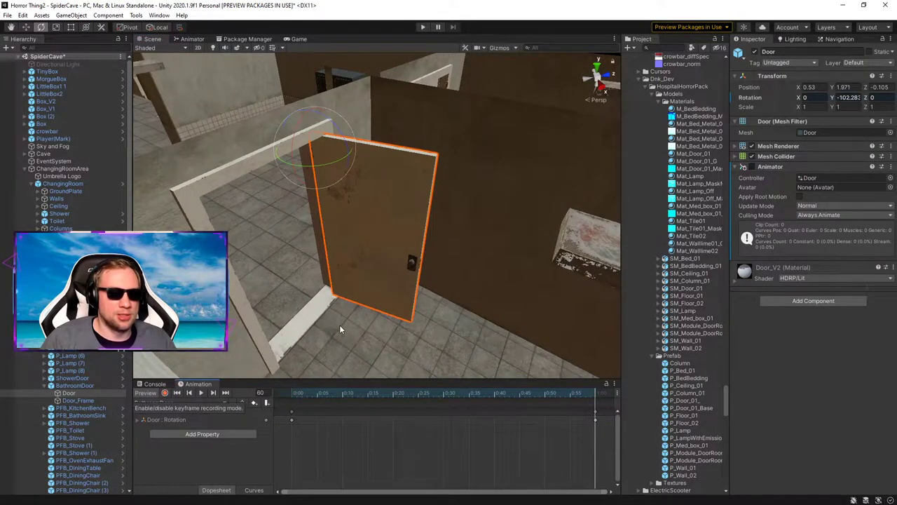
pyautogui.click(199, 393)
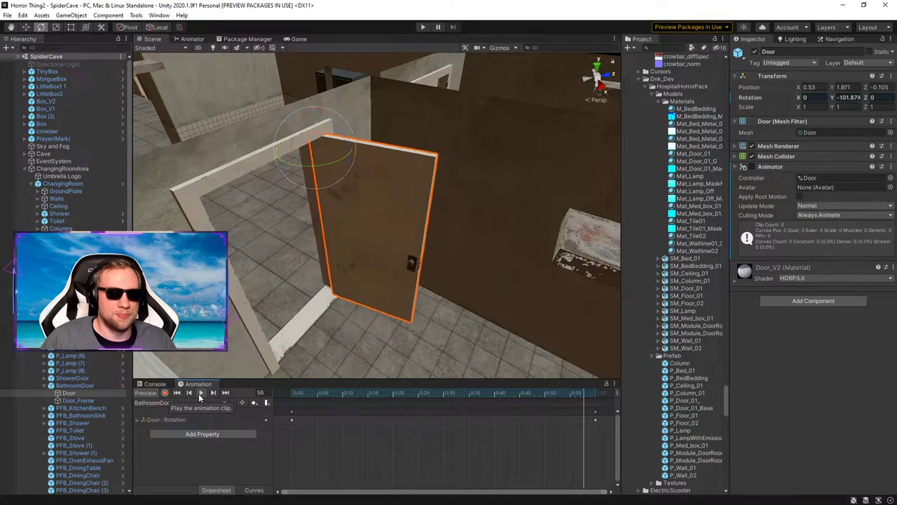
pyautogui.click(199, 394)
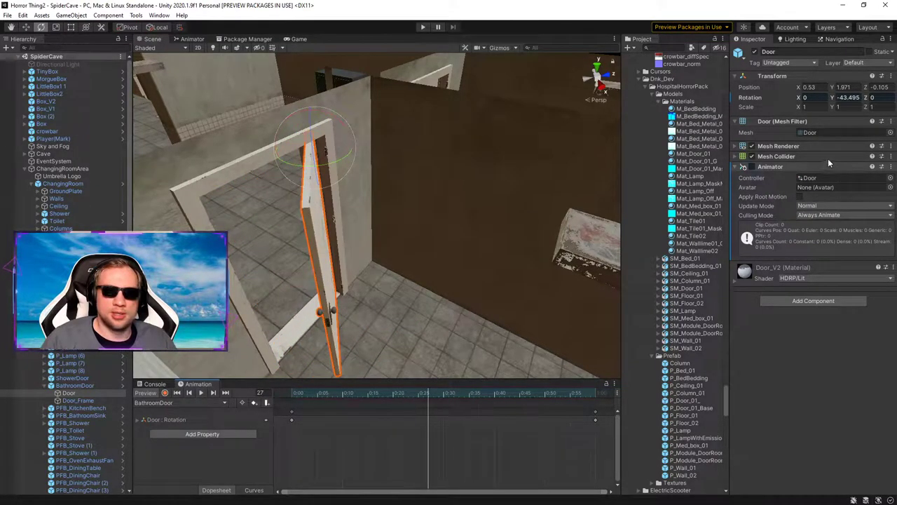
# Step: Apply the Door's added Animator component to the Door_V2 prefab
pyautogui.rightClick(769, 168)
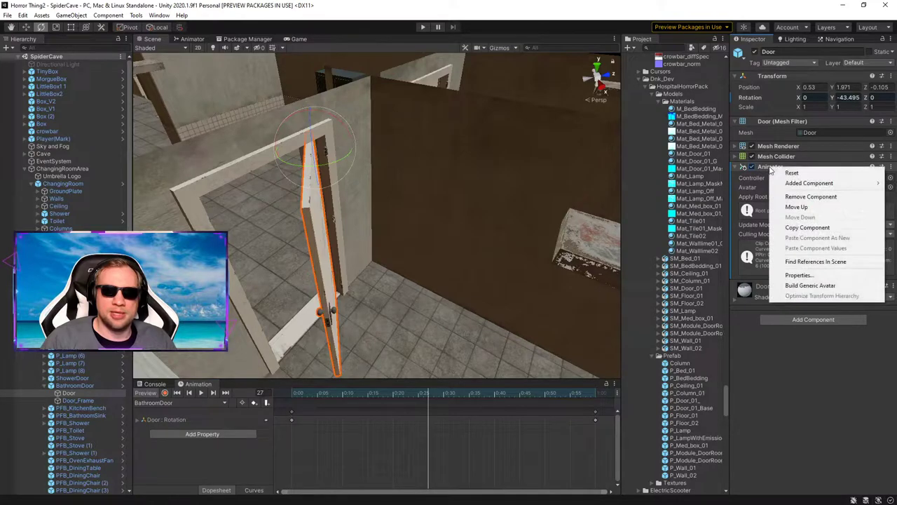
pyautogui.moveTo(804, 183)
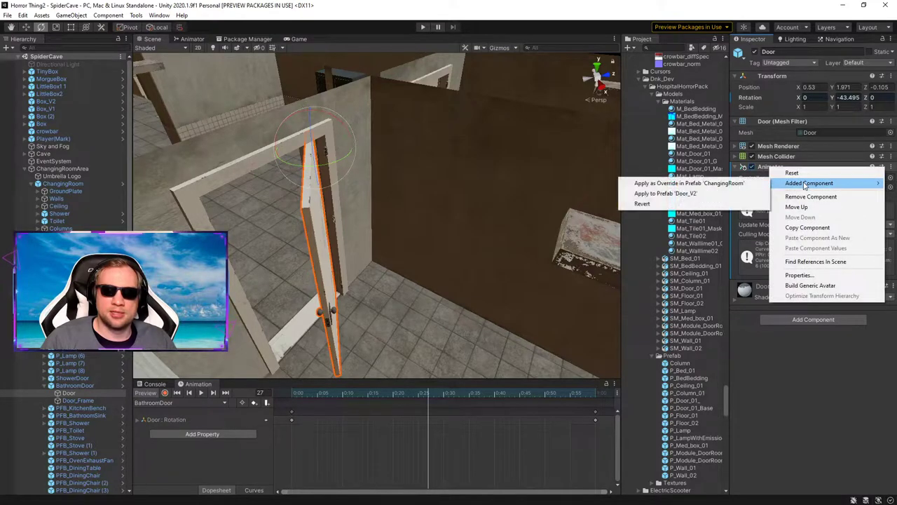
pyautogui.click(706, 194)
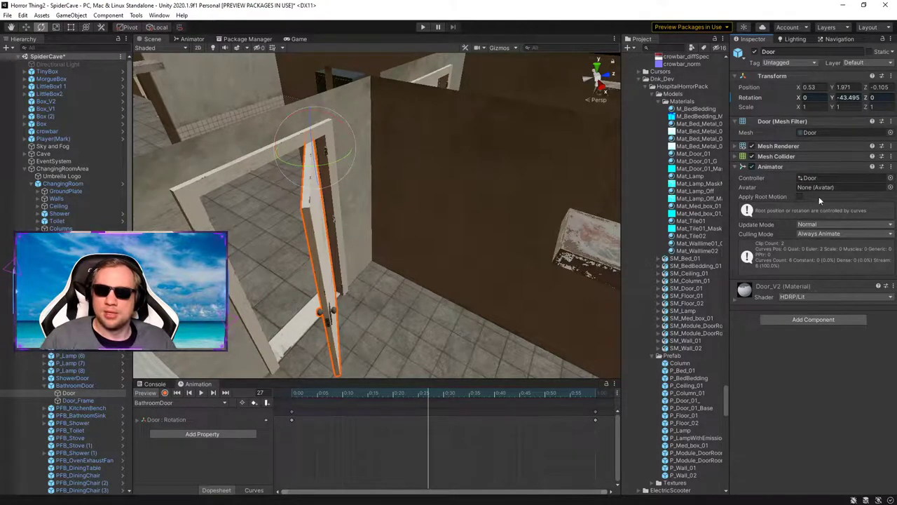
# Step: Locate the Door's animator controller in the Quest031_Mine_Inside folder, rename it BathroomDoor, and check the matching animation clip
pyautogui.click(830, 176)
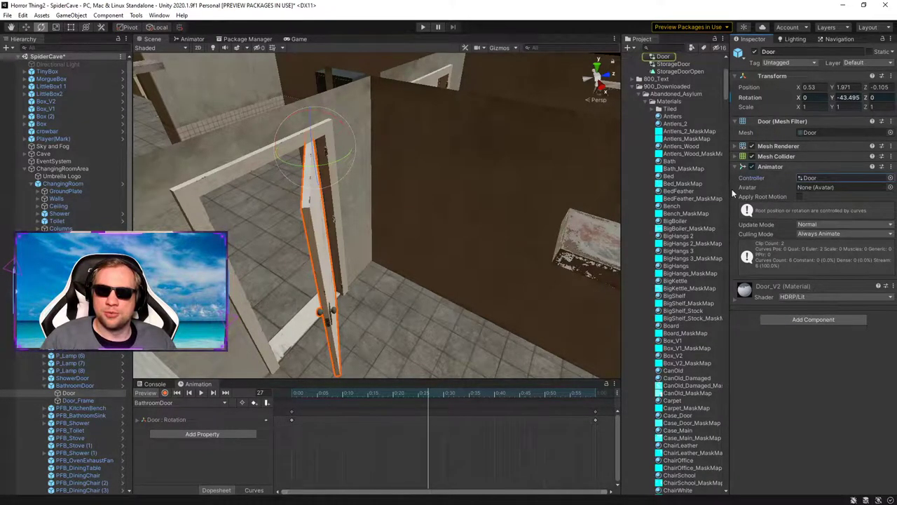
pyautogui.scroll(2, 679, 97)
pyautogui.click(672, 155)
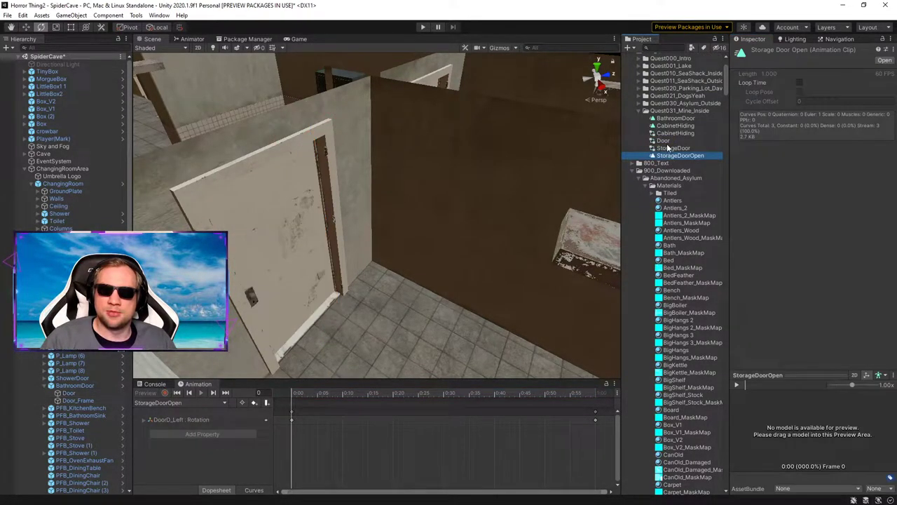
pyautogui.click(665, 141)
pyautogui.click(665, 141)
pyautogui.write('Ba')
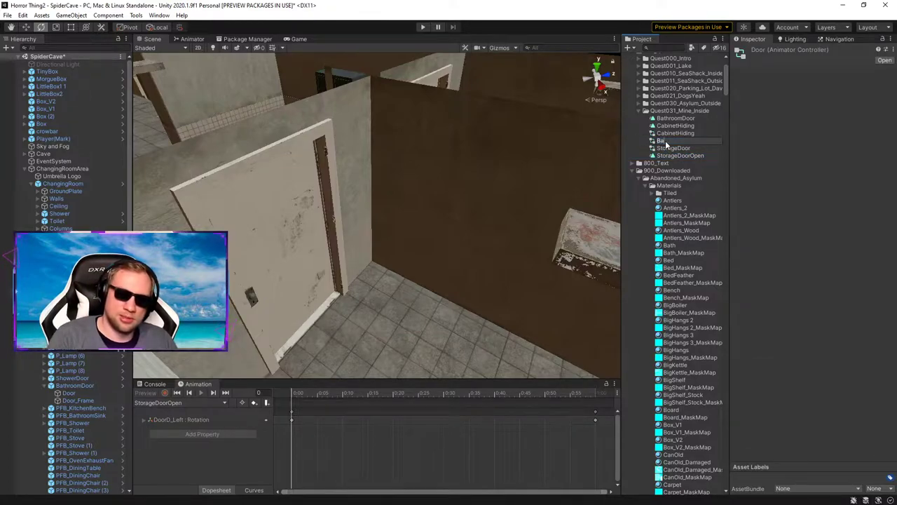
pyautogui.write('throomDoor')
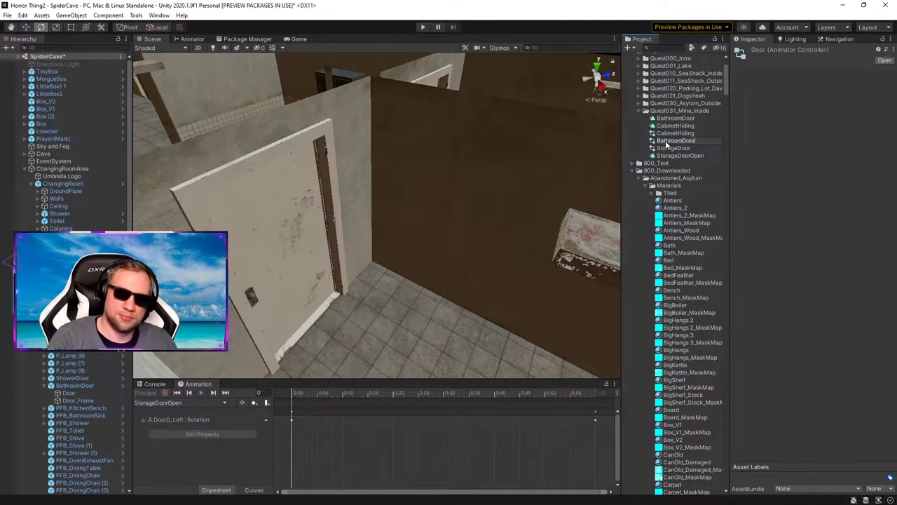
pyautogui.press('Return')
pyautogui.click(674, 118)
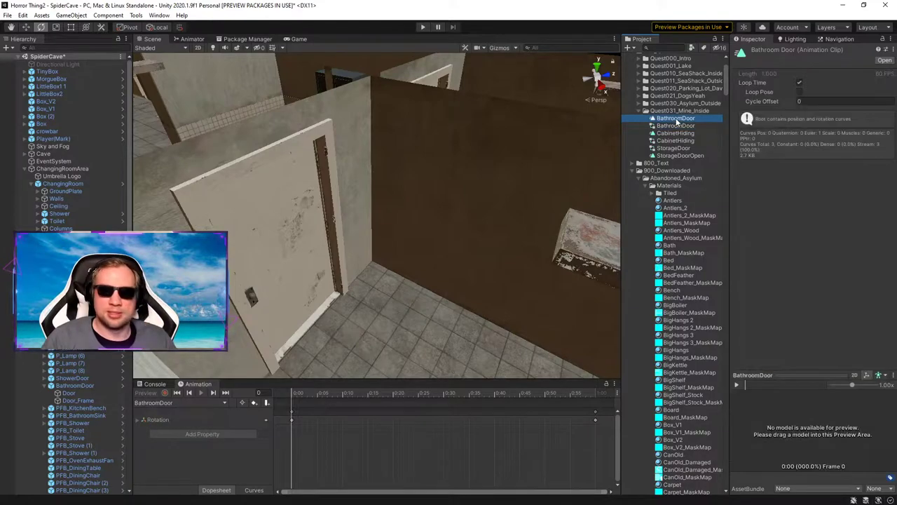
# Step: Inspect the ShowerDoor and BathroomDoor objects in the scene and check the components of the bathroom door's children
pyautogui.click(86, 385)
pyautogui.moveTo(506, 157); pyautogui.dragTo(363, 129, button='right')
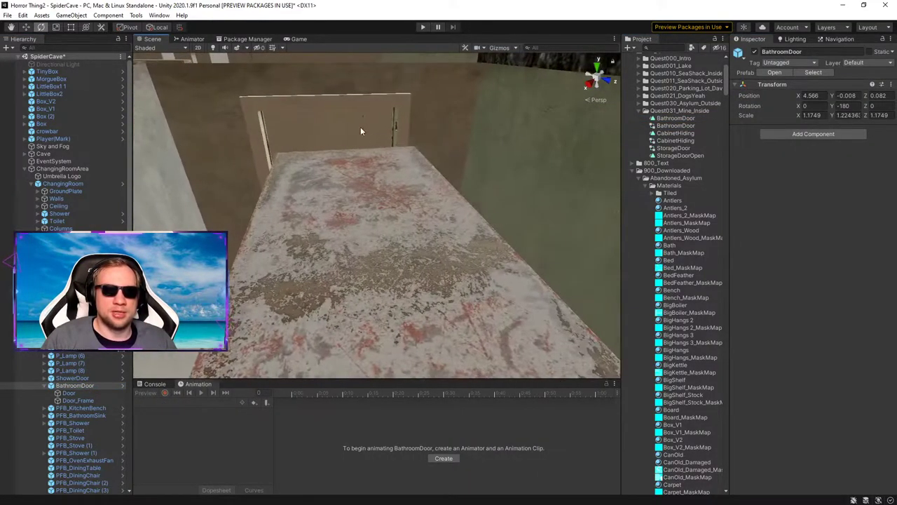
pyautogui.click(372, 99)
pyautogui.click(372, 102)
pyautogui.press('f')
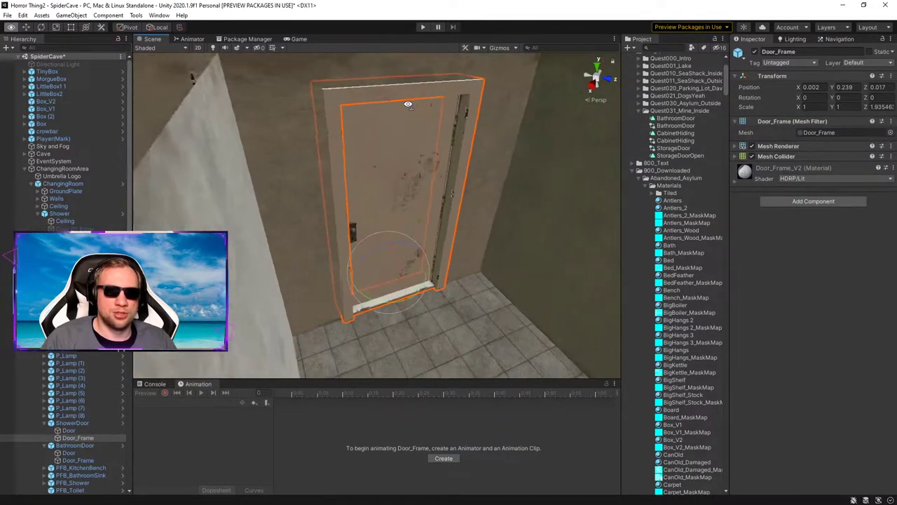
pyautogui.click(72, 423)
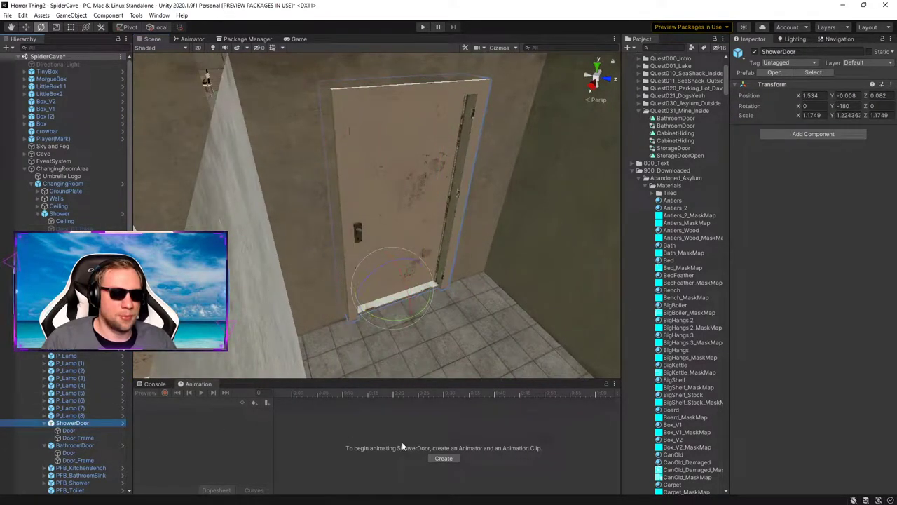
pyautogui.click(81, 444)
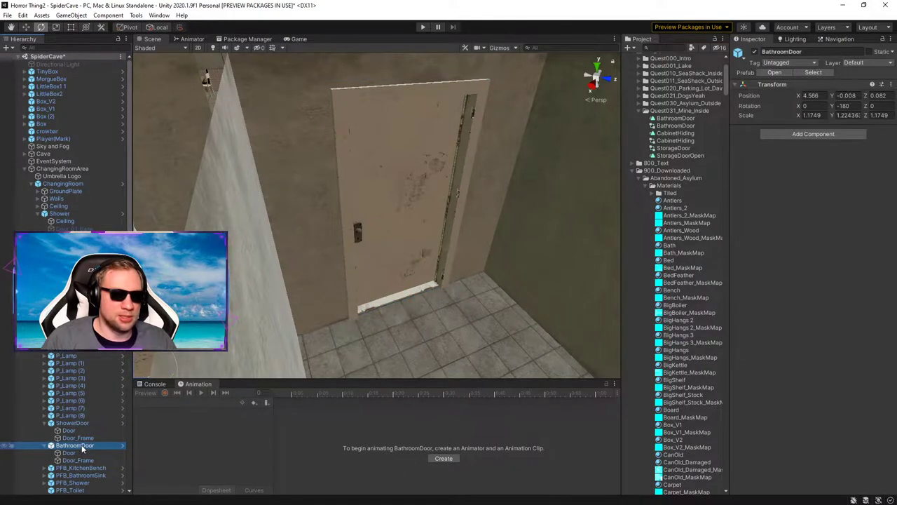
pyautogui.moveTo(347, 279); pyautogui.dragTo(356, 277, button='right')
pyautogui.press('f')
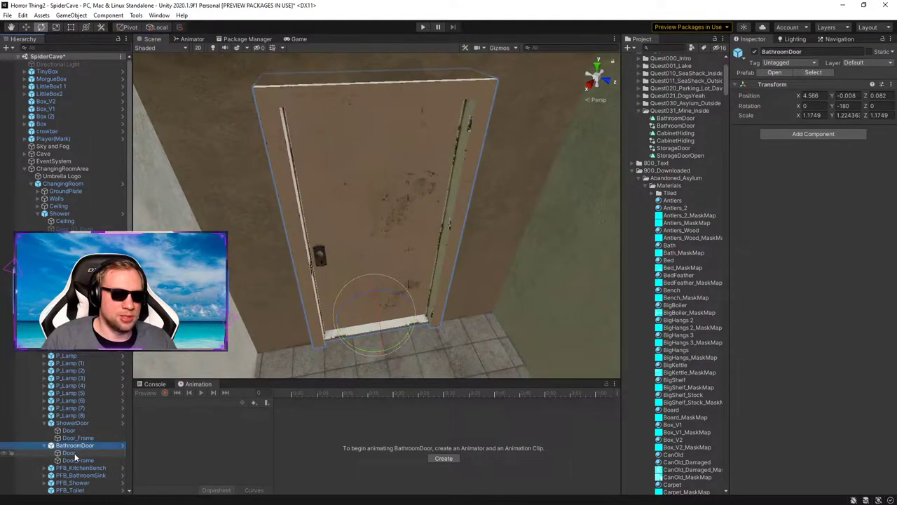
pyautogui.click(68, 452)
pyautogui.click(73, 461)
pyautogui.click(73, 454)
# Step: Remove the Animator from the ShowerDoor's Door, apply the removal to the Door_V2 prefab, and check both doors
pyautogui.click(76, 432)
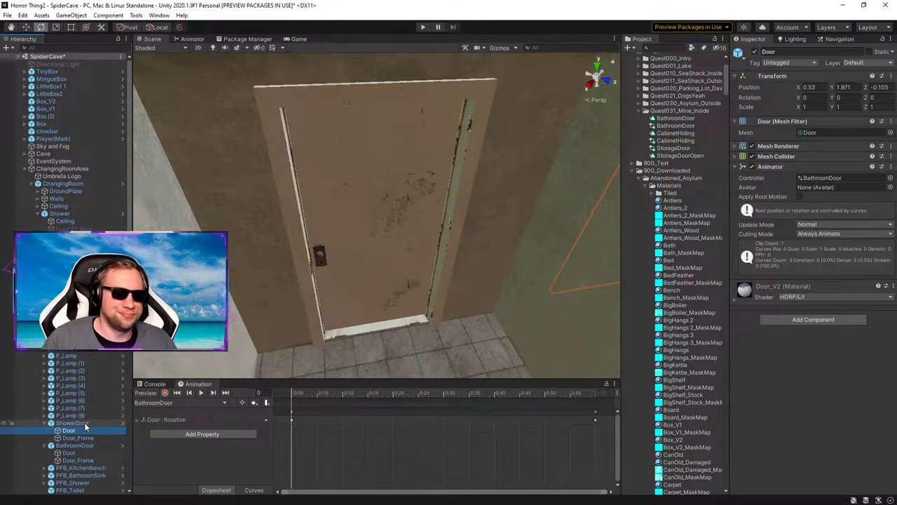
pyautogui.rightClick(779, 169)
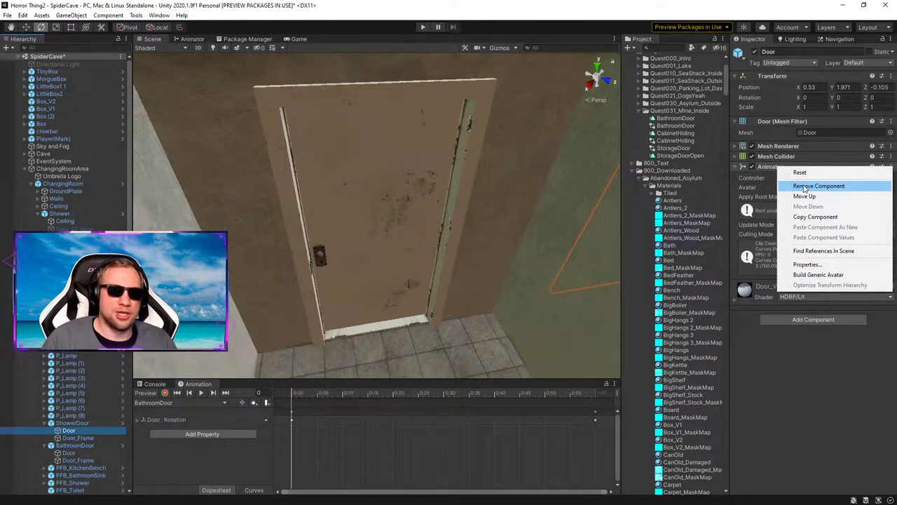
pyautogui.click(804, 187)
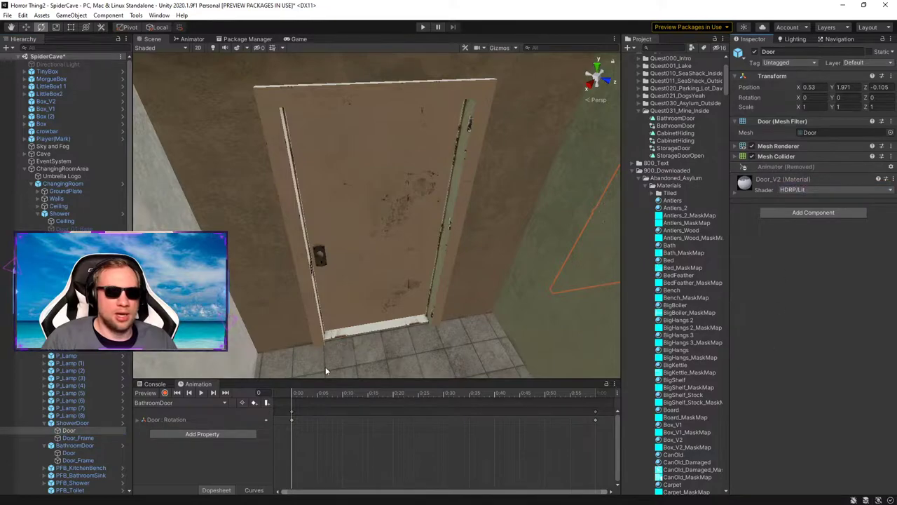
pyautogui.rightClick(775, 168)
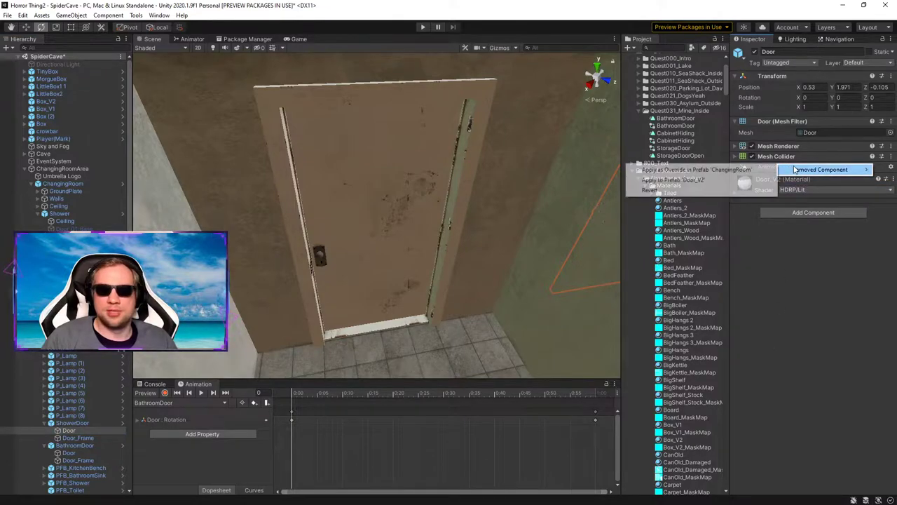
pyautogui.click(710, 180)
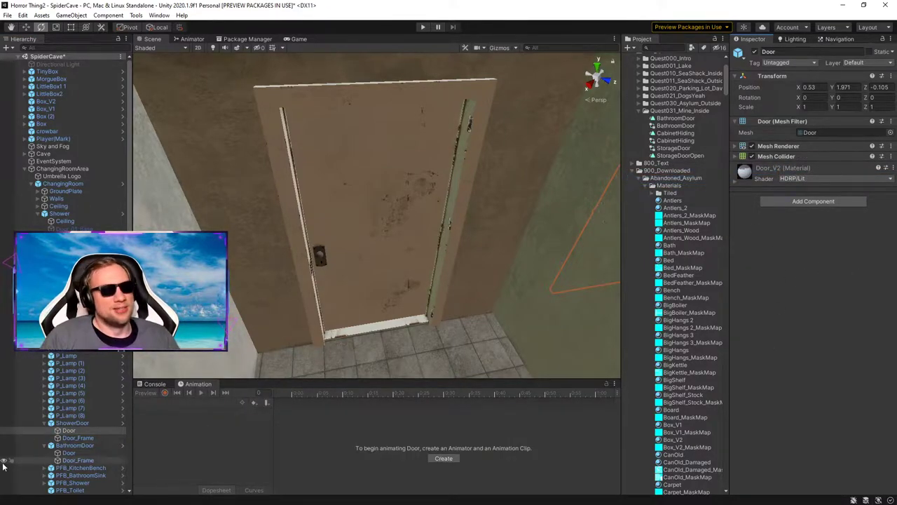
pyautogui.click(79, 452)
pyautogui.click(67, 424)
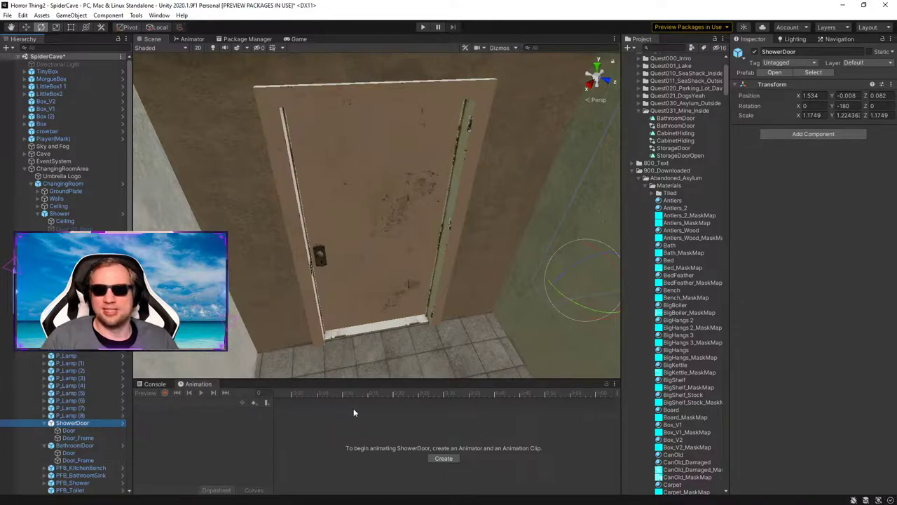
pyautogui.click(73, 454)
pyautogui.click(73, 446)
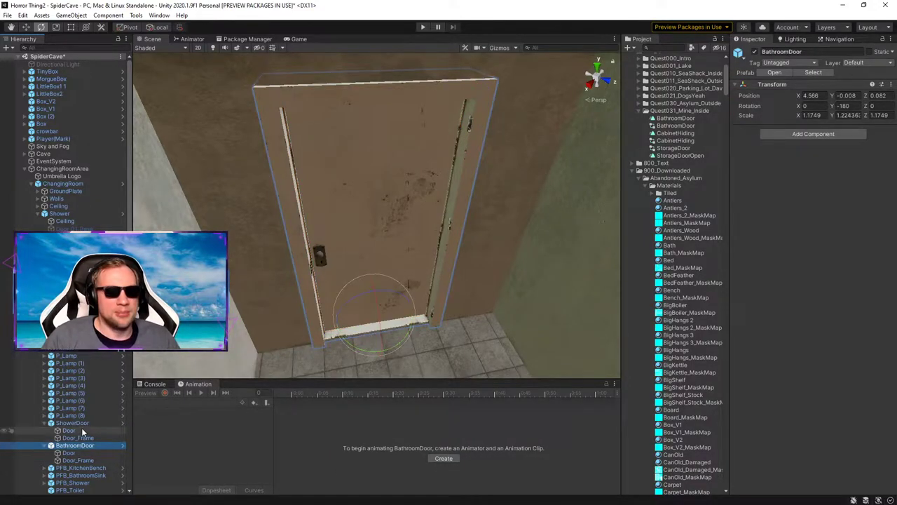
# Step: Try to delete BathroomDoor.anim from the new animation dialog for ShowerDoor, then cancel creating the clip
pyautogui.click(80, 423)
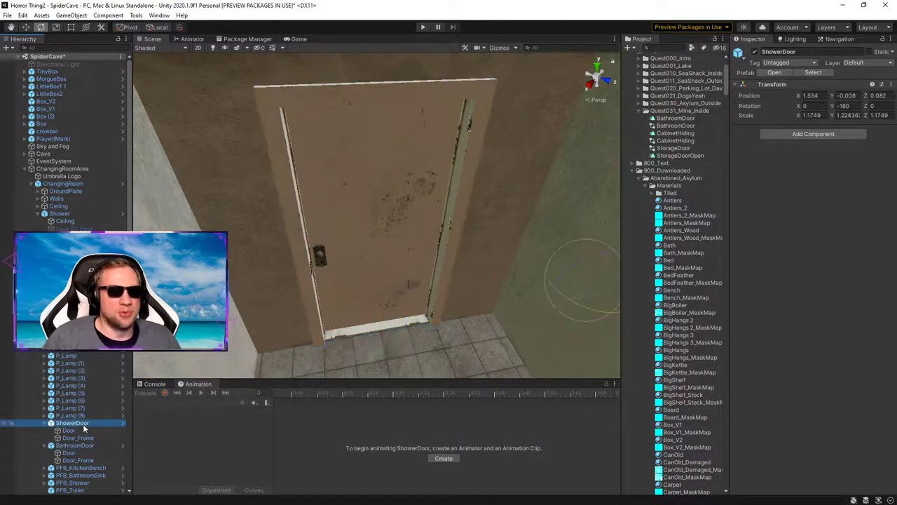
pyautogui.click(452, 457)
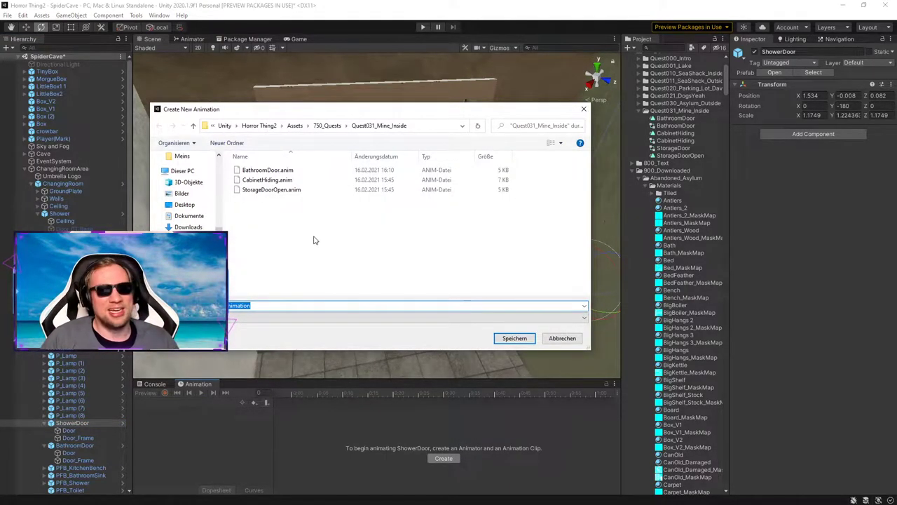
pyautogui.click(272, 171)
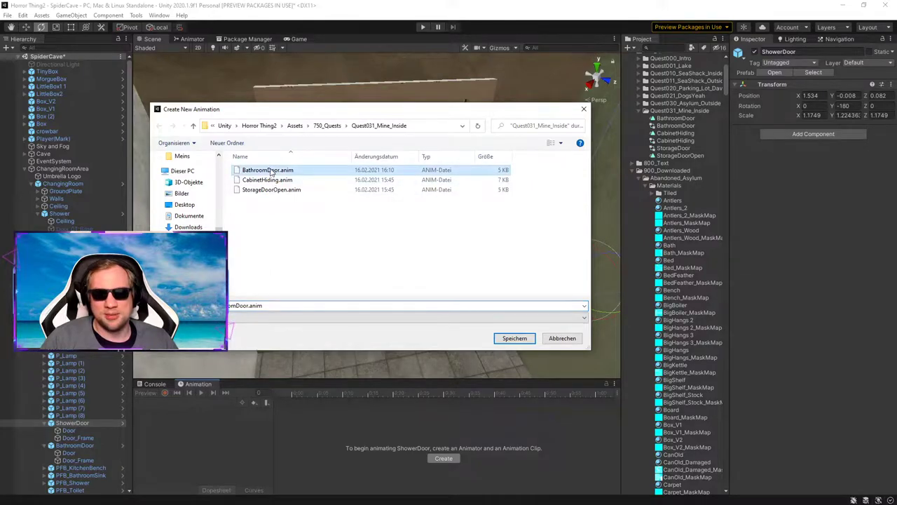
pyautogui.rightClick(272, 171)
pyautogui.click(298, 322)
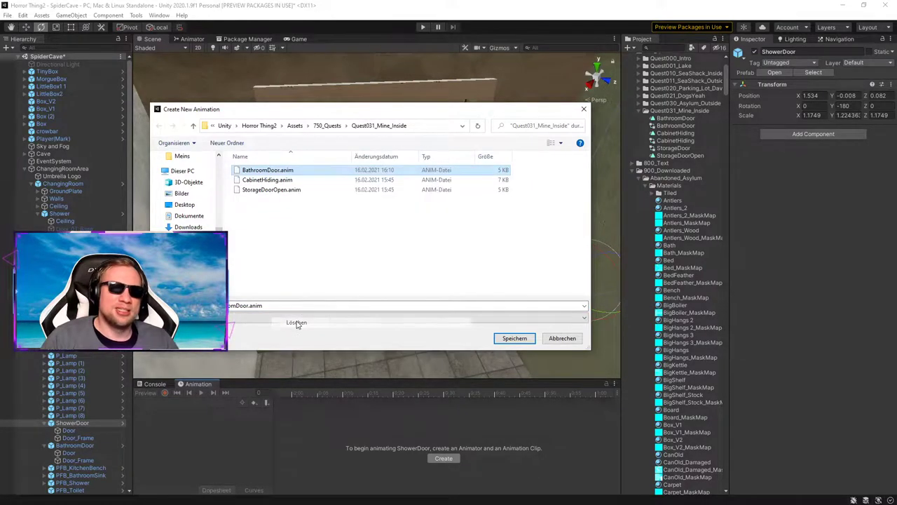
pyautogui.click(561, 337)
pyautogui.scroll(2, 704, 258)
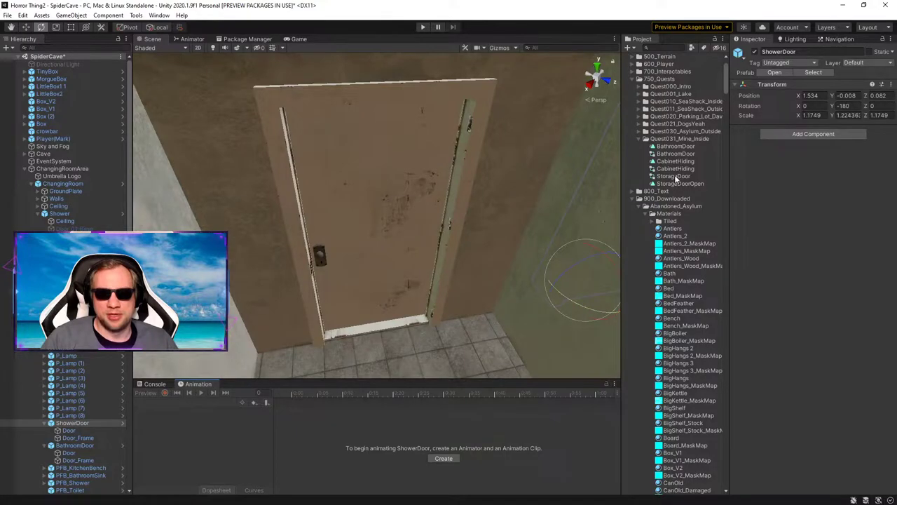
# Step: Delete the BathroomDoor animation clip and animator controller from the Quest031_Mine_Inside folder
pyautogui.click(682, 153)
pyautogui.keyDown('ctrl'); pyautogui.click(684, 146); pyautogui.keyUp('ctrl')
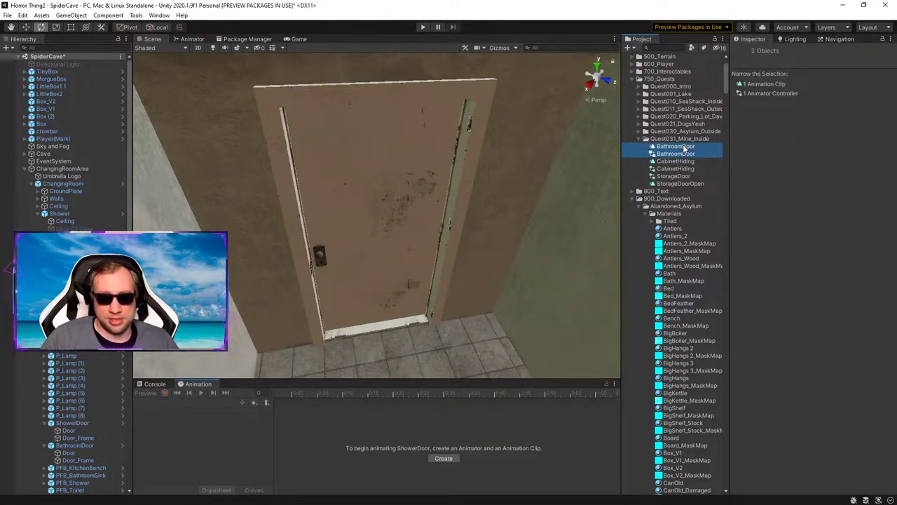
pyautogui.press('Delete')
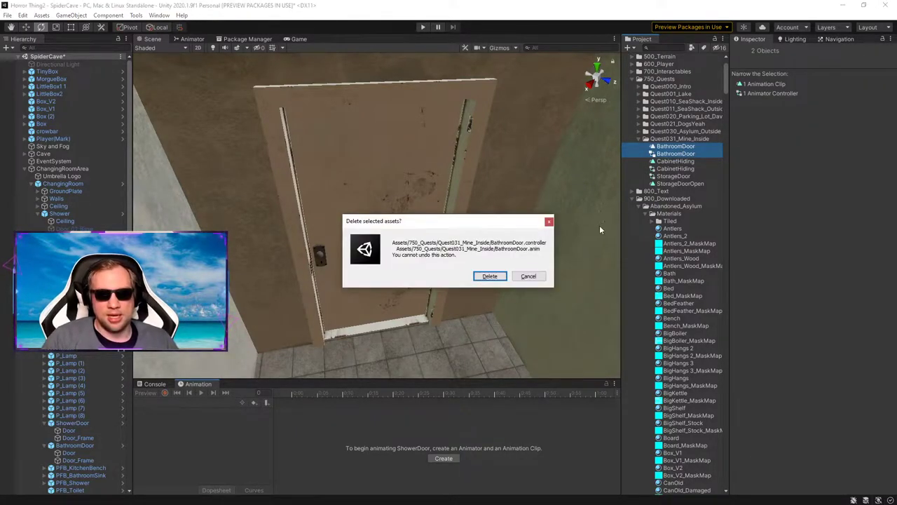
pyautogui.click(490, 276)
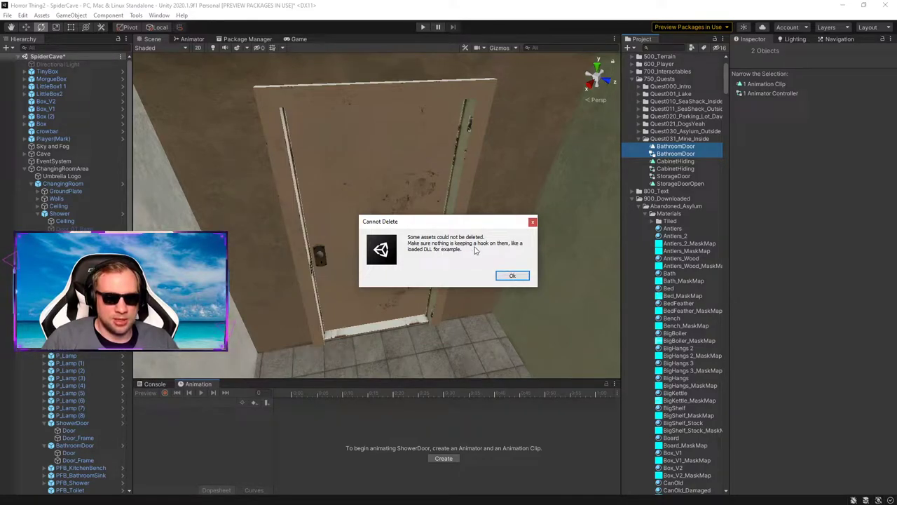
pyautogui.click(504, 276)
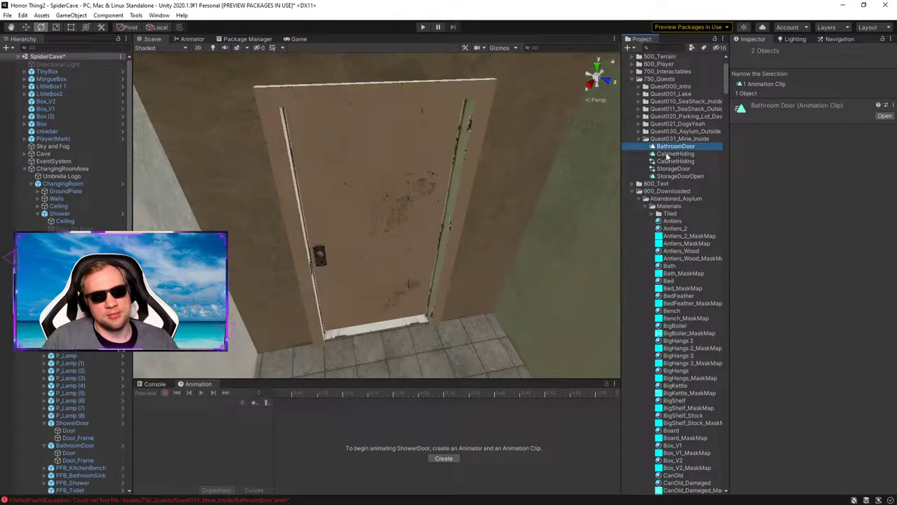
# Step: Try to delete the remaining BathroomDoor animation clip on its own, and clear the console
pyautogui.click(505, 209)
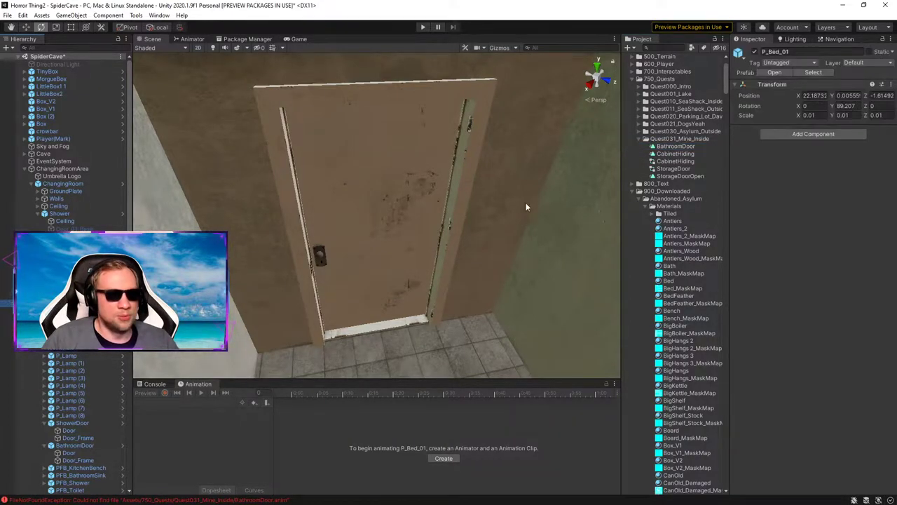
pyautogui.rightClick(680, 149)
pyautogui.click(701, 184)
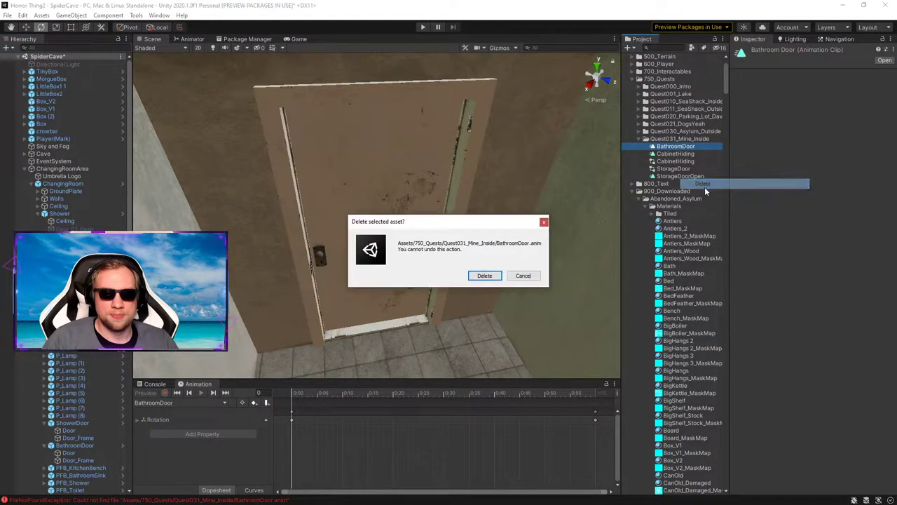
pyautogui.click(483, 275)
pyautogui.click(507, 275)
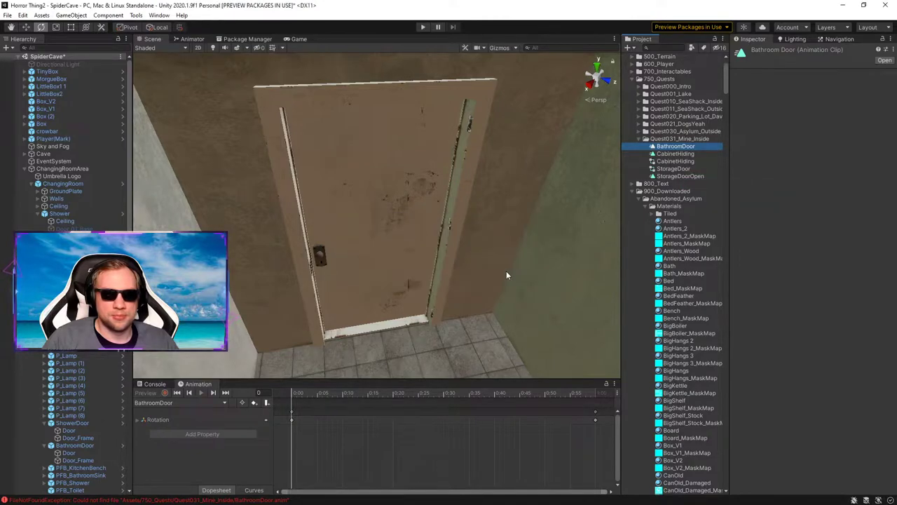
pyautogui.click(154, 384)
pyautogui.click(70, 393)
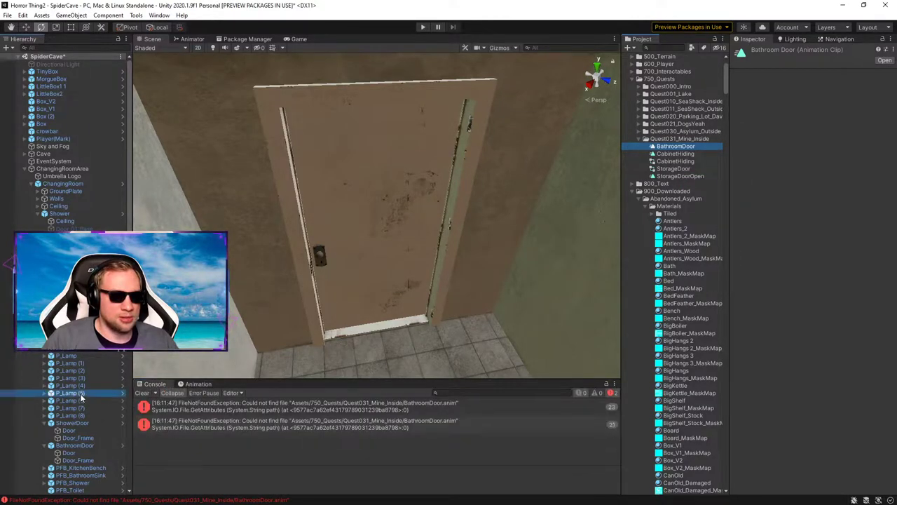
pyautogui.click(141, 393)
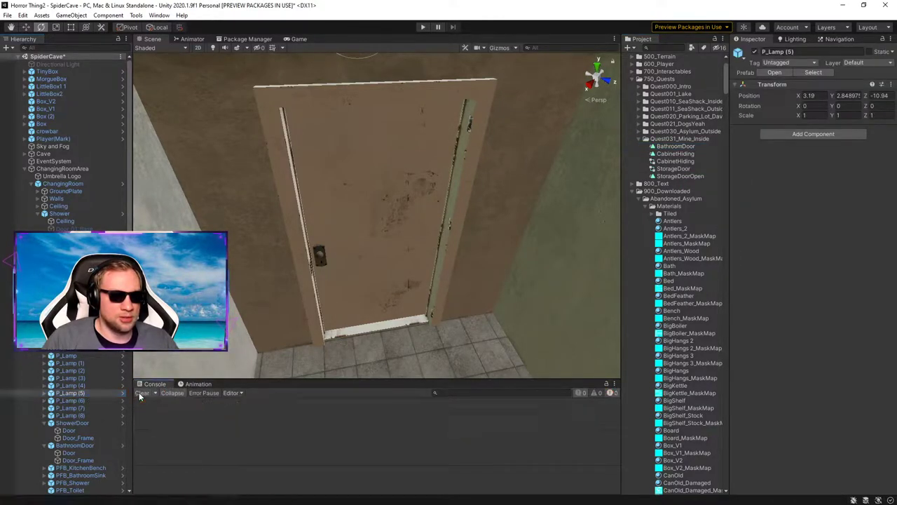
# Step: Retry deleting BathroomDoor.anim with the console emptied, and clear the console again
pyautogui.rightClick(661, 146)
pyautogui.click(677, 184)
pyautogui.click(482, 275)
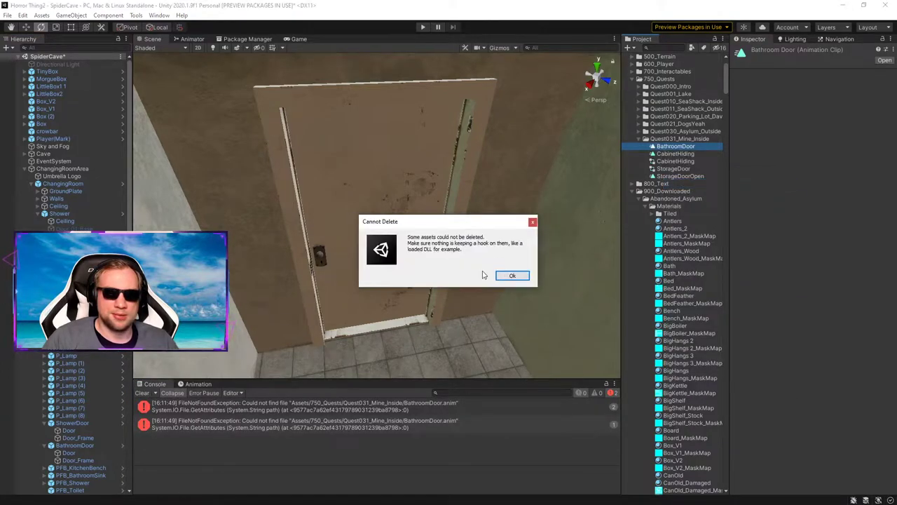
pyautogui.click(512, 275)
pyautogui.click(143, 393)
pyautogui.click(143, 393)
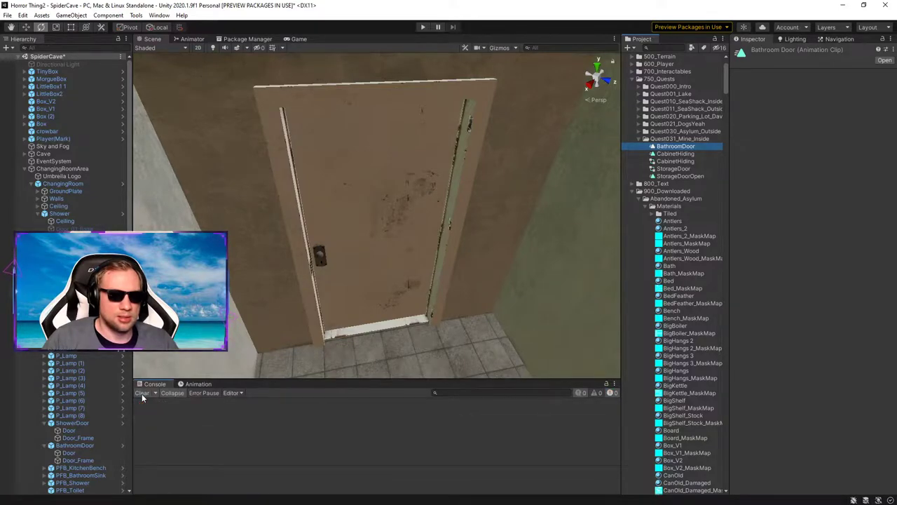
# Step: Inspect the ShowerDoor and BathroomDoor objects and their Door children for links to the clip, and clear the console
pyautogui.click(670, 154)
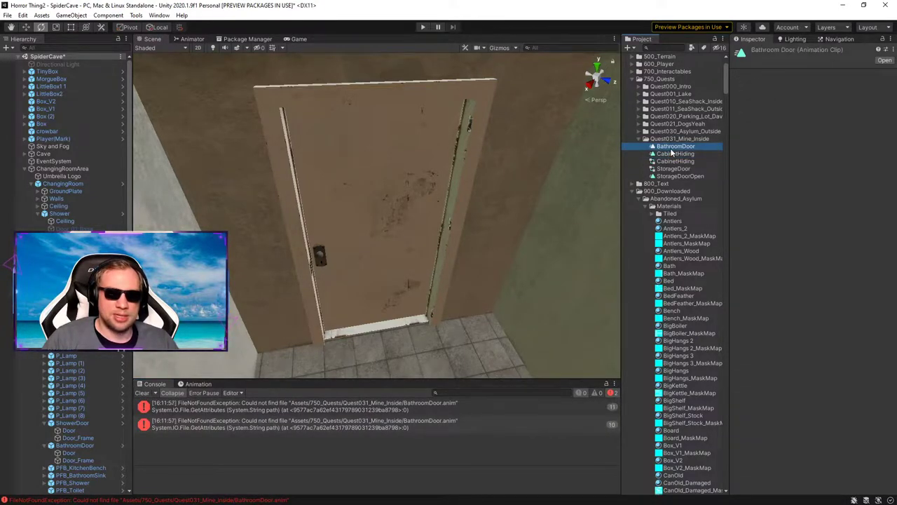
pyautogui.click(68, 430)
pyautogui.click(73, 423)
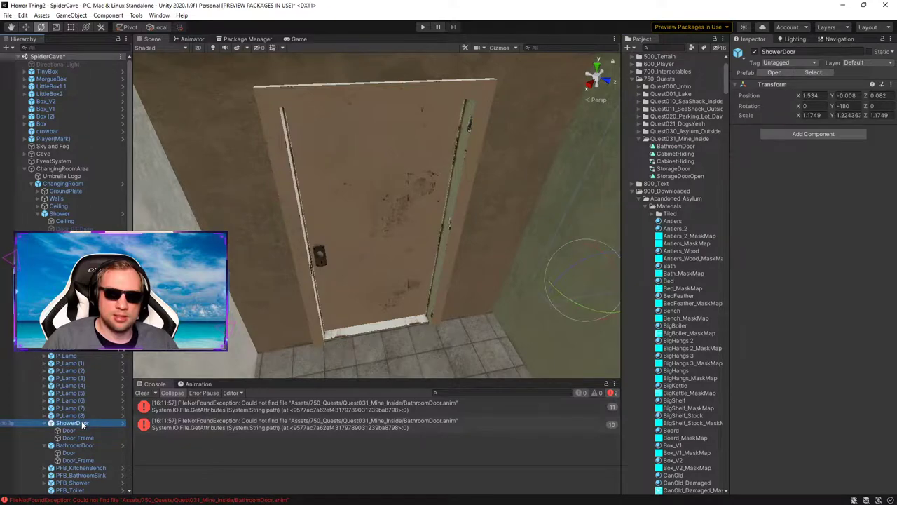
pyautogui.click(73, 445)
pyautogui.click(69, 453)
pyautogui.click(74, 445)
pyautogui.click(142, 393)
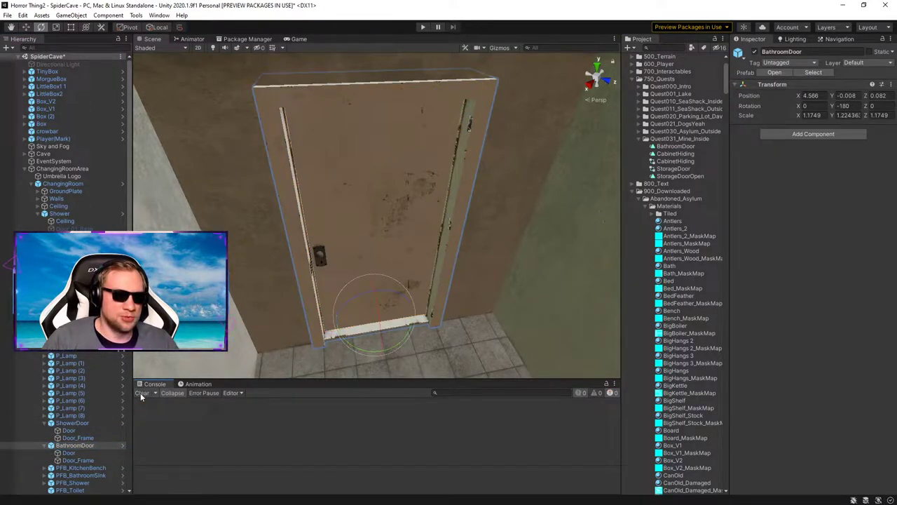
# Step: Try once more to delete the BathroomDoor clip from the Quest031_Mine_Inside folder
pyautogui.rightClick(672, 146)
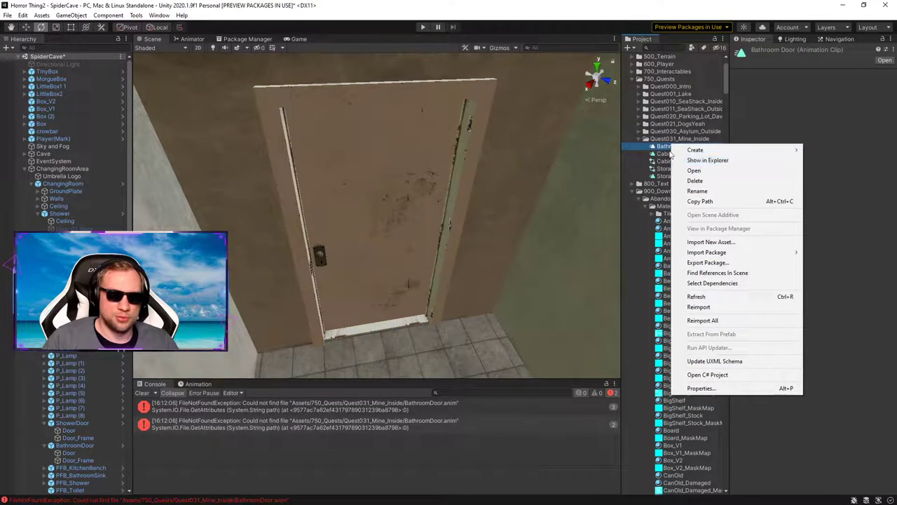
pyautogui.click(695, 180)
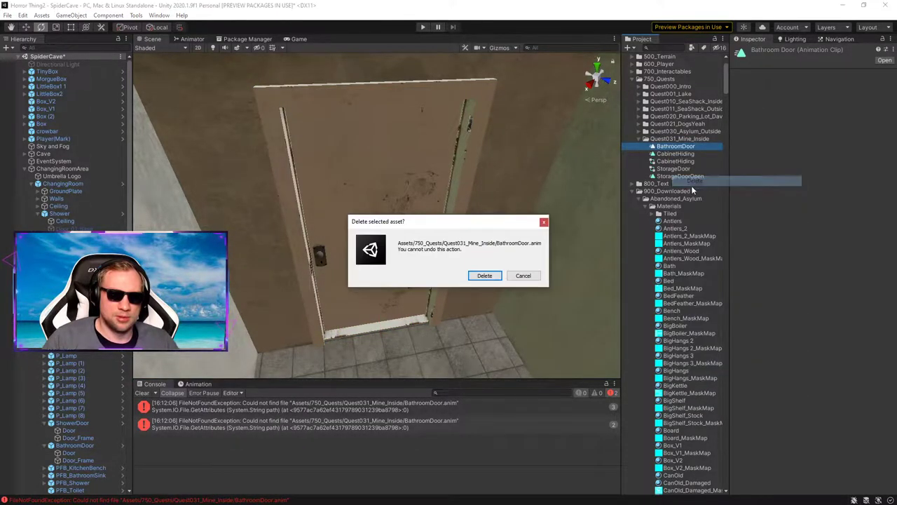
pyautogui.click(484, 276)
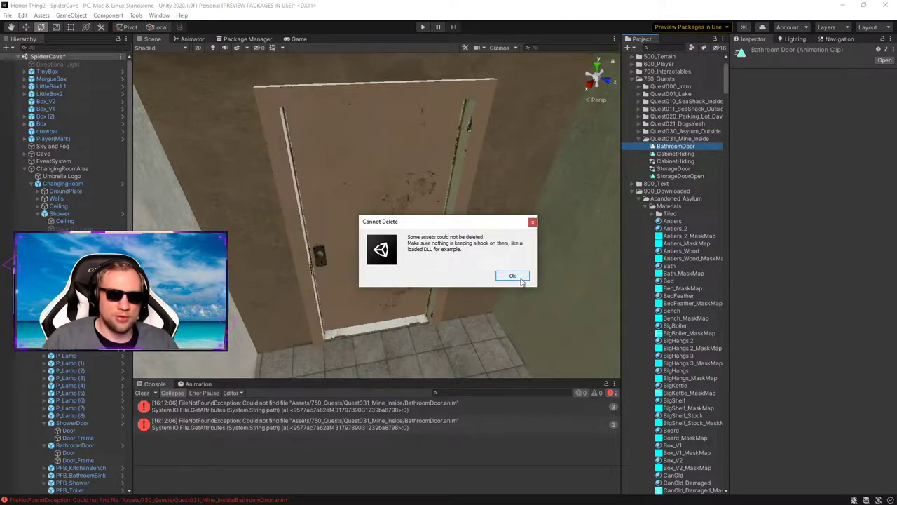
pyautogui.click(521, 279)
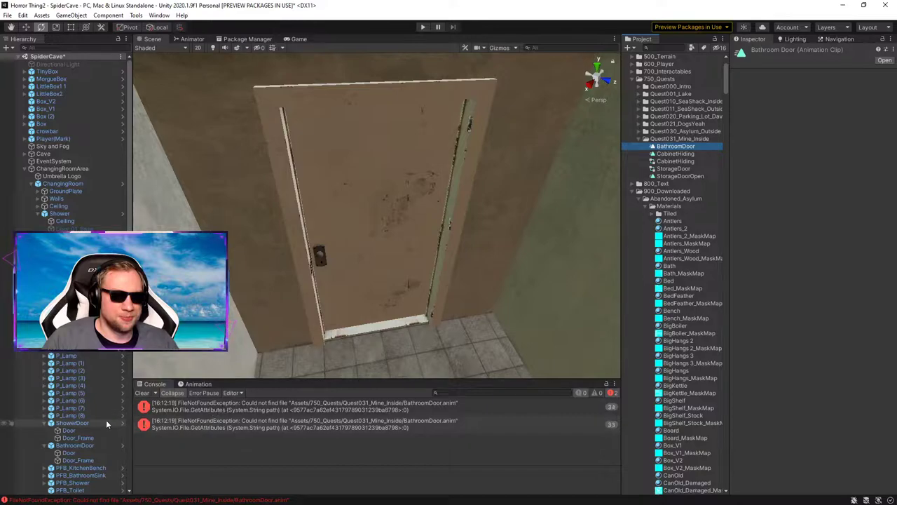
pyautogui.rightClick(668, 148)
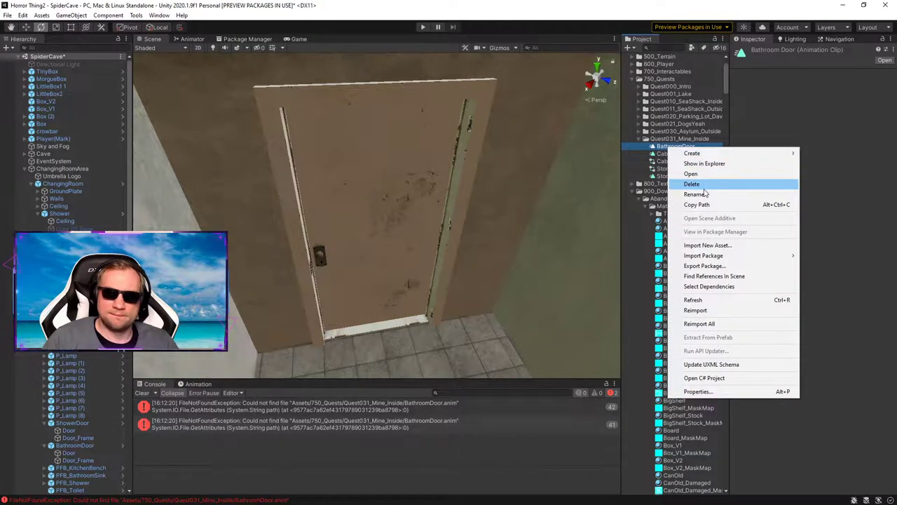
pyautogui.click(820, 106)
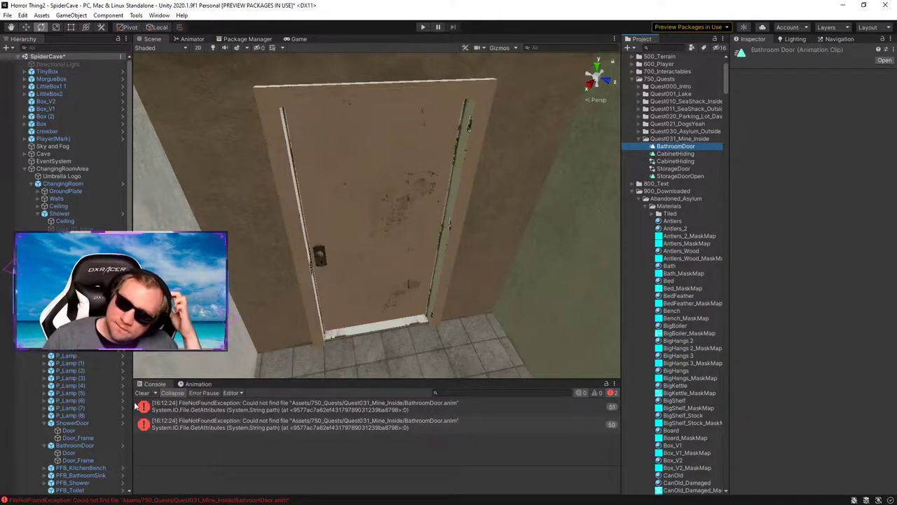
# Step: Locate the ShowerDoor's source prefab Door_V2, open it for editing, and inspect its Door and Door_Frame components
pyautogui.rightClick(82, 423)
pyautogui.moveTo(126, 276)
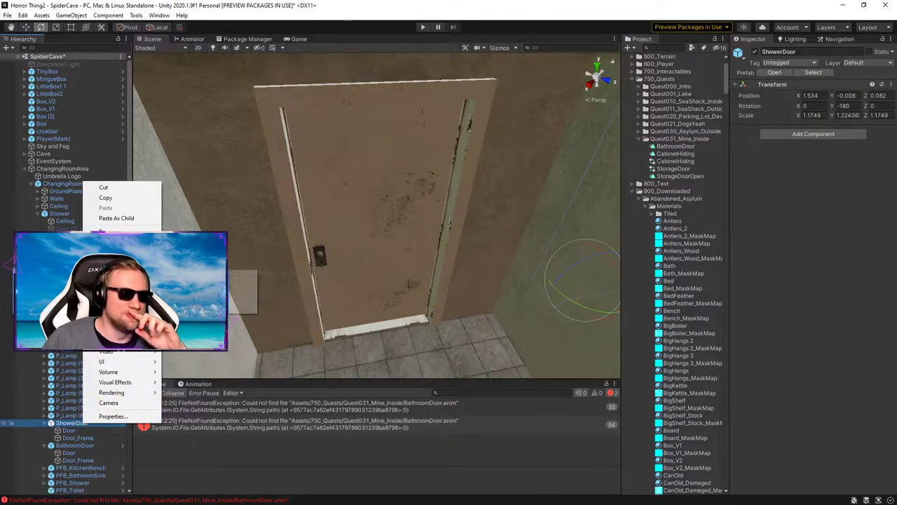
pyautogui.click(241, 297)
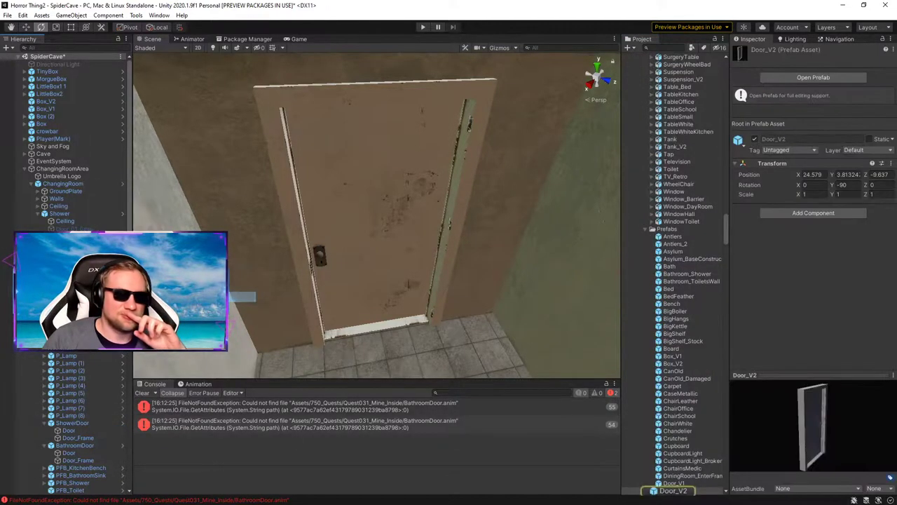
pyautogui.scroll(-2, 694, 421)
pyautogui.doubleClick(674, 434)
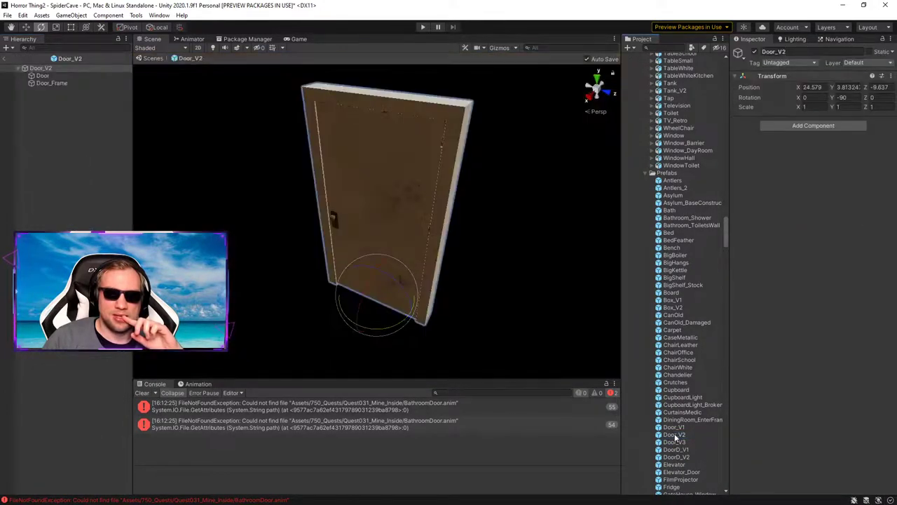
pyautogui.click(62, 77)
pyautogui.click(59, 85)
pyautogui.click(59, 78)
# Step: Try to delete the BathroomDoor animation clip while the Door_V2 prefab is open
pyautogui.scroll(10, 659, 232)
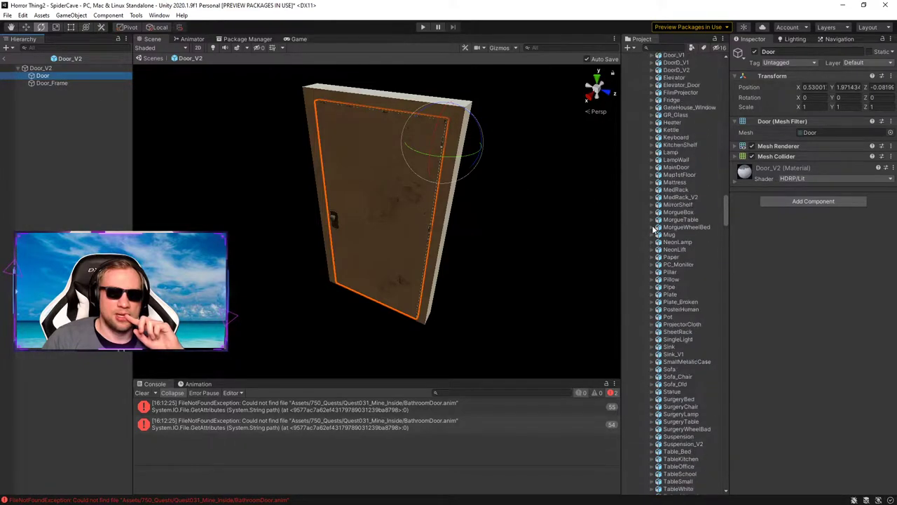
pyautogui.scroll(15, 663, 242)
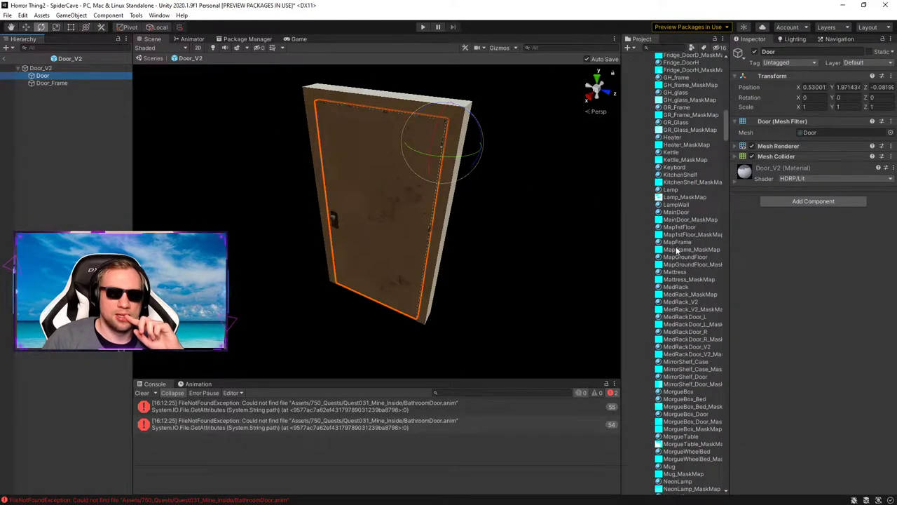
pyautogui.scroll(15, 669, 253)
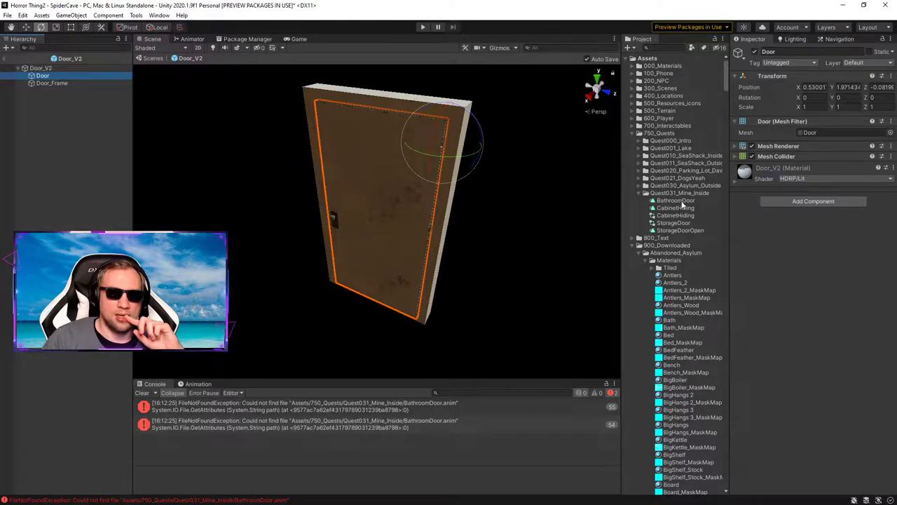
pyautogui.click(677, 202)
pyautogui.rightClick(680, 200)
pyautogui.click(693, 235)
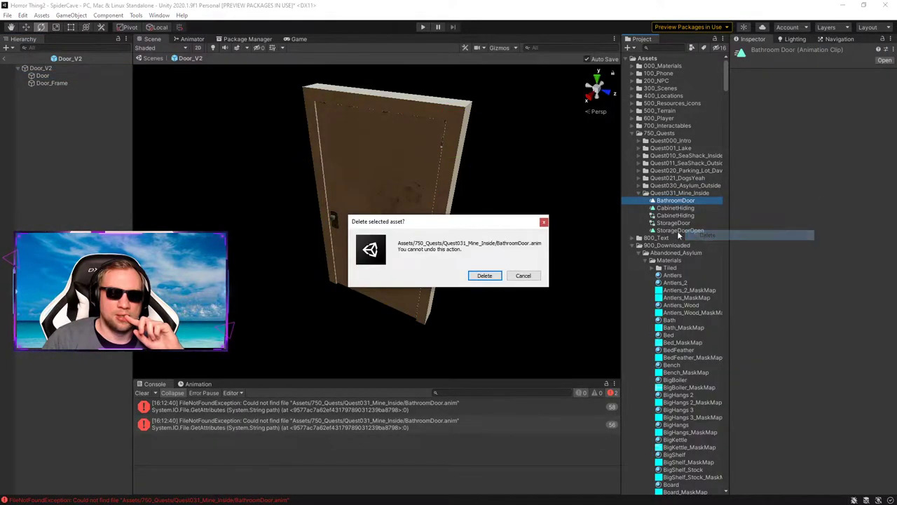
pyautogui.click(485, 275)
pyautogui.click(521, 278)
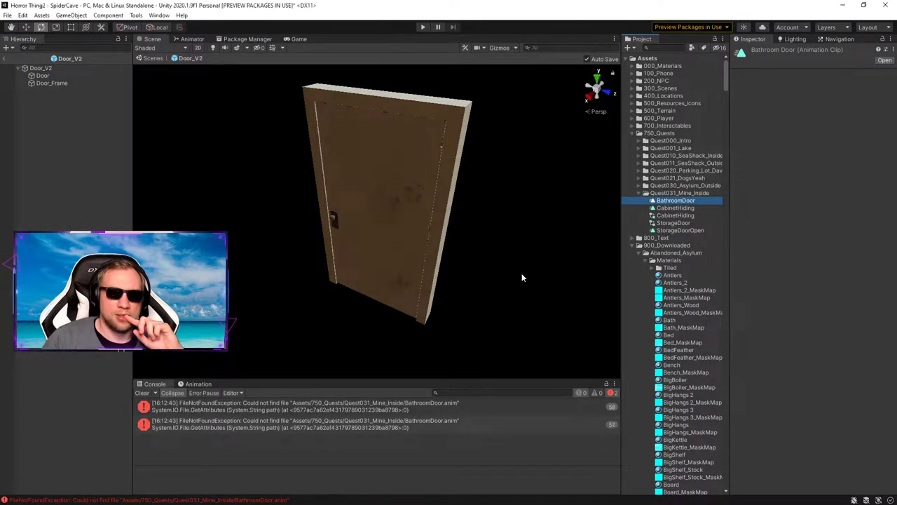
# Step: Save the SpiderCave scene and restart the Unity editor with the Horror Thing2 project
pyautogui.click(10, 16)
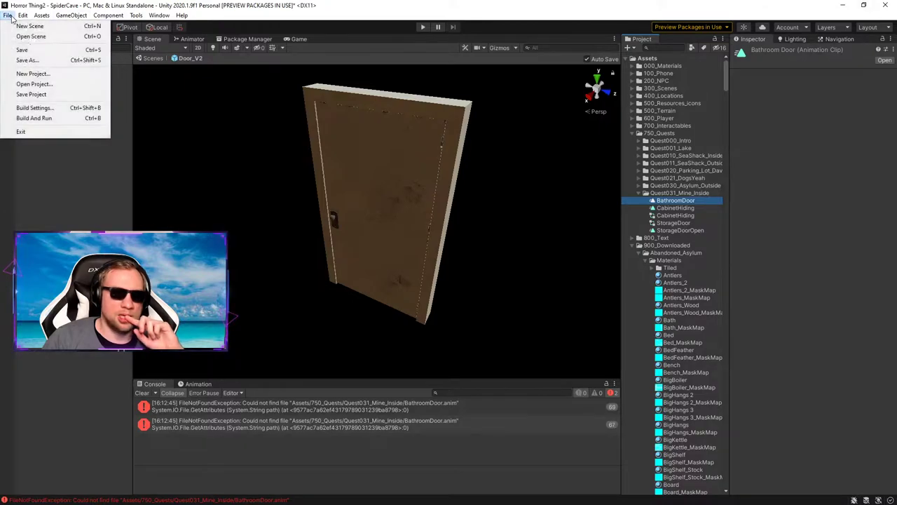
pyautogui.click(26, 50)
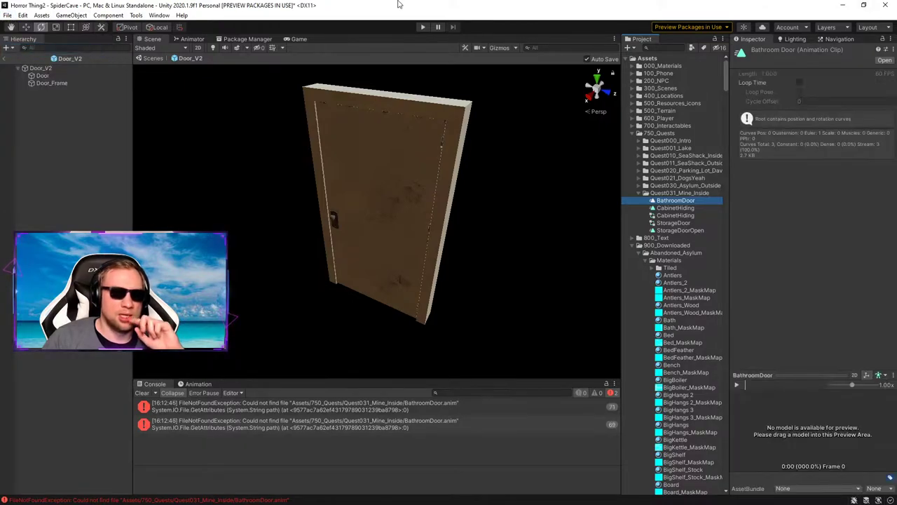
pyautogui.click(883, 5)
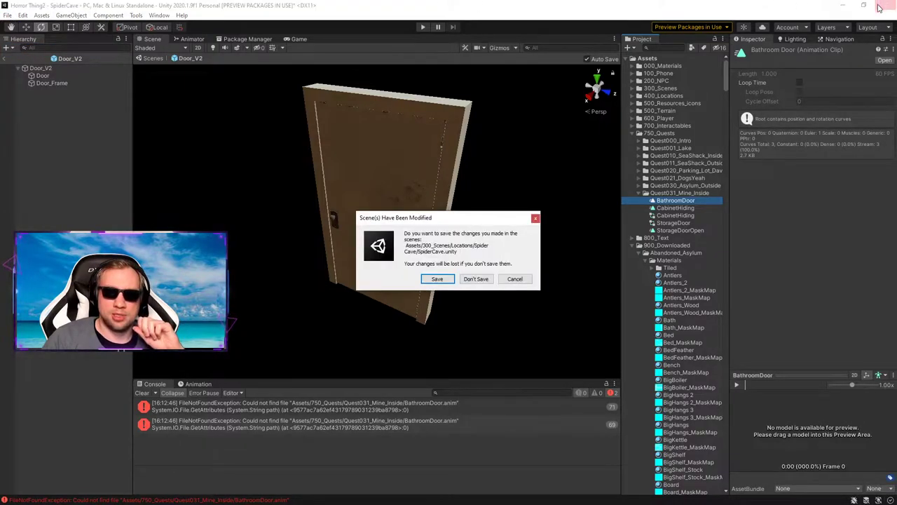
pyautogui.click(436, 279)
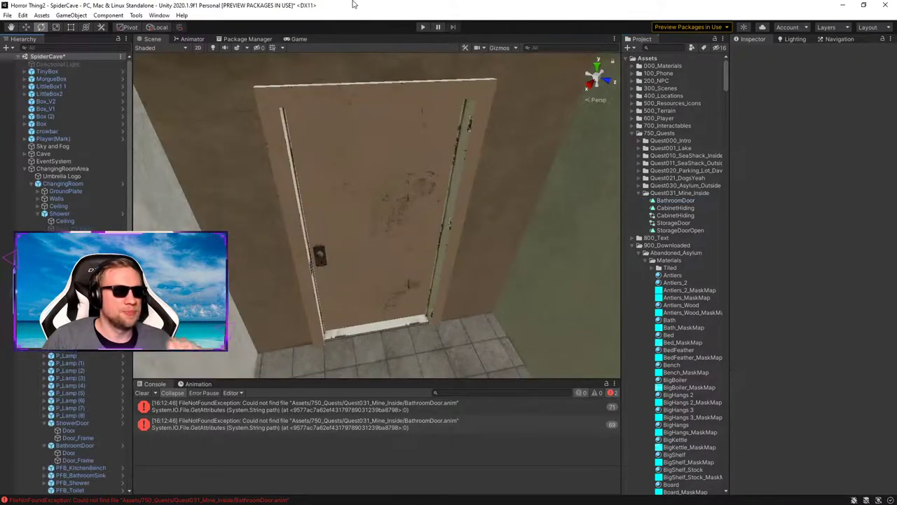
pyautogui.click(893, 5)
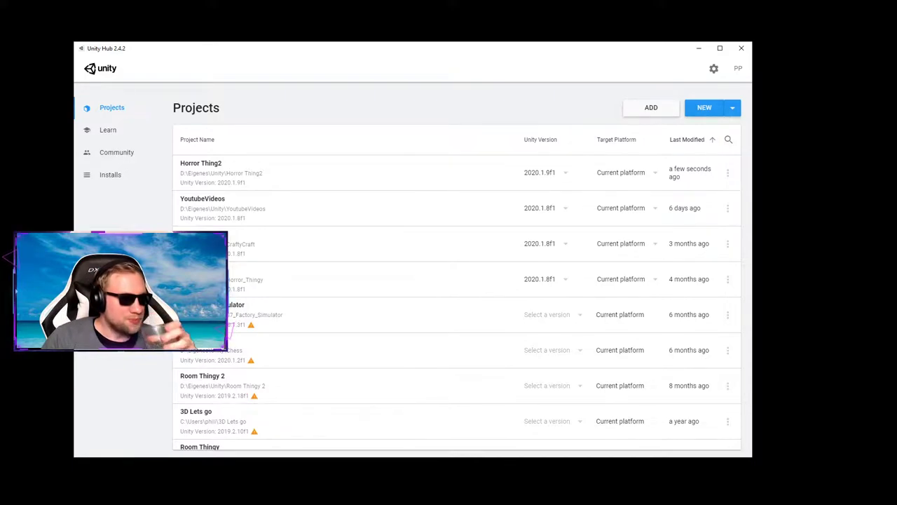
pyautogui.click(251, 173)
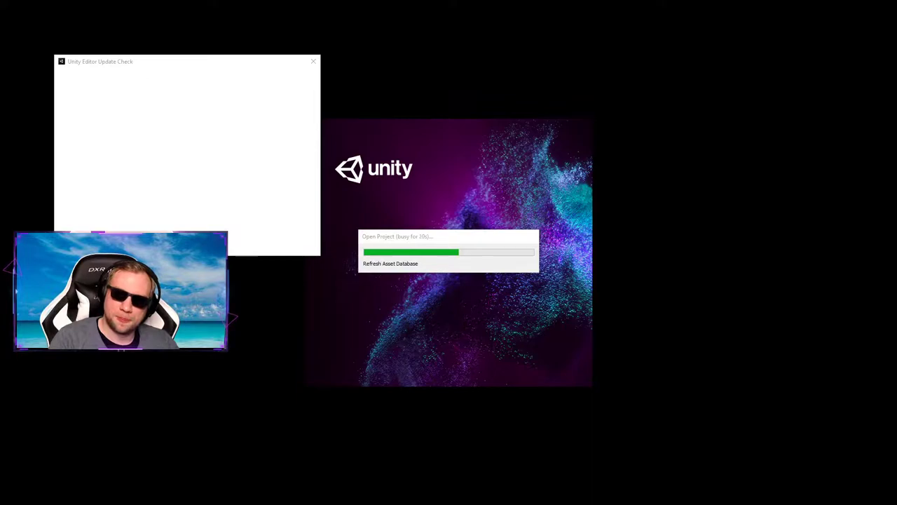
pyautogui.moveTo(896, 126); pyautogui.dragTo(434, 1)
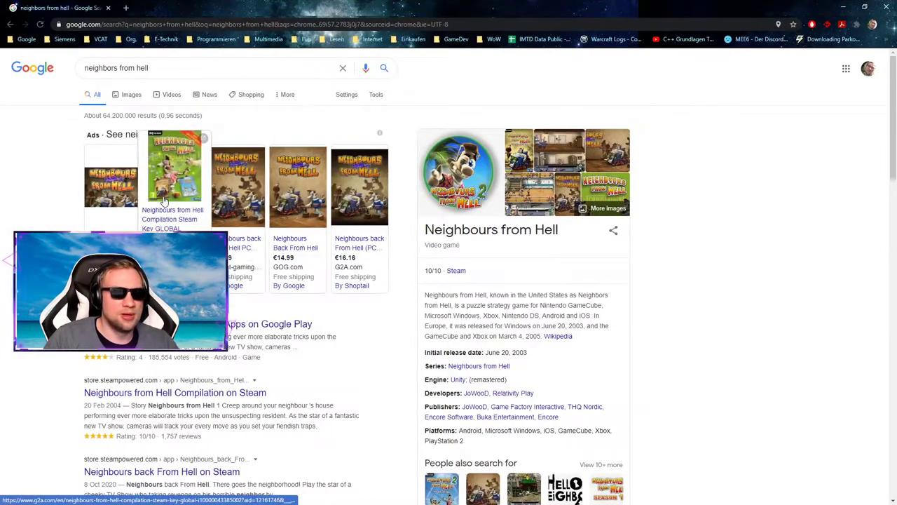
# Step: Look through the browser's image results for neighbors from hell and open a gameplay image
pyautogui.click(131, 94)
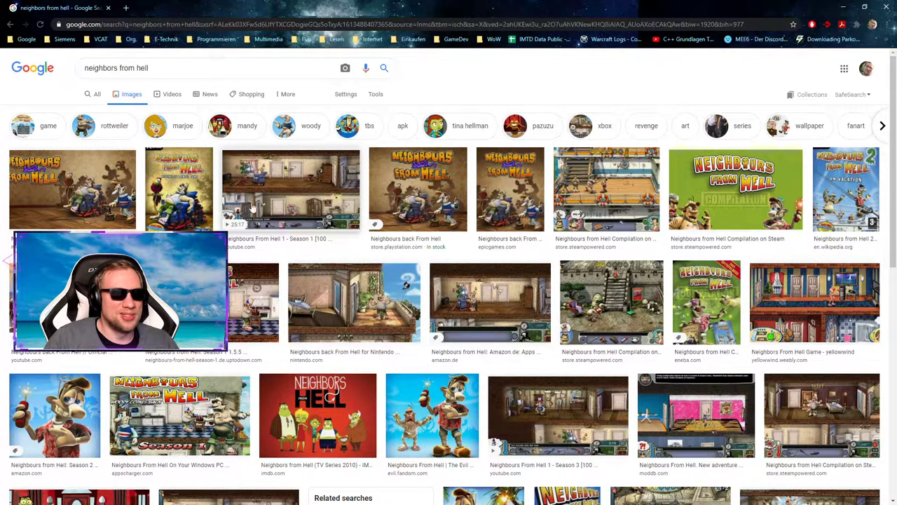
pyautogui.click(309, 188)
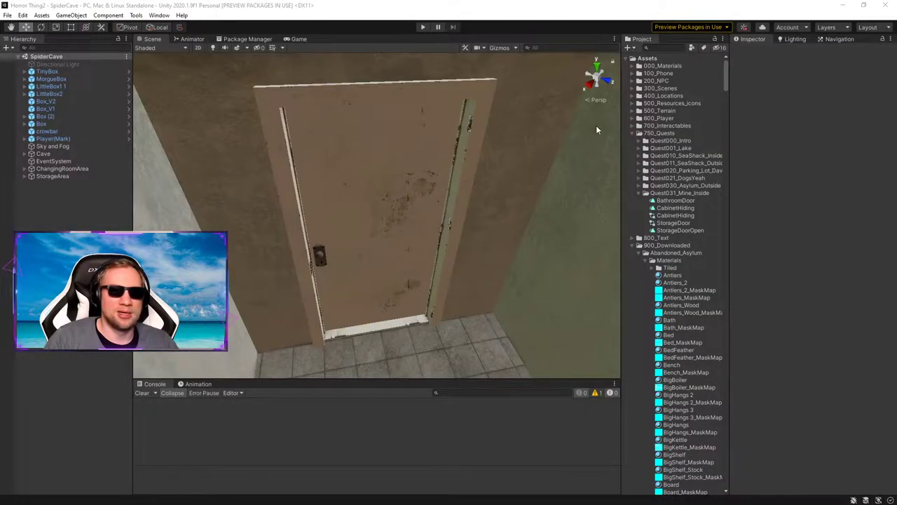
# Step: Switch back to Unity and delete the BathroomDoor animation clip from the Quest031_Mine_Inside folder
pyautogui.click(677, 200)
pyautogui.rightClick(687, 201)
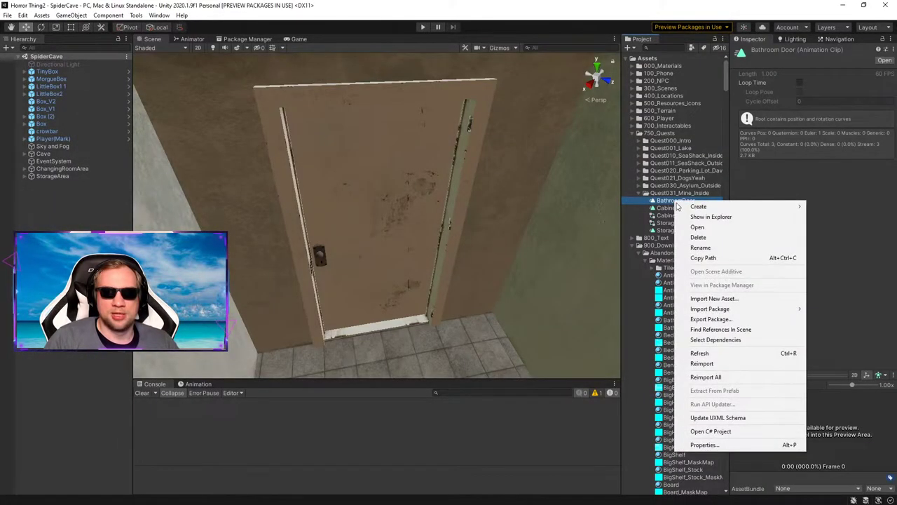
pyautogui.click(698, 238)
pyautogui.click(523, 276)
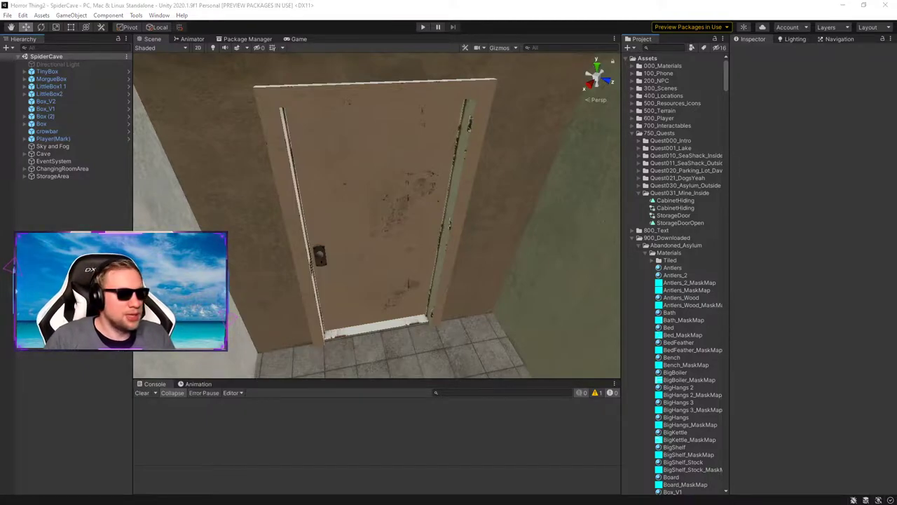
# Step: Locate the bathroom door in the ChangingRoom through its frame and select its parent BathroomDoor object
pyautogui.click(272, 120)
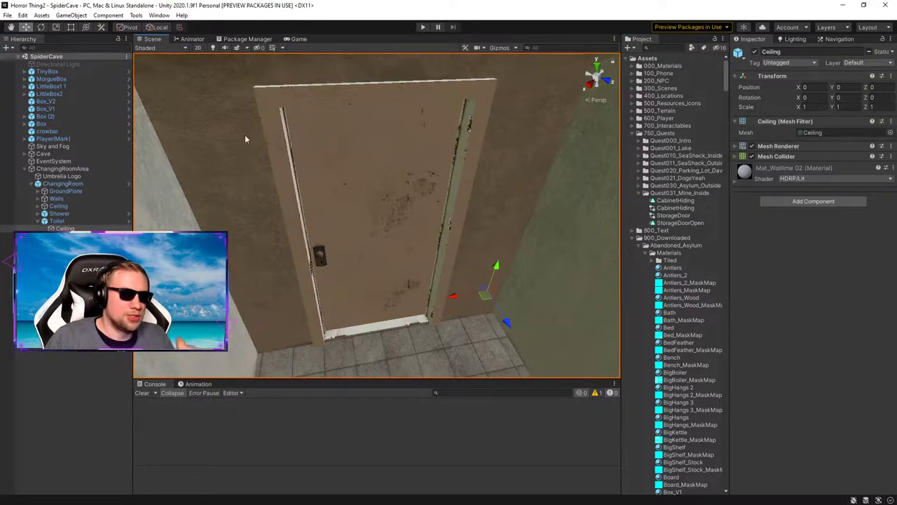
pyautogui.click(69, 222)
pyautogui.click(69, 229)
pyautogui.click(293, 170)
pyautogui.click(293, 170)
pyautogui.click(291, 171)
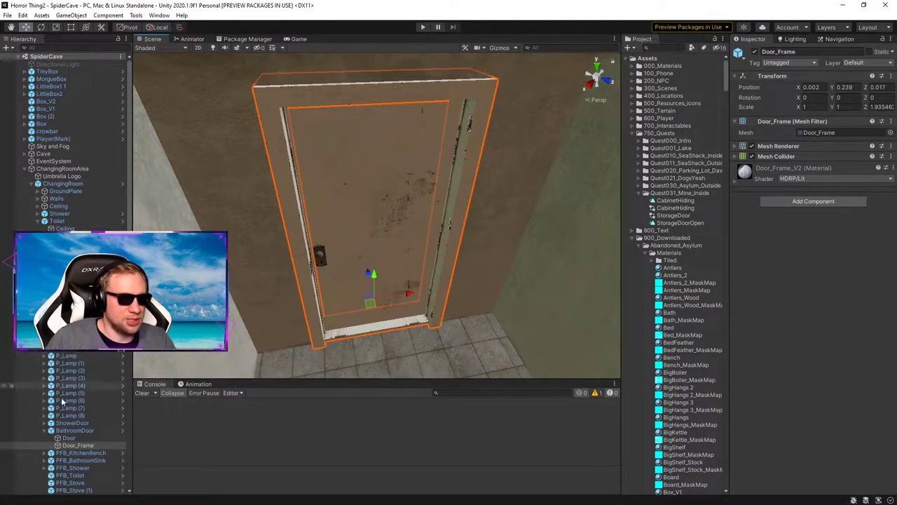
pyautogui.click(70, 430)
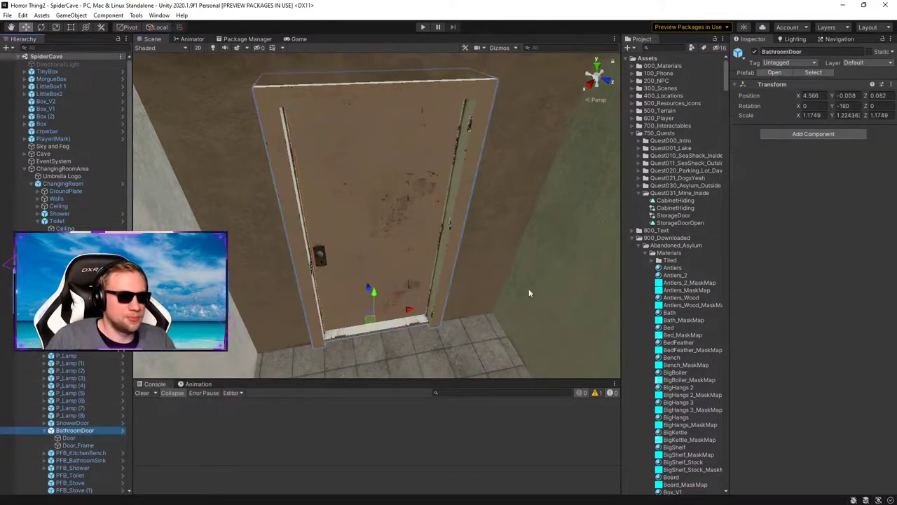
# Step: Create a new animation clip for BathroomDoor named BathroomDoorOpen in 750_Quests/Quest031_Mine_Inside
pyautogui.click(195, 384)
pyautogui.click(445, 459)
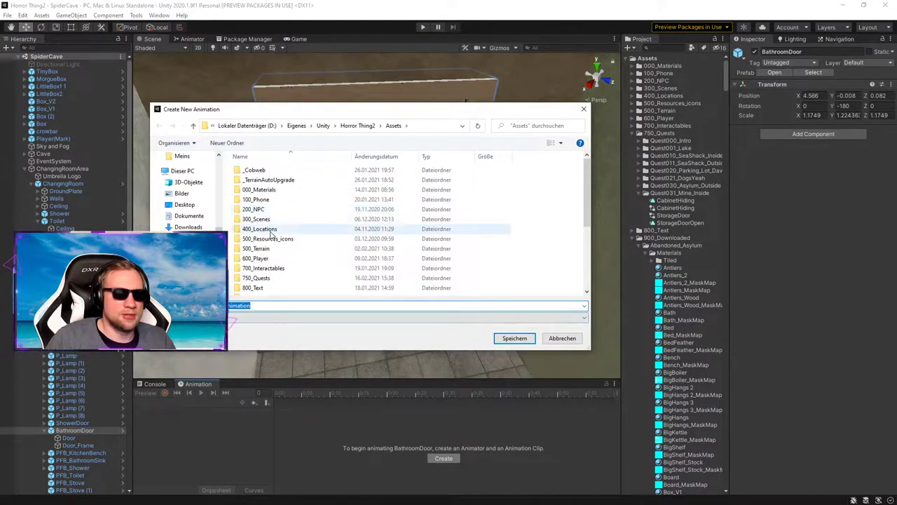
pyautogui.doubleClick(271, 278)
pyautogui.doubleClick(272, 240)
pyautogui.doubleClick(263, 305)
pyautogui.write('BathroomDoor')
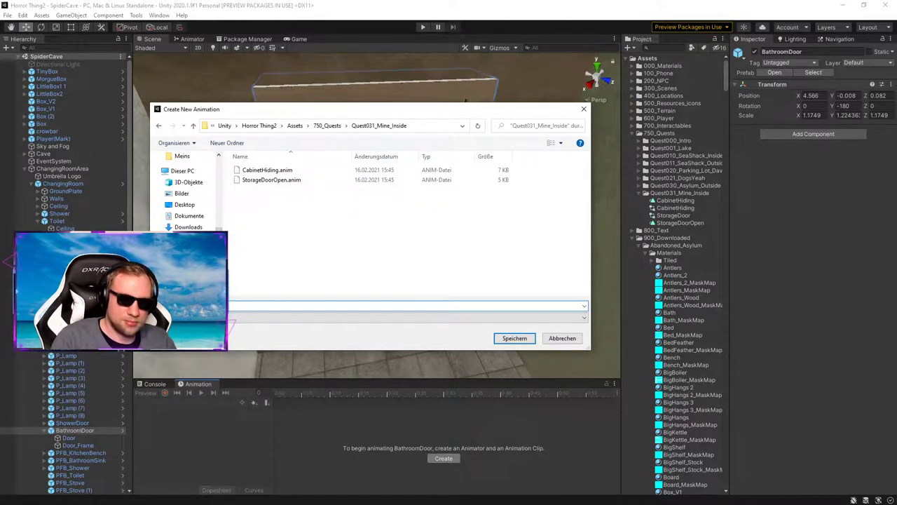
pyautogui.write('Open')
pyautogui.press('Return')
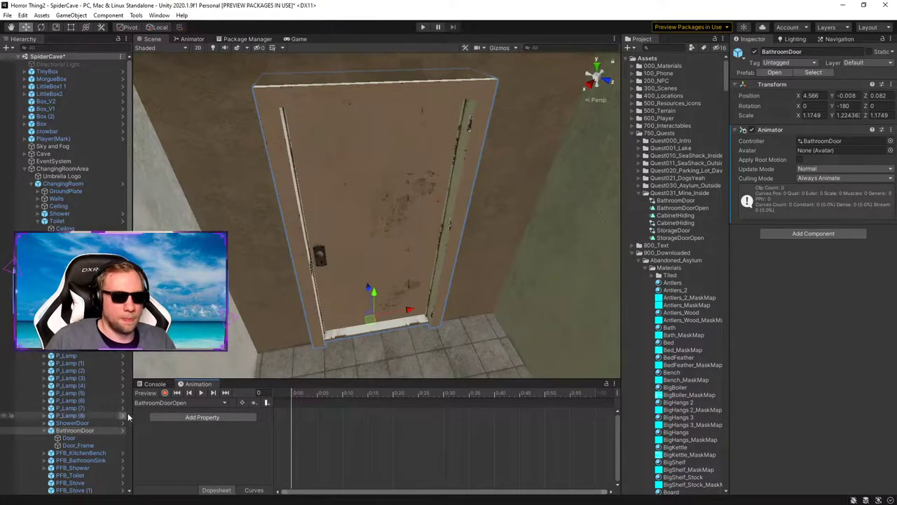
# Step: Start recording BathroomDoorOpen at frame 60, try rotating the whole BathroomDoor to -255 on Y, and undo the rotation
pyautogui.moveTo(315, 397); pyautogui.dragTo(597, 397)
pyautogui.click(165, 394)
pyautogui.keyDown('alt'); pyautogui.moveTo(387, 292); pyautogui.dragTo(459, 262); pyautogui.keyUp('alt')
pyautogui.scroll(-5, 362, 265)
pyautogui.press('e')
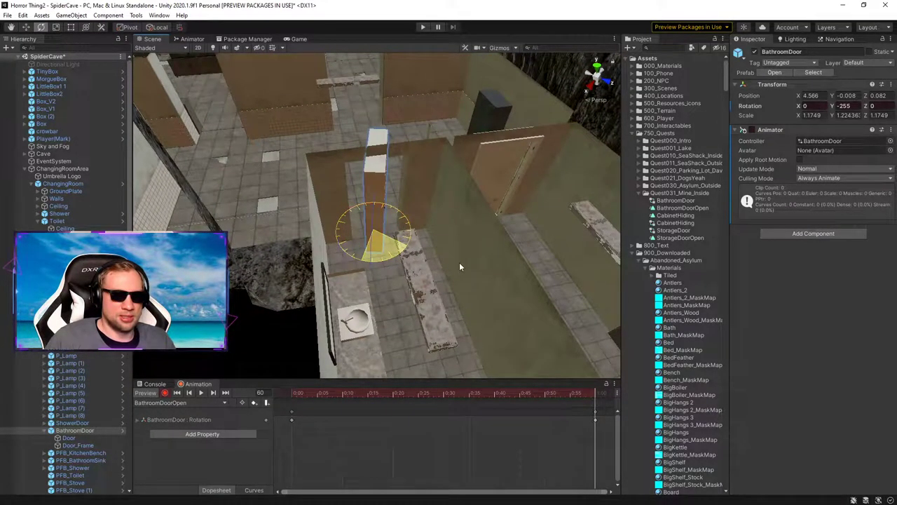
pyautogui.hotkey('ctrl', 'z')
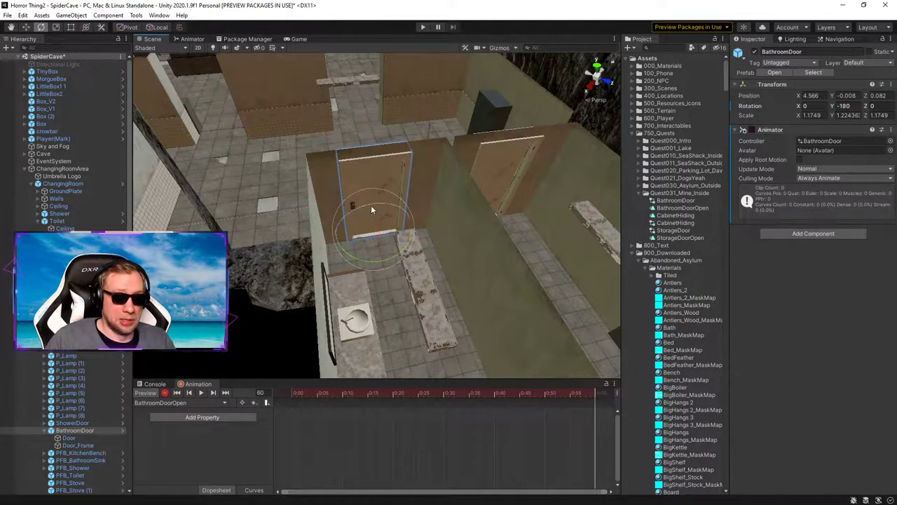
# Step: Record the Door child of BathroomDoor swinging open to about -104° around Y at the clip's end, then stop recording
pyautogui.click(93, 438)
pyautogui.moveTo(386, 184); pyautogui.dragTo(523, 176)
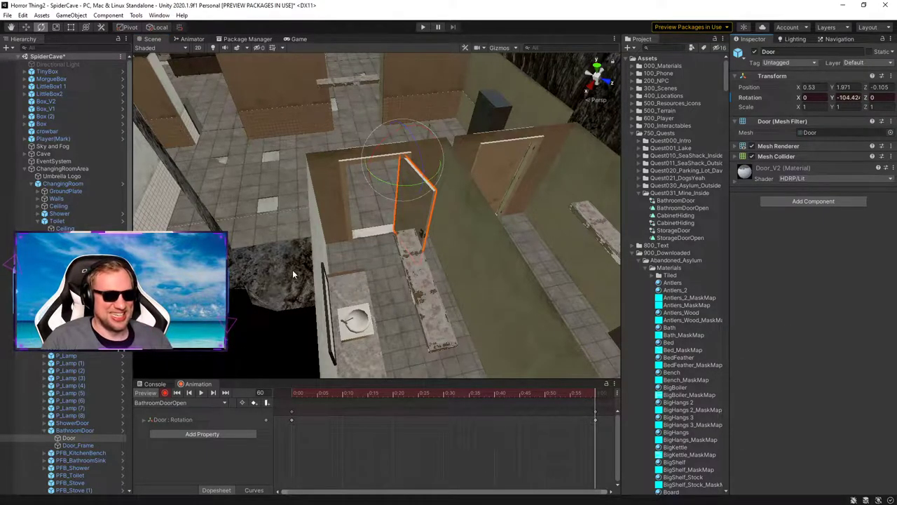
pyautogui.moveTo(391, 255); pyautogui.dragTo(252, 368, button='right')
pyautogui.press('w')
pyautogui.click(165, 393)
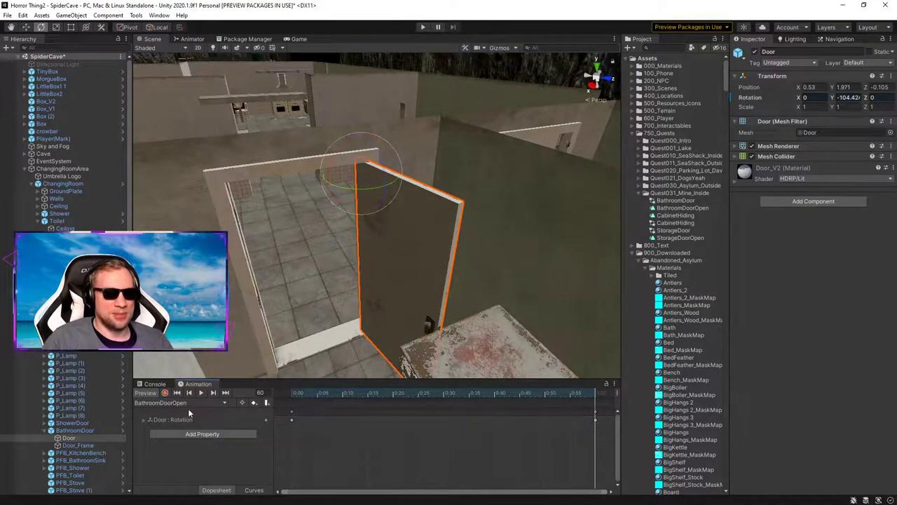
# Step: Play back the BathroomDoorOpen animation and check the door's swing in the scene
pyautogui.click(201, 392)
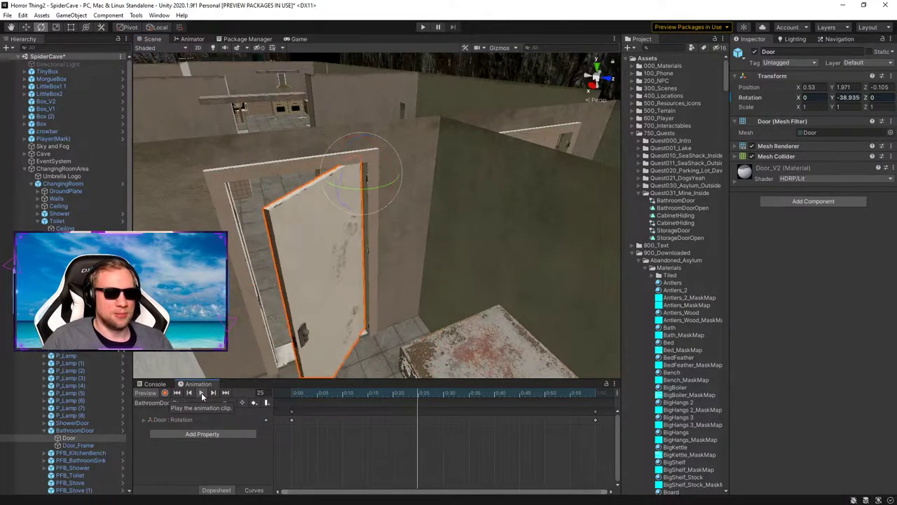
pyautogui.click(201, 394)
pyautogui.moveTo(372, 204); pyautogui.dragTo(337, 225, button='right')
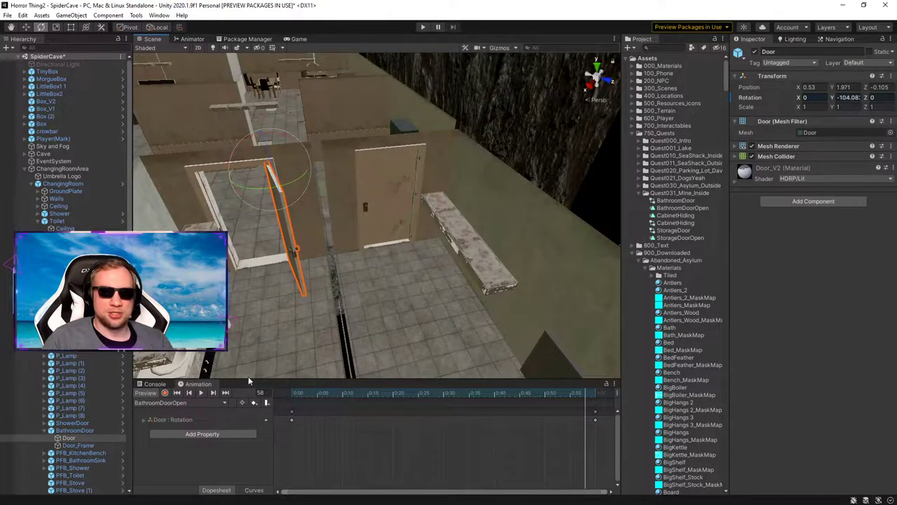
# Step: Apply the Animator component added on BathroomDoor to its door prefab
pyautogui.click(101, 430)
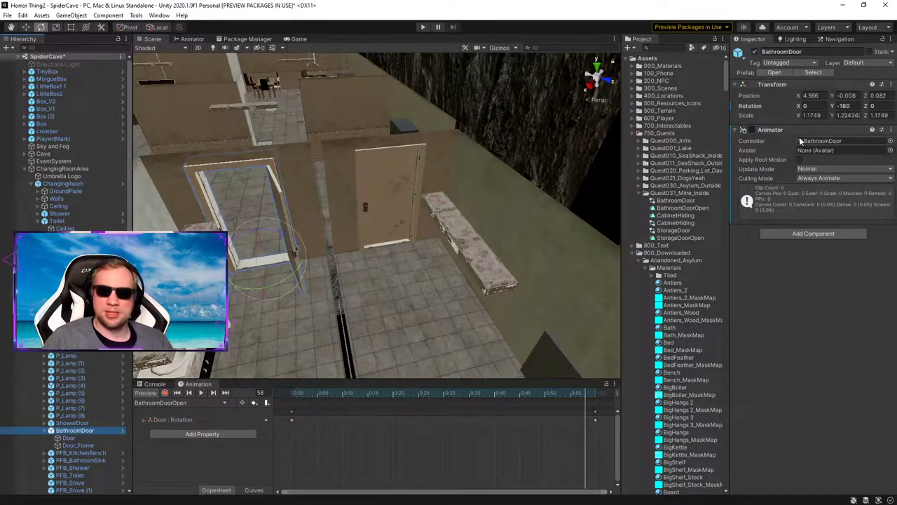
pyautogui.rightClick(774, 133)
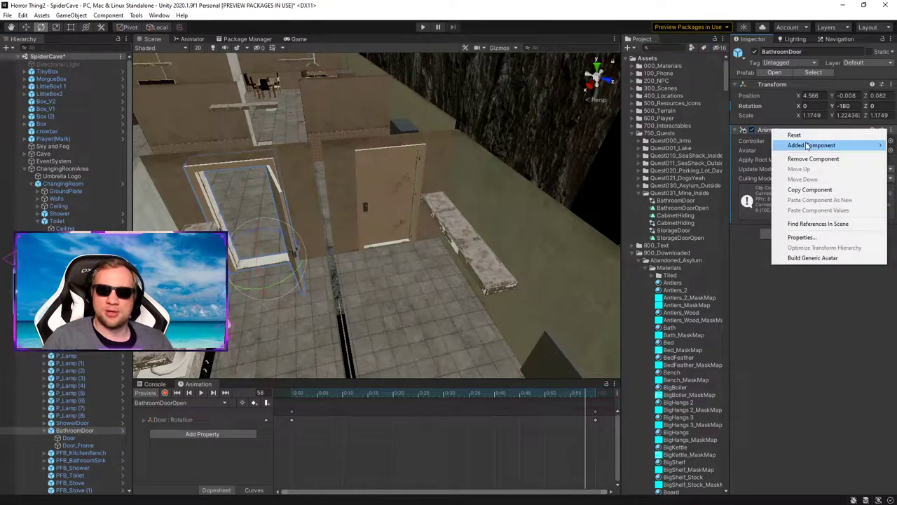
pyautogui.moveTo(809, 146)
pyautogui.click(694, 155)
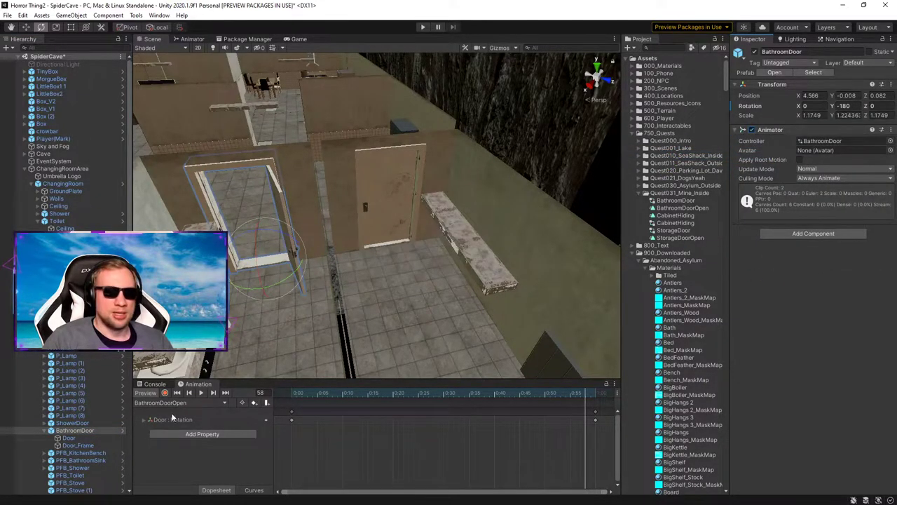
# Step: Preview the BathroomDoorOpen animation on ShowerDoor
pyautogui.click(385, 188)
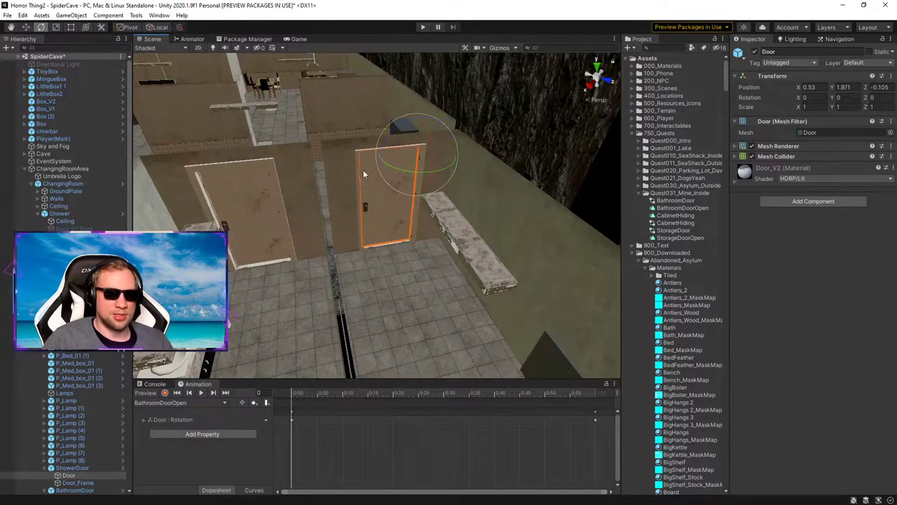
pyautogui.click(82, 468)
pyautogui.click(201, 393)
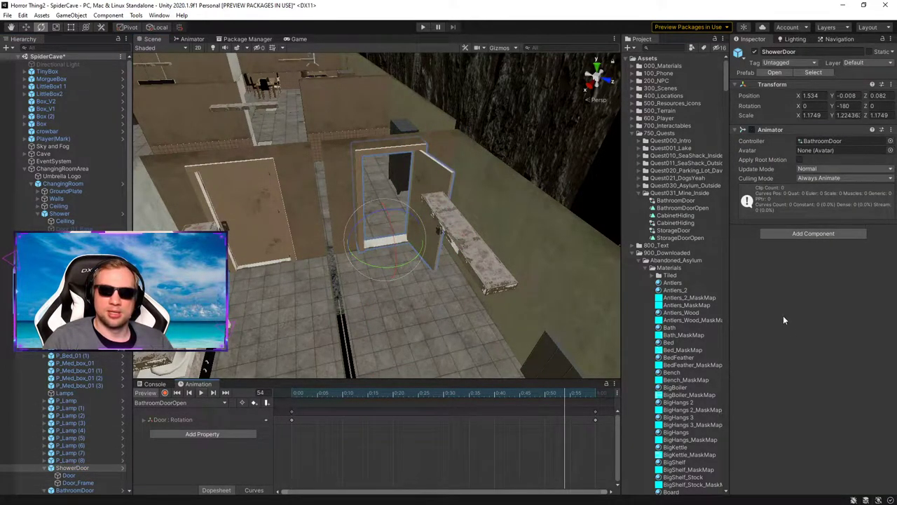
# Step: Locate the BathroomDoor controller in the project and disable Loop Time on the BathroomDoorOpen clip
pyautogui.click(827, 141)
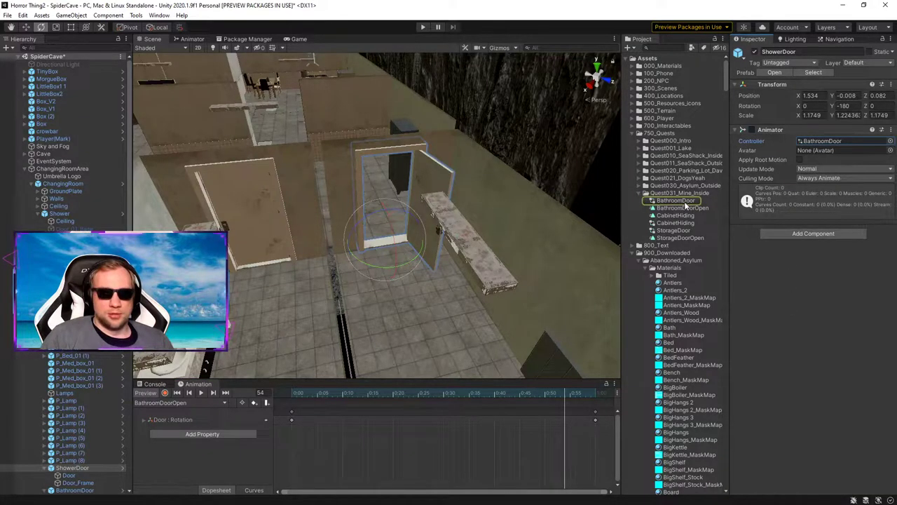
pyautogui.click(684, 207)
pyautogui.click(799, 83)
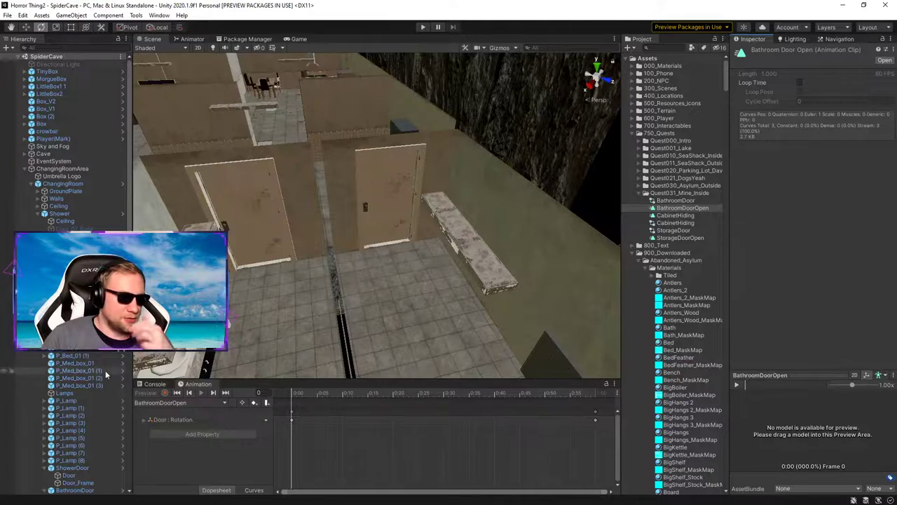
# Step: Collapse ChangingRoomArea and move all the box objects from TinyBox through Box into StorageArea, leaving its hierarchy collapsed
pyautogui.click(23, 169)
pyautogui.moveTo(299, 233); pyautogui.dragTo(396, 229, button='right')
pyautogui.press('w')
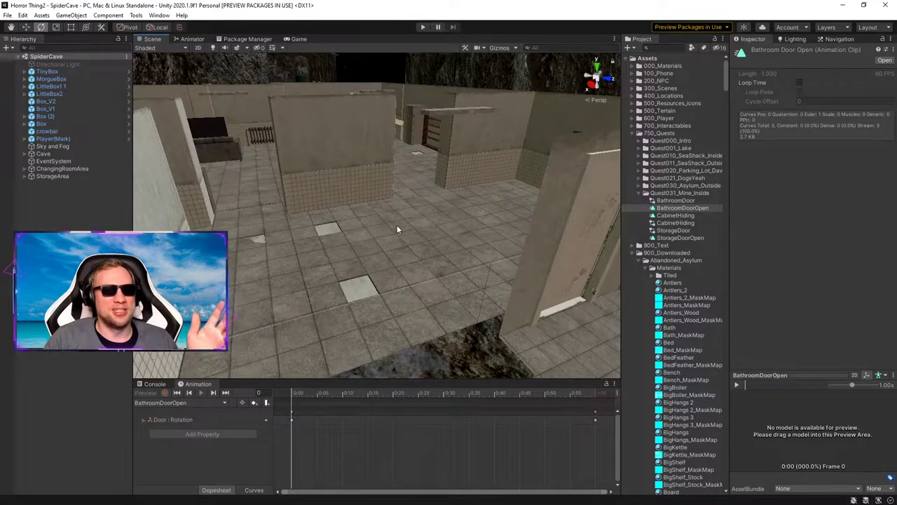
pyautogui.moveTo(396, 225); pyautogui.dragTo(375, 241, button='right')
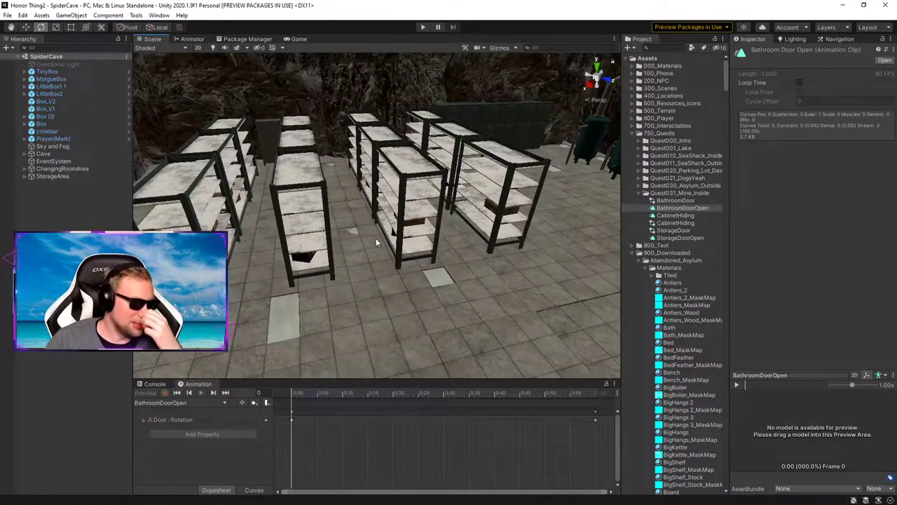
pyautogui.click(92, 218)
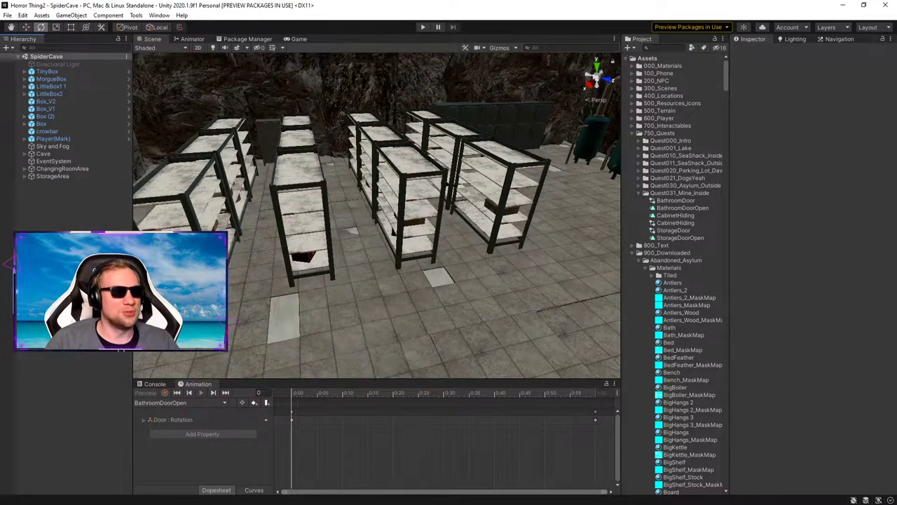
pyautogui.moveTo(407, 222); pyautogui.dragTo(365, 184, button='right')
pyautogui.click(67, 124)
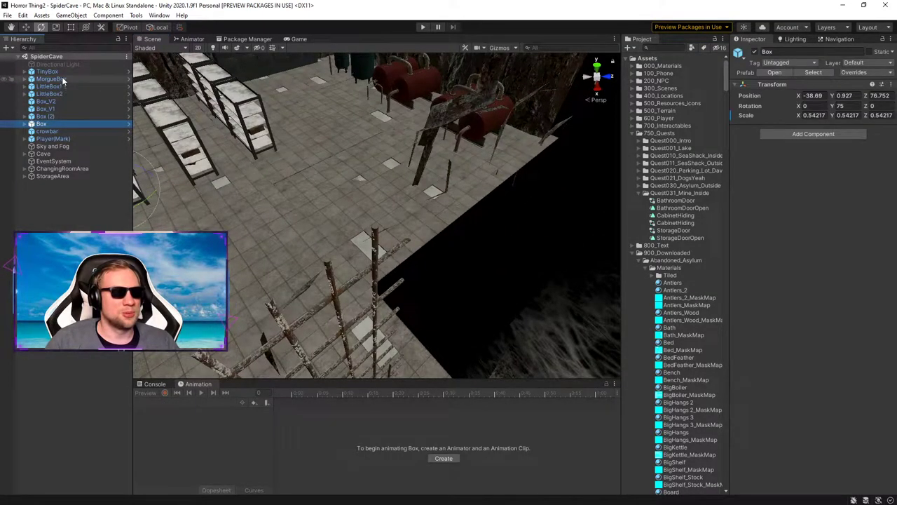
pyautogui.keyDown('shift'); pyautogui.click(62, 73); pyautogui.keyUp('shift')
pyautogui.moveTo(62, 77); pyautogui.dragTo(63, 177)
pyautogui.click(25, 117)
pyautogui.click(69, 176)
pyautogui.moveTo(372, 231); pyautogui.dragTo(404, 195, button='right')
pyautogui.press('w')
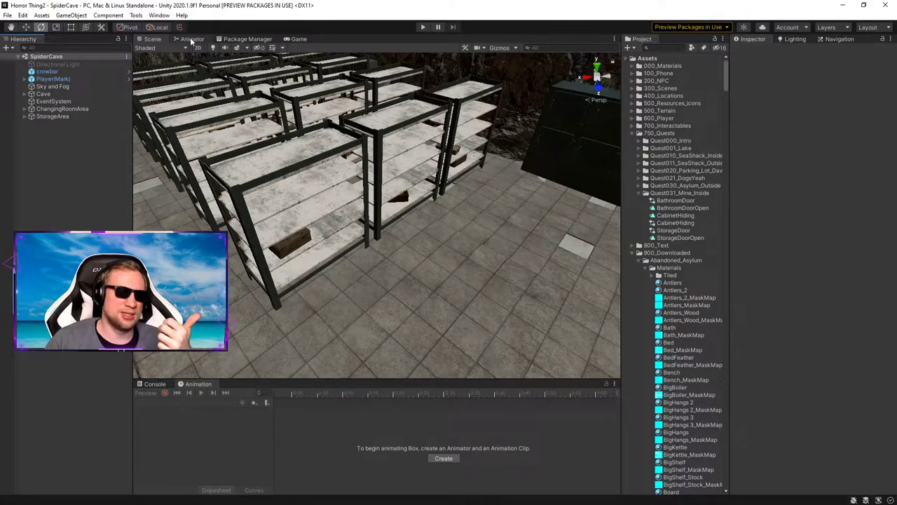
pyautogui.click(240, 40)
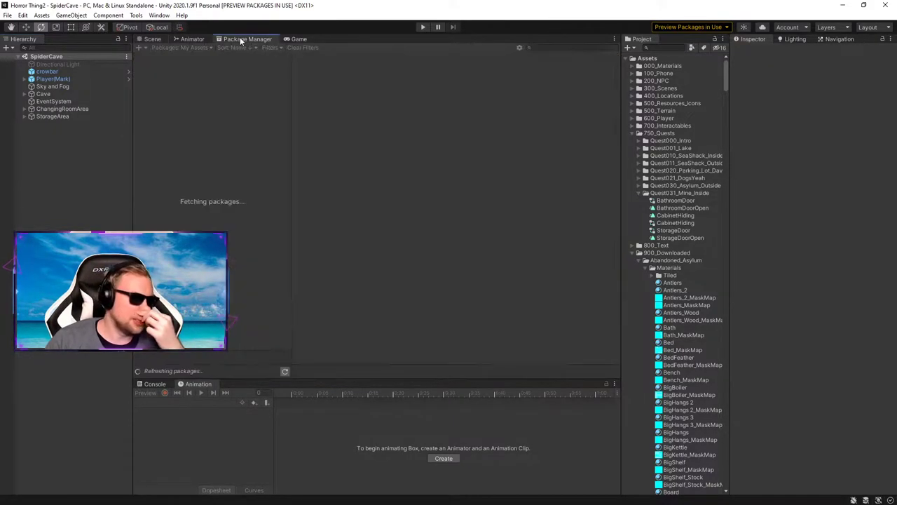
pyautogui.click(150, 40)
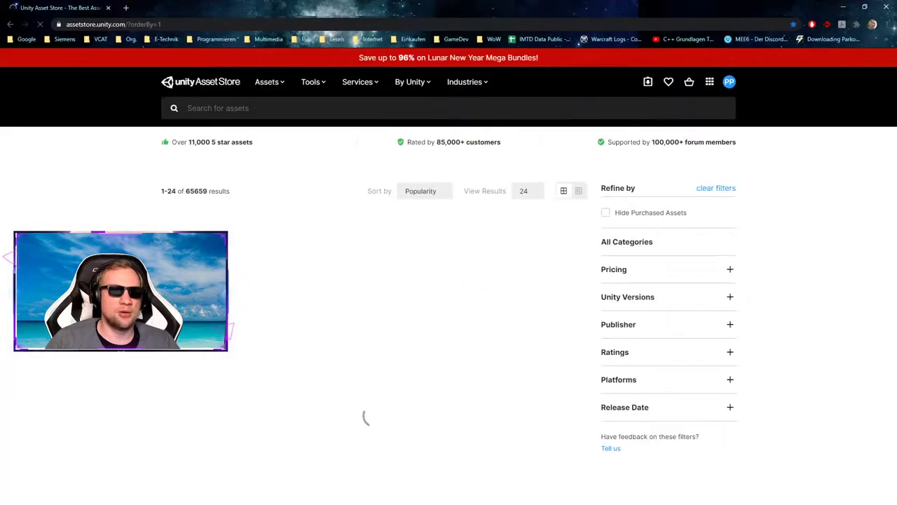
# Step: Switch to the Unity Asset Store in the browser and search for "lighter"
pyautogui.click(295, 108)
pyautogui.write('lig')
pyautogui.press('Return')
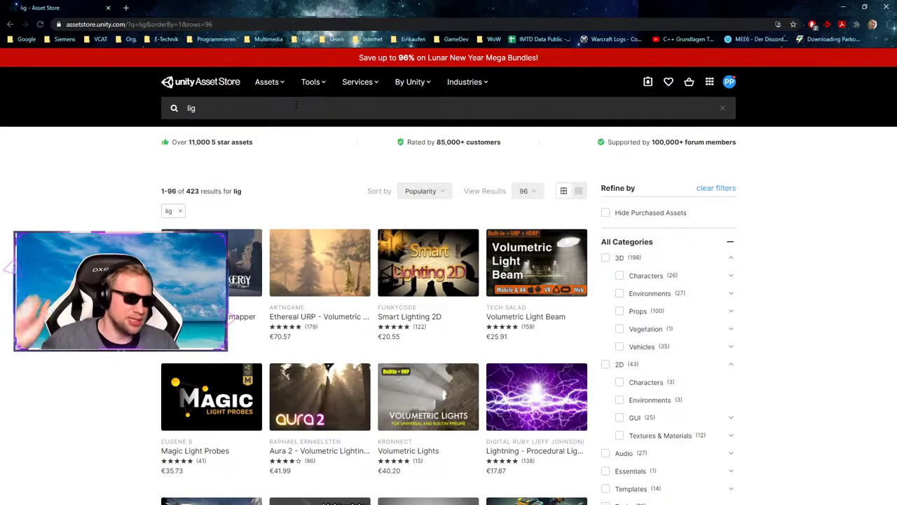
pyautogui.click(297, 106)
pyautogui.write('hter')
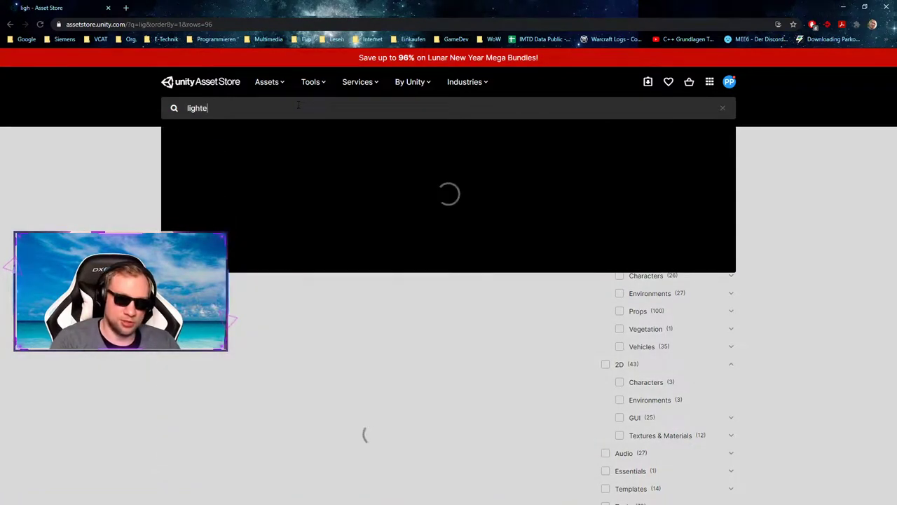
pyautogui.press('Return')
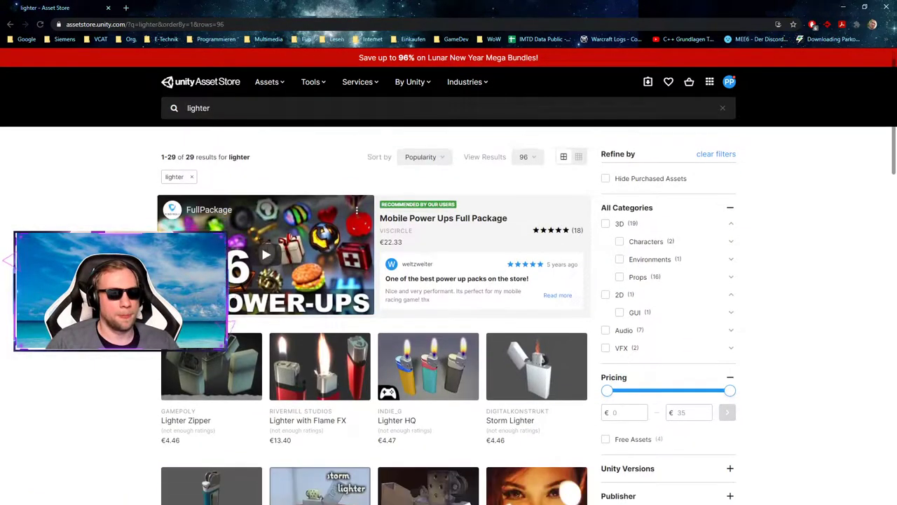
# Step: Limit the lighter results to free assets with a price range of €0 to €0
pyautogui.scroll(-2, 752, 283)
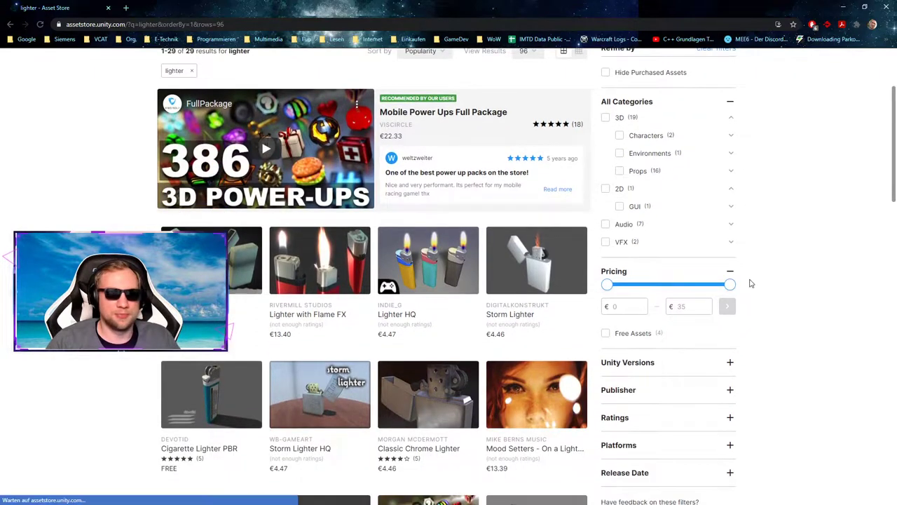
pyautogui.moveTo(723, 284); pyautogui.dragTo(579, 334)
pyautogui.click(726, 306)
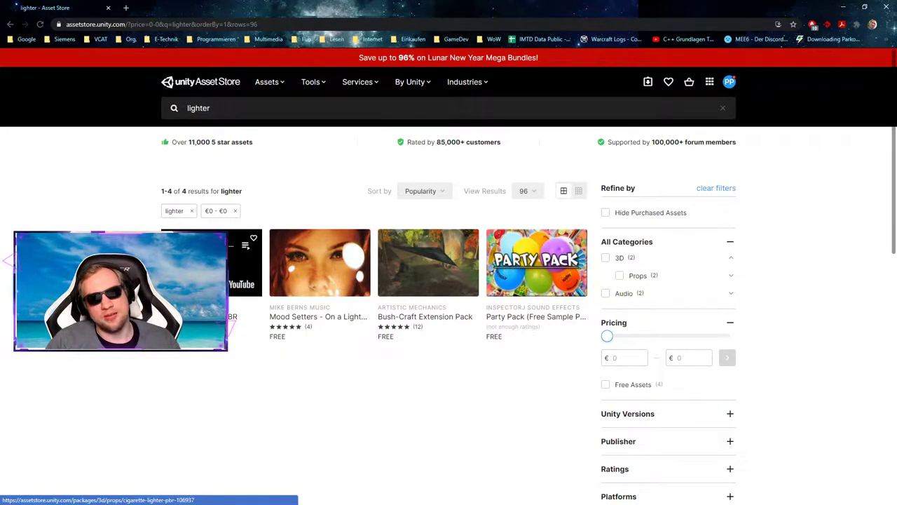
# Step: Open the Cigarette Lighter PBR asset page and look through its preview images
pyautogui.click(210, 270)
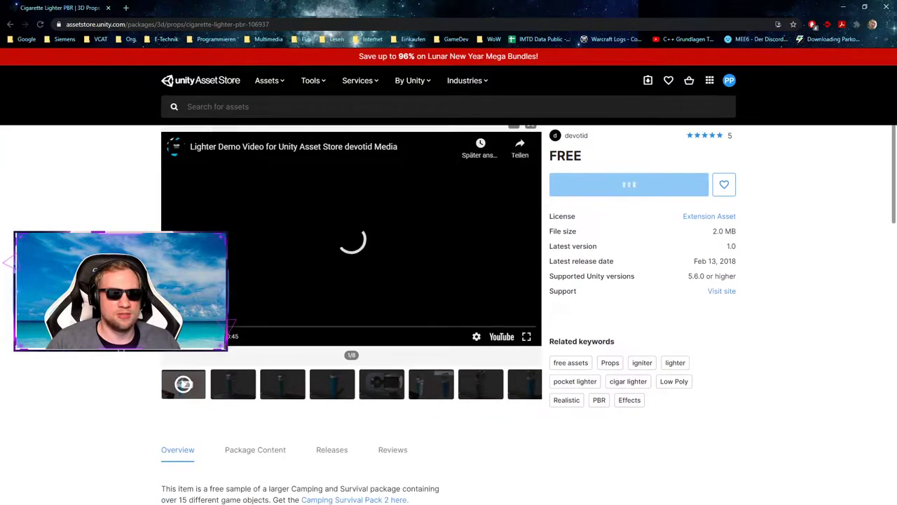
pyautogui.scroll(-1, 297, 370)
pyautogui.click(322, 370)
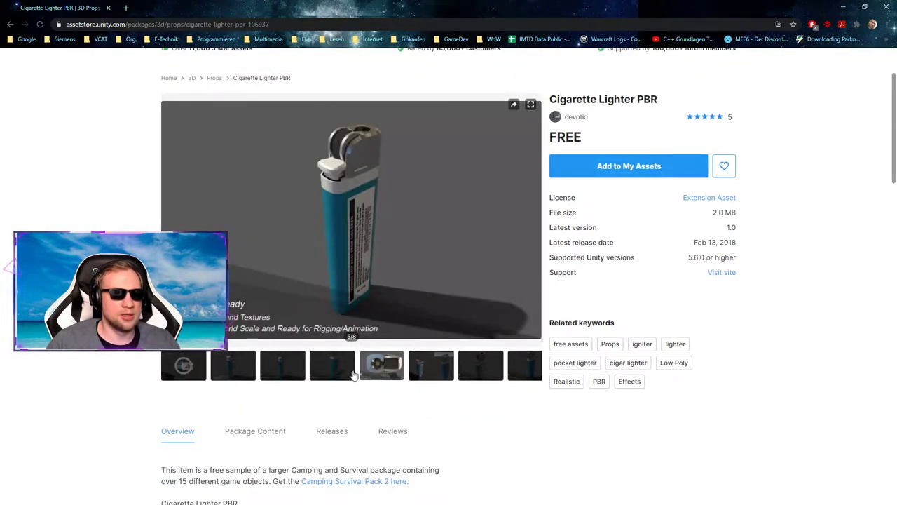
pyautogui.click(239, 374)
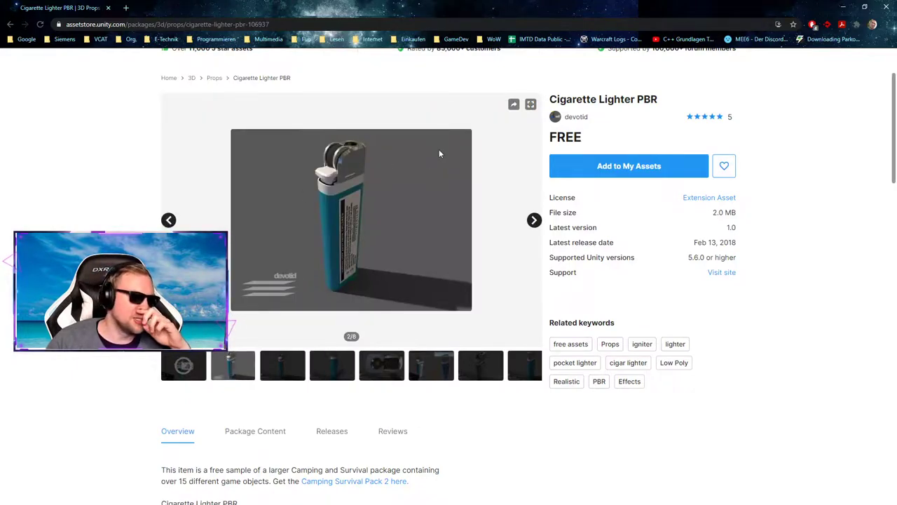
# Step: Add Cigarette Lighter PBR to My Assets and dismiss the notification
pyautogui.click(603, 166)
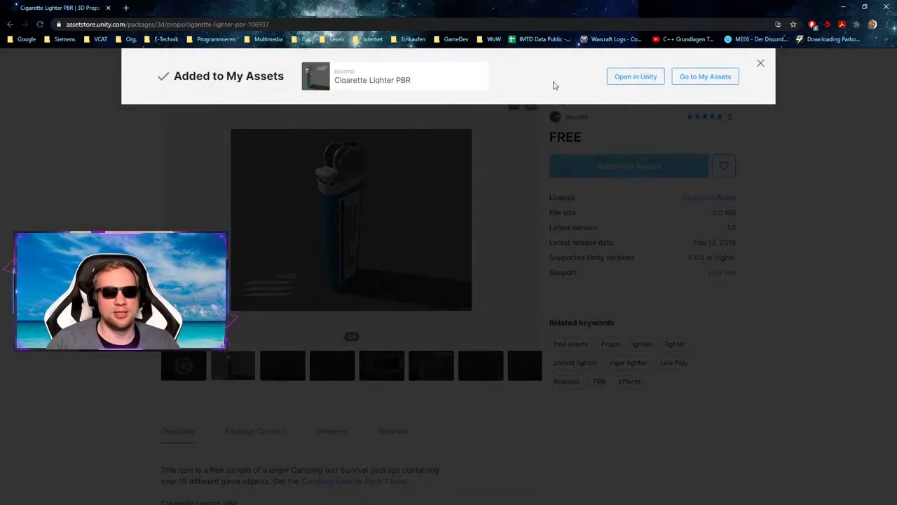
pyautogui.click(759, 65)
pyautogui.moveTo(616, 3); pyautogui.dragTo(552, 3)
# Step: Search the Asset Store for "hairspray"
pyautogui.scroll(2, 350, 211)
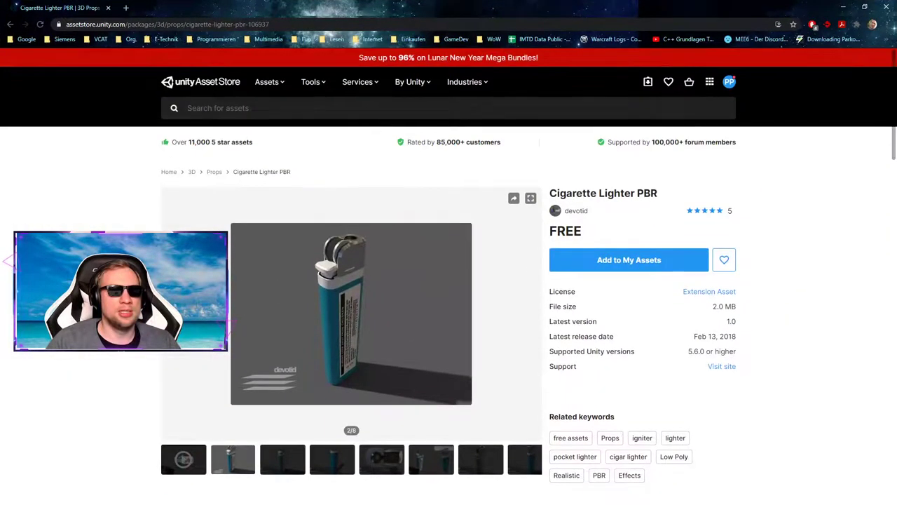
pyautogui.click(273, 107)
pyautogui.write('hair')
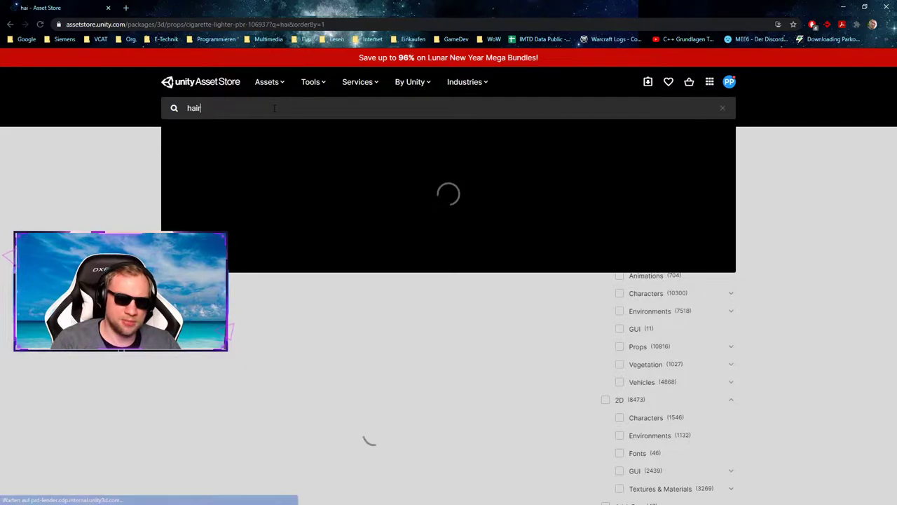
pyautogui.write('spray')
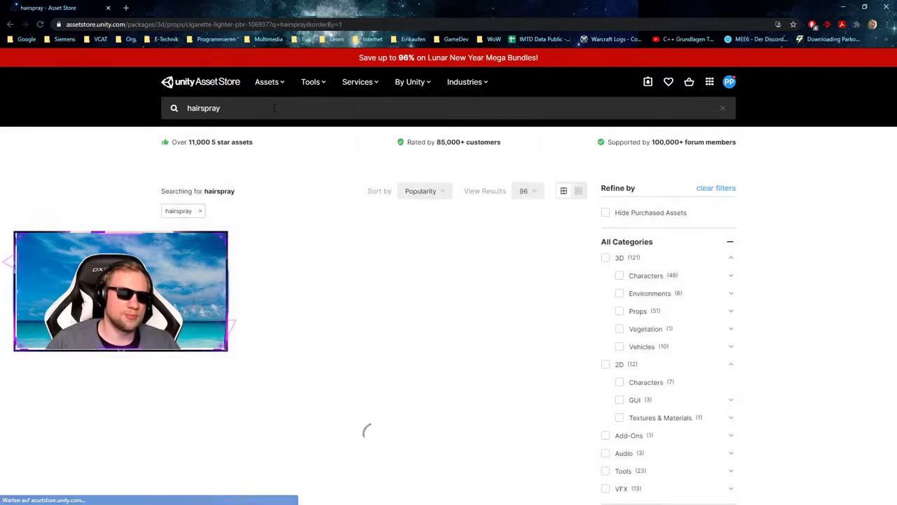
# Step: Search the Asset Store for "spray" and limit the results to a price range of €0 to €0
pyautogui.tripleClick(251, 109)
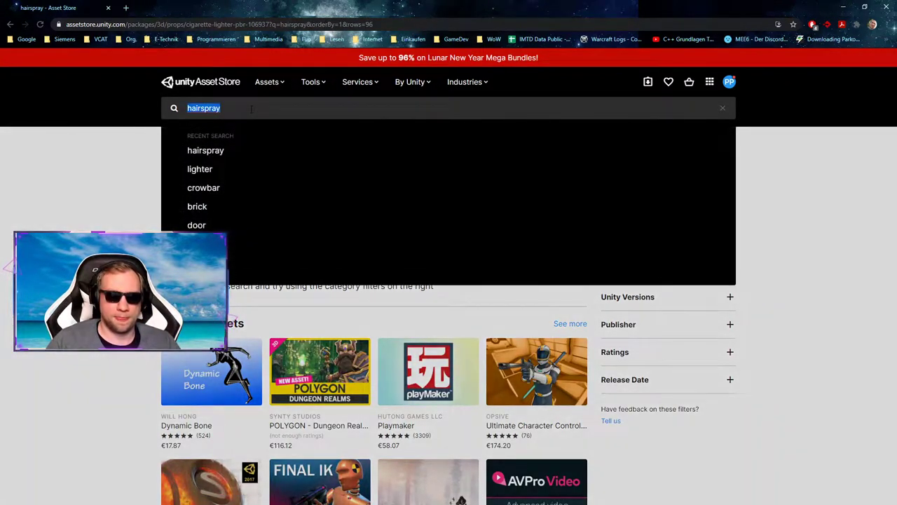
pyautogui.write('spray')
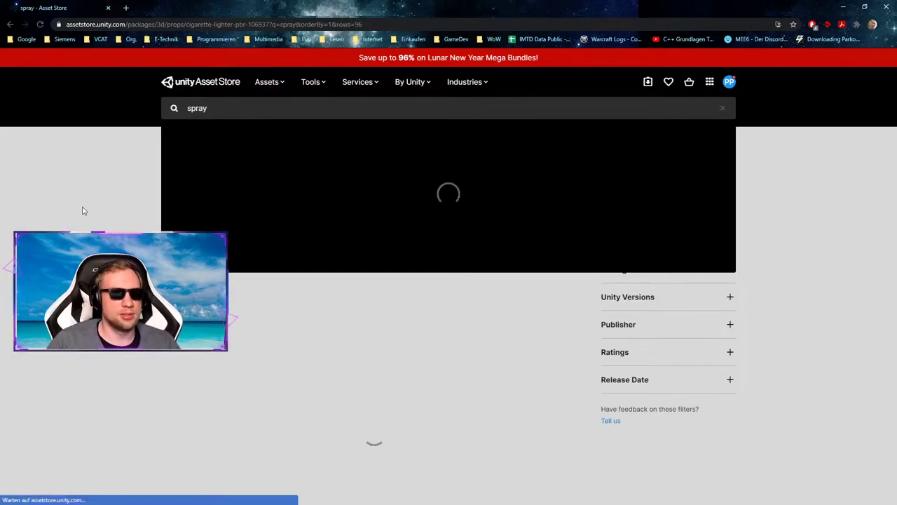
pyautogui.scroll(-5, 88, 211)
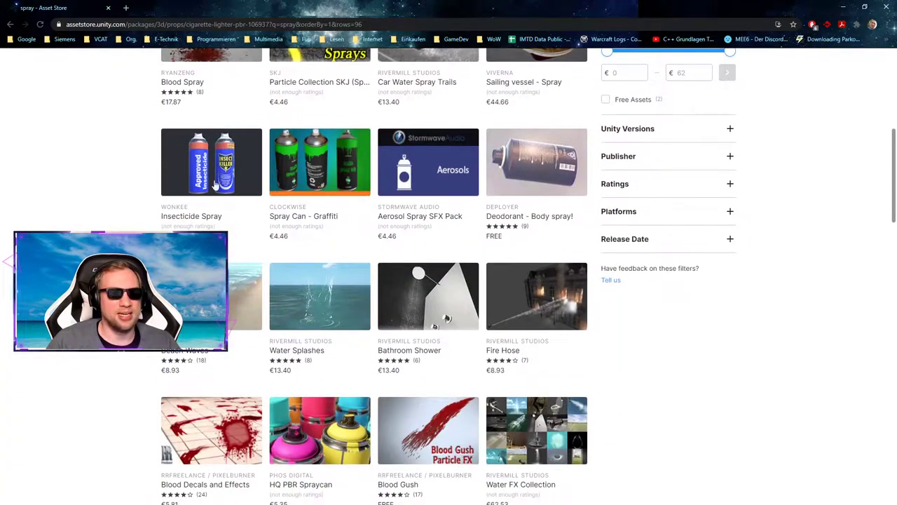
pyautogui.scroll(4, 715, 220)
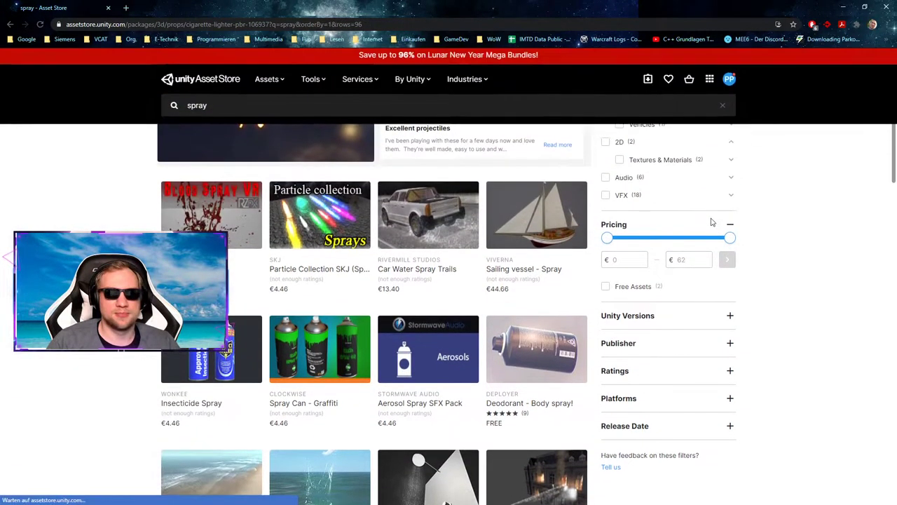
pyautogui.moveTo(730, 240); pyautogui.dragTo(591, 247)
pyautogui.click(727, 260)
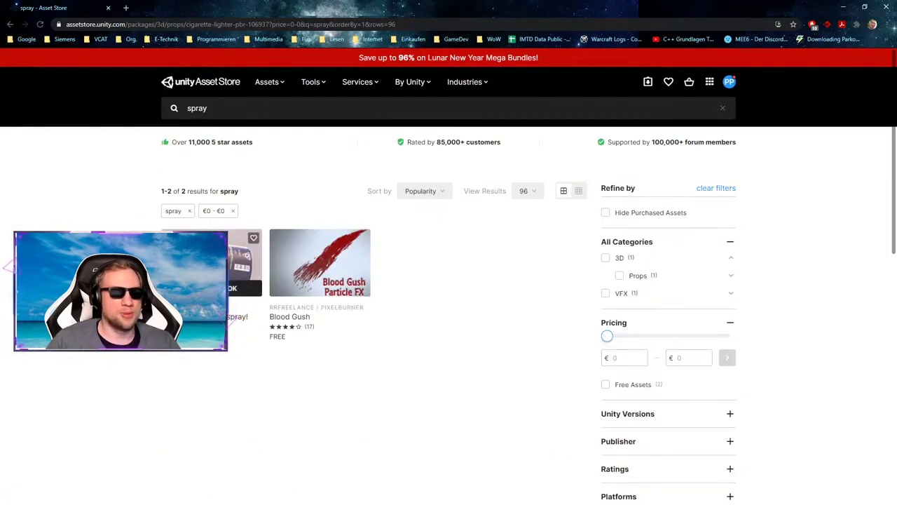
# Step: Open the Deodorant - Body spray! asset page and look through its preview images
pyautogui.click(244, 265)
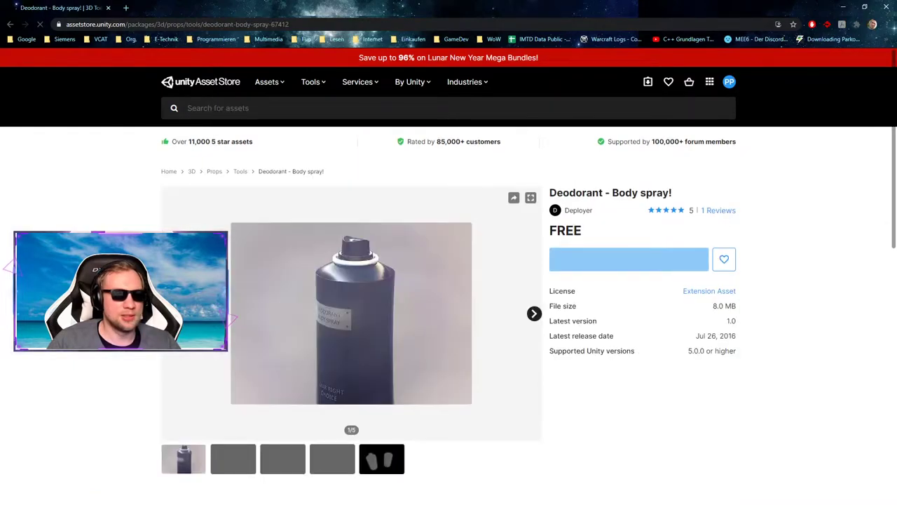
pyautogui.scroll(-2, 448, 281)
pyautogui.click(253, 377)
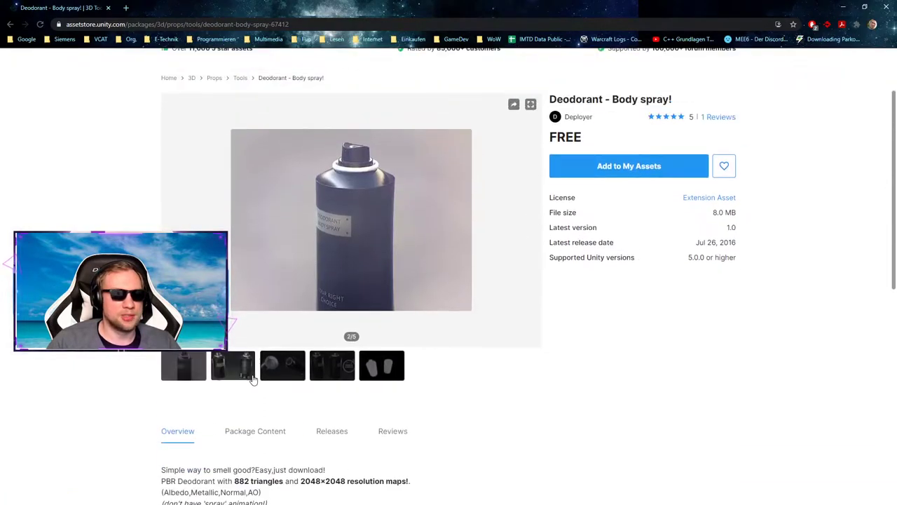
pyautogui.click(306, 379)
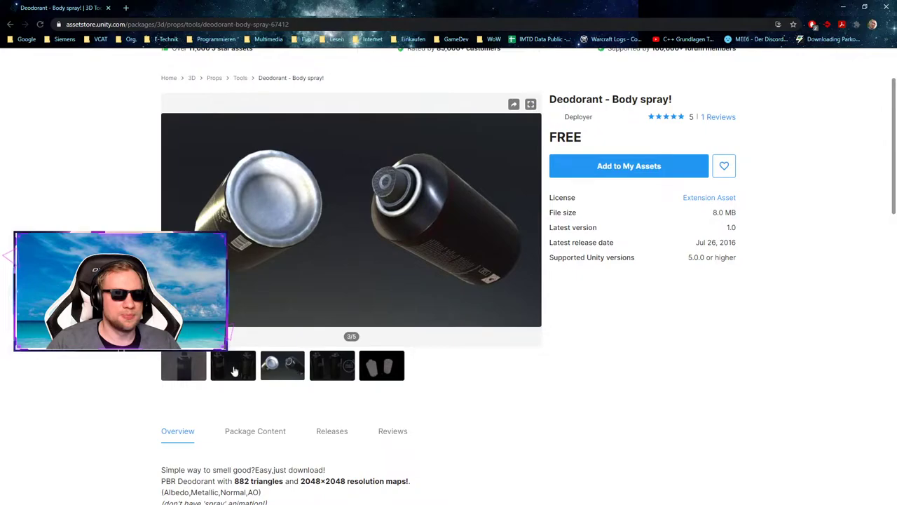
pyautogui.click(198, 368)
# Step: Add Deodorant - Body spray! to My Assets and dismiss the notification
pyautogui.click(625, 169)
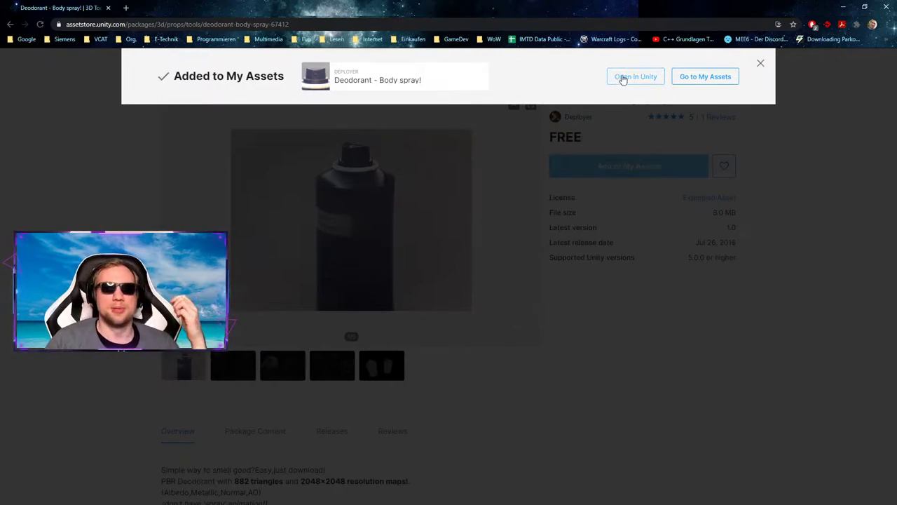
pyautogui.click(761, 63)
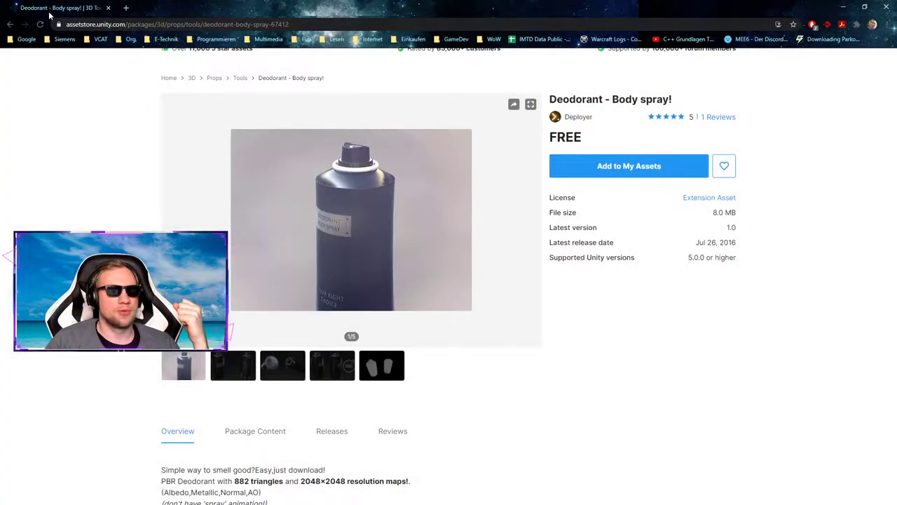
pyautogui.scroll(2, 448, 276)
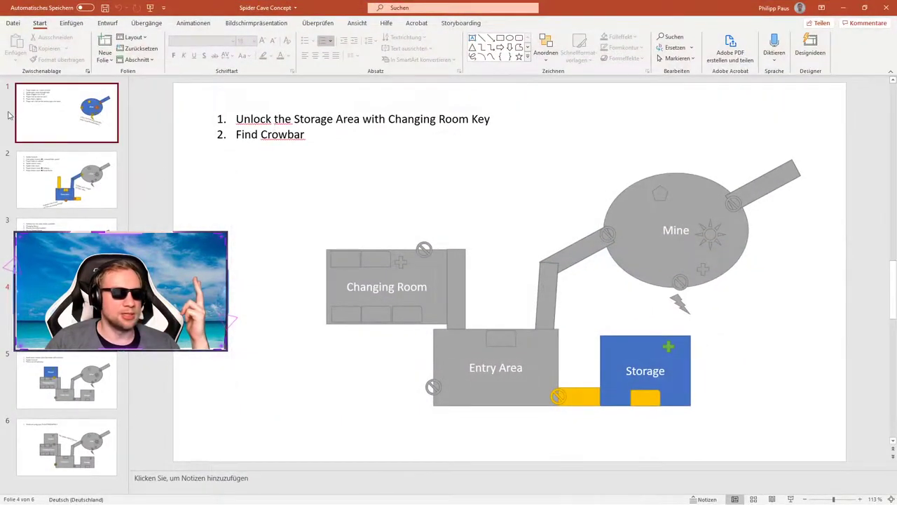
# Step: Switch to the Spider Cave Concept presentation in PowerPoint and review slides 1 to 3 for the items the player needs
pyautogui.press('Up')
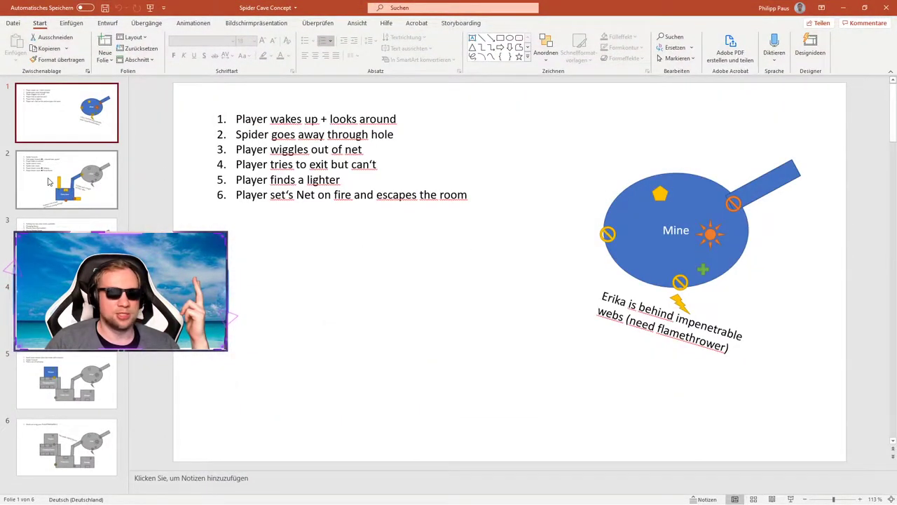
pyautogui.click(701, 267)
pyautogui.tripleClick(270, 180)
pyautogui.scroll(-1, 363, 220)
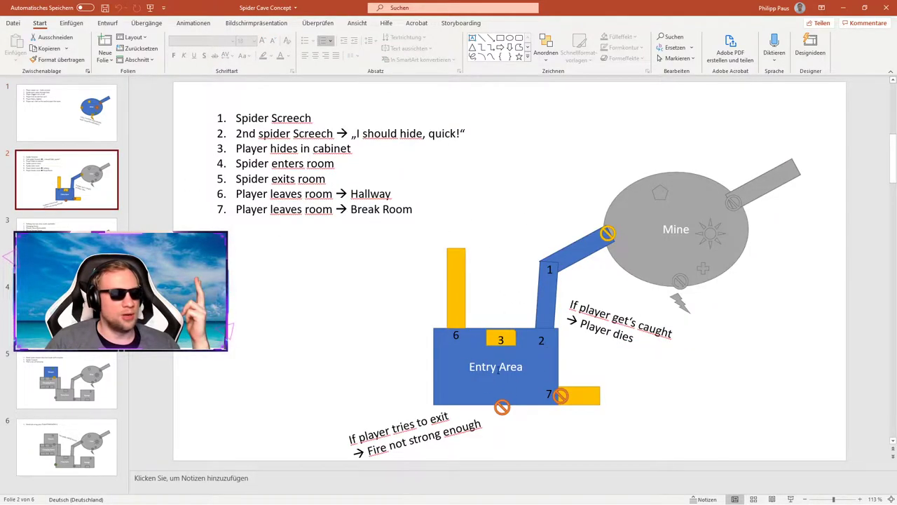
pyautogui.scroll(-1, 398, 280)
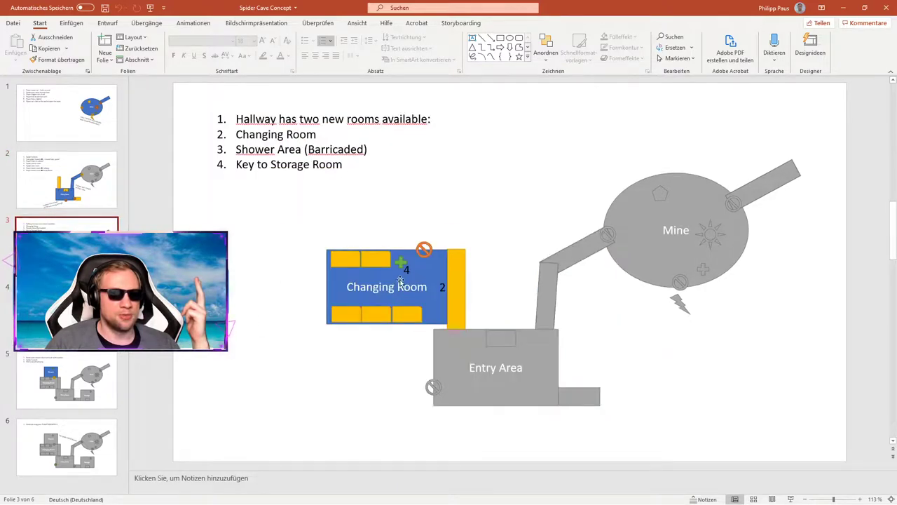
pyautogui.click(401, 261)
pyautogui.moveTo(236, 164); pyautogui.dragTo(345, 165)
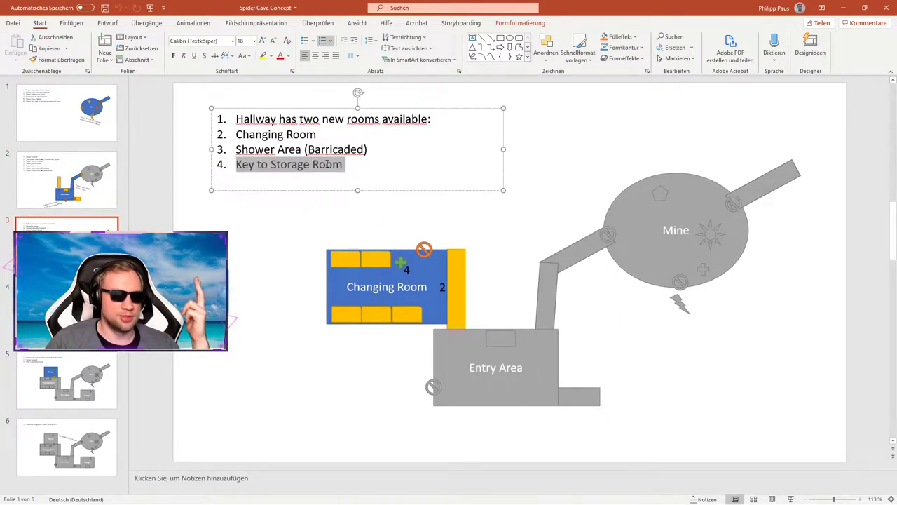
pyautogui.click(288, 223)
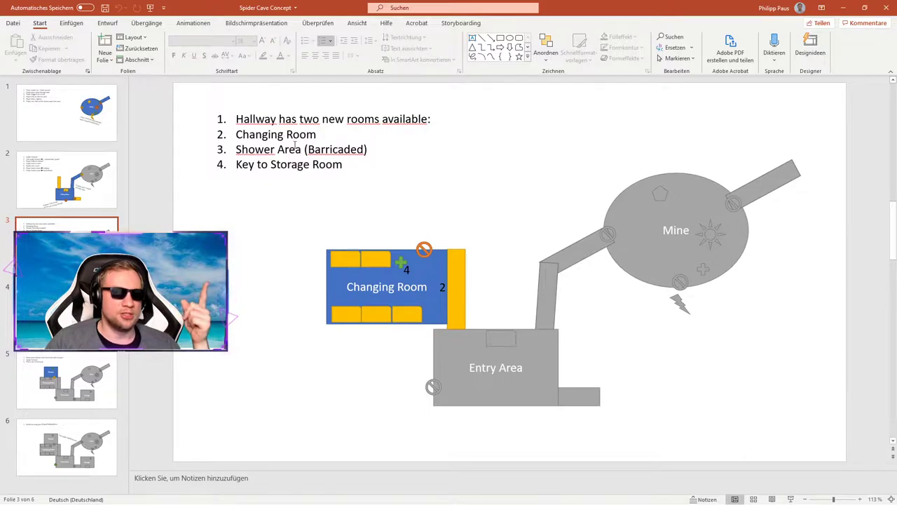
# Step: Check the Storage, Shower and final slides of the Spider Cave Concept for further required props, and return to the early slides
pyautogui.click(74, 317)
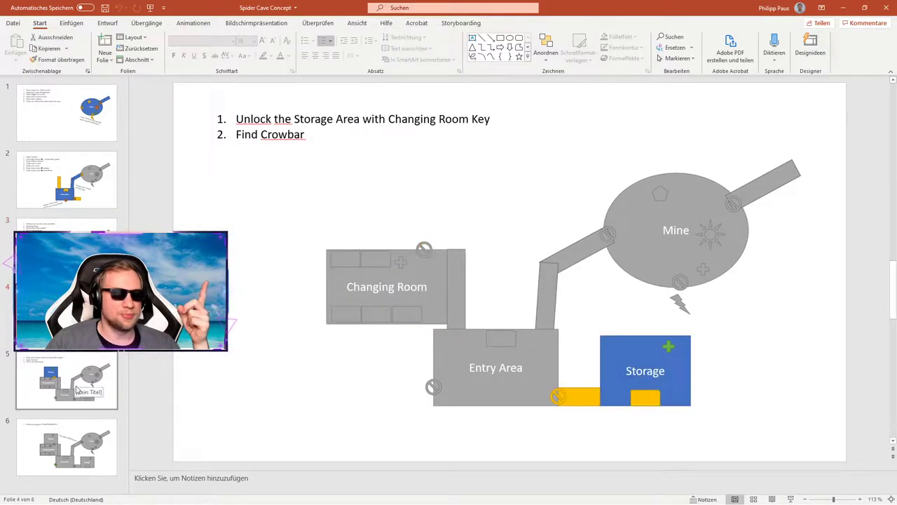
pyautogui.moveTo(237, 135); pyautogui.dragTo(302, 138)
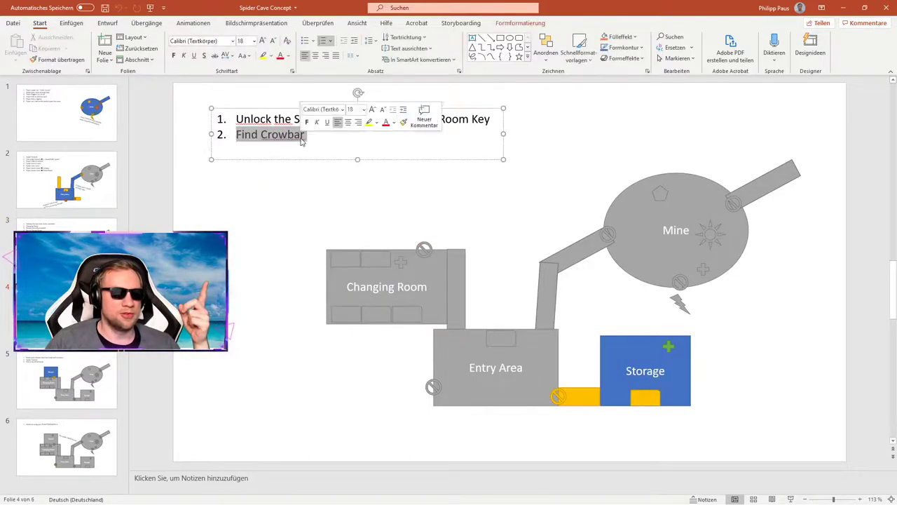
pyautogui.click(86, 385)
pyautogui.click(84, 443)
pyautogui.click(83, 383)
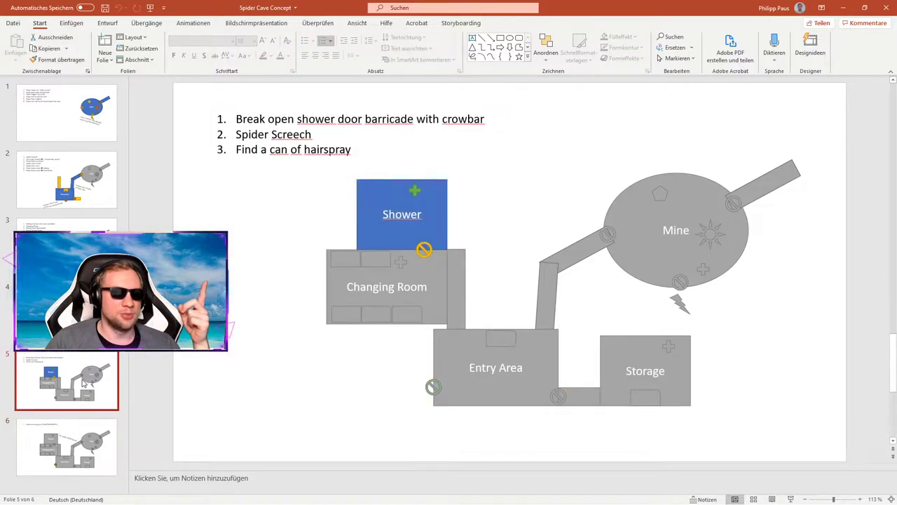
pyautogui.click(418, 190)
pyautogui.click(67, 398)
pyautogui.click(64, 436)
pyautogui.click(71, 387)
pyautogui.press('Up')
pyautogui.press('Up')
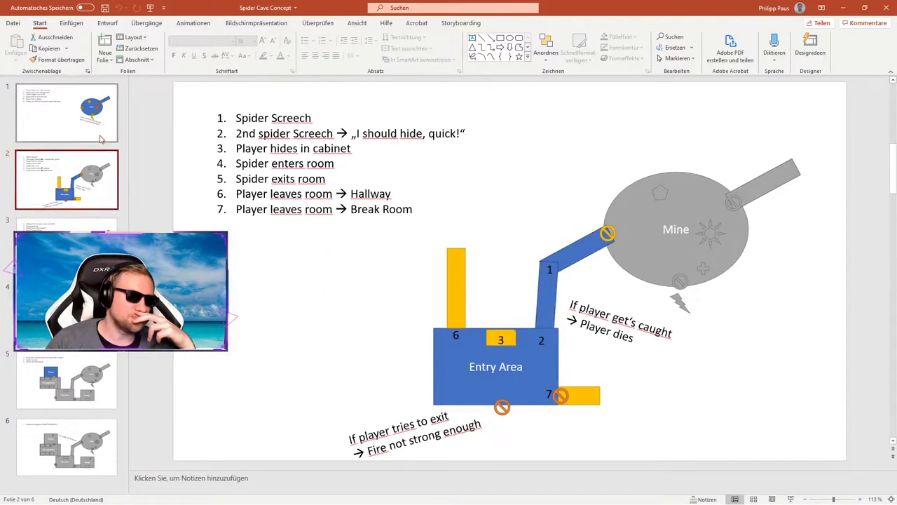
# Step: Return to the Unity Asset Store in the browser, search for "key" and browse the results for a free key model
pyautogui.click(843, 8)
pyautogui.click(325, 112)
pyautogui.write('key')
pyautogui.press('Return')
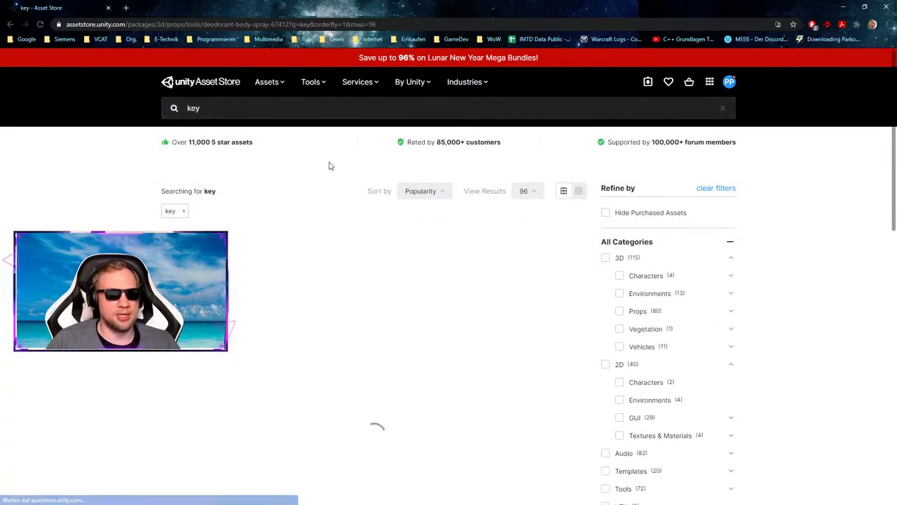
pyautogui.scroll(-3, 790, 257)
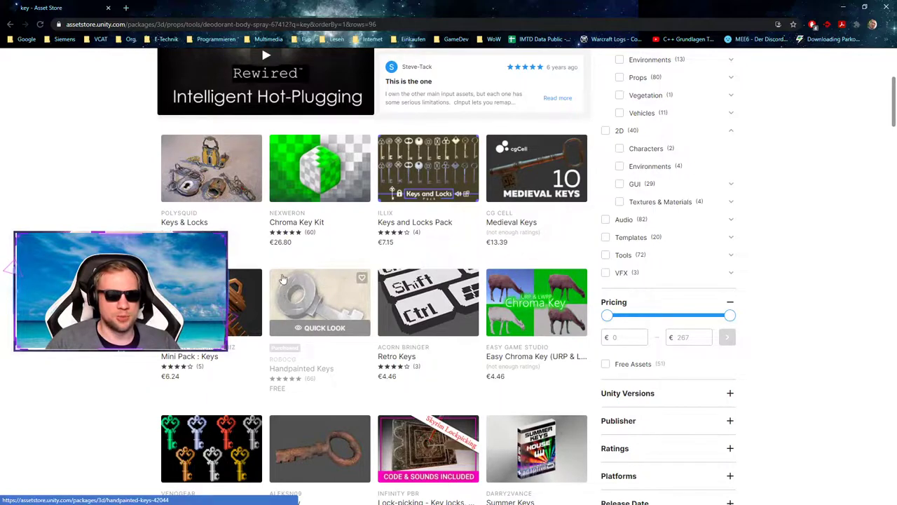
pyautogui.scroll(-3, 823, 286)
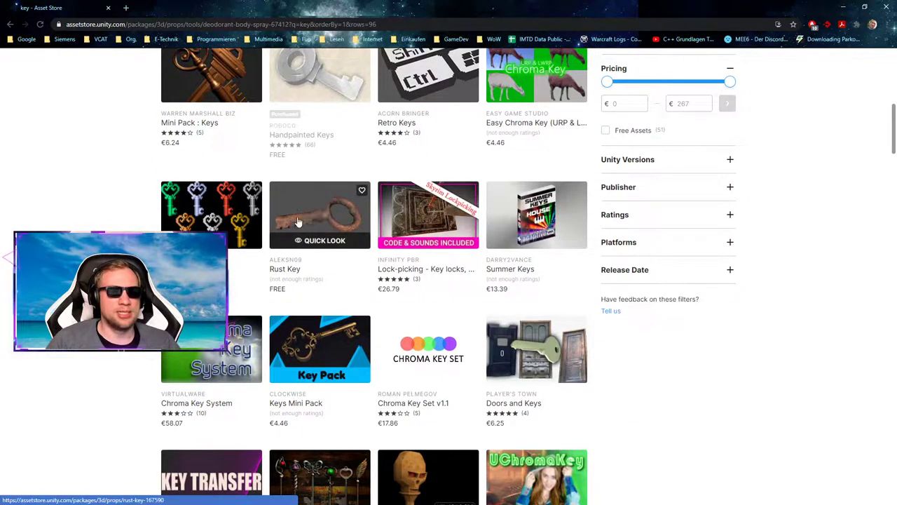
# Step: Open the free Rust Key asset page and look through its preview images
pyautogui.click(374, 349)
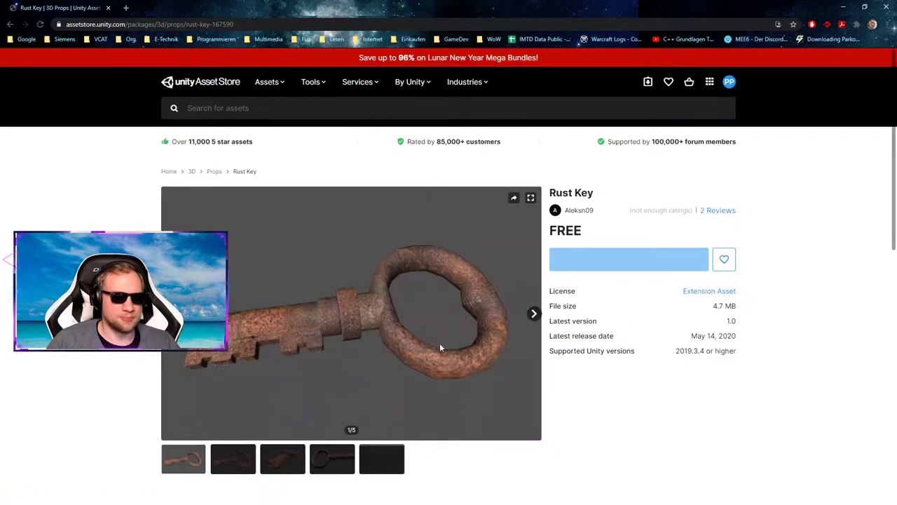
pyautogui.click(296, 466)
pyautogui.click(343, 464)
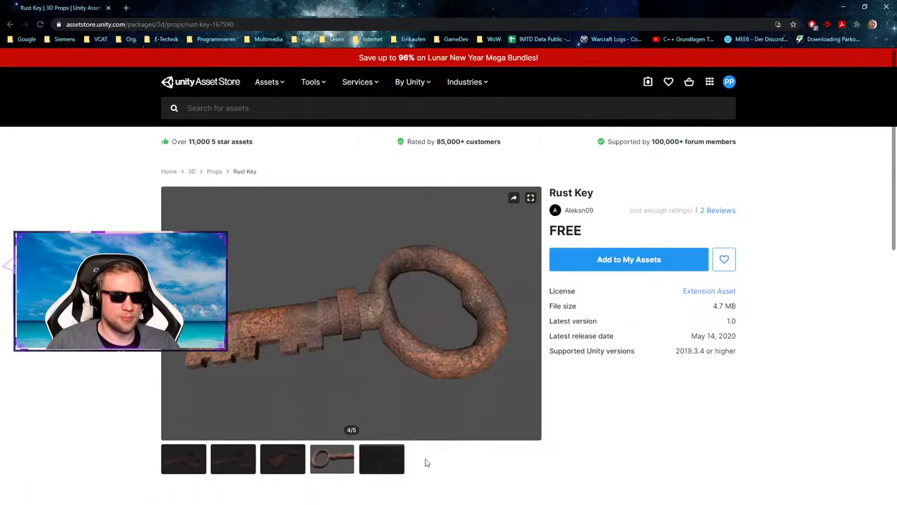
pyautogui.click(184, 461)
# Step: Add Rust Key to My Assets and dismiss the notification
pyautogui.click(609, 262)
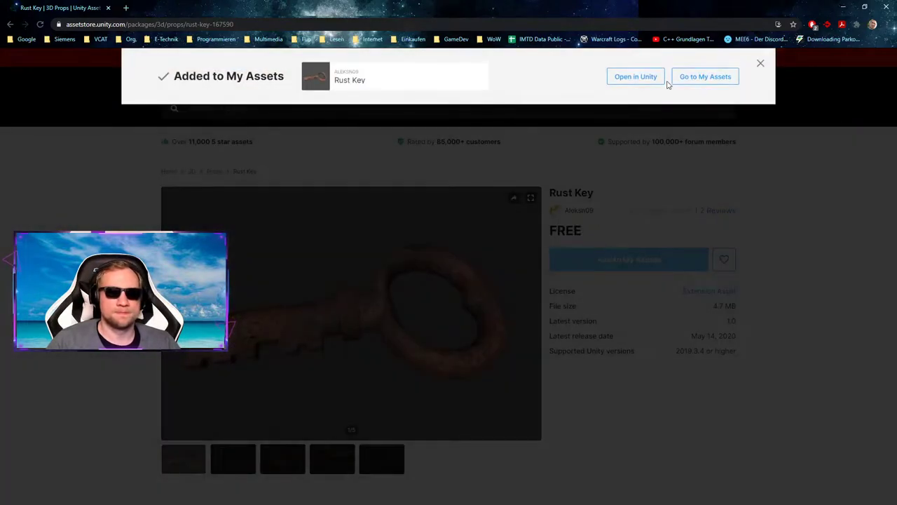
pyautogui.click(760, 63)
# Step: Switch to the Unity editor and sort the My Assets packages in the Package Manager by purchased date
pyautogui.moveTo(97, 4); pyautogui.dragTo(896, 107)
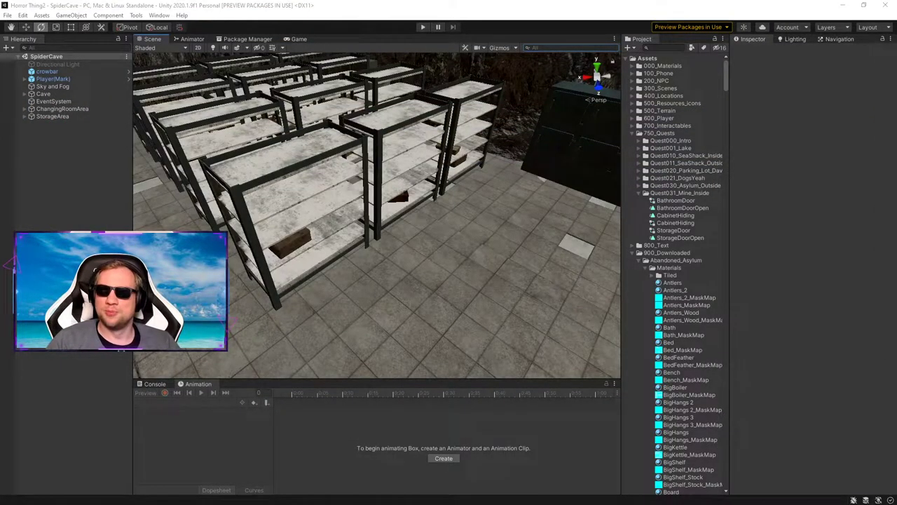
pyautogui.click(768, 196)
pyautogui.click(84, 273)
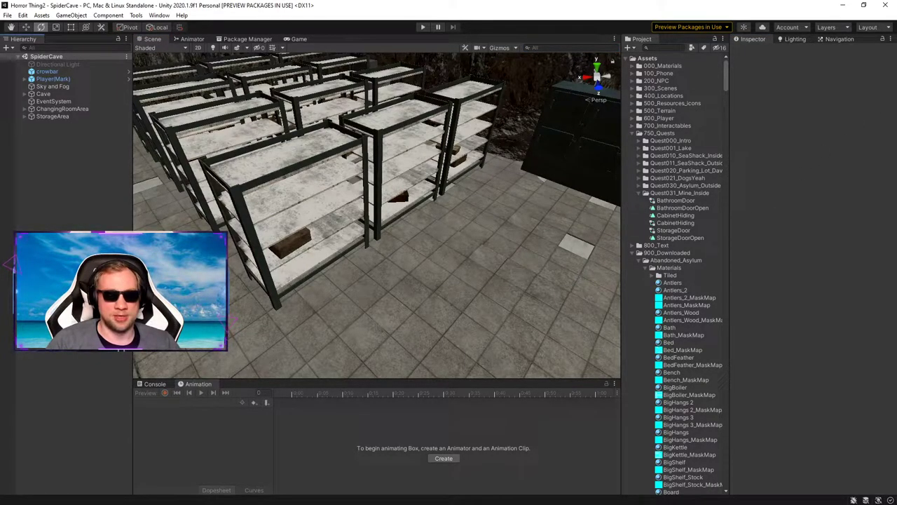
pyautogui.click(248, 39)
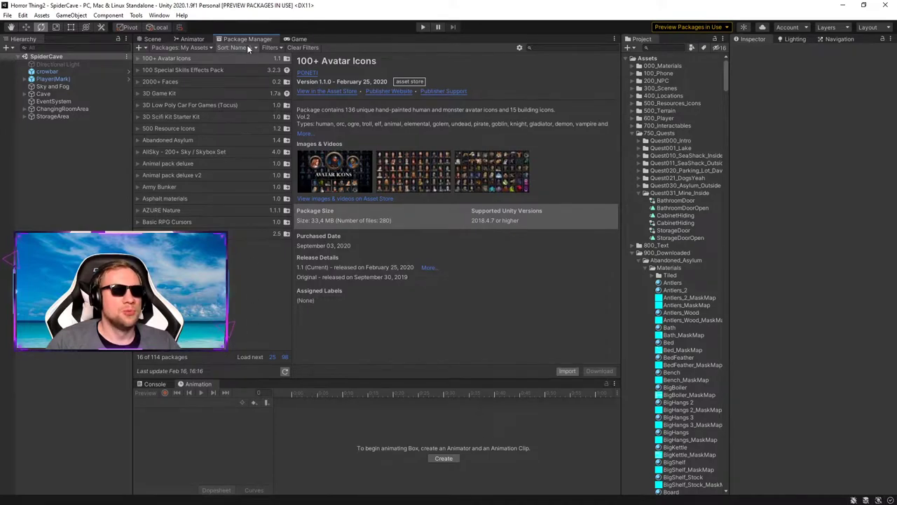
pyautogui.click(247, 48)
pyautogui.click(249, 89)
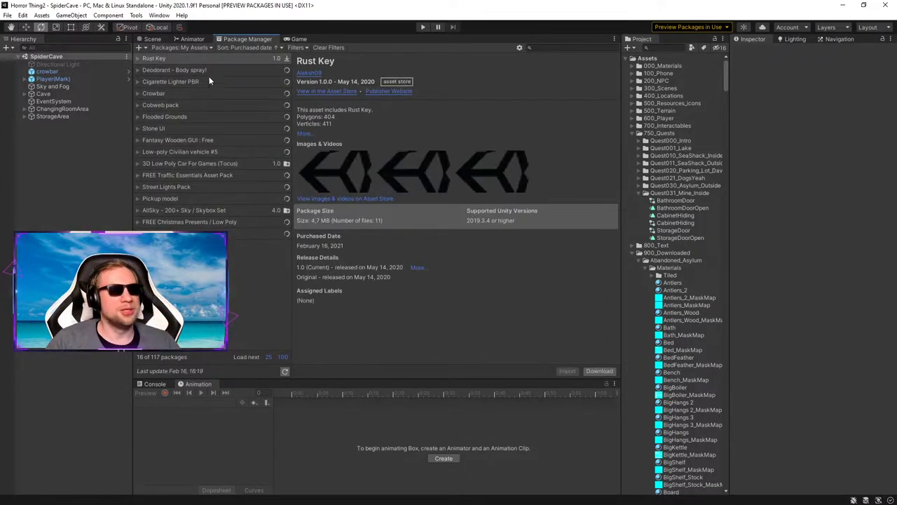
# Step: Select the Cigarette Lighter PBR package among the newly purchased assets and download it
pyautogui.click(208, 69)
pyautogui.click(204, 81)
pyautogui.click(200, 93)
pyautogui.click(201, 82)
pyautogui.click(600, 371)
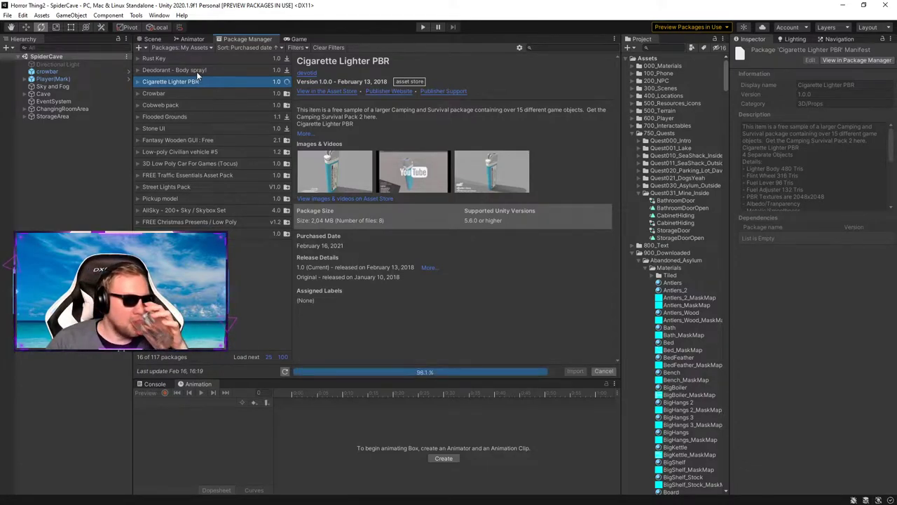
# Step: Import the Cigarette Lighter PBR package without its Lighter Scene.unity file
pyautogui.click(567, 371)
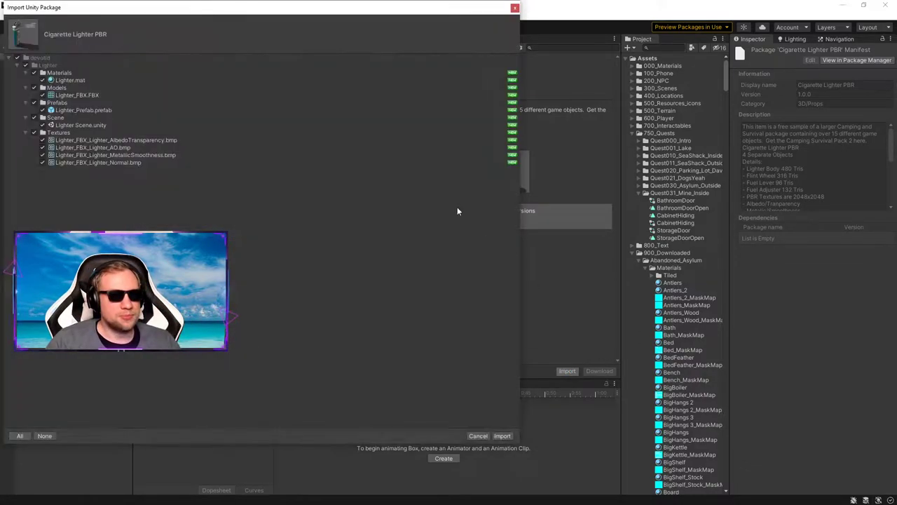
pyautogui.click(42, 125)
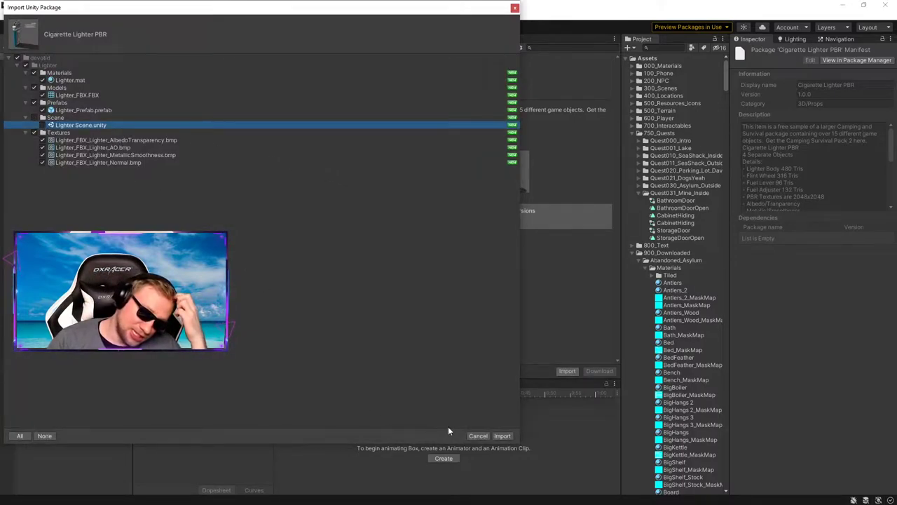
pyautogui.click(503, 435)
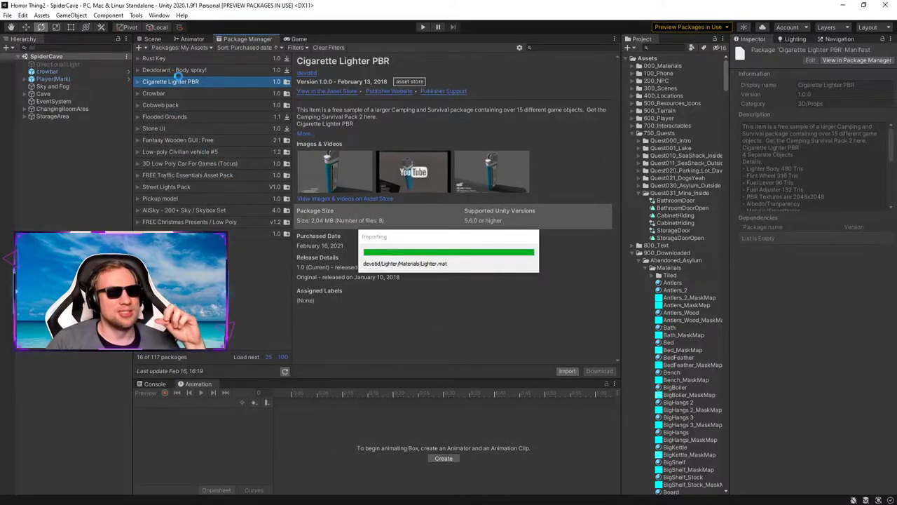
# Step: Download the Deodorant - Body spray! package and import all of its files into the project
pyautogui.click(180, 70)
pyautogui.click(599, 371)
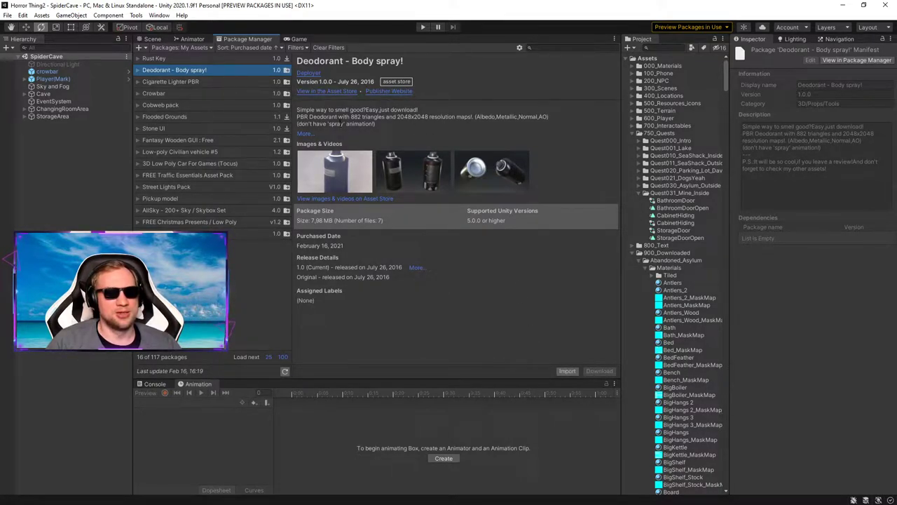
pyautogui.click(568, 371)
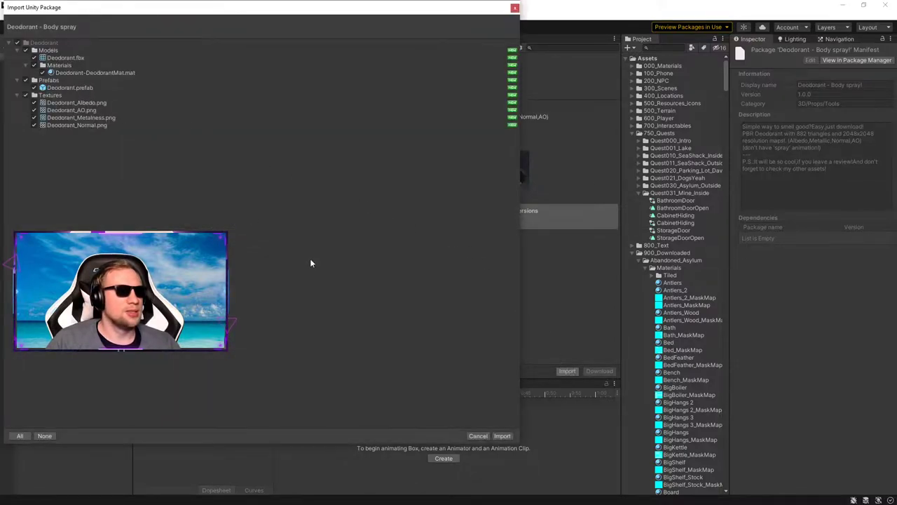
pyautogui.click(502, 435)
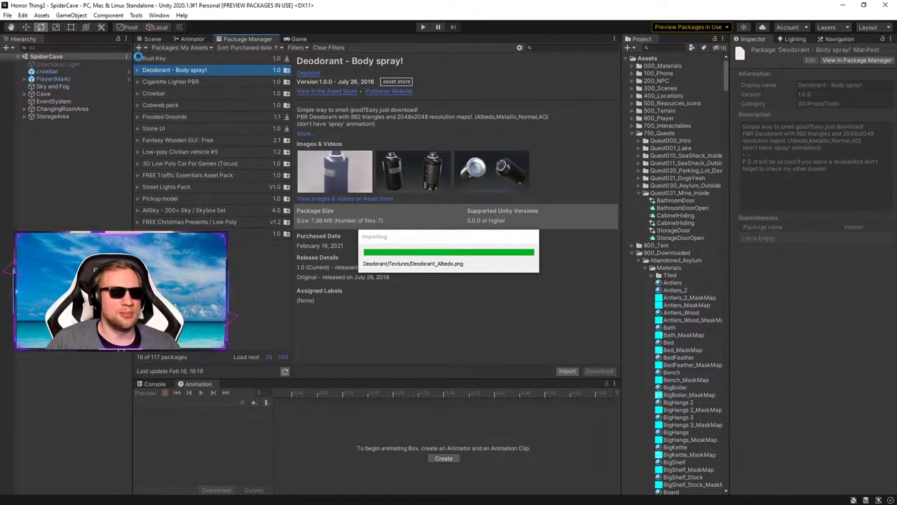
# Step: Download the Rust Key package and import it without its Scene folder
pyautogui.click(175, 59)
pyautogui.click(596, 372)
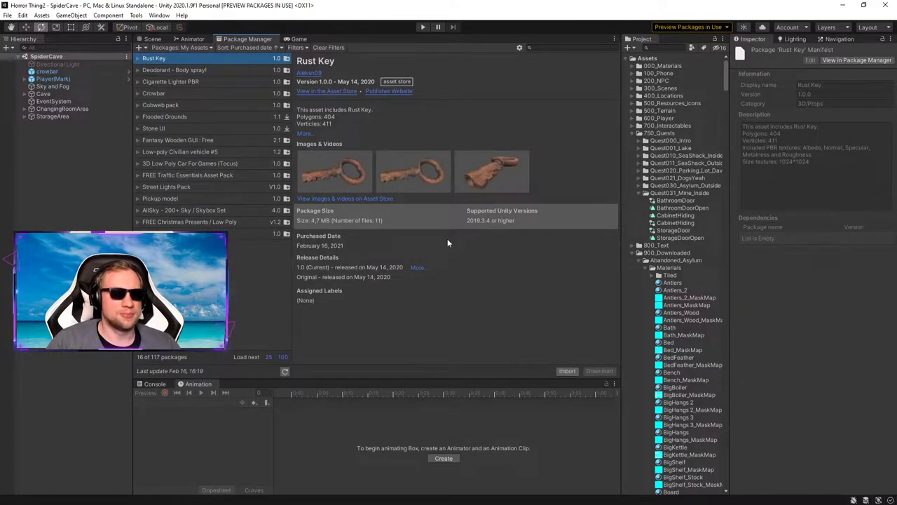
pyautogui.click(567, 372)
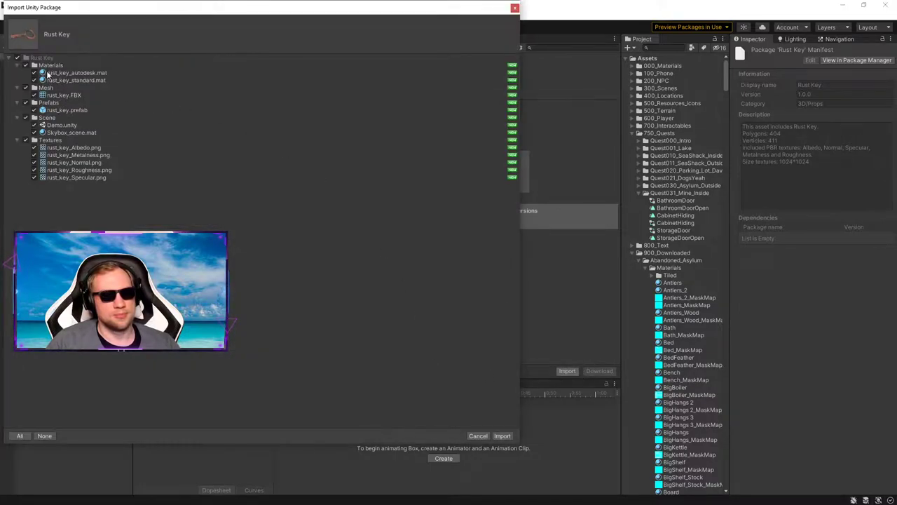
pyautogui.click(35, 126)
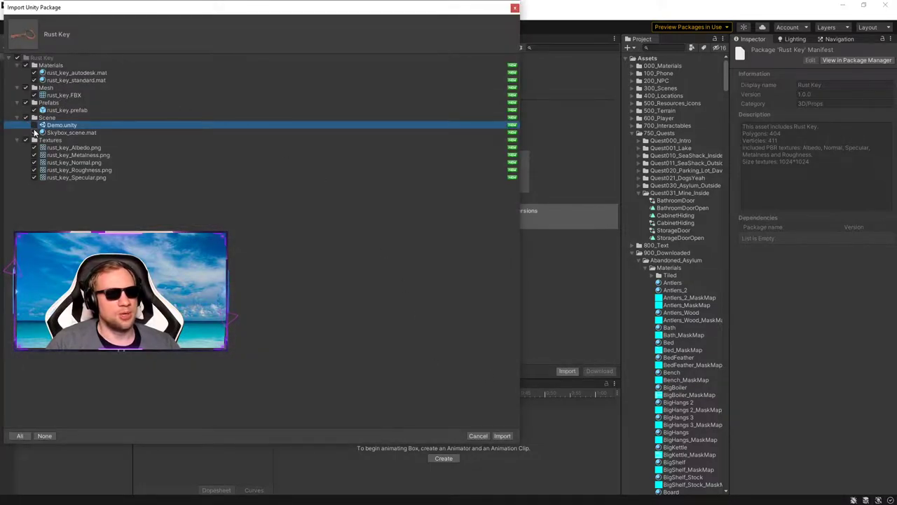
pyautogui.click(26, 119)
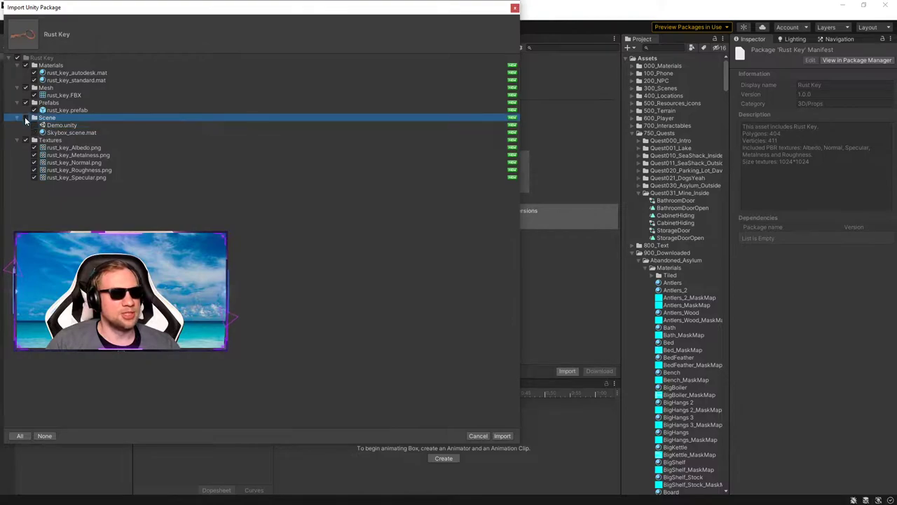
pyautogui.click(503, 436)
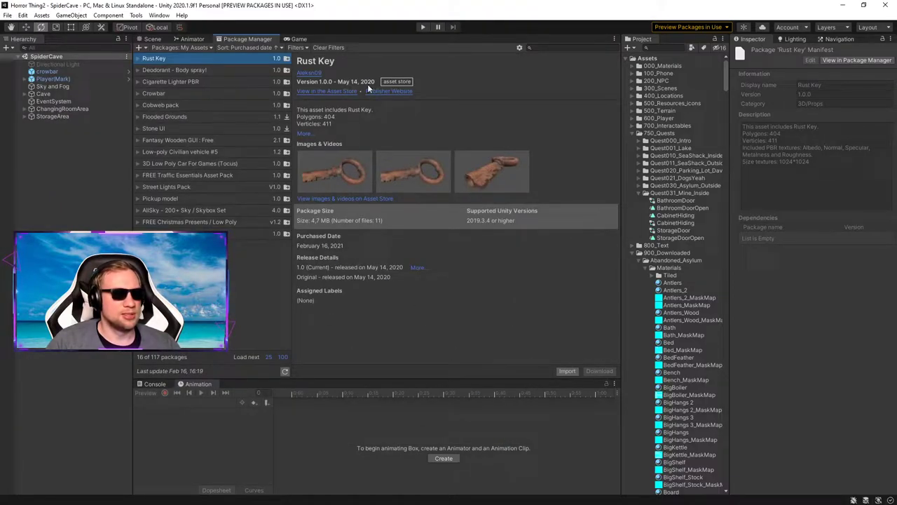
# Step: Return to the scene view near the drawer cabinets and collapse the 750_Quests and 900_Downloaded project folders
pyautogui.click(148, 40)
pyautogui.press('w')
pyautogui.moveTo(423, 244); pyautogui.dragTo(189, 179, button='right')
pyautogui.moveTo(329, 202); pyautogui.dragTo(318, 329, button='right')
pyautogui.moveTo(396, 257); pyautogui.dragTo(513, 250, button='right')
pyautogui.click(630, 134)
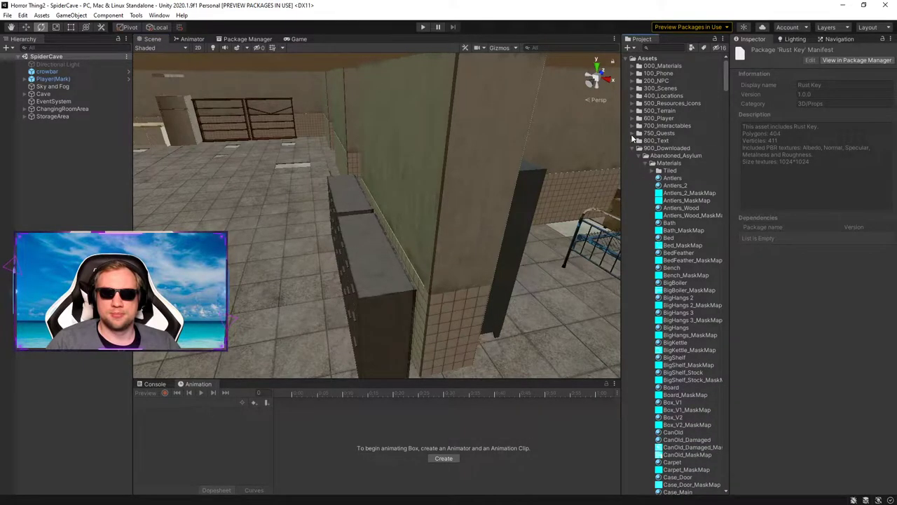
pyautogui.click(632, 145)
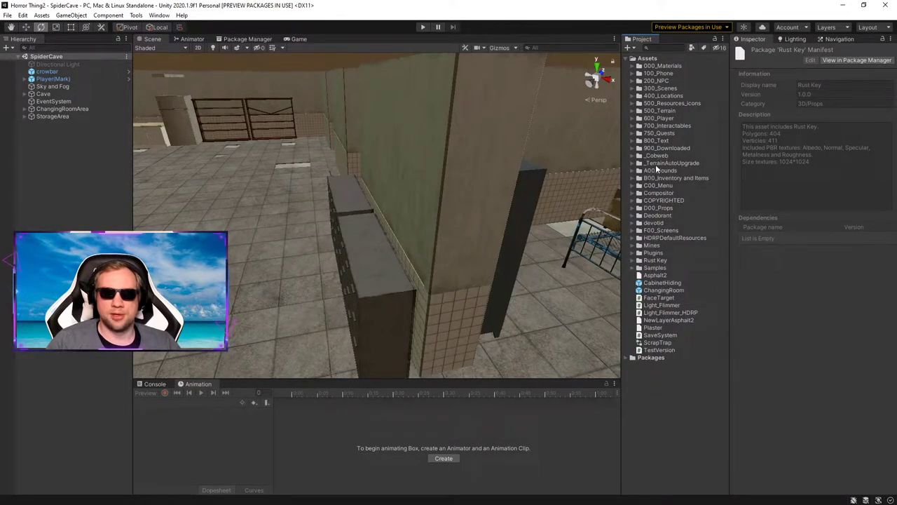
# Step: Place the Deodorant prefab from the Deodorant package's Prefabs folder on top of the drawer cabinets
pyautogui.click(646, 216)
pyautogui.click(632, 216)
pyautogui.click(640, 232)
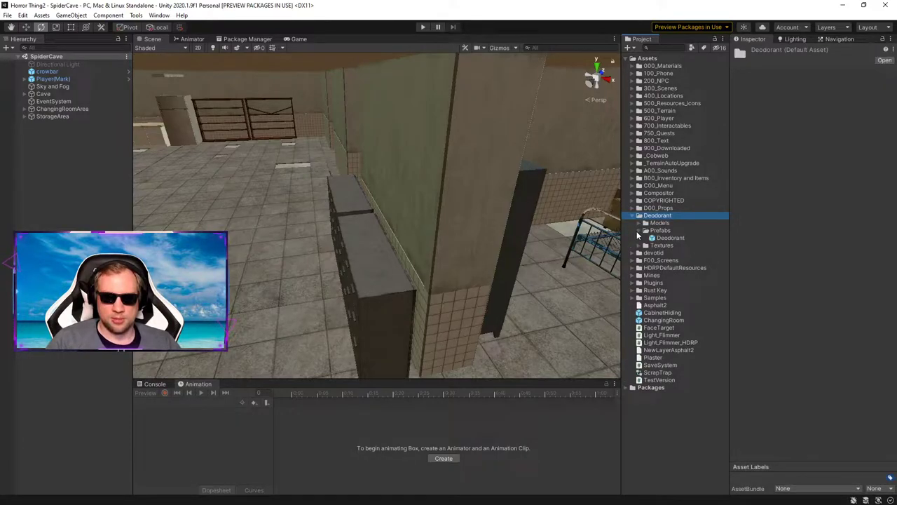
pyautogui.click(659, 239)
pyautogui.moveTo(663, 244); pyautogui.dragTo(368, 260)
pyautogui.moveTo(398, 153); pyautogui.dragTo(498, 156, button='right')
pyautogui.press('w')
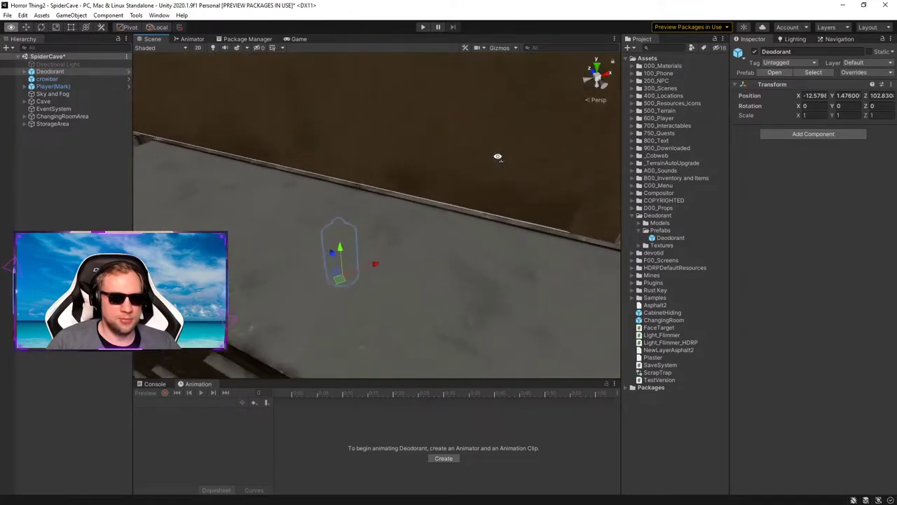
pyautogui.keyDown('alt'); pyautogui.moveTo(497, 157); pyautogui.dragTo(463, 171); pyautogui.keyUp('alt')
pyautogui.press('e')
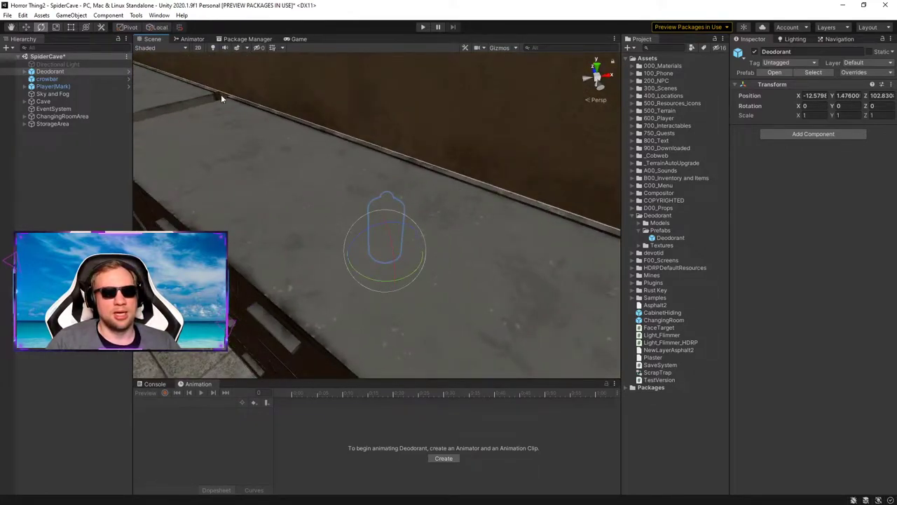
# Step: Inspect the Deodorant prefab and its normal, metalness and albedo textures
pyautogui.click(52, 73)
pyautogui.click(670, 239)
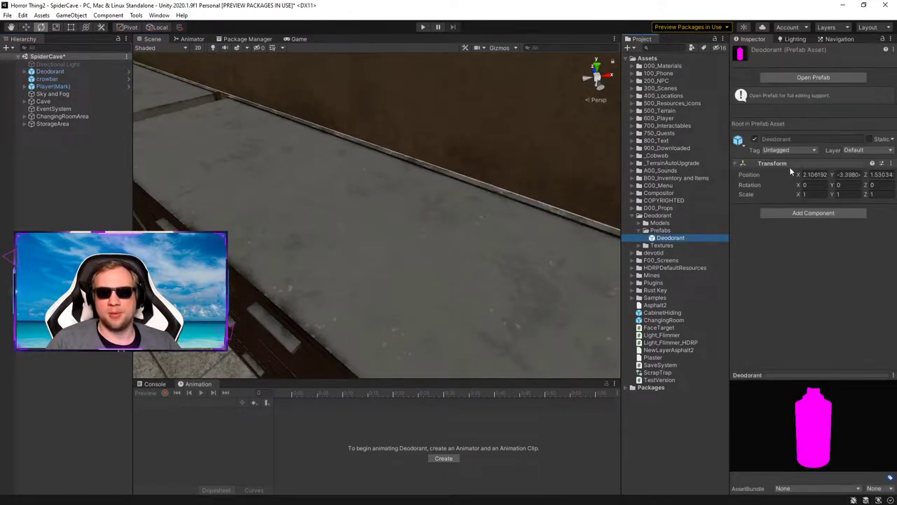
pyautogui.click(646, 245)
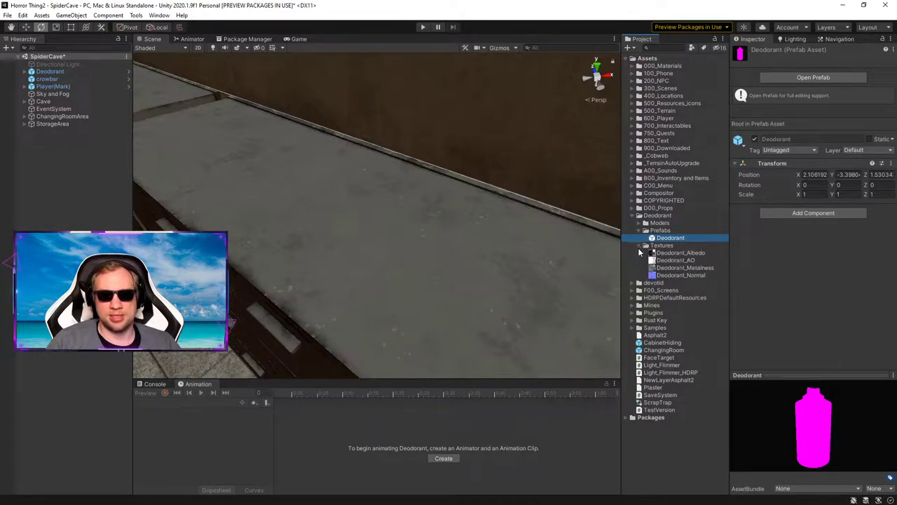
pyautogui.click(674, 275)
pyautogui.click(684, 268)
pyautogui.click(678, 252)
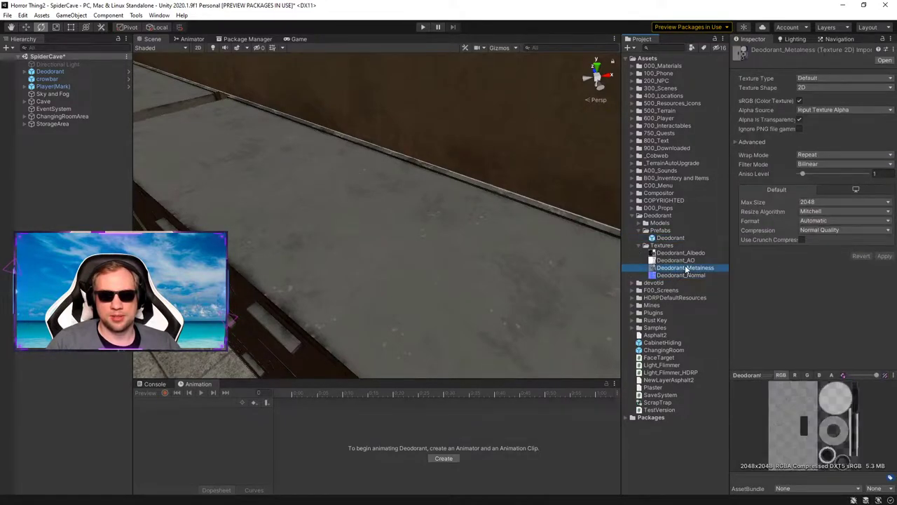
# Step: Upgrade the Deodorant material in the Models folder to a High Definition material
pyautogui.click(643, 224)
pyautogui.click(640, 223)
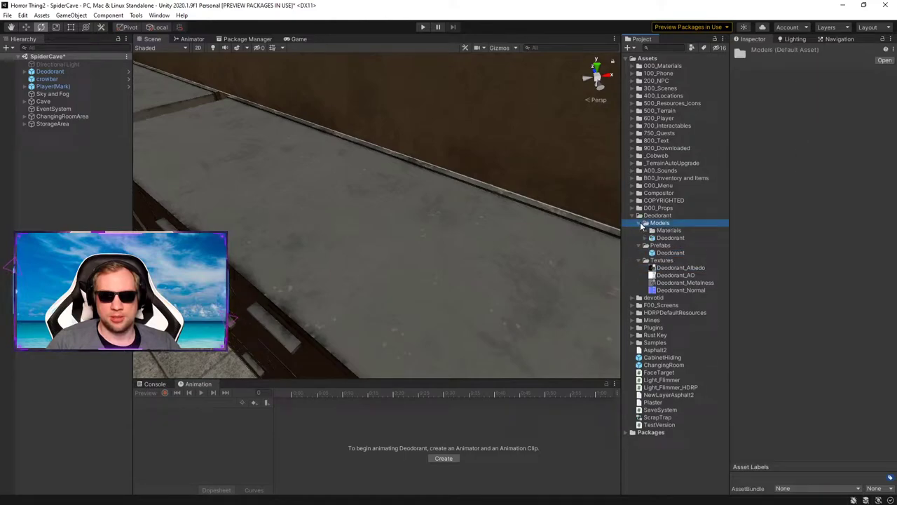
pyautogui.click(645, 231)
pyautogui.click(679, 238)
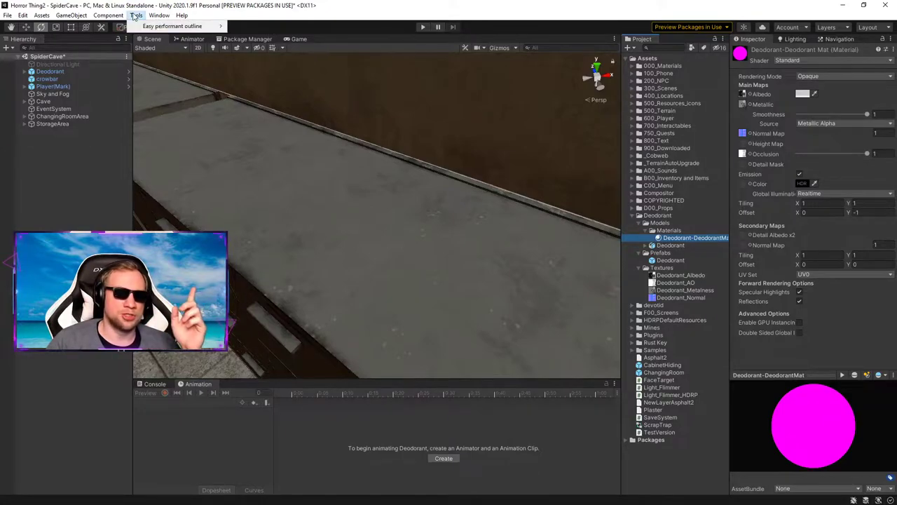
pyautogui.click(159, 16)
pyautogui.moveTo(110, 18)
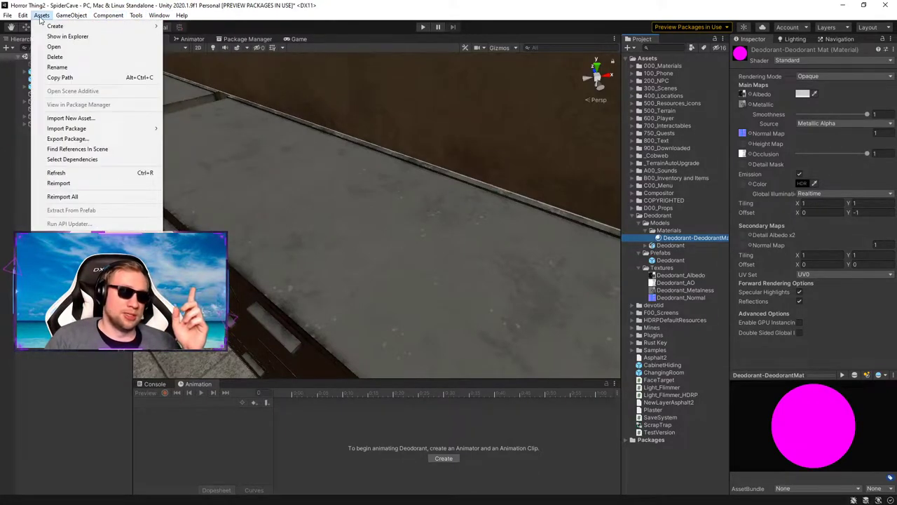
pyautogui.moveTo(30, 16)
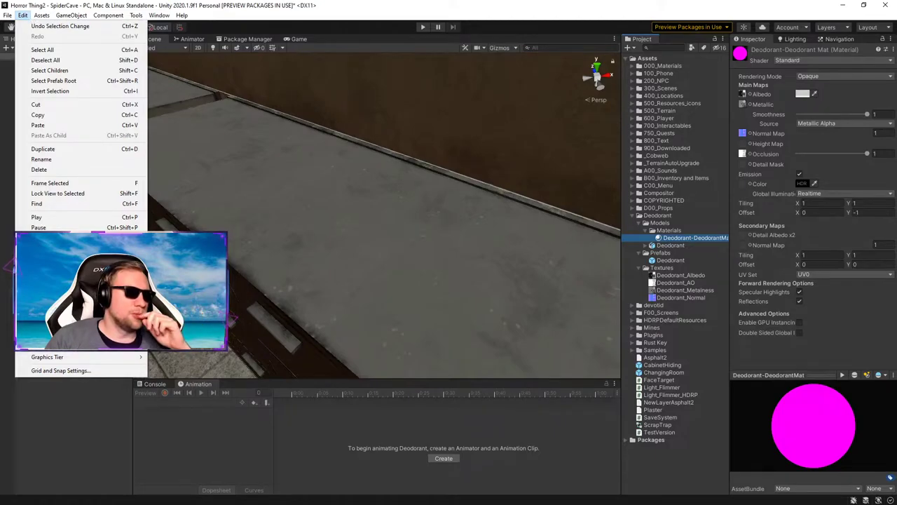
pyautogui.moveTo(86, 333)
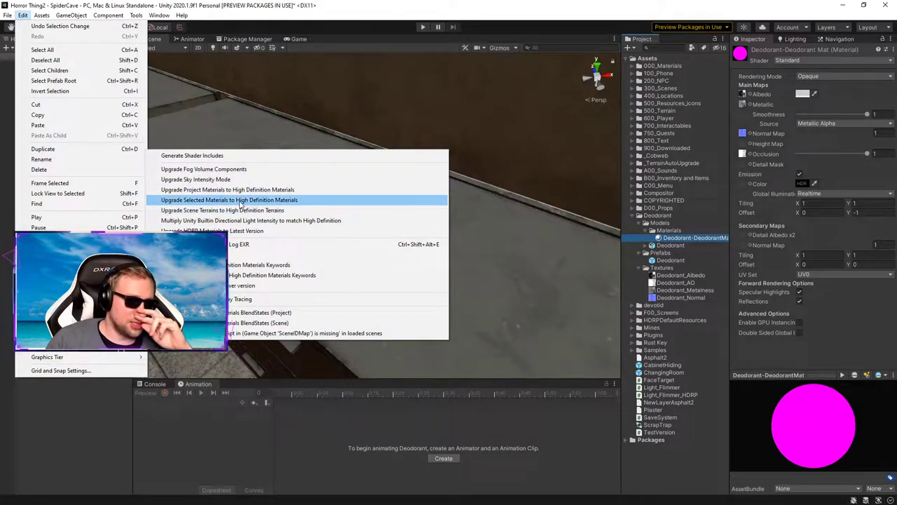
pyautogui.click(240, 200)
pyautogui.click(477, 277)
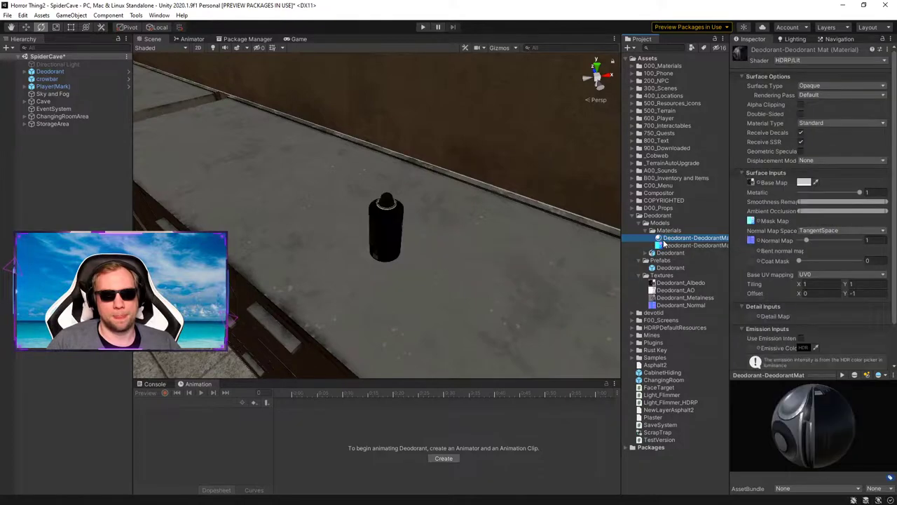
# Step: Scale the deodorant can on the cabinet uniformly to about 1.76 and save the scene
pyautogui.moveTo(541, 235); pyautogui.dragTo(522, 197, button='right')
pyautogui.click(355, 200)
pyautogui.press('f')
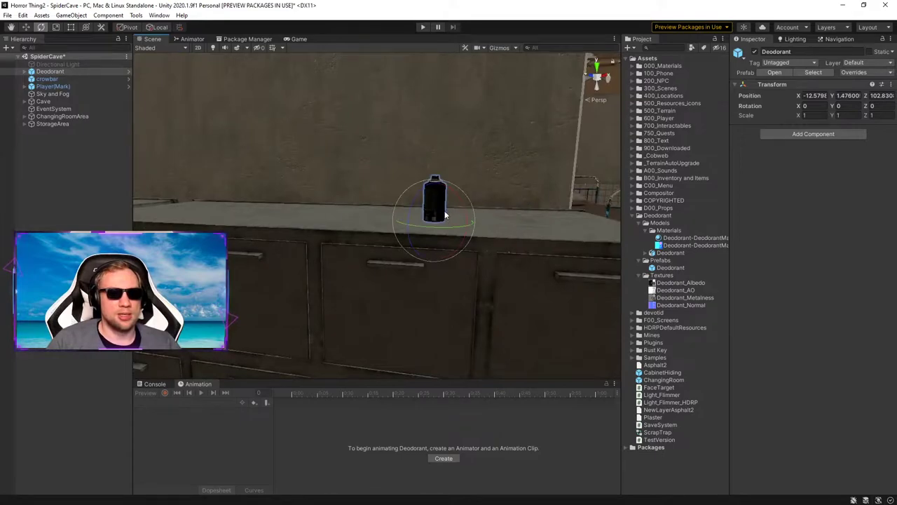
pyautogui.press('r')
pyautogui.moveTo(434, 217); pyautogui.dragTo(504, 207)
pyautogui.moveTo(504, 207)
pyautogui.mouseDown(button='right')
pyautogui.moveTo(367, 189)
pyautogui.moveTo(380, 214)
pyautogui.moveTo(511, 213)
pyautogui.mouseUp(button='right')
pyautogui.hotkey('ctrl', 's')
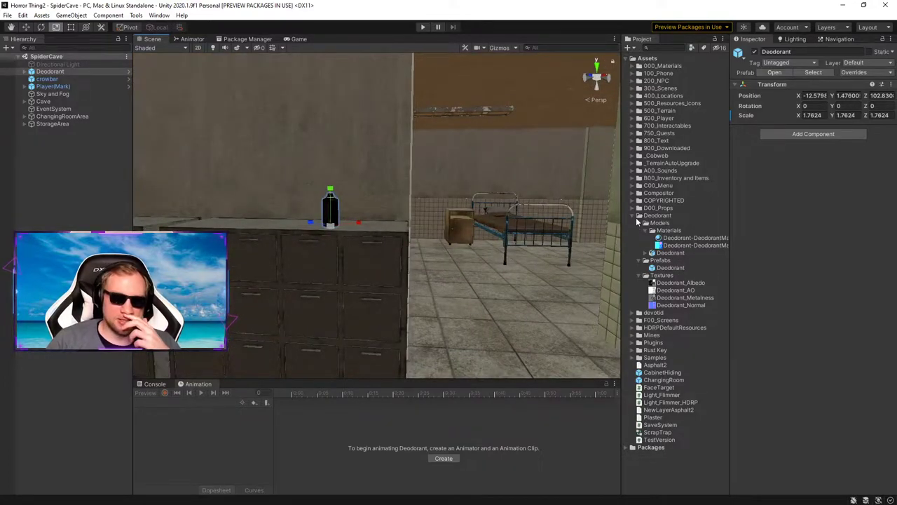
# Step: Collapse the Deodorant folder and move it into the 900_Downloaded folder
pyautogui.click(636, 218)
pyautogui.click(637, 221)
pyautogui.click(638, 216)
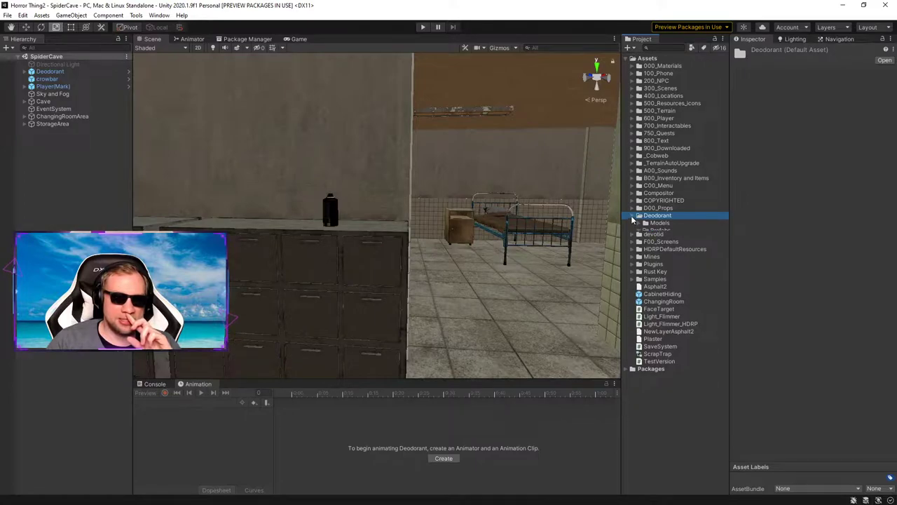
pyautogui.moveTo(681, 184); pyautogui.dragTo(668, 150)
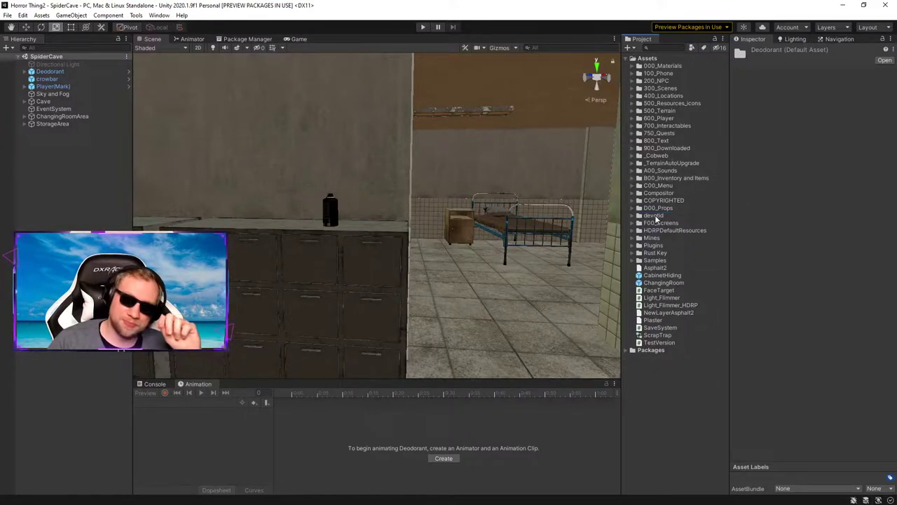
# Step: Upgrade the rust_key_autodesk and rust_key_standard materials together to High Definition materials
pyautogui.click(654, 253)
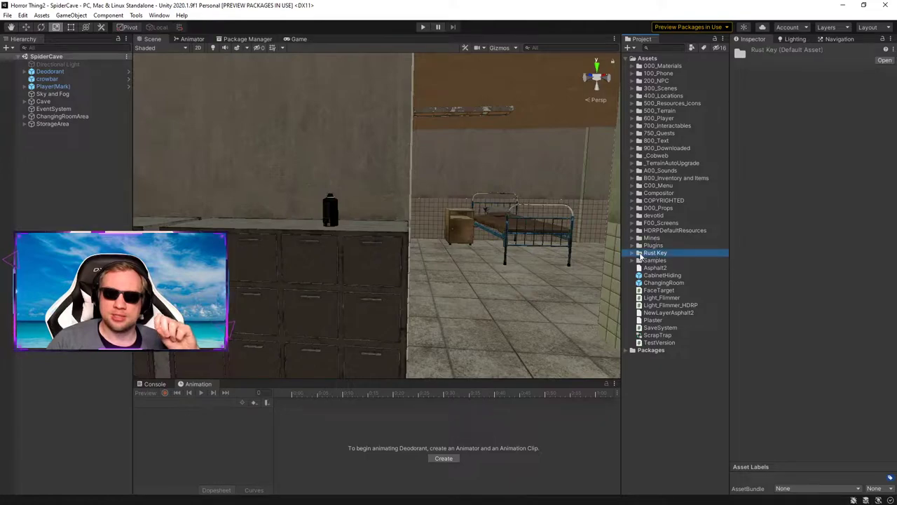
pyautogui.click(631, 253)
pyautogui.click(645, 260)
pyautogui.click(660, 275)
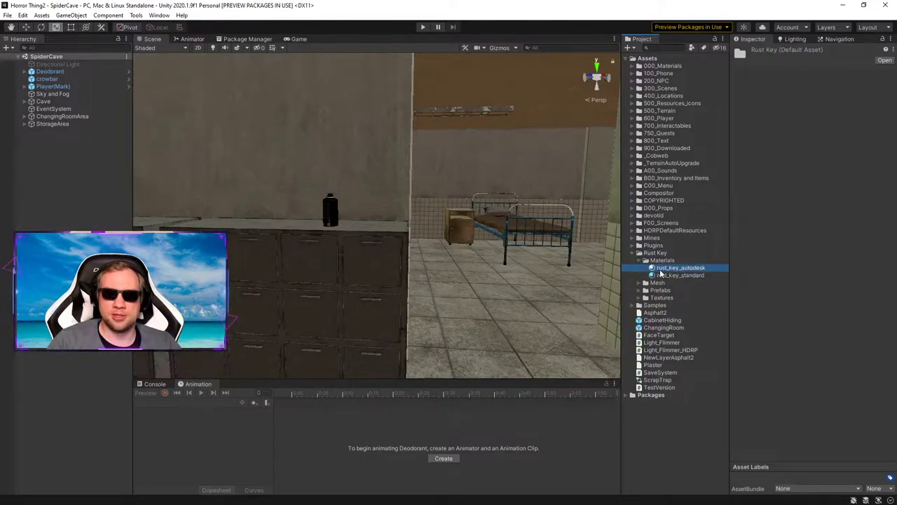
pyautogui.keyDown('shift'); pyautogui.click(662, 270); pyautogui.keyUp('shift')
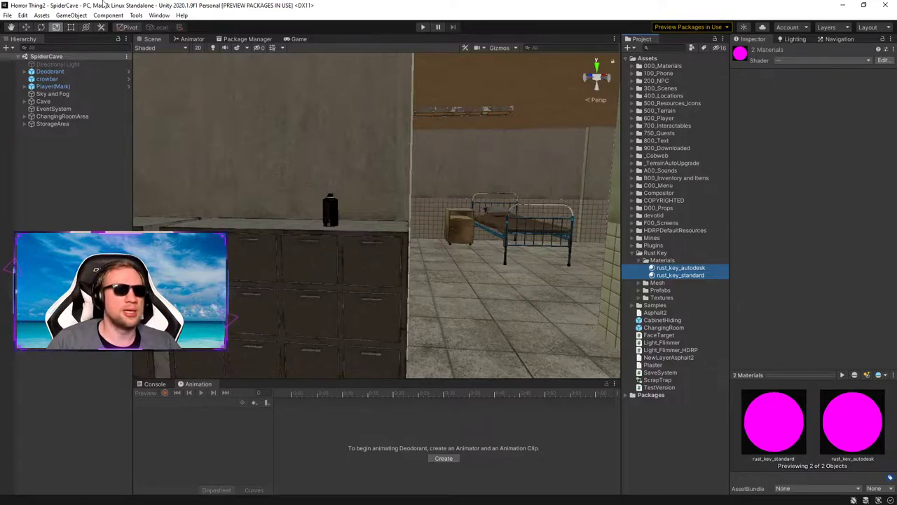
pyautogui.click(23, 16)
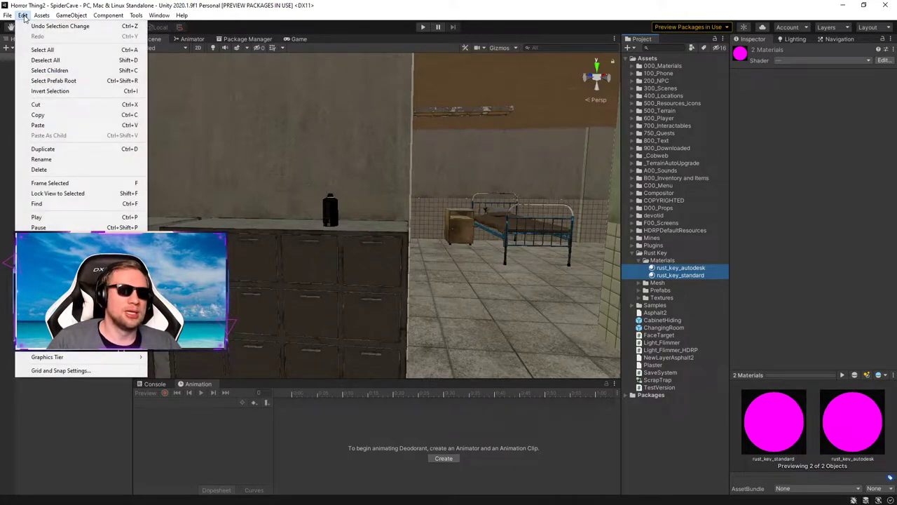
pyautogui.moveTo(84, 334)
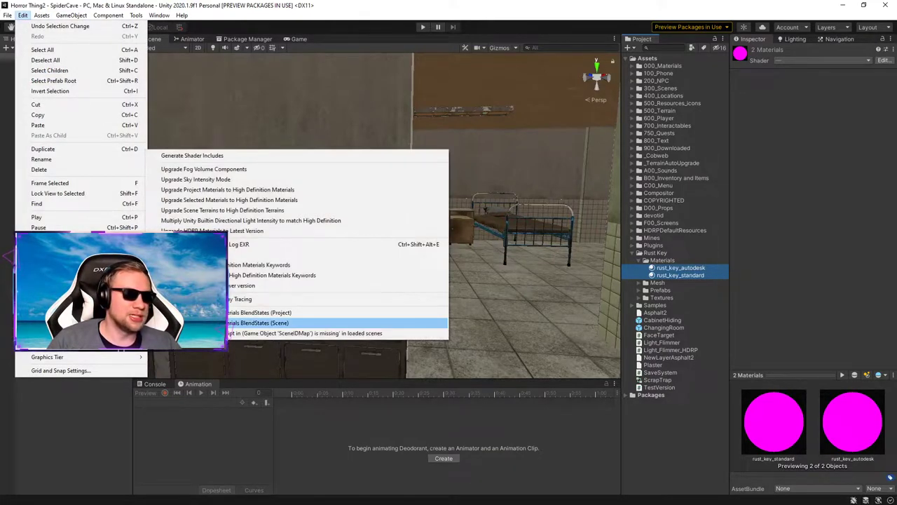
pyautogui.click(229, 200)
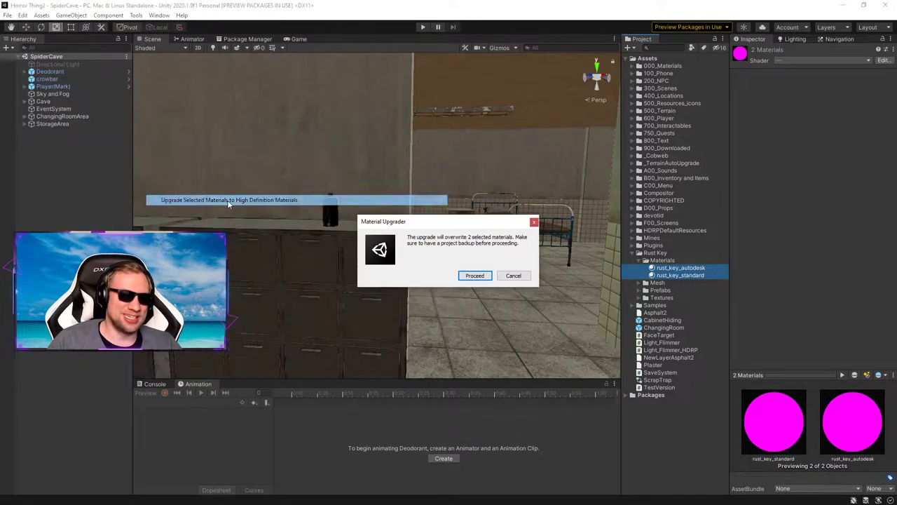
pyautogui.click(473, 275)
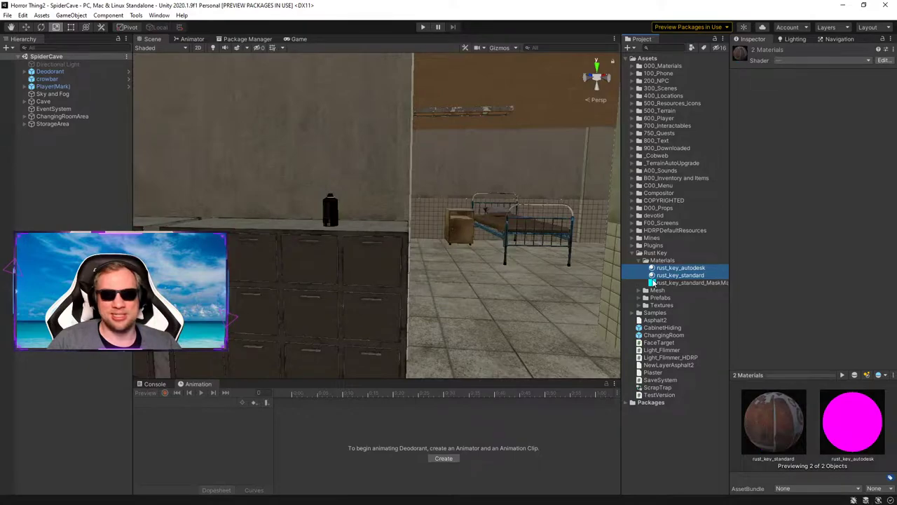
# Step: Compare the shaders of the two rust key materials and check which material the rust_key prefab uses
pyautogui.click(668, 269)
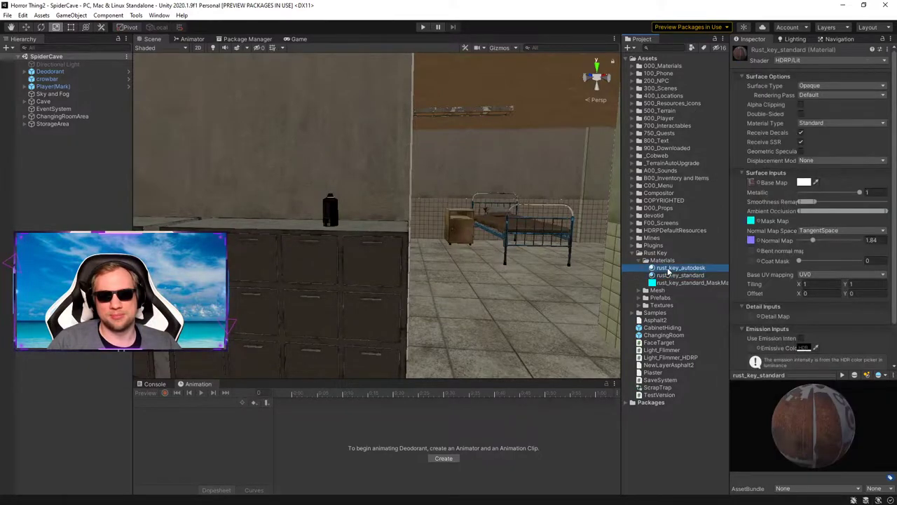
pyautogui.click(668, 275)
pyautogui.click(668, 269)
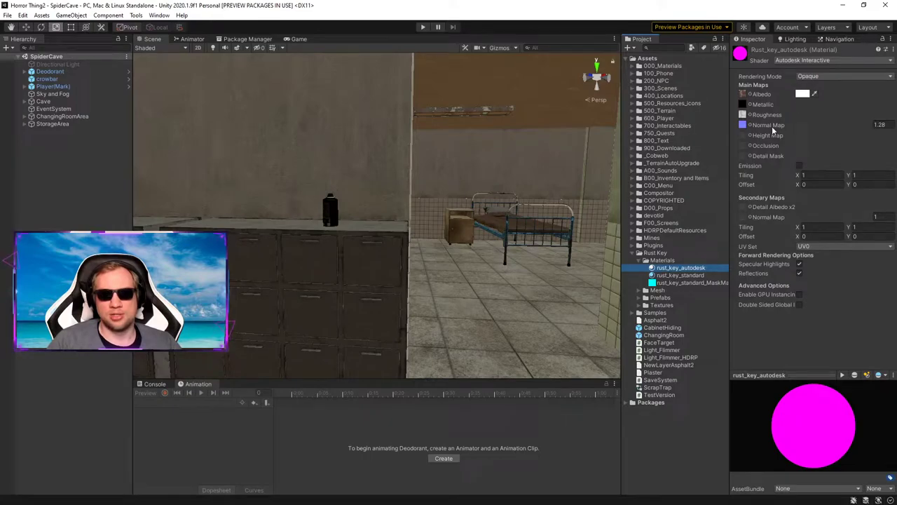
pyautogui.click(637, 261)
pyautogui.click(644, 276)
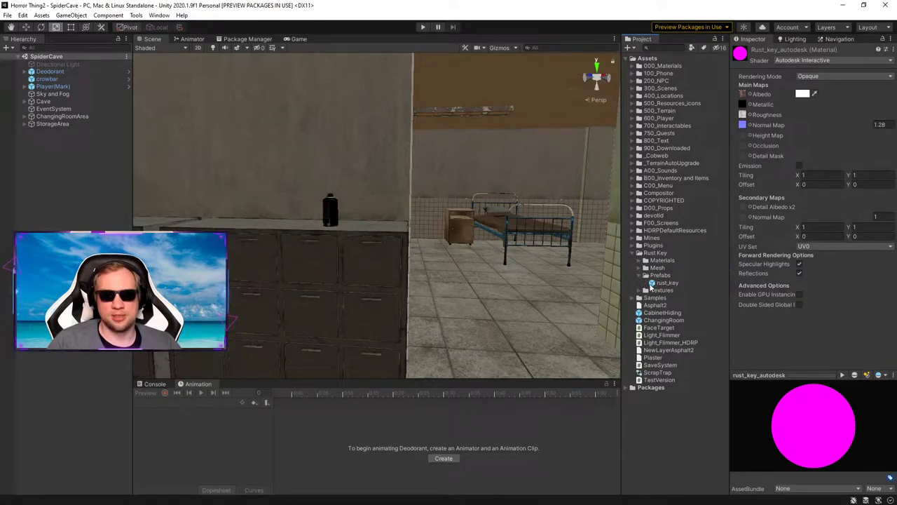
pyautogui.click(663, 283)
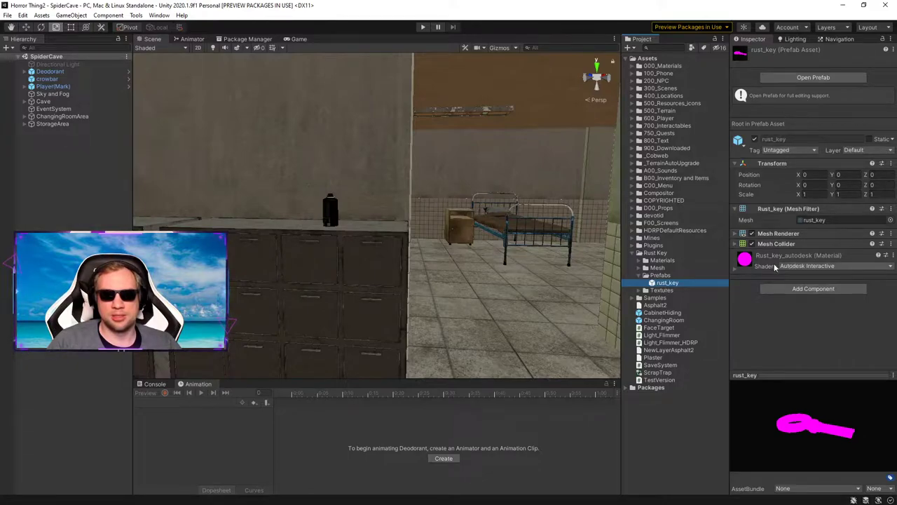
# Step: Assign the rust_key_standard material to the rust_key prefab
pyautogui.click(646, 260)
pyautogui.click(701, 276)
pyautogui.moveTo(702, 279); pyautogui.dragTo(799, 316)
# Step: Place the rust_key prefab on the cabinet top beside the deodorant can, lowered to a Y position of 1.491
pyautogui.moveTo(426, 203); pyautogui.dragTo(417, 246, button='right')
pyautogui.press('w')
pyautogui.click(665, 309)
pyautogui.moveTo(468, 205); pyautogui.dragTo(501, 208)
pyautogui.moveTo(500, 208); pyautogui.dragTo(343, 196, button='right')
pyautogui.press('d')
pyautogui.press('w')
pyautogui.moveTo(473, 176); pyautogui.dragTo(473, 172)
pyautogui.moveTo(460, 178); pyautogui.dragTo(583, 218, button='right')
pyautogui.press('a')
pyautogui.keyDown('alt'); pyautogui.moveTo(582, 217); pyautogui.dragTo(597, 223); pyautogui.keyUp('alt')
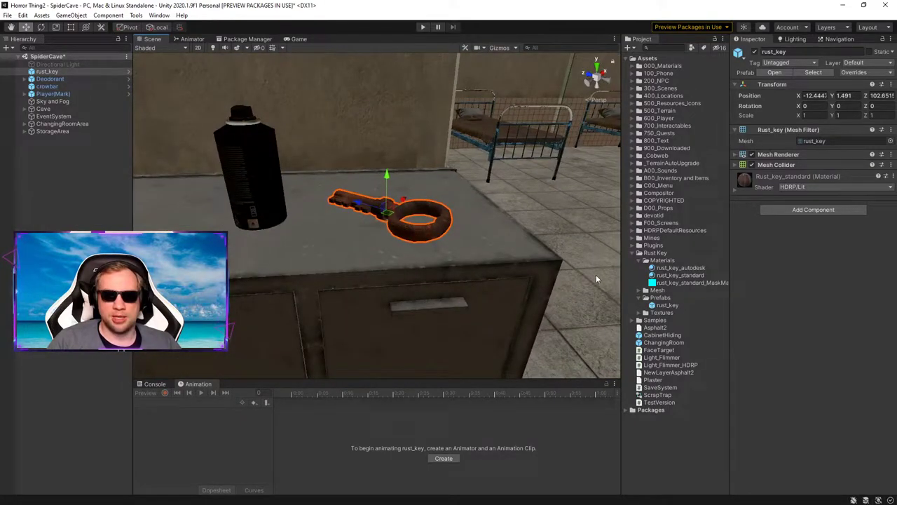
# Step: Move the Rust Key asset folder into the 900_Downloaded folder
pyautogui.click(631, 254)
pyautogui.click(649, 256)
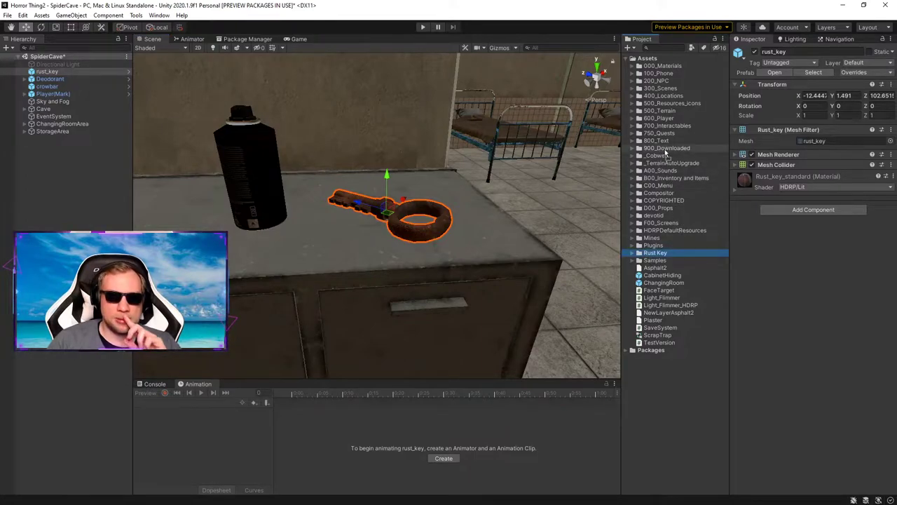
pyautogui.moveTo(665, 152); pyautogui.dragTo(666, 152)
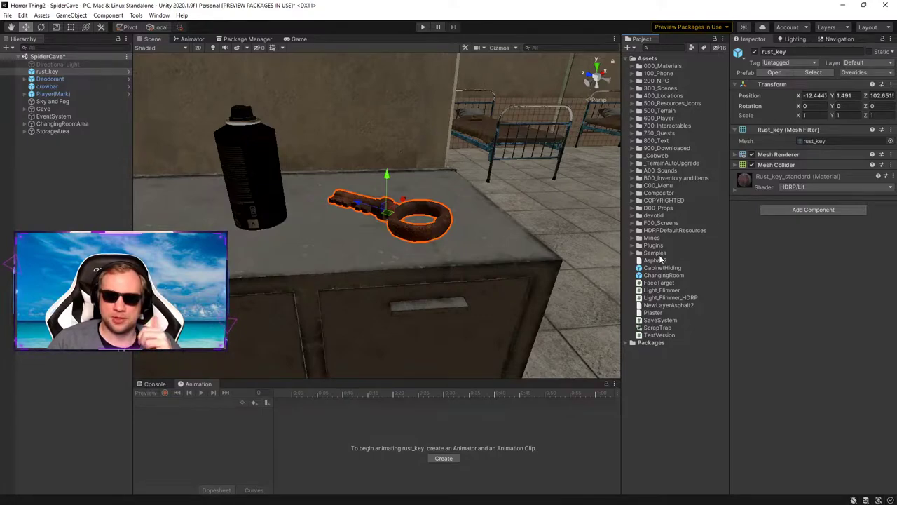
# Step: Locate the Lighter_Prefab in the devotid folder and select its Lighter material
pyautogui.click(634, 216)
pyautogui.click(639, 223)
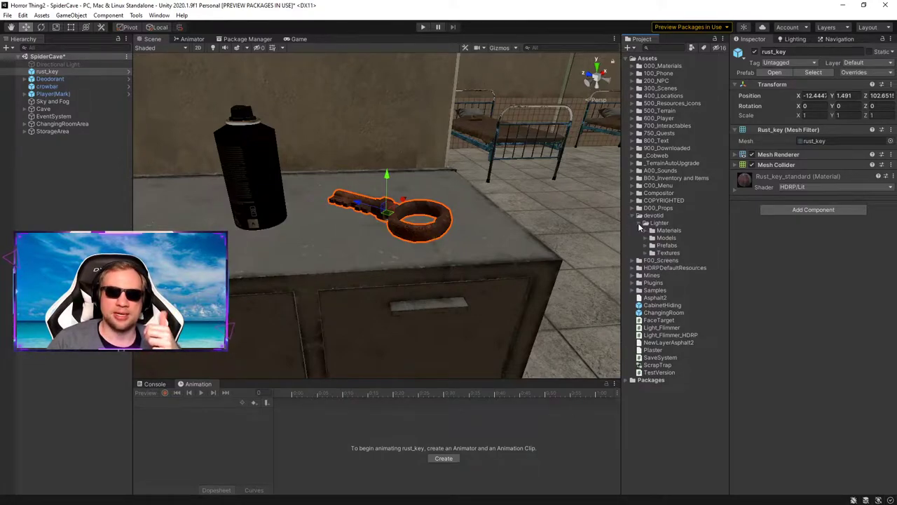
pyautogui.click(642, 245)
pyautogui.click(675, 253)
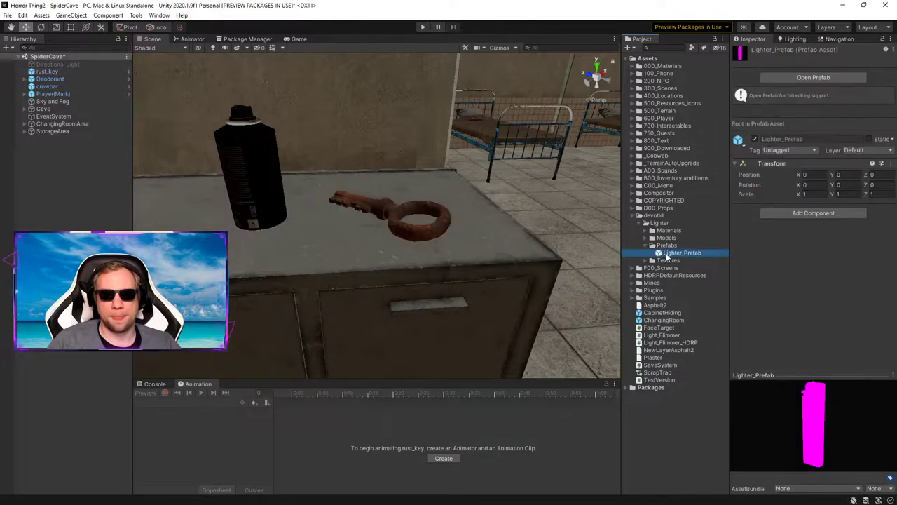
pyautogui.click(646, 231)
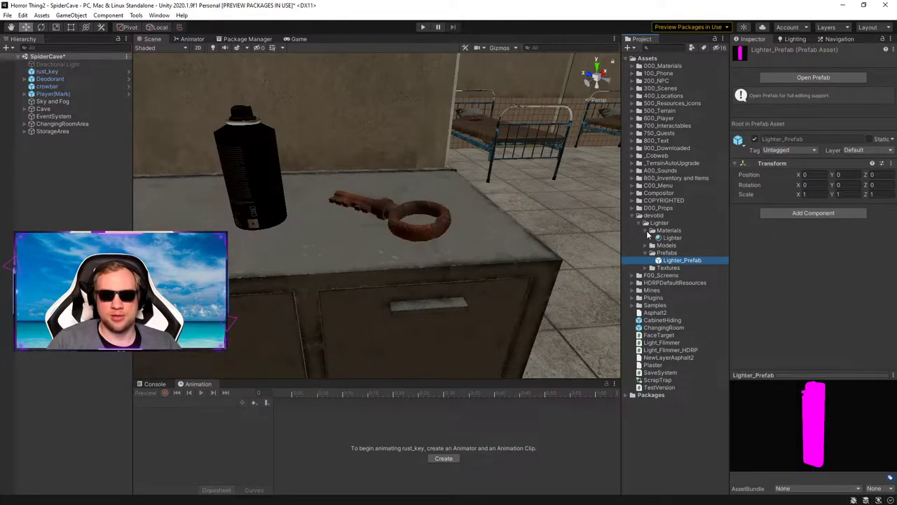
pyautogui.click(671, 238)
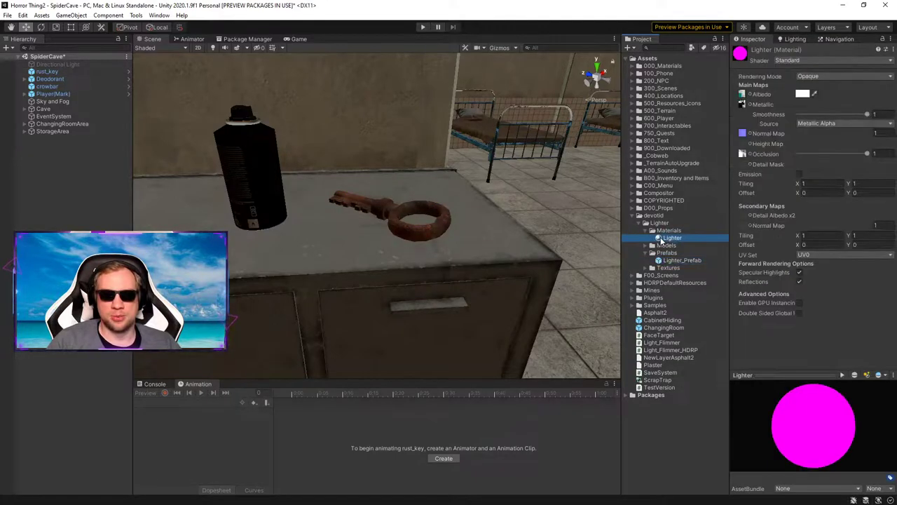
pyautogui.click(23, 16)
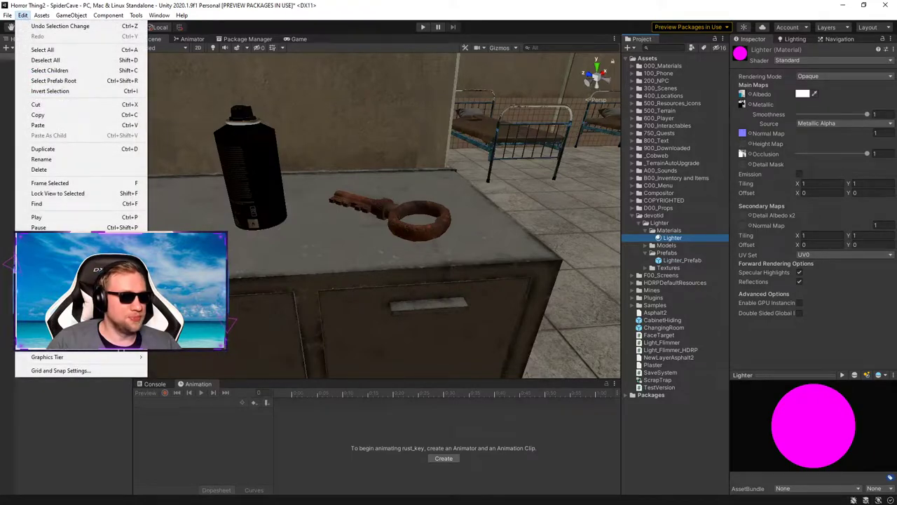
pyautogui.moveTo(84, 332)
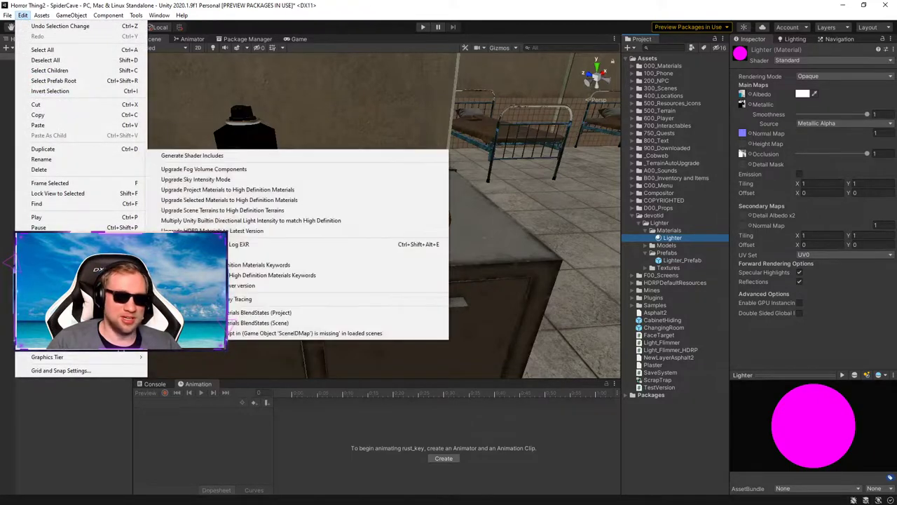
pyautogui.click(273, 190)
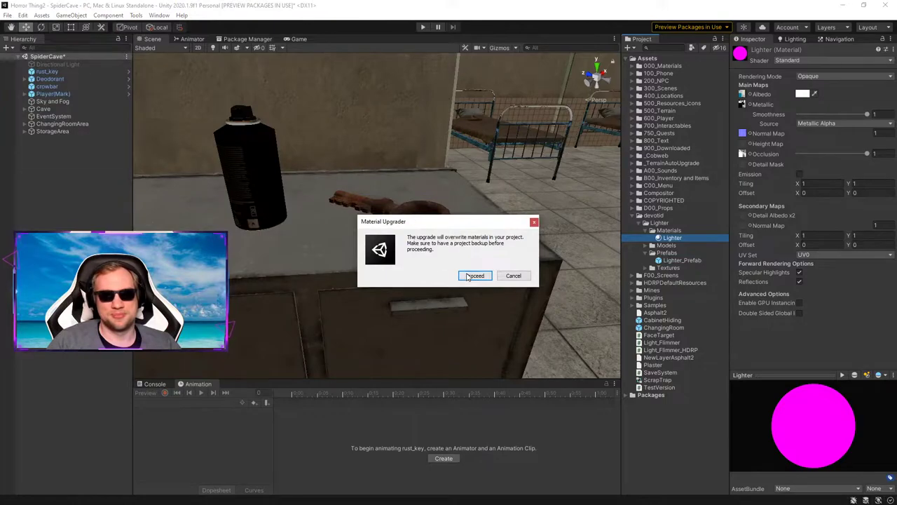
pyautogui.click(520, 276)
# Step: Upgrade only the selected Lighter material to a High Definition material
pyautogui.click(22, 16)
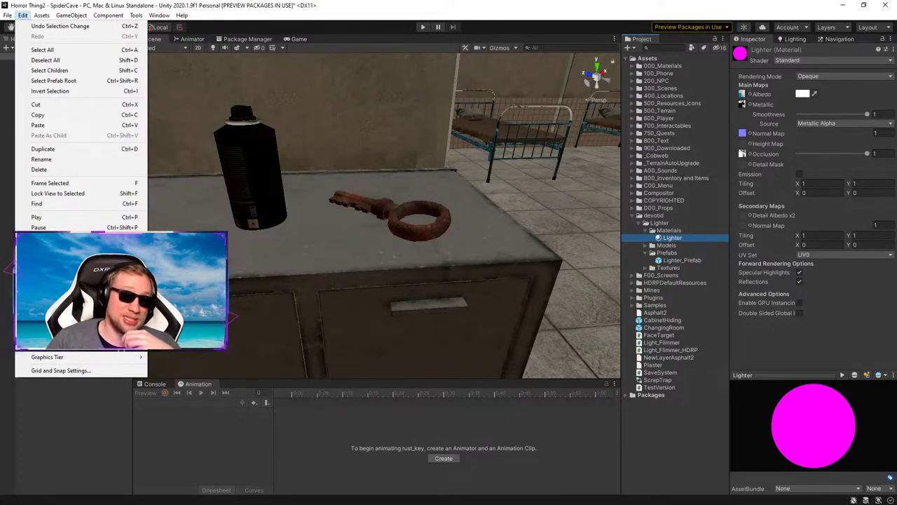
pyautogui.moveTo(106, 336)
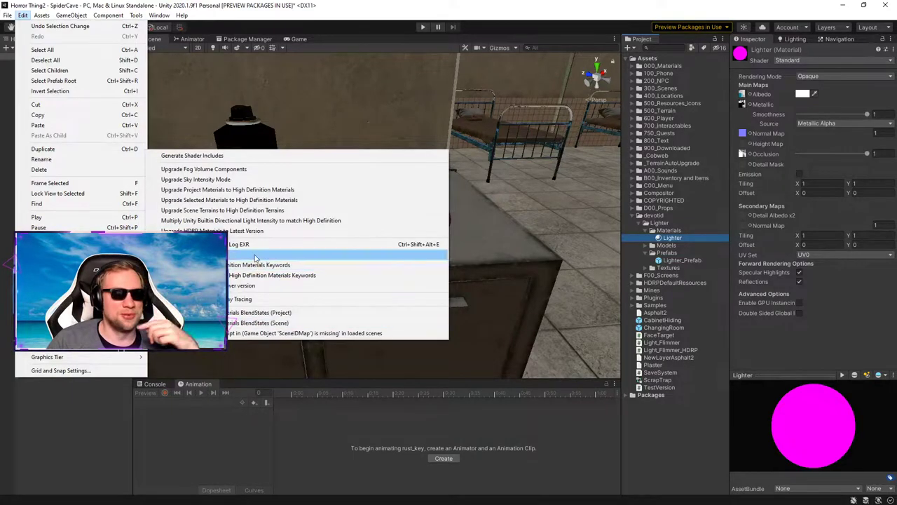
pyautogui.click(256, 200)
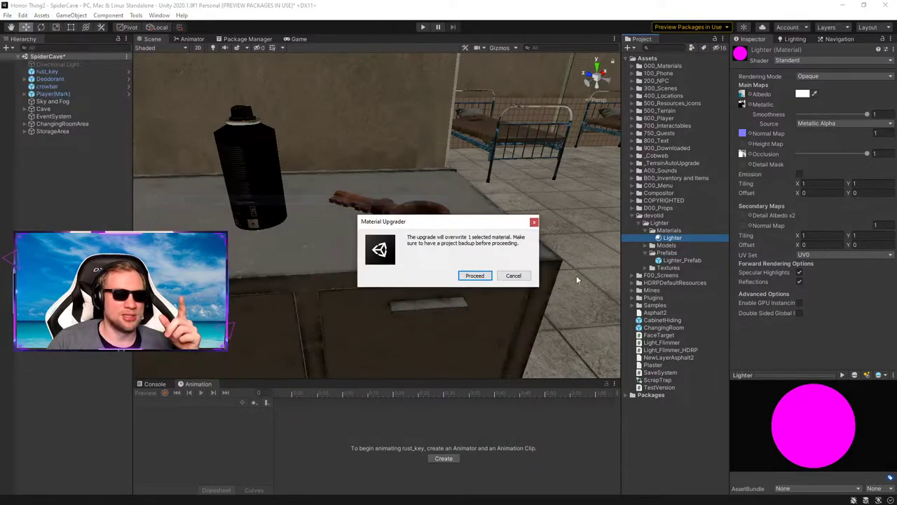
pyautogui.click(469, 276)
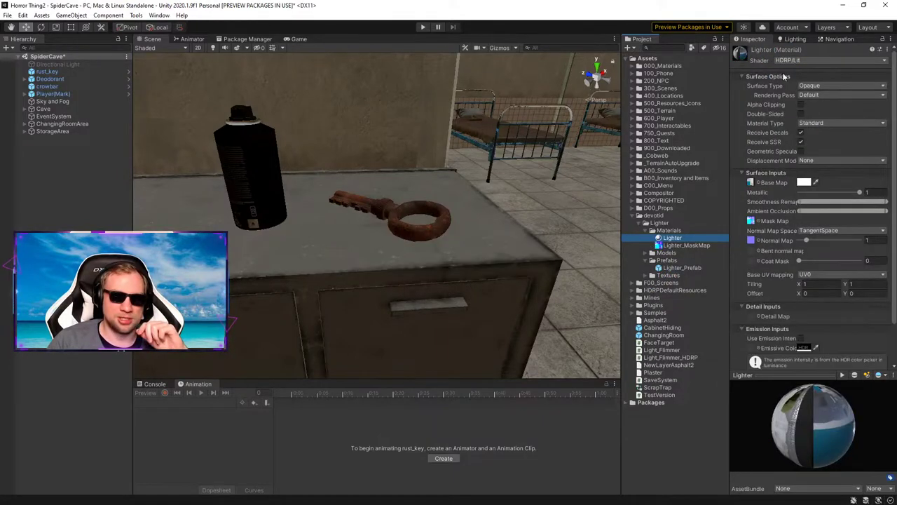
# Step: Place the Lighter_Prefab on the cabinet top, scale it uniformly to about 1.58 and move it farther from the deodorant can
pyautogui.moveTo(683, 268); pyautogui.dragTo(180, 231)
pyautogui.moveTo(314, 173); pyautogui.dragTo(358, 168, button='right')
pyautogui.press('r')
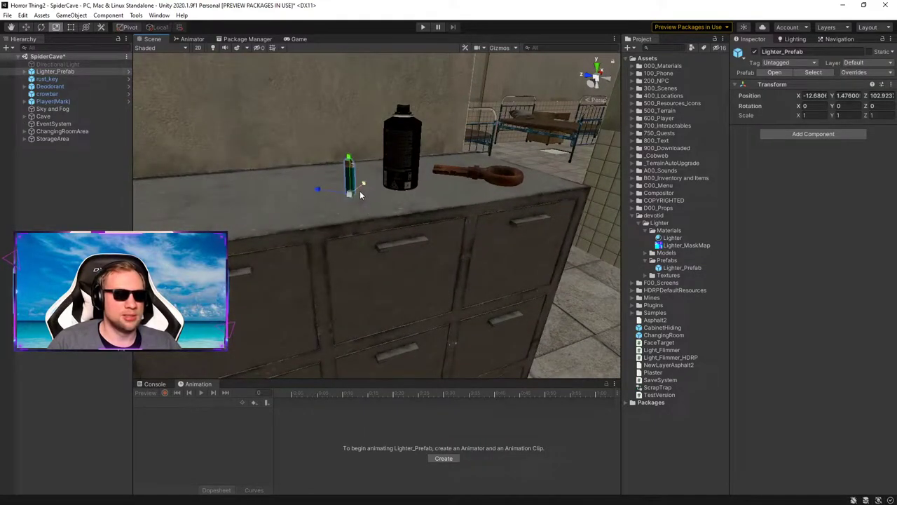
pyautogui.moveTo(351, 195); pyautogui.dragTo(367, 183)
pyautogui.moveTo(366, 183); pyautogui.dragTo(294, 175, button='right')
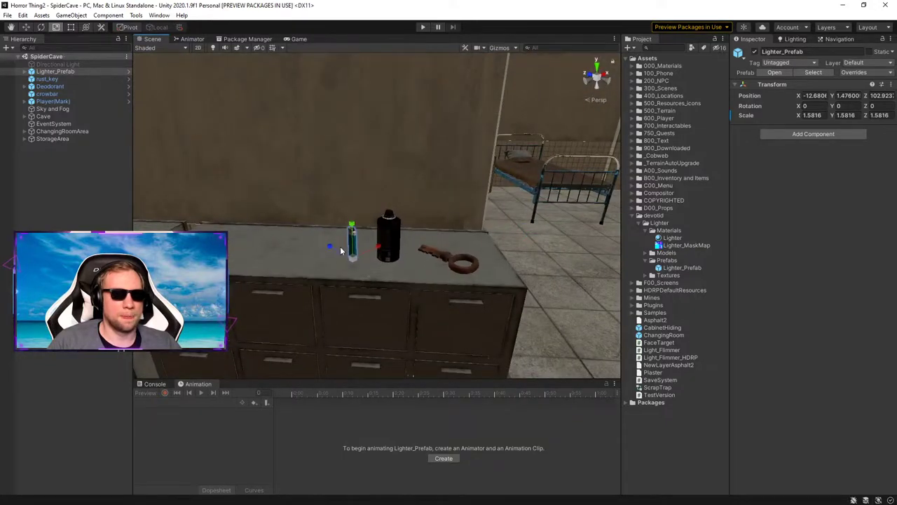
pyautogui.press('w')
pyautogui.moveTo(352, 261); pyautogui.dragTo(305, 257)
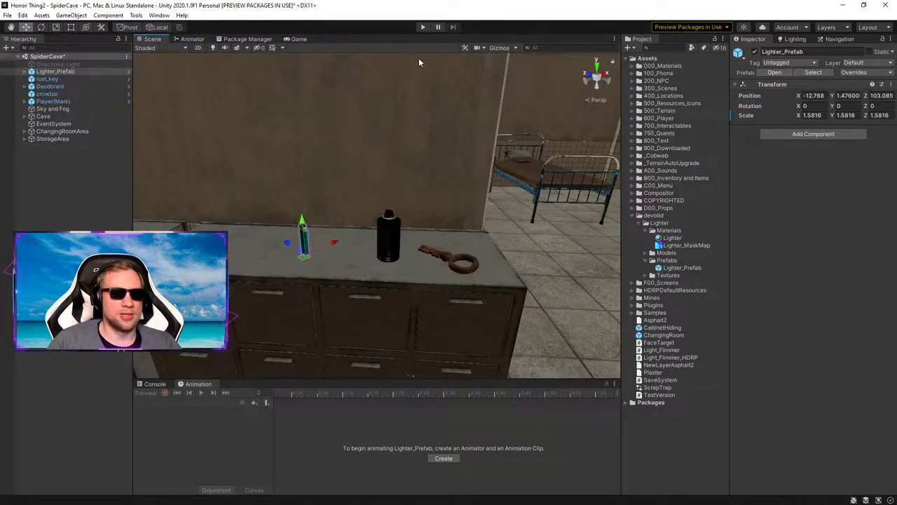
# Step: Rotate the Deodorant can about its vertical axis to about 109 degrees, then deselect it
pyautogui.click(384, 251)
pyautogui.press('e')
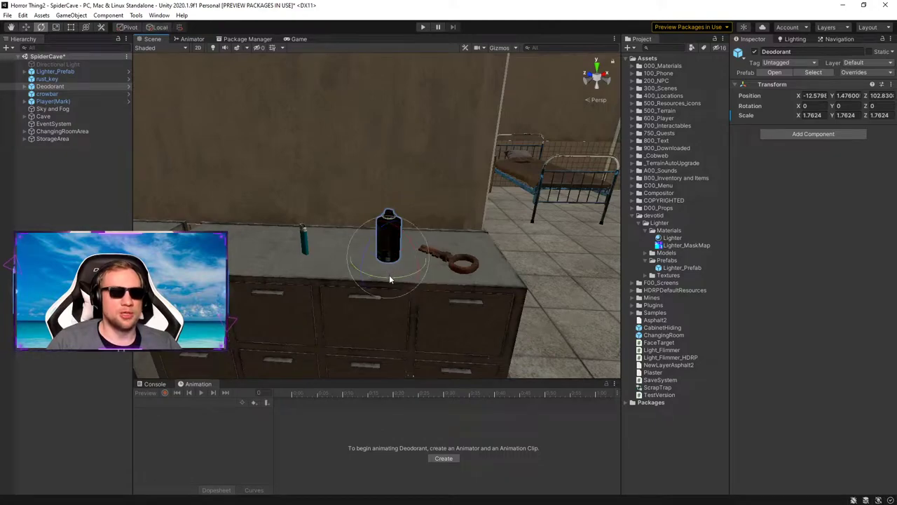
pyautogui.moveTo(293, 275); pyautogui.dragTo(242, 255)
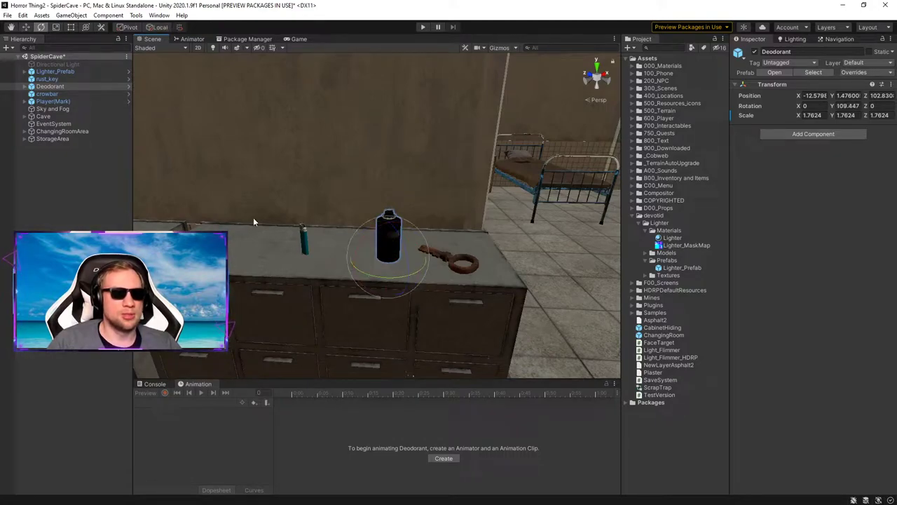
pyautogui.click(92, 202)
# Step: Play-test the SpiderCave scene and walk the player up to the cabinet with the props
pyautogui.click(423, 28)
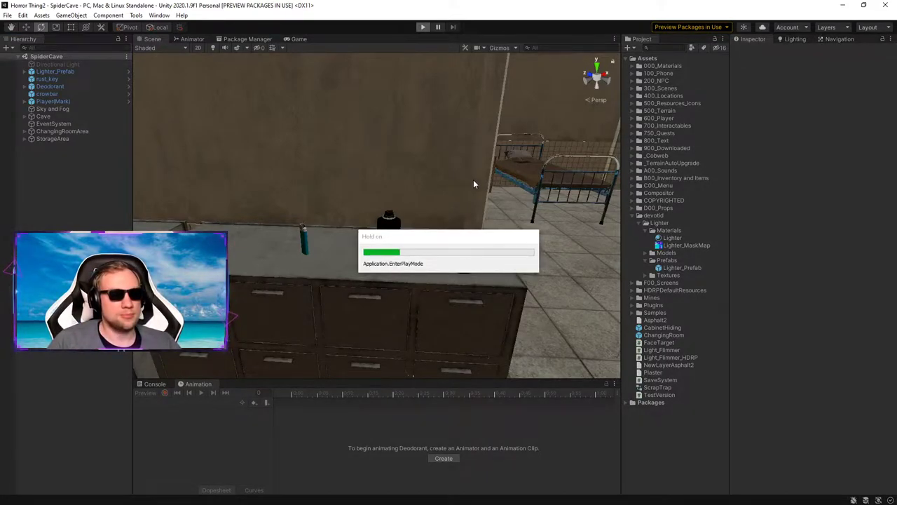
pyautogui.press('w')
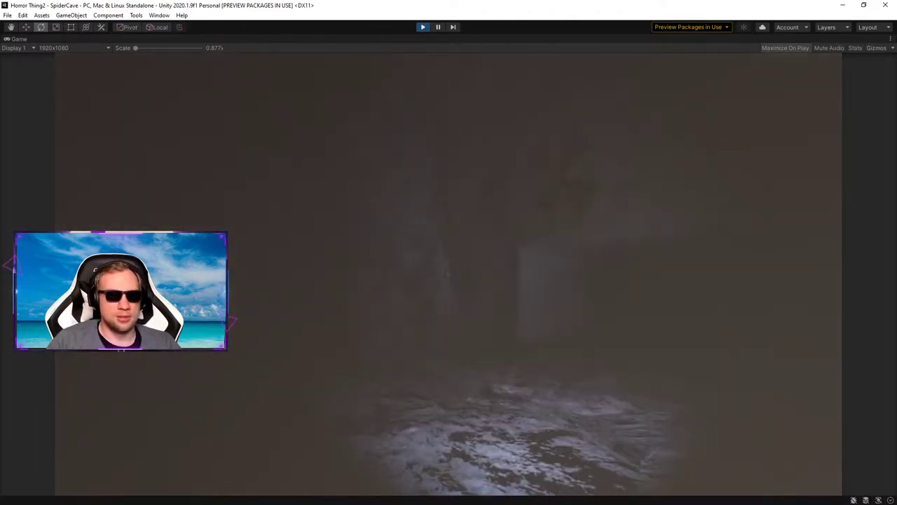
pyautogui.press('w')
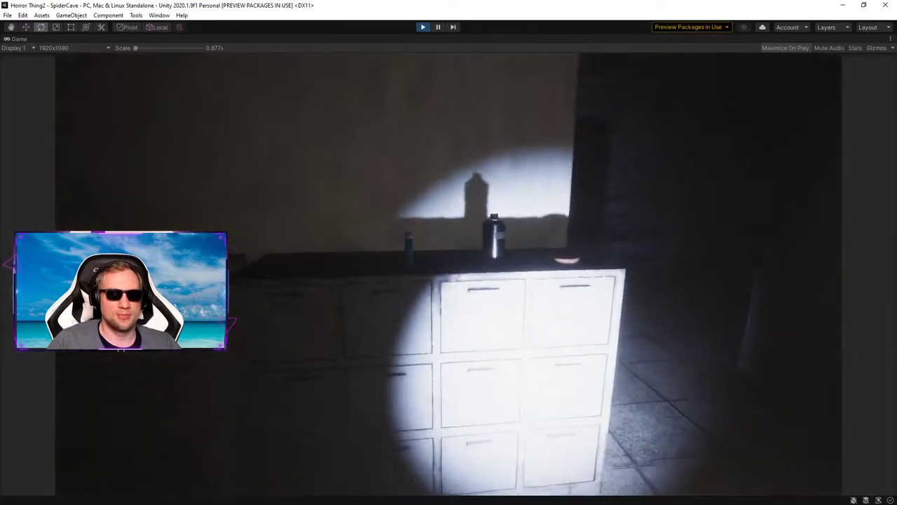
pyautogui.press('w')
# Step: Raise and lower the phone repeatedly to examine the lighter, can and key under the flashlight beam
pyautogui.press('q')
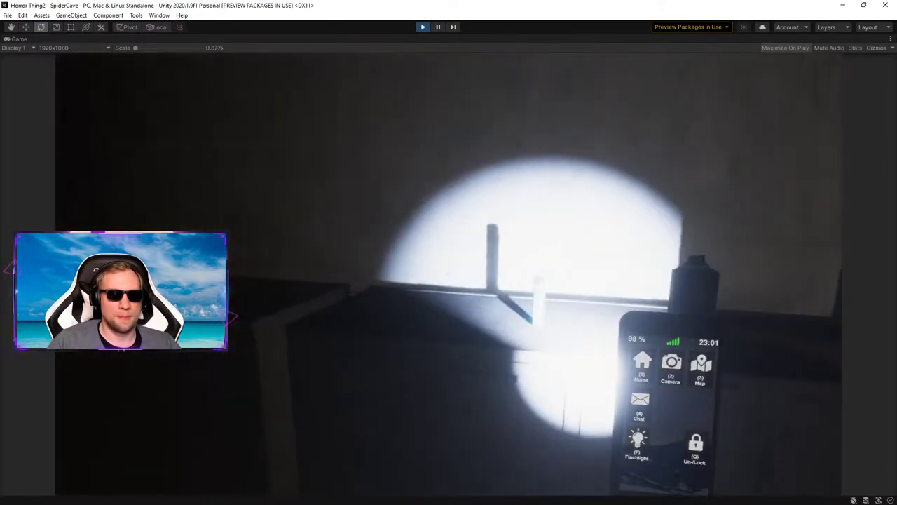
pyautogui.press('q')
pyautogui.press('q')
pyautogui.press('q')
pyautogui.press('q')
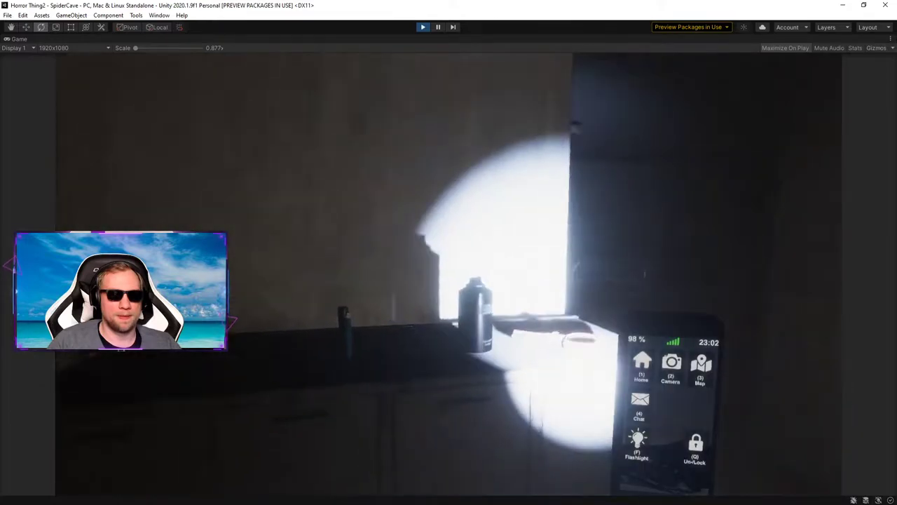
pyautogui.press('q')
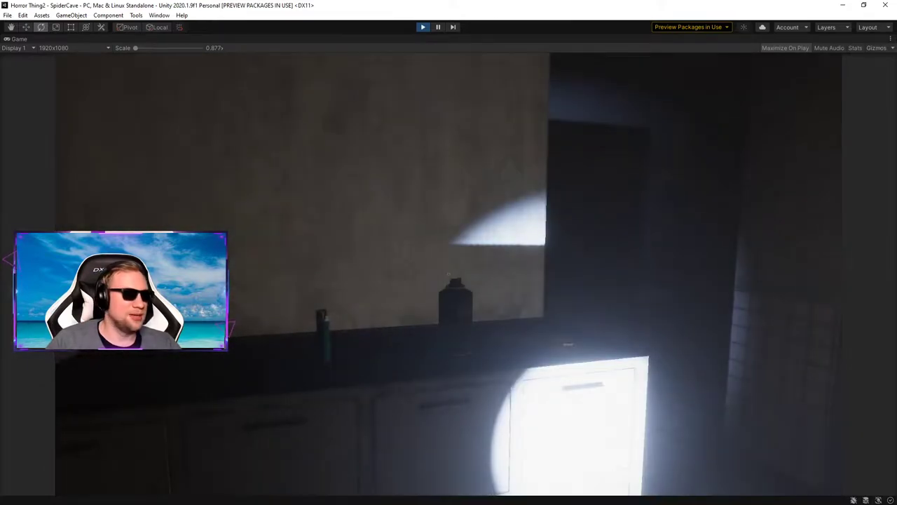
pyautogui.press('Tab')
pyautogui.press('Tab')
pyautogui.press('Tab')
pyautogui.press('Tab')
pyautogui.press('Tab')
pyautogui.press('Tab')
pyautogui.press('Tab')
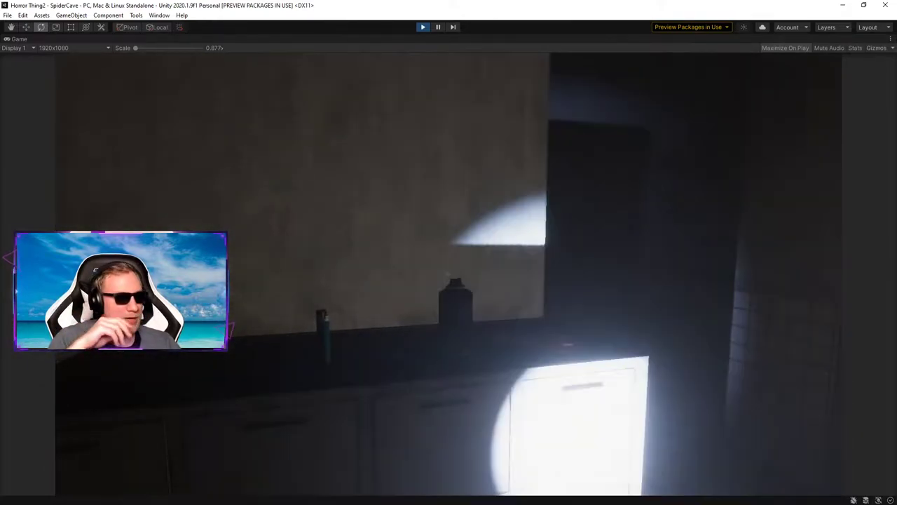
pyautogui.press('Tab')
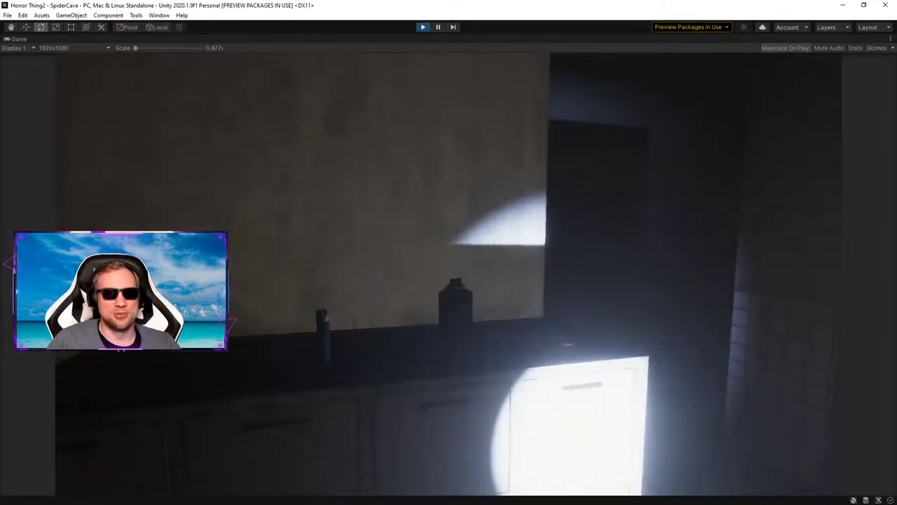
pyautogui.press('Tab')
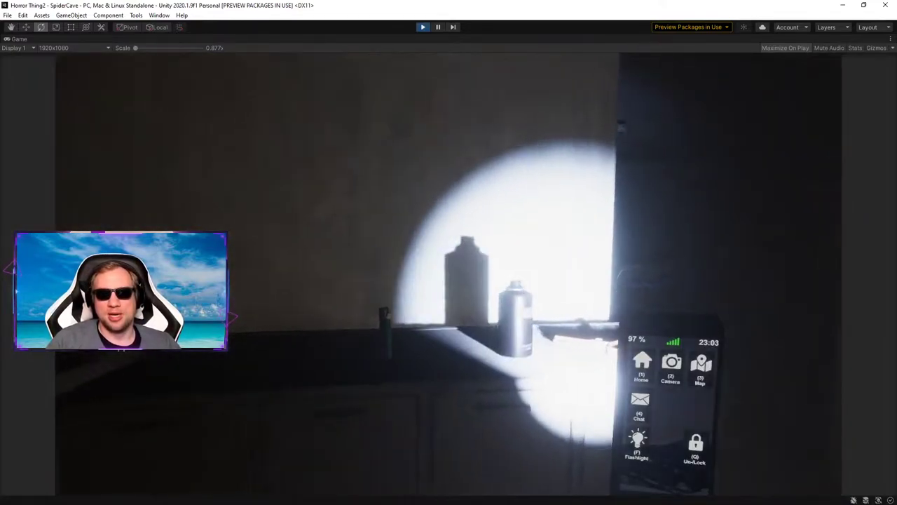
pyautogui.press('Tab')
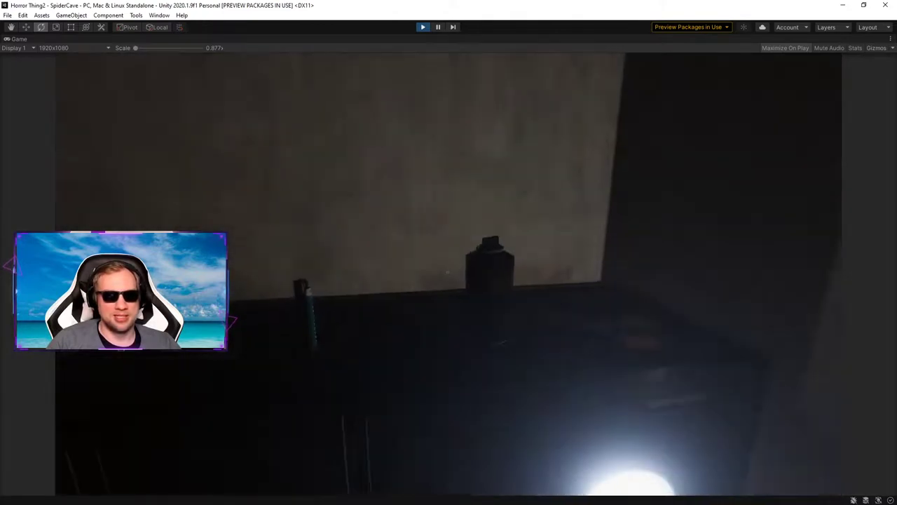
# Step: Toggle the flashlight and walk along the cabinets to inspect the props in the ambient light
pyautogui.press('f')
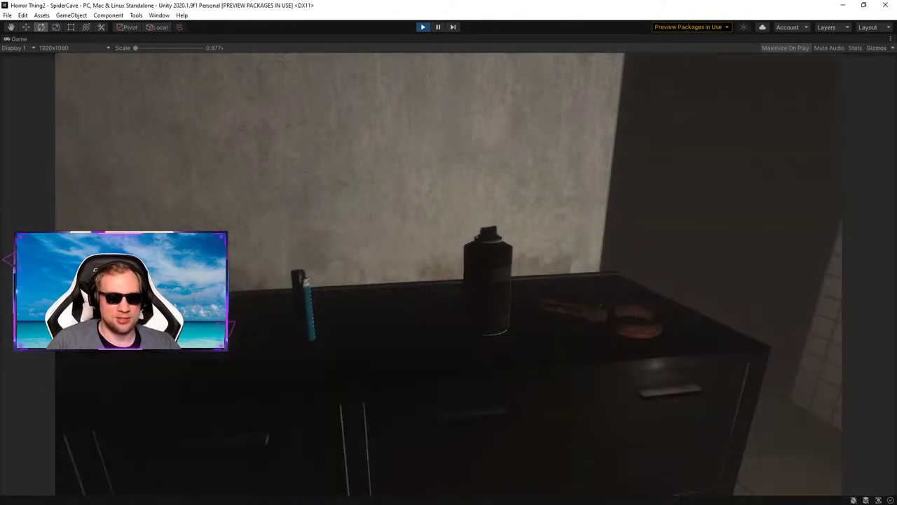
pyautogui.press('f')
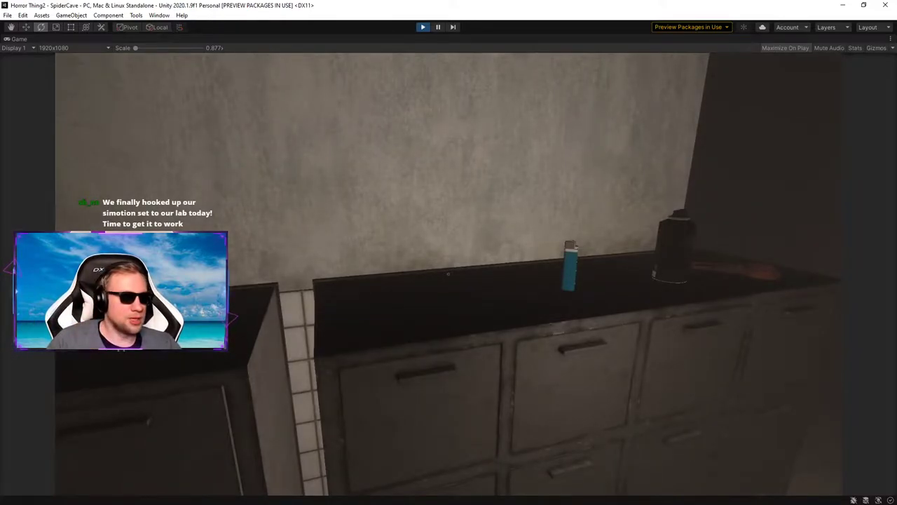
pyautogui.press('d')
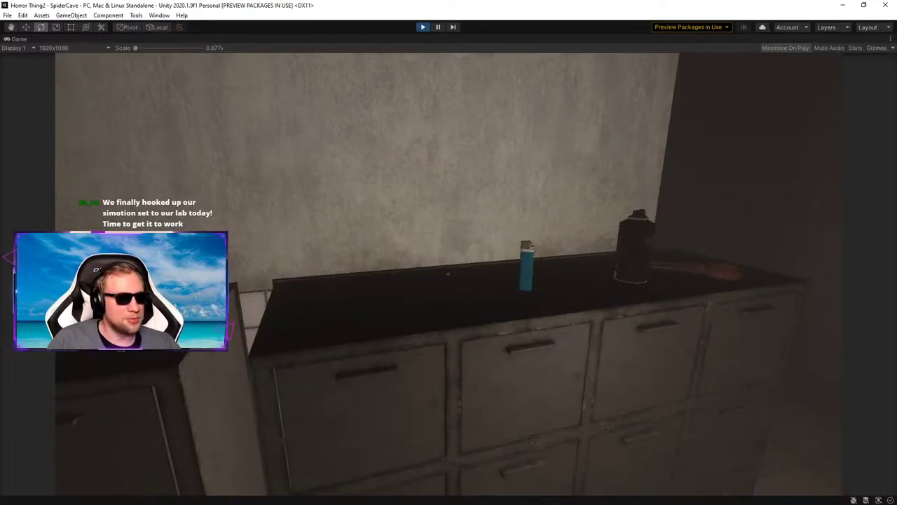
pyautogui.press('a')
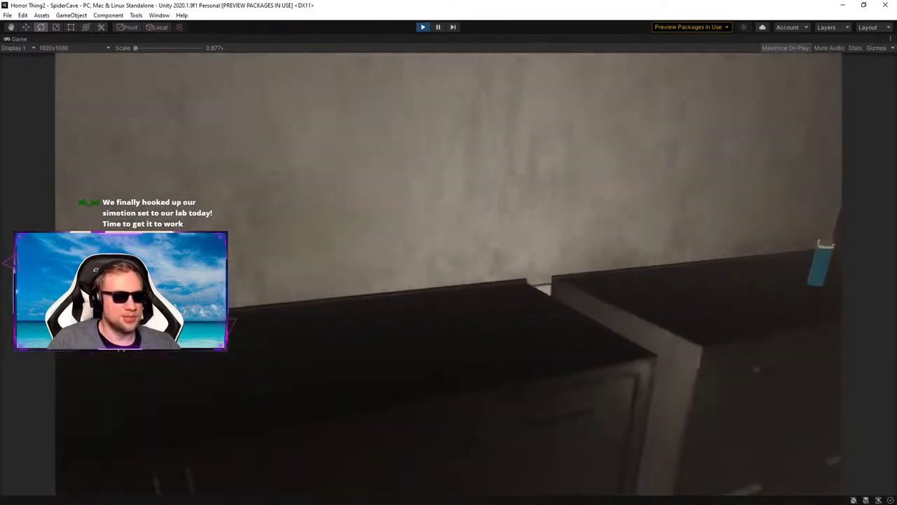
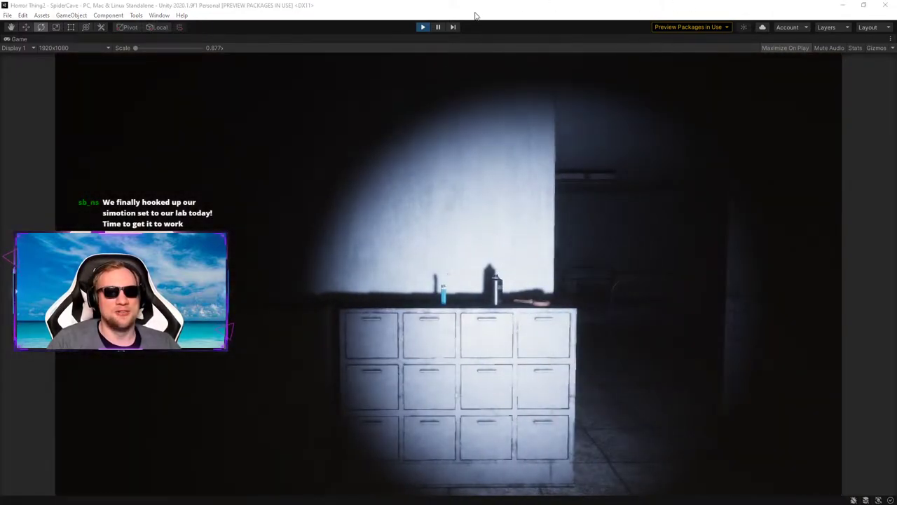
# Step: Stop the play test and save the scene
pyautogui.click(424, 27)
pyautogui.click(7, 15)
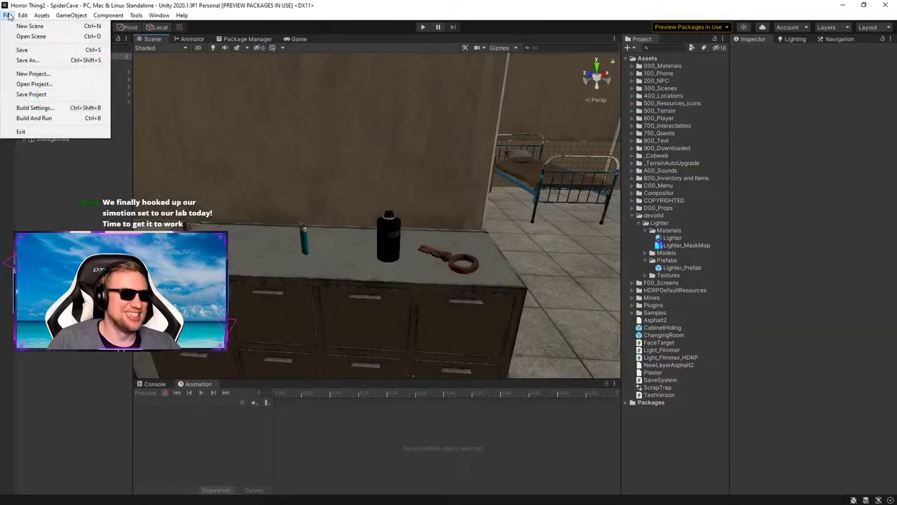
pyautogui.click(23, 50)
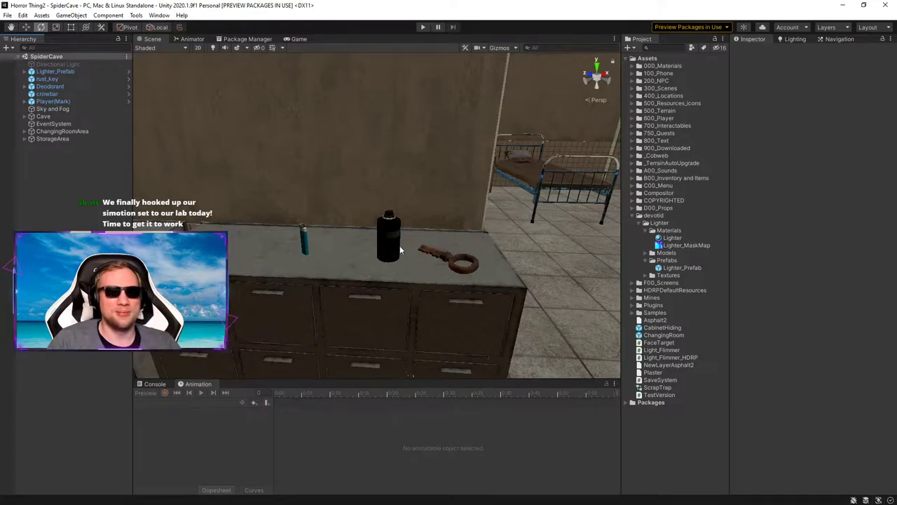
# Step: Move the deodorant can along the cabinet top to about X -12.59, Z 102.888
pyautogui.click(397, 250)
pyautogui.press('w')
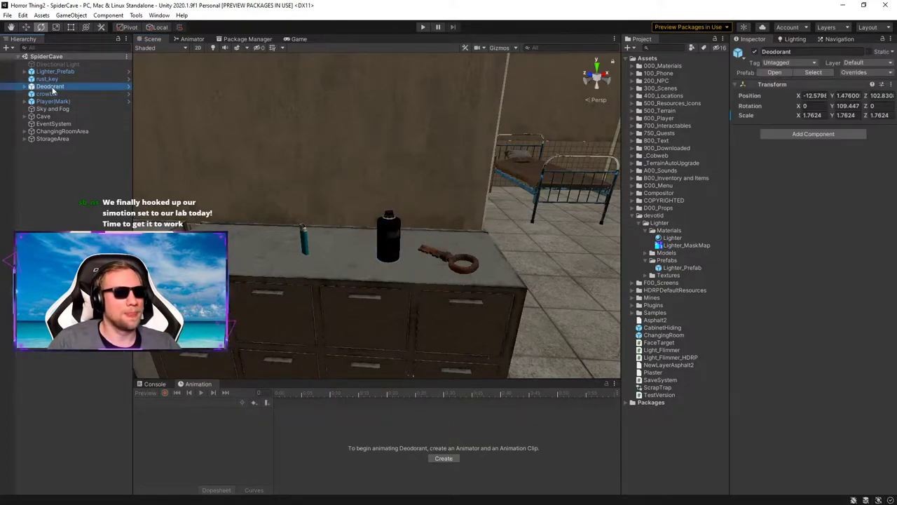
pyautogui.moveTo(388, 264); pyautogui.dragTo(375, 259)
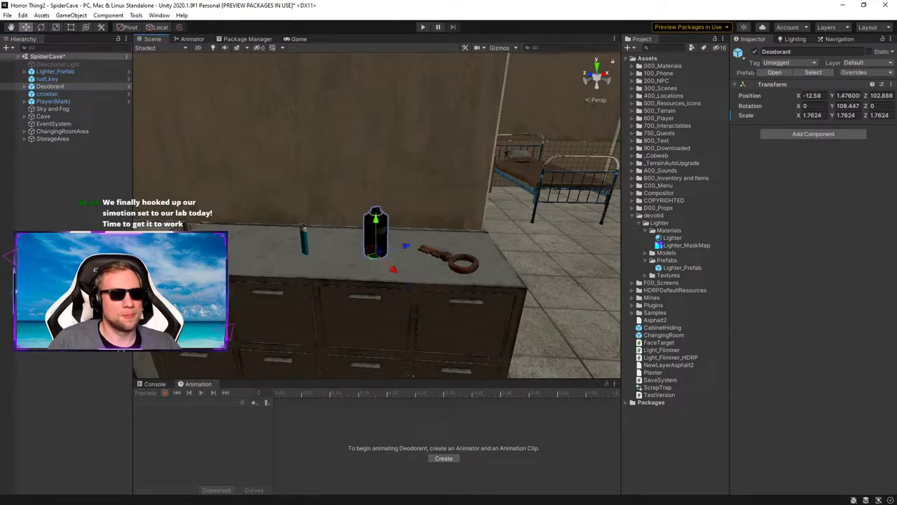
pyautogui.click(105, 274)
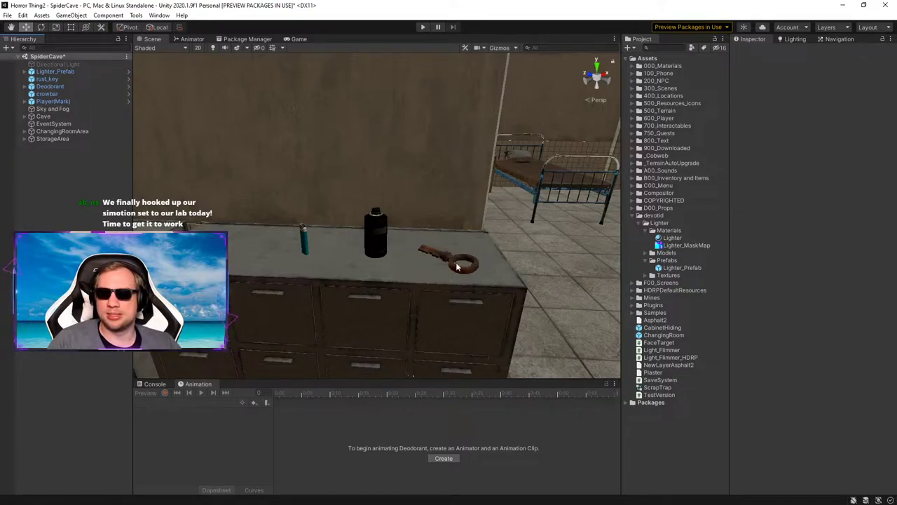
# Step: Check the crowbar on the storage shelf with scene lighting switched on and off, and save the scene
pyautogui.moveTo(482, 153); pyautogui.dragTo(328, 242, button='right')
pyautogui.press('w')
pyautogui.press('s')
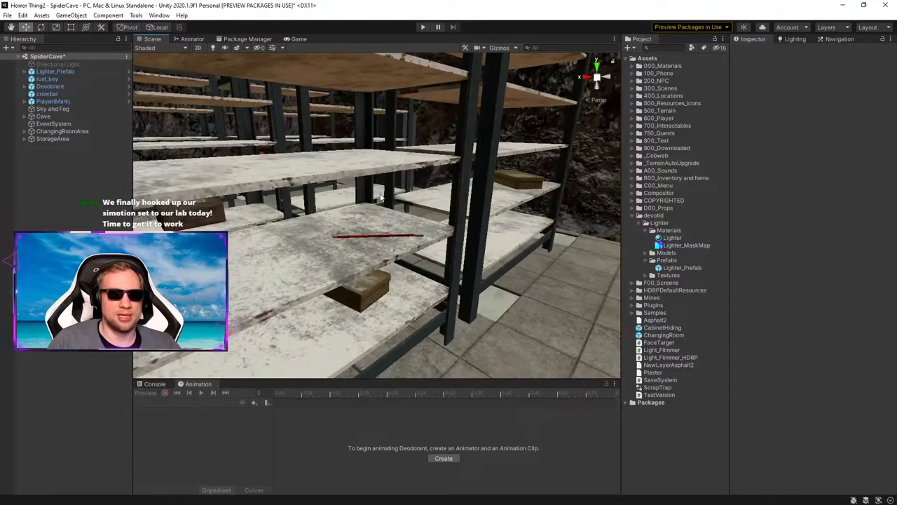
pyautogui.click(212, 48)
pyautogui.moveTo(336, 176); pyautogui.dragTo(415, 189, button='right')
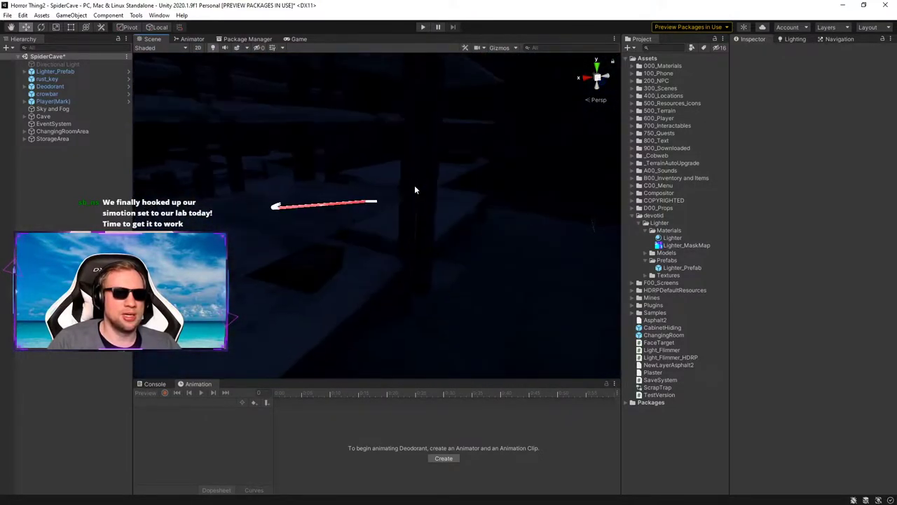
pyautogui.click(213, 48)
pyautogui.click(7, 15)
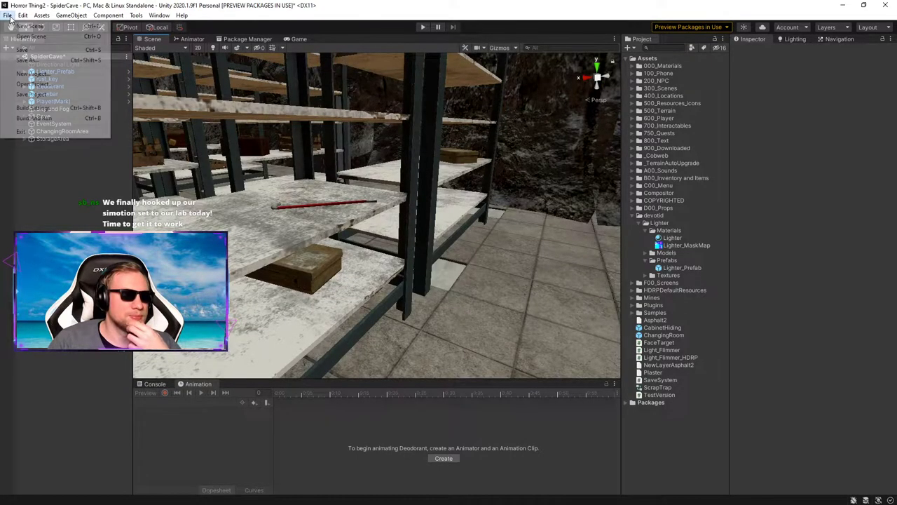
pyautogui.click(21, 52)
# Step: Locate the lighter's source prefab asset in the project and collapse the Lighter and devotid folders
pyautogui.moveTo(253, 262); pyautogui.dragTo(377, 296, button='right')
pyautogui.press('w')
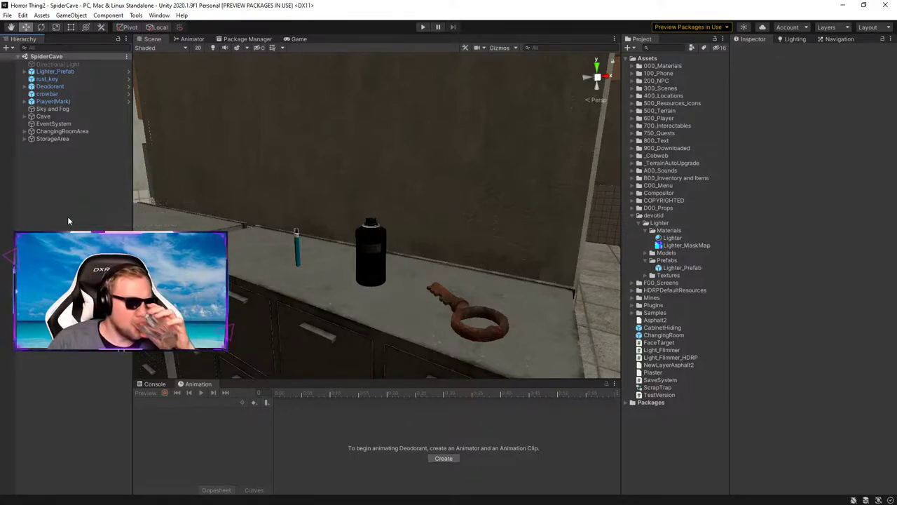
pyautogui.click(64, 71)
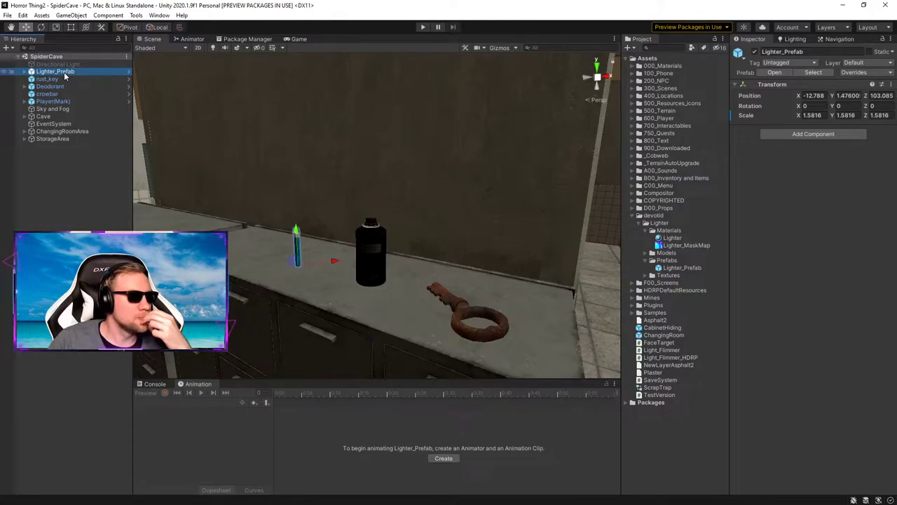
pyautogui.rightClick(65, 76)
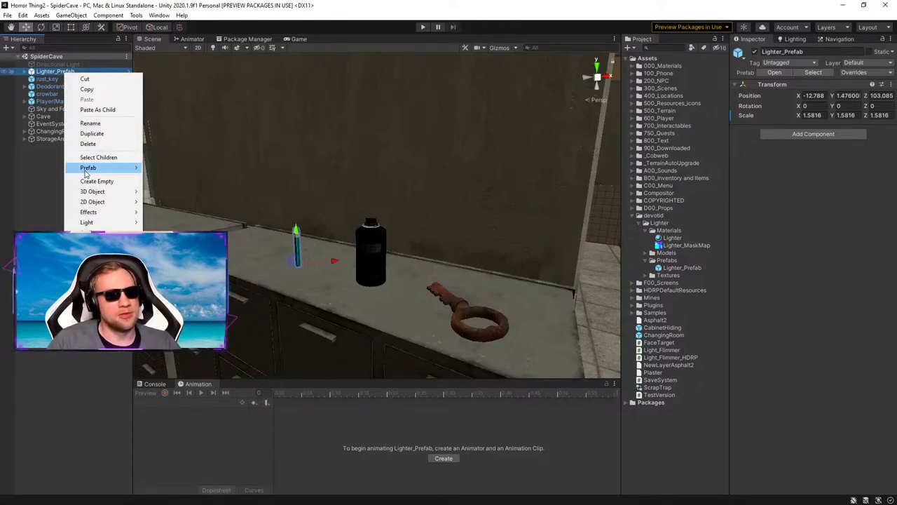
pyautogui.moveTo(105, 168)
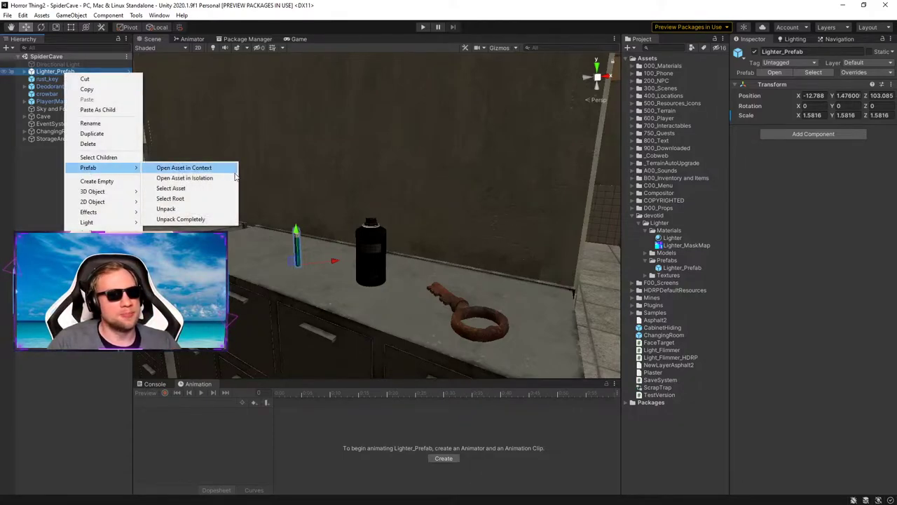
pyautogui.click(196, 193)
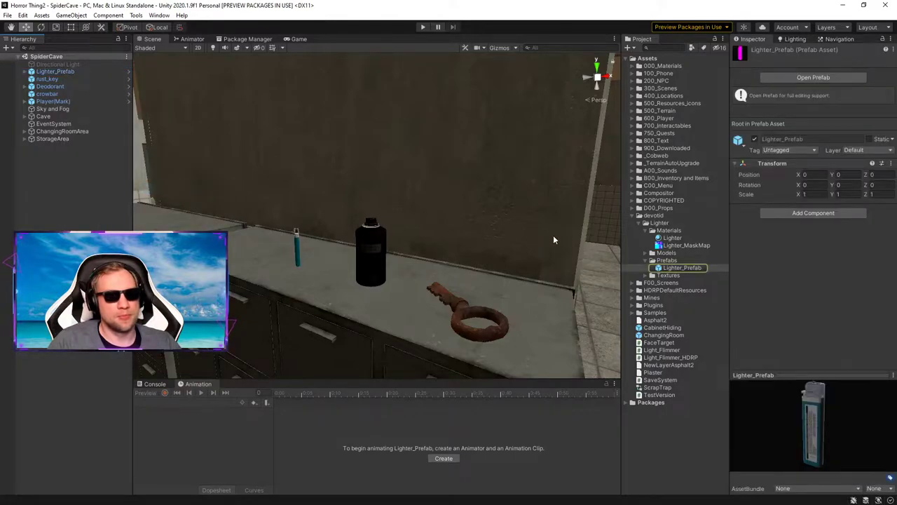
pyautogui.click(639, 223)
pyautogui.click(632, 215)
# Step: Rename the Lighter_Prefab object in the scene as Pickup_Lighter
pyautogui.click(59, 71)
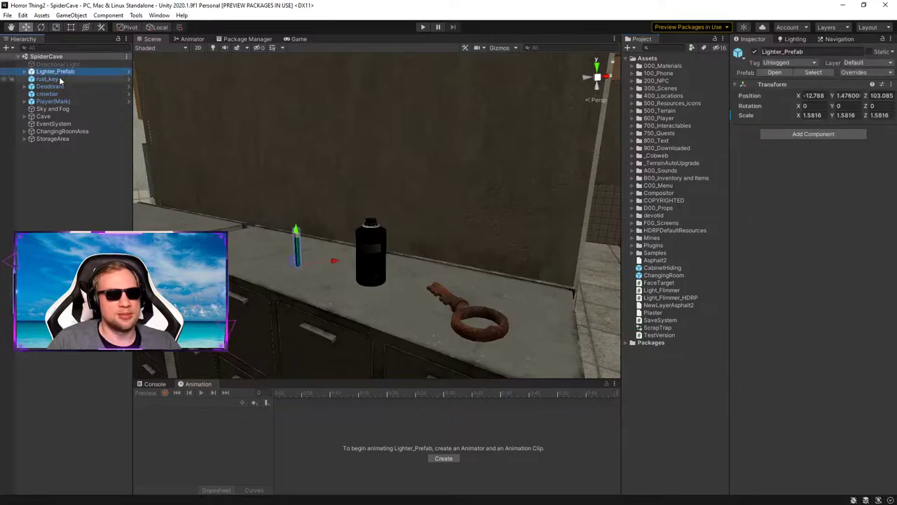
pyautogui.click(70, 72)
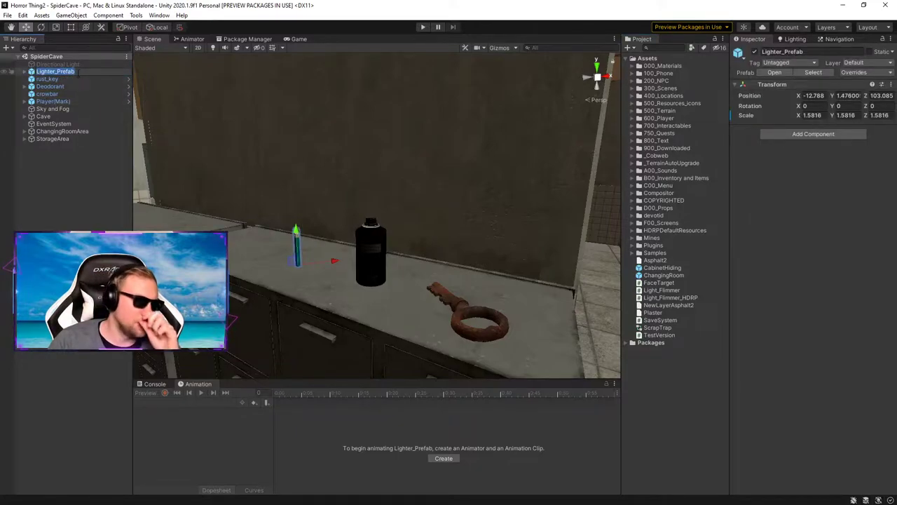
pyautogui.click(79, 72)
pyautogui.press('BackSpace')
pyautogui.press('BackSpace')
pyautogui.press('BackSpace')
pyautogui.press('BackSpace')
pyautogui.press('BackSpace')
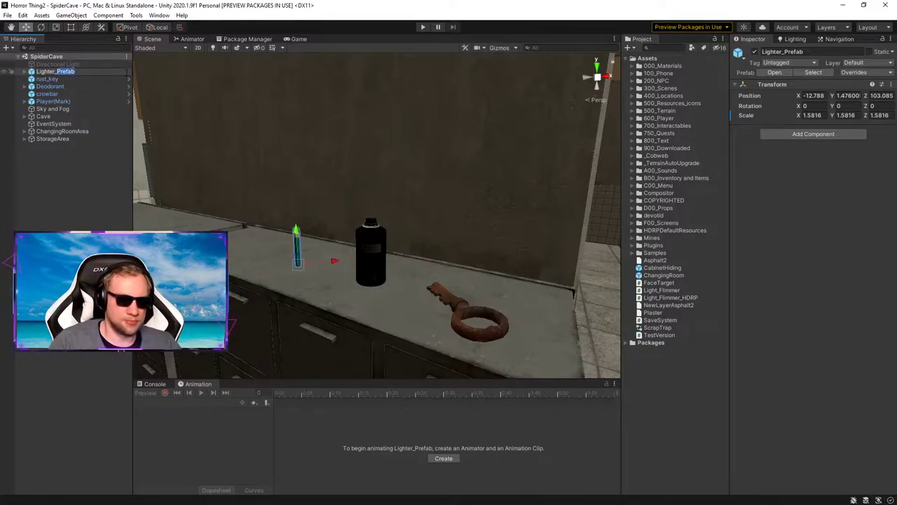
pyautogui.press('BackSpace')
pyautogui.press('BackSpace')
pyautogui.press('BackSpace')
pyautogui.press('BackSpace')
pyautogui.press('BackSpace')
pyautogui.press('BackSpace')
pyautogui.press('BackSpace')
pyautogui.press('BackSpace')
pyautogui.press('BackSpace')
pyautogui.press('BackSpace')
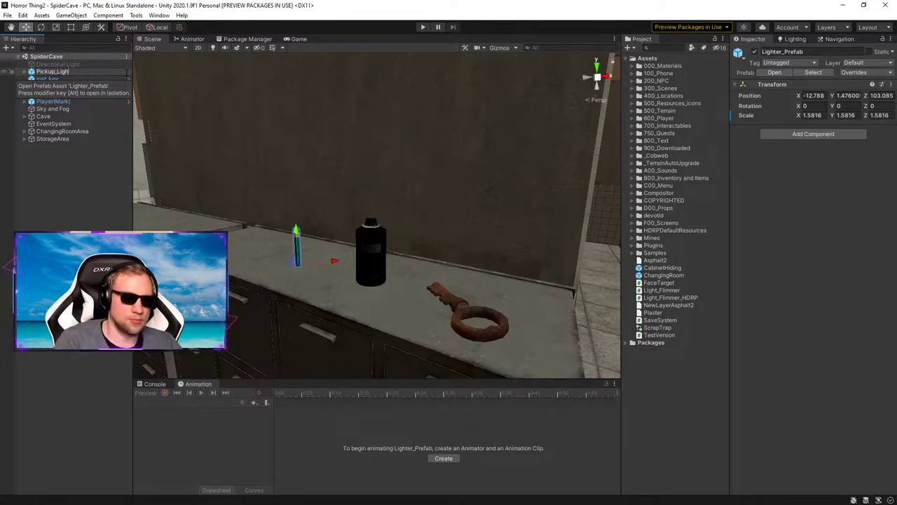
pyautogui.press('Return')
# Step: Rename the rust_key object in the scene as Pickup_RustKey
pyautogui.click(69, 78)
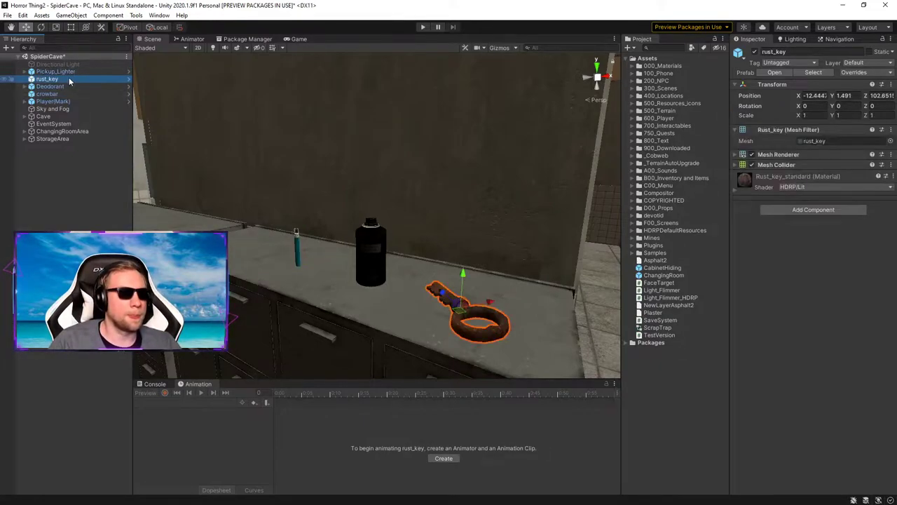
pyautogui.press('F2')
pyautogui.write('Pic')
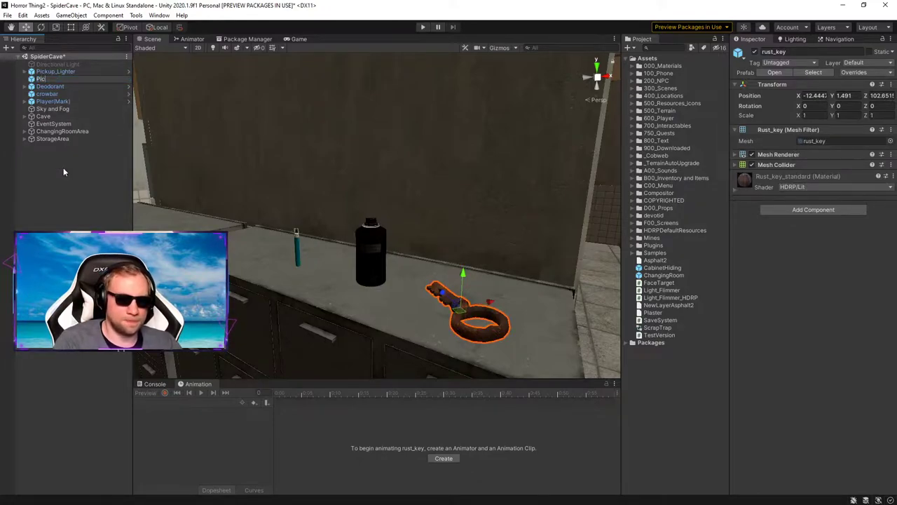
pyautogui.write('kup_Rust')
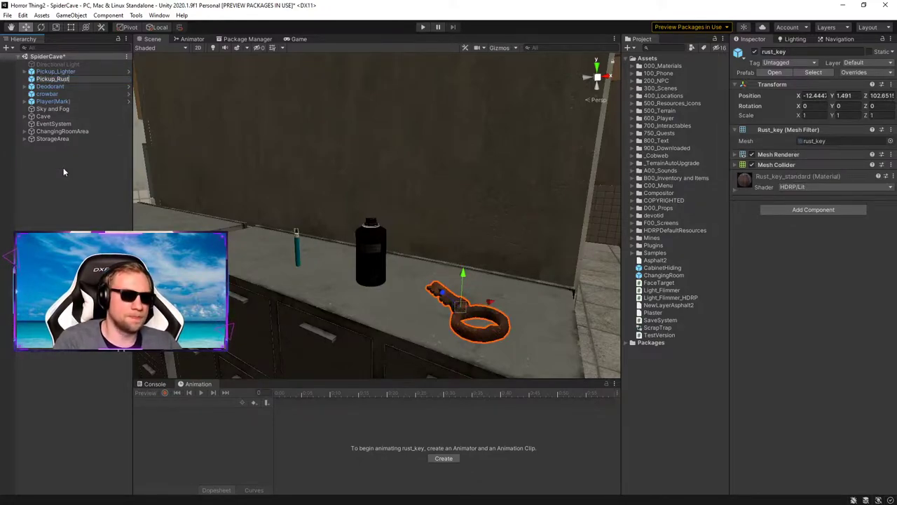
pyautogui.write('Key')
pyautogui.press('Return')
# Step: Rename the Deodorant object in the scene as Pickup_Deo
pyautogui.click(54, 87)
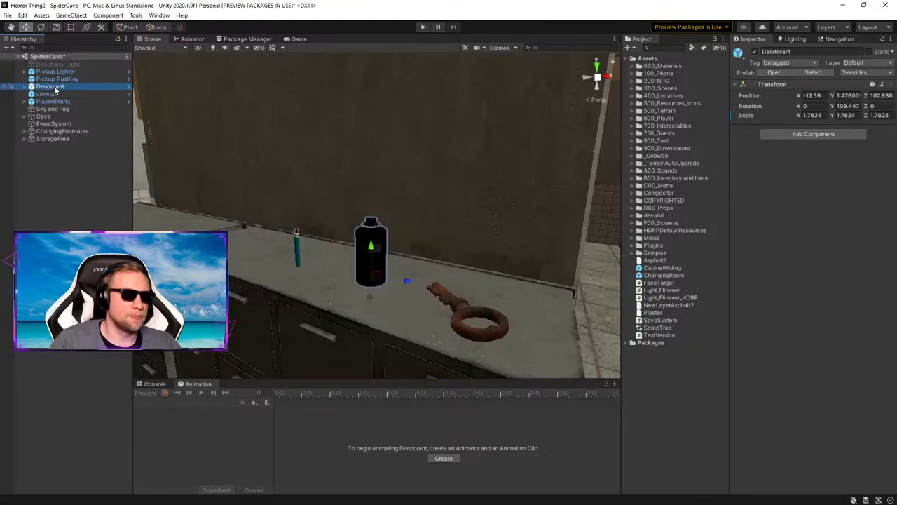
pyautogui.press('F2')
pyautogui.write('Picku')
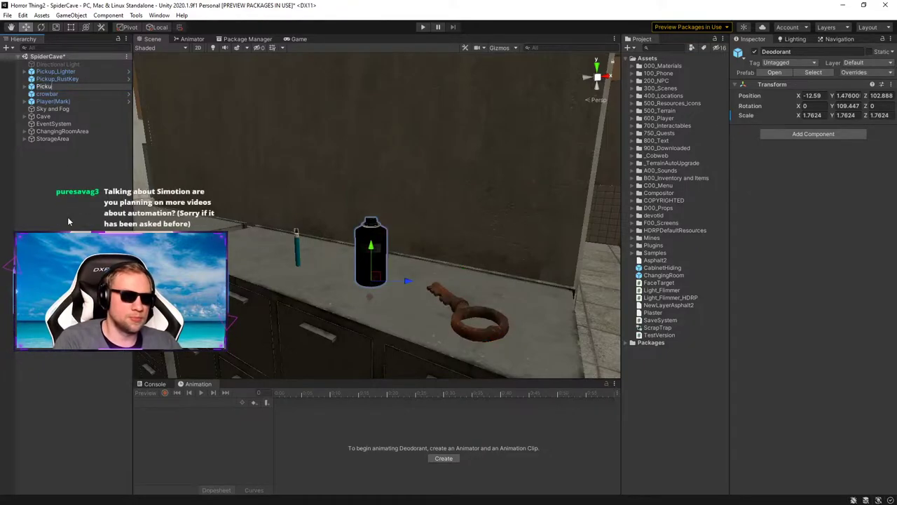
pyautogui.write('p_Deo')
pyautogui.press('Return')
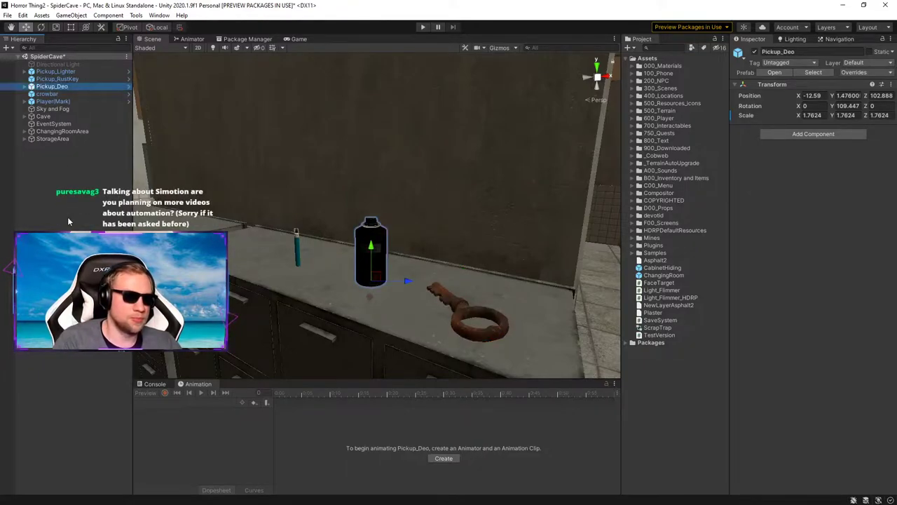
# Step: Rename the crowbar object in the scene as Pickup_Crowbar
pyautogui.click(55, 94)
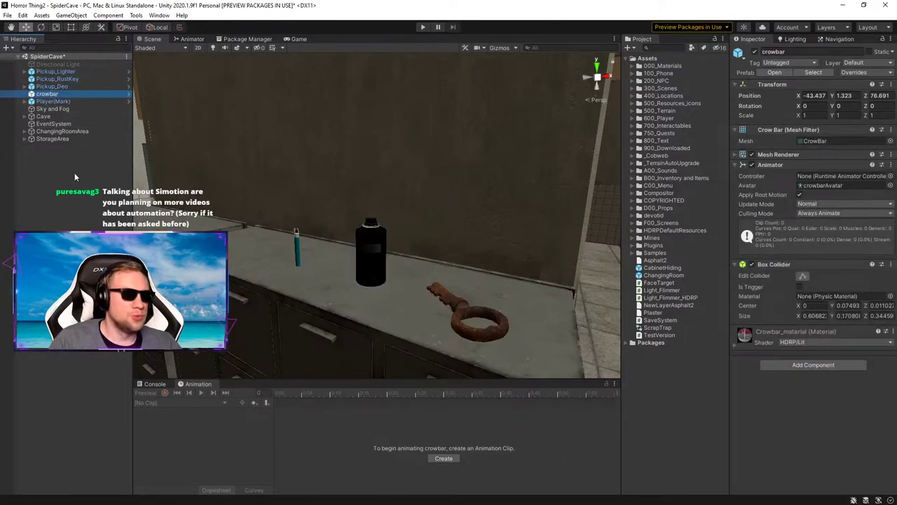
pyautogui.press('F2')
pyautogui.write('Pickup_Crow')
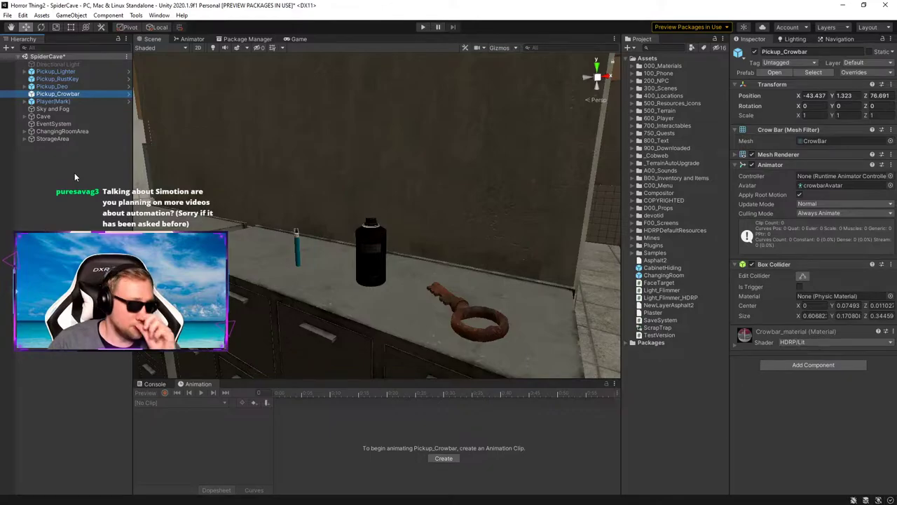
# Step: Move the crowbar from the storage shelf to the props cabinet, at about X -12.672, Z 103.73
pyautogui.press('f')
pyautogui.moveTo(445, 254)
pyautogui.mouseDown(button='right')
pyautogui.moveTo(393, 280)
pyautogui.moveTo(446, 270)
pyautogui.mouseUp(button='right')
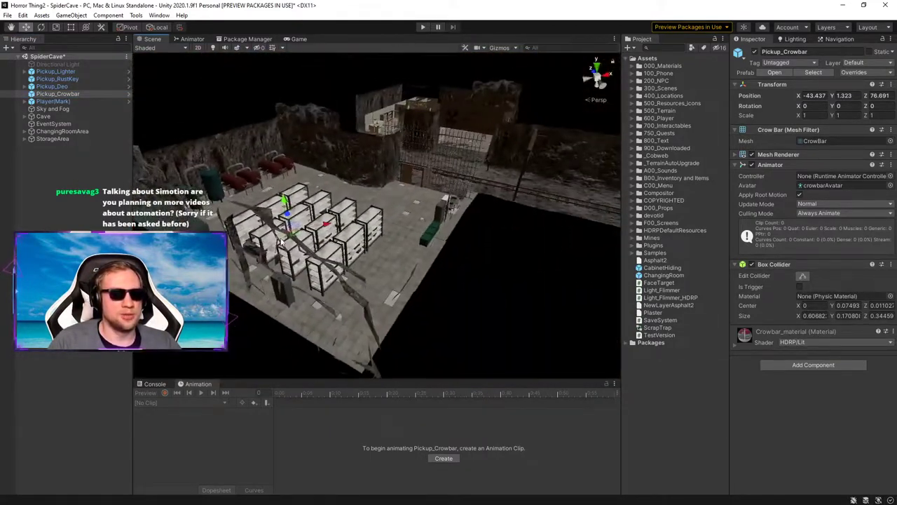
pyautogui.moveTo(306, 233); pyautogui.dragTo(426, 125)
pyautogui.press('f')
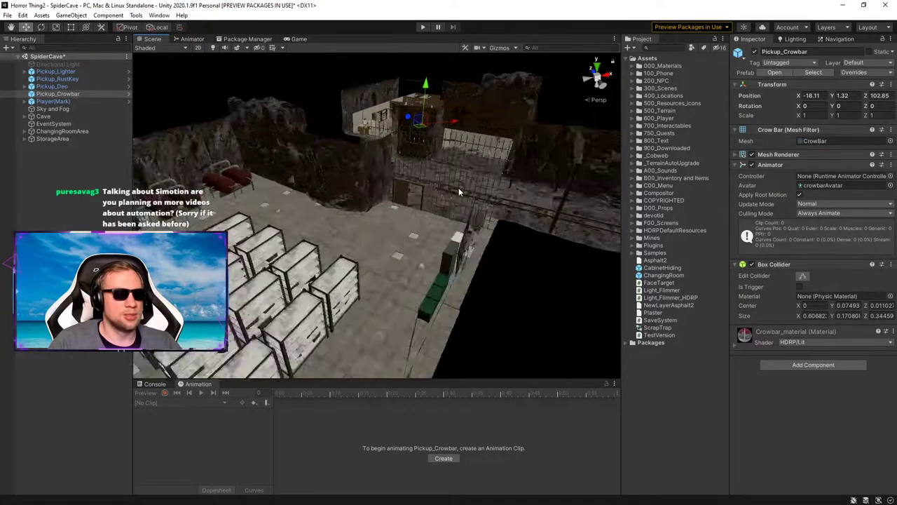
pyautogui.moveTo(427, 193); pyautogui.dragTo(410, 213, button='right')
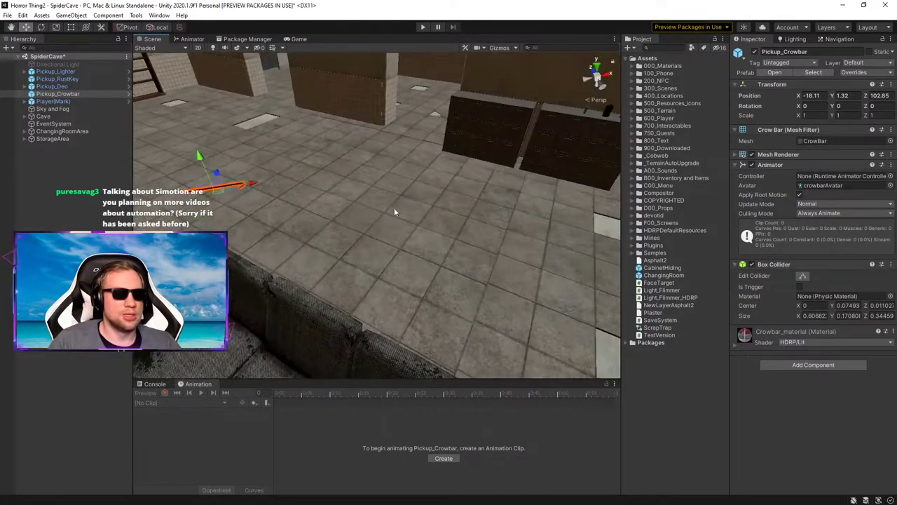
pyautogui.moveTo(216, 193); pyautogui.dragTo(558, 104)
pyautogui.moveTo(557, 104); pyautogui.dragTo(481, 186, button='right')
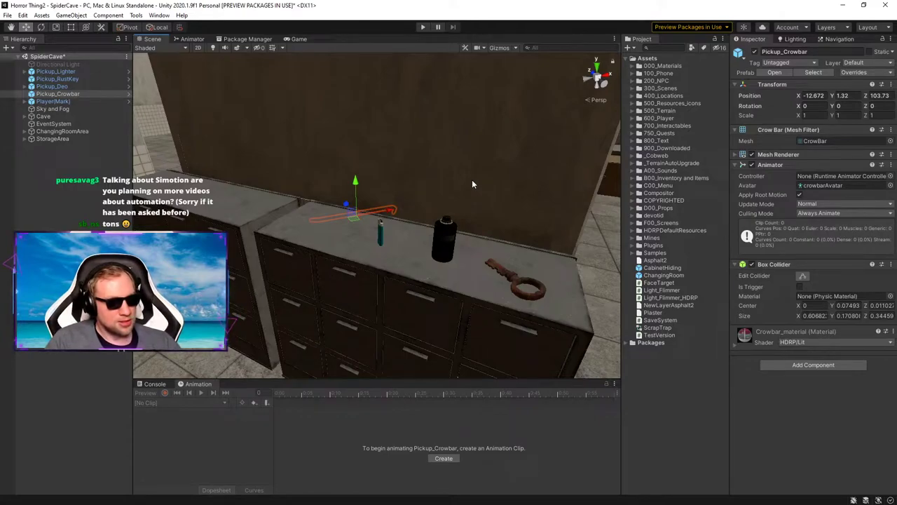
# Step: Fine-tune the crowbar's position on the cabinet top beside the lighter and save the scene
pyautogui.moveTo(355, 217); pyautogui.dragTo(318, 199)
pyautogui.moveTo(318, 200); pyautogui.dragTo(466, 205, button='right')
pyautogui.moveTo(256, 281); pyautogui.dragTo(288, 257)
pyautogui.moveTo(289, 257); pyautogui.dragTo(425, 217, button='right')
pyautogui.click(343, 218)
pyautogui.moveTo(342, 218); pyautogui.dragTo(393, 210, button='right')
# Step: Check the renamed deodorant, key, lighter and crowbar objects one after another in the scene
pyautogui.click(52, 86)
pyautogui.click(58, 78)
pyautogui.click(61, 72)
pyautogui.click(65, 80)
pyautogui.click(65, 85)
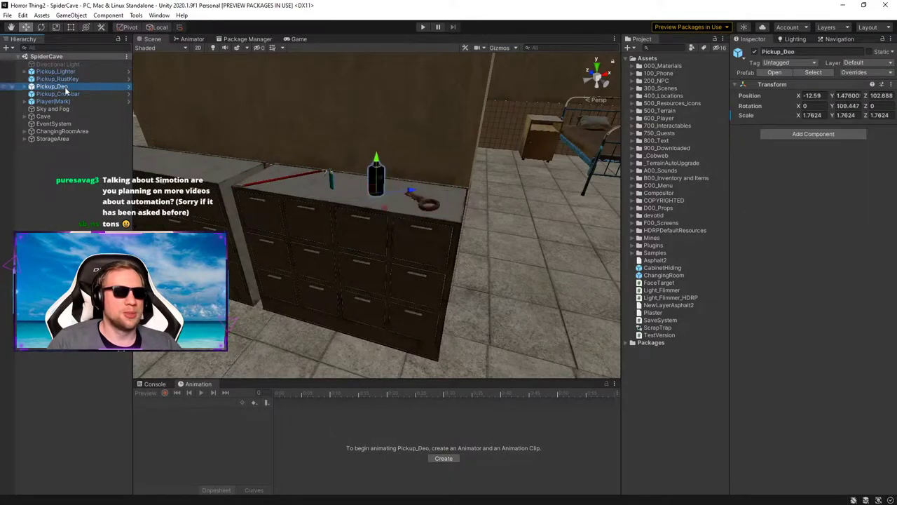
pyautogui.click(65, 94)
pyautogui.click(67, 201)
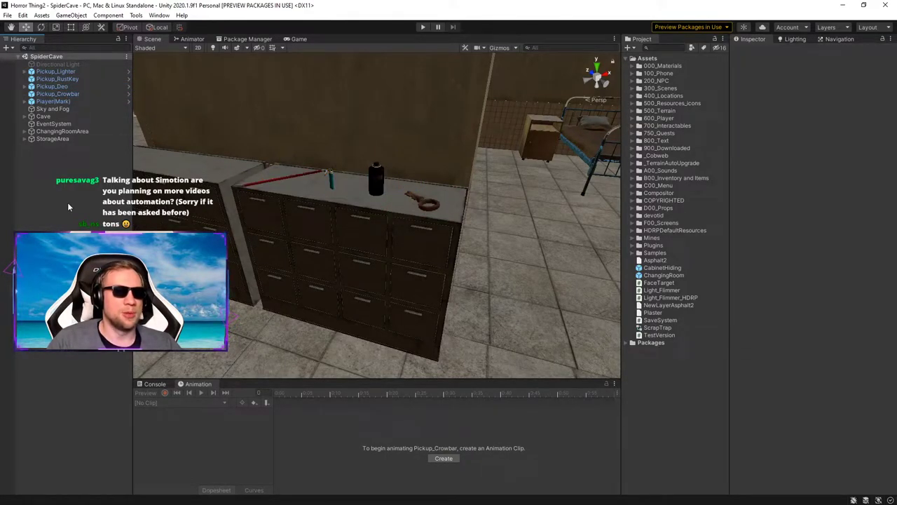
# Step: Unpack the four objects from Pickup_Lighter through Pickup_Crowbar completely from their prefabs
pyautogui.click(61, 71)
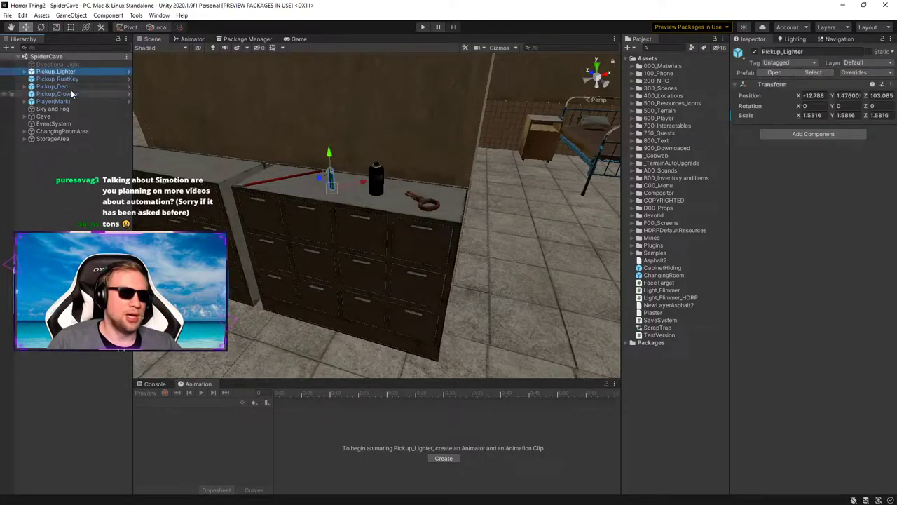
pyautogui.keyDown('shift'); pyautogui.click(70, 94); pyautogui.keyUp('shift')
pyautogui.rightClick(69, 73)
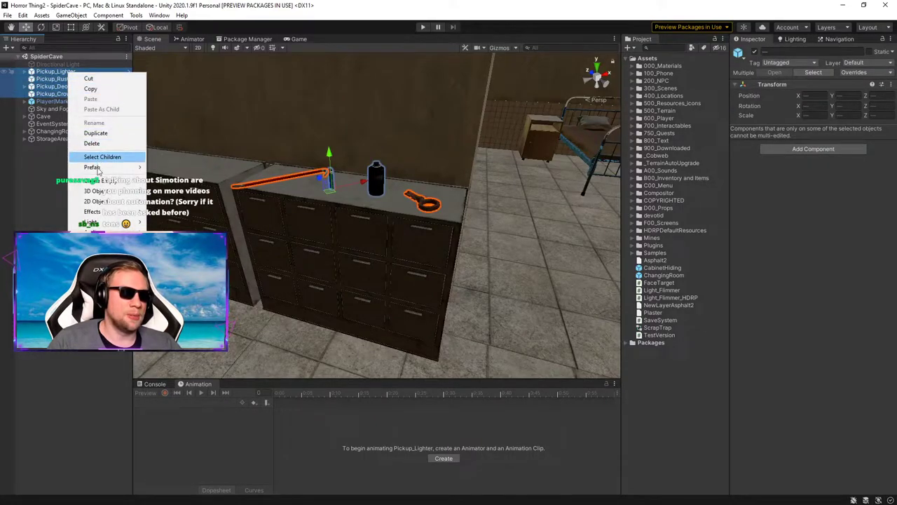
pyautogui.moveTo(121, 169)
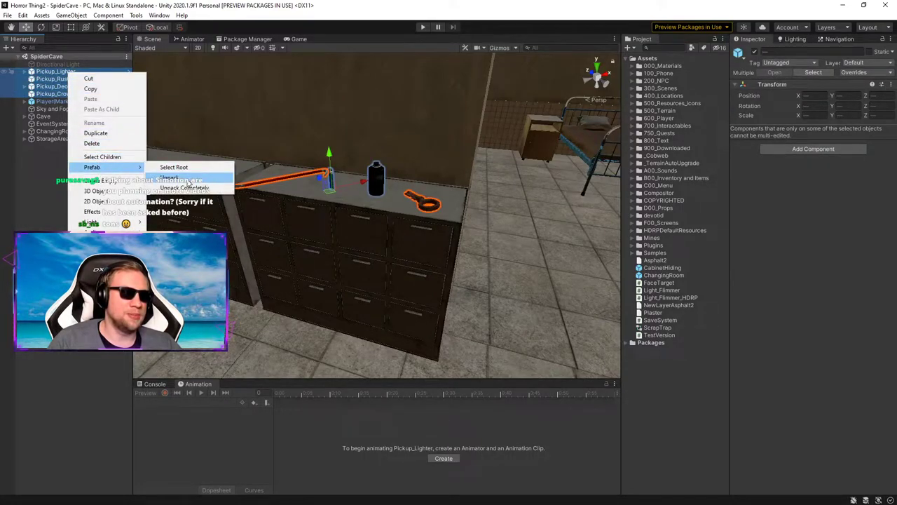
pyautogui.click(185, 188)
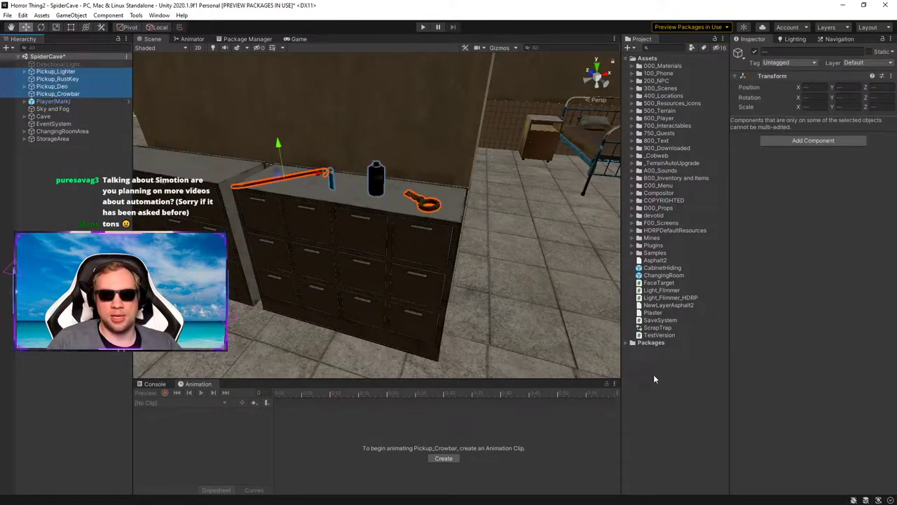
# Step: Create prefabs from Pickup_Lighter, Pickup_RustKey, Pickup_Deo and Pickup_Crowbar in the root Assets folder and save the scene
pyautogui.moveTo(74, 78); pyautogui.dragTo(663, 374)
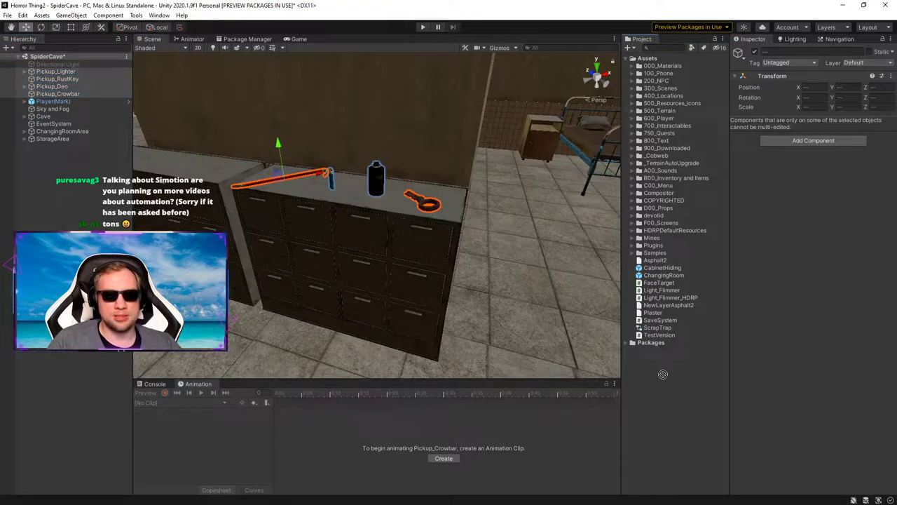
pyautogui.click(70, 72)
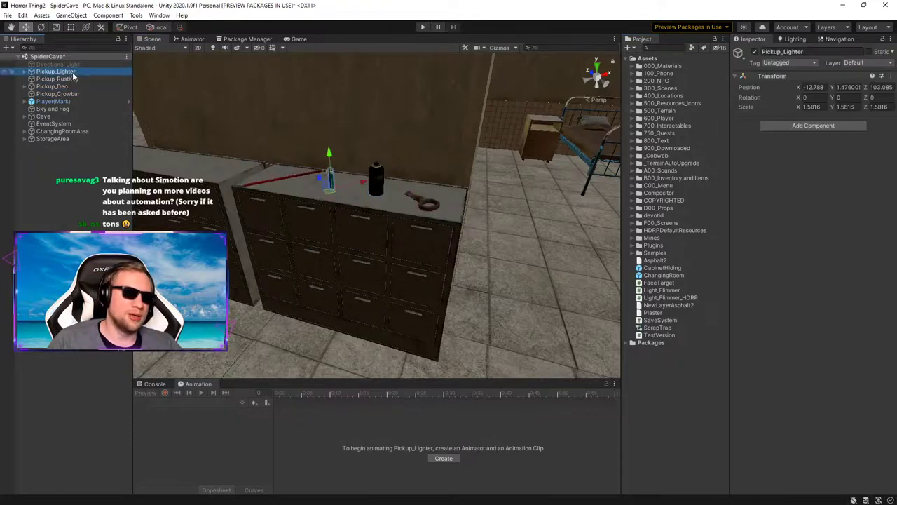
pyautogui.moveTo(680, 317); pyautogui.dragTo(680, 391)
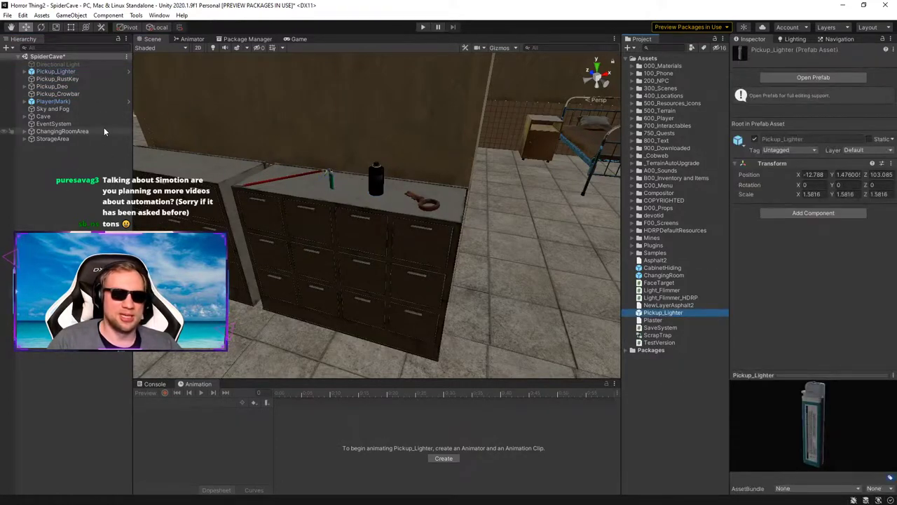
pyautogui.click(63, 79)
pyautogui.moveTo(63, 80); pyautogui.dragTo(664, 406)
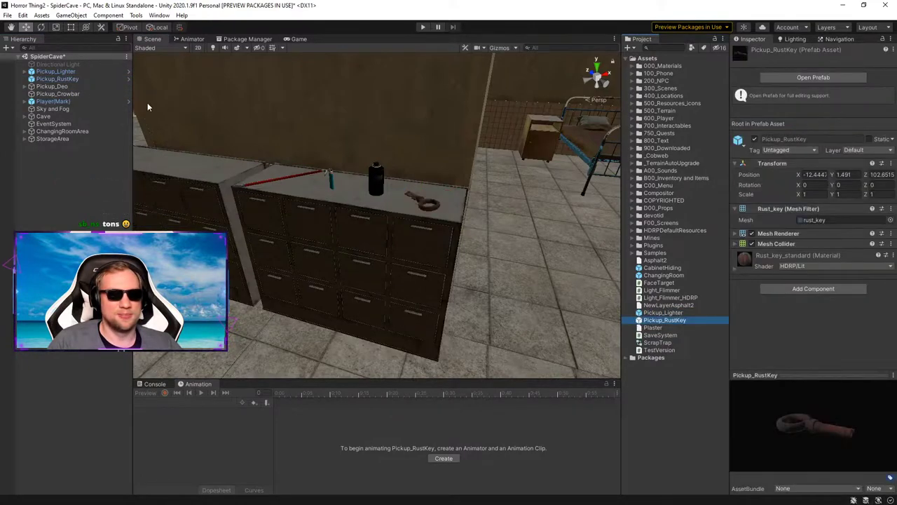
pyautogui.moveTo(74, 85); pyautogui.dragTo(673, 396)
pyautogui.moveTo(70, 94); pyautogui.dragTo(672, 411)
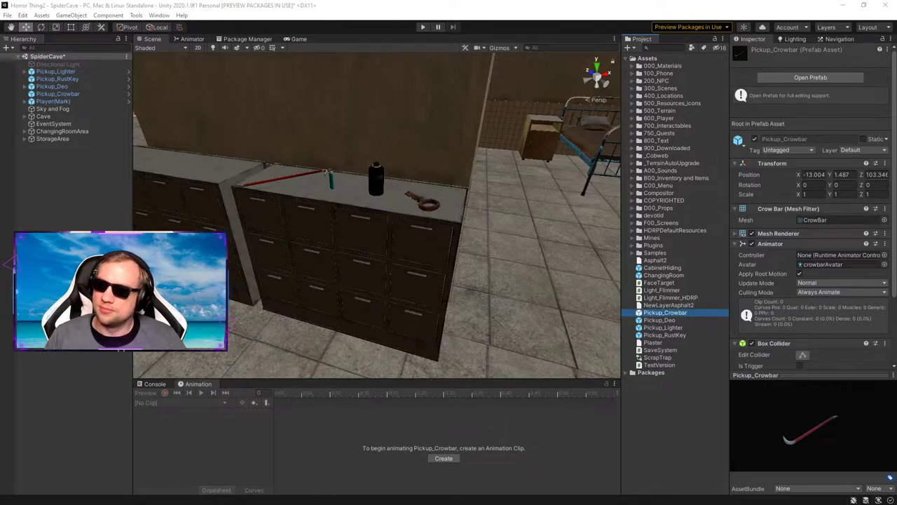
pyautogui.click(476, 2)
pyautogui.moveTo(434, 191); pyautogui.dragTo(429, 181, button='right')
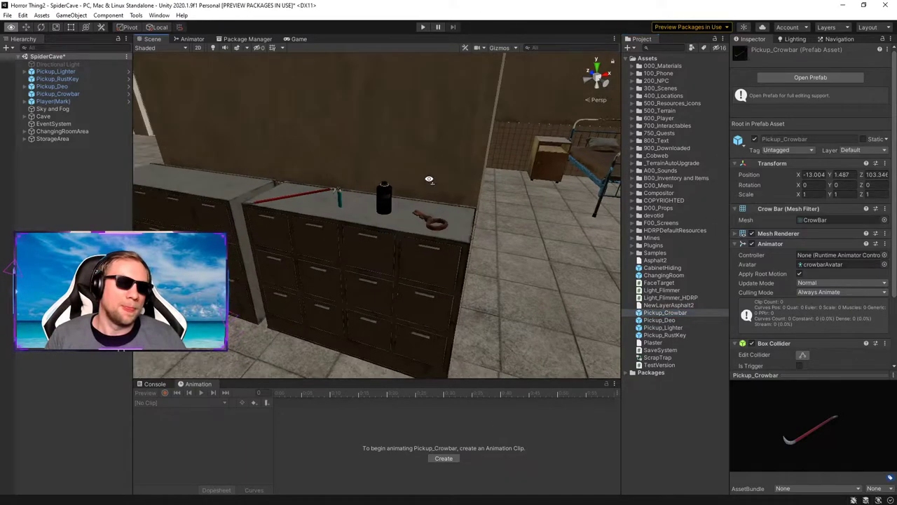
pyautogui.click(92, 224)
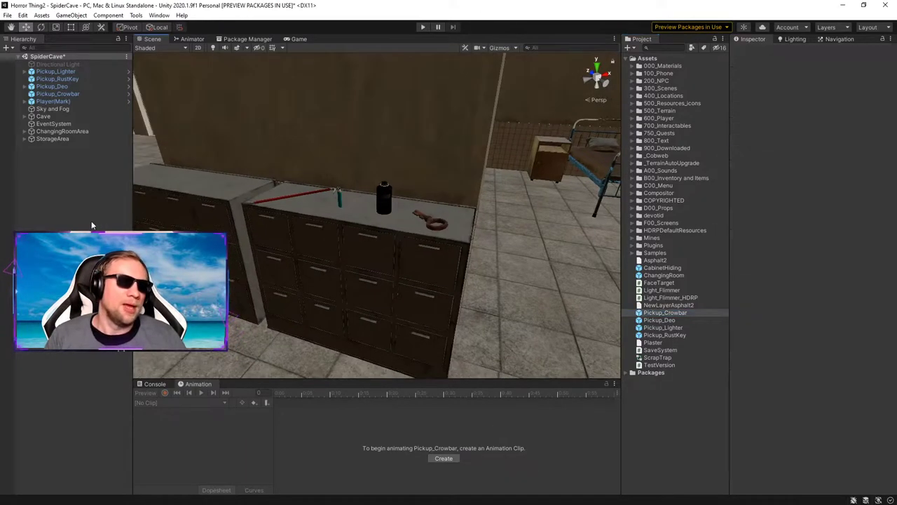
# Step: Open the Pickup_Lighter prefab and examine its Flint Wheel, Fuel Adjuster, Fuel Lever and Lighter parts
pyautogui.click(106, 71)
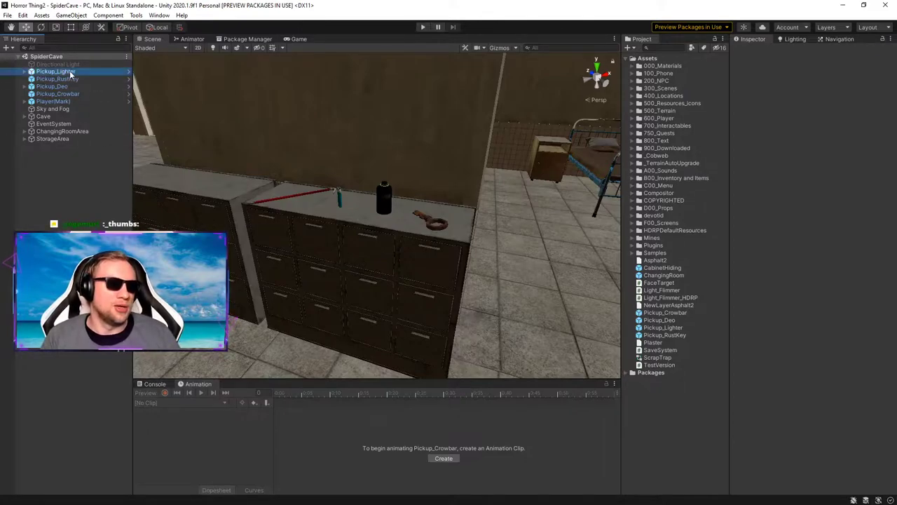
pyautogui.click(127, 74)
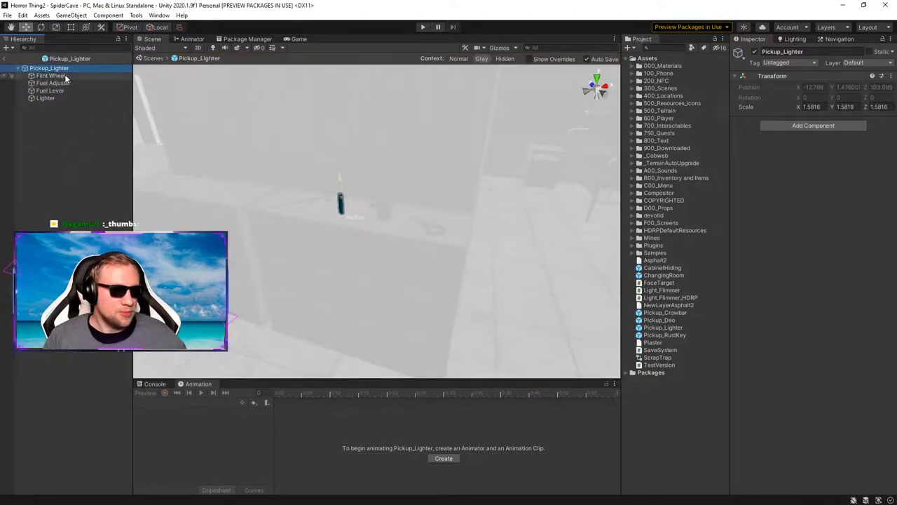
pyautogui.click(63, 75)
pyautogui.click(62, 83)
pyautogui.click(61, 90)
pyautogui.click(60, 98)
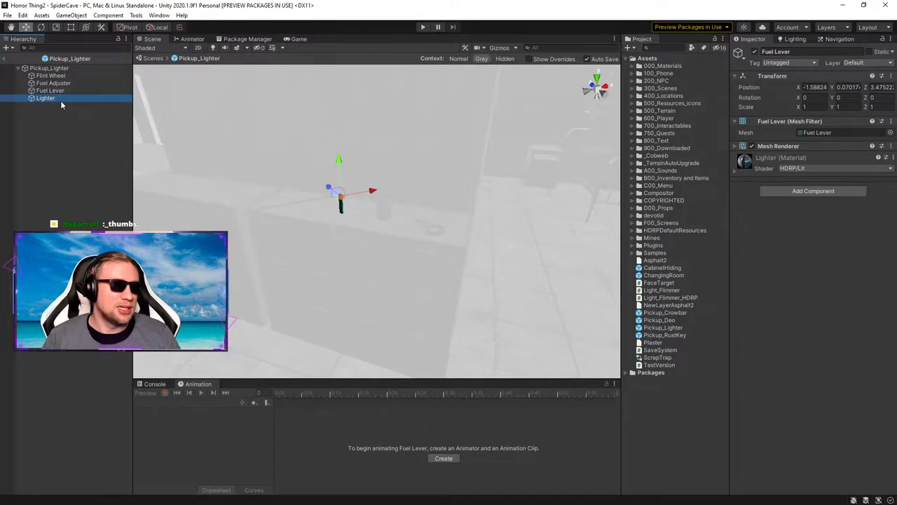
pyautogui.click(60, 151)
pyautogui.click(60, 68)
pyautogui.click(60, 77)
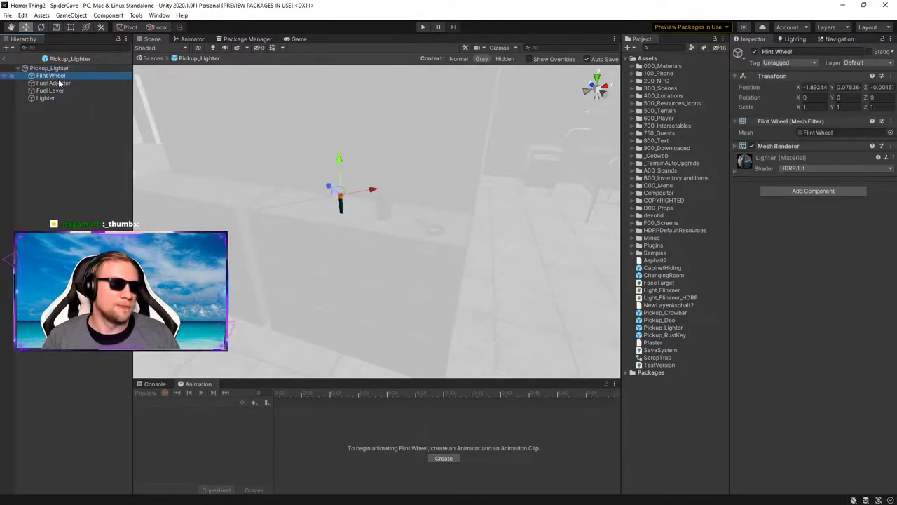
pyautogui.doubleClick(54, 99)
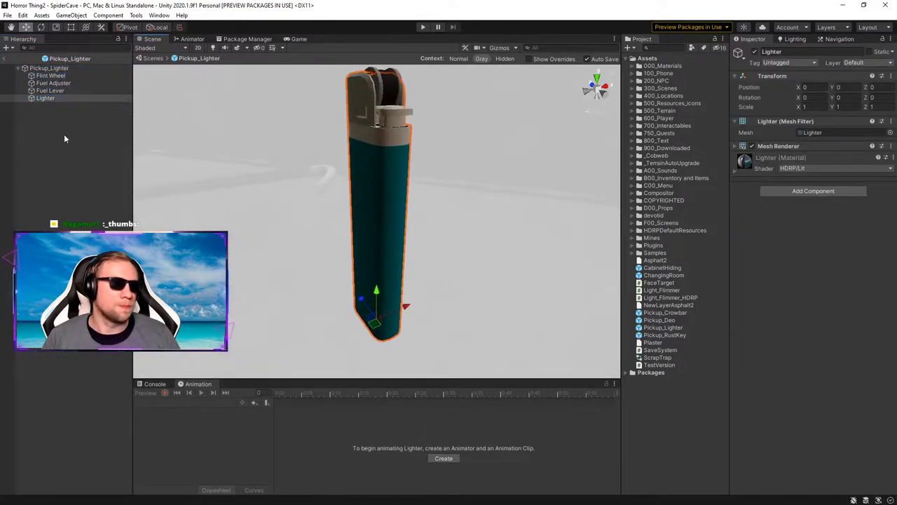
pyautogui.click(65, 133)
# Step: Reopen the Pickup_Lighter prefab in isolation and briefly hide the Lighter part to check which mesh it covers
pyautogui.click(4, 59)
pyautogui.keyDown('alt'); pyautogui.click(129, 73); pyautogui.keyUp('alt')
pyautogui.moveTo(375, 172); pyautogui.dragTo(321, 171, button='right')
pyautogui.press('s')
pyautogui.click(49, 98)
pyautogui.moveTo(291, 133); pyautogui.dragTo(324, 134, button='right')
pyautogui.press('f')
pyautogui.click(754, 52)
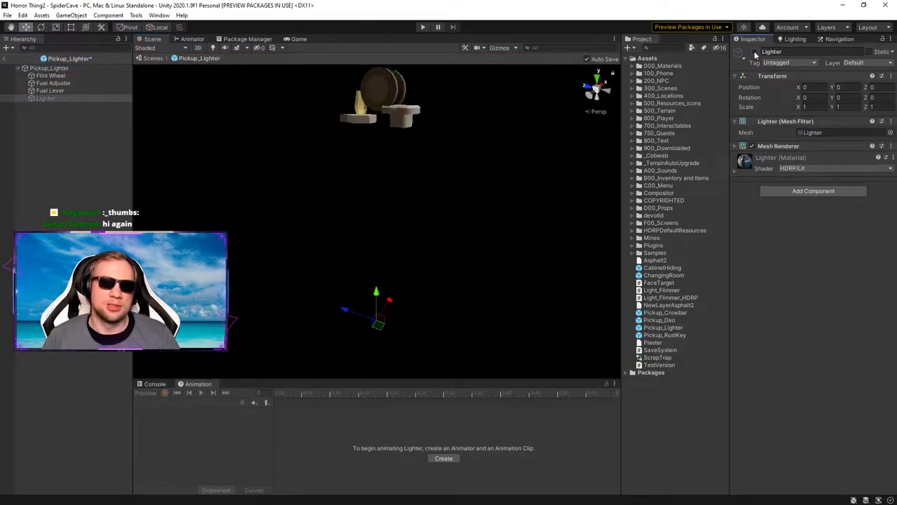
pyautogui.click(753, 51)
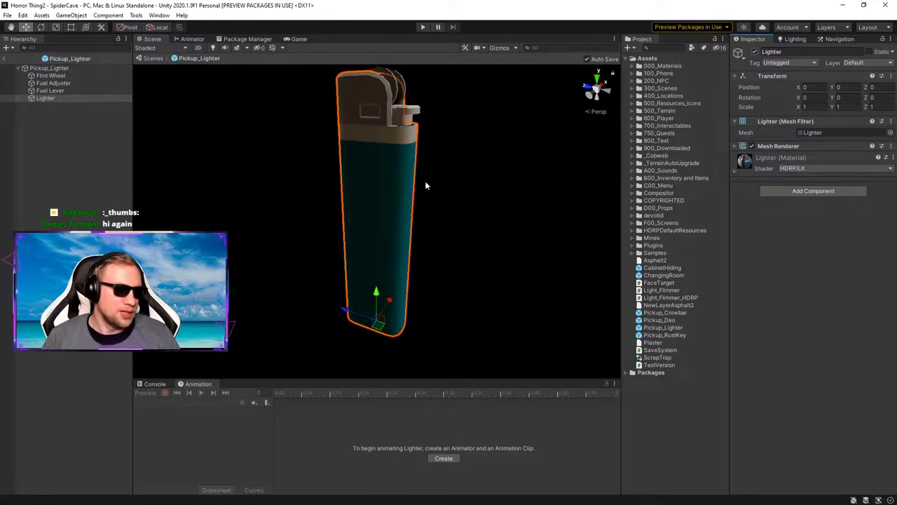
# Step: Duplicate the Lighter part inside the Pickup_Lighter prefab and rename the copy Lighter_Outline
pyautogui.click(53, 186)
pyautogui.click(57, 98)
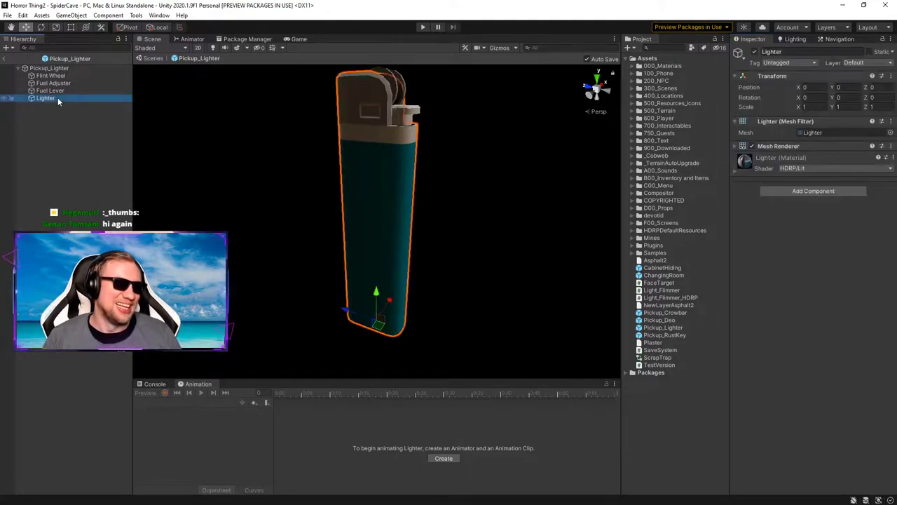
pyautogui.hotkey('ctrl', 'd')
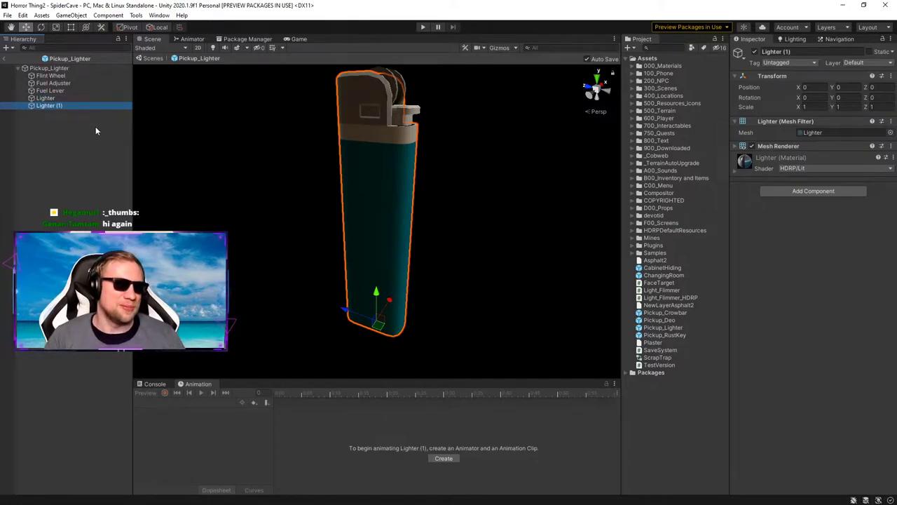
pyautogui.click(58, 107)
pyautogui.moveTo(91, 105); pyautogui.dragTo(56, 106)
pyautogui.press('BackSpace')
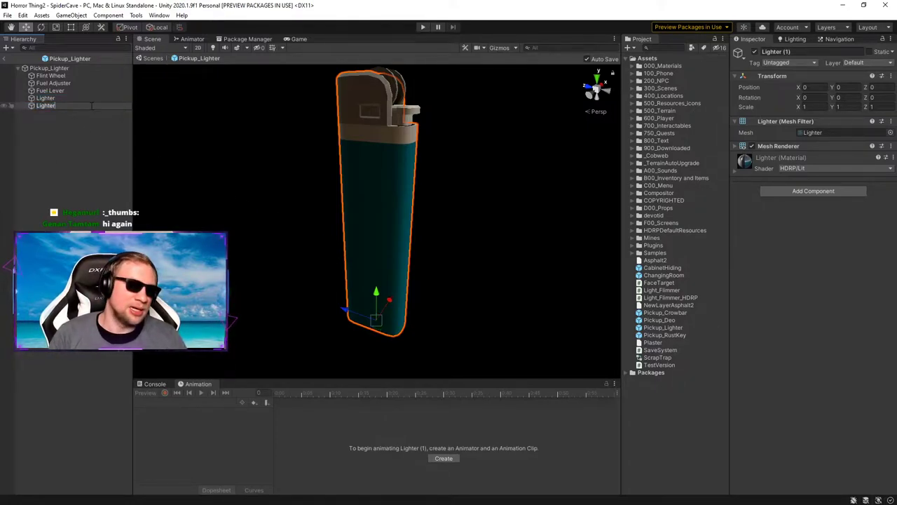
pyautogui.write('_Outl')
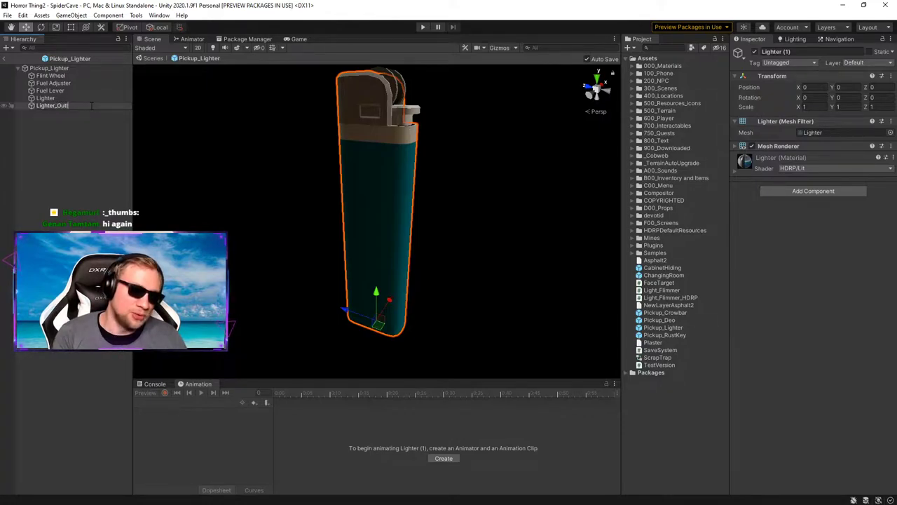
pyautogui.write('o')
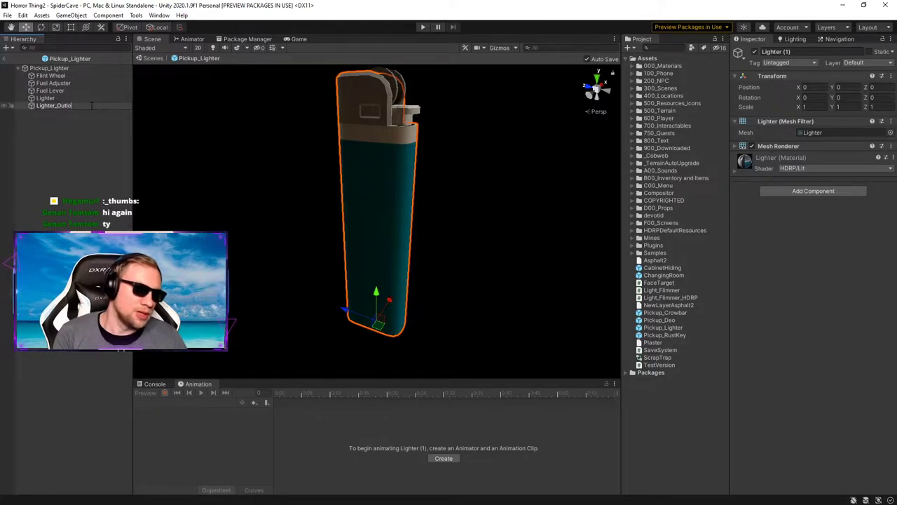
pyautogui.write('ineine')
pyautogui.press('Return')
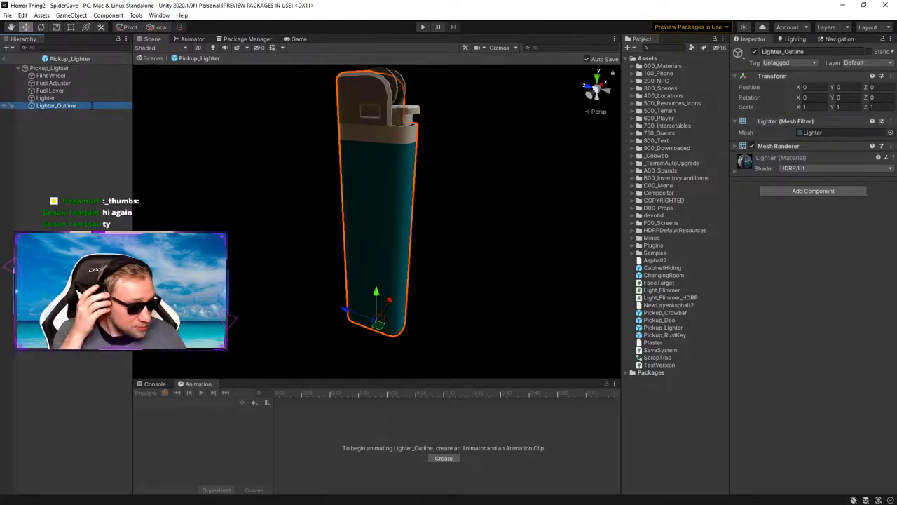
# Step: Scale Lighter_Outline uniformly to 1.14 and lower it to Y -0.0074 so it surrounds the original lighter
pyautogui.click(57, 126)
pyautogui.click(59, 106)
pyautogui.press('t')
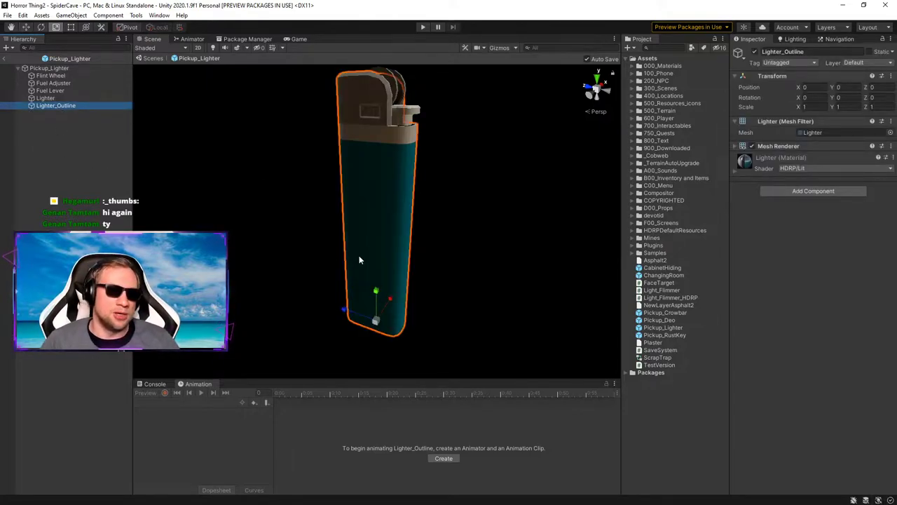
pyautogui.moveTo(377, 325); pyautogui.dragTo(378, 300)
pyautogui.press('w')
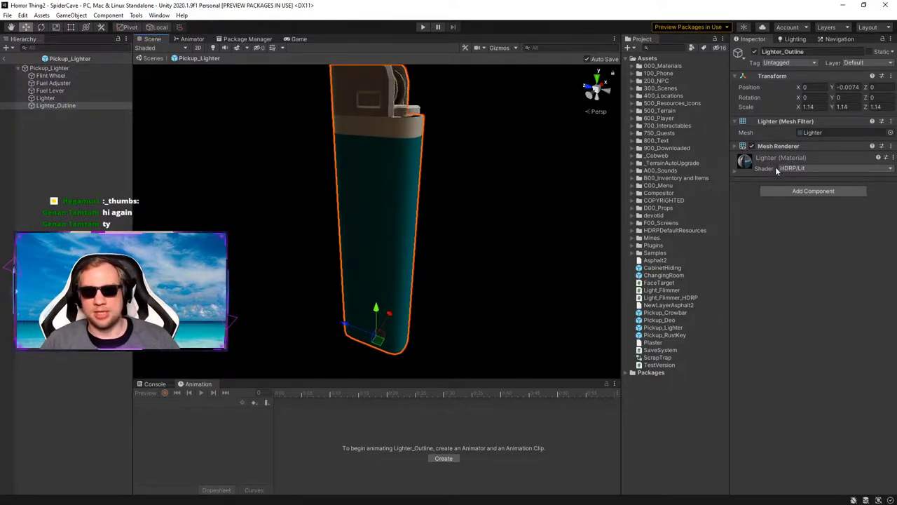
# Step: Locate the Lighter material used by Lighter_Outline among the project assets
pyautogui.click(776, 158)
pyautogui.rightClick(777, 157)
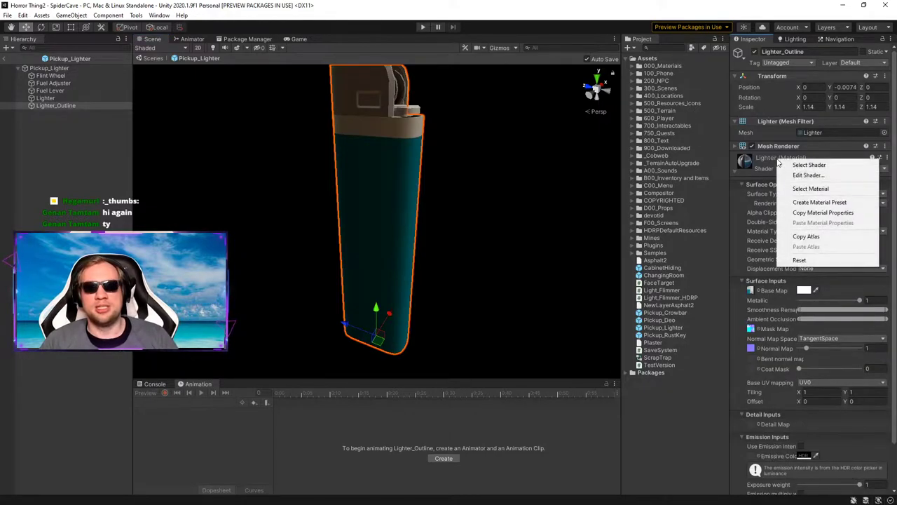
pyautogui.click(810, 189)
pyautogui.click(670, 239)
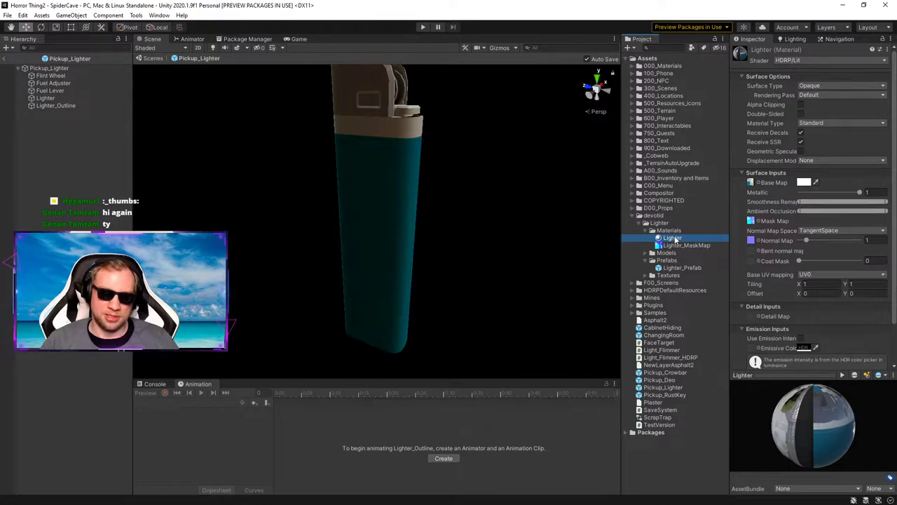
# Step: Create a new material named Pickup_Glow in the root Assets folder and set its surface type to Transparent
pyautogui.rightClick(647, 448)
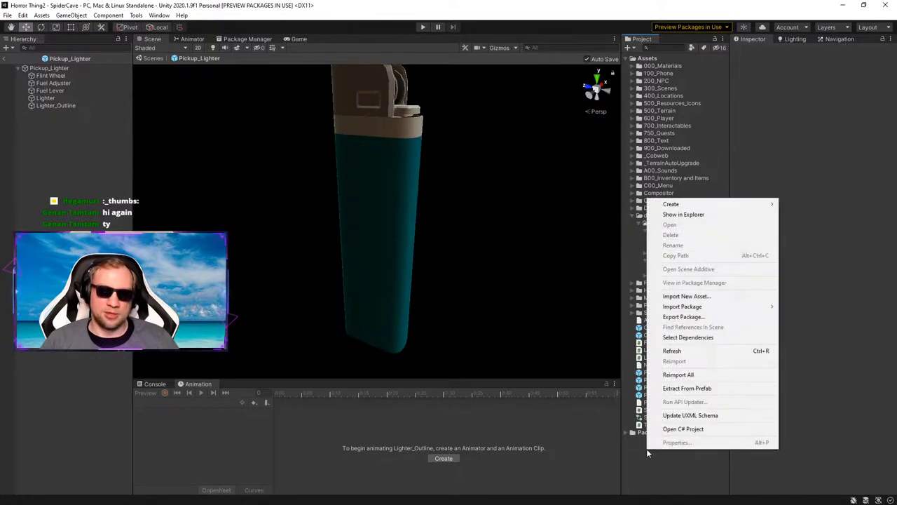
pyautogui.moveTo(701, 204)
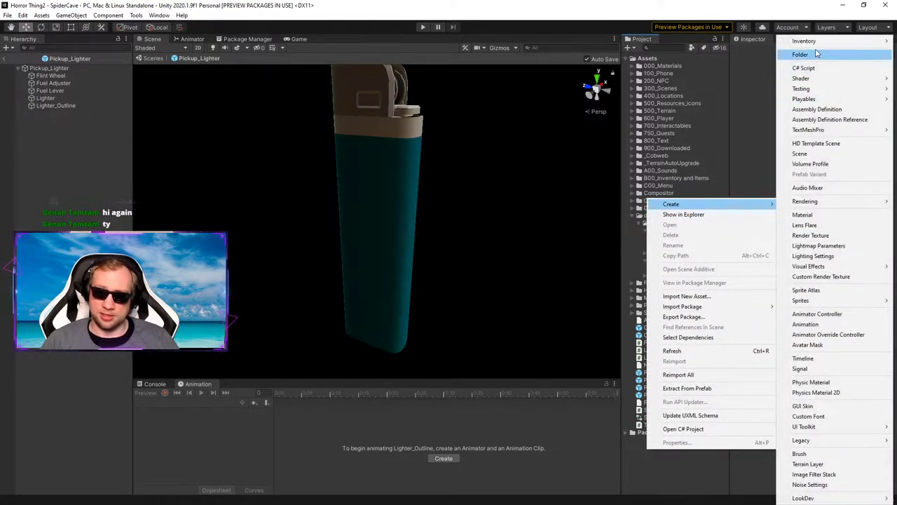
pyautogui.click(802, 215)
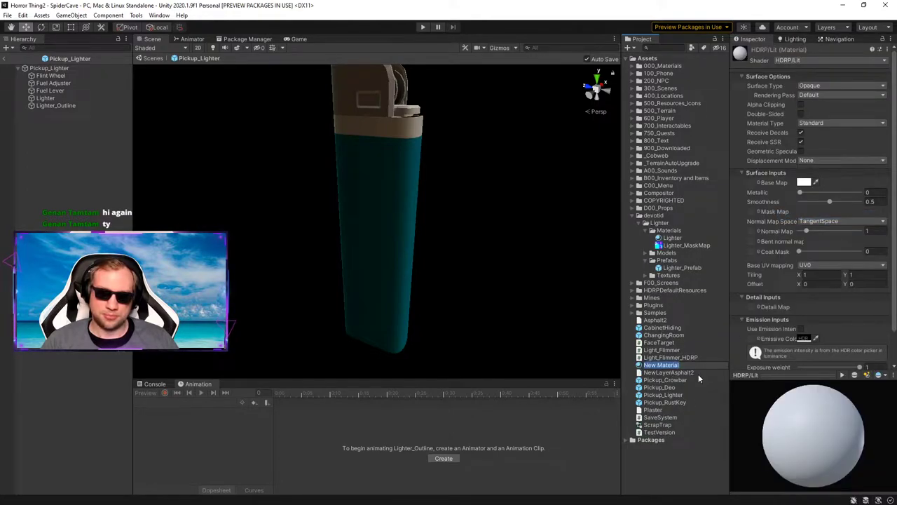
pyautogui.write('Pick')
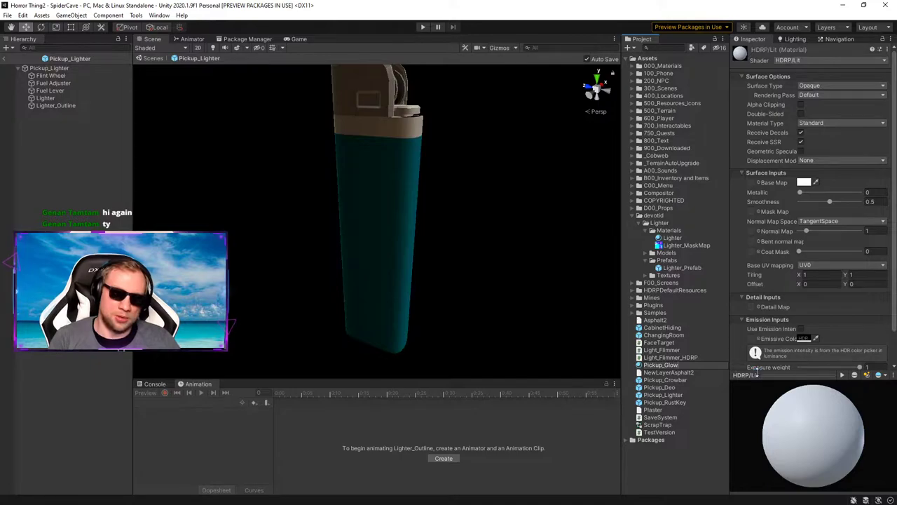
pyautogui.write('up_Glow')
pyautogui.press('Return')
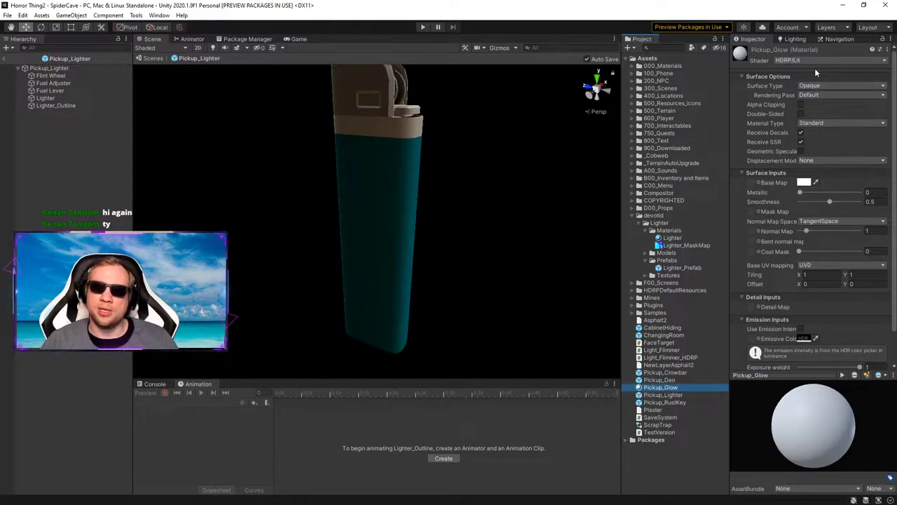
pyautogui.click(817, 86)
pyautogui.click(821, 103)
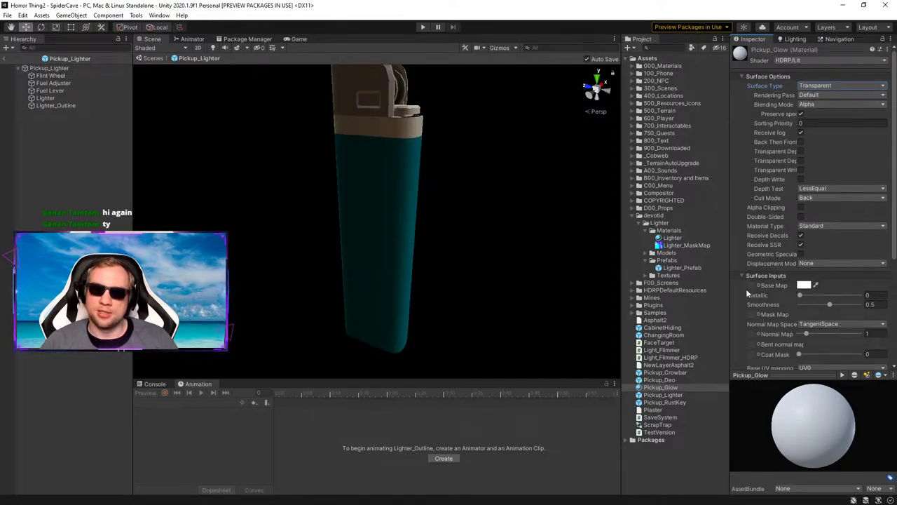
# Step: Set Pickup_Glow's base map colour to a medium green with an alpha of 40
pyautogui.click(805, 286)
pyautogui.click(820, 309)
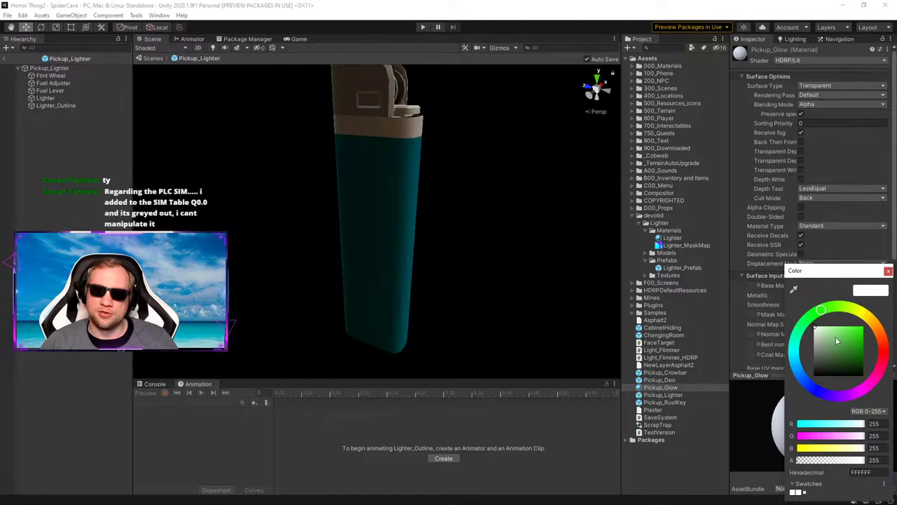
pyautogui.moveTo(837, 336); pyautogui.dragTo(864, 315)
pyautogui.moveTo(833, 462); pyautogui.dragTo(813, 465)
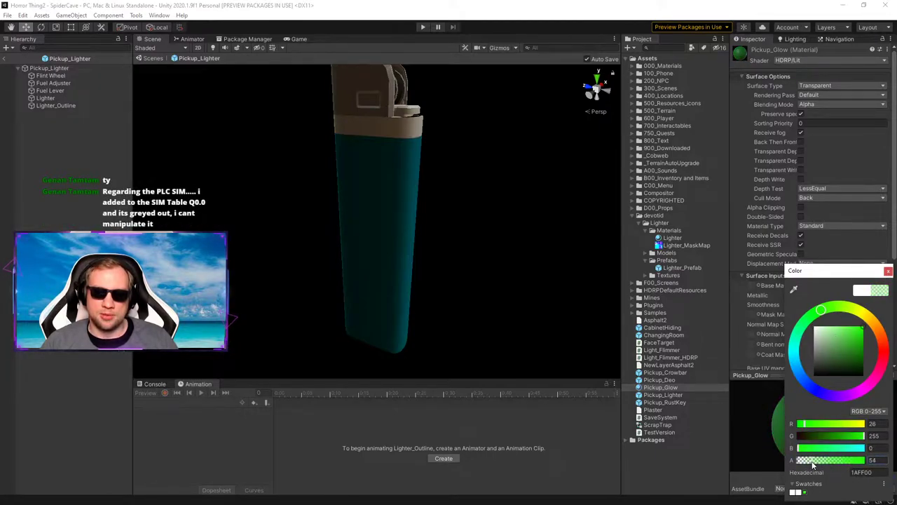
pyautogui.moveTo(841, 345); pyautogui.dragTo(834, 339)
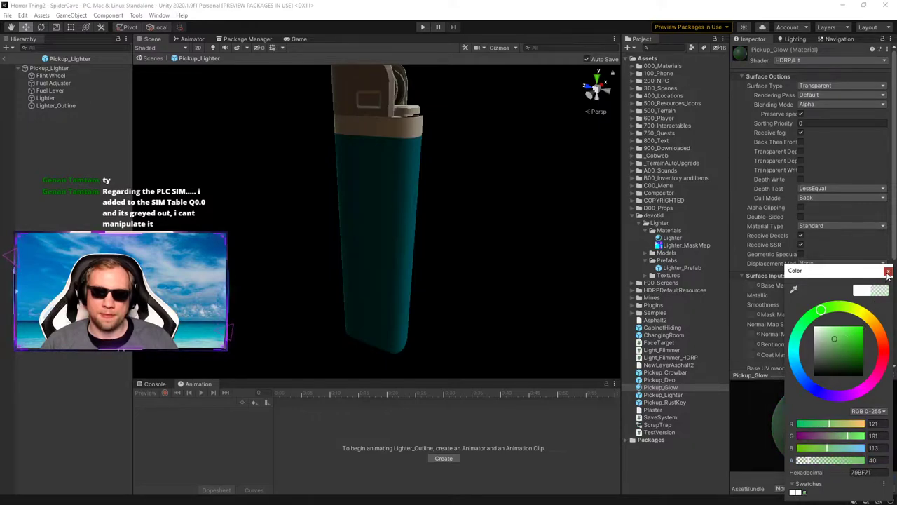
pyautogui.click(888, 272)
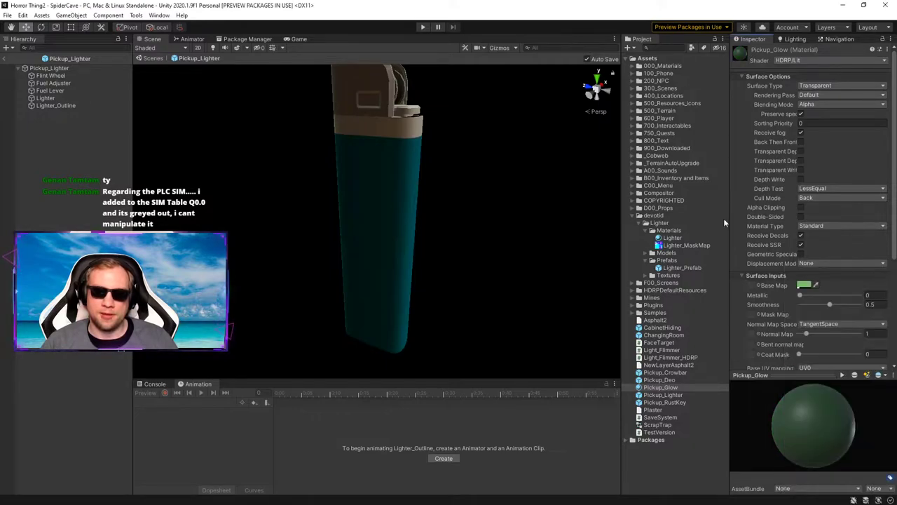
pyautogui.click(804, 285)
pyautogui.moveTo(828, 342); pyautogui.dragTo(842, 340)
pyautogui.click(888, 272)
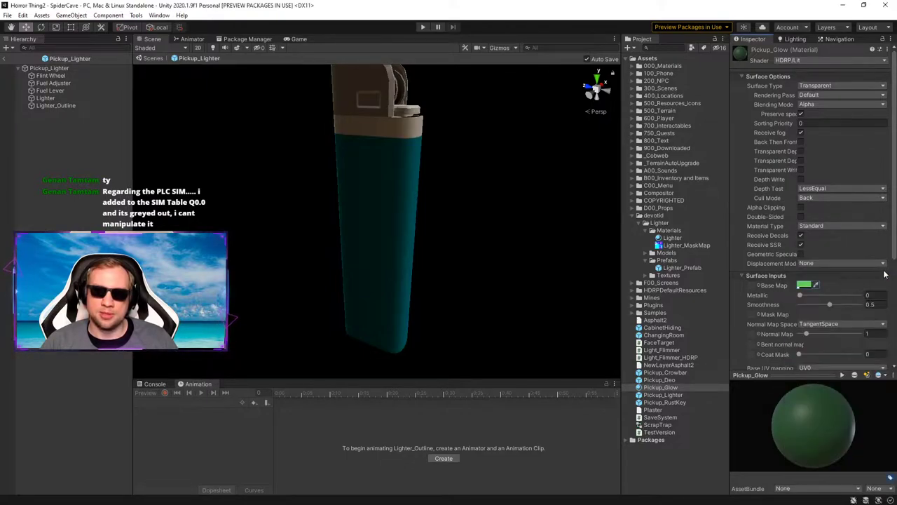
# Step: Apply the Pickup_Glow material to Lighter_Outline in the Pickup_Lighter prefab
pyautogui.scroll(-5, 769, 315)
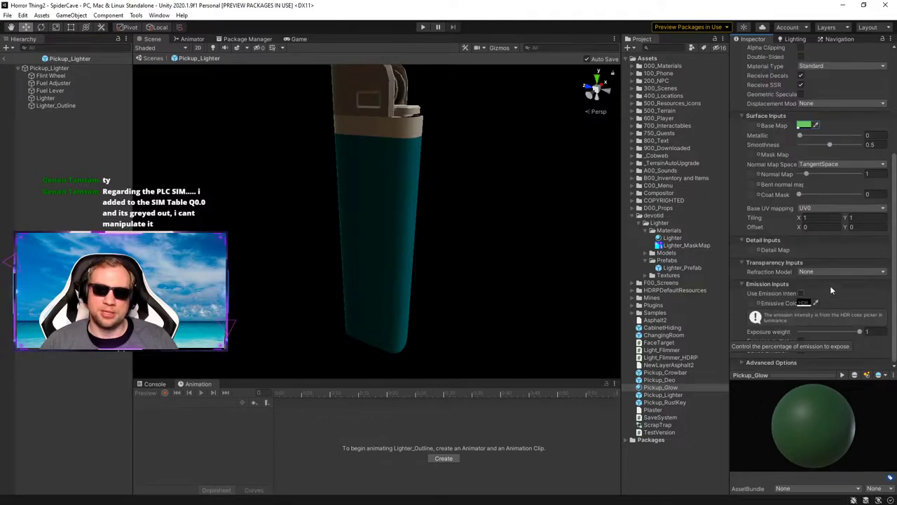
pyautogui.scroll(5, 770, 289)
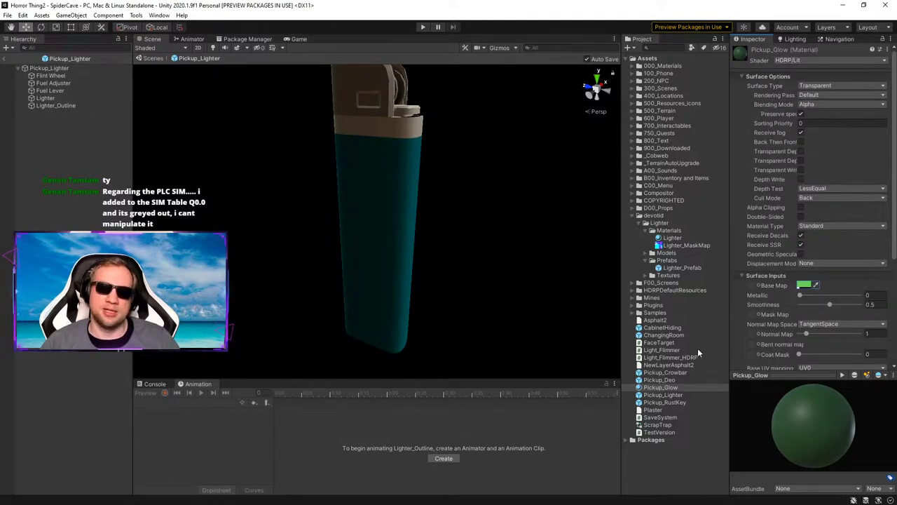
pyautogui.moveTo(666, 393); pyautogui.dragTo(52, 105)
pyautogui.moveTo(513, 178); pyautogui.dragTo(369, 162, button='right')
pyautogui.press('d')
pyautogui.keyDown('alt'); pyautogui.moveTo(369, 162); pyautogui.dragTo(524, 115); pyautogui.keyUp('alt')
pyautogui.moveTo(524, 115); pyautogui.dragTo(524, 124, button='right')
pyautogui.moveTo(450, 159); pyautogui.dragTo(455, 158, button='right')
pyautogui.press('w')
pyautogui.press('s')
# Step: Change Pickup_Glow's base map colour to a saturated green, RGB 19, 191, 0, with an alpha of 146
pyautogui.click(804, 286)
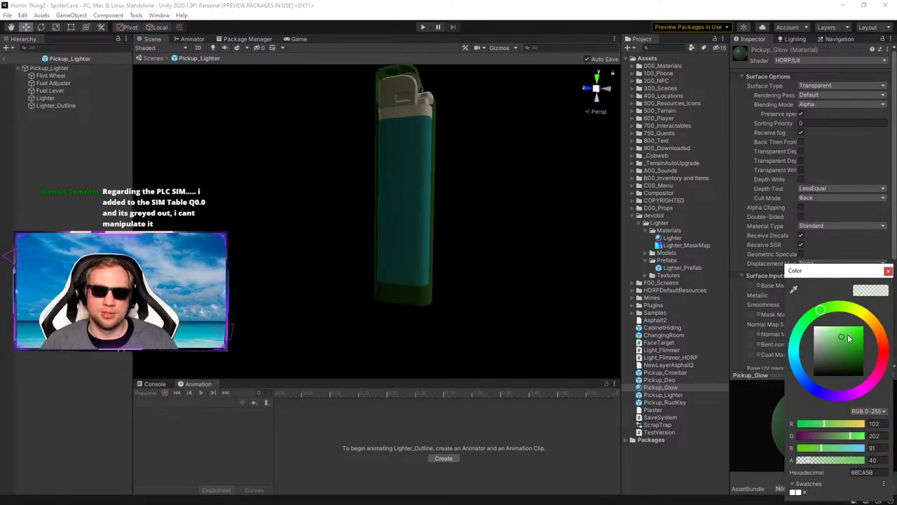
pyautogui.moveTo(848, 339); pyautogui.dragTo(875, 343)
pyautogui.moveTo(826, 460)
pyautogui.mouseDown()
pyautogui.moveTo(861, 460)
pyautogui.moveTo(836, 459)
pyautogui.mouseUp()
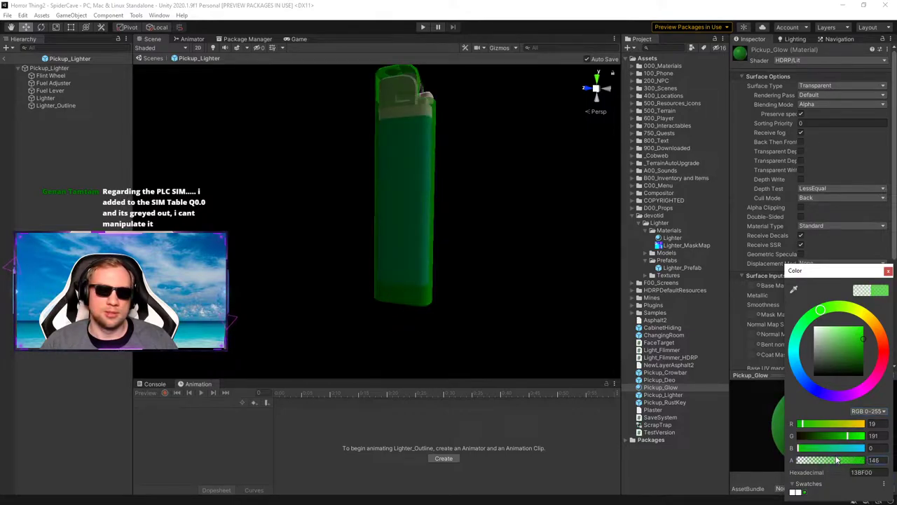
pyautogui.click(888, 271)
# Step: Enlarge Lighter_Outline uniformly to a scale of 1.2426 and lower it to Y -0.0112
pyautogui.keyDown('alt'); pyautogui.moveTo(347, 181); pyautogui.dragTo(463, 152); pyautogui.keyUp('alt')
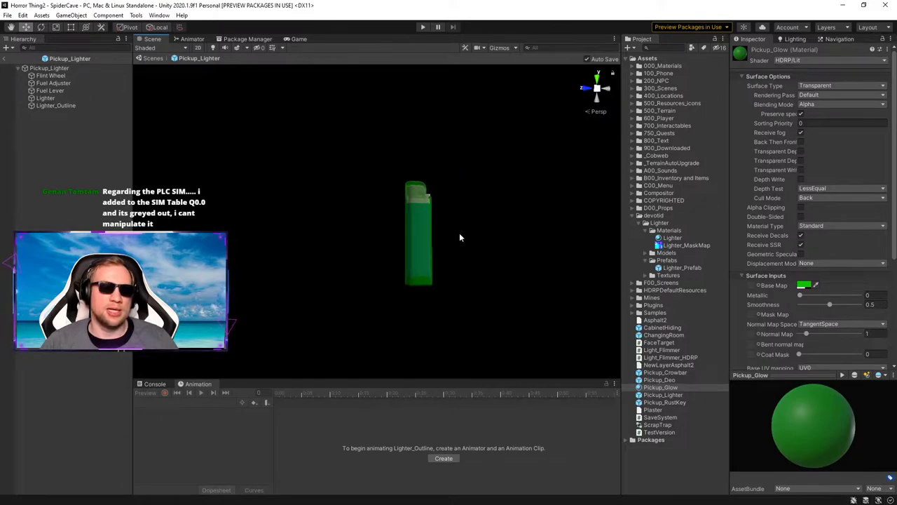
pyautogui.press('r')
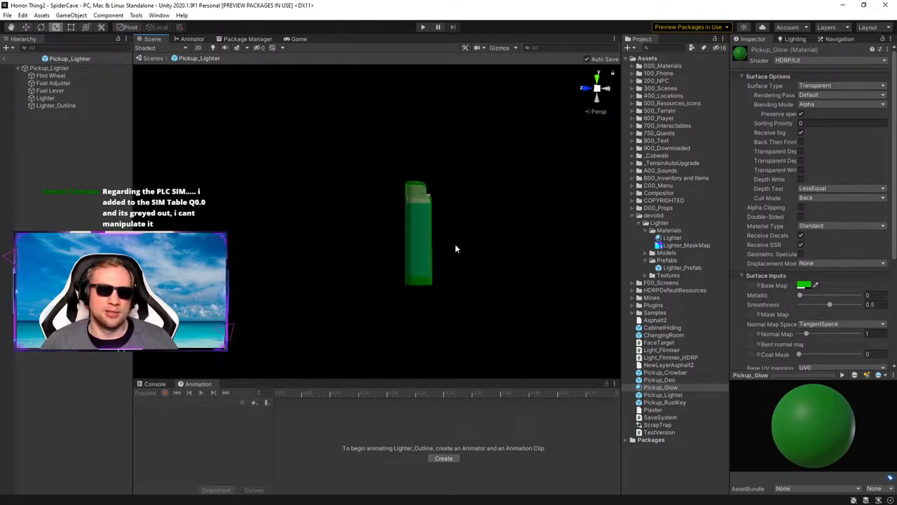
pyautogui.click(74, 106)
pyautogui.moveTo(420, 287); pyautogui.dragTo(344, 231)
pyautogui.click(346, 231)
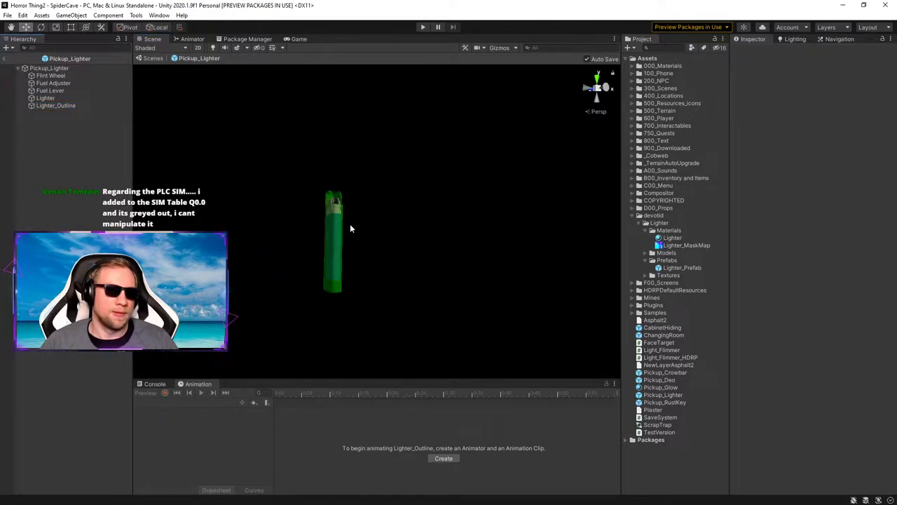
# Step: Check the emissive colour setting of the Pickup_Glow material on Lighter_Outline
pyautogui.moveTo(386, 161); pyautogui.dragTo(247, 161, button='right')
pyautogui.click(61, 106)
pyautogui.moveTo(340, 177); pyautogui.dragTo(447, 190, button='right')
pyautogui.press('w')
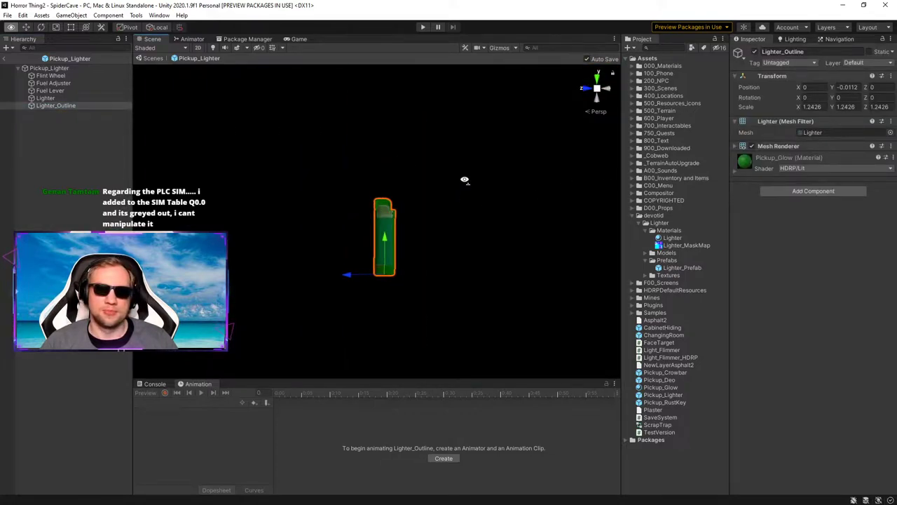
pyautogui.scroll(5, 465, 178)
pyautogui.click(734, 171)
pyautogui.scroll(-5, 792, 359)
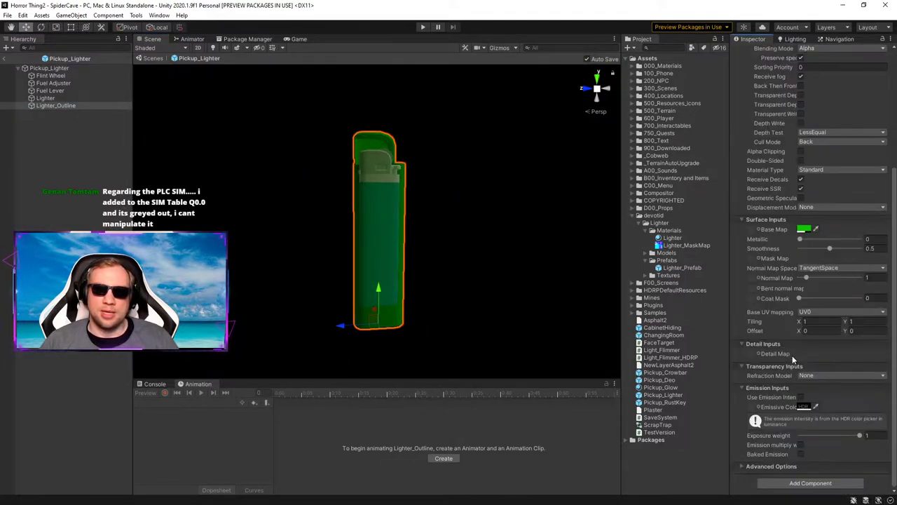
pyautogui.click(805, 405)
pyautogui.moveTo(837, 380)
pyautogui.mouseDown()
pyautogui.moveTo(828, 352)
pyautogui.moveTo(814, 375)
pyautogui.mouseUp()
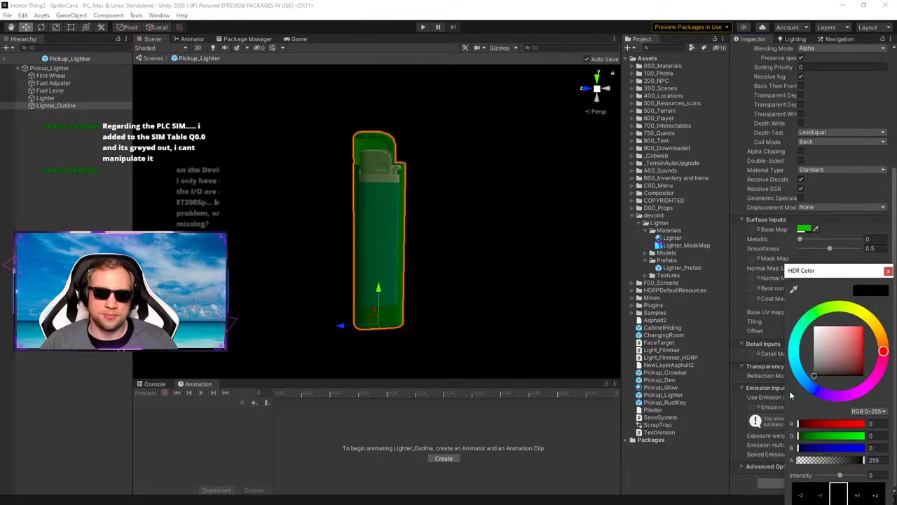
pyautogui.click(888, 272)
# Step: Brighten Pickup_Glow's base map colour to RGB 26, 255, 0 and lower its alpha to 94
pyautogui.scroll(5, 775, 231)
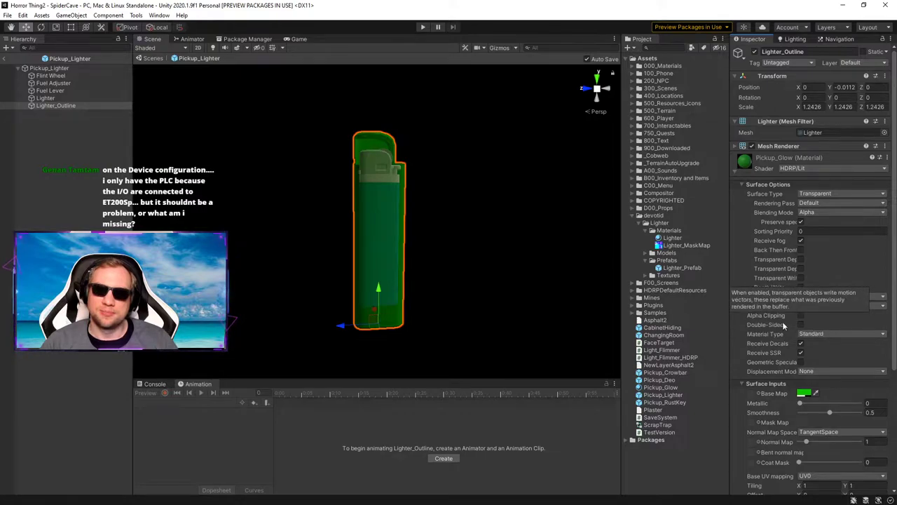
pyautogui.click(807, 393)
pyautogui.moveTo(832, 429); pyautogui.dragTo(817, 434)
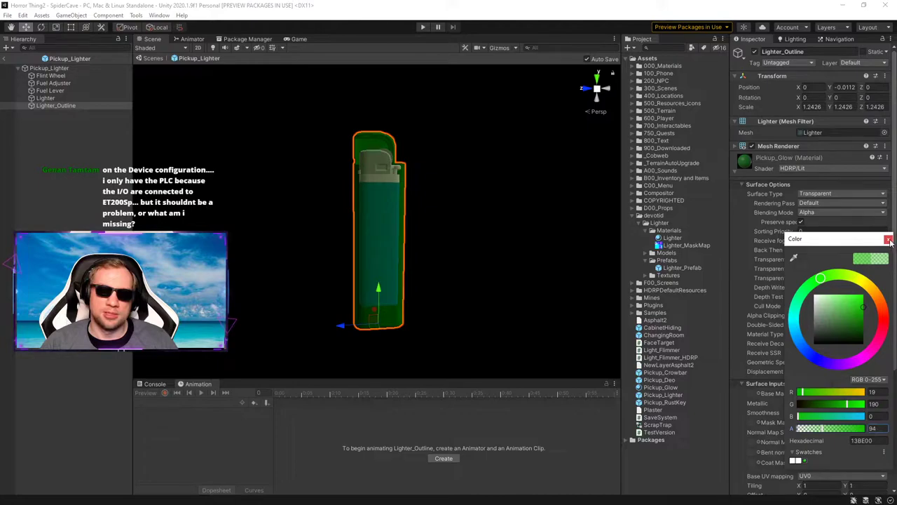
pyautogui.moveTo(848, 318); pyautogui.dragTo(875, 286)
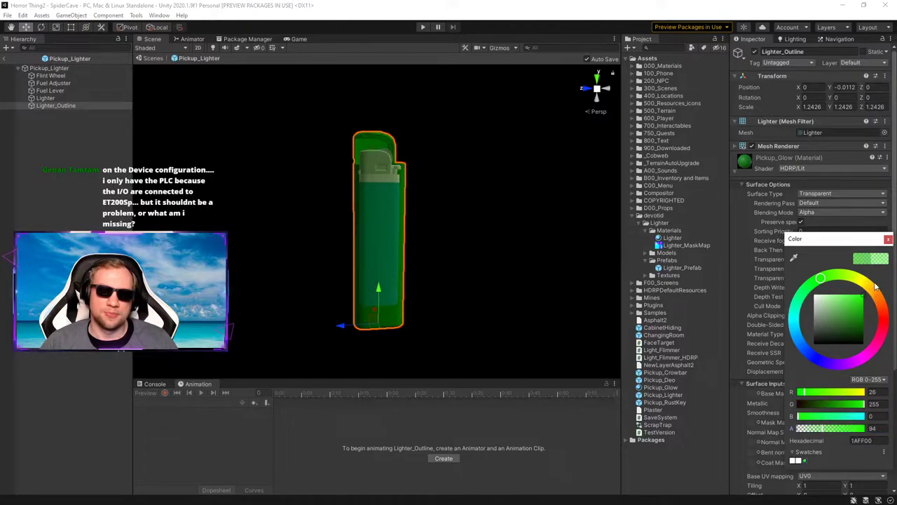
pyautogui.click(889, 239)
pyautogui.click(114, 200)
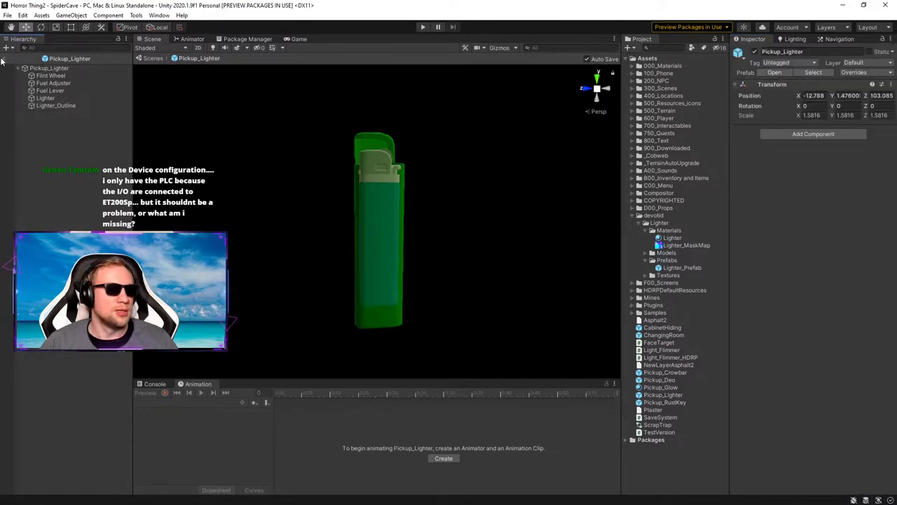
# Step: Return to the SpiderCave scene and examine the outlined lighter among the other props on the counter
pyautogui.click(5, 58)
pyautogui.press('s')
pyautogui.moveTo(445, 234); pyautogui.dragTo(541, 241, button='right')
pyautogui.click(407, 244)
pyautogui.press('a')
pyautogui.moveTo(407, 244); pyautogui.dragTo(436, 234, button='right')
pyautogui.press('w')
pyautogui.press('s')
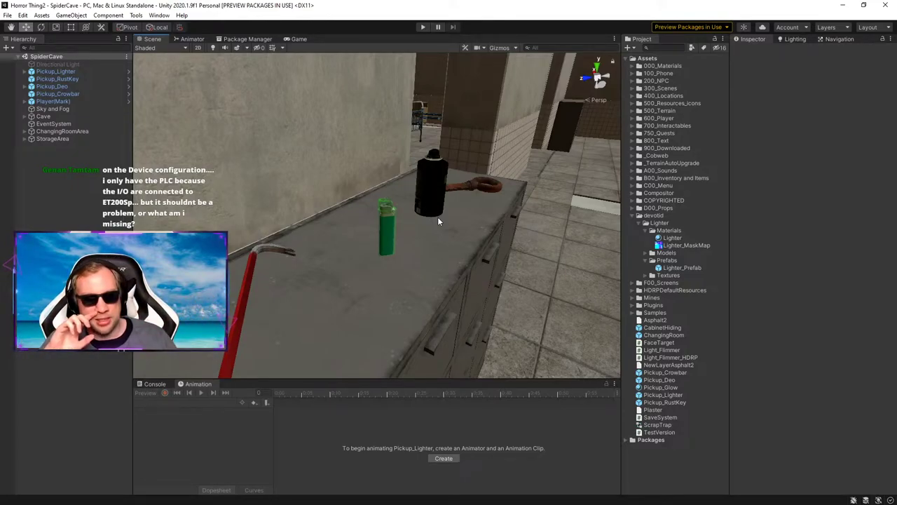
pyautogui.click(437, 204)
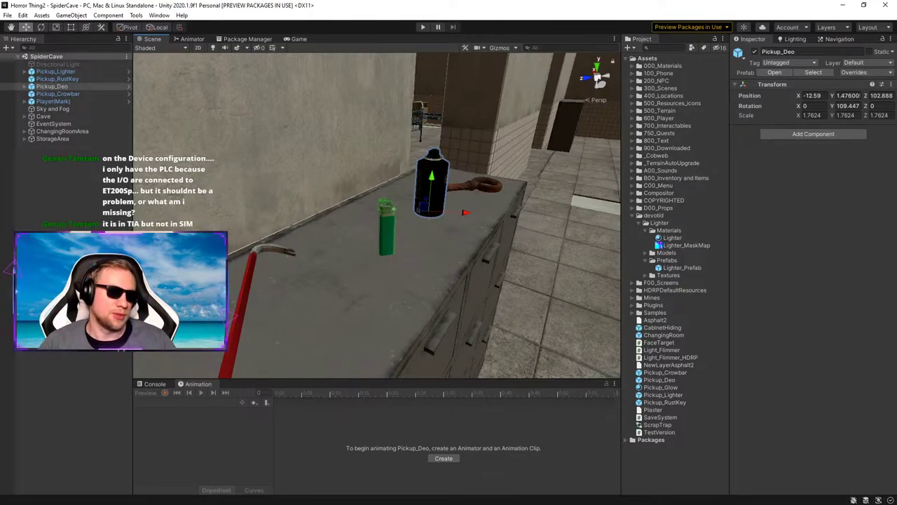
pyautogui.click(84, 280)
pyautogui.moveTo(424, 220); pyautogui.dragTo(310, 207, button='right')
pyautogui.click(461, 265)
pyautogui.hotkey('shift', 'd')
# Step: Open the Pickup_RustKey prefab and duplicate the key inside it
pyautogui.click(72, 78)
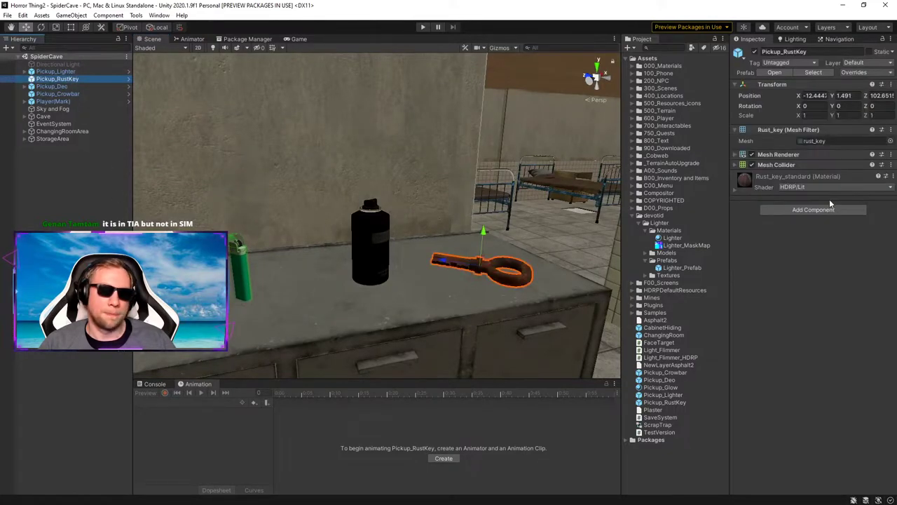
pyautogui.click(128, 78)
pyautogui.click(53, 69)
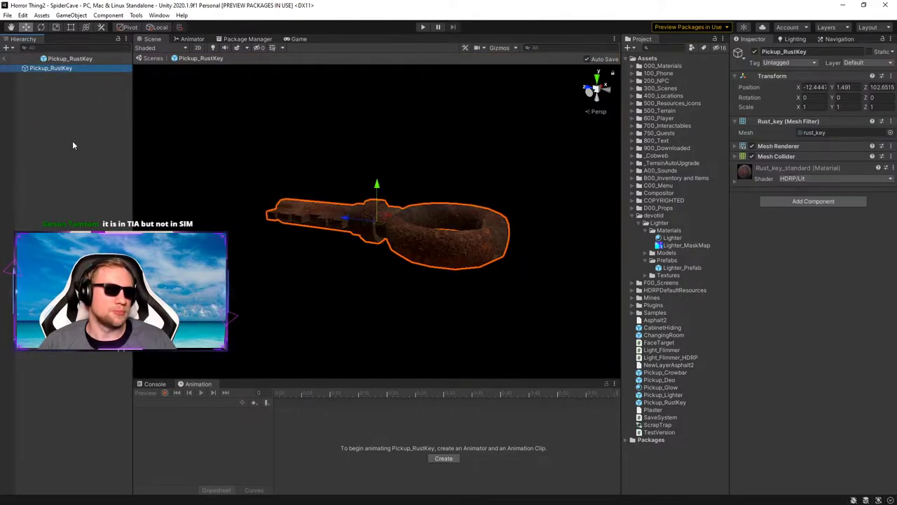
pyautogui.hotkey('ctrl', 'd')
pyautogui.press('e')
pyautogui.press('r')
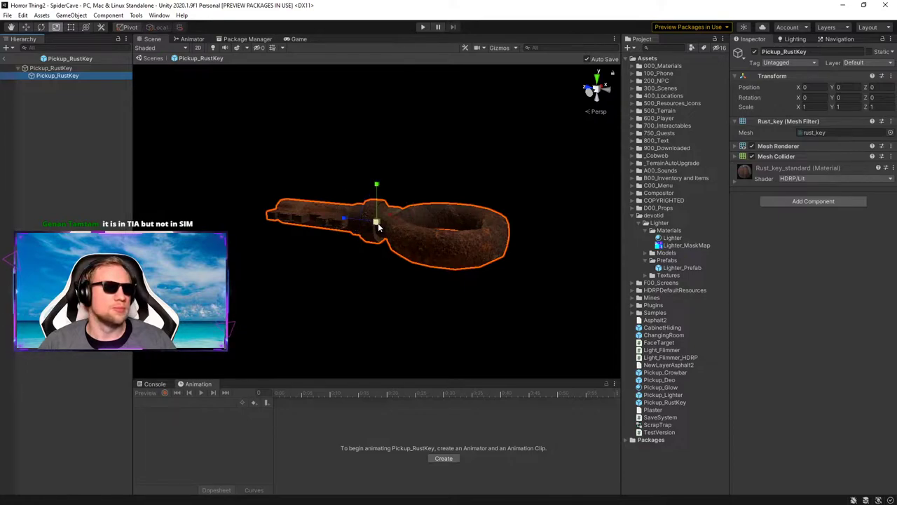
# Step: Place the tool handle at the selection's center and scale the duplicated key uniformly to 1.2441
pyautogui.click(137, 29)
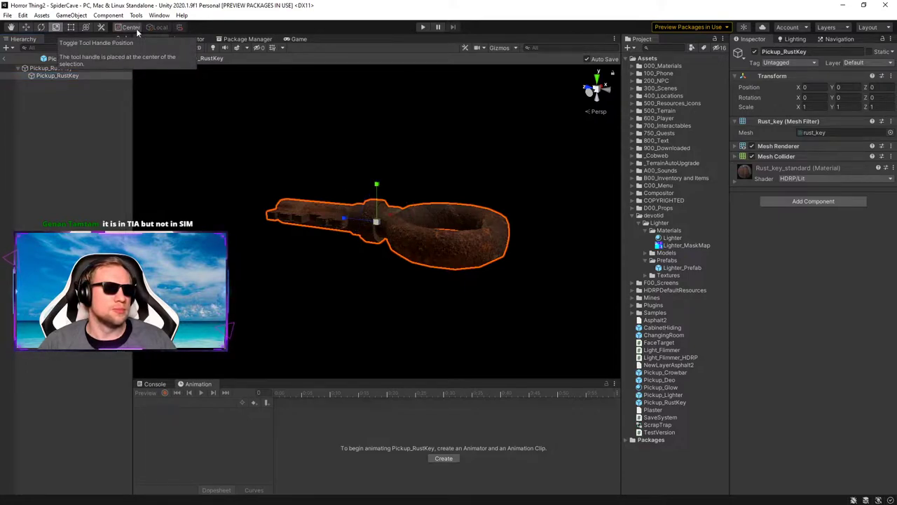
pyautogui.moveTo(377, 222); pyautogui.dragTo(387, 217)
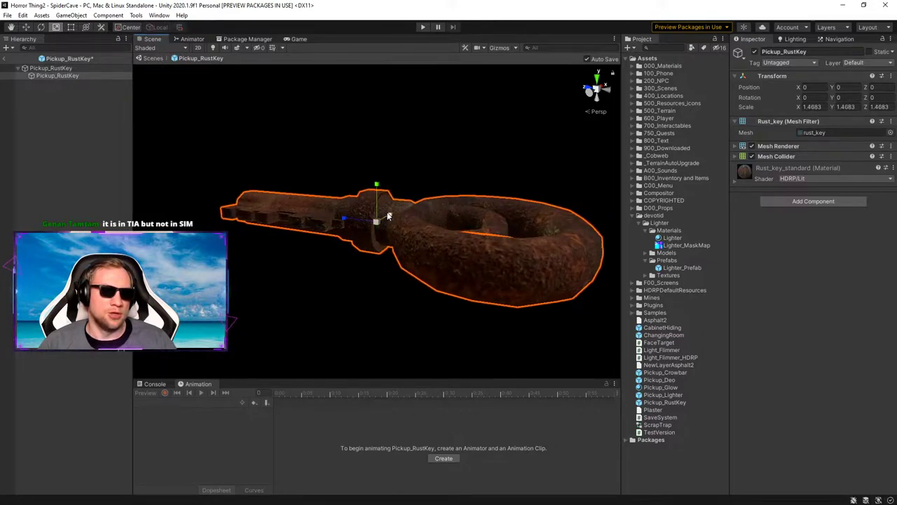
pyautogui.moveTo(387, 216); pyautogui.dragTo(387, 216)
pyautogui.hotkey('ctrl', 'z')
pyautogui.moveTo(376, 185); pyautogui.dragTo(597, 266)
pyautogui.hotkey('ctrl', 'z')
pyautogui.hotkey('ctrl', 'z')
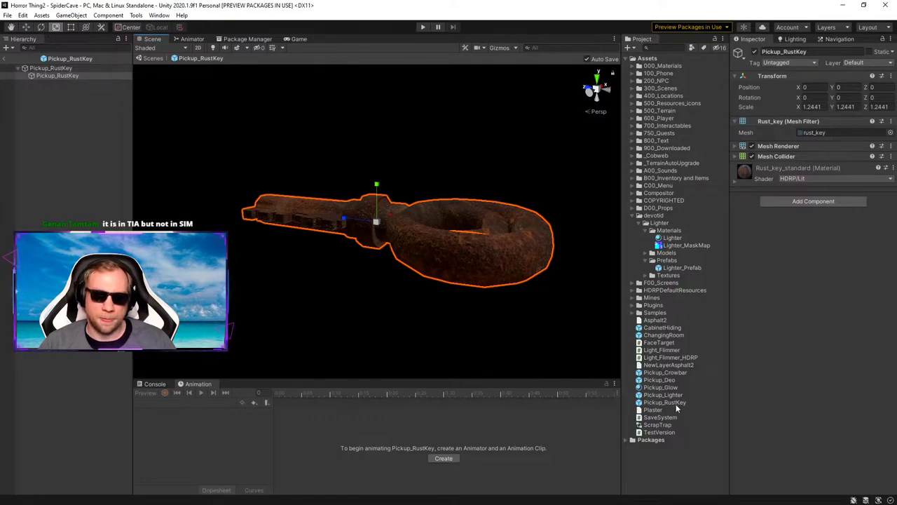
# Step: Apply Pickup_Glow to the duplicated key and return to the SpiderCave scene
pyautogui.moveTo(665, 387); pyautogui.dragTo(77, 78)
pyautogui.moveTo(410, 244); pyautogui.dragTo(398, 346, button='right')
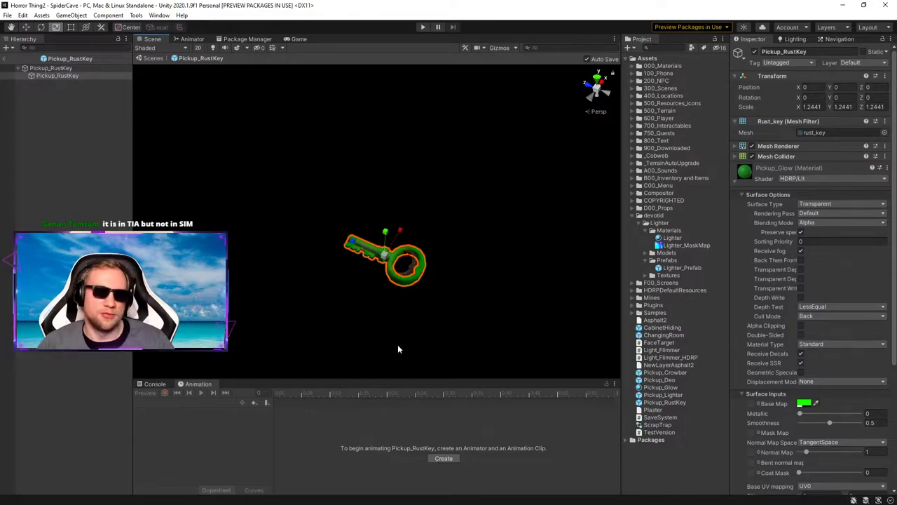
pyautogui.click(76, 214)
pyautogui.click(6, 59)
pyautogui.click(49, 366)
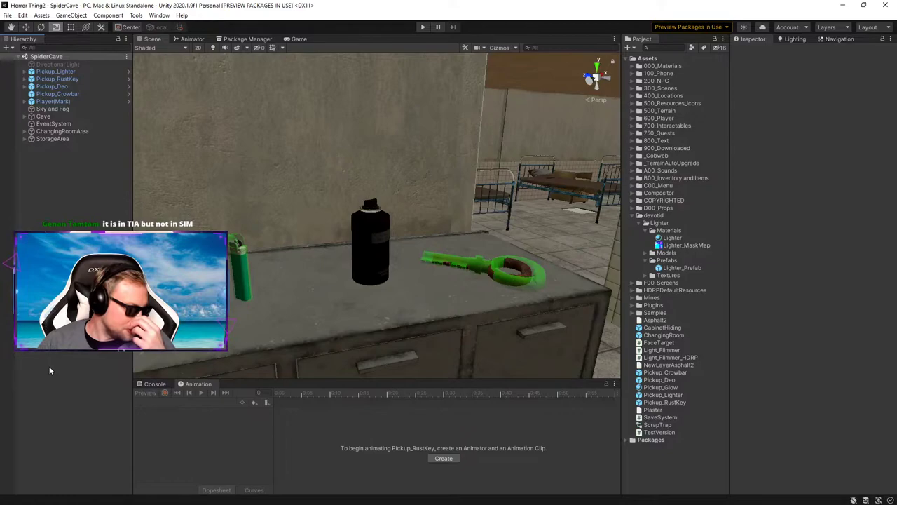
# Step: Examine the key's green outline and the remaining props on the counter from several angles
pyautogui.moveTo(364, 235); pyautogui.dragTo(371, 280, button='right')
pyautogui.press('s')
pyautogui.keyDown('alt'); pyautogui.moveTo(371, 280); pyautogui.dragTo(255, 301); pyautogui.keyUp('alt')
pyautogui.press('w')
pyautogui.moveTo(255, 301); pyautogui.dragTo(343, 295, button='right')
pyautogui.press('a')
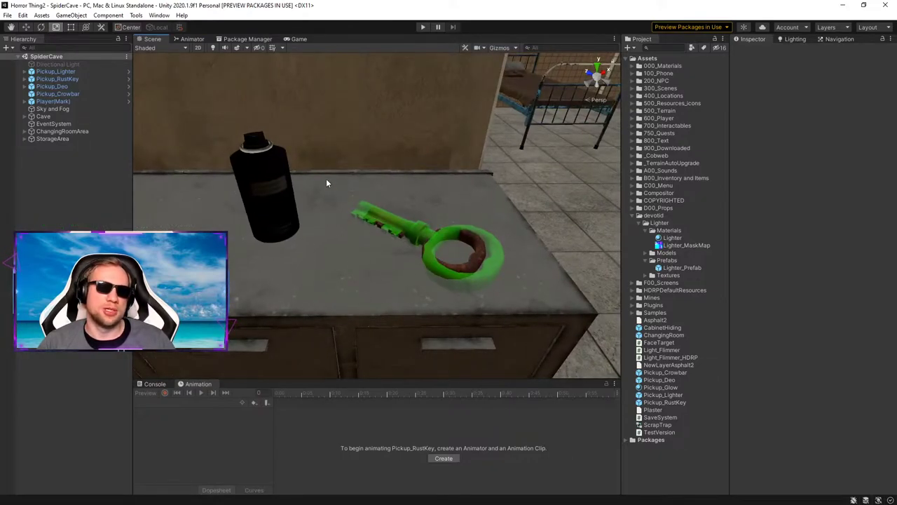
pyautogui.moveTo(326, 181); pyautogui.dragTo(293, 177, button='right')
pyautogui.moveTo(392, 187); pyautogui.dragTo(362, 188, button='right')
pyautogui.keyDown('alt'); pyautogui.moveTo(362, 188); pyautogui.dragTo(432, 175); pyautogui.keyUp('alt')
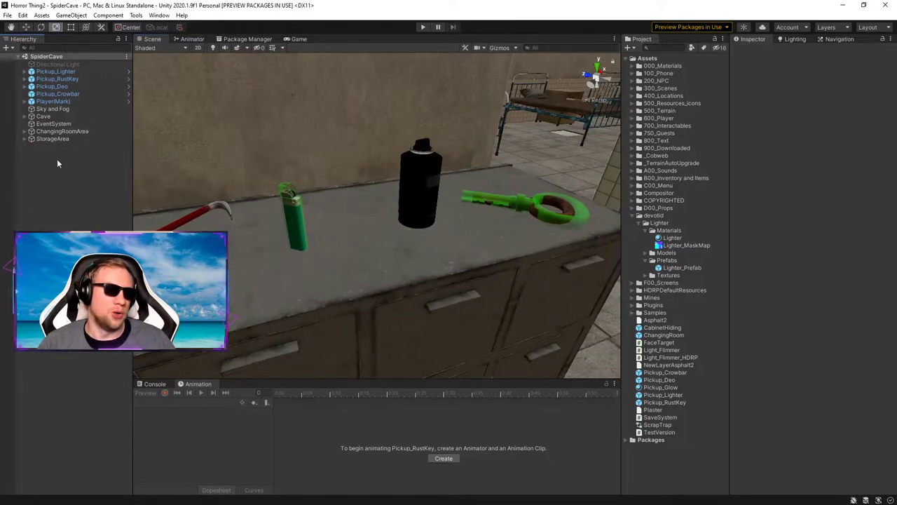
# Step: Open the Pickup_Deo prefab and duplicate the deodorant's Body
pyautogui.click(62, 73)
pyautogui.click(62, 79)
pyautogui.click(62, 86)
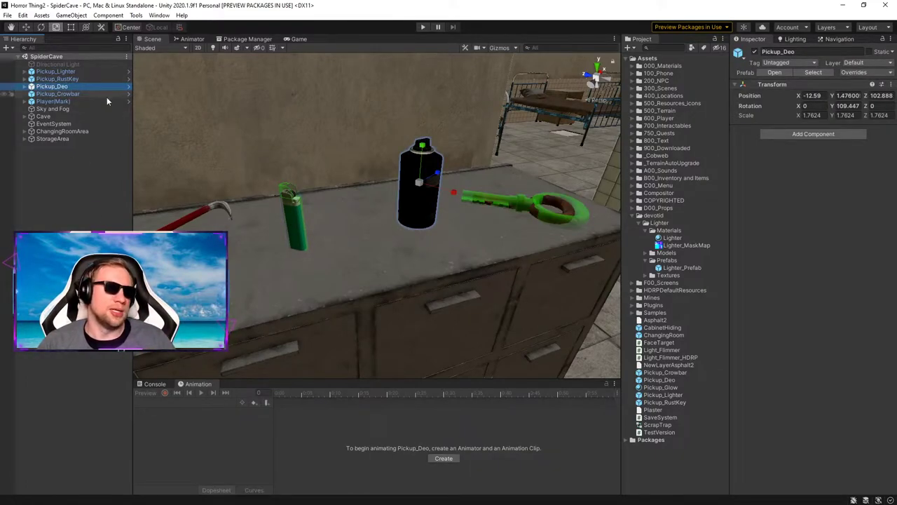
pyautogui.click(128, 86)
pyautogui.click(39, 75)
pyautogui.click(42, 83)
pyautogui.click(46, 76)
pyautogui.hotkey('ctrl', 'd')
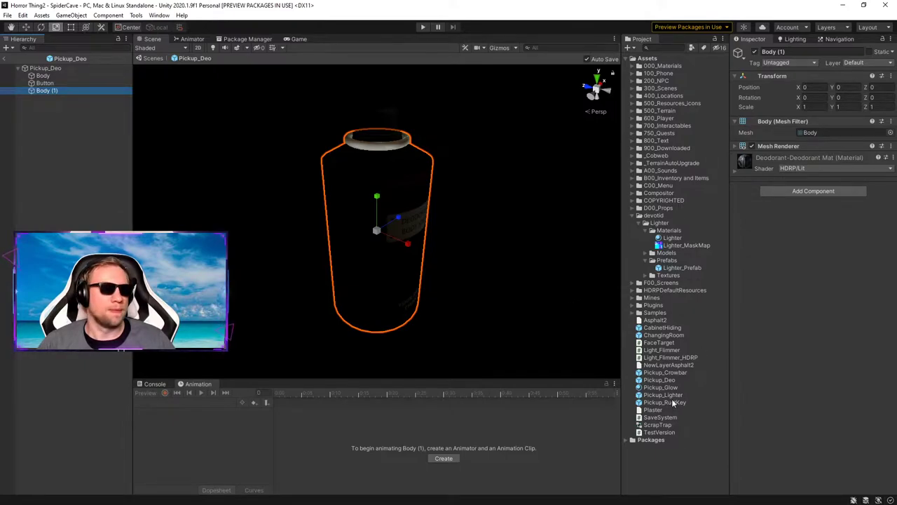
# Step: Apply Pickup_Glow to the duplicated Body, scale it uniformly to 1.2683, and return to the scene
pyautogui.moveTo(662, 387); pyautogui.dragTo(64, 94)
pyautogui.moveTo(377, 232); pyautogui.dragTo(384, 229)
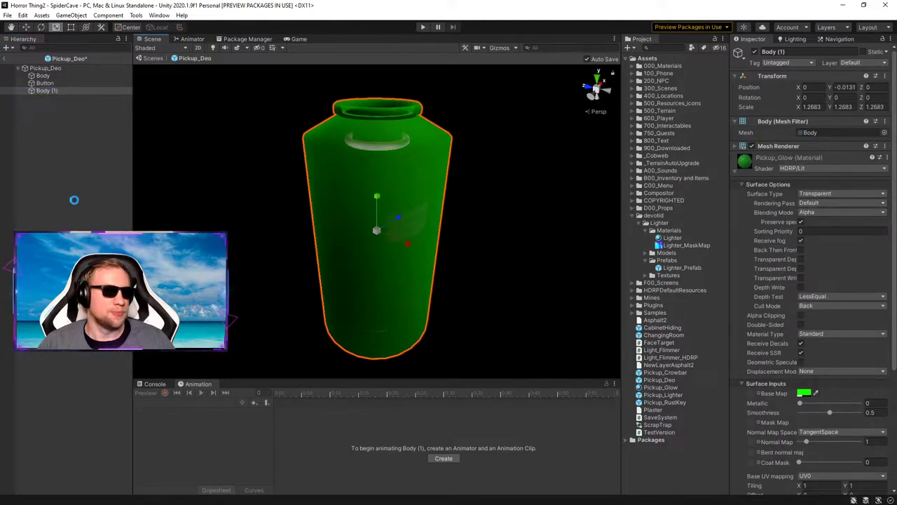
pyautogui.click(73, 198)
pyautogui.click(7, 58)
# Step: Open the Pickup_Crowbar prefab and duplicate the crowbar inside it
pyautogui.click(357, 213)
pyautogui.moveTo(449, 196); pyautogui.dragTo(361, 232, button='right')
pyautogui.press('d')
pyautogui.click(379, 251)
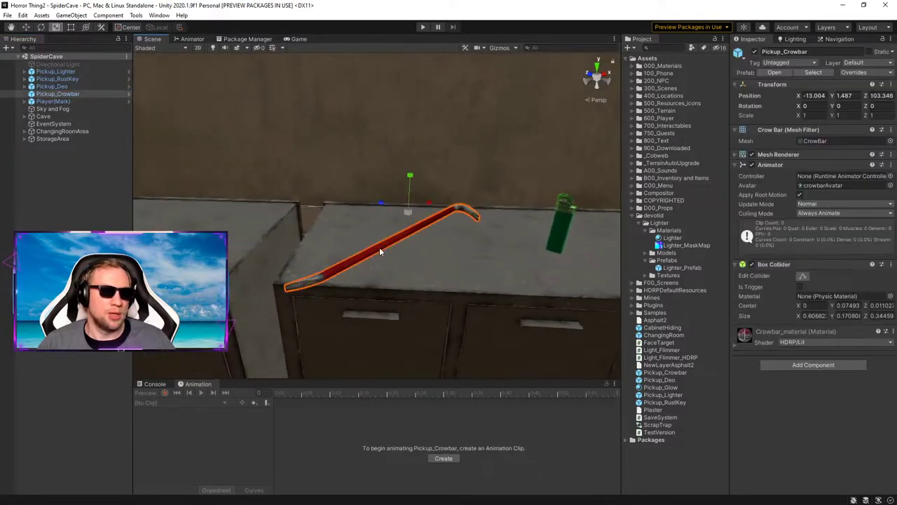
pyautogui.click(128, 93)
pyautogui.hotkey('ctrl', 'd')
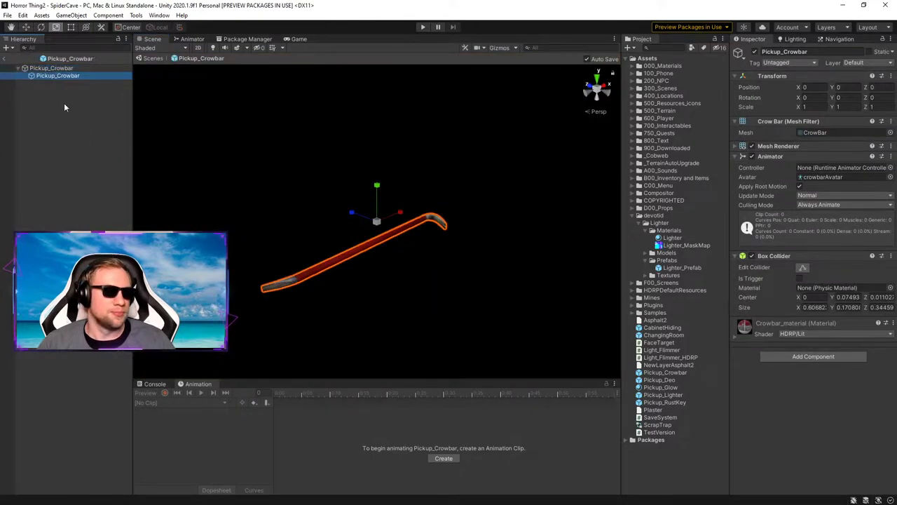
# Step: Apply Pickup_Glow to the duplicated crowbar and scale it uniformly to 1.28
pyautogui.moveTo(666, 389); pyautogui.dragTo(85, 75)
pyautogui.moveTo(377, 224); pyautogui.dragTo(384, 222)
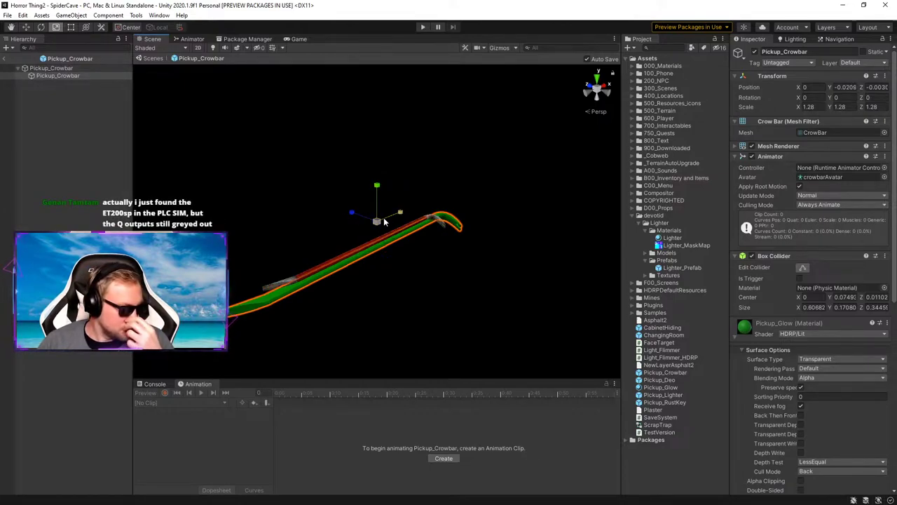
# Step: Fine-tune the scale and position of the glowing crowbar duplicate so it surrounds the original crowbar
pyautogui.moveTo(383, 221); pyautogui.dragTo(605, 271, button='right')
pyautogui.moveTo(321, 219); pyautogui.dragTo(377, 232, button='right')
pyautogui.moveTo(314, 225); pyautogui.dragTo(546, 269)
pyautogui.moveTo(417, 206); pyautogui.dragTo(418, 204)
pyautogui.press('w')
pyautogui.press('r')
pyautogui.moveTo(380, 173); pyautogui.dragTo(382, 170)
pyautogui.moveTo(431, 196); pyautogui.dragTo(339, 157, button='right')
pyautogui.press('w')
pyautogui.moveTo(363, 118); pyautogui.dragTo(363, 104)
pyautogui.moveTo(363, 104); pyautogui.dragTo(486, 164, button='right')
pyautogui.click(278, 183)
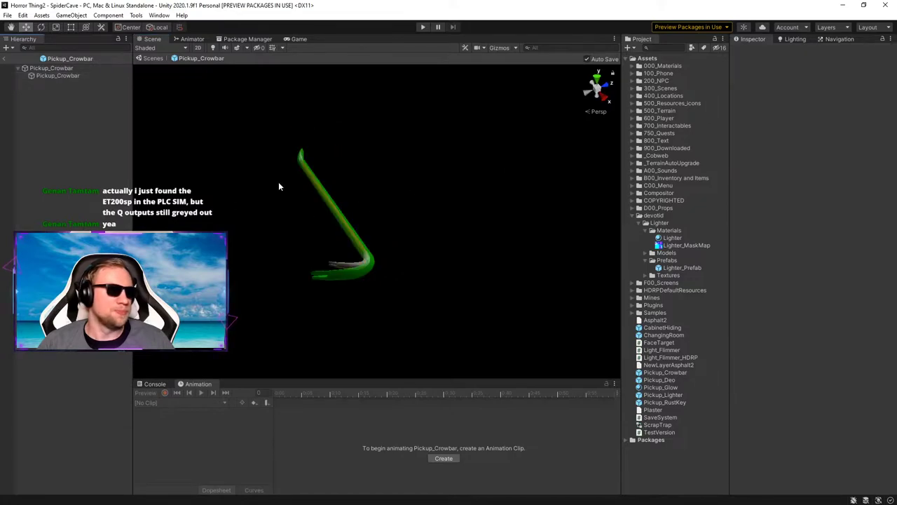
# Step: Return to the SpiderCave scene and view the outlined props with the scene lighting turned on
pyautogui.click(5, 60)
pyautogui.keyDown('alt'); pyautogui.moveTo(317, 243); pyautogui.dragTo(522, 257); pyautogui.keyUp('alt')
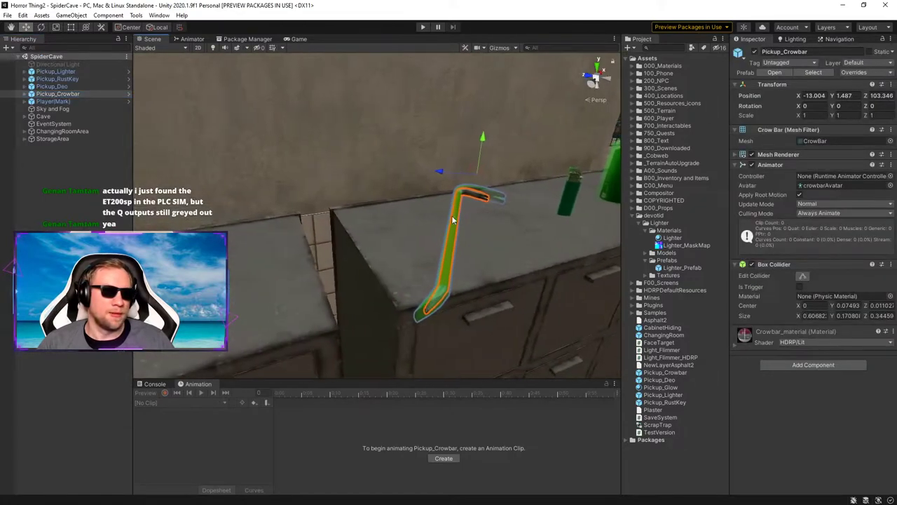
pyautogui.click(531, 259)
pyautogui.moveTo(531, 258); pyautogui.dragTo(471, 262, button='right')
pyautogui.moveTo(411, 250); pyautogui.dragTo(632, 249, button='right')
pyautogui.click(213, 48)
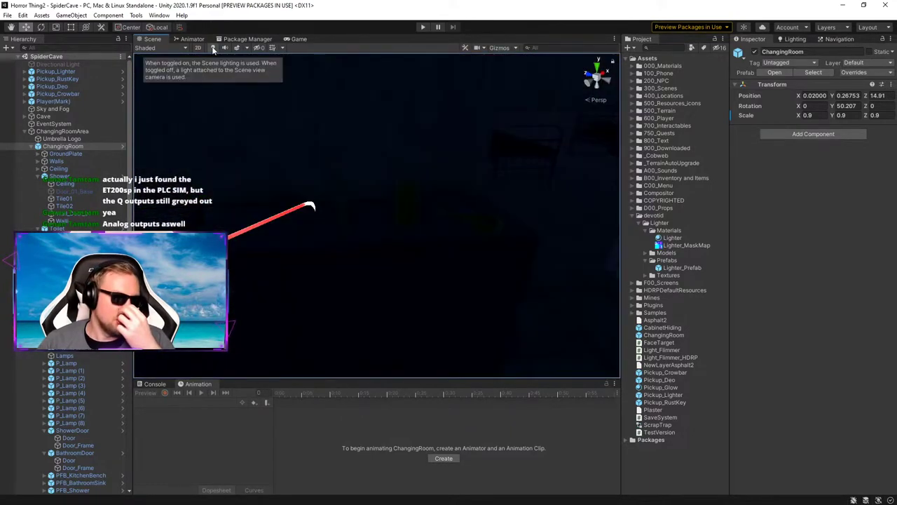
# Step: Try a black base colour on the crowbar's Crowbar_material and compare it with the scene lighting turned on
pyautogui.click(213, 48)
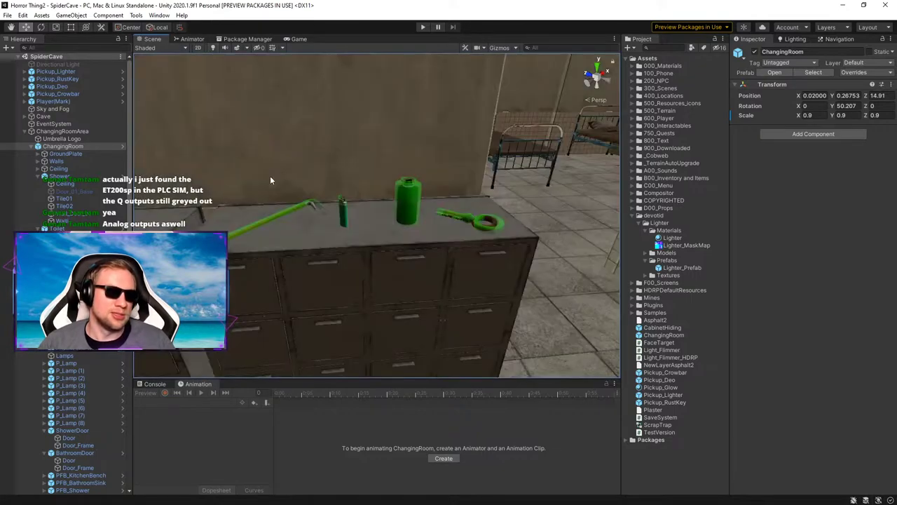
pyautogui.click(268, 221)
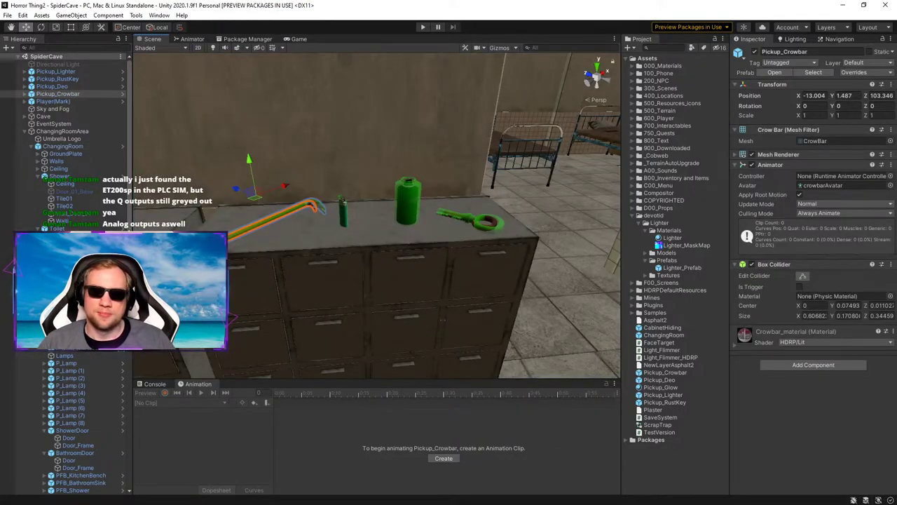
pyautogui.click(25, 94)
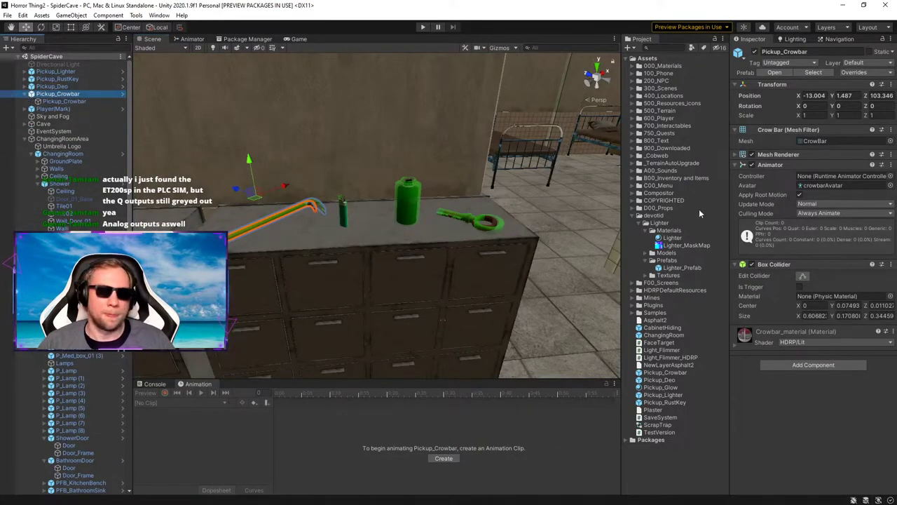
pyautogui.click(732, 344)
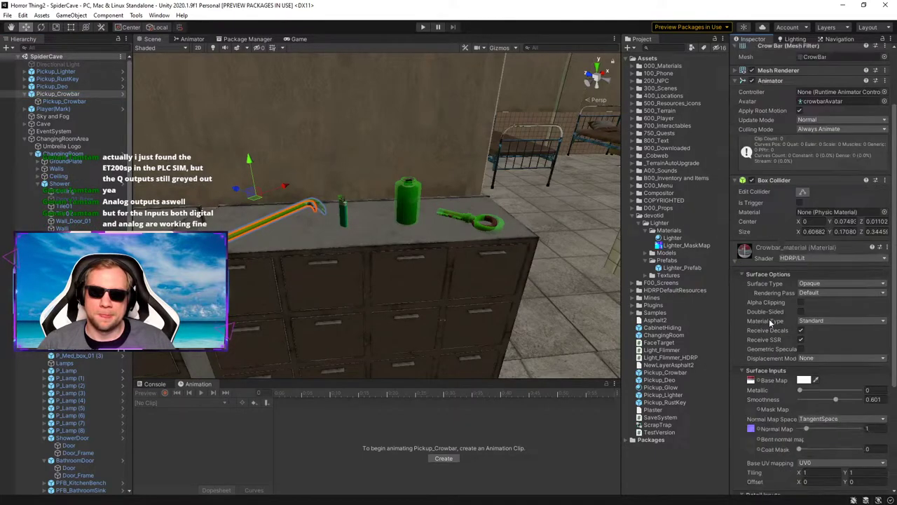
pyautogui.scroll(-5, 778, 351)
pyautogui.click(804, 222)
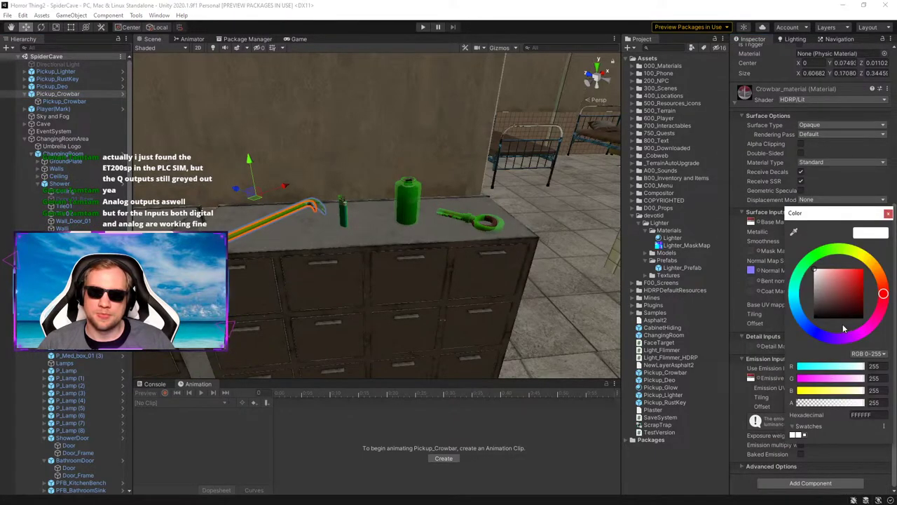
pyautogui.moveTo(816, 316); pyautogui.dragTo(788, 336)
pyautogui.click(888, 214)
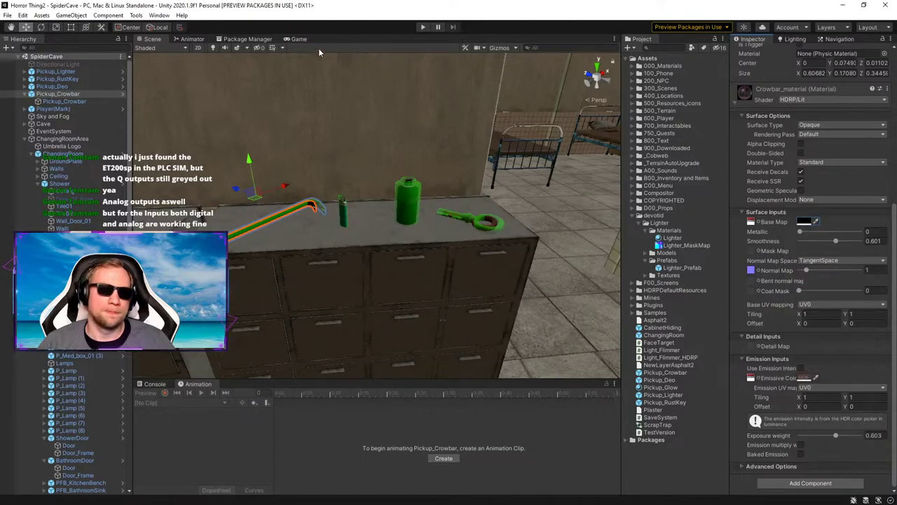
pyautogui.click(213, 48)
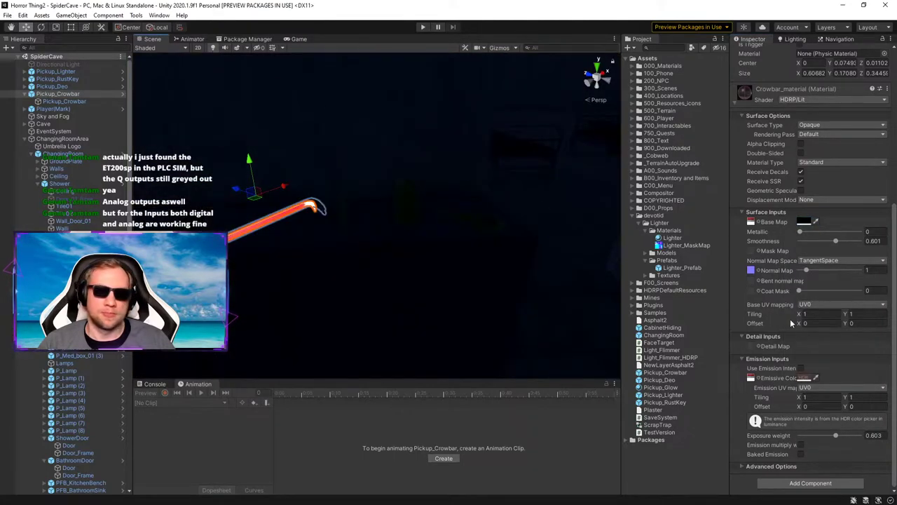
# Step: Try removing the emissive colour texture from Crowbar_material, and undo both the texture and base colour changes
pyautogui.click(806, 377)
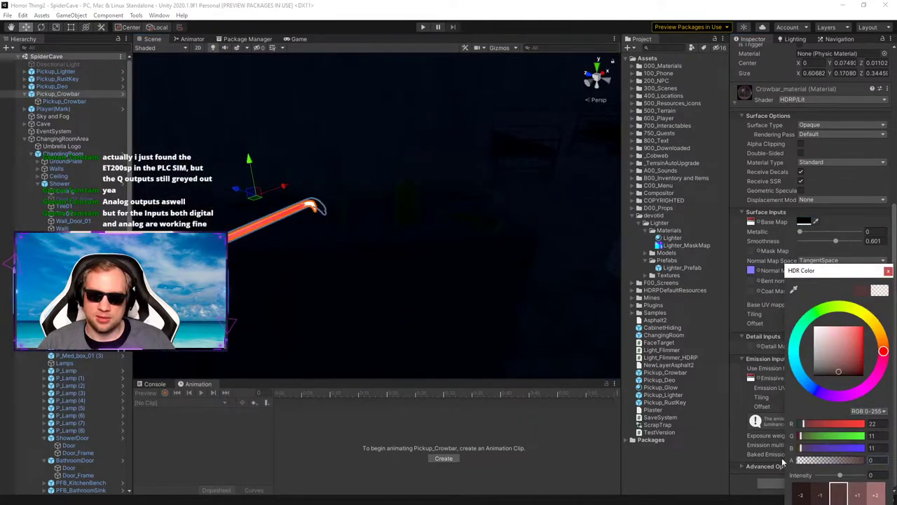
pyautogui.click(888, 271)
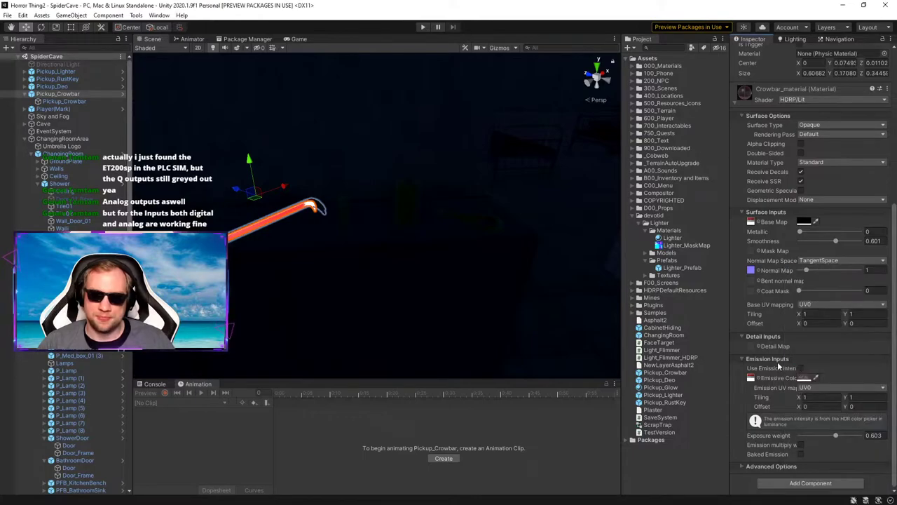
pyautogui.click(752, 379)
pyautogui.press('Delete')
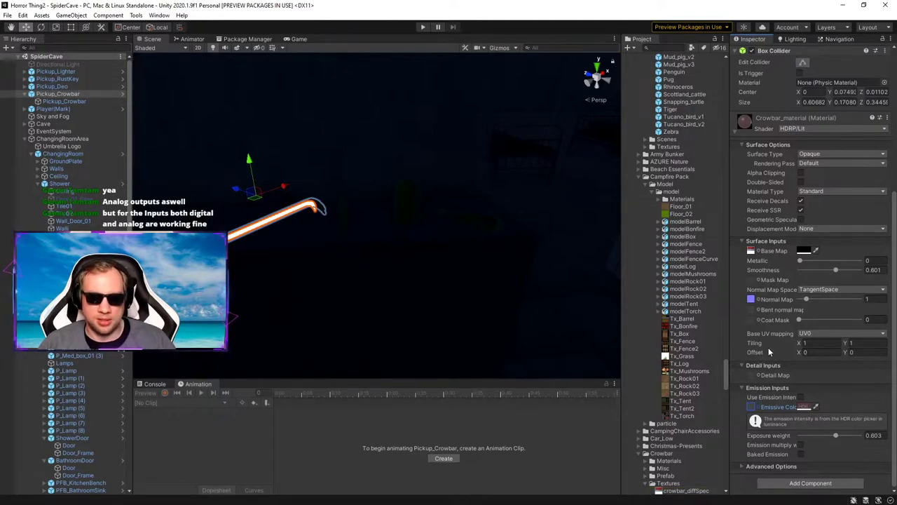
pyautogui.hotkey('ctrl', 'z')
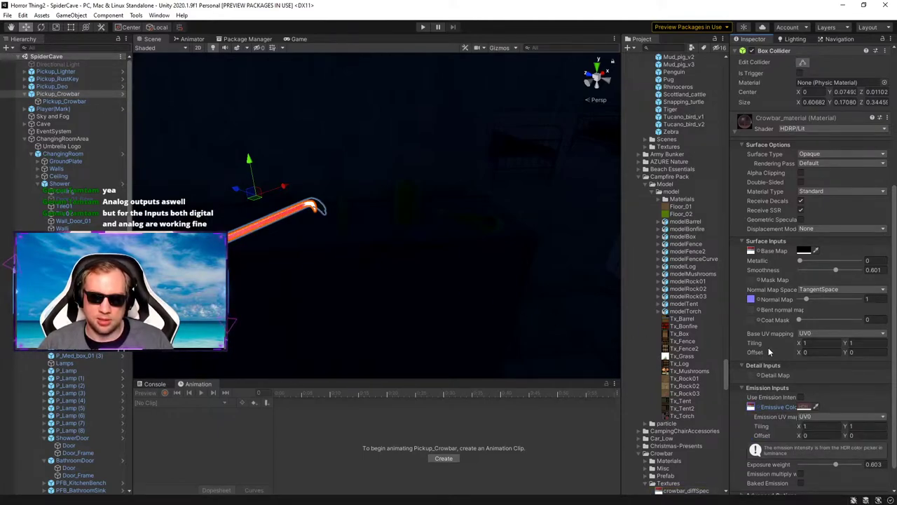
pyautogui.hotkey('ctrl', 'z')
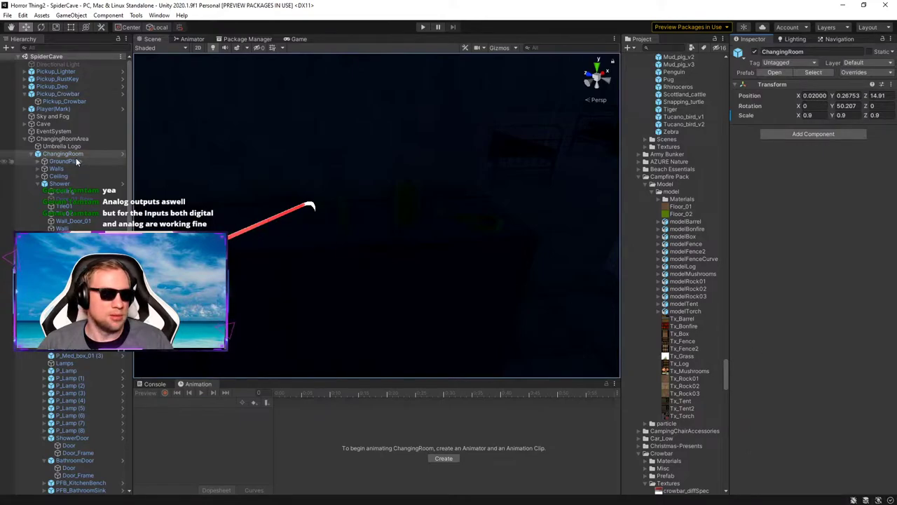
# Step: Set the emission exposure weight of the crowbar's material to 0, checking it with the scene lighting turned on
pyautogui.click(266, 222)
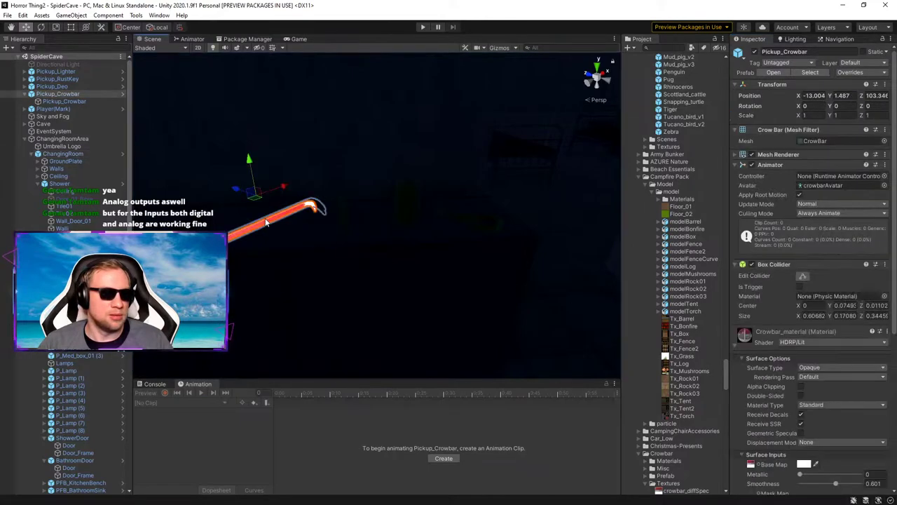
pyautogui.click(213, 49)
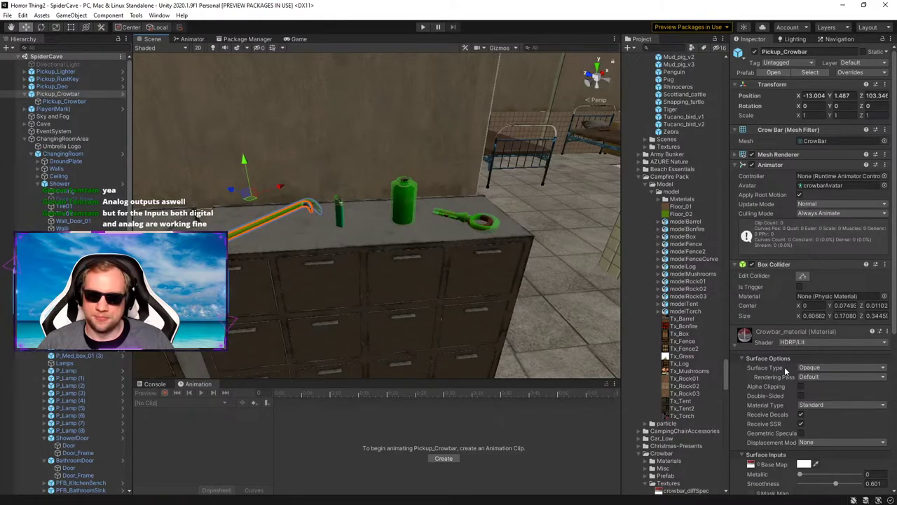
pyautogui.scroll(-7, 784, 372)
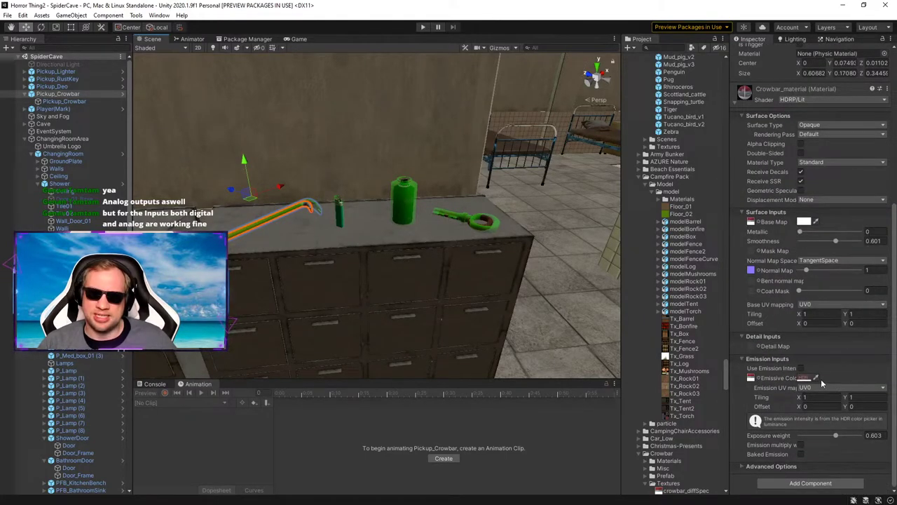
pyautogui.moveTo(836, 437)
pyautogui.mouseDown()
pyautogui.moveTo(782, 437)
pyautogui.moveTo(841, 438)
pyautogui.moveTo(830, 446)
pyautogui.mouseUp()
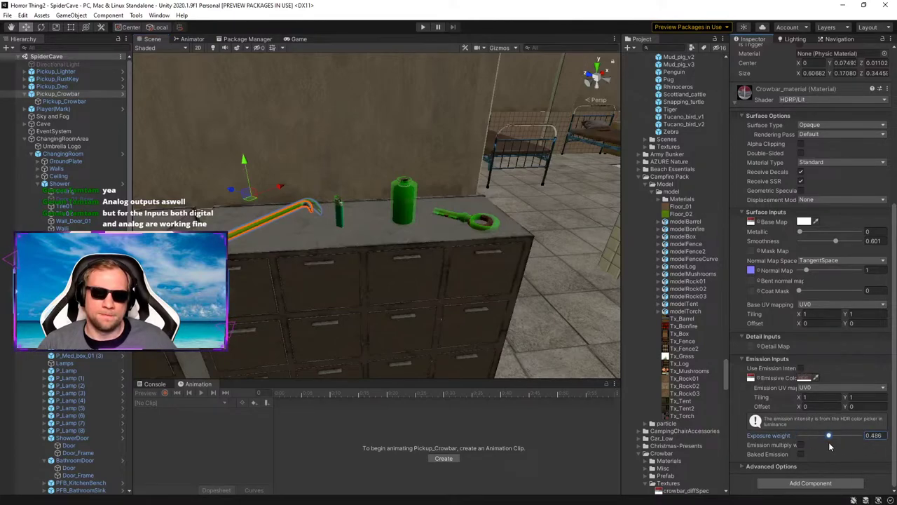
pyautogui.click(213, 48)
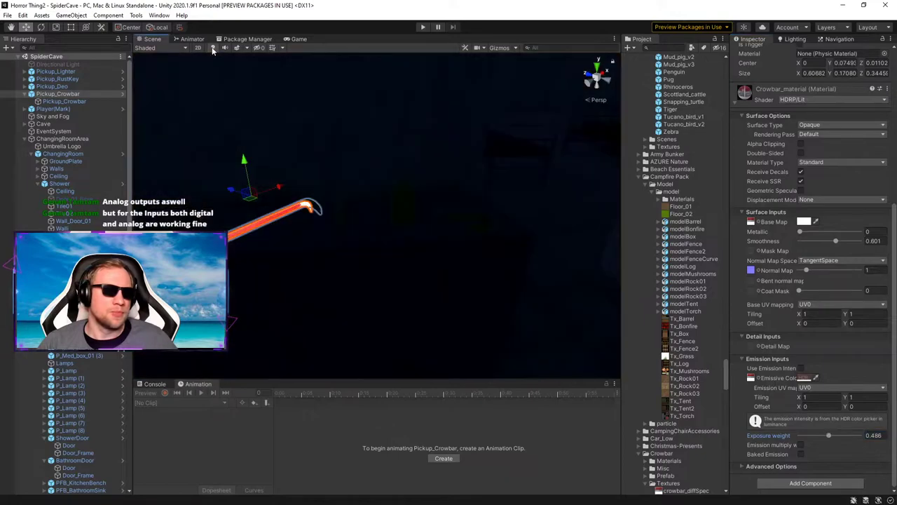
pyautogui.moveTo(829, 437); pyautogui.dragTo(684, 434)
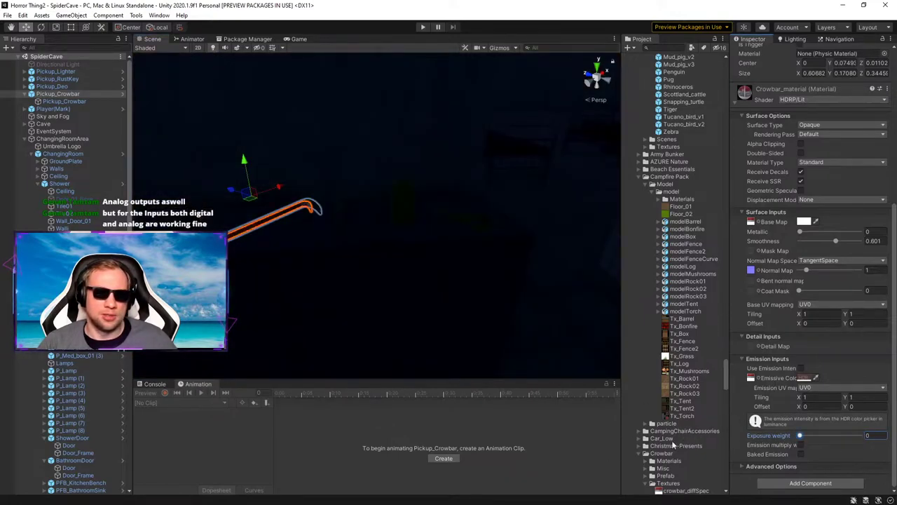
pyautogui.moveTo(805, 442); pyautogui.dragTo(783, 436)
pyautogui.click(799, 438)
# Step: Play-test the scene, walk up to the outlined props on the drawer cabinet to inspect their glow, and stop the game
pyautogui.click(423, 27)
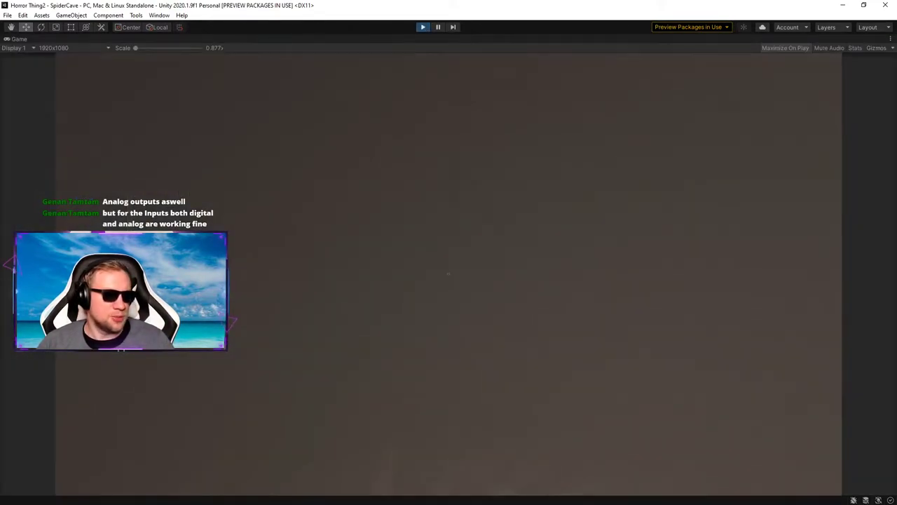
pyautogui.press('w')
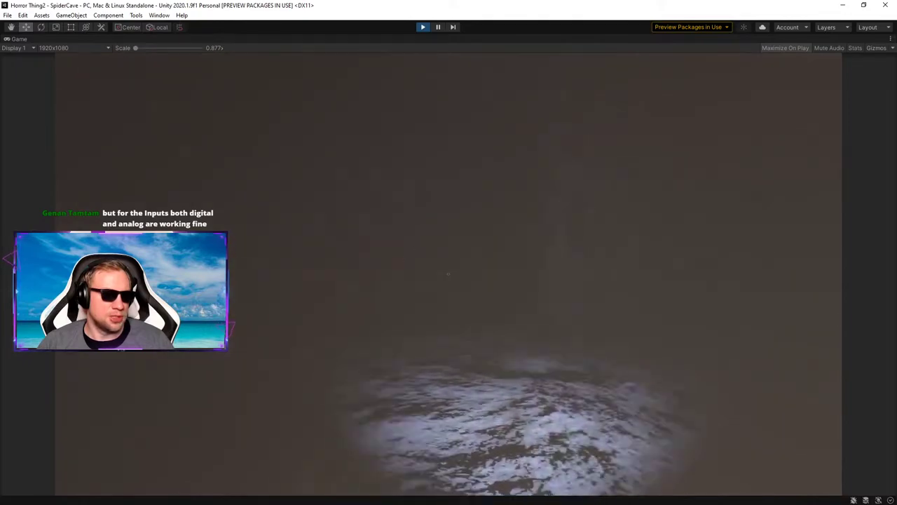
pyautogui.press('w')
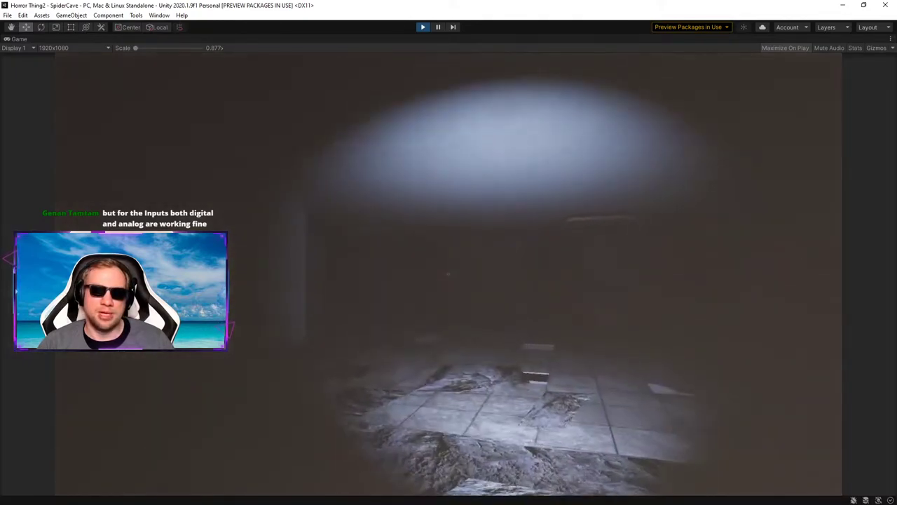
pyautogui.press('w')
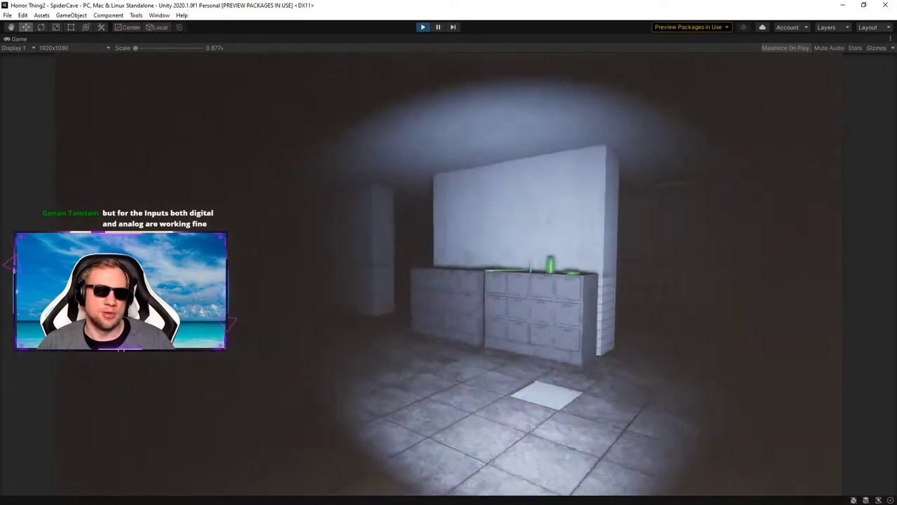
pyautogui.press('s')
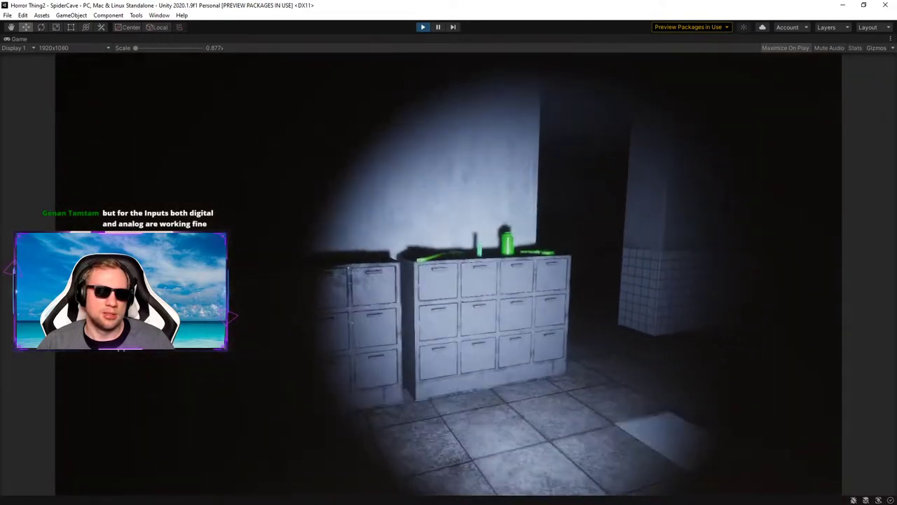
pyautogui.press('w')
pyautogui.press('s')
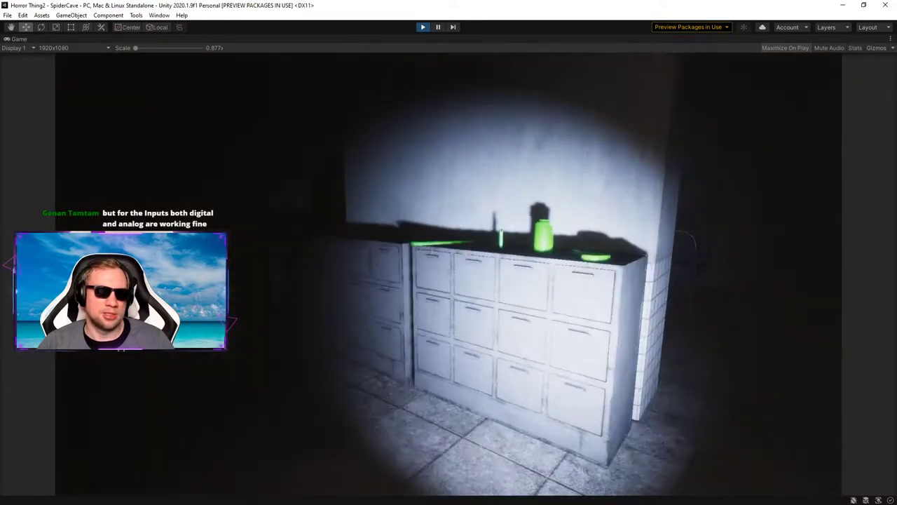
pyautogui.press('w')
pyautogui.hotkey('alt', 'Tab')
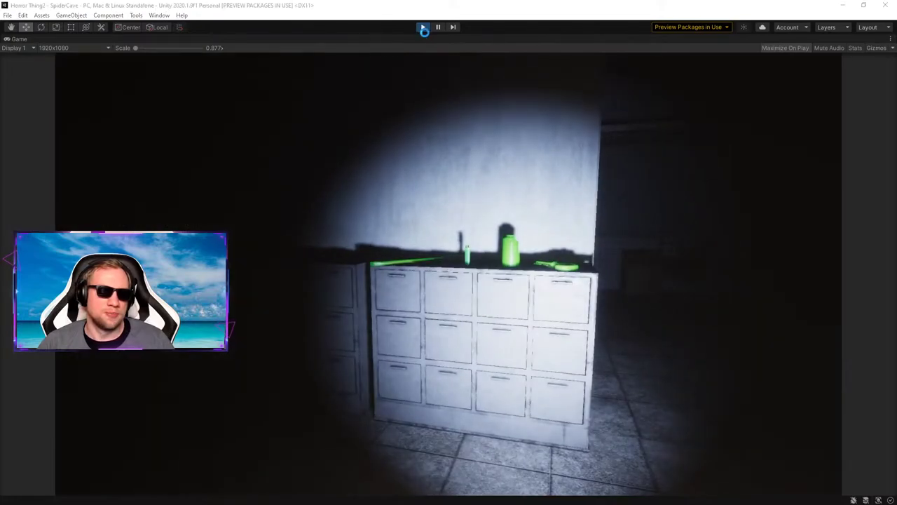
pyautogui.click(422, 28)
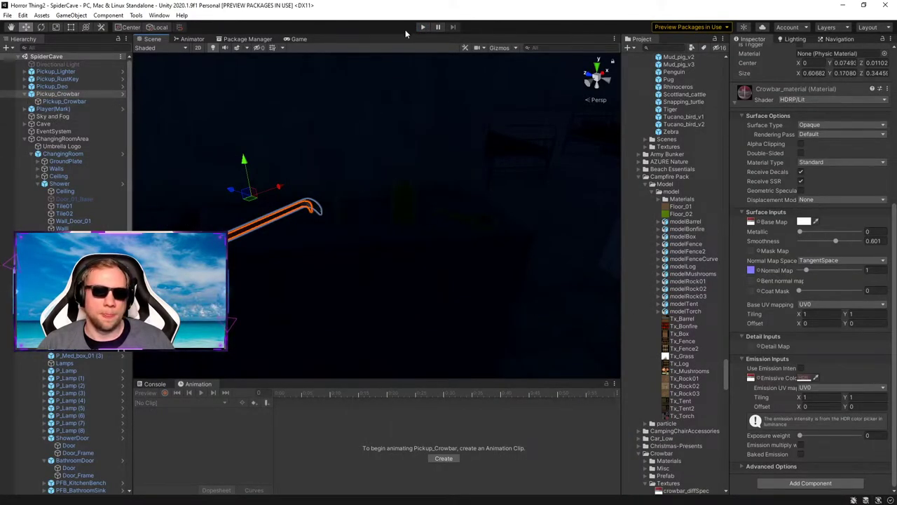
# Step: Set the Pickup_Glow material's metallic value to 0.529 and smoothness to 0.71 with the scene lighting turned off
pyautogui.click(214, 48)
pyautogui.click(155, 384)
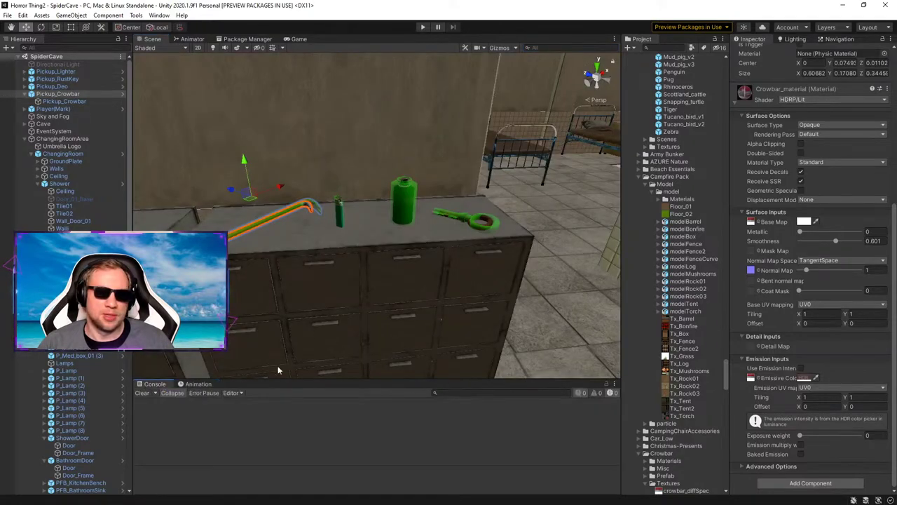
pyautogui.scroll(-8, 678, 226)
pyautogui.scroll(-15, 678, 227)
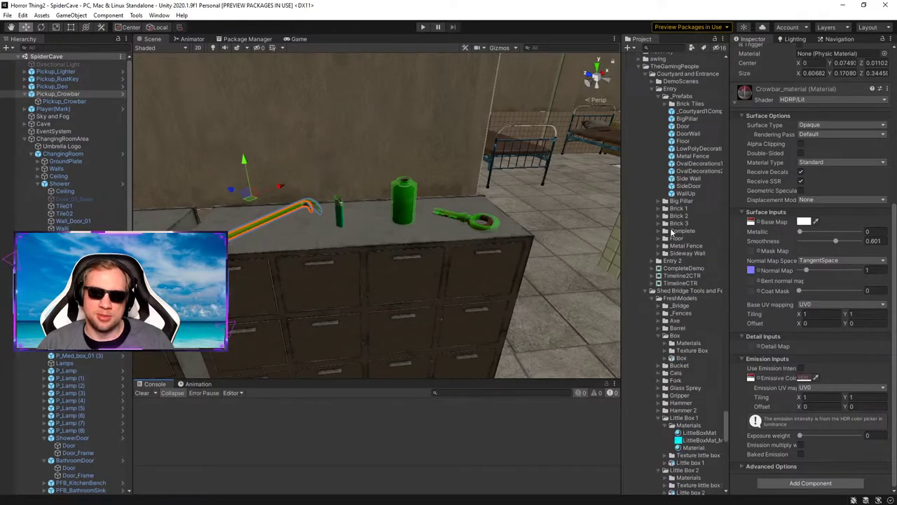
pyautogui.scroll(-1, 678, 256)
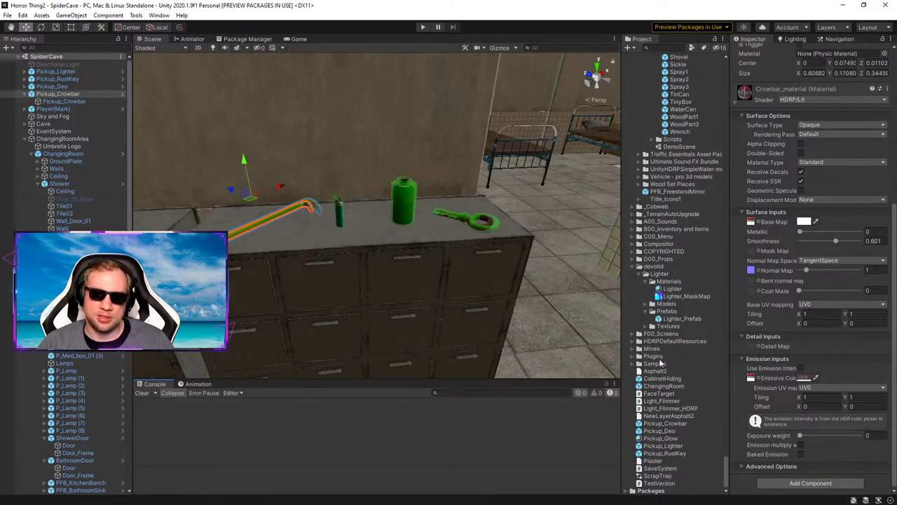
pyautogui.click(663, 438)
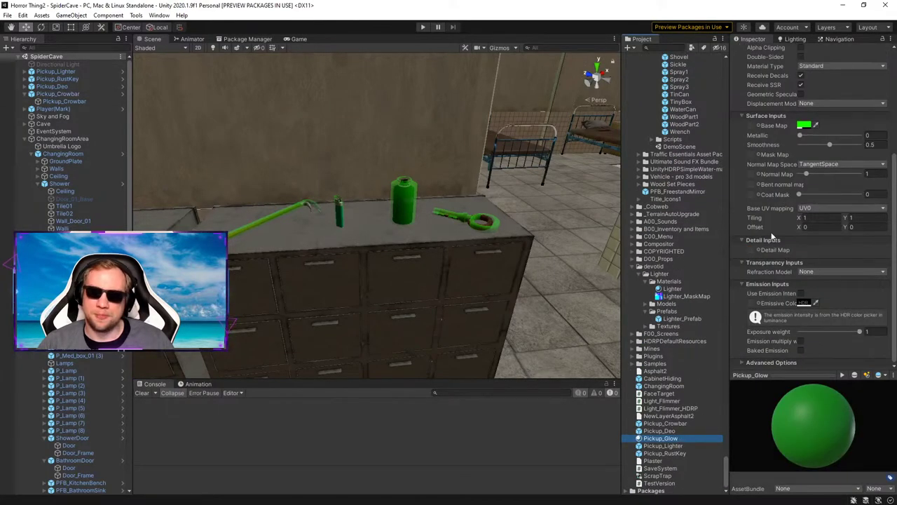
pyautogui.moveTo(799, 135); pyautogui.dragTo(842, 144)
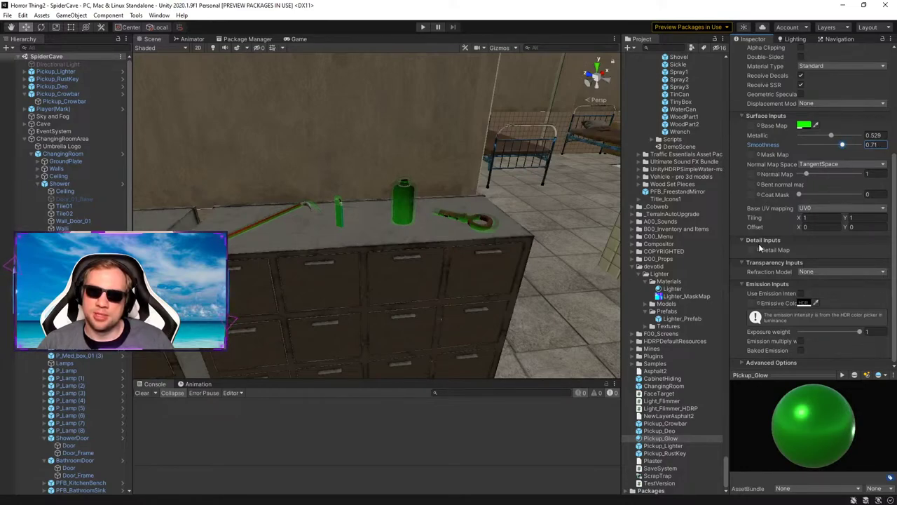
# Step: Try a bright green emissive colour on the Pickup_Glow material with the scene lighting turned on, and return it to black
pyautogui.click(802, 303)
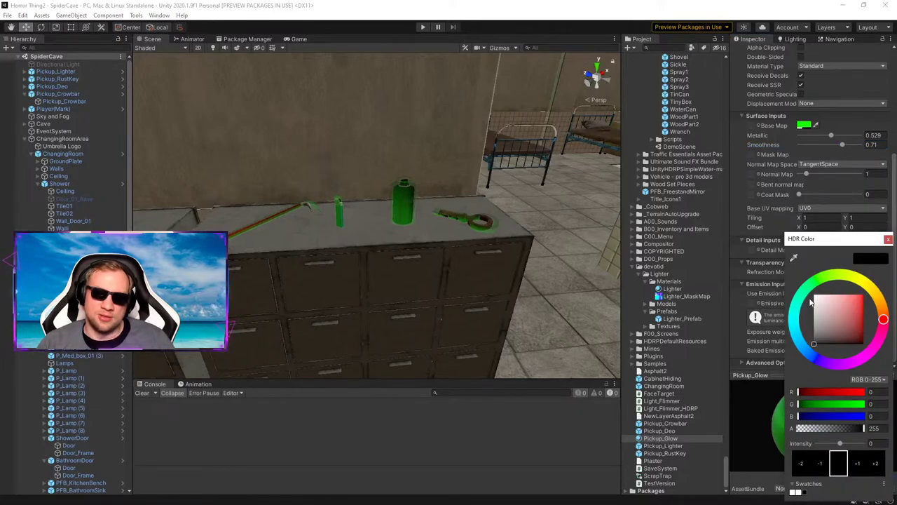
pyautogui.click(889, 240)
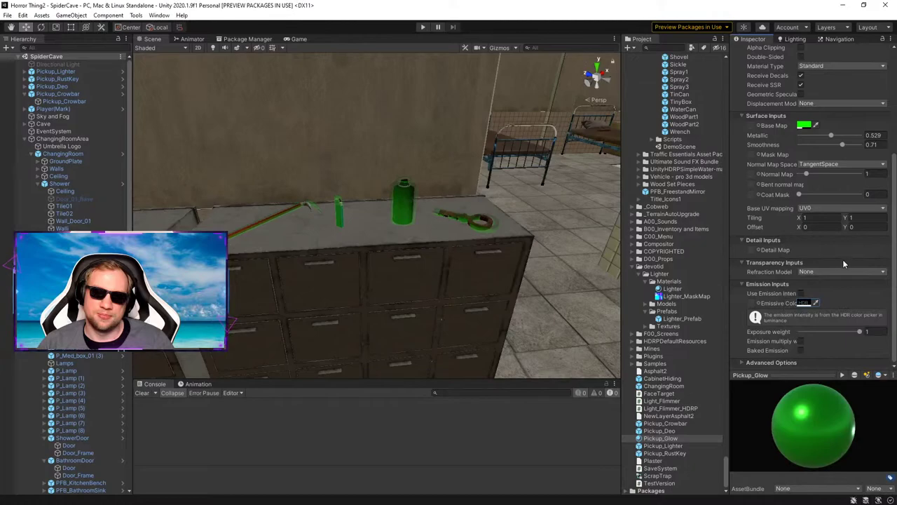
pyautogui.click(215, 47)
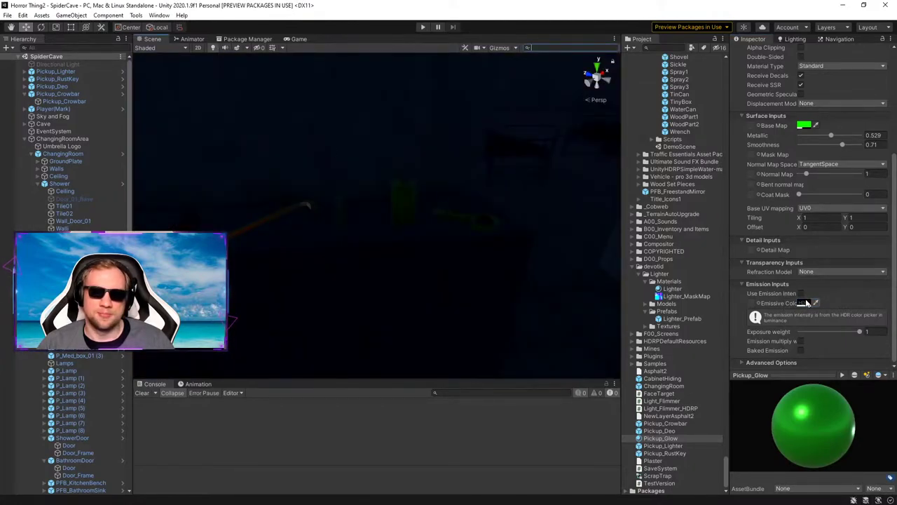
pyautogui.click(807, 303)
pyautogui.moveTo(821, 339)
pyautogui.mouseDown()
pyautogui.moveTo(846, 315)
pyautogui.moveTo(813, 354)
pyautogui.moveTo(851, 345)
pyautogui.moveTo(859, 319)
pyautogui.moveTo(834, 273)
pyautogui.moveTo(822, 279)
pyautogui.mouseUp()
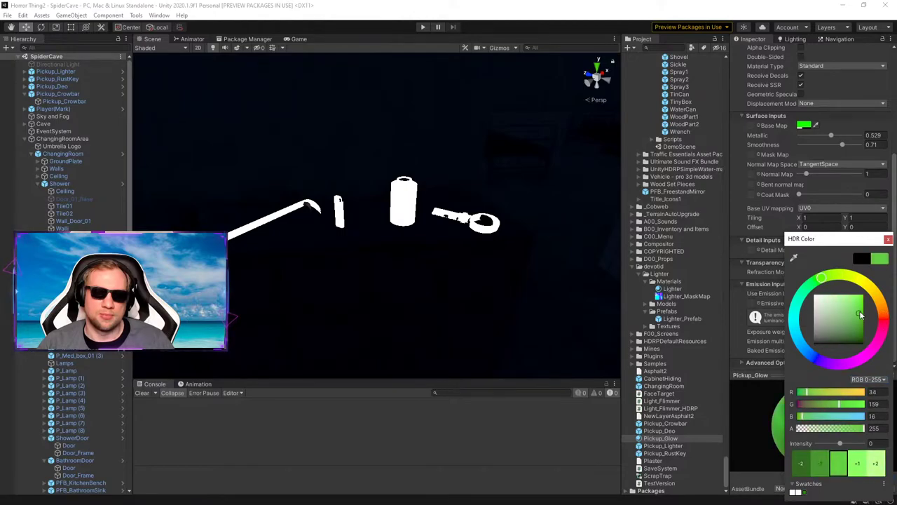
pyautogui.moveTo(860, 317); pyautogui.dragTo(863, 298)
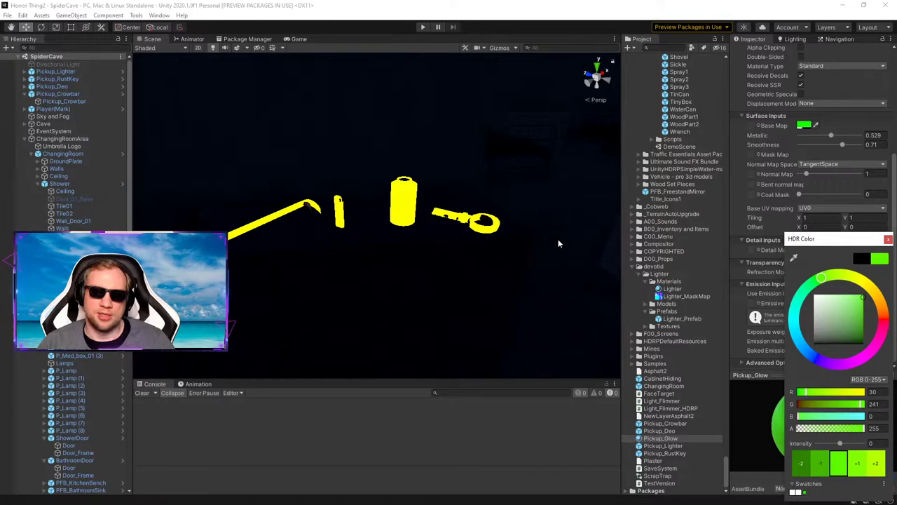
pyautogui.moveTo(823, 280); pyautogui.dragTo(818, 280)
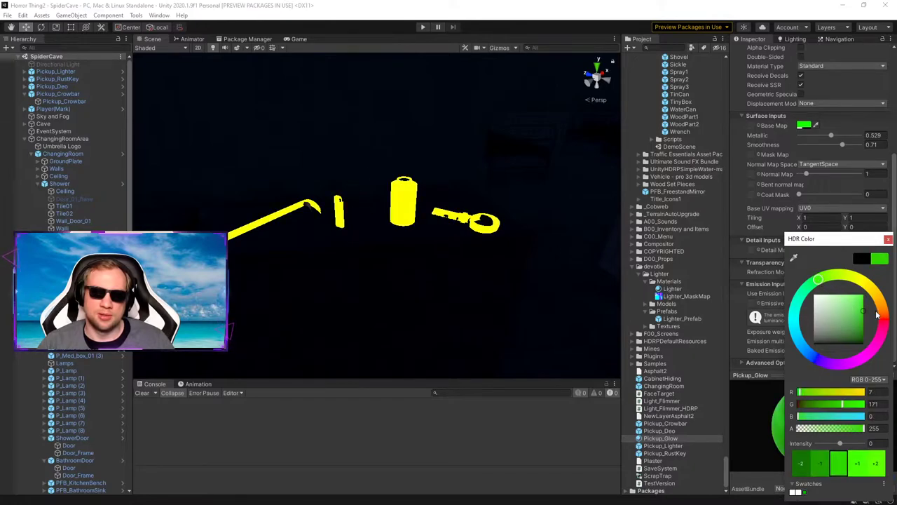
pyautogui.click(888, 238)
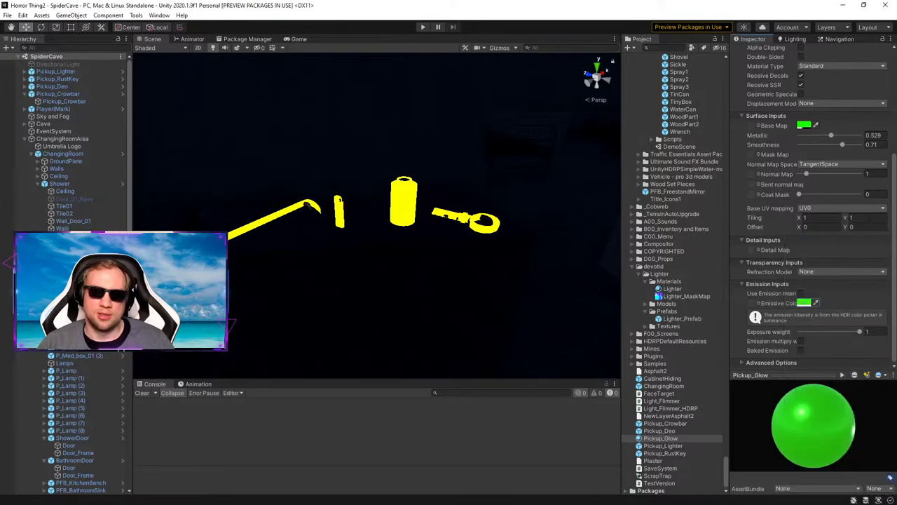
pyautogui.click(801, 302)
pyautogui.moveTo(852, 315); pyautogui.dragTo(840, 343)
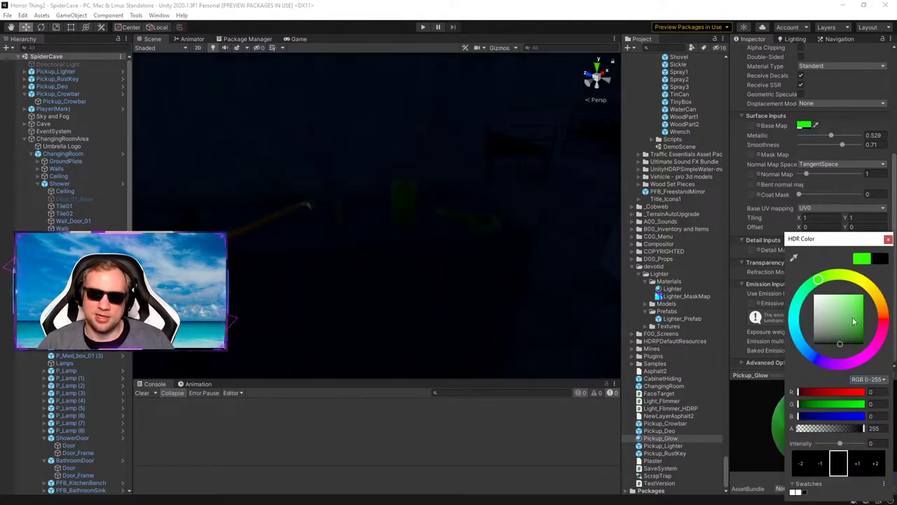
pyautogui.click(888, 240)
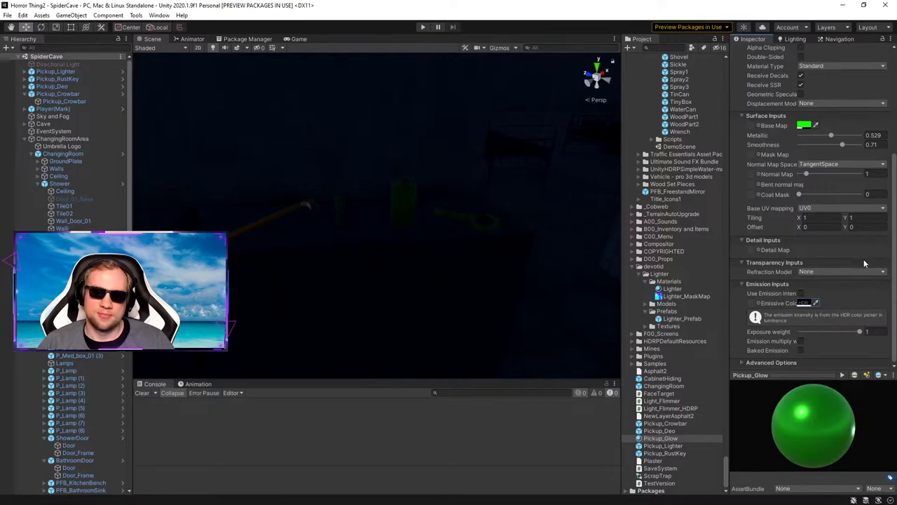
# Step: Try a green emissive colour on Pickup_Glow together with an emission exposure weight of 0
pyautogui.click(805, 302)
pyautogui.moveTo(850, 309)
pyautogui.mouseDown()
pyautogui.moveTo(870, 306)
pyautogui.moveTo(872, 284)
pyautogui.moveTo(821, 277)
pyautogui.mouseUp()
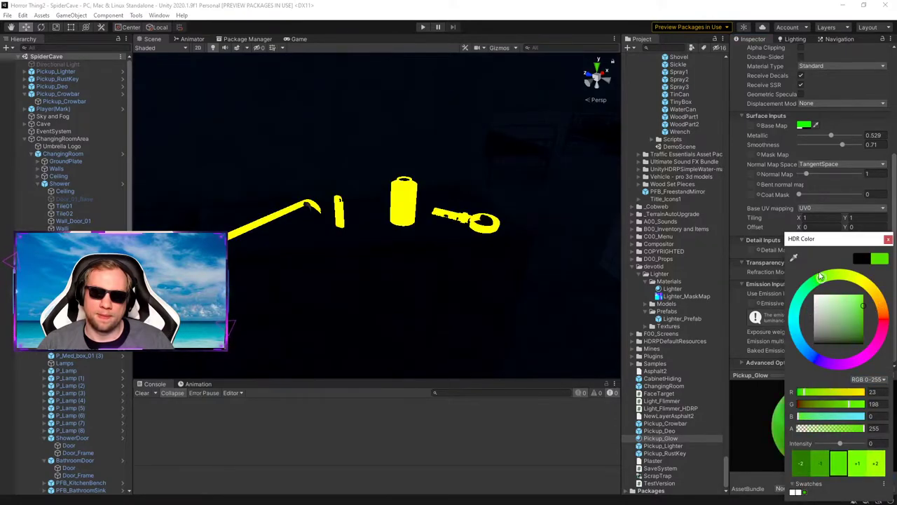
pyautogui.click(888, 239)
pyautogui.moveTo(860, 332); pyautogui.dragTo(796, 334)
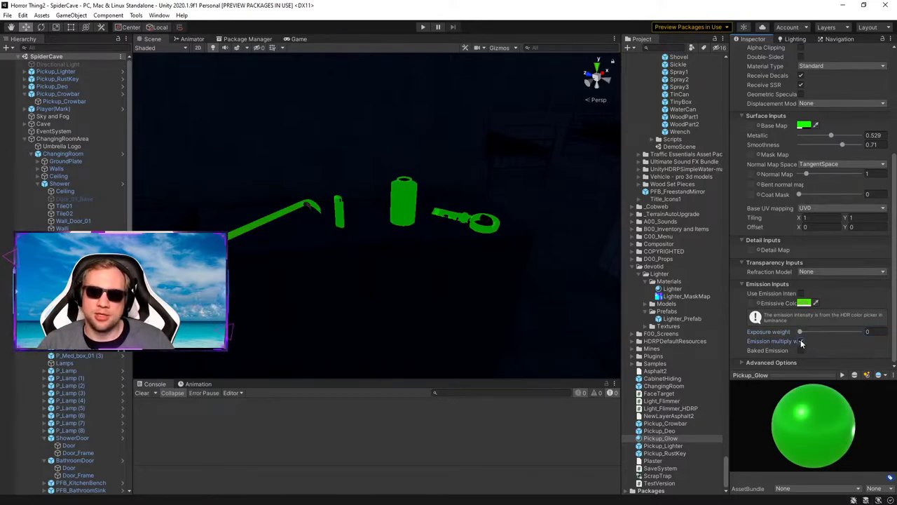
# Step: Enable Use Emission Intensity on Pickup_Glow, with a bright green emissive colour and an exposure weight of 0
pyautogui.click(799, 293)
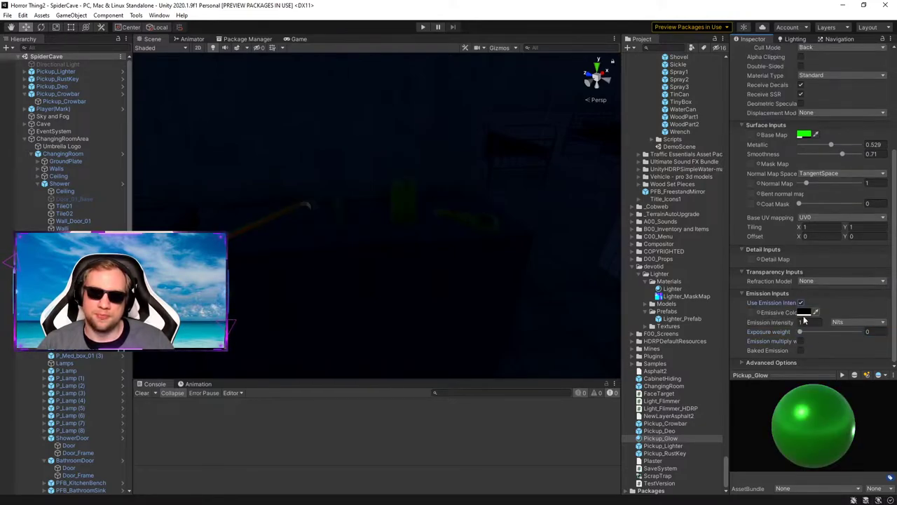
pyautogui.moveTo(774, 321); pyautogui.dragTo(842, 332)
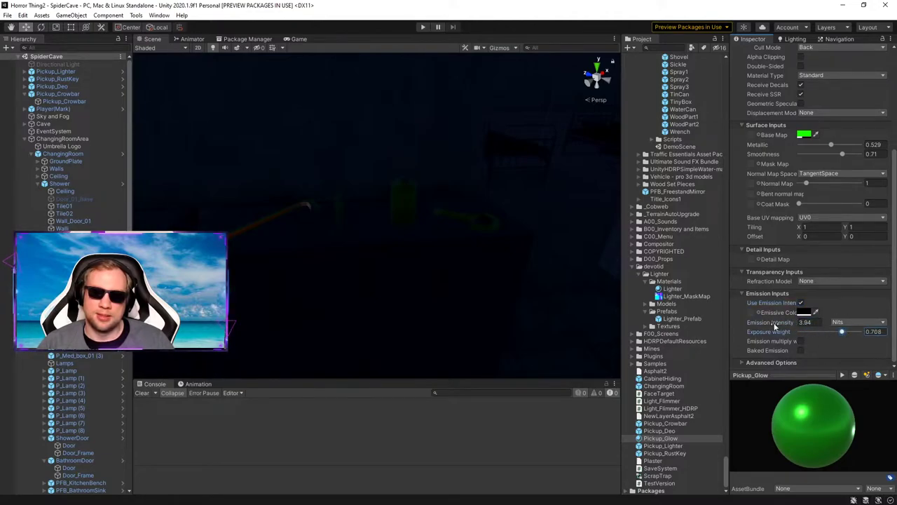
pyautogui.click(804, 312)
pyautogui.click(874, 306)
pyautogui.moveTo(874, 306); pyautogui.dragTo(881, 290)
pyautogui.click(888, 239)
pyautogui.moveTo(846, 331); pyautogui.dragTo(824, 316)
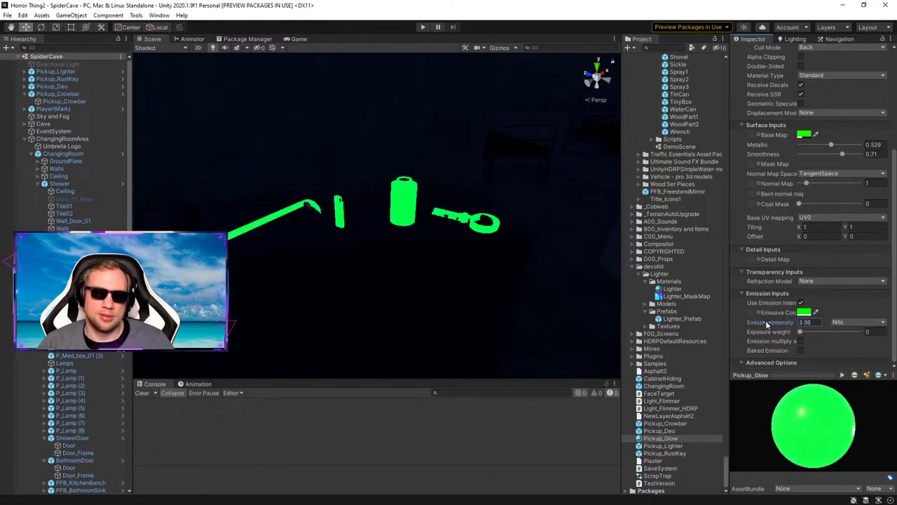
# Step: Lower Pickup_Glow's emission intensity to 0.16 nits, judging the glow of the props from farther away
pyautogui.click(834, 323)
pyautogui.click(833, 322)
pyautogui.moveTo(772, 325); pyautogui.dragTo(759, 326)
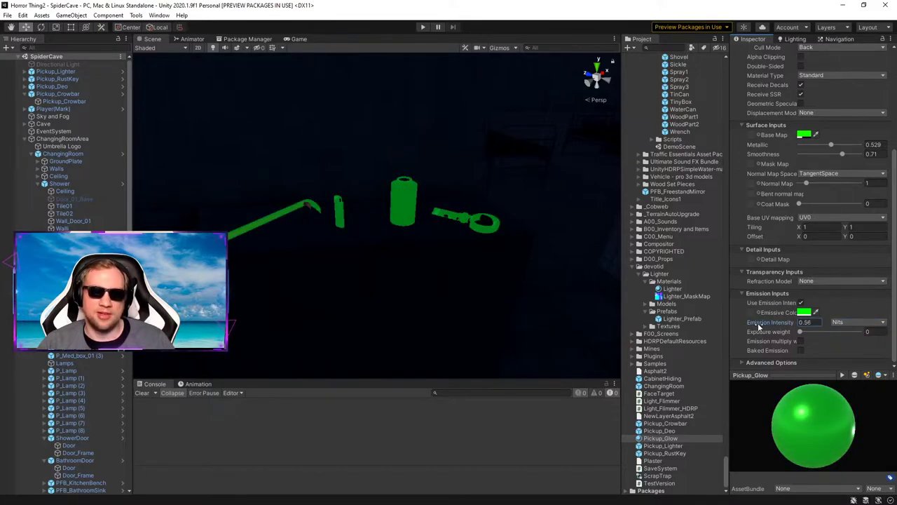
pyautogui.moveTo(440, 209)
pyautogui.mouseDown(button='right')
pyautogui.moveTo(448, 222)
pyautogui.moveTo(362, 206)
pyautogui.moveTo(361, 186)
pyautogui.moveTo(419, 222)
pyautogui.moveTo(437, 221)
pyautogui.mouseUp(button='right')
pyautogui.press('s')
pyautogui.press('w')
pyautogui.press('s')
pyautogui.moveTo(776, 324); pyautogui.dragTo(772, 322)
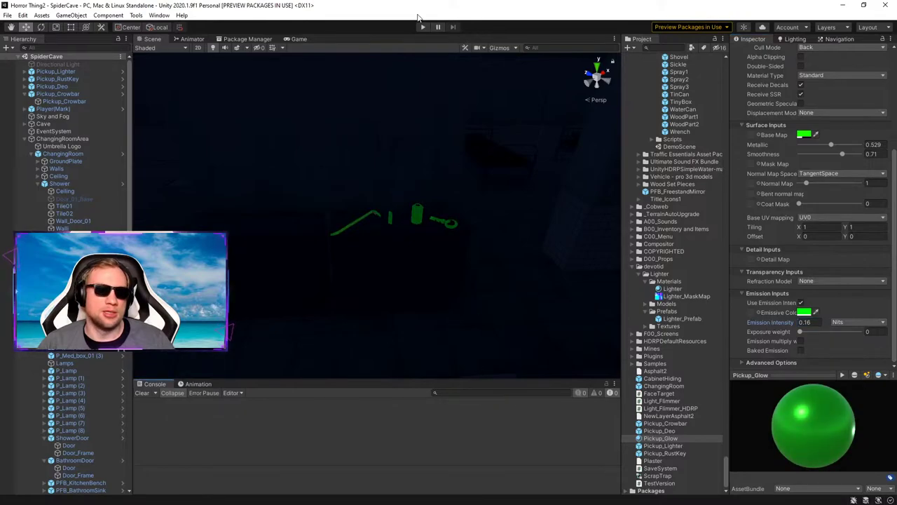
# Step: Turn off the scene lighting and play-test the scene, inspecting the glowing props on the drawer cabinet with the flashlight on and off
pyautogui.click(213, 48)
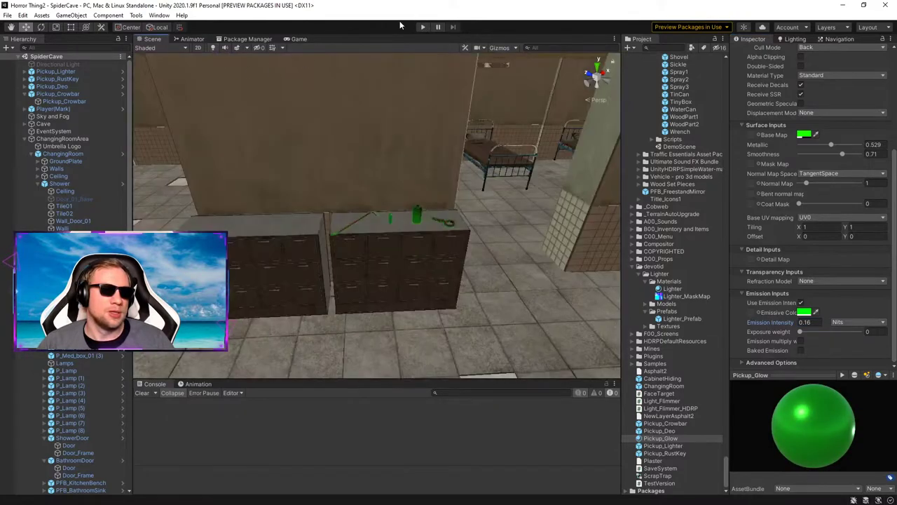
pyautogui.click(422, 26)
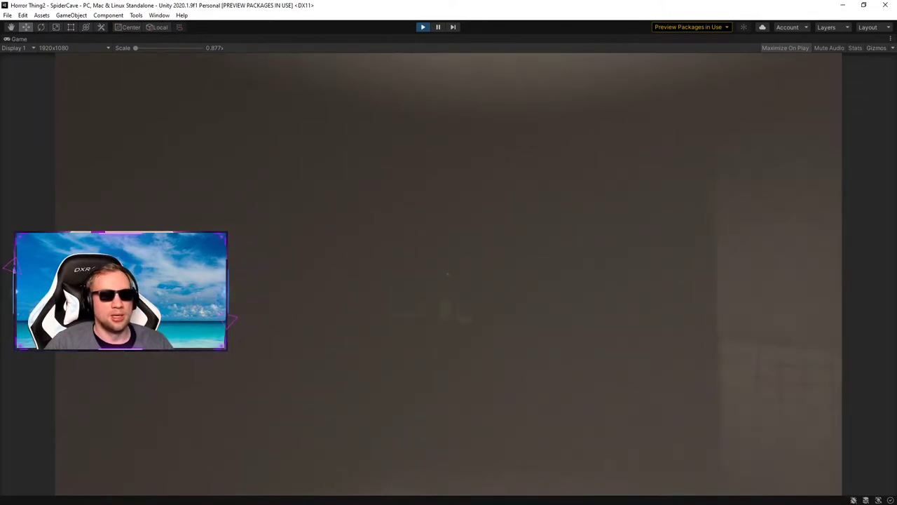
pyautogui.press('s')
pyautogui.press('w')
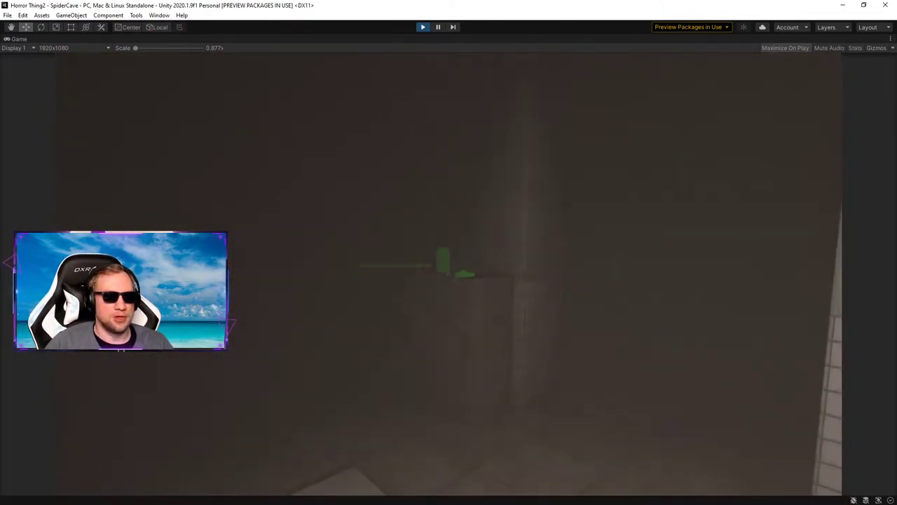
pyautogui.press('f')
pyautogui.press('w')
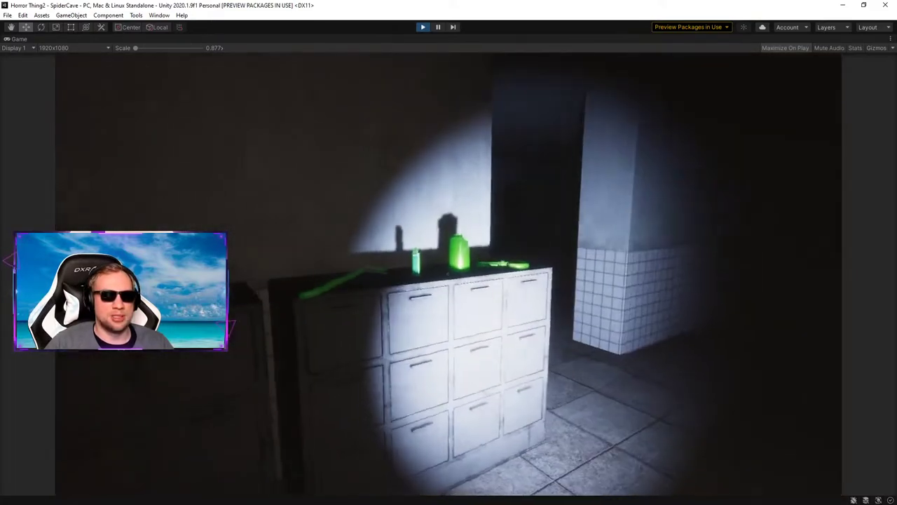
pyautogui.press('w')
pyautogui.press('f')
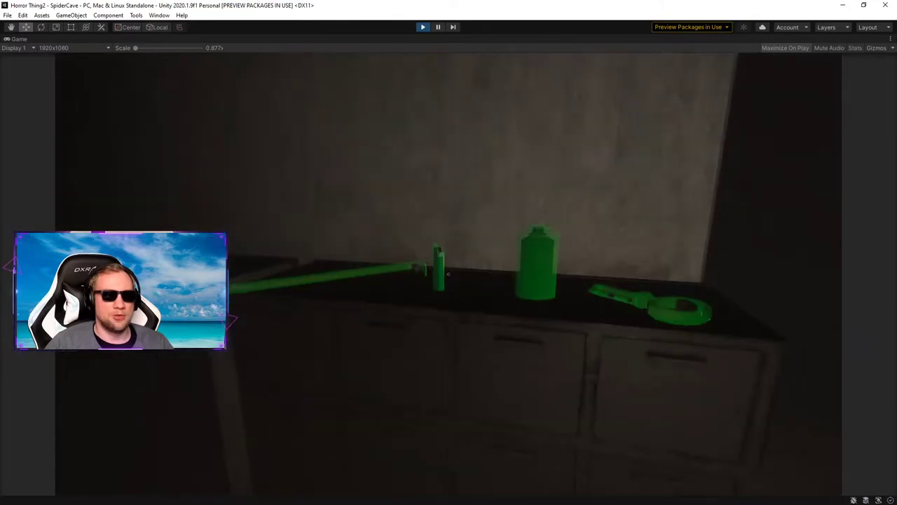
pyautogui.press('s')
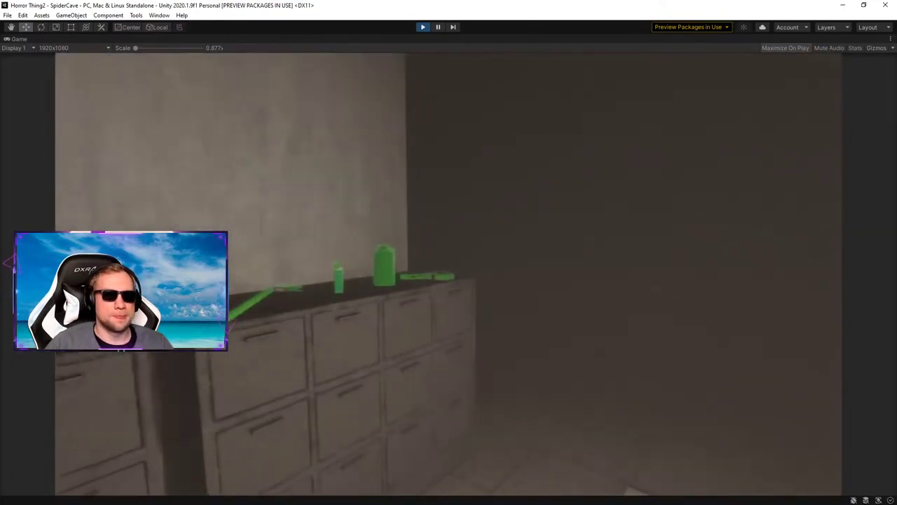
# Step: Stop the play test and save the SpiderCave scene
pyautogui.press('super')
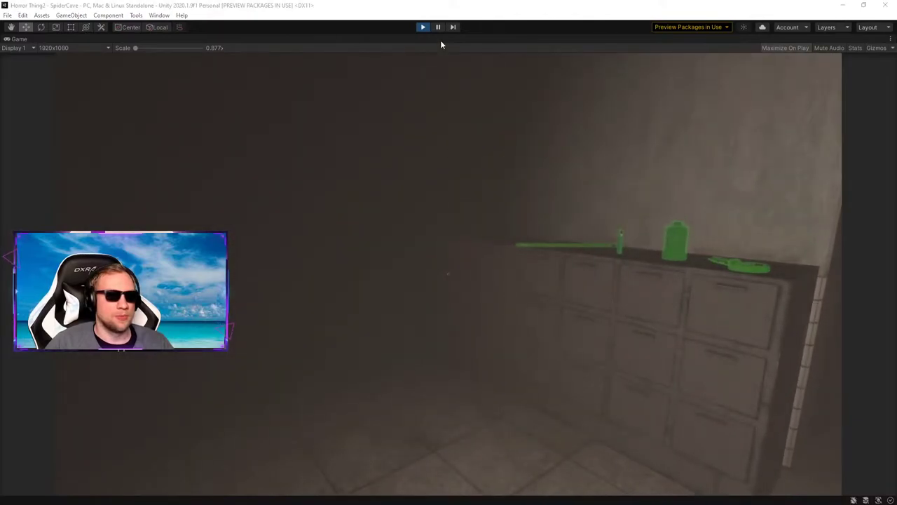
pyautogui.click(424, 27)
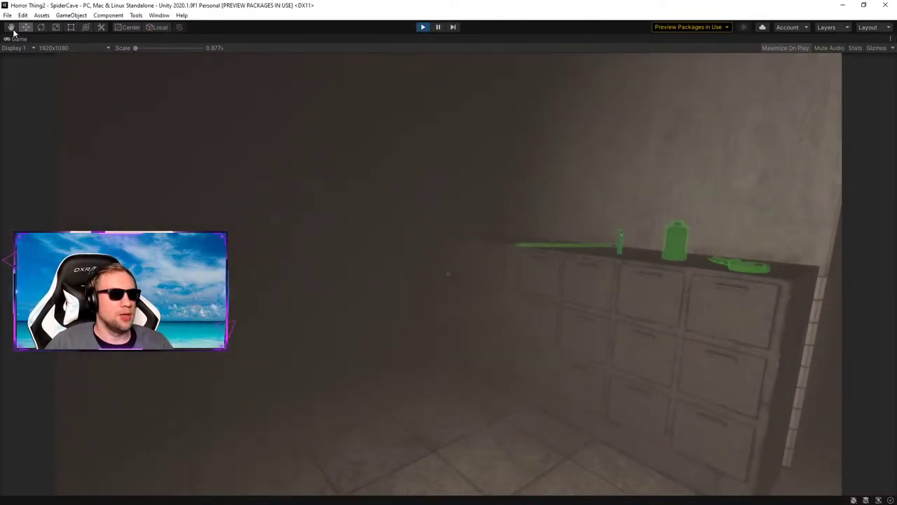
pyautogui.click(421, 26)
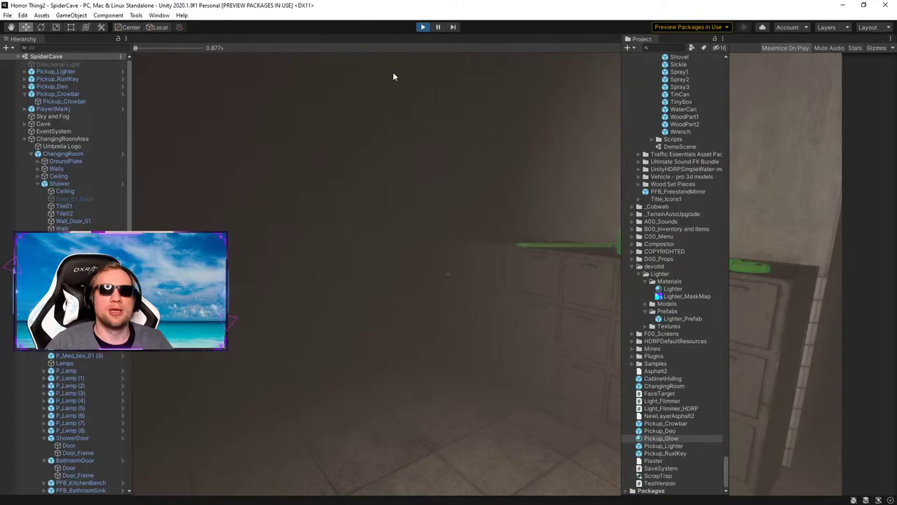
pyautogui.click(7, 15)
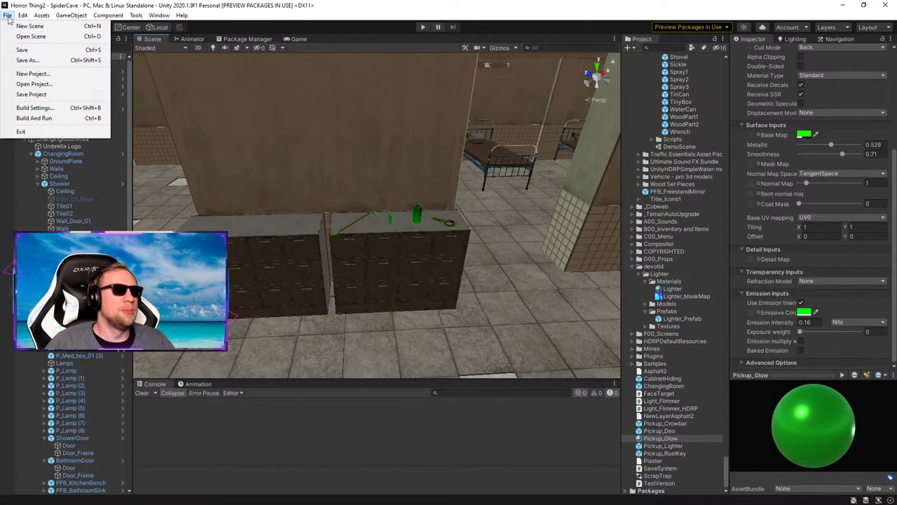
pyautogui.click(21, 50)
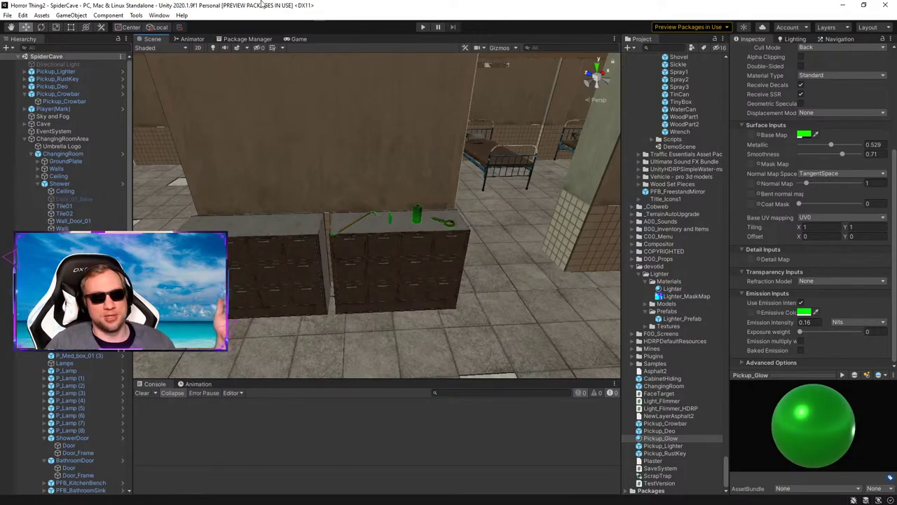
# Step: Collapse ChangingRoomArea in the hierarchy and look over the cave around the fenced entrance, cobwebs and mine rails
pyautogui.moveTo(425, 181); pyautogui.dragTo(157, 396, button='right')
pyautogui.press('w')
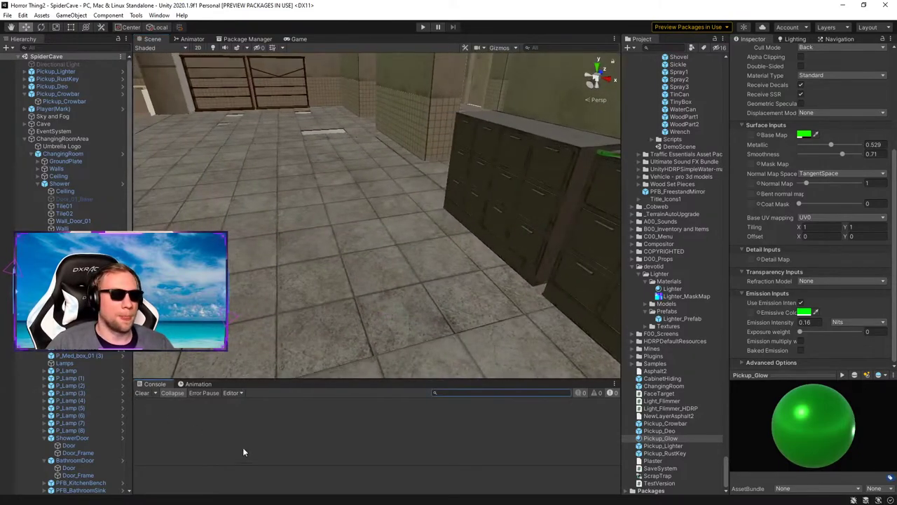
pyautogui.click(25, 138)
pyautogui.press('s')
pyautogui.moveTo(482, 168); pyautogui.dragTo(261, 198, button='right')
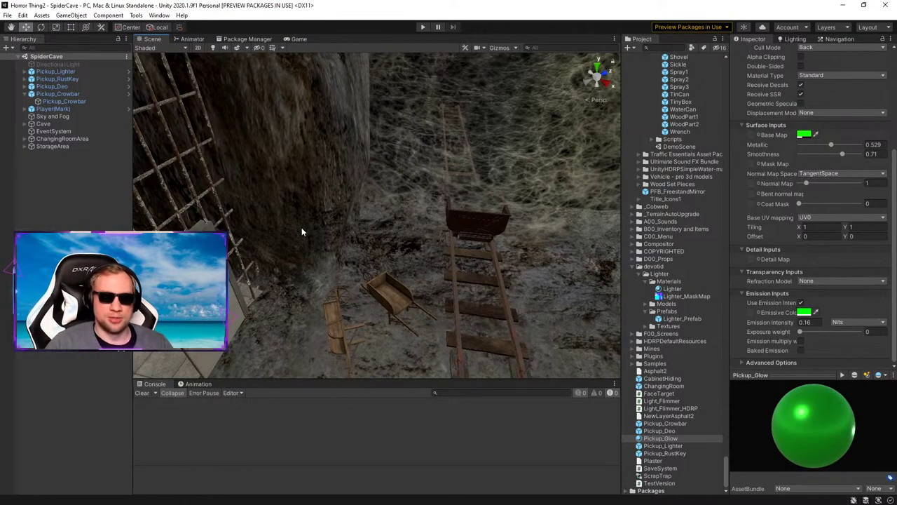
pyautogui.moveTo(301, 229); pyautogui.dragTo(325, 253, button='right')
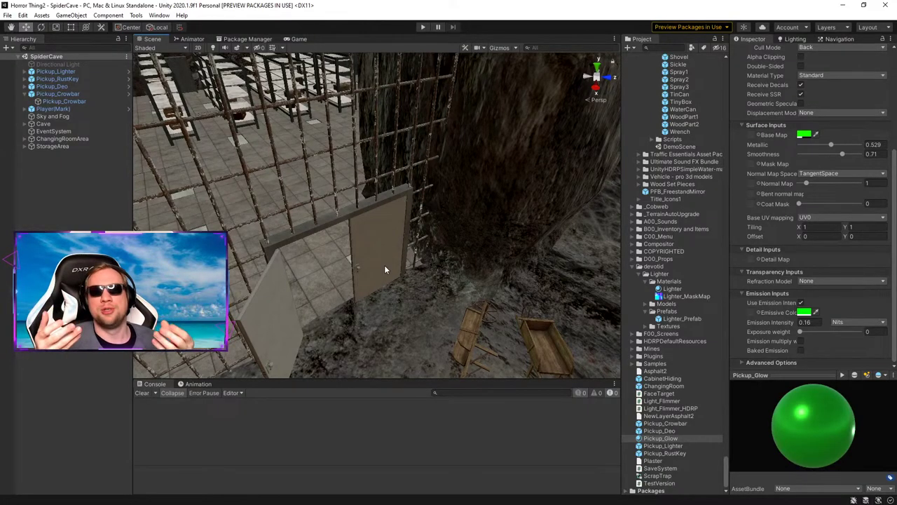
pyautogui.moveTo(384, 269); pyautogui.dragTo(501, 194, button='right')
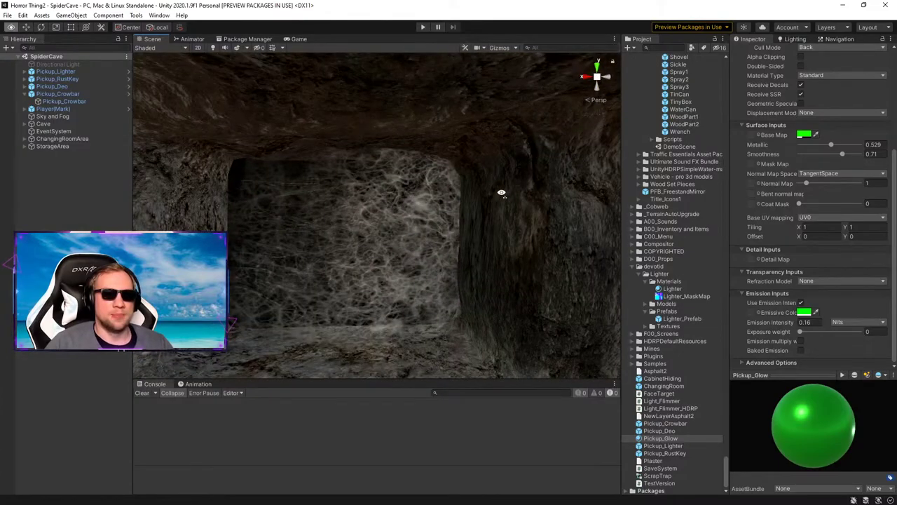
pyautogui.moveTo(386, 226); pyautogui.dragTo(722, 245, button='right')
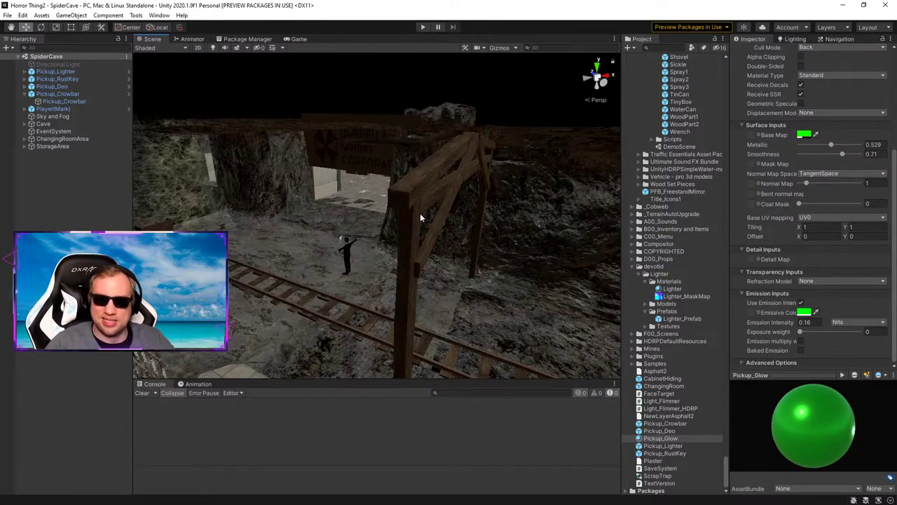
# Step: Save the scene again after looking over the cave
pyautogui.click(7, 15)
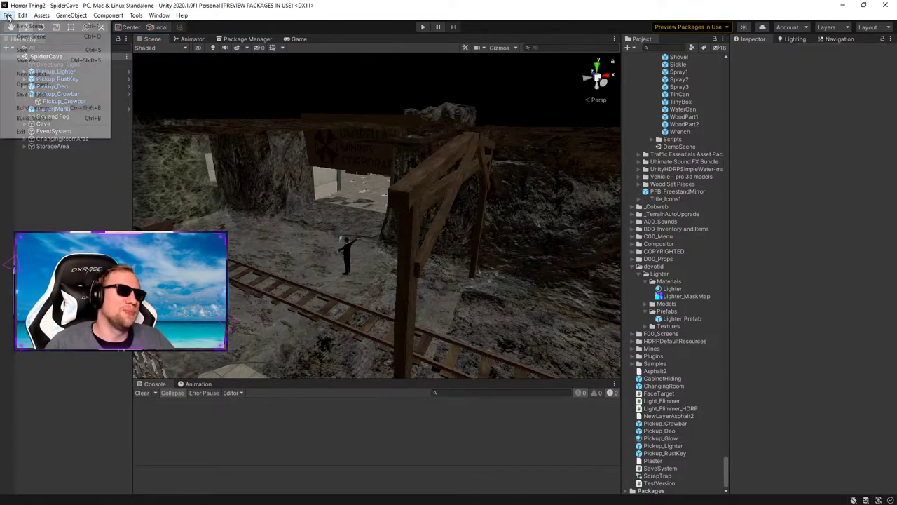
pyautogui.click(24, 54)
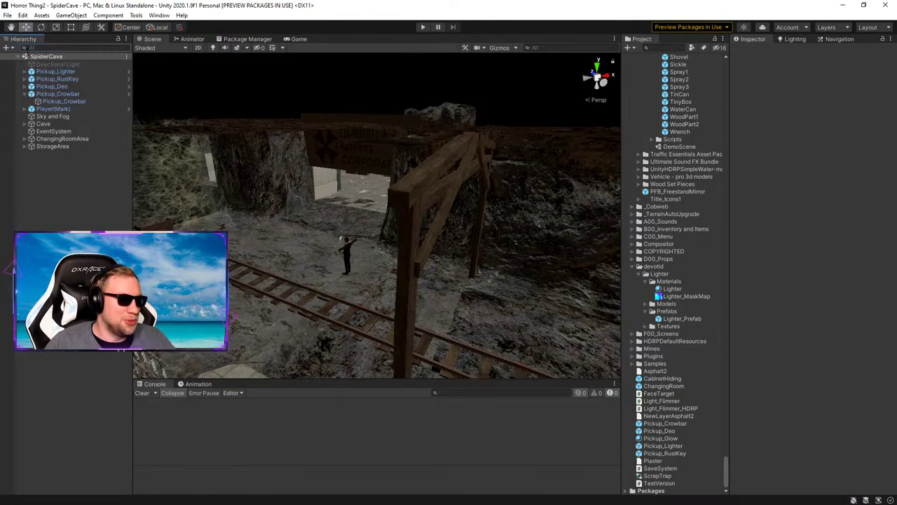